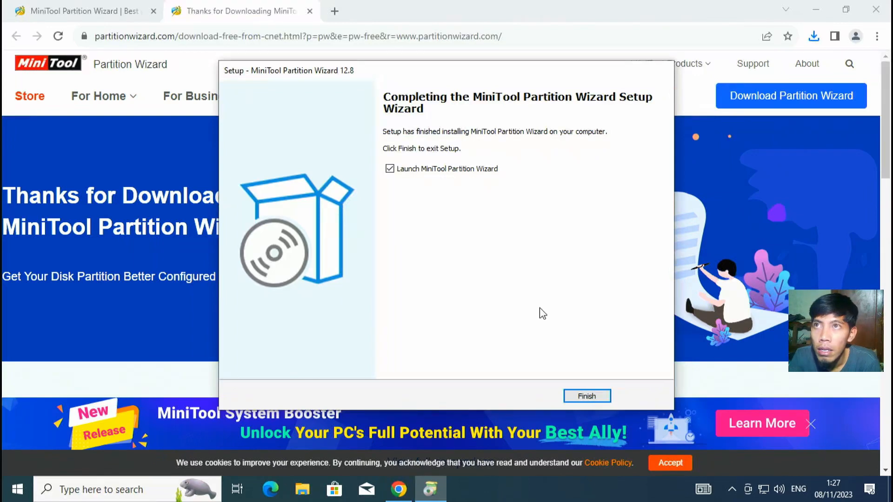
Step: Finish the MiniTool Partition Wizard setup with launch checked, then dismiss its promotional message
click(587, 396)
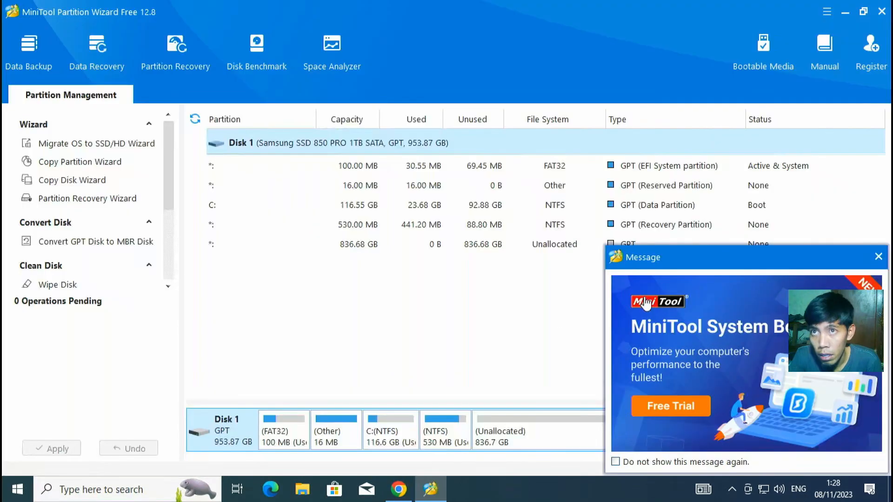
click(880, 257)
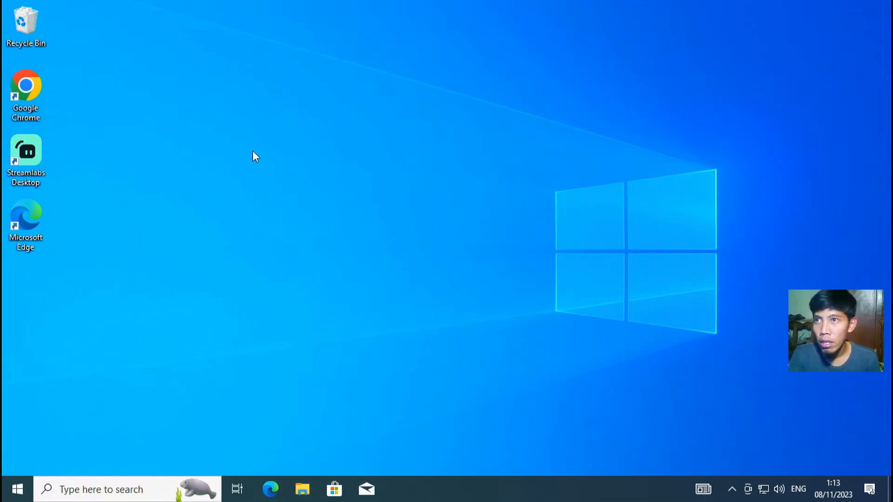
Step: Launch Chrome, search for gpuz, and open the TechPowerUp GPU-Z page
double_click(30, 77)
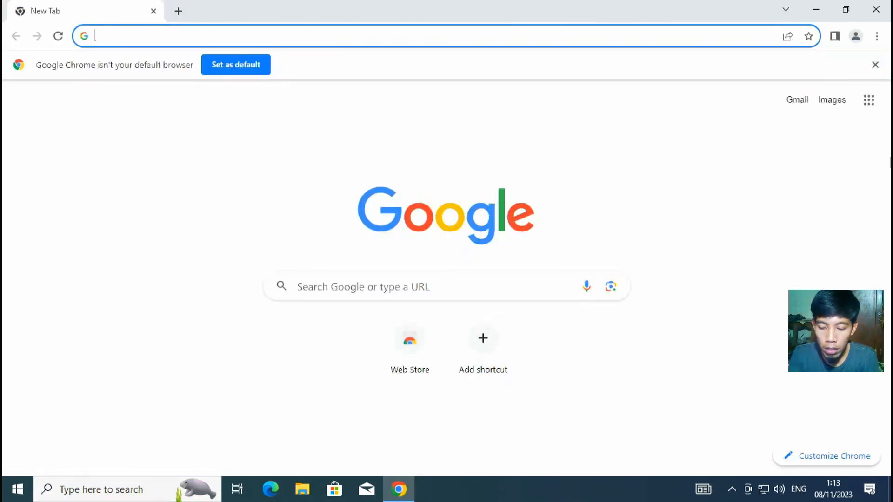
text(gpuz)
key(Return)
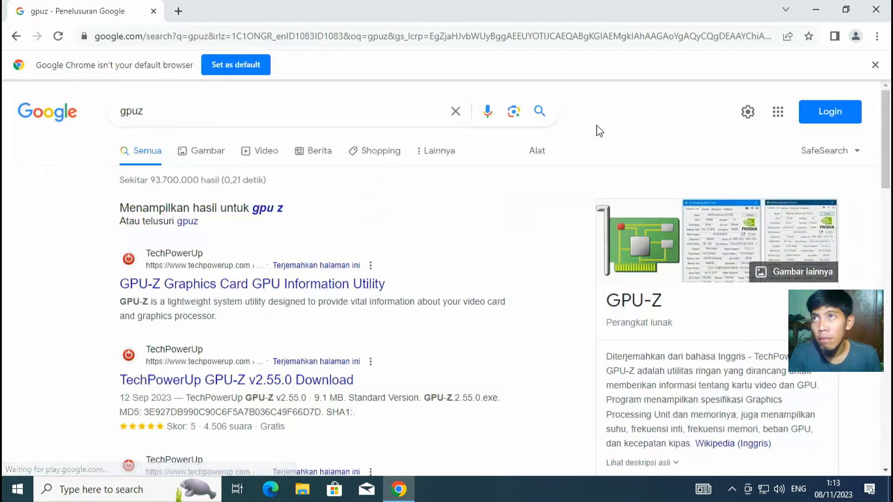
click(237, 286)
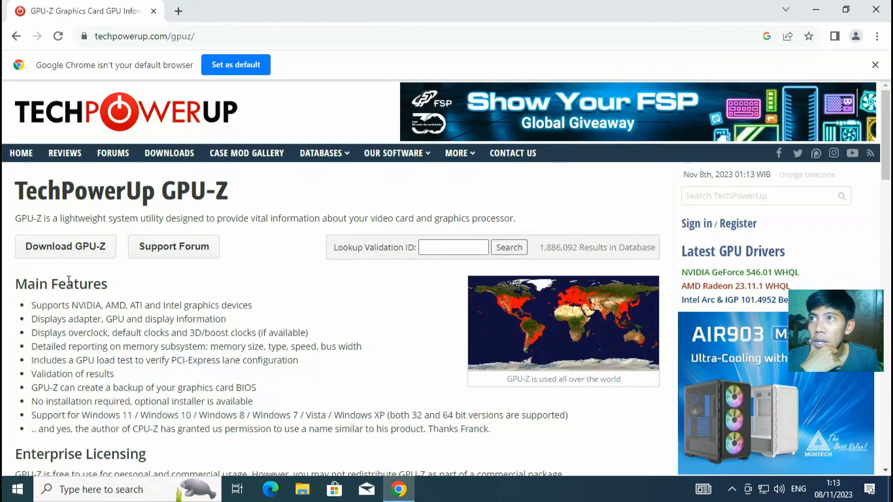
Step: Download the standard GPU-Z.2.55.0.exe installer from the TechPowerUp DE server
click(66, 246)
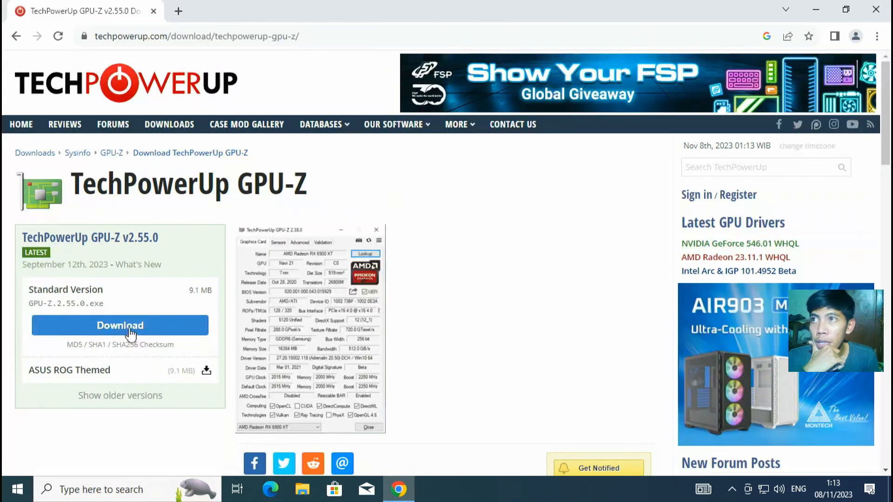
click(127, 329)
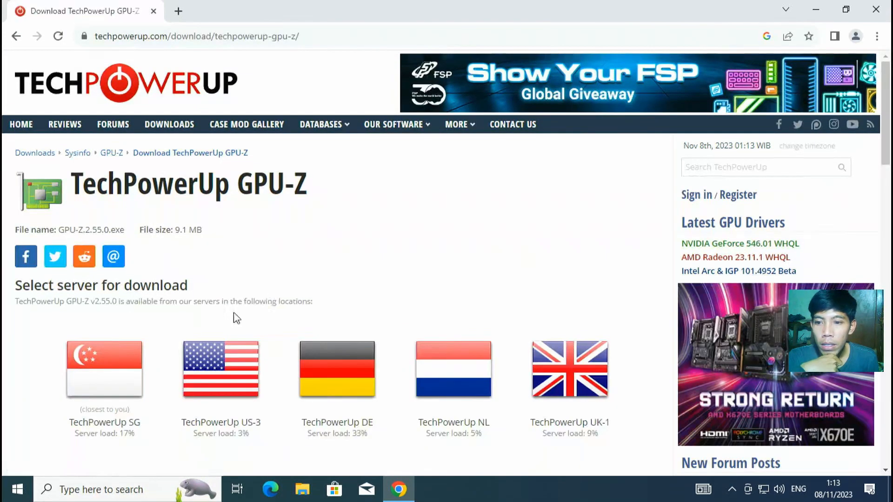
click(339, 392)
scroll(345, 395, down, 3)
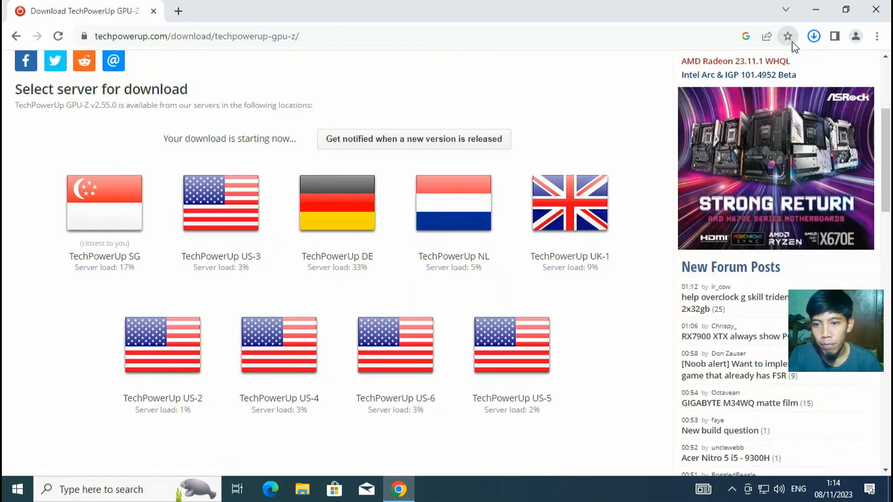
Step: Run GPU-Z.2.55.0 from Downloads, approve UAC, and install to C:\Program Files (x86)\GPU-Z
mouse_move(717, 76)
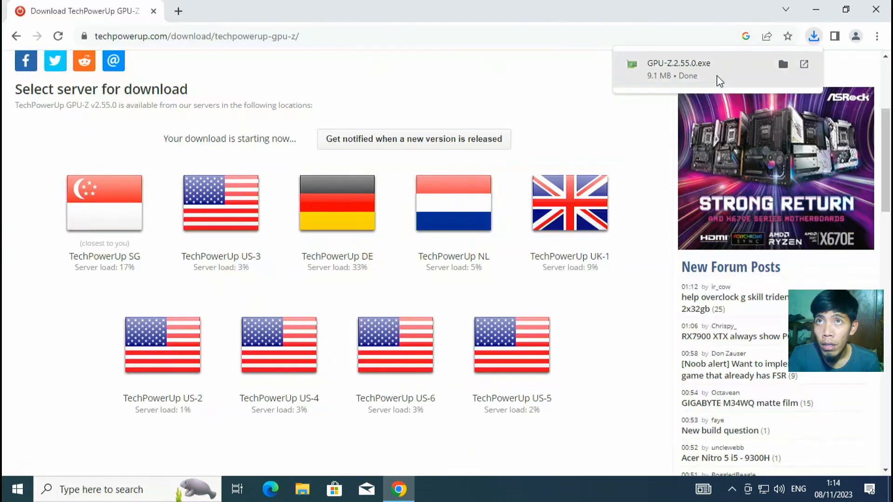
click(784, 64)
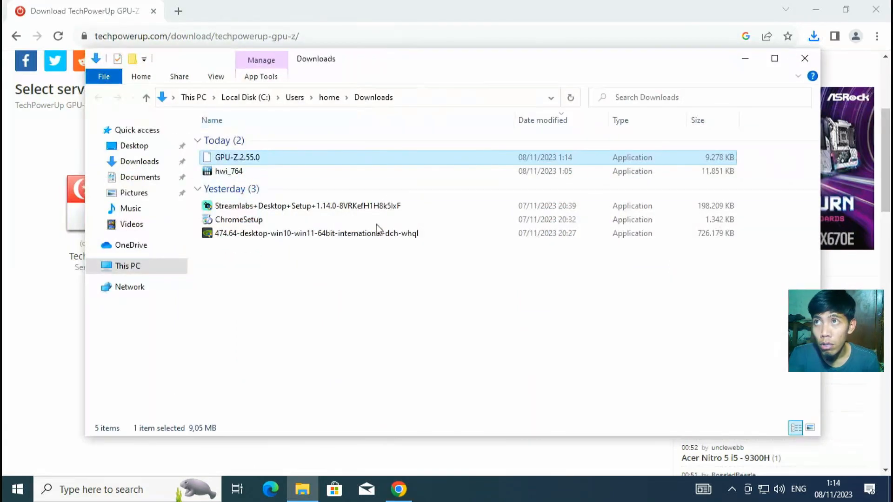
double_click(282, 159)
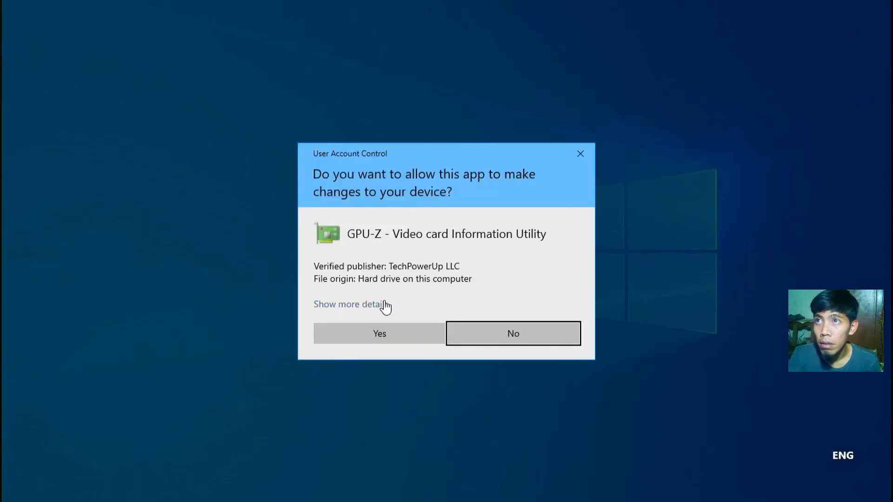
click(376, 333)
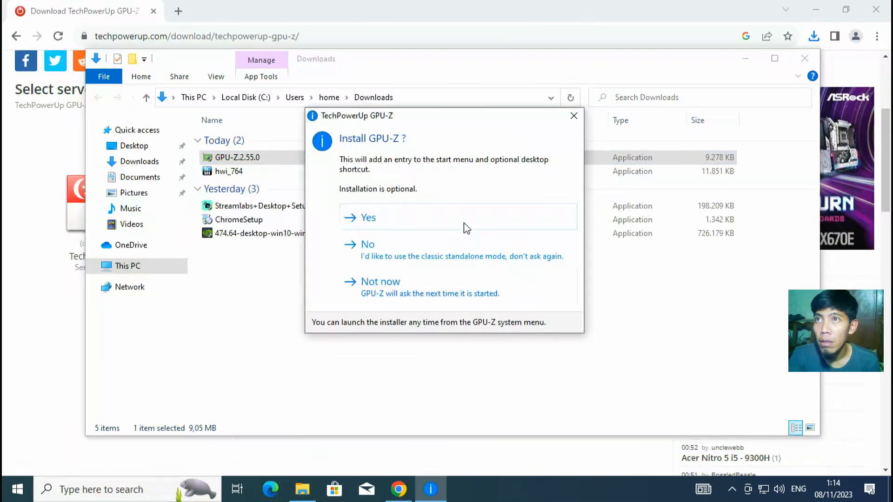
click(380, 281)
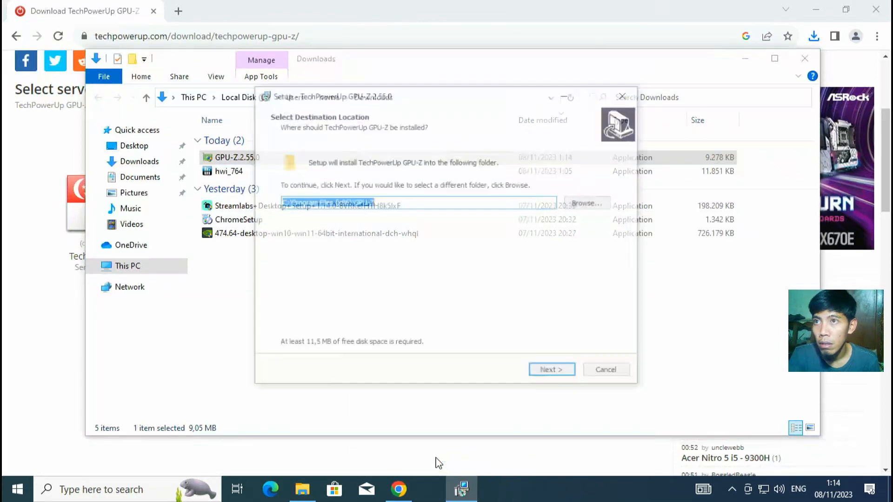
click(558, 372)
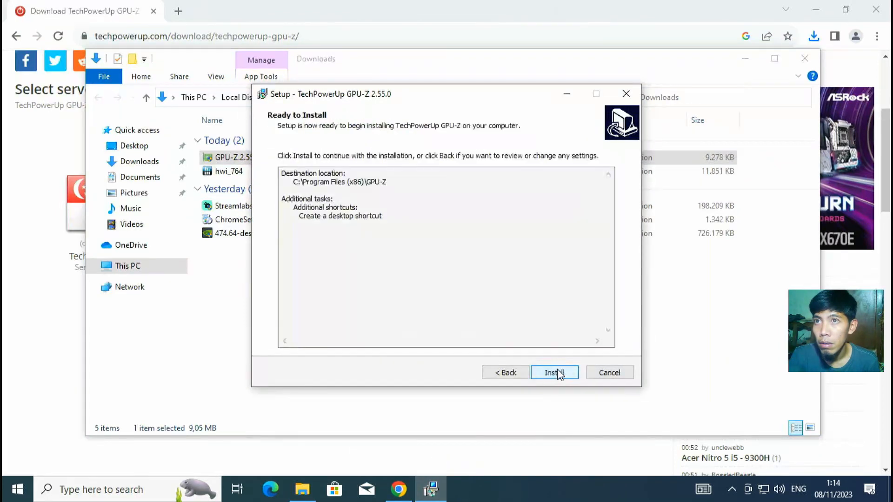
click(558, 370)
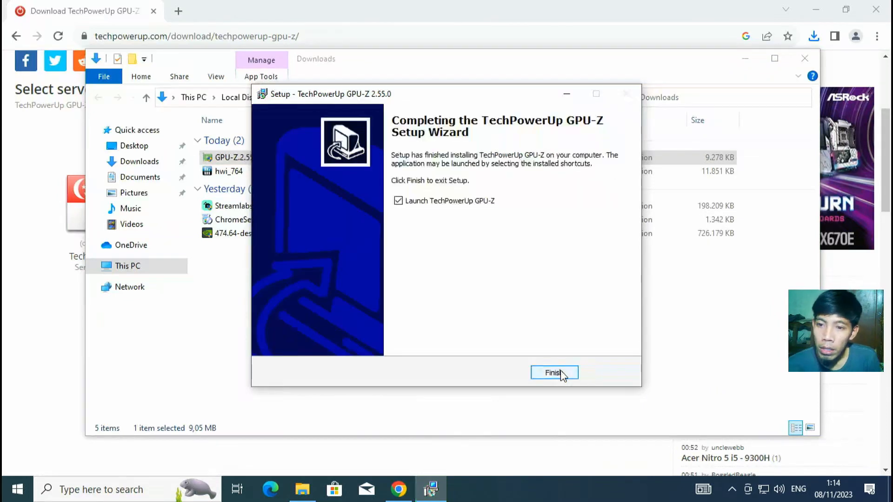
Step: Launch GPU-Z, read the GeForce GT 710's 1024 MB DDR3 card details, then close it
click(551, 373)
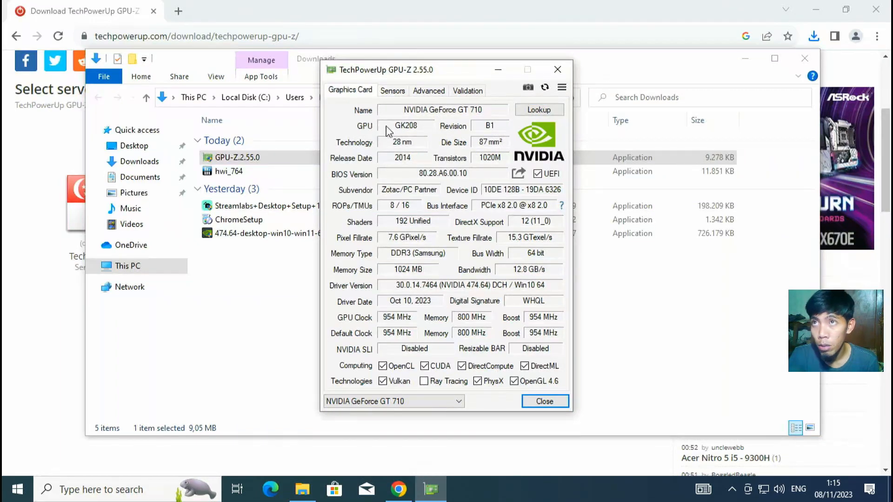
mouse_move(395, 130)
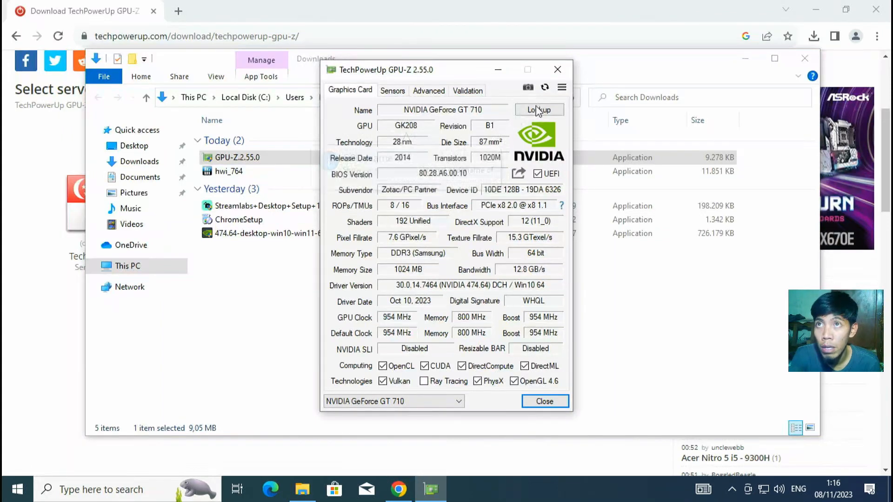
click(557, 69)
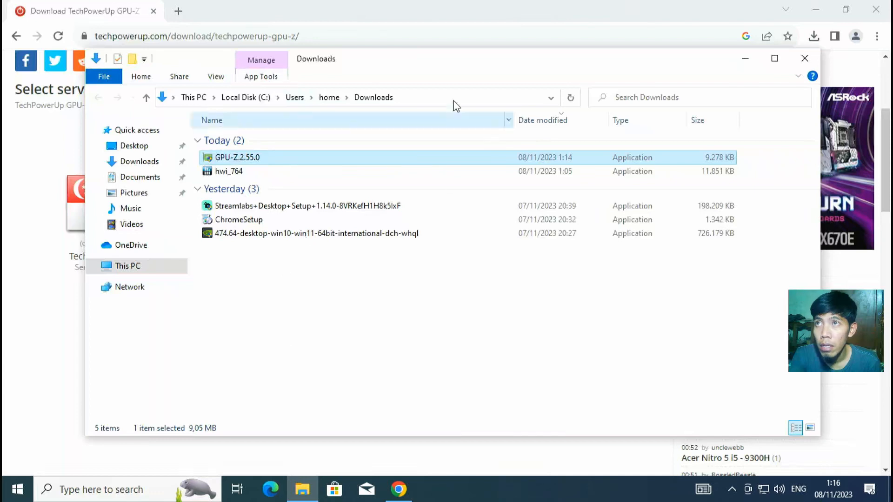
Step: Close Explorer, minimize Chrome, and refresh the desktop three times to reveal the GPU-Z shortcut
click(806, 59)
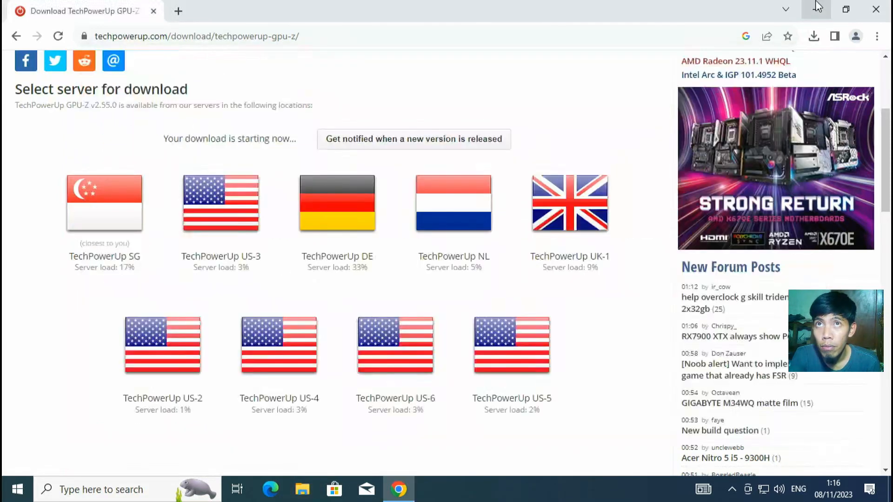
click(816, 10)
right_click(256, 163)
click(274, 201)
right_click(182, 170)
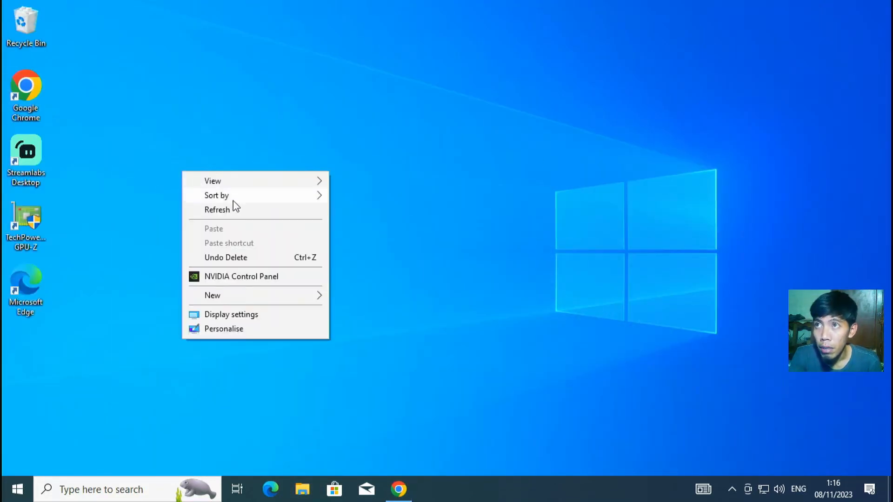
click(235, 207)
right_click(163, 171)
click(205, 212)
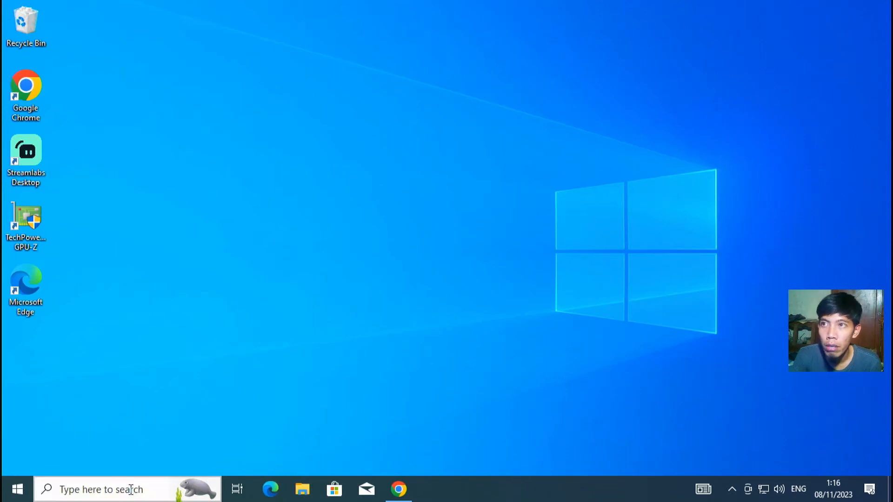
Step: Search 'device' from the taskbar and open Device Manager
click(116, 490)
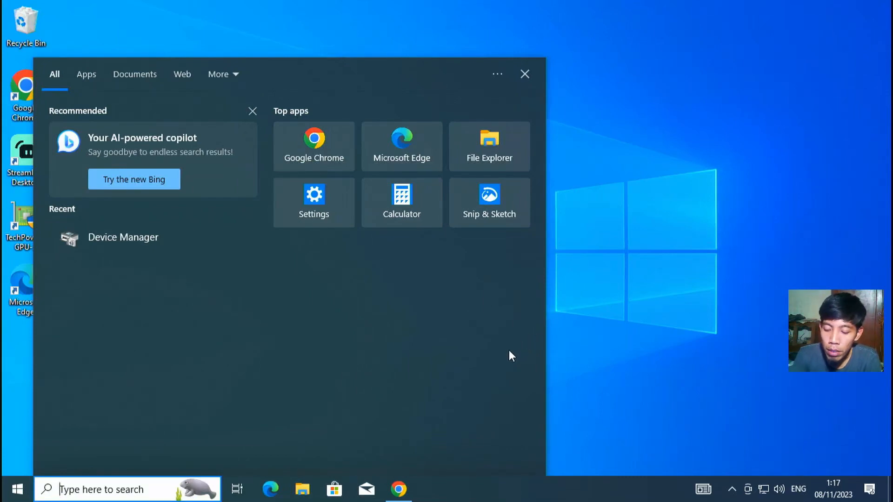
text(device)
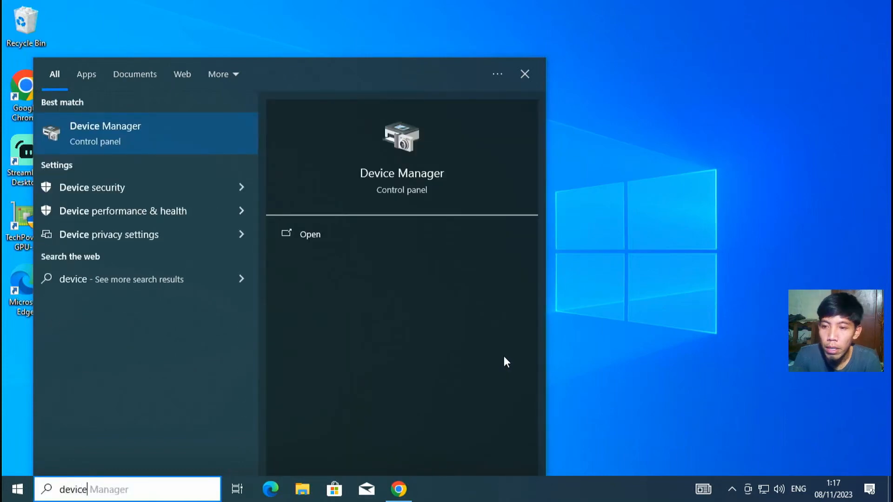
click(162, 130)
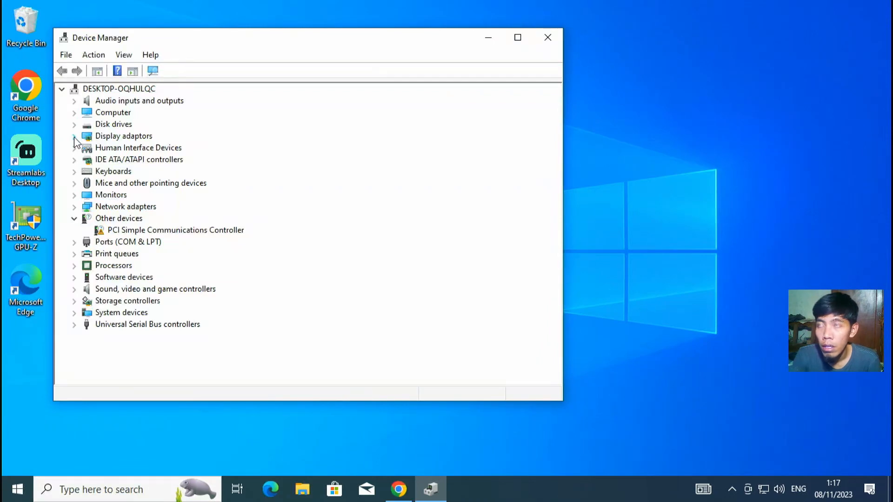
Step: Expand Display adaptors and open the NVIDIA GeForce GT 710 Properties
click(75, 135)
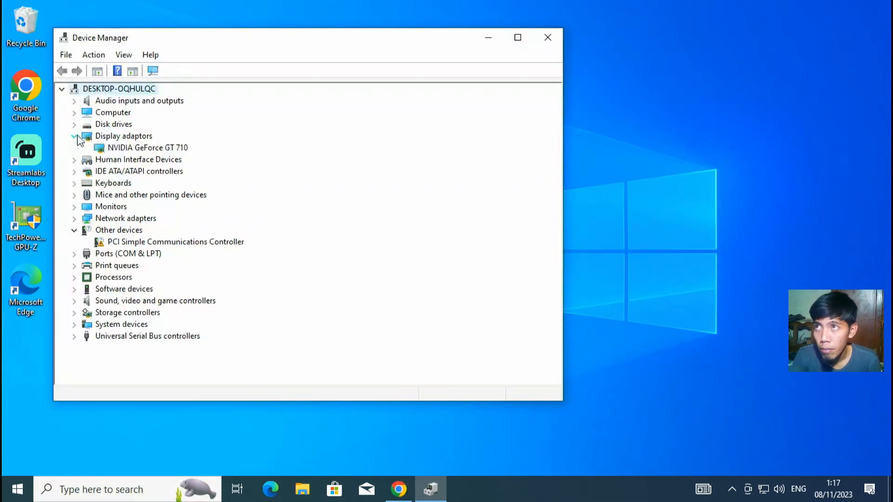
right_click(120, 149)
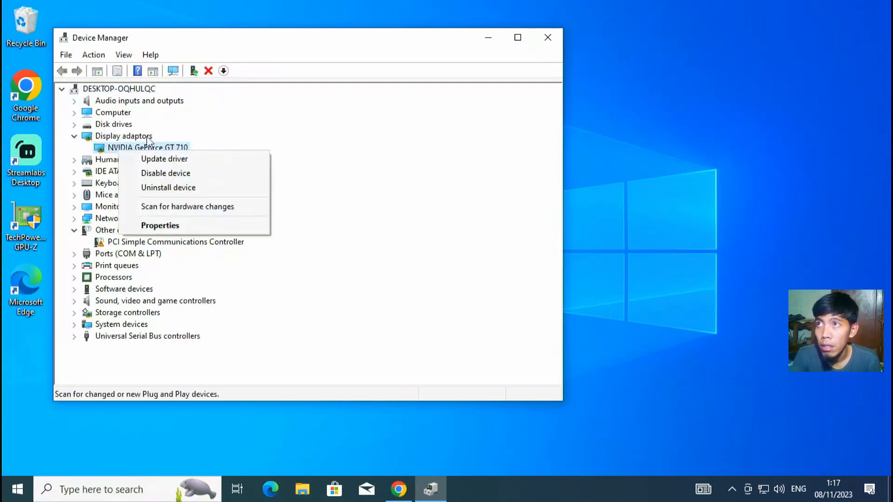
click(228, 111)
right_click(128, 149)
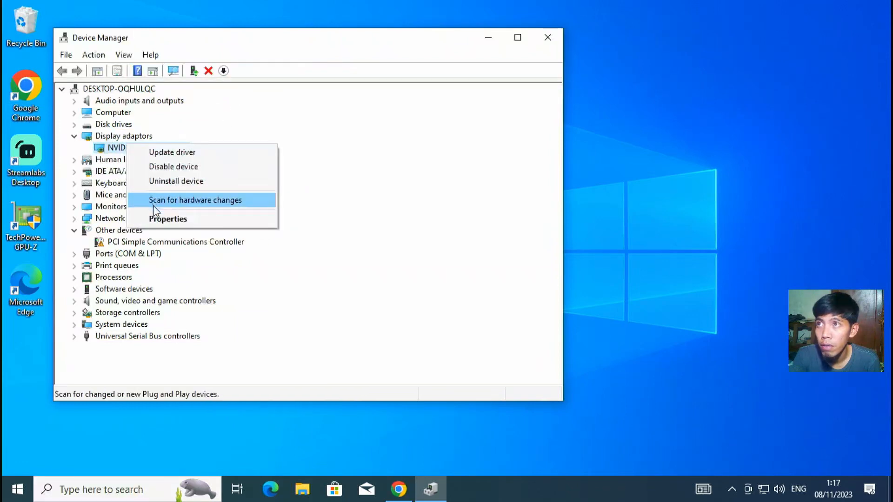
click(158, 217)
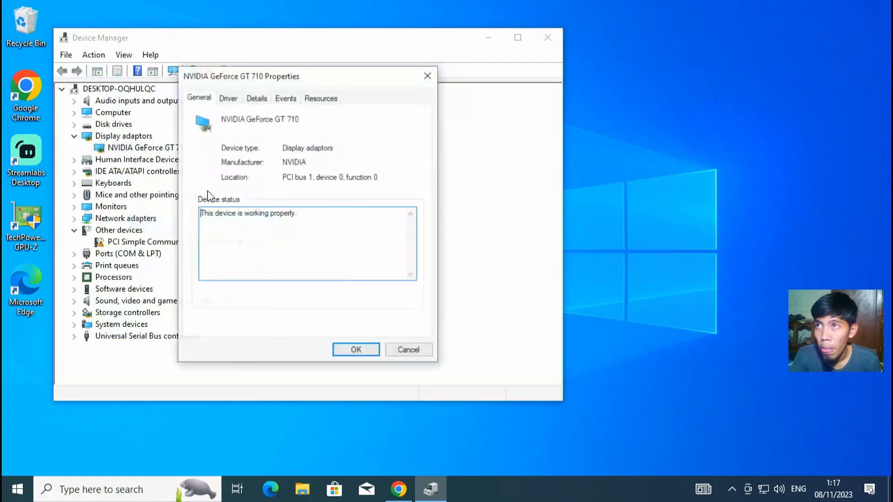
Step: Show the GT 710's Hardware Ids on the Details tab
click(251, 102)
click(269, 160)
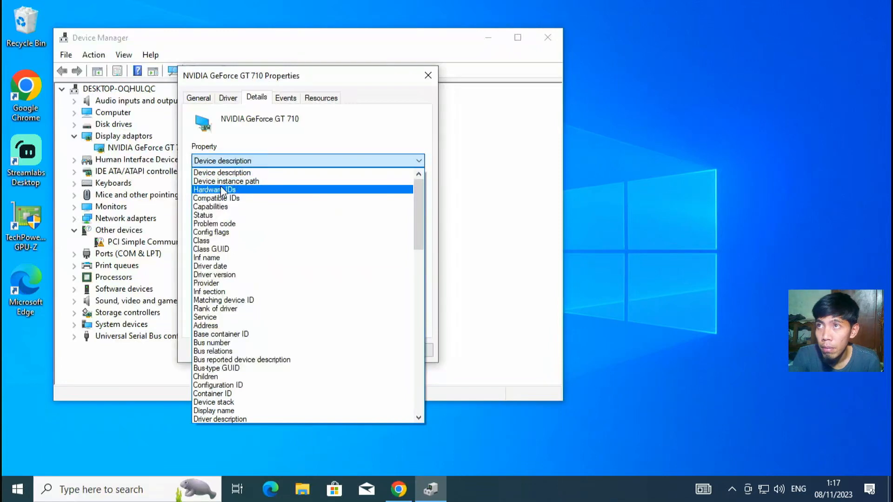
click(251, 189)
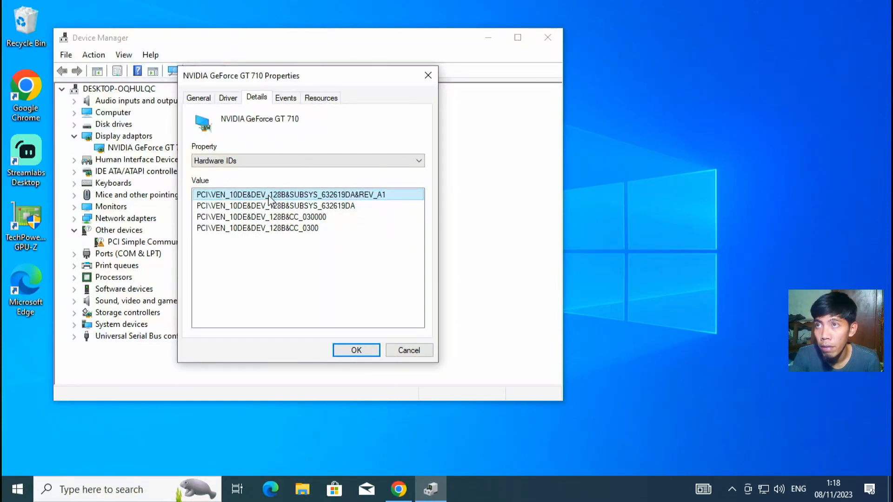
Step: Switch to Location paths, select the ACPI value, then cancel the Properties dialog
click(262, 163)
scroll(259, 300, down, 3)
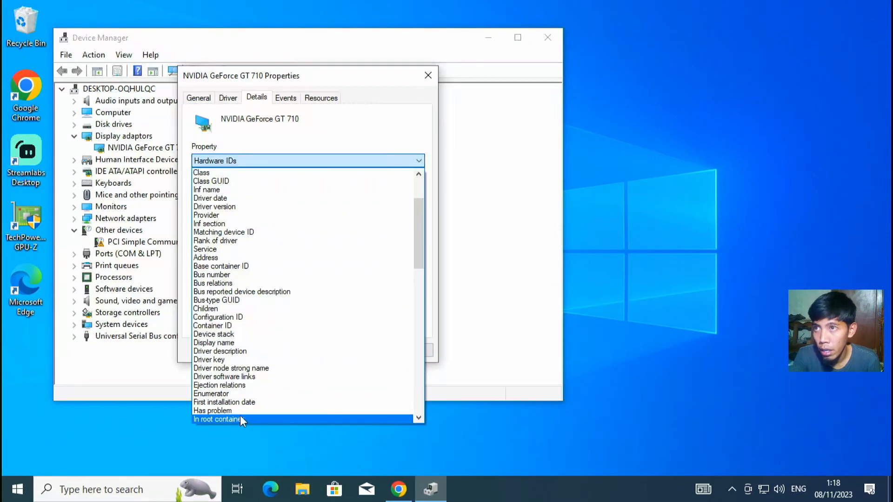
scroll(240, 393, down, 1)
scroll(238, 372, down, 3)
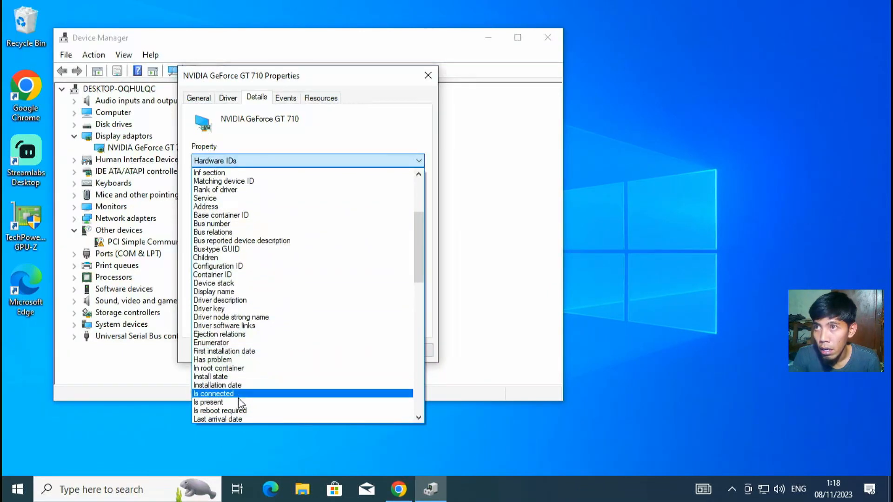
scroll(243, 419, down, 1)
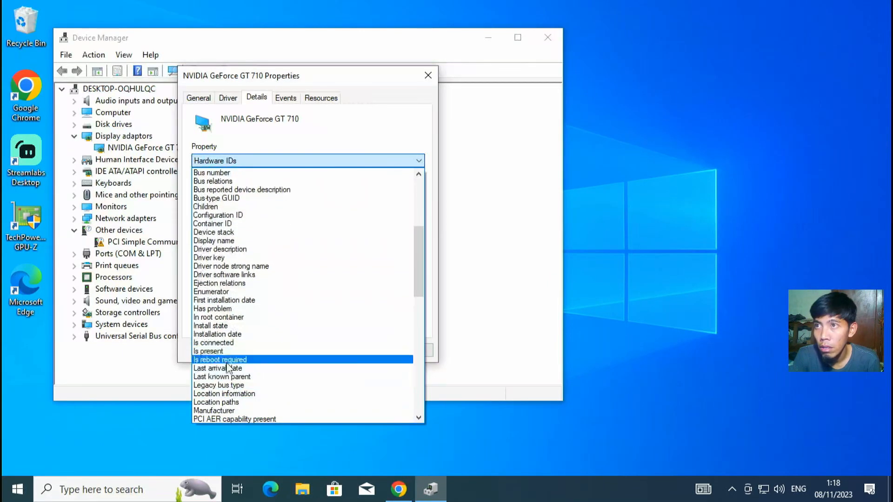
click(235, 400)
click(215, 206)
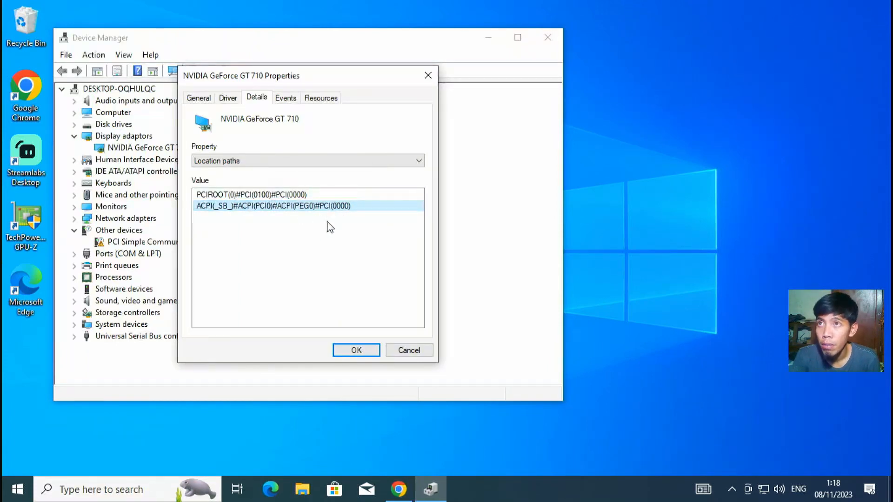
click(409, 352)
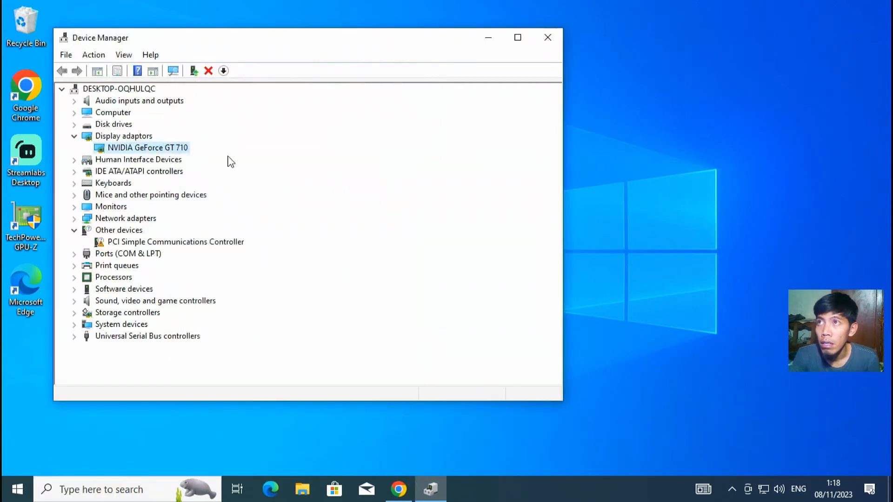
Step: Open the Standard SATA AHCI Controller's properties and show its Hardware Ids
click(74, 172)
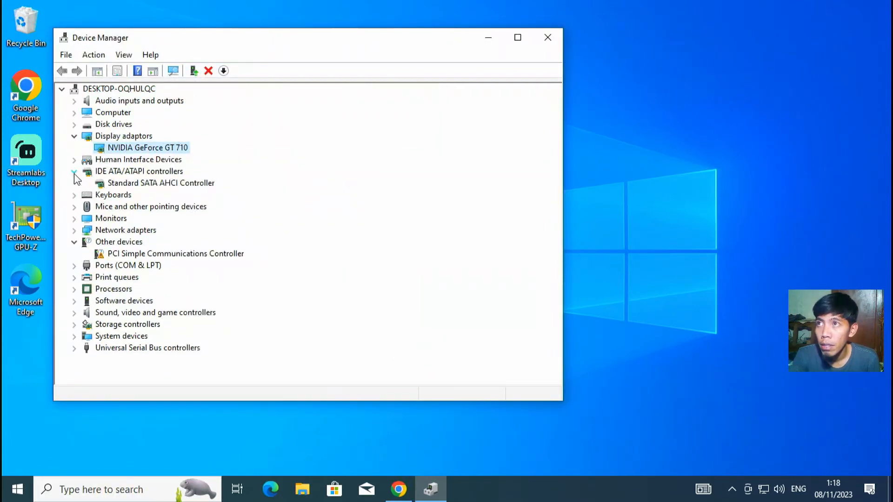
click(120, 183)
right_click(124, 182)
click(162, 241)
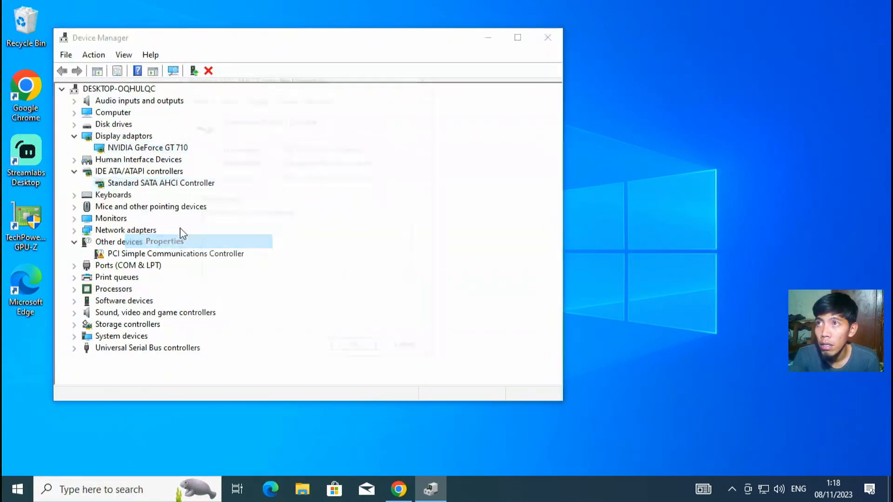
click(256, 97)
click(253, 161)
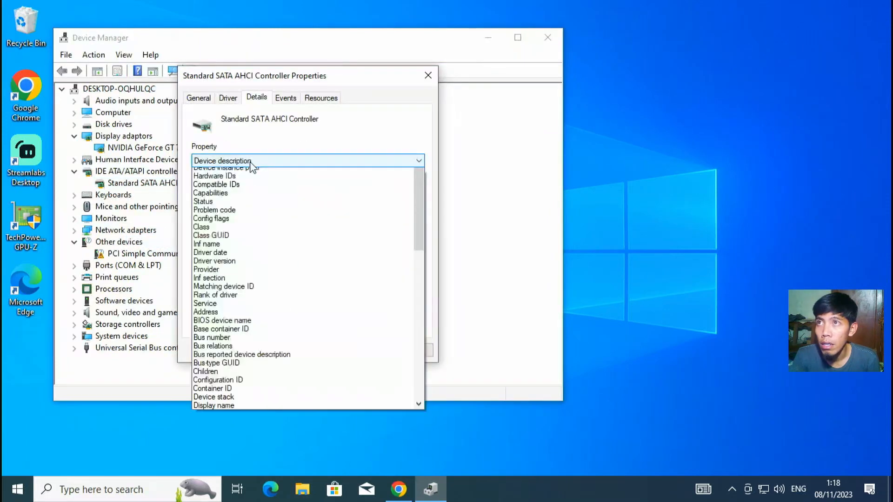
click(236, 187)
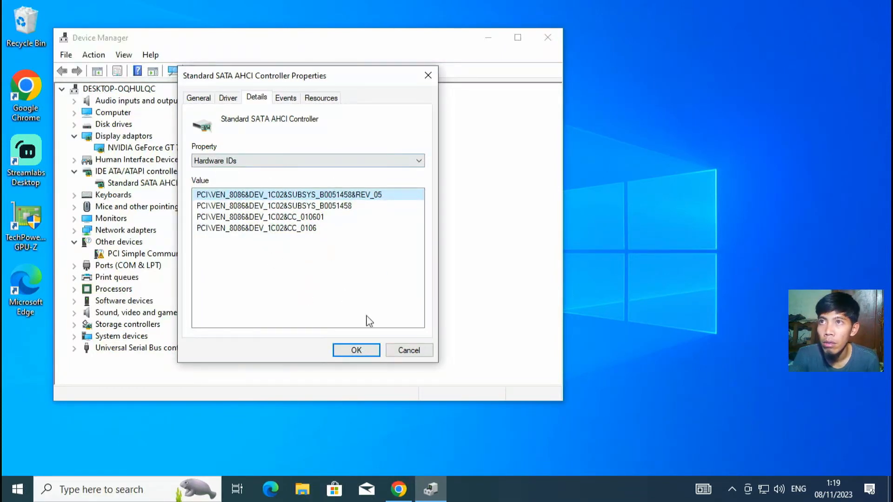
Step: Switch the property to BIOS device name, showing \_SB.PCI0.SAT0
click(270, 161)
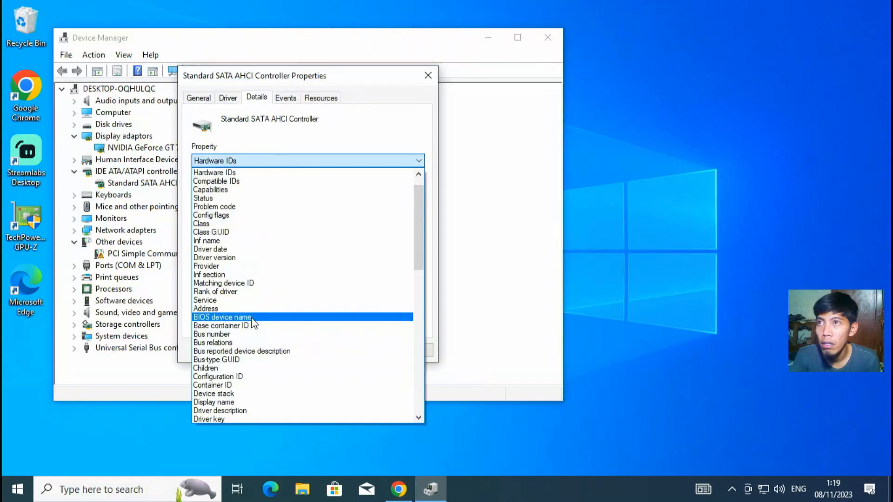
click(251, 318)
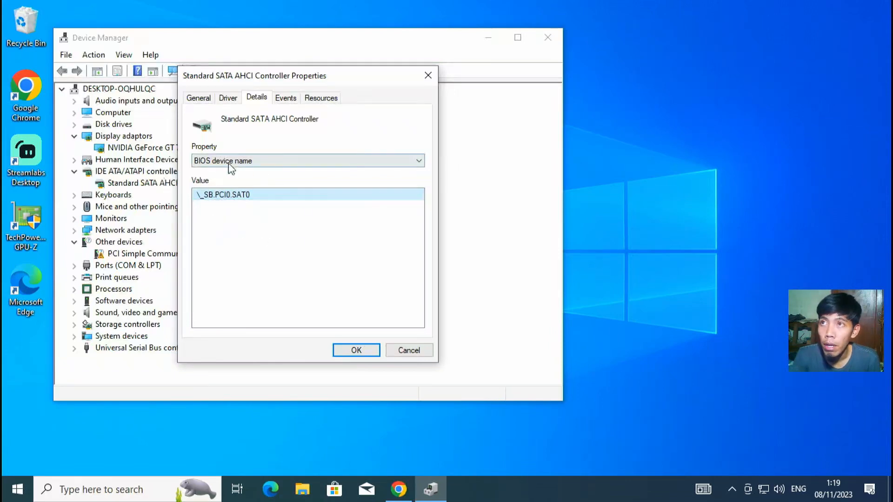
click(351, 283)
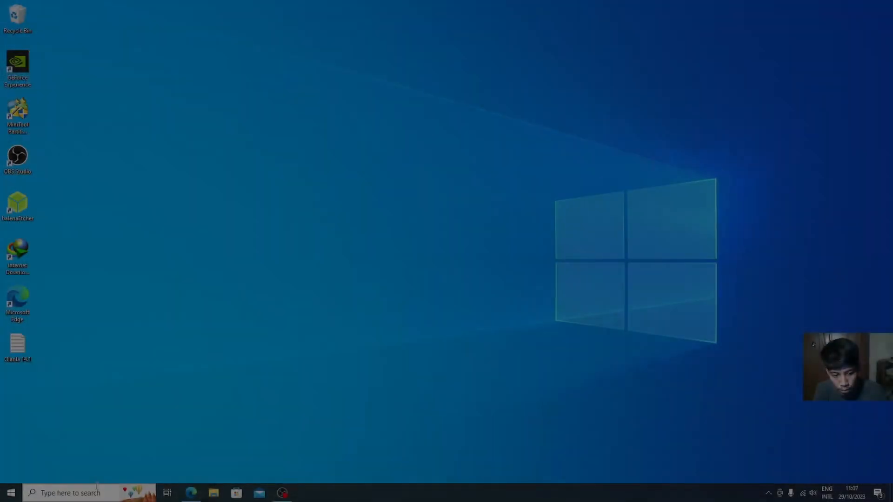
Step: Open the Windows search panel listing recent items like Device Manager and Notepad
click(91, 496)
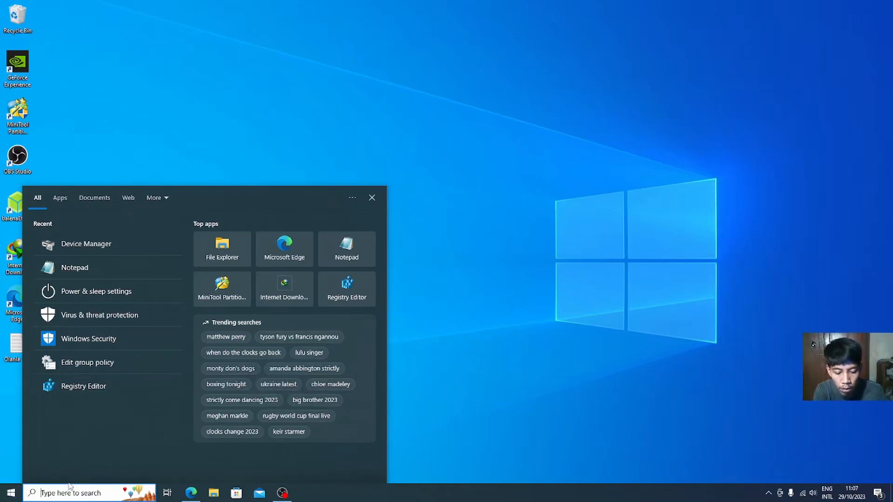
Step: Open Notepad and type the heading 'spesifikasi' with Mainboard listed below it
text(note)
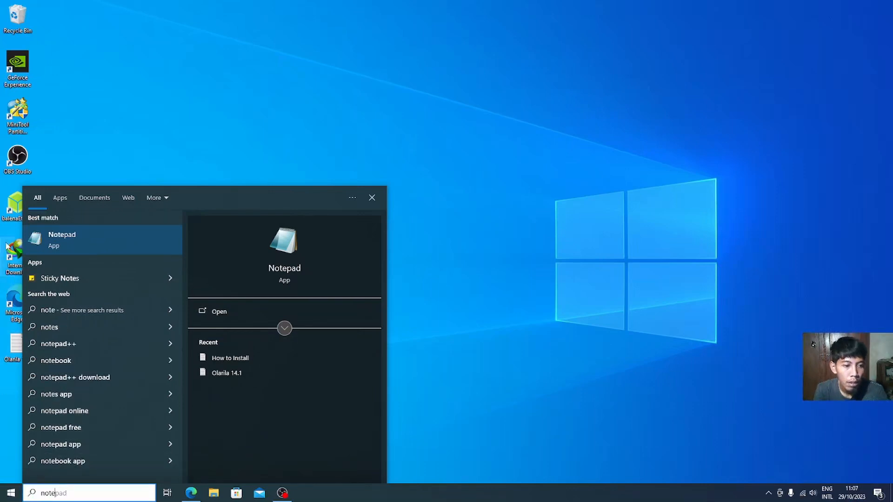
click(70, 241)
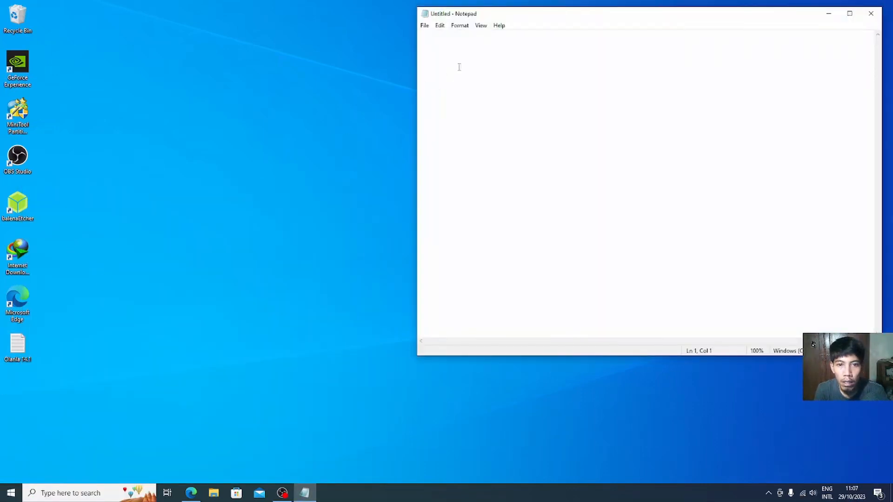
text(s)
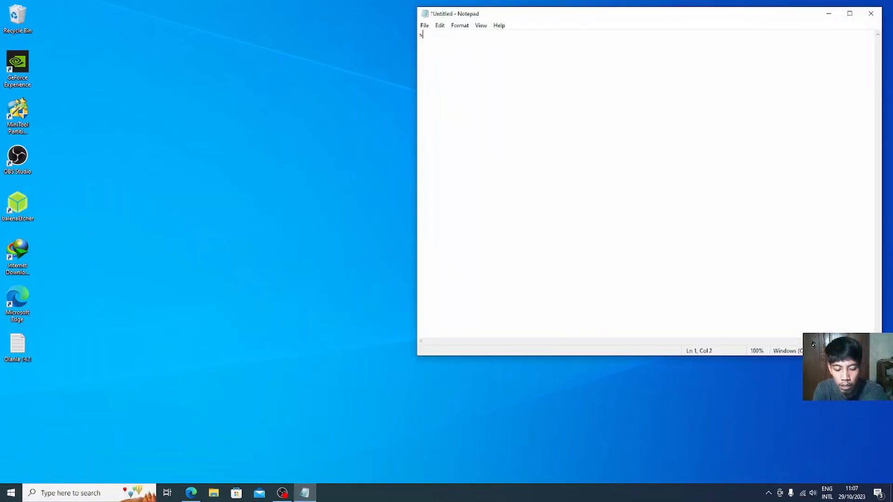
text(pesifikasi)
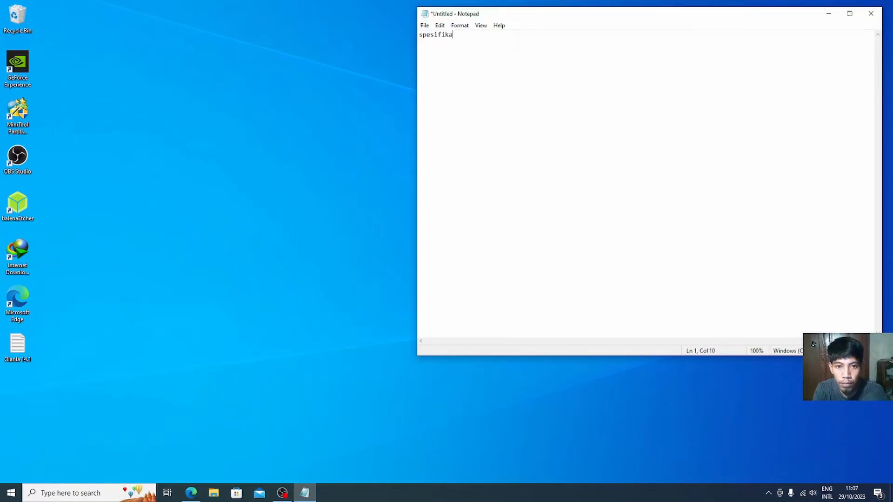
key(Return)
key(Return)
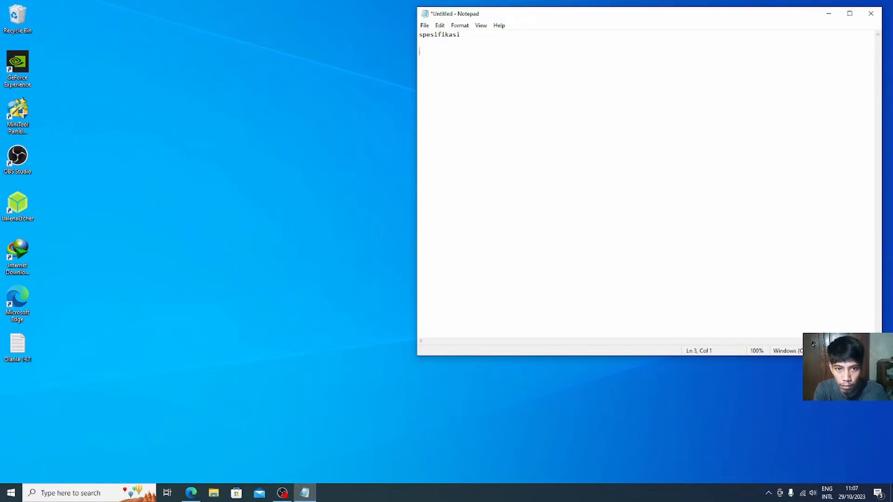
text(M)
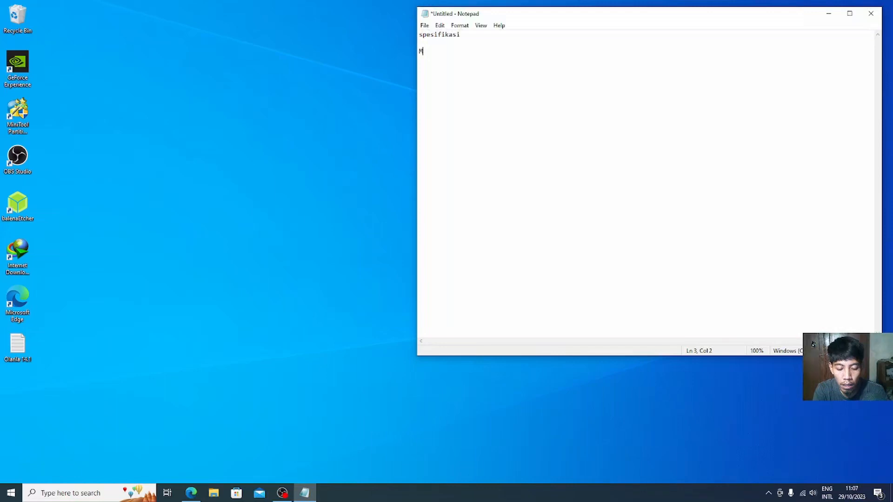
text(ainboard)
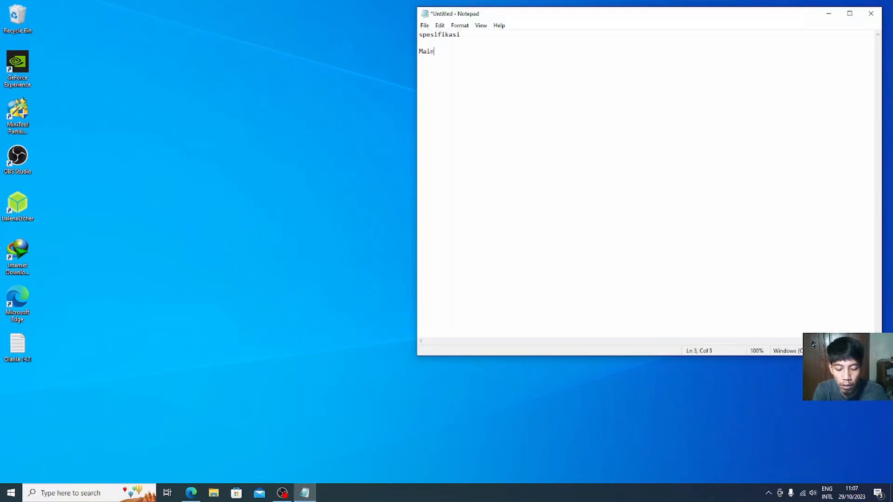
Step: Add cpu, gpu, audio, ethernet, wifi, Sata, nvme and USB to the list, one per line
key(Return)
text(cpu g)
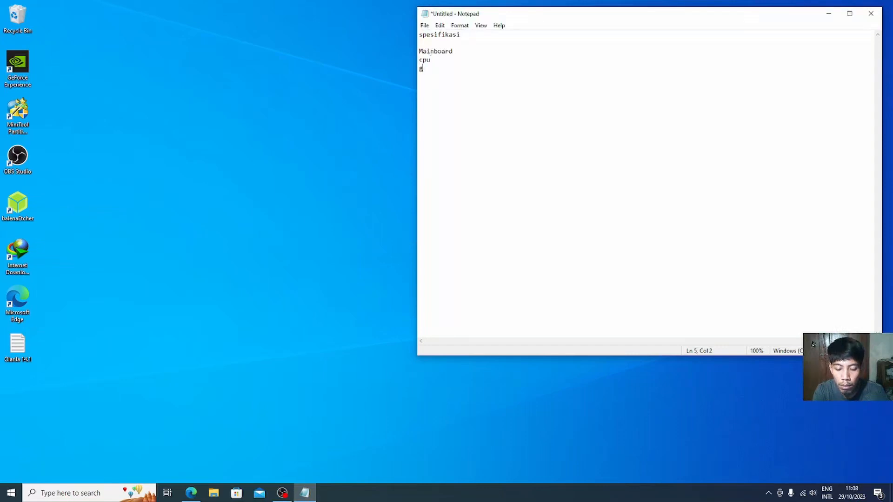
text(pu audio)
key(Return)
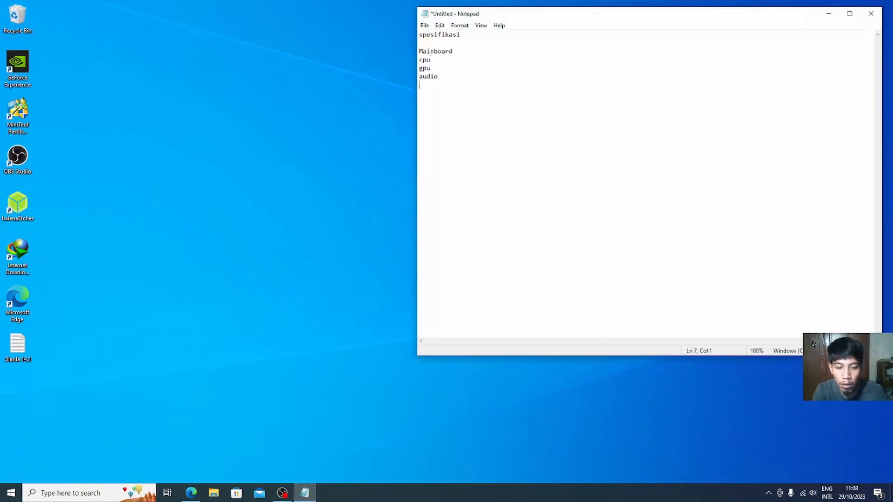
text(ethernet)
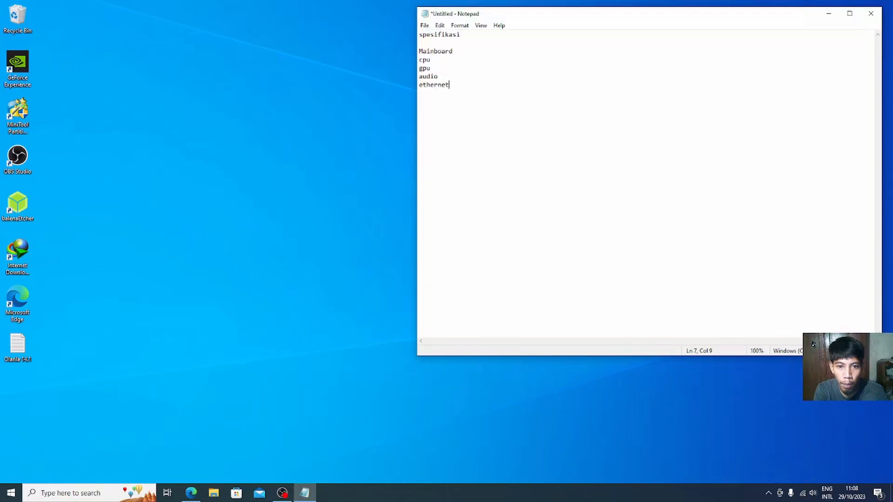
key(Return)
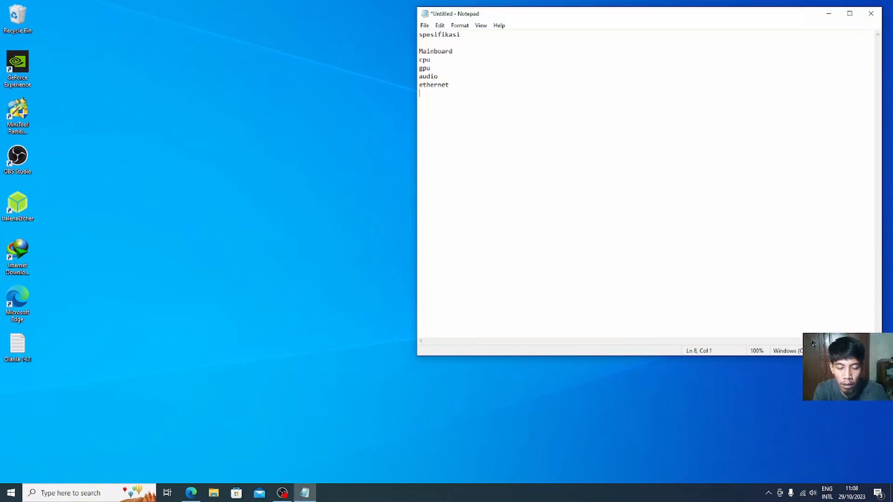
text(wifi)
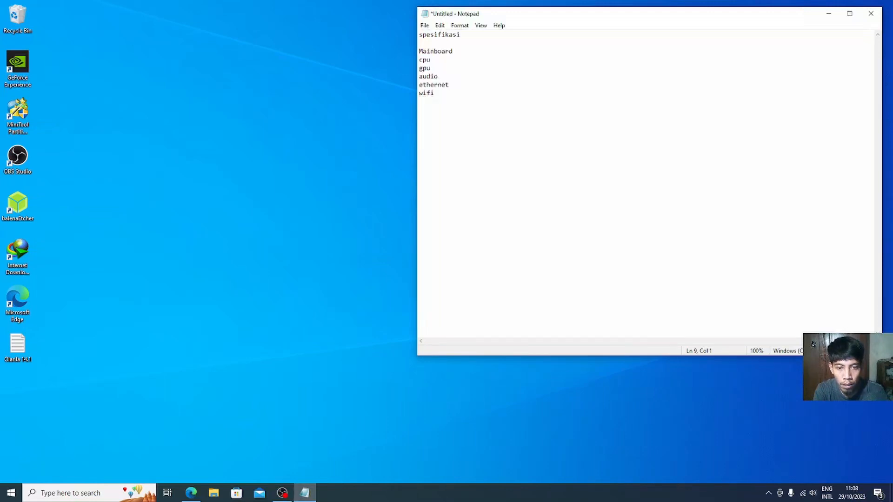
text(Sata)
key(Return)
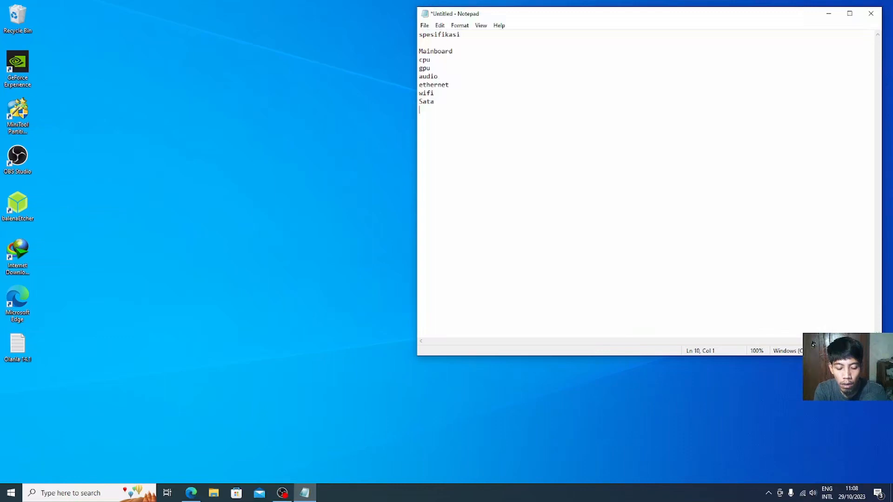
text(nvme)
key(Return)
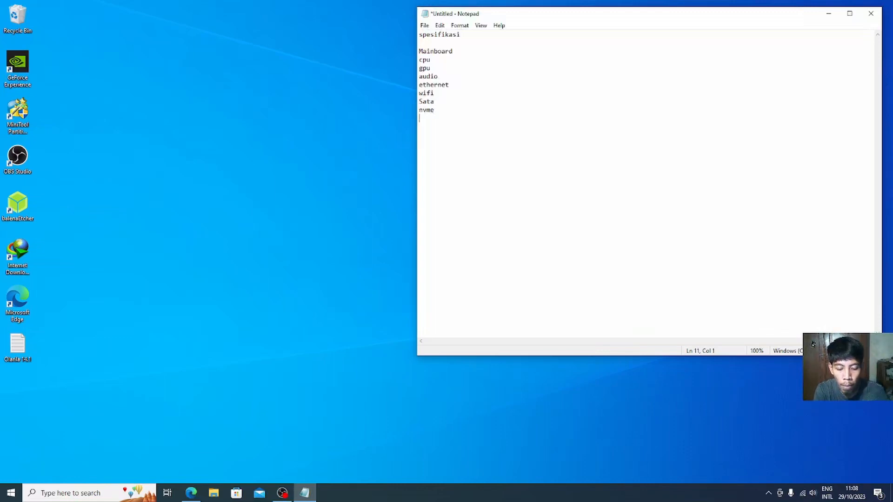
text(USB)
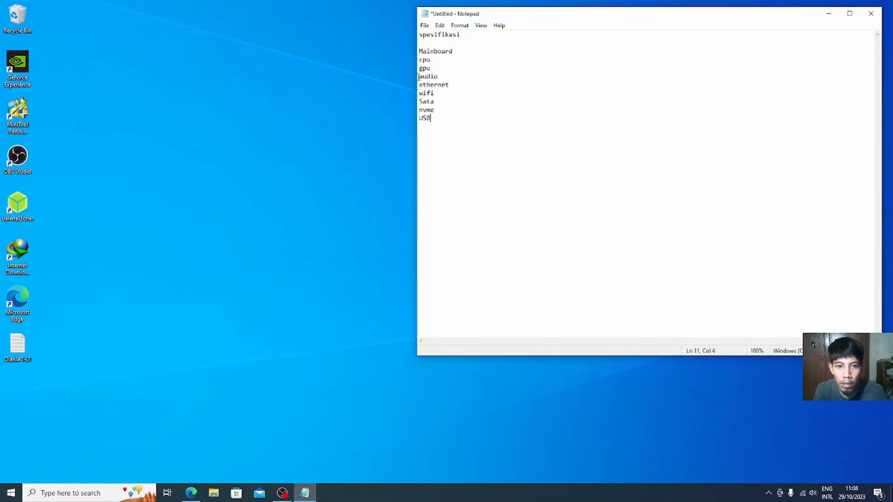
drag(419, 68, 437, 67)
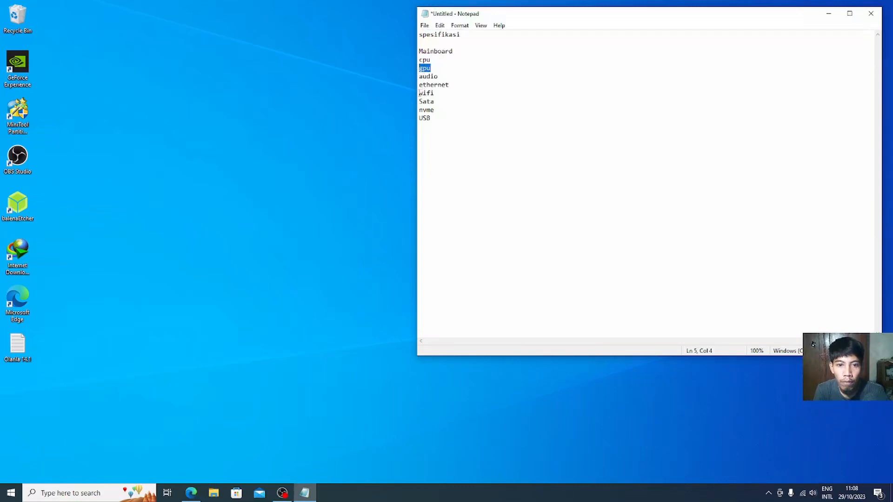
drag(420, 93, 435, 93)
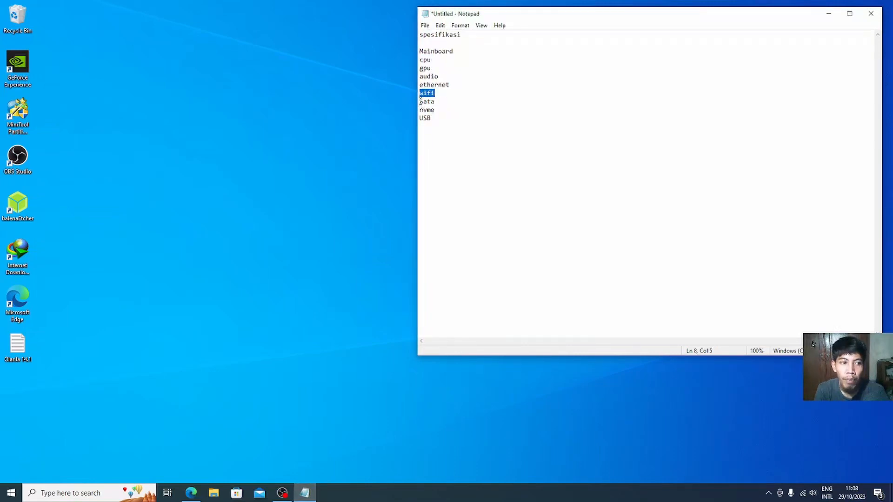
drag(421, 101, 435, 101)
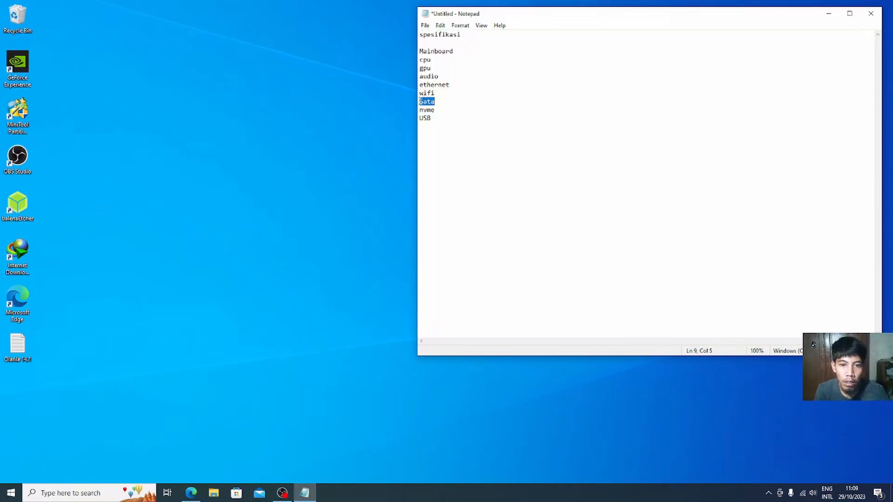
click(424, 101)
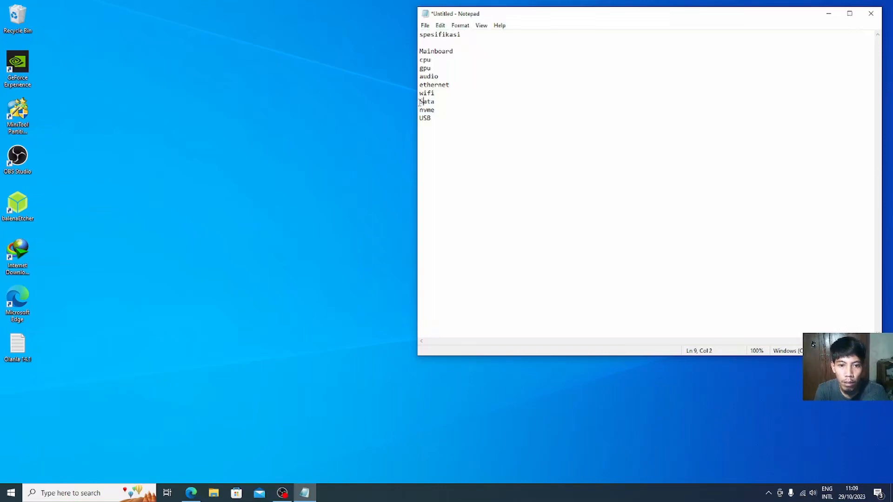
drag(420, 103, 436, 118)
click(328, 166)
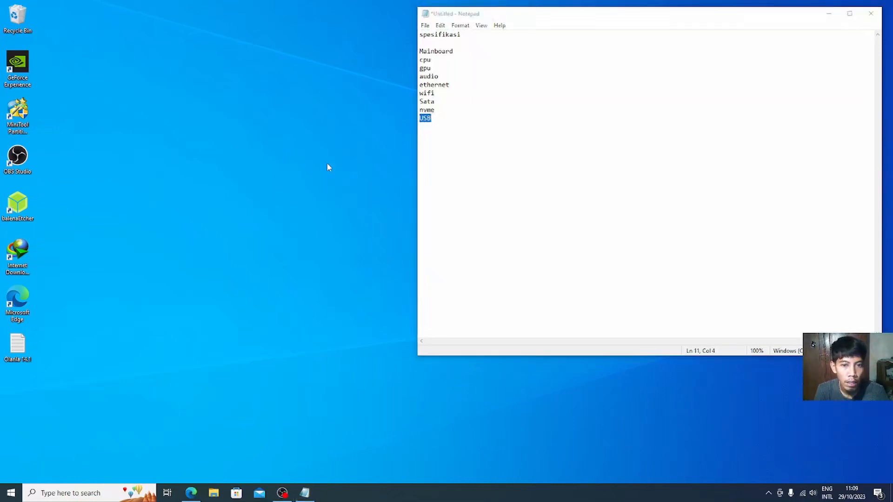
click(445, 126)
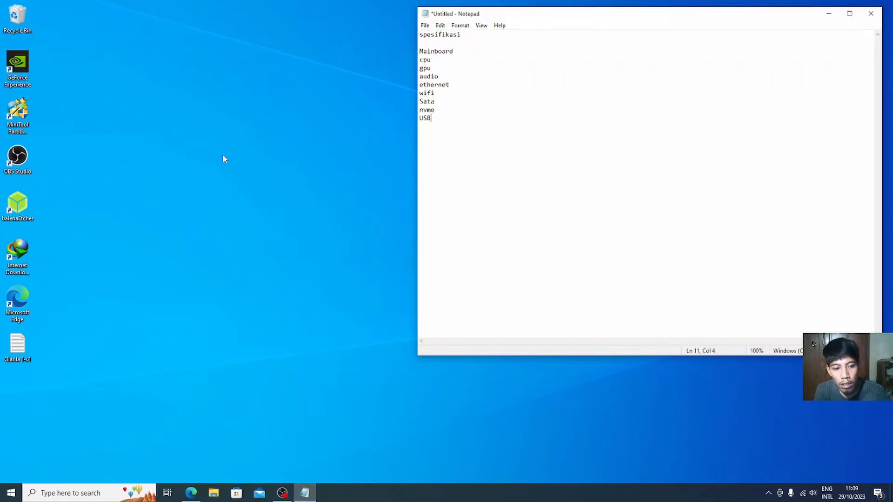
click(125, 490)
Step: Open Device Manager and the NVIDIA GeForce GT 710's properties under Display adapters
text(device)
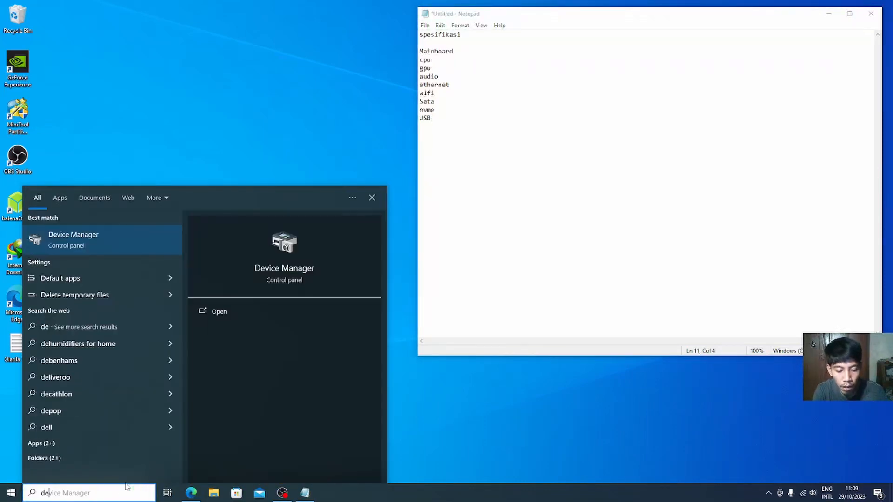
click(87, 236)
drag(269, 29, 275, 21)
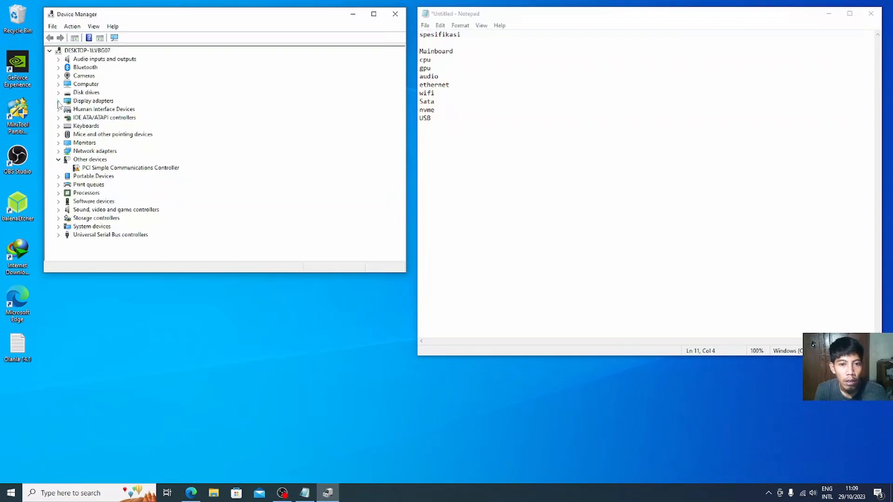
click(59, 101)
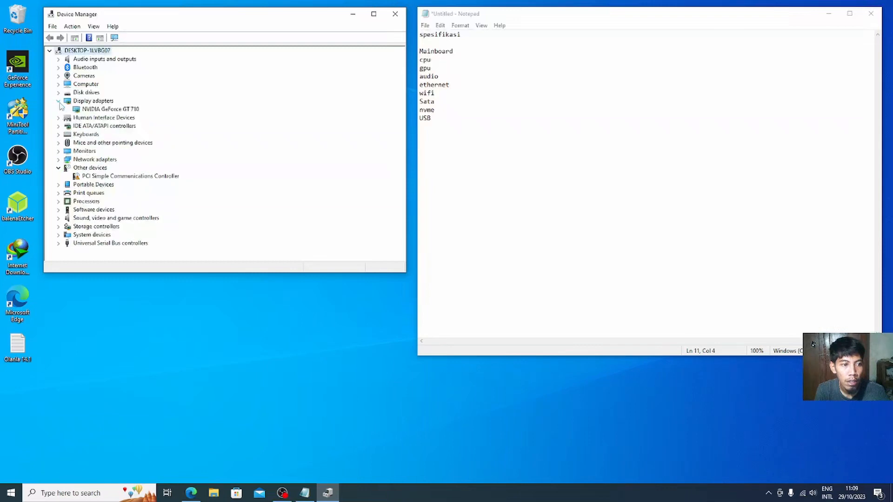
click(98, 110)
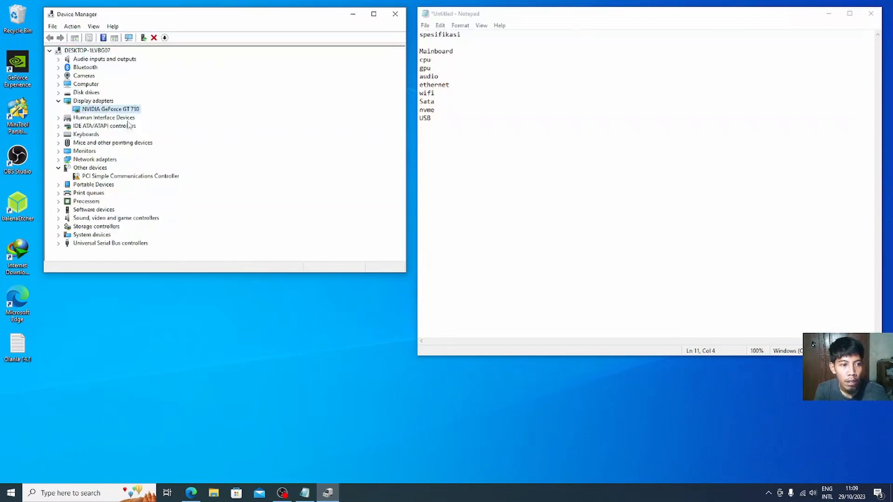
right_click(115, 109)
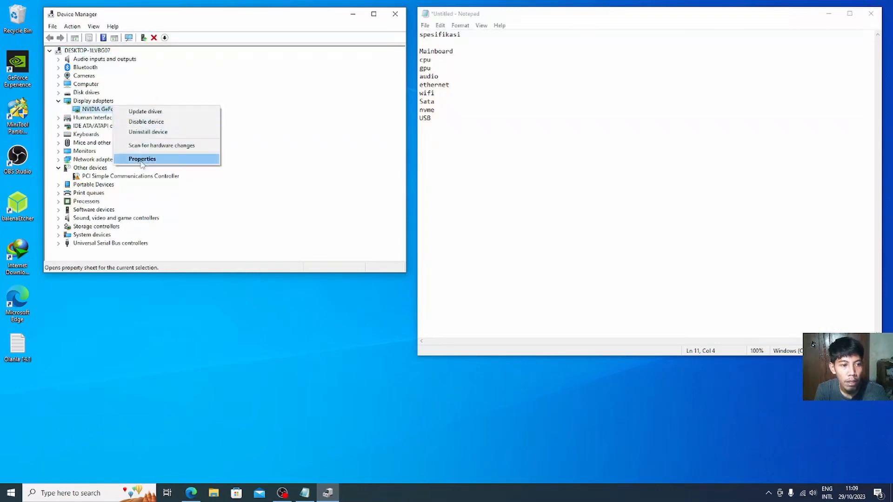
click(140, 158)
Step: Show the GT 710's Hardware IDs and copy the first one, PCI\VEN_10DE&DEV_128B
click(188, 57)
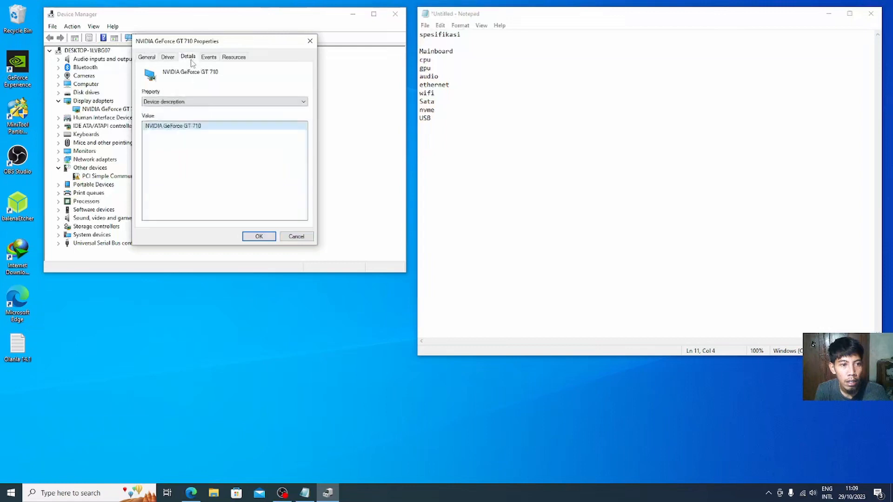
click(179, 102)
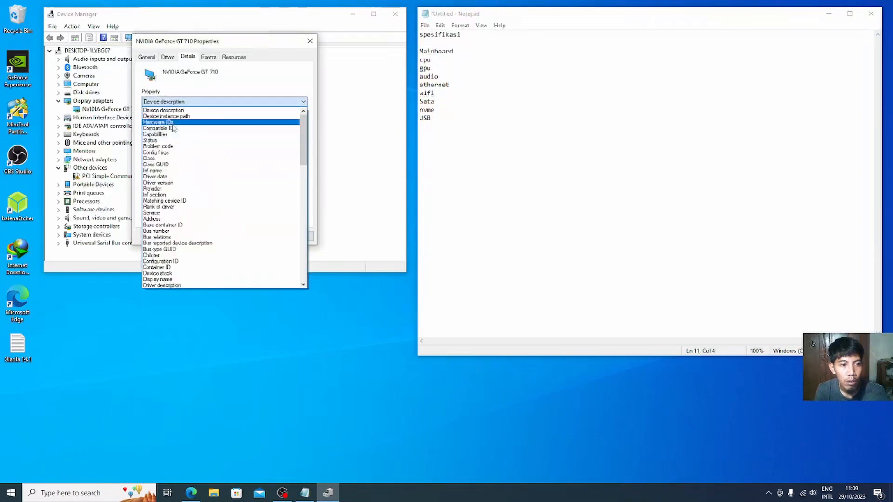
click(176, 119)
right_click(180, 125)
click(196, 129)
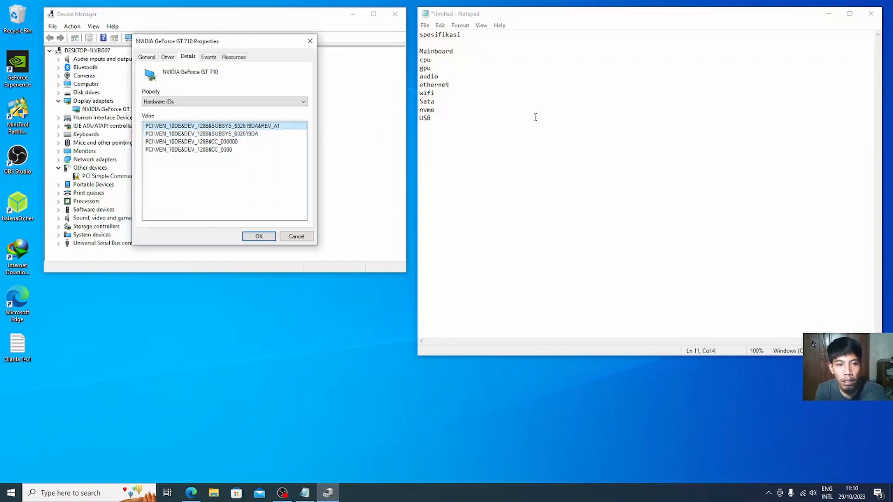
Step: Make the gpu line read 'gpu GT710' followed by the pasted PCI hardware ID
click(460, 75)
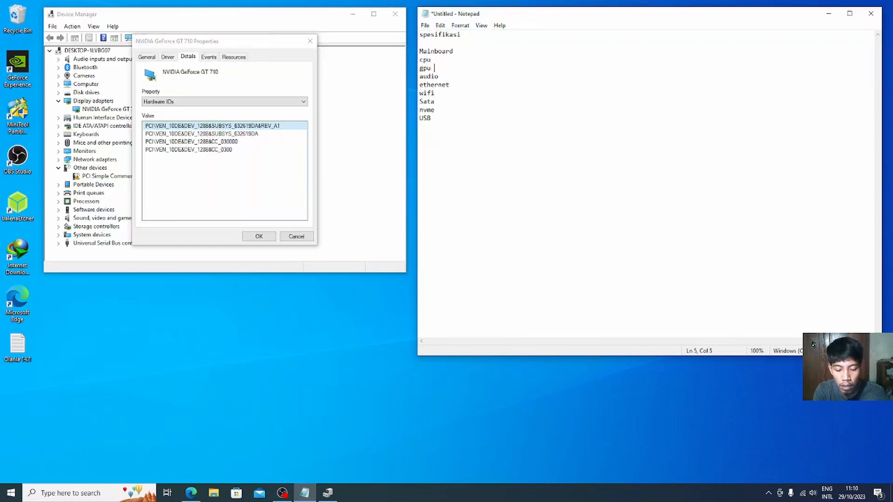
text(10)
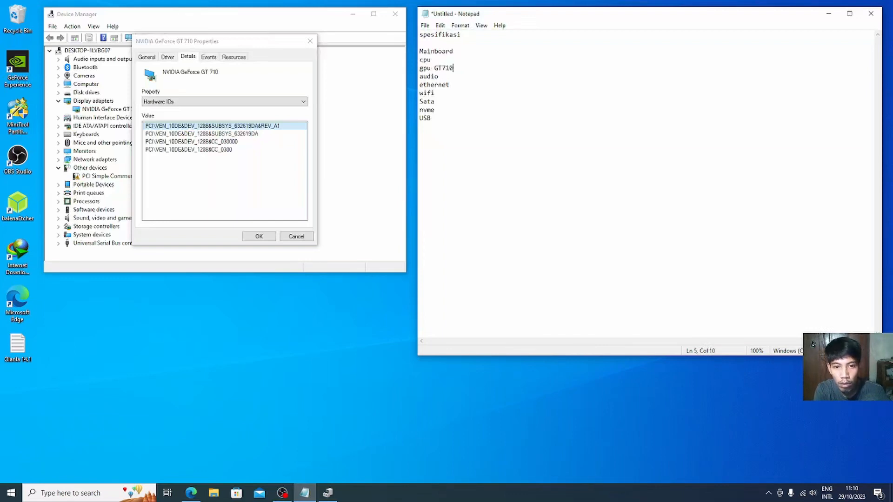
text(PCI\VEN_10DE&DEV_128B&SUBSYS_632619DA&REV_A1)
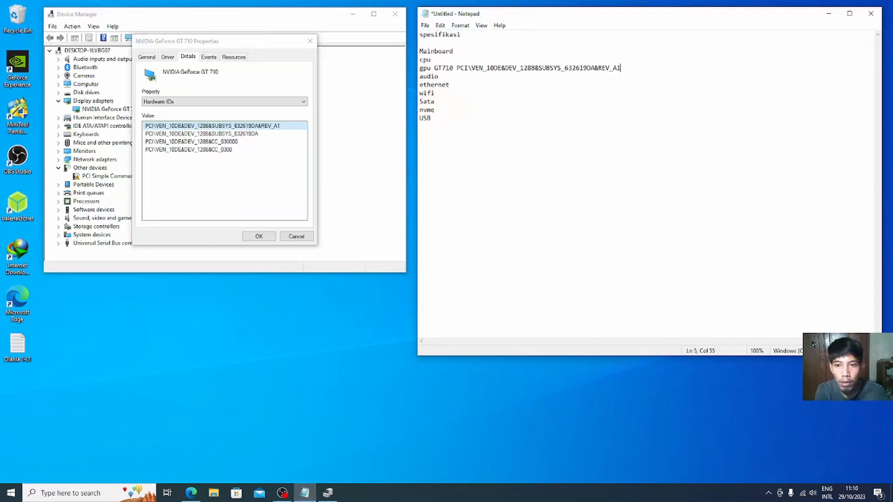
click(300, 102)
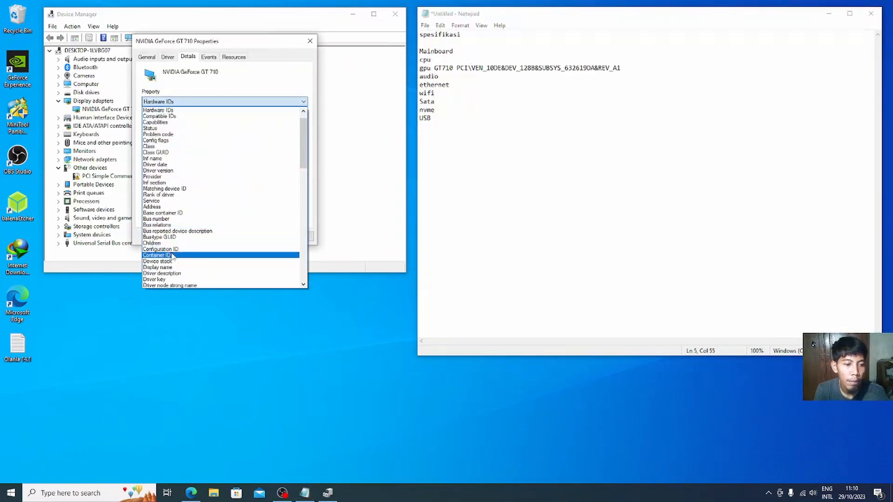
Step: Copy the GT 710's ACPI location path and append it to the gpu line
scroll(172, 251, down, 2)
scroll(174, 251, down, 3)
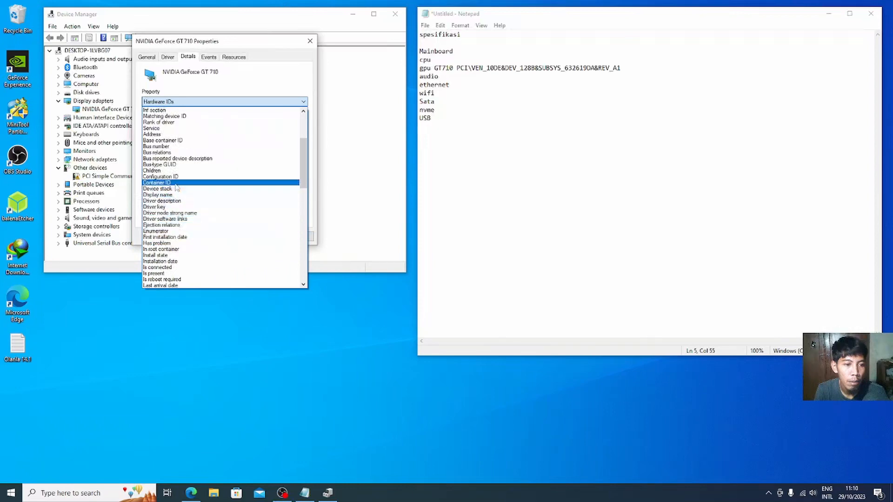
scroll(176, 187, down, 7)
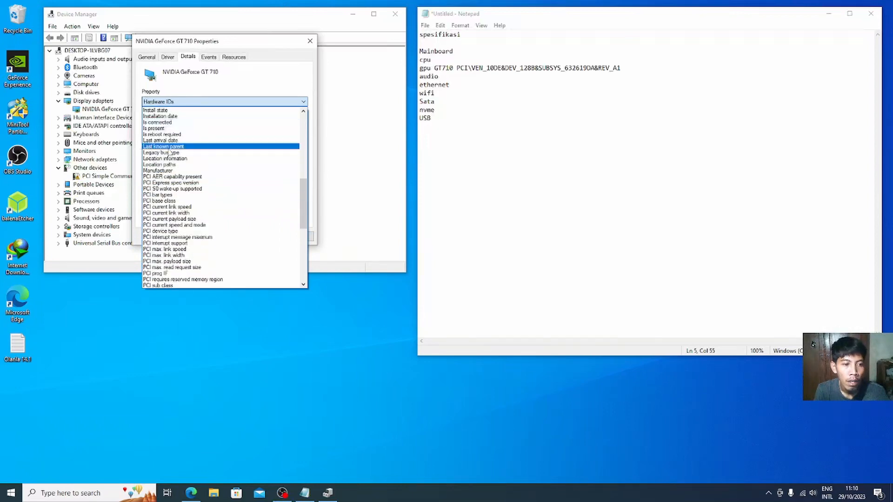
click(200, 165)
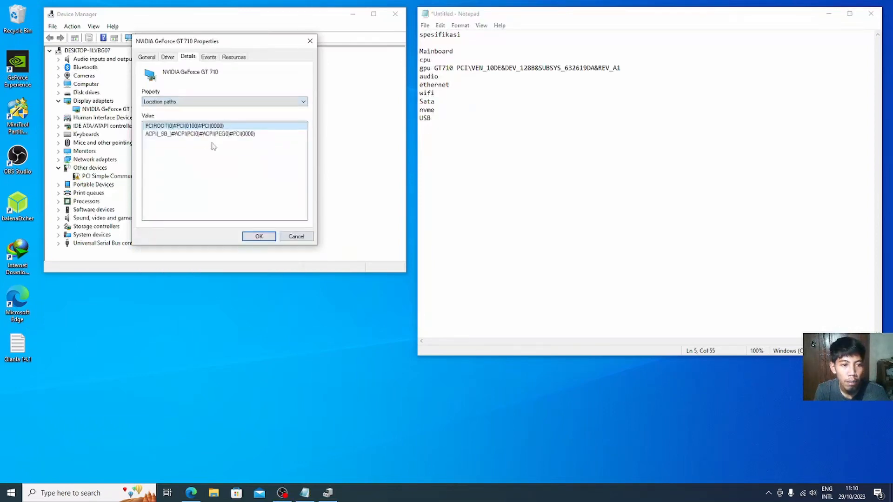
right_click(213, 136)
click(248, 141)
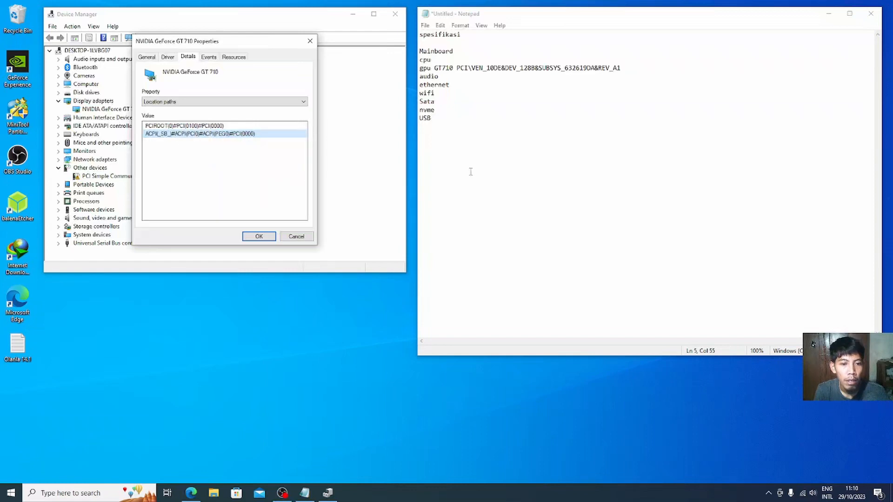
click(310, 41)
click(610, 65)
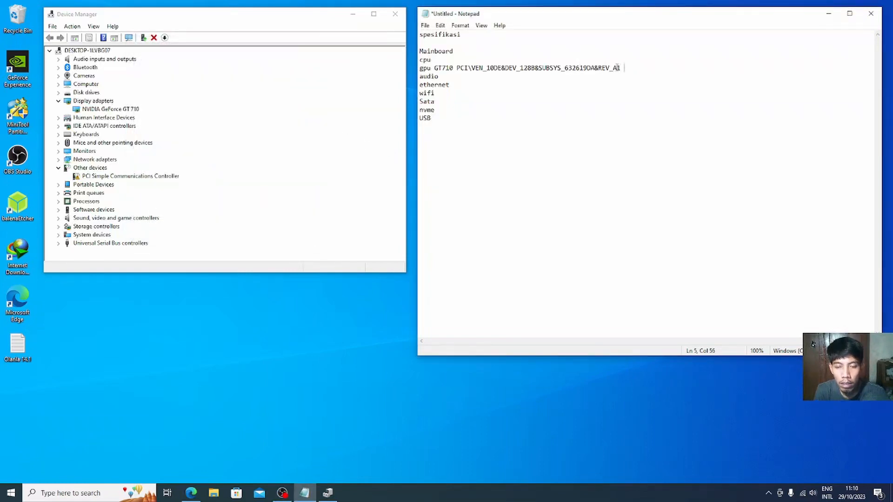
key(ctrl+v)
key(BackSpace)
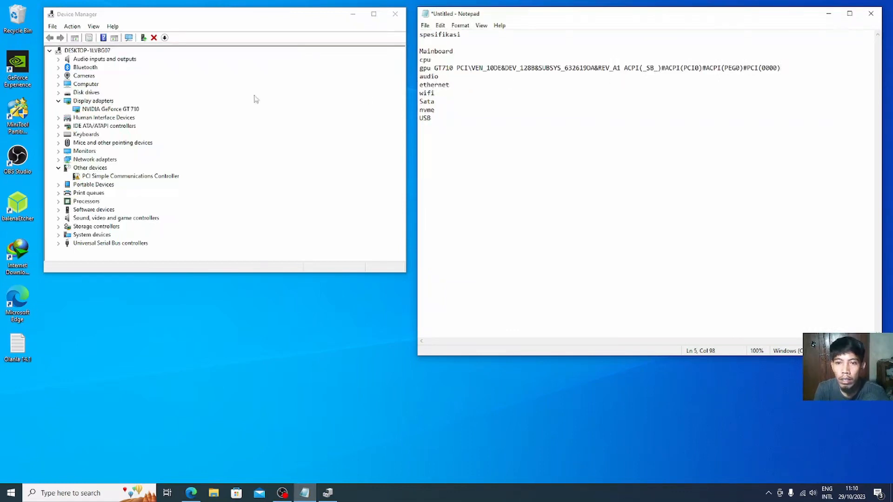
Step: Compare the pasted path with Device Manager, selecting digits in ACPI(PCI0) and PCI(0000)
click(233, 101)
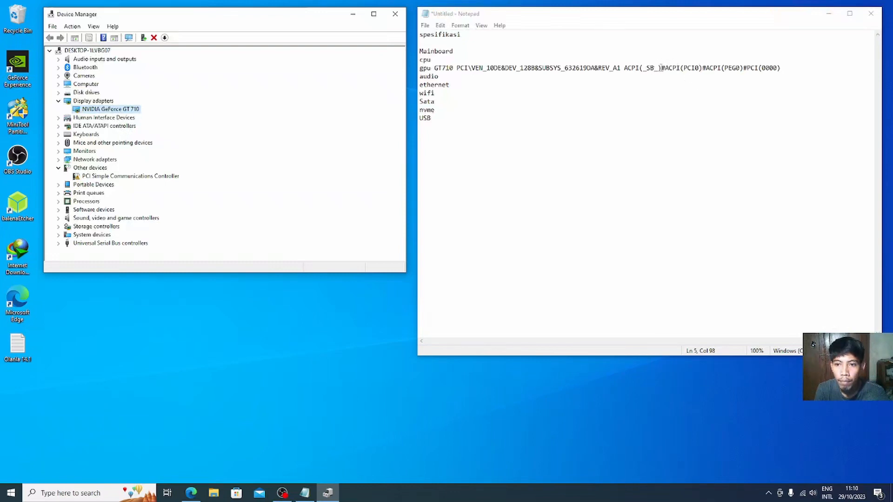
click(692, 69)
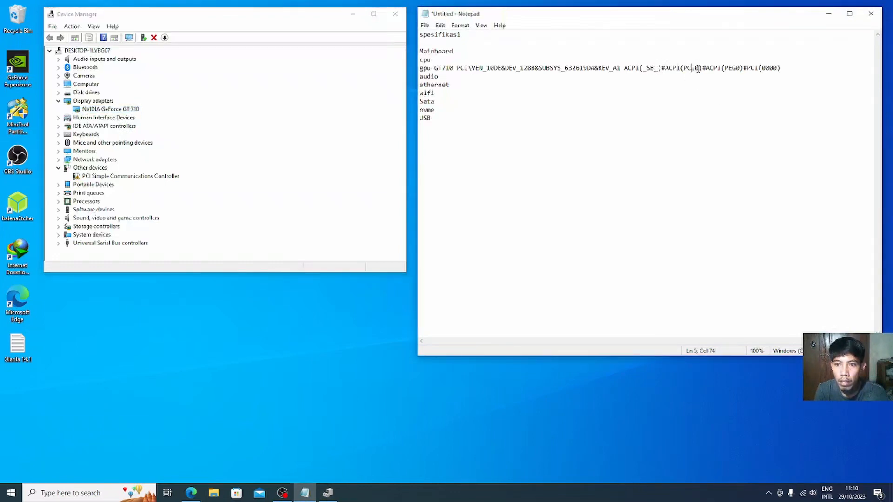
drag(697, 68, 776, 68)
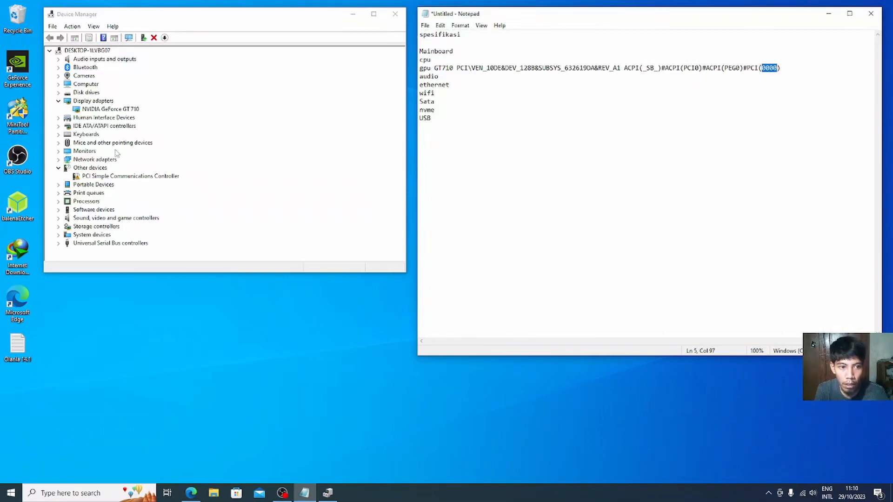
click(114, 109)
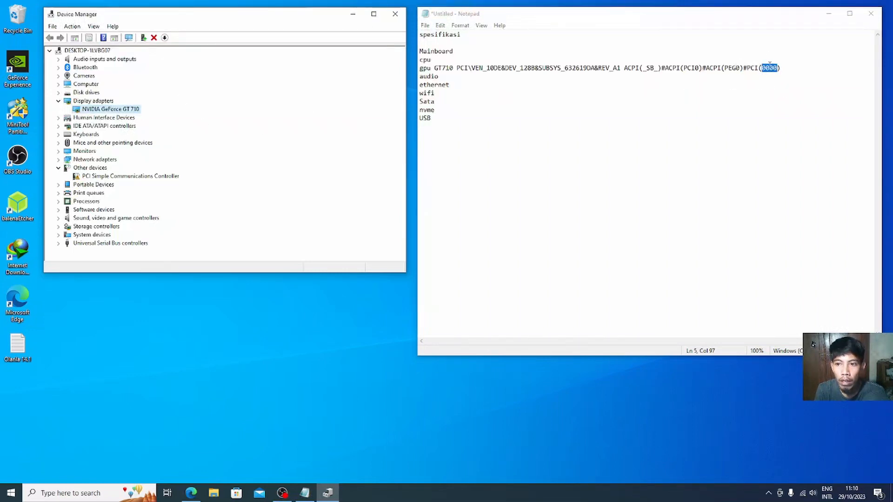
drag(766, 68, 773, 68)
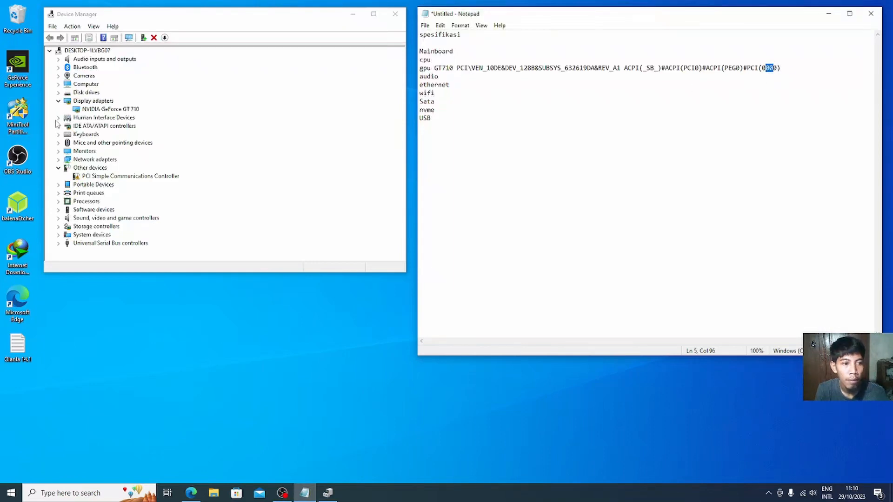
Step: Paste the Standard SATA AHCI Controller's first hardware ID after Sata in Notepad
click(58, 126)
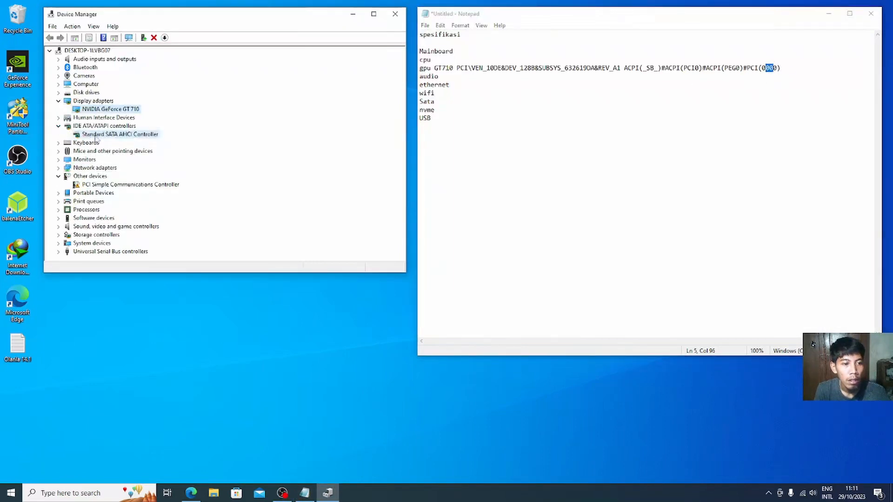
right_click(96, 135)
click(124, 179)
click(188, 56)
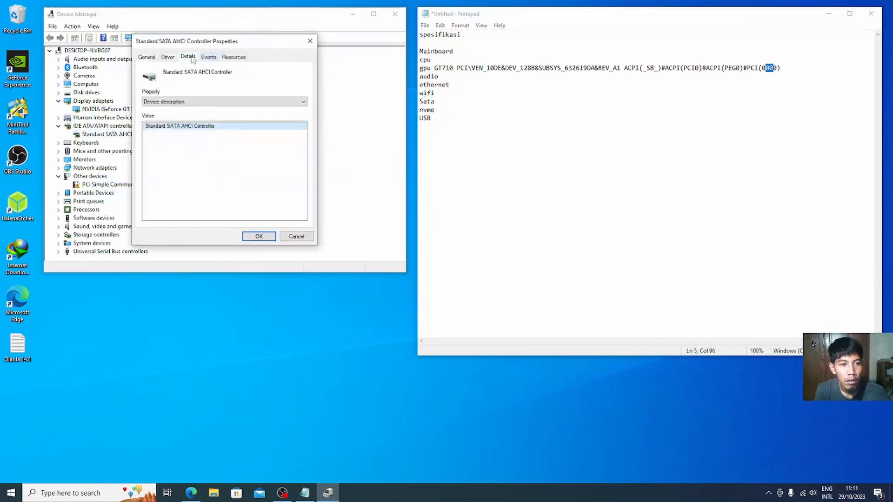
click(185, 102)
click(185, 114)
right_click(195, 130)
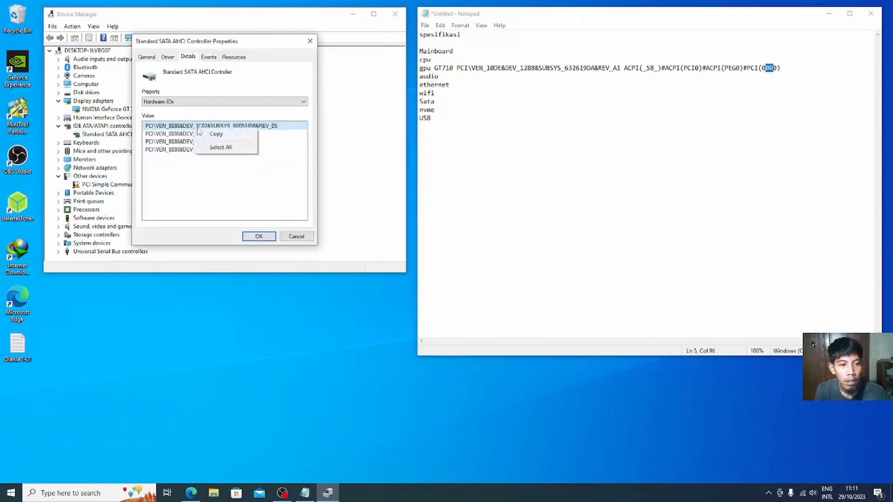
click(215, 134)
click(438, 147)
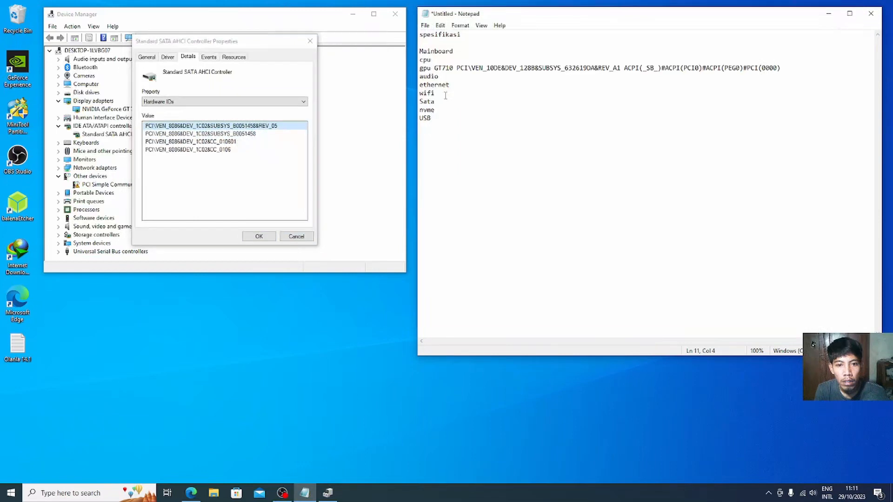
click(444, 102)
key(ctrl+v)
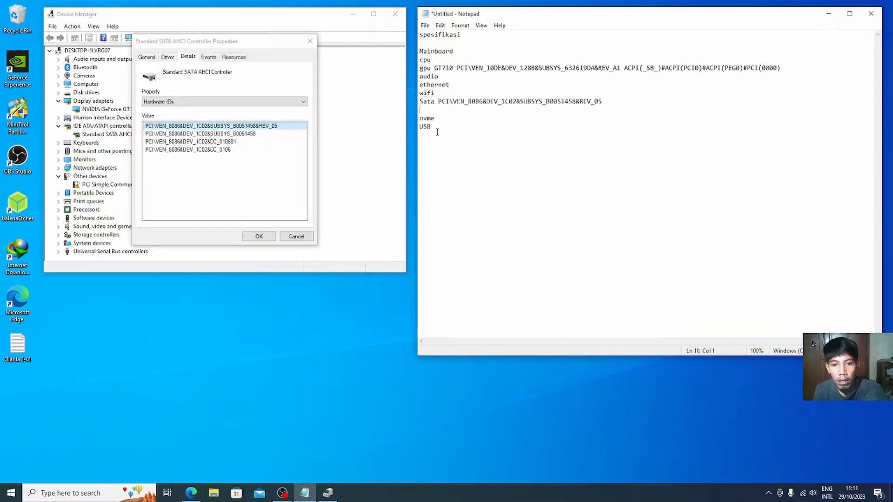
key(BackSpace)
Step: Append the SATA controller's BIOS device name \_SB.PCI0.SAT0 to the Sata line
click(247, 102)
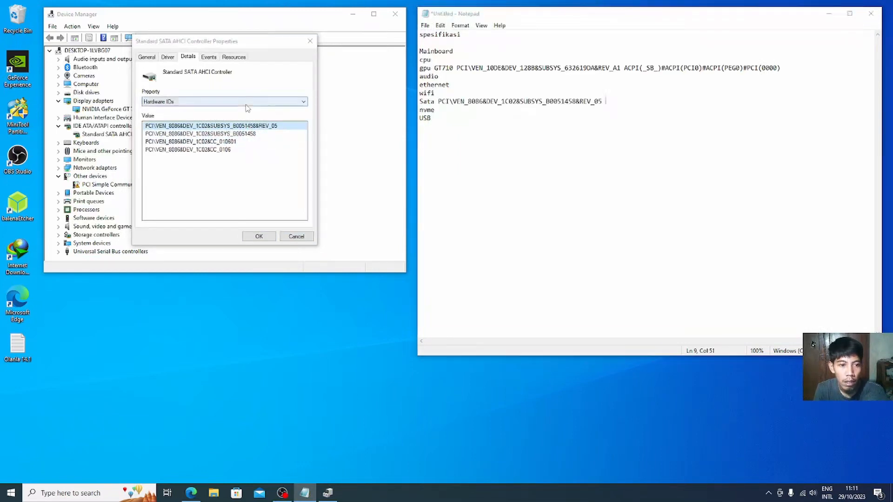
click(161, 213)
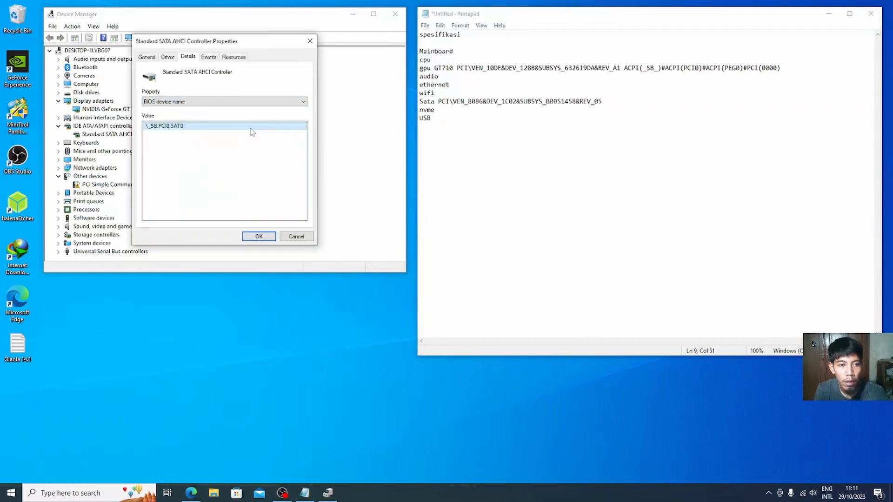
right_click(252, 131)
click(263, 134)
click(612, 103)
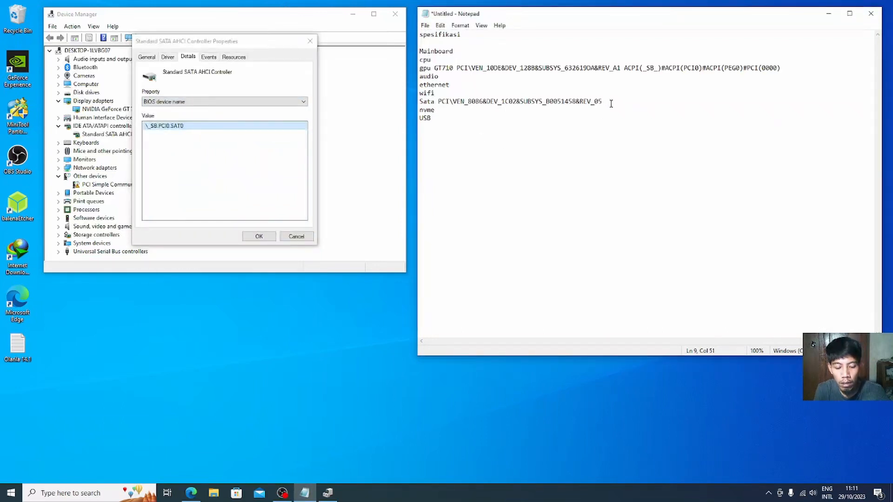
key(ctrl+v)
key(BackSpace)
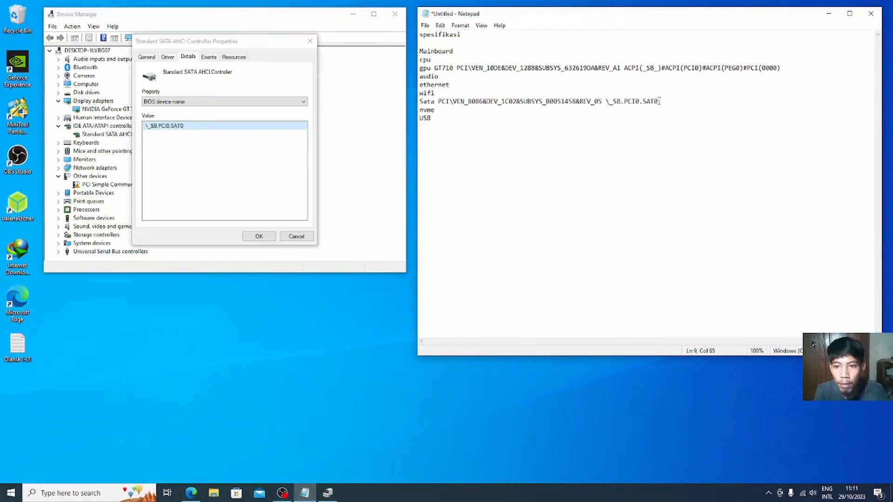
Step: Check the SAT0 ending on the Sata line and close the SATA controller properties
key(shift+Left)
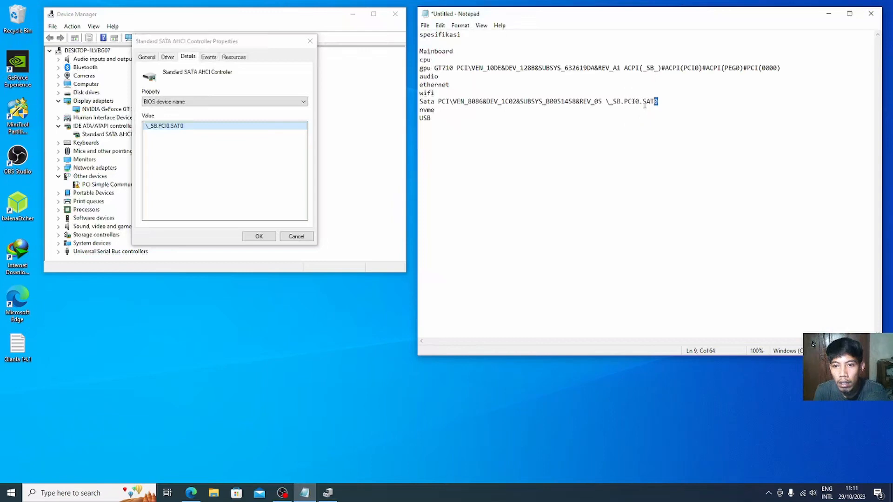
drag(643, 103, 656, 104)
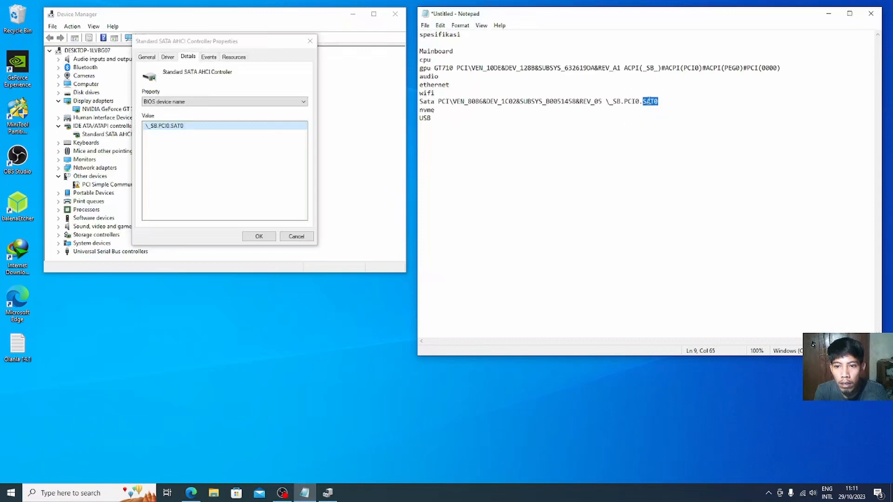
click(656, 101)
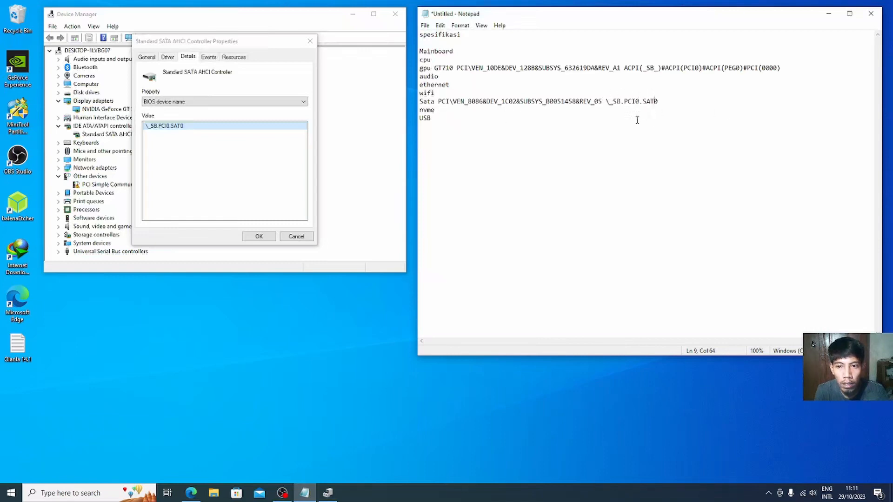
drag(654, 101, 658, 101)
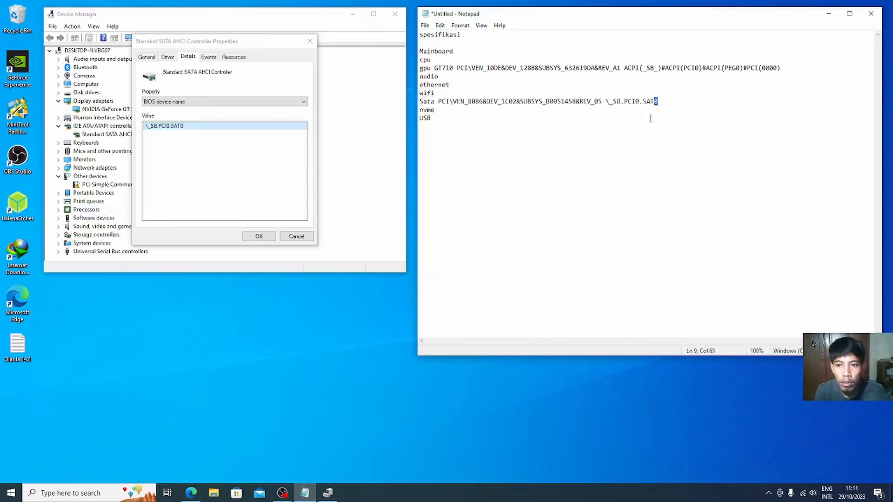
click(202, 135)
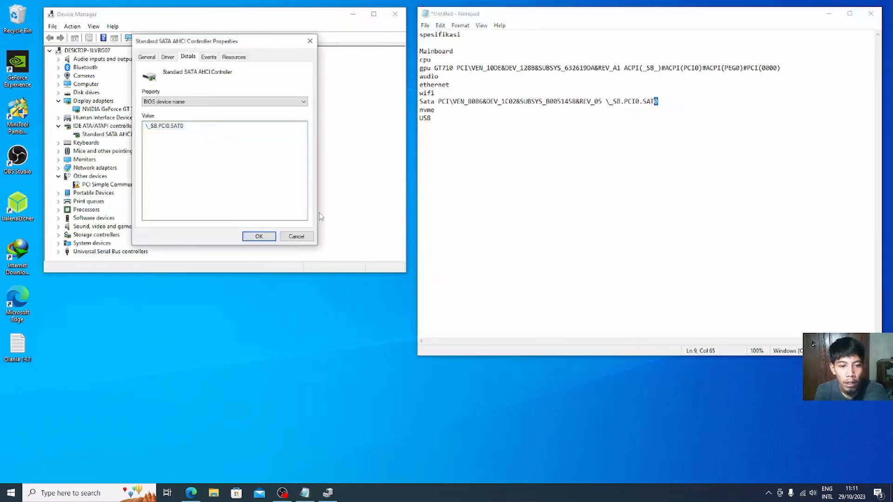
click(296, 236)
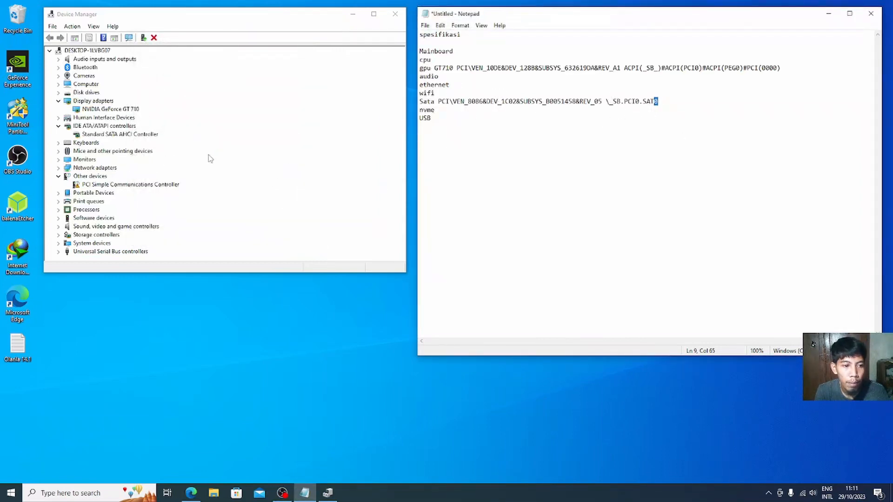
Step: Expand Network adapters, select the Broadcom 802.11ac adapter, then right-click the Realtek PCIe GbE controller
click(190, 163)
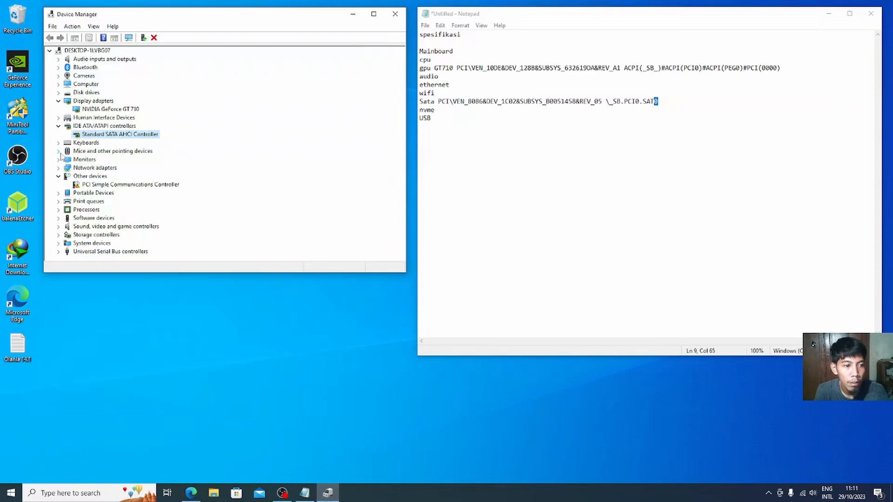
click(60, 167)
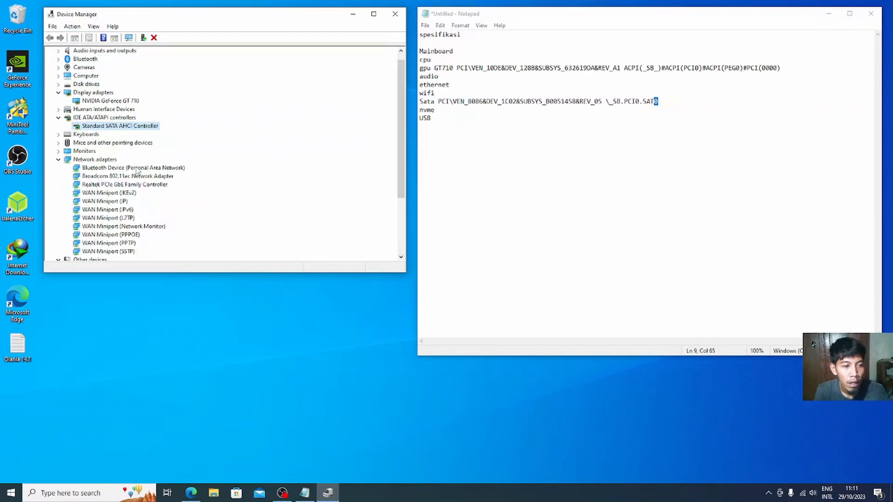
click(136, 177)
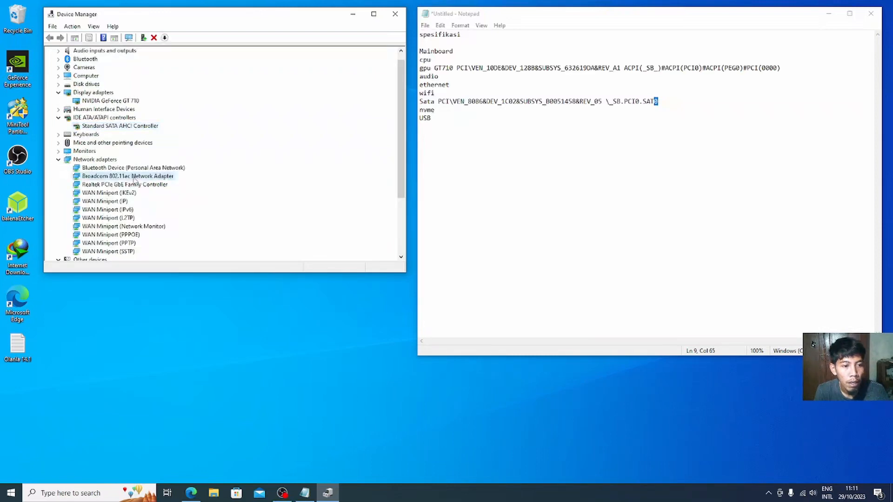
click(119, 185)
right_click(119, 185)
Step: Paste the Realtek controller's first hardware ID PCI\VEN_10EC&DEV_8168 after ethernet in Notepad
click(147, 237)
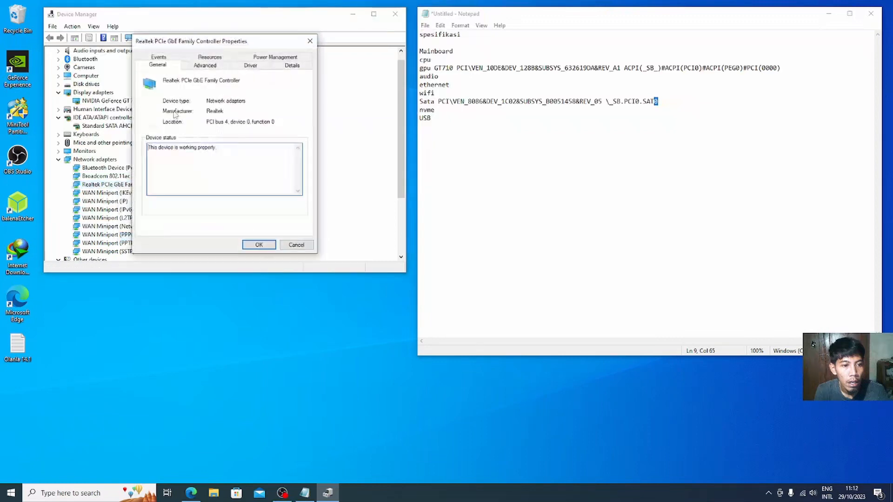
click(279, 65)
click(203, 110)
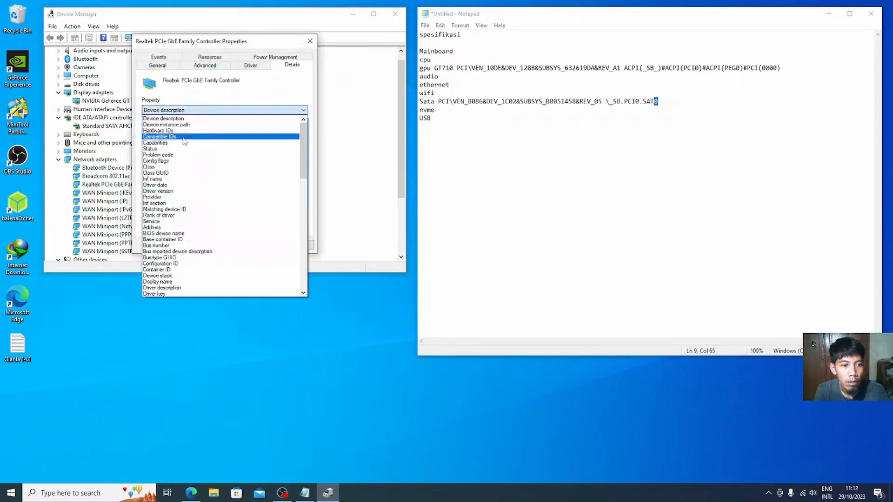
click(203, 122)
right_click(202, 135)
click(220, 139)
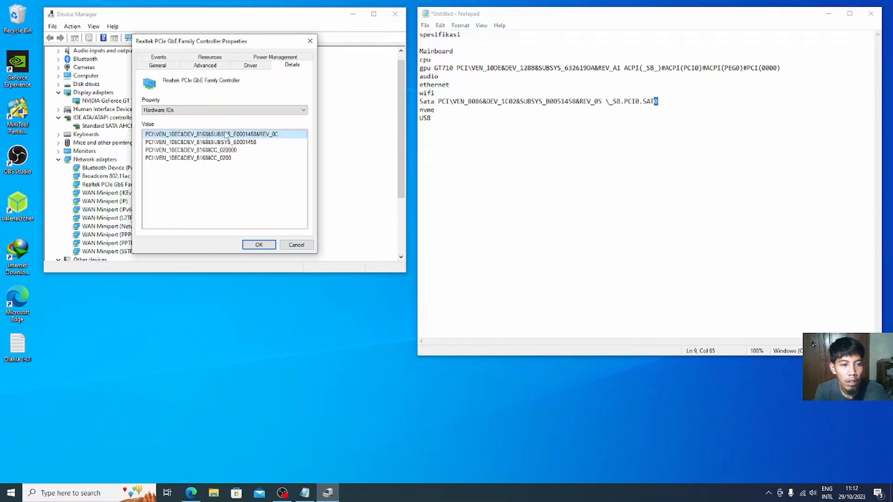
click(599, 181)
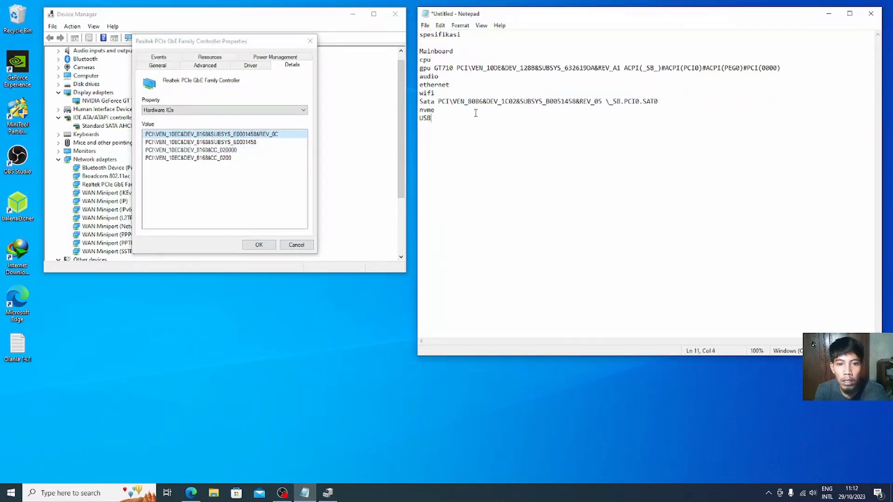
click(451, 85)
key(ctrl+v)
key(Return)
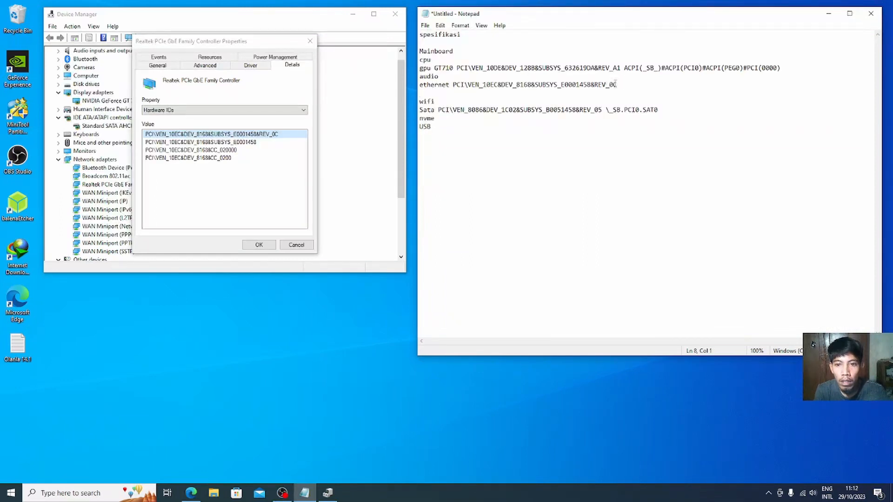
key(BackSpace)
Step: Append the BIOS name \_SB.PCI0.RP05.PXSX to the ethernet line and close the Realtek properties
click(280, 111)
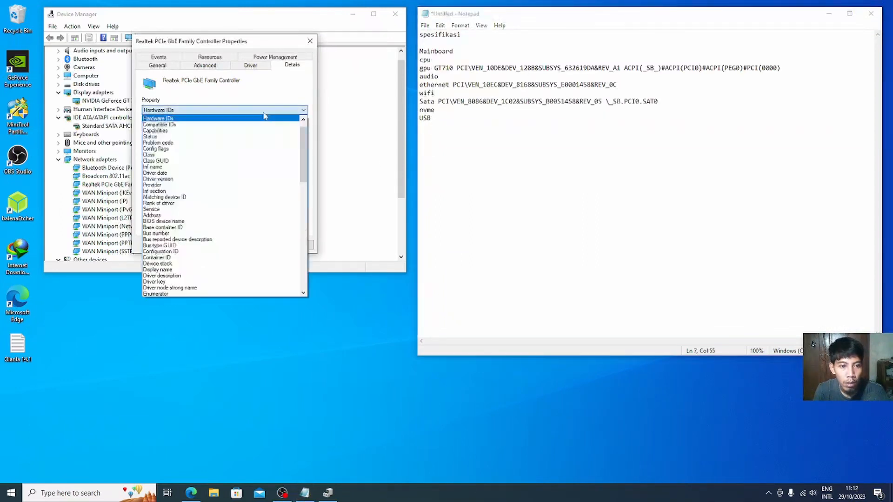
click(184, 222)
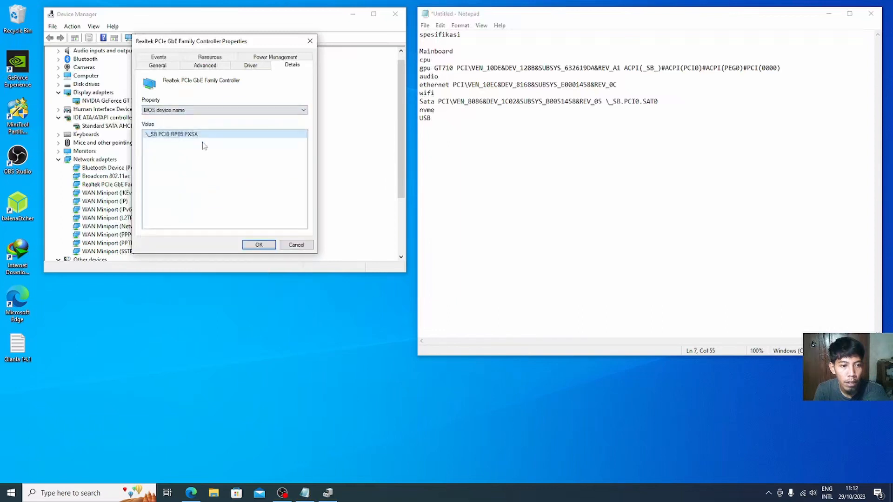
right_click(203, 134)
click(219, 136)
click(624, 85)
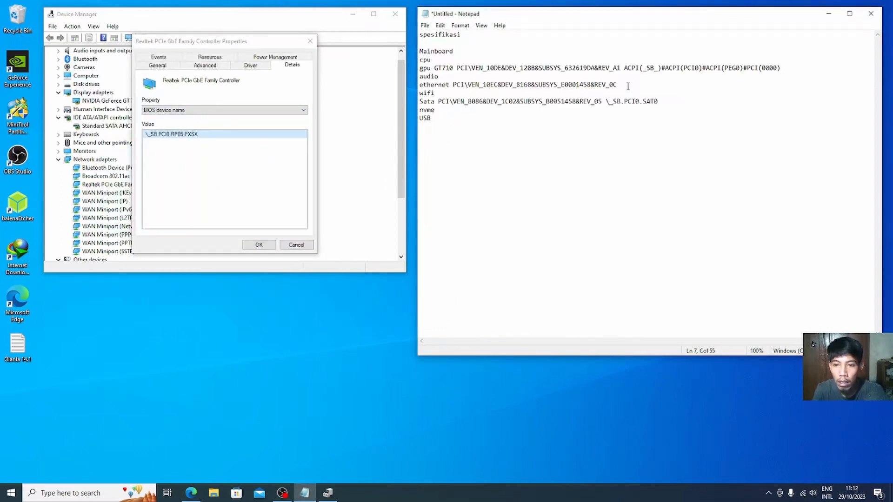
key(ctrl+v)
key(BackSpace)
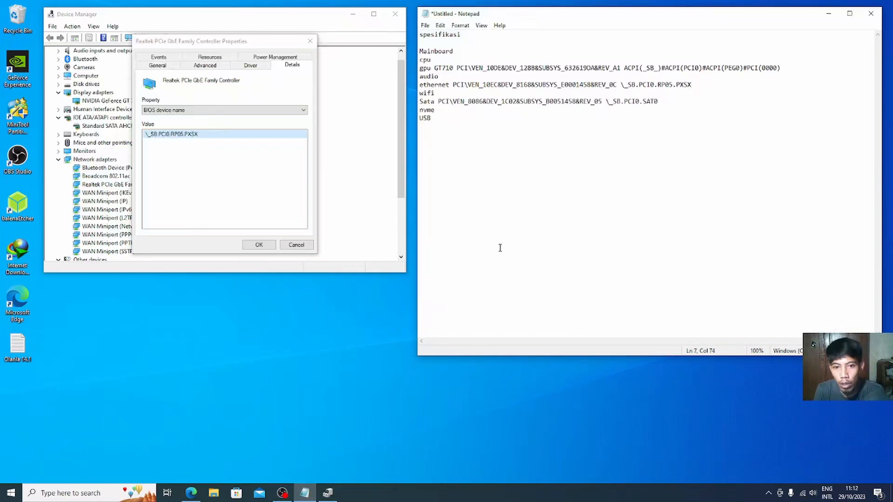
click(215, 193)
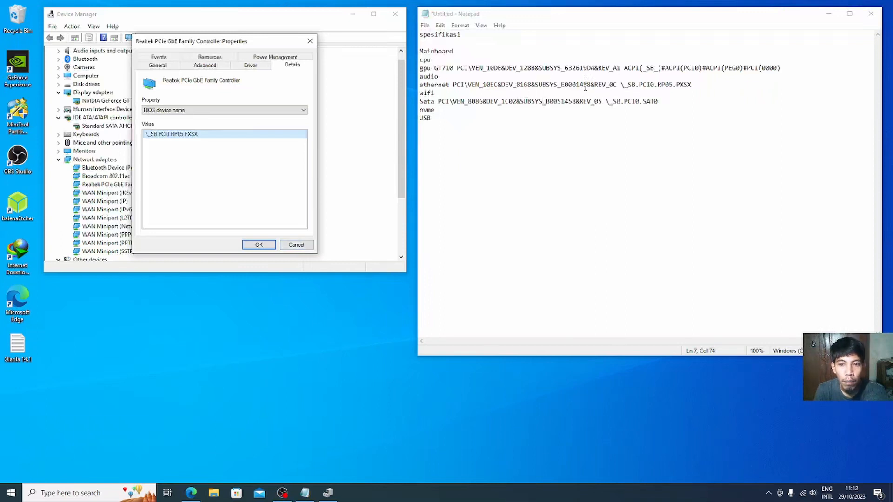
click(296, 244)
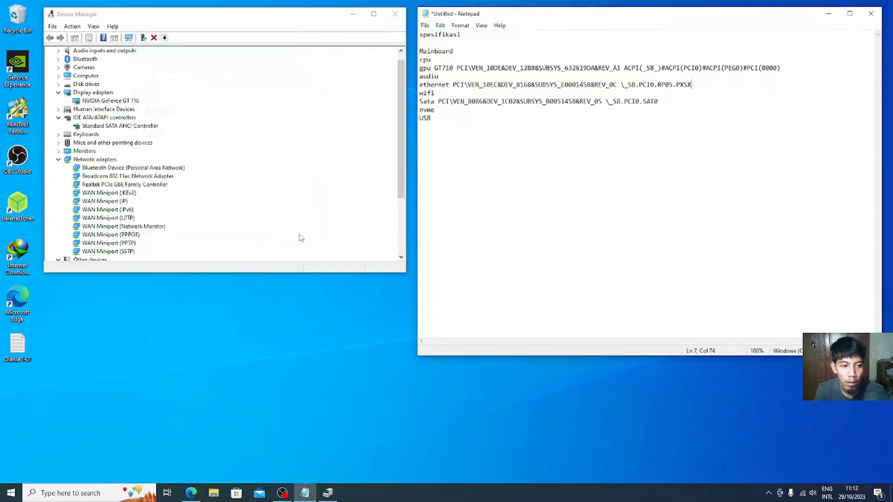
Step: Paste the Broadcom adapter's first hardware ID PCI\VEN_14E4&DEV_43A0 after wifi in Notepad
right_click(123, 177)
click(145, 230)
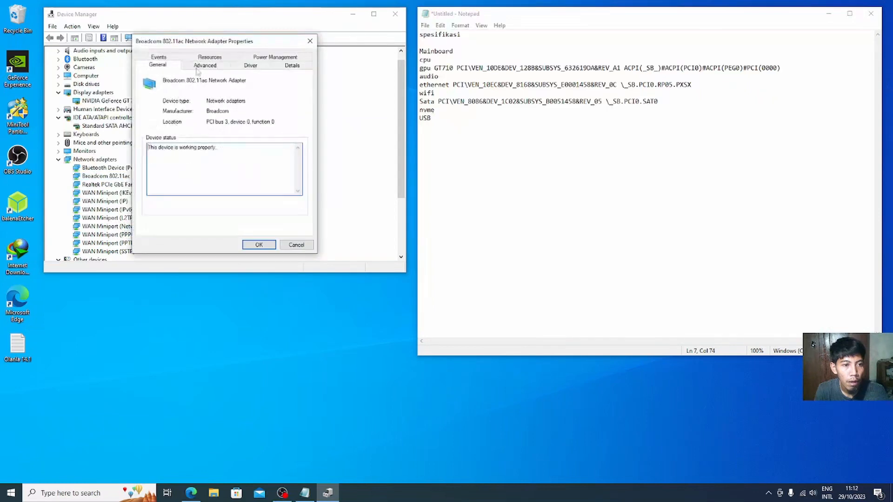
click(292, 64)
click(182, 110)
click(181, 132)
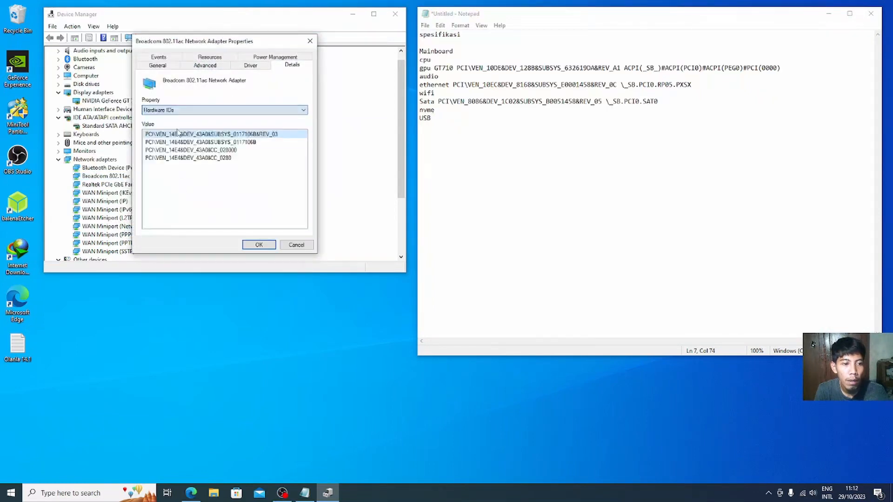
right_click(168, 136)
click(182, 140)
click(472, 147)
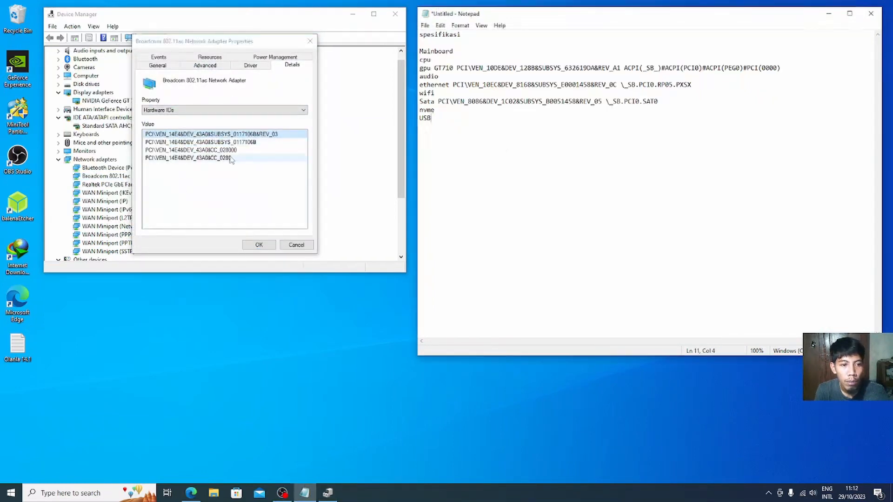
click(172, 136)
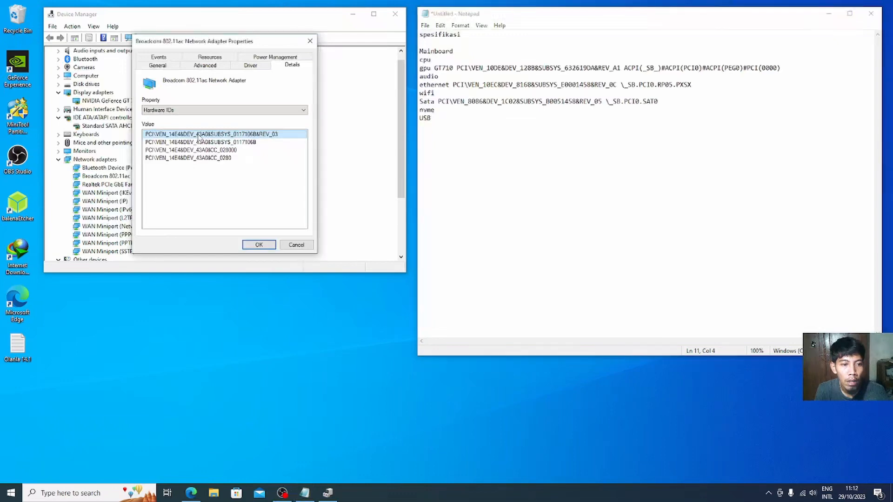
click(520, 129)
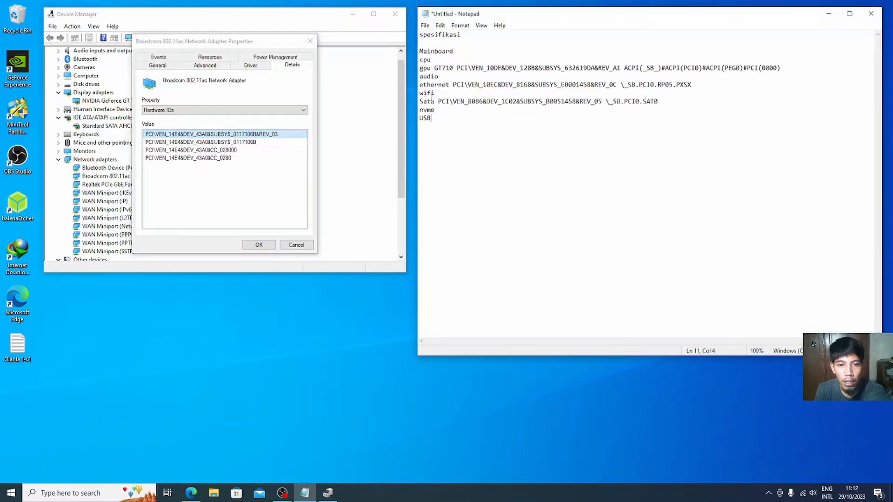
click(445, 93)
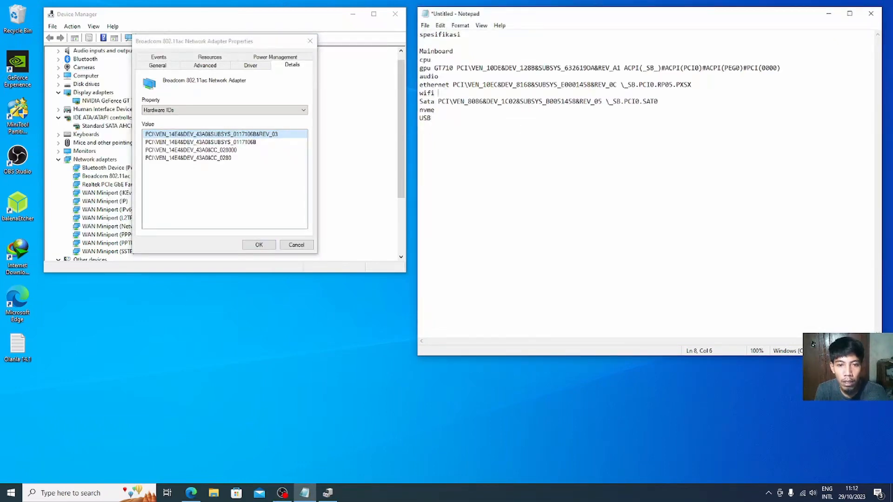
key(ctrl+v)
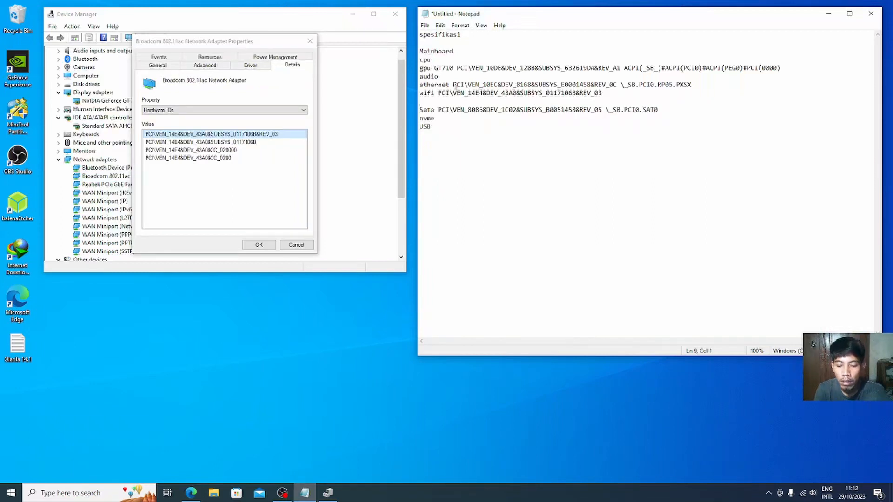
key(BackSpace)
Step: Append the BIOS path \_SB.PCI0.RP02.PXSX to the wifi line and close the Broadcom properties
click(258, 110)
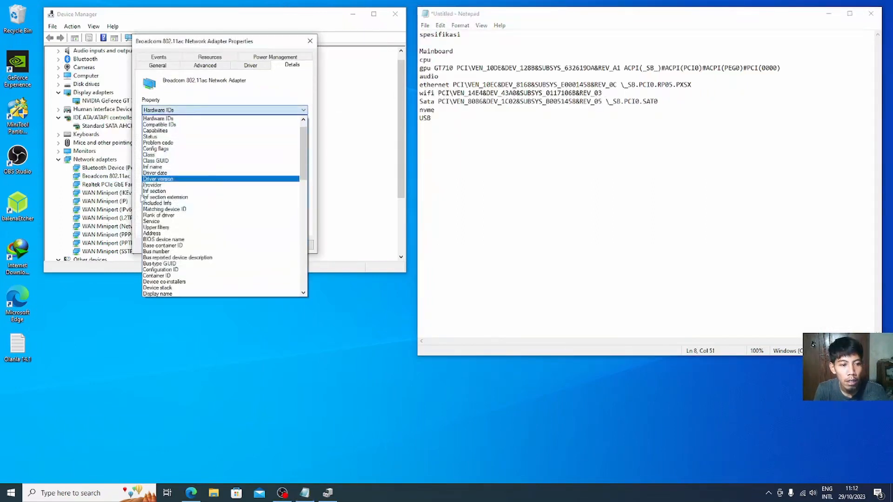
click(190, 232)
right_click(197, 136)
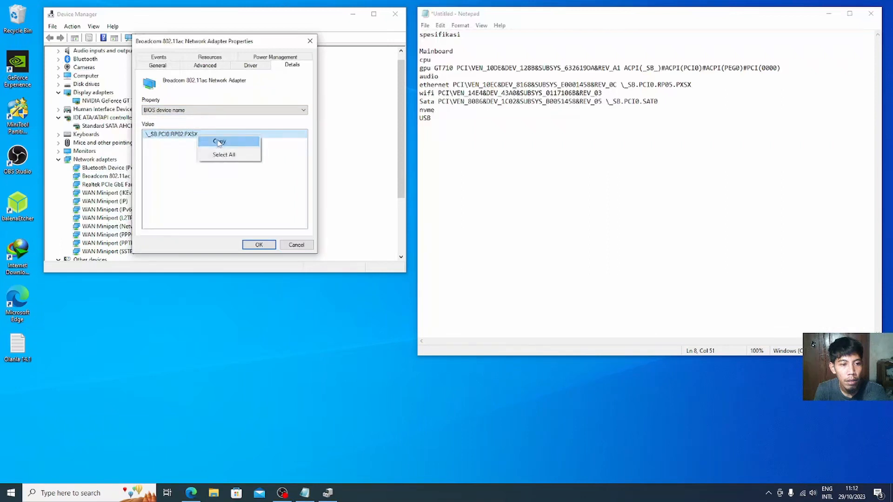
click(220, 141)
click(645, 92)
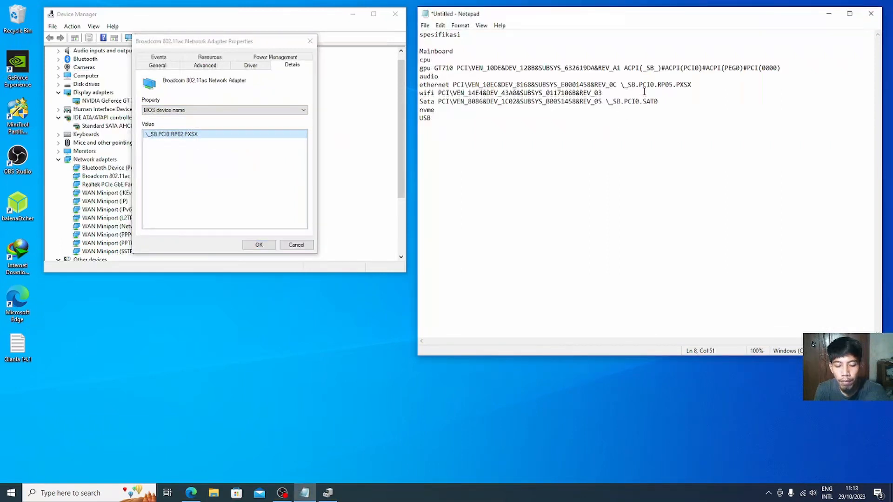
key(ctrl+v)
click(230, 200)
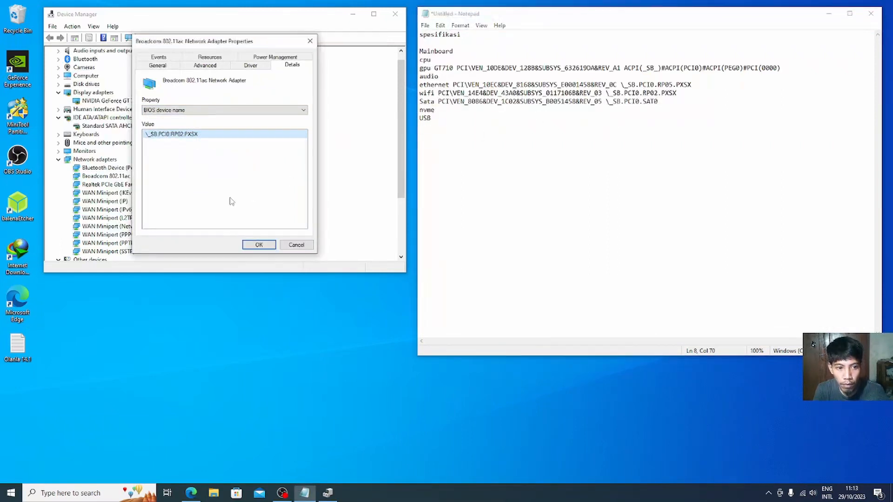
click(308, 248)
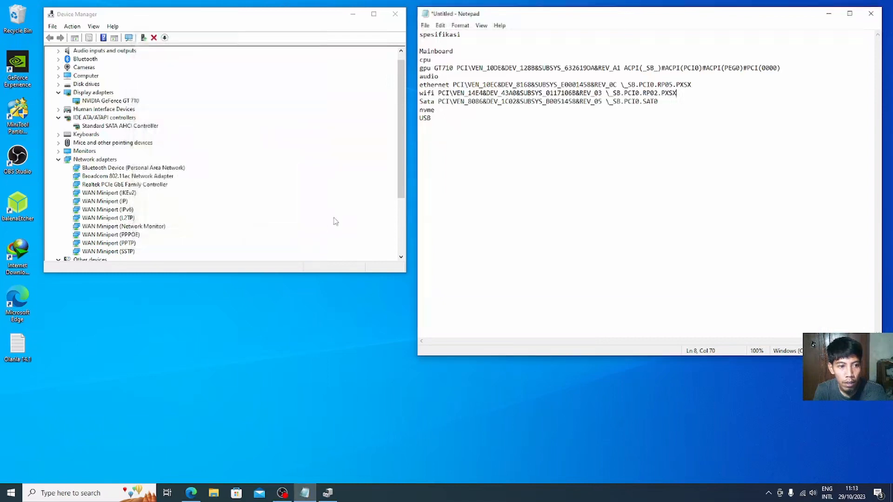
Step: Expand Processors in Device Manager and complete the Notepad line as 'cpu i5 3470 4 core'
scroll(203, 209, down, 4)
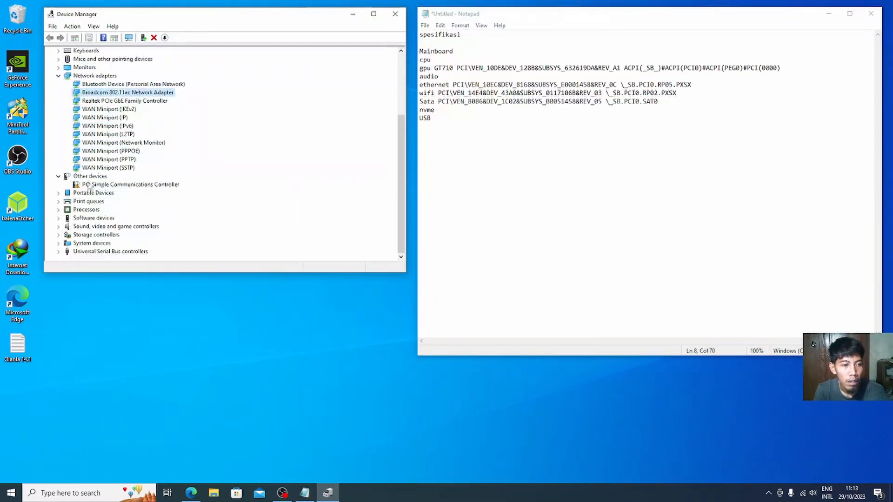
click(58, 210)
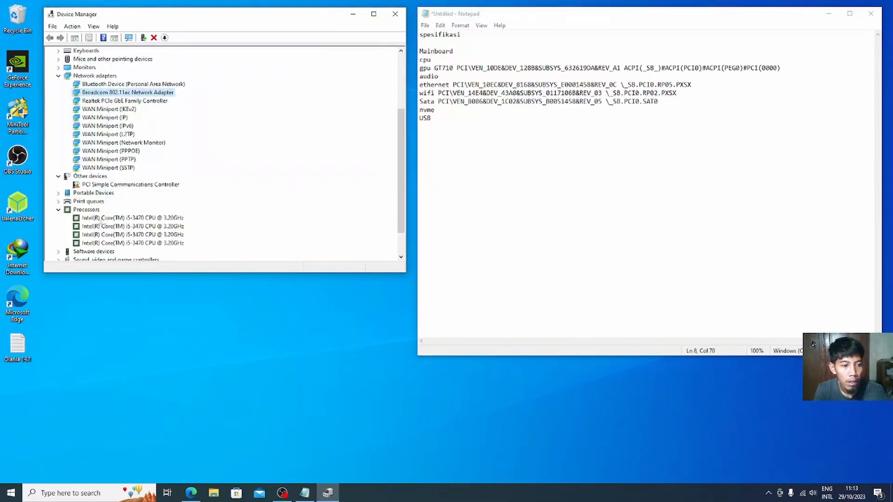
click(463, 205)
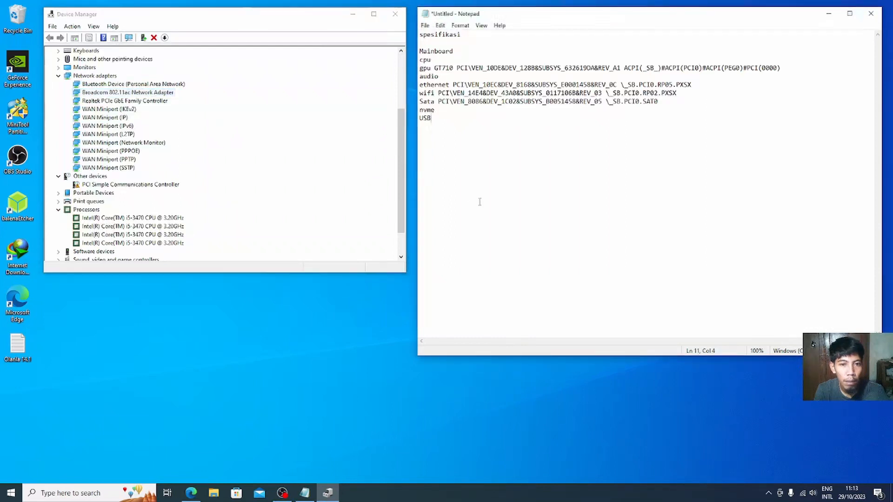
click(453, 68)
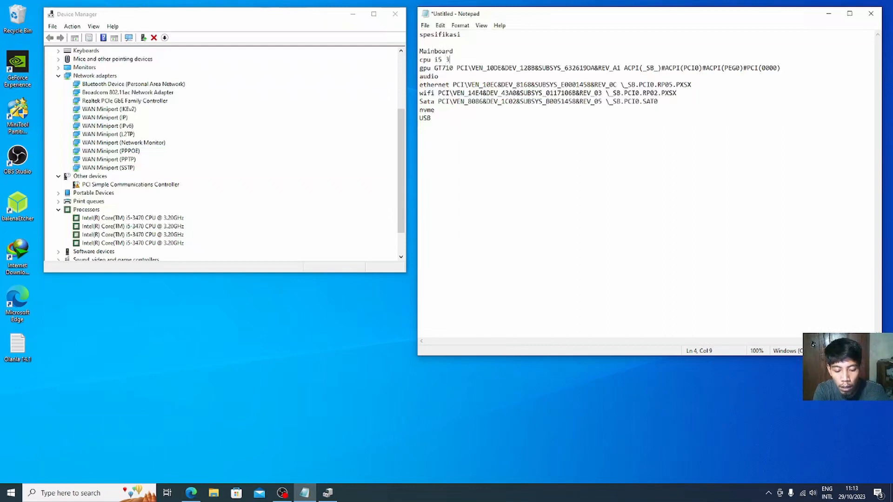
text(47)
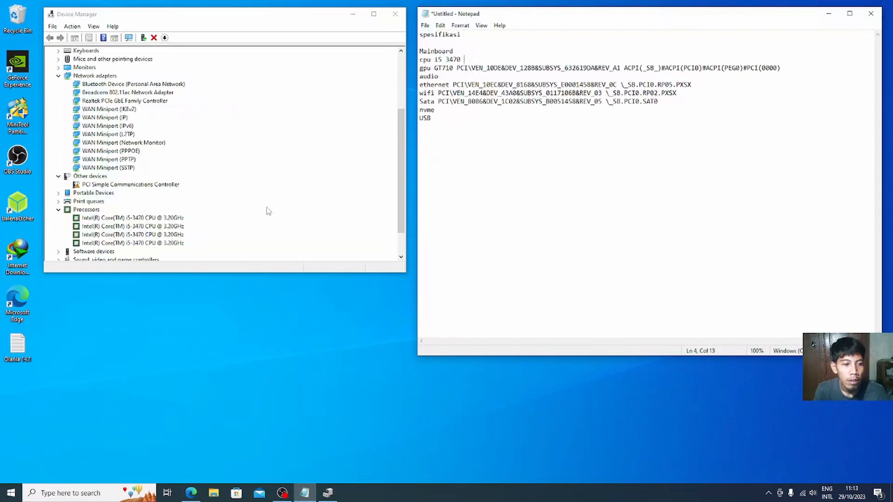
text(0 )
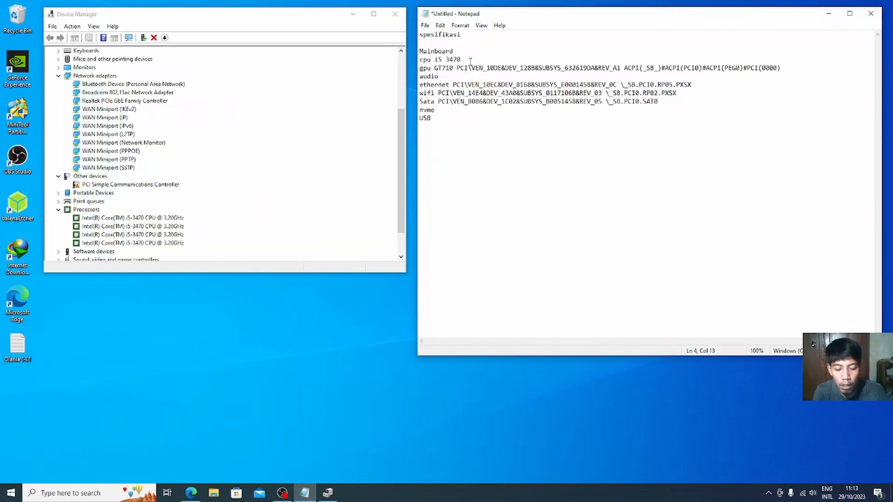
text(4 core)
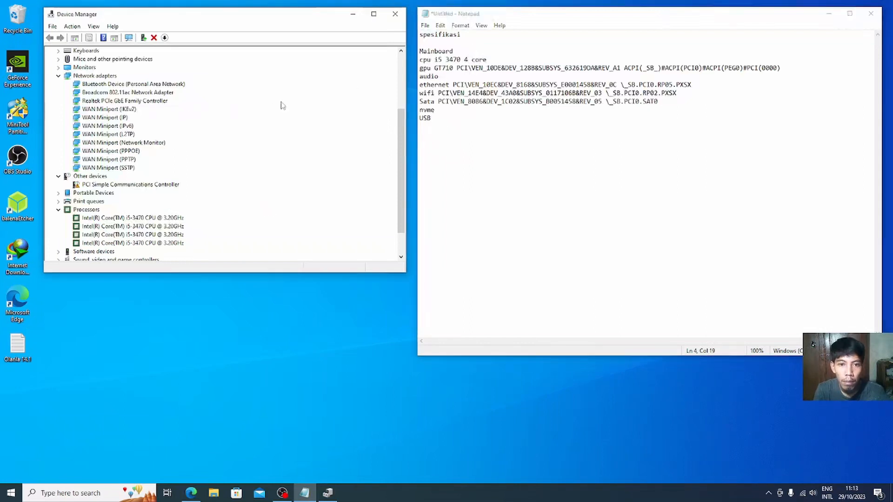
click(281, 94)
scroll(228, 205, down, 2)
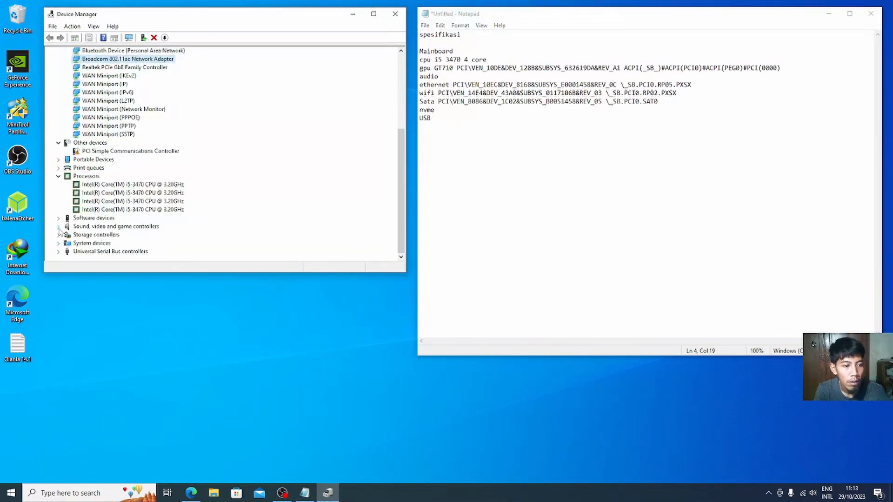
Step: Copy the first Intel CPU's BIOS device name \_PR.CPU0 from its properties
click(107, 184)
right_click(107, 184)
click(138, 228)
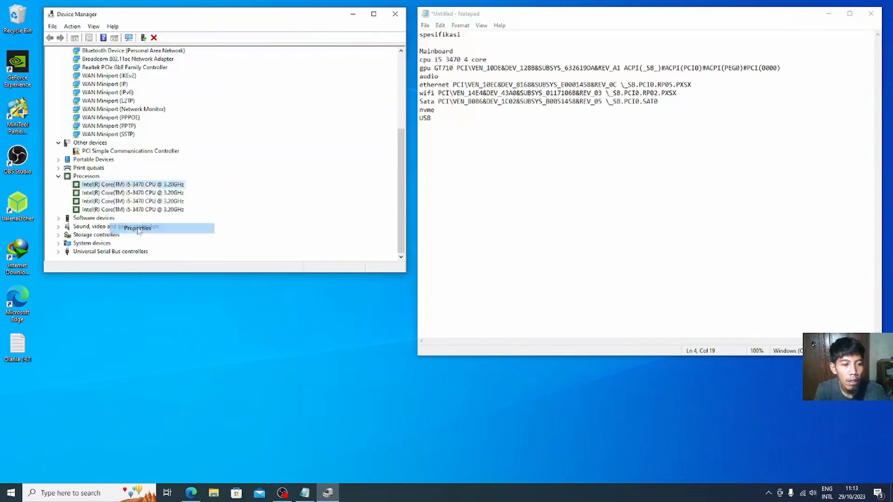
click(188, 56)
click(194, 102)
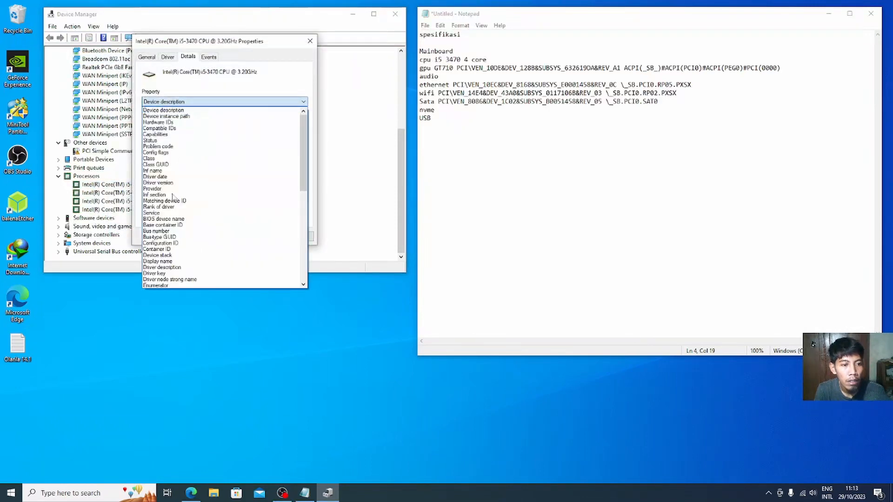
click(163, 218)
right_click(192, 126)
click(248, 130)
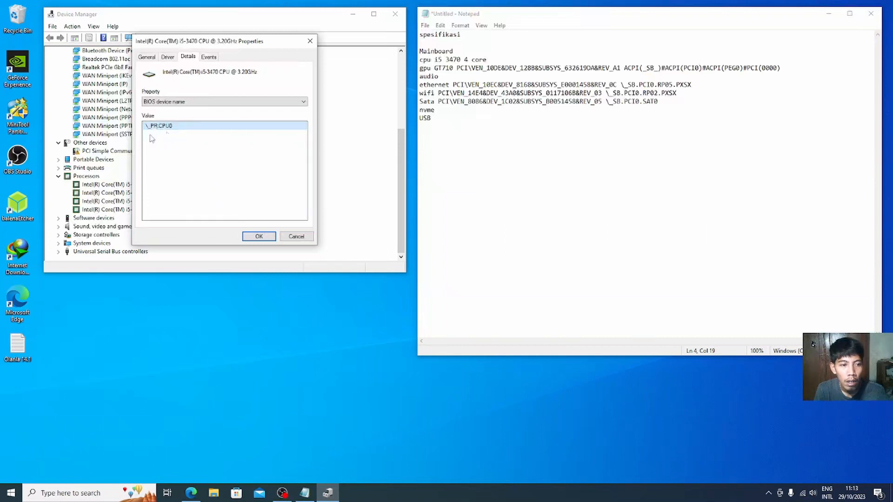
Step: Append \_PR.CPU0 to the cpu line and close the CPU properties
click(513, 60)
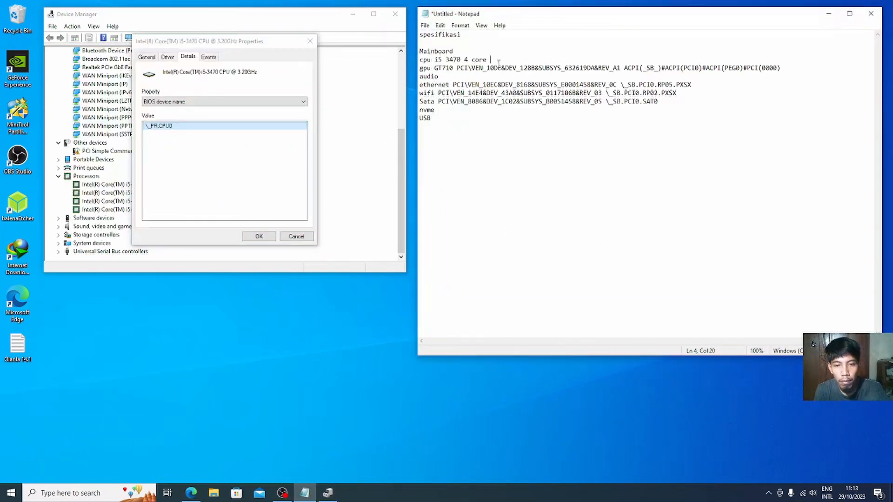
key(ctrl+v)
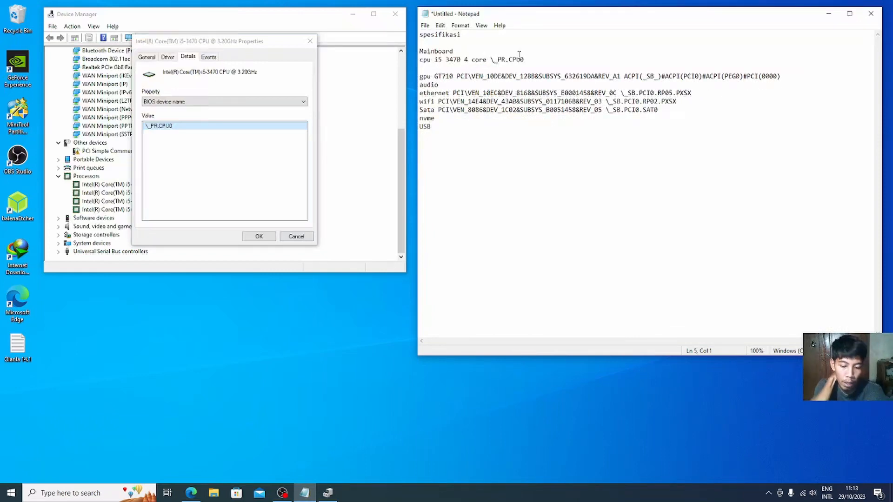
key(BackSpace)
click(215, 206)
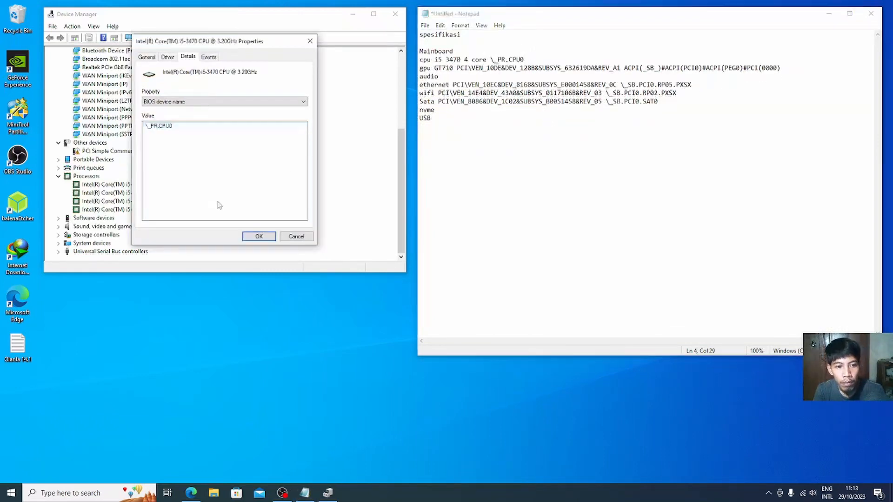
click(297, 236)
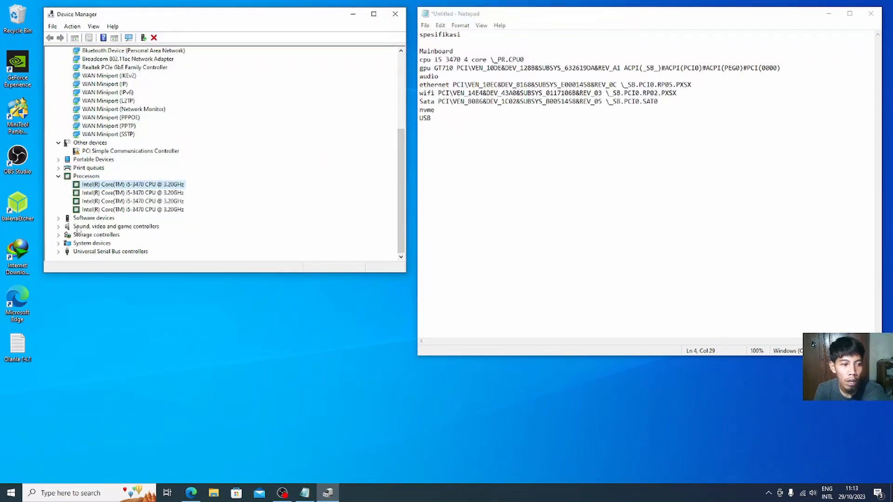
click(59, 226)
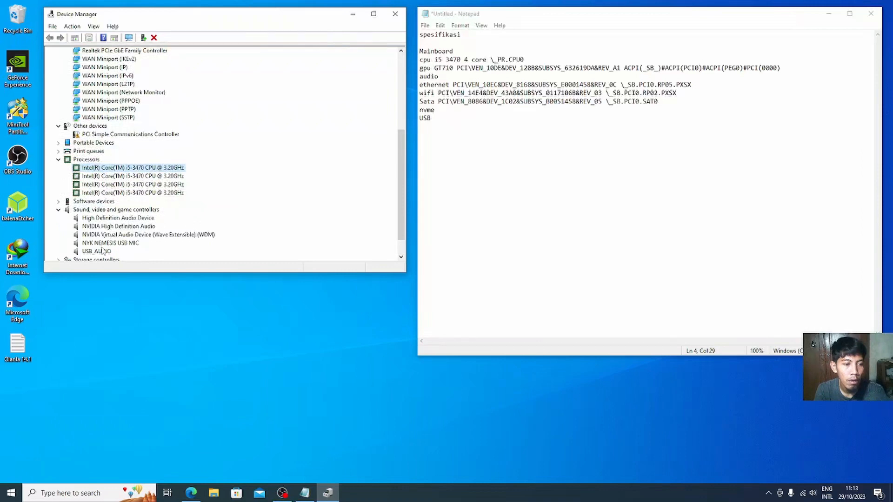
Step: Copy the High Definition Audio Device's first Hardware IDs value from its Properties Details tab
click(105, 218)
right_click(105, 219)
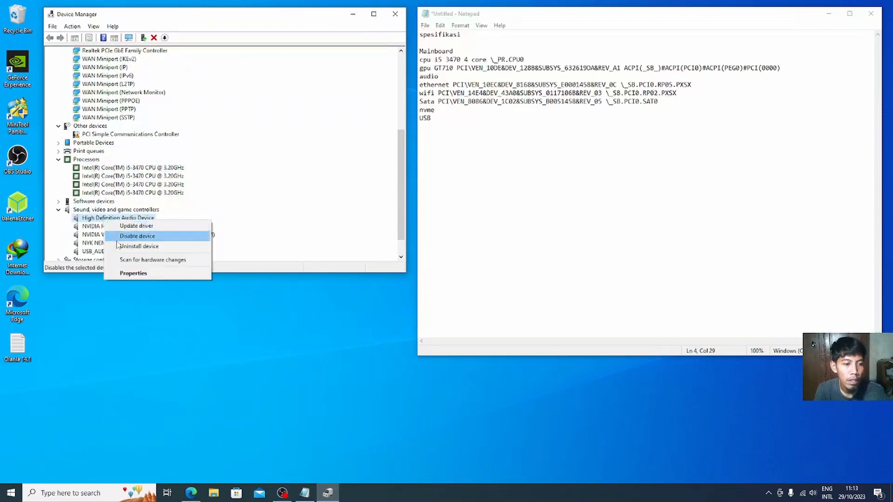
click(126, 274)
click(184, 58)
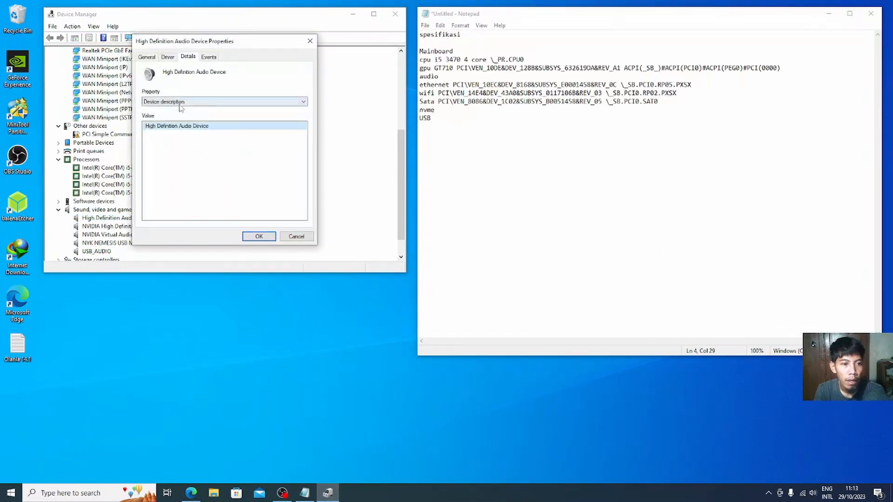
click(181, 103)
click(181, 115)
right_click(190, 134)
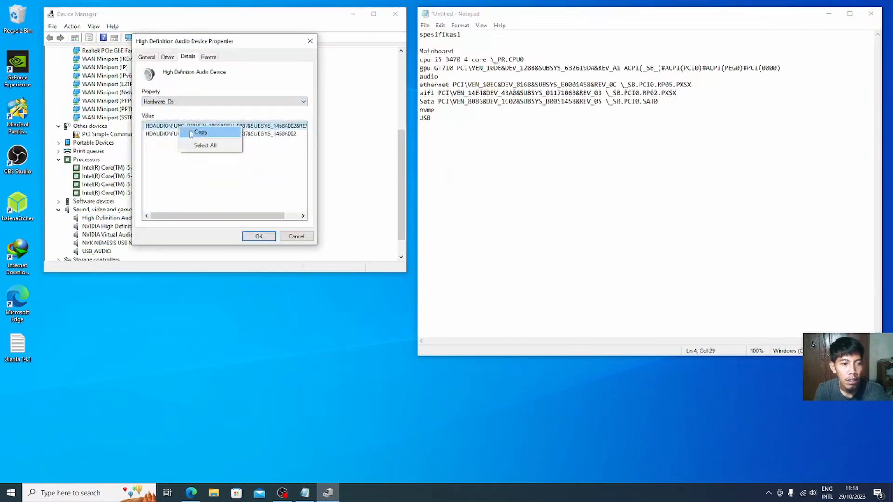
click(192, 133)
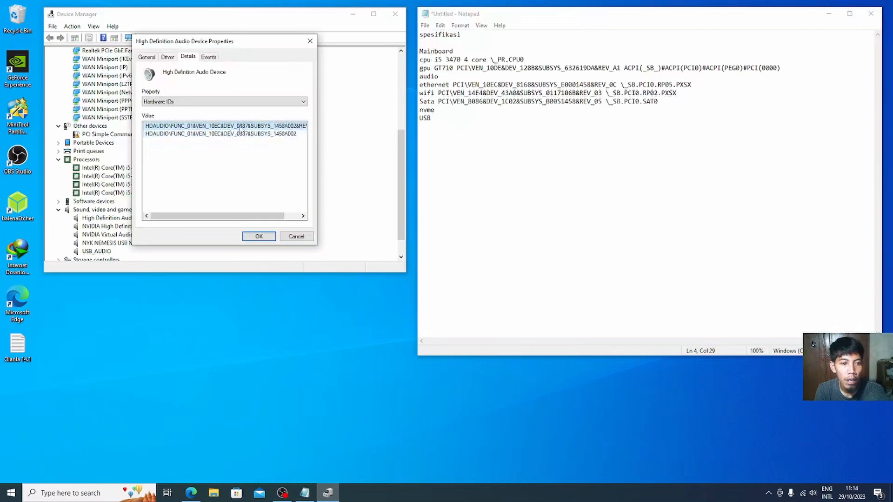
Step: Paste HDAUDIO\FUNC_01&VEN_10EC&DEV_0887&SUBSYS_1458A002&REV_1003 after 'audio' in Notepad and remove the extra line
click(484, 160)
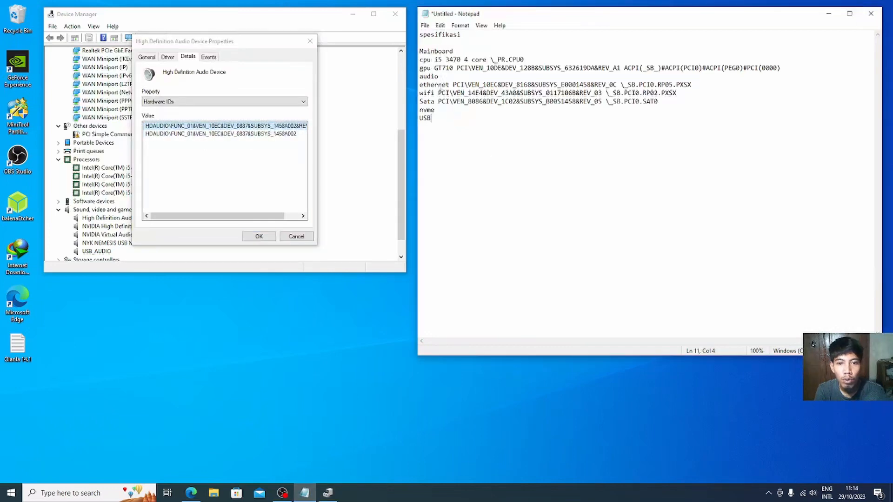
click(446, 76)
key(ctrl+v)
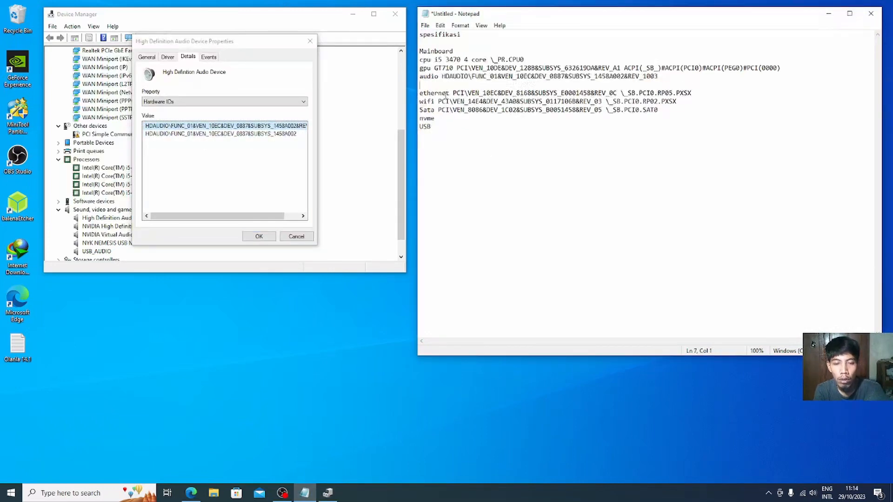
key(BackSpace)
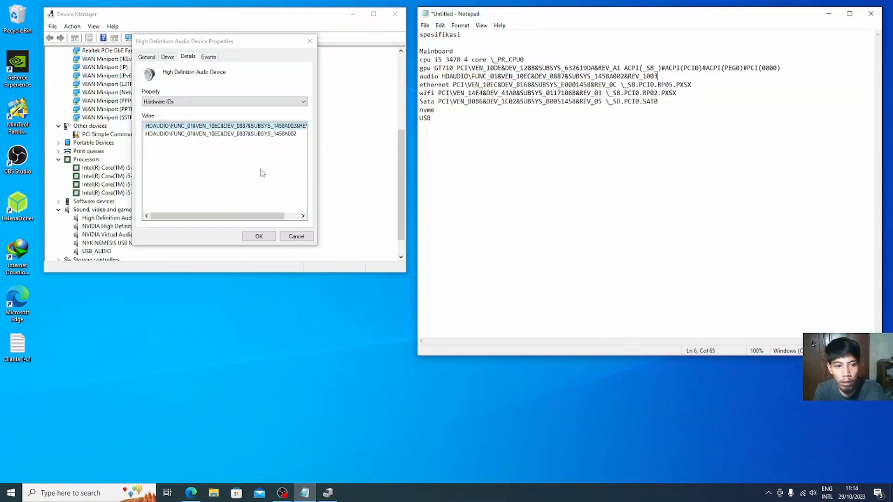
click(259, 172)
Step: Close the audio properties and expand Storage controllers and Universal Serial Bus controllers
click(298, 236)
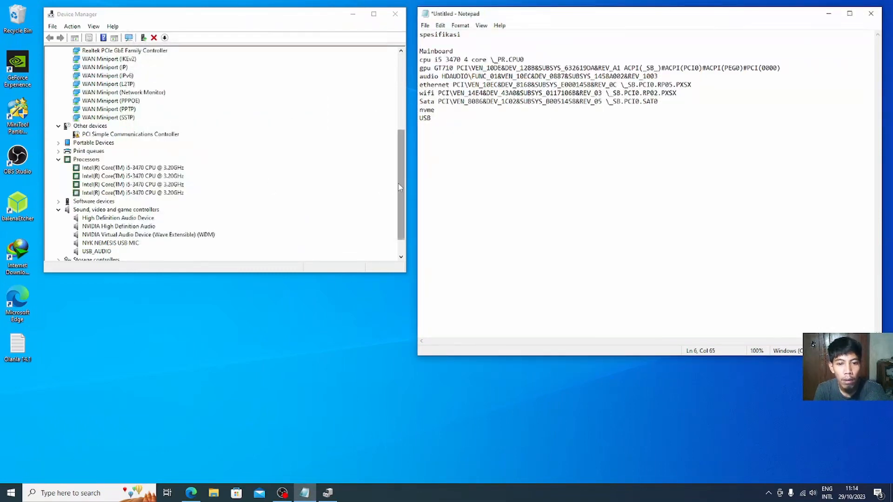
drag(399, 187, 398, 200)
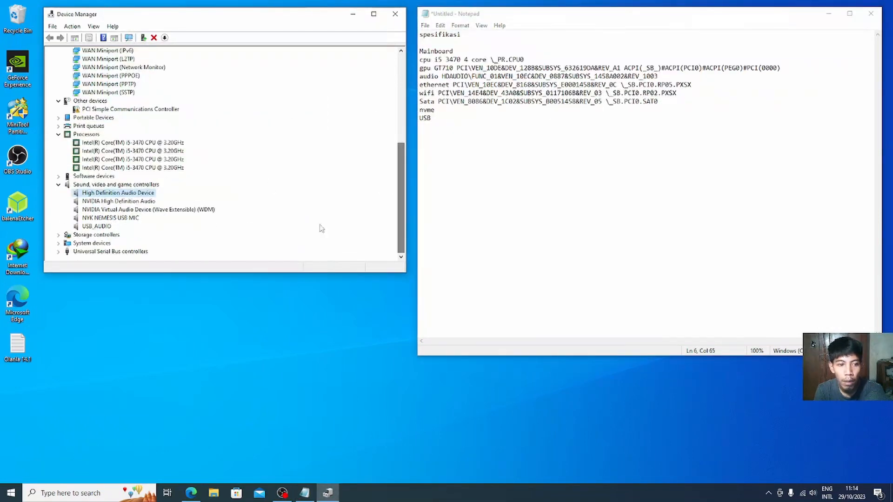
click(58, 235)
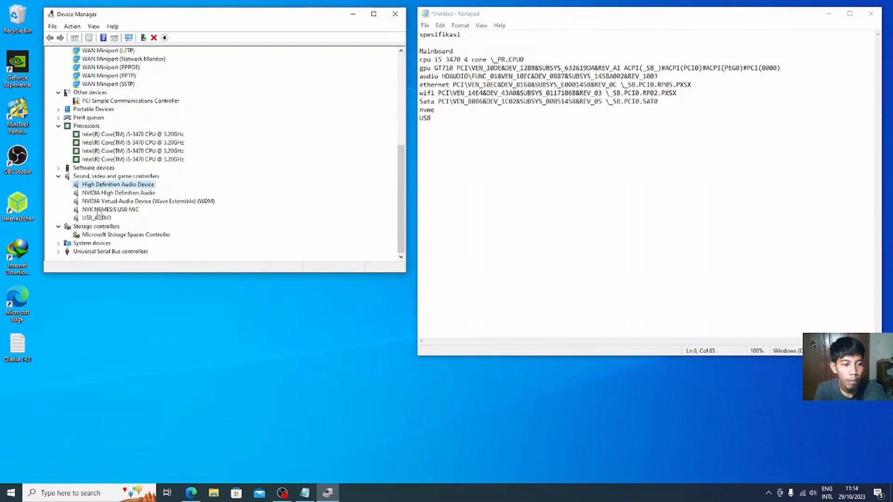
click(58, 252)
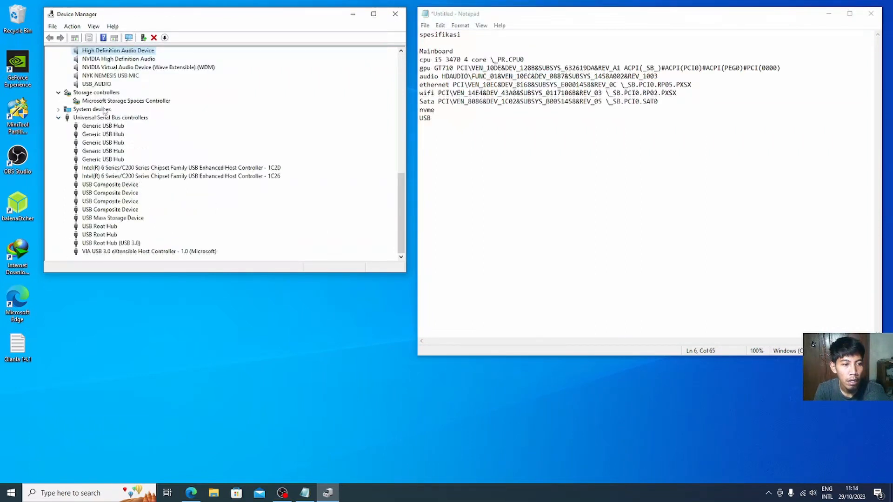
Step: Look through the USB controllers: Intel 1C2D and 1C26, USB 3.0 Root Hub, and VIA USB 3.0
click(140, 168)
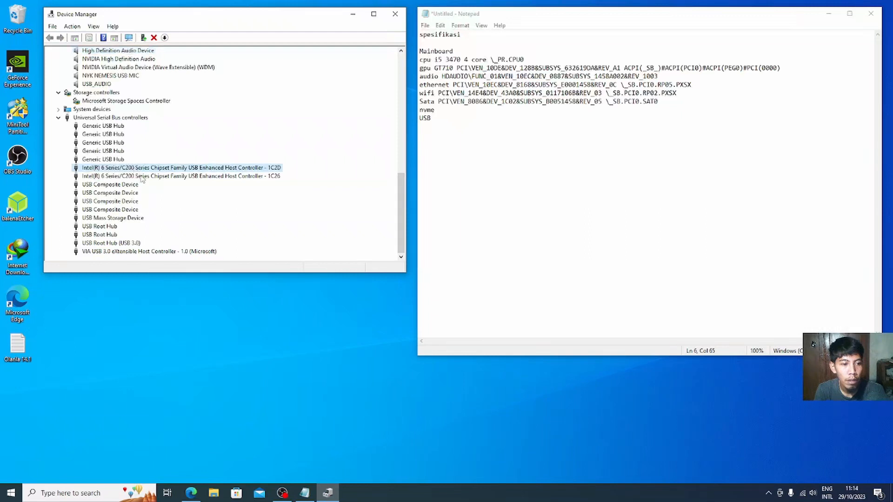
click(136, 174)
click(135, 169)
click(112, 175)
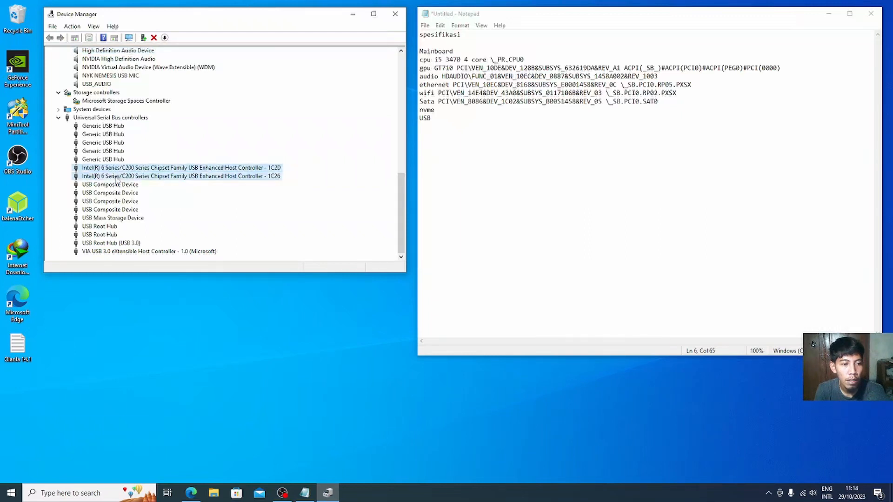
click(140, 169)
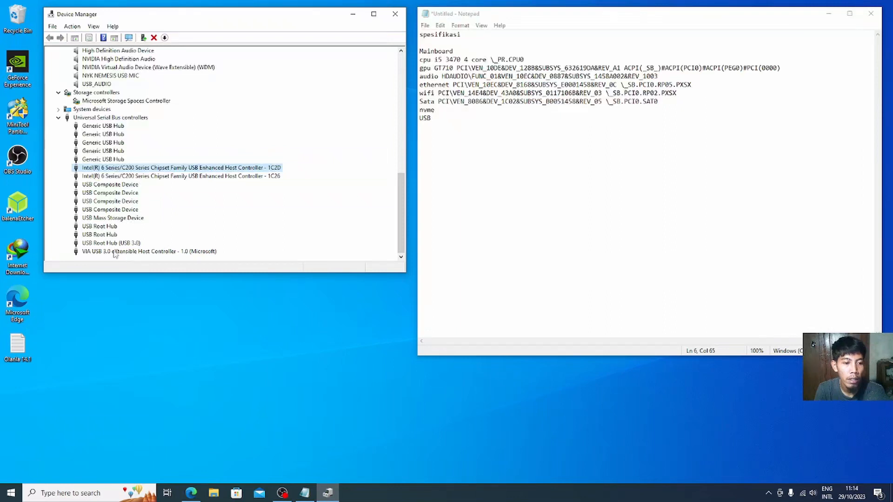
click(115, 244)
click(114, 253)
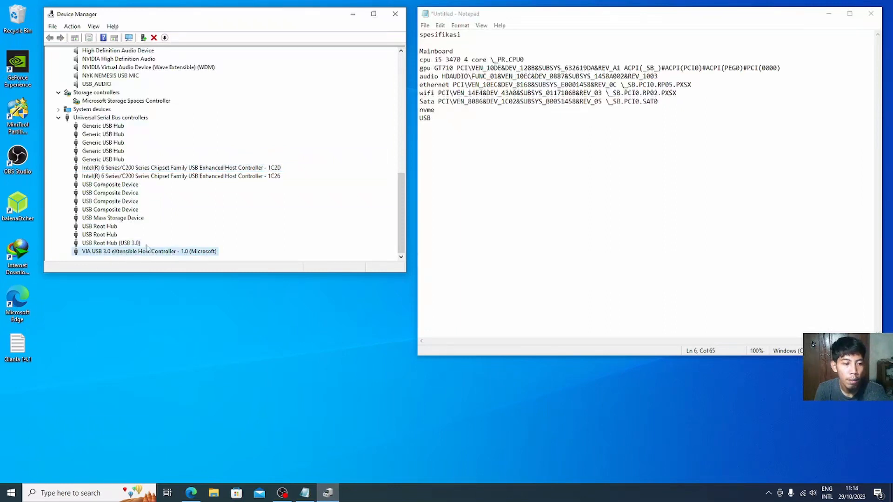
right_click(155, 168)
Step: Copy the Intel 1C2D controller's first Hardware IDs value from its Properties Details tab
click(177, 224)
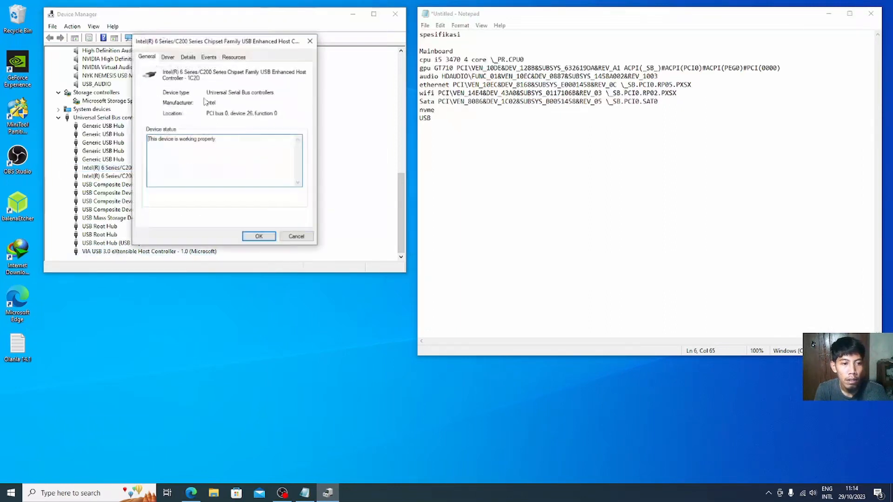
click(188, 57)
click(194, 101)
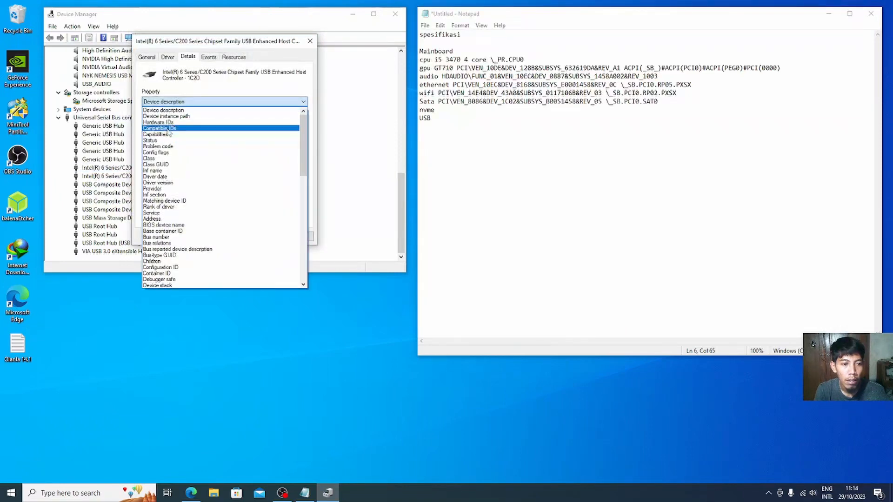
click(186, 121)
right_click(192, 130)
click(200, 135)
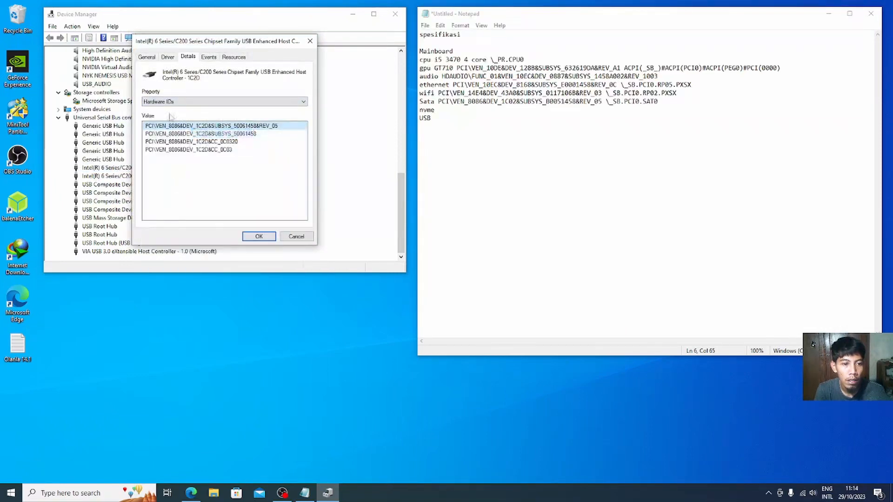
Step: Label the Notepad USB line 'USB usb2', cleaning up the accidentally repeated characters
click(479, 160)
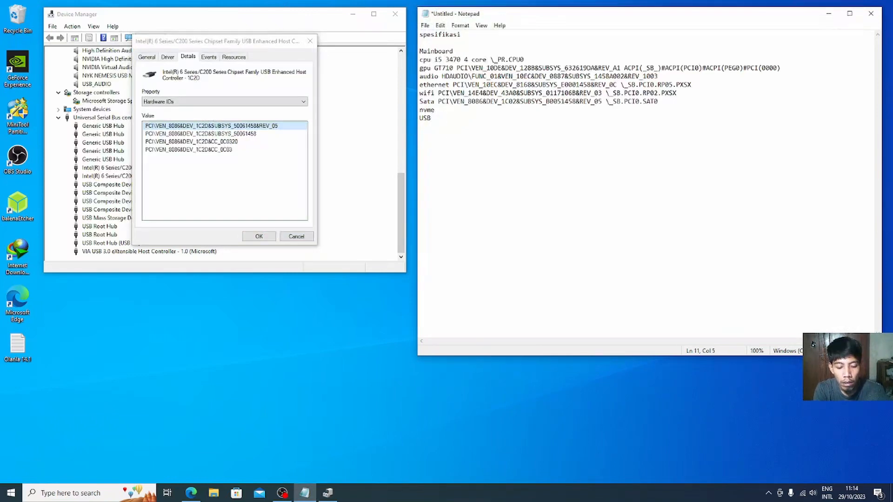
text(u2)
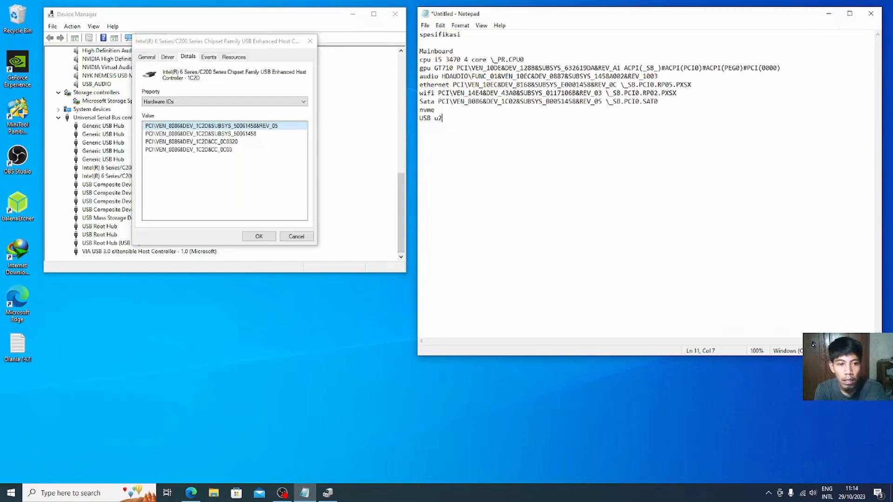
text(2222222222222222222222222222222222)
key(BackSpace)
key(BackSpace)
key(BackSpace)
key(BackSpace)
key(BackSpace)
key(BackSpace)
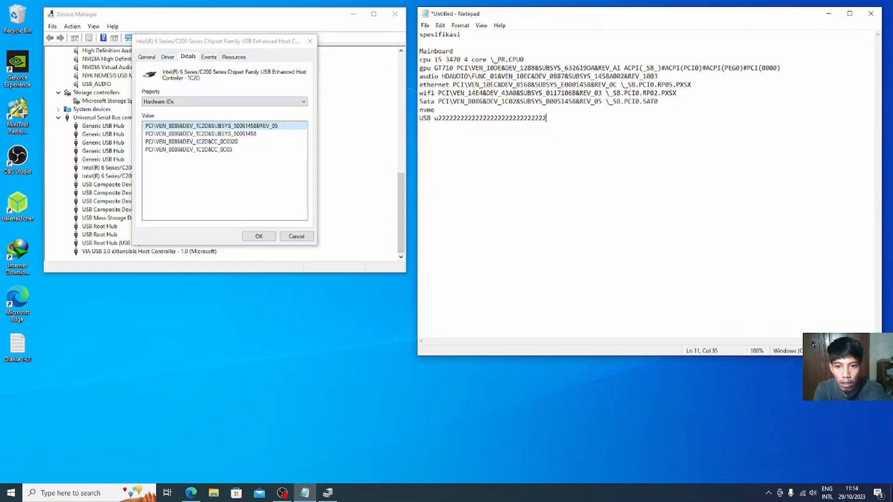
key(BackSpace)
key(BackSpace)
key(BackSpace)
key(BackSpace)
key(BackSpace)
key(BackSpace)
text(sss)
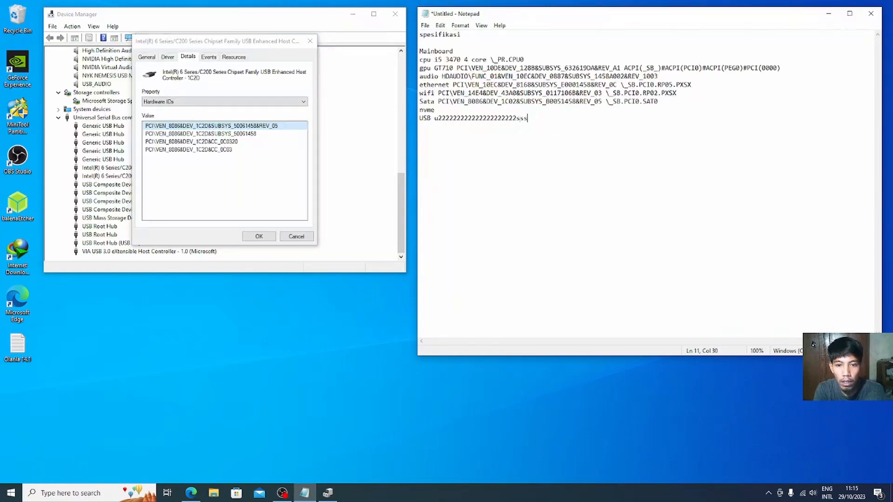
key(BackSpace)
key(BackSpace)
key(BackSpace)
text(222)
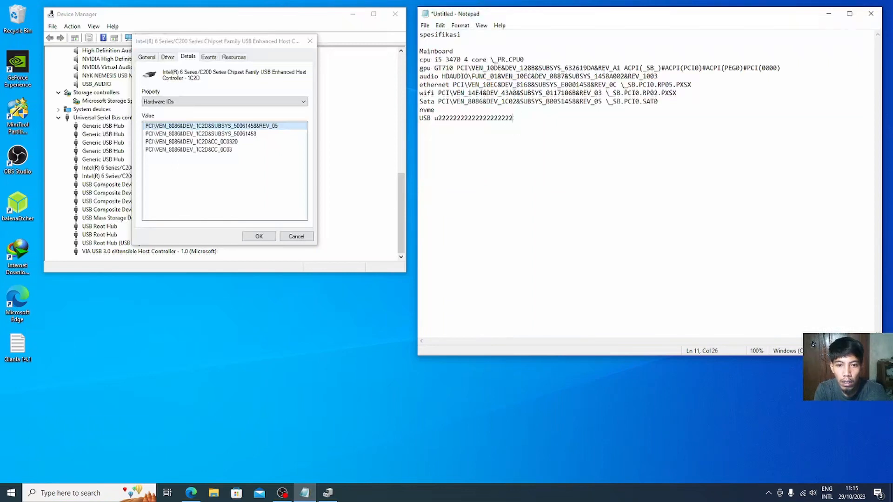
key(BackSpace)
key(BackSpace)
key(BackSpace)
key(BackSpace)
key(BackSpace)
key(BackSpace)
key(BackSpace)
key(BackSpace)
key(BackSpace)
key(BackSpace)
key(BackSpace)
key(BackSpace)
key(BackSpace)
key(BackSpace)
key(BackSpace)
key(BackSpace)
key(BackSpace)
key(BackSpace)
key(BackSpace)
key(BackSpace)
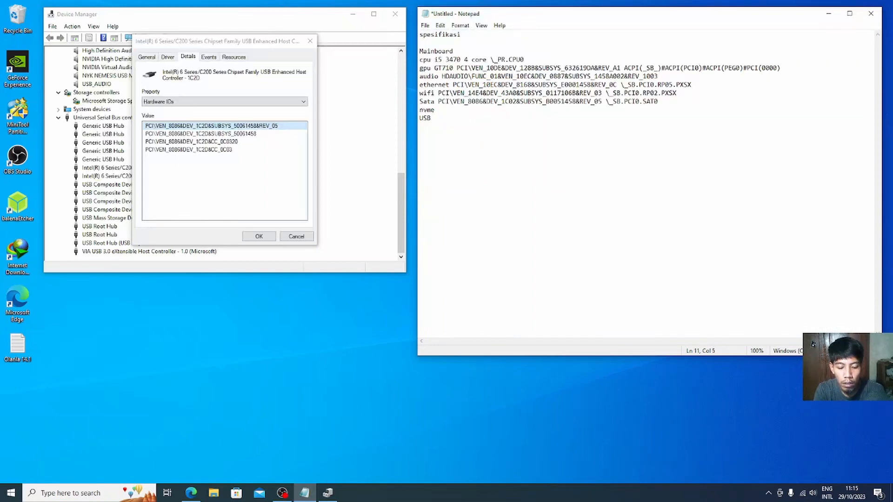
text(usssssssssssssssss)
key(BackSpace)
key(BackSpace)
key(BackSpace)
key(BackSpace)
key(BackSpace)
key(BackSpace)
key(BackSpace)
key(BackSpace)
key(BackSpace)
key(BackSpace)
key(BackSpace)
key(BackSpace)
key(BackSpace)
key(BackSpace)
key(BackSpace)
key(BackSpace)
key(BackSpace)
key(BackSpace)
key(BackSpace)
key(BackSpace)
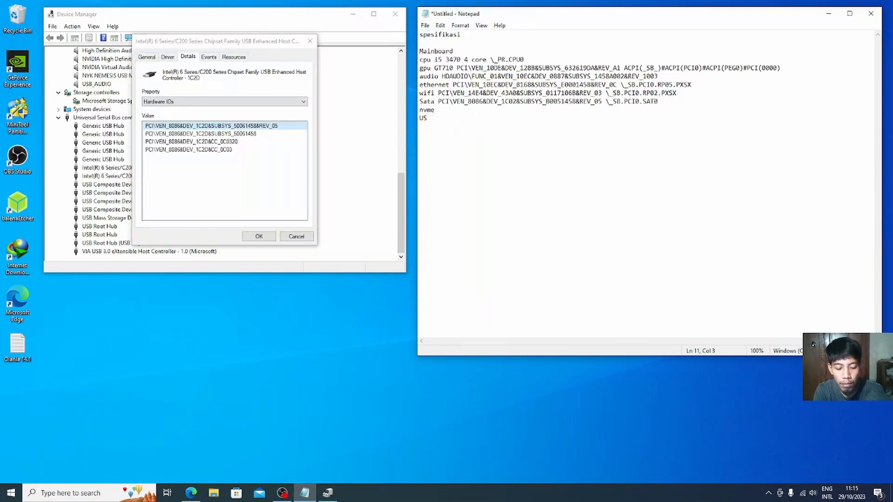
key(BackSpace)
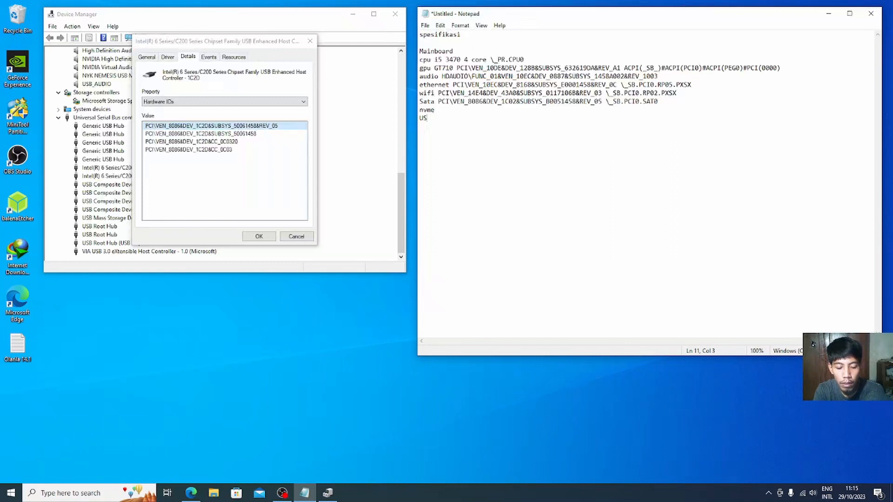
text(B usb2)
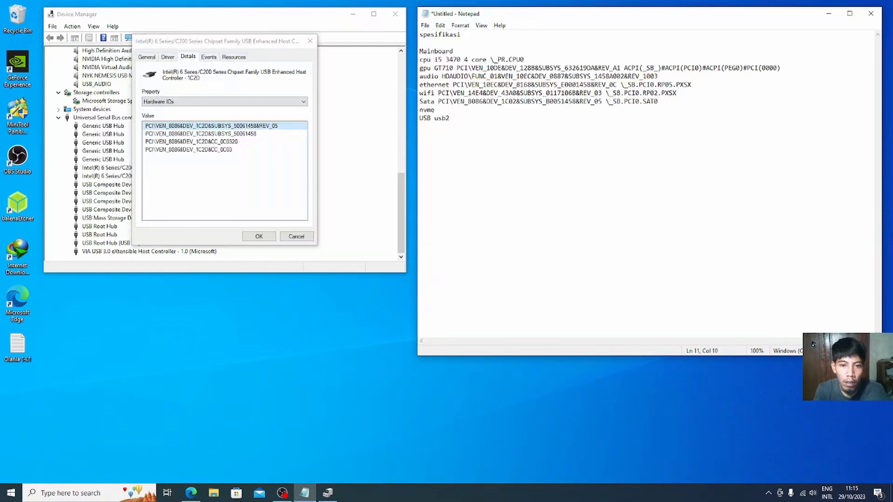
Step: Paste PCI\VEN_8086&DEV_1C2D&SUBSYS_50061458&REV_05 after usb2 on the USB line
right_click(248, 126)
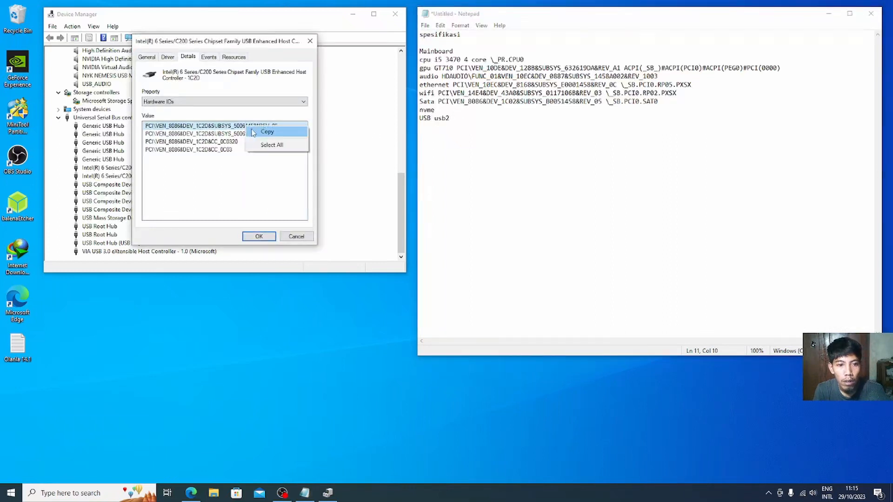
click(267, 132)
click(477, 118)
key(ctrl+v)
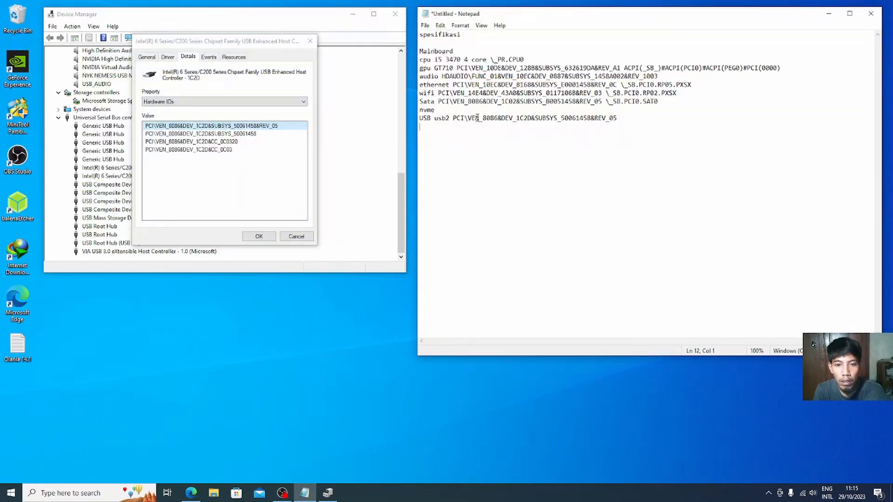
Step: Append the BIOS device name \_SB.PCI0.EHC2 to the USB line and close the properties
click(251, 102)
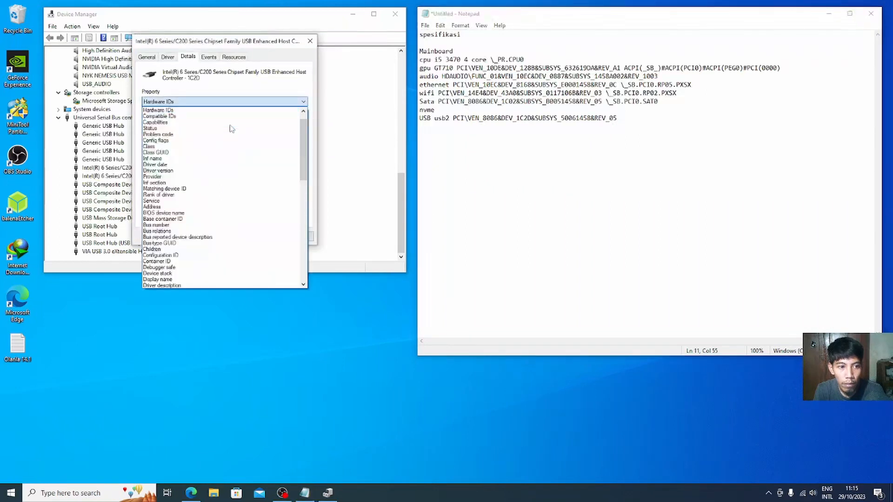
click(168, 219)
click(201, 102)
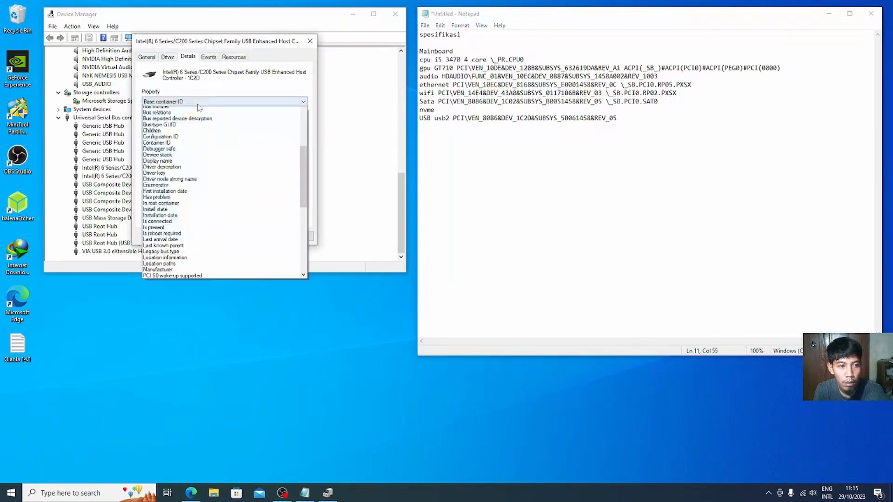
scroll(175, 138, up, 3)
click(172, 158)
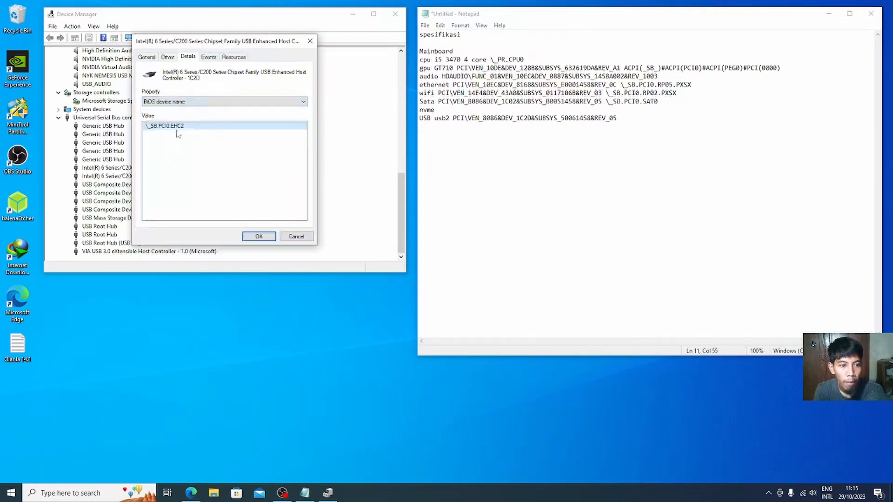
right_click(177, 126)
click(200, 133)
click(627, 120)
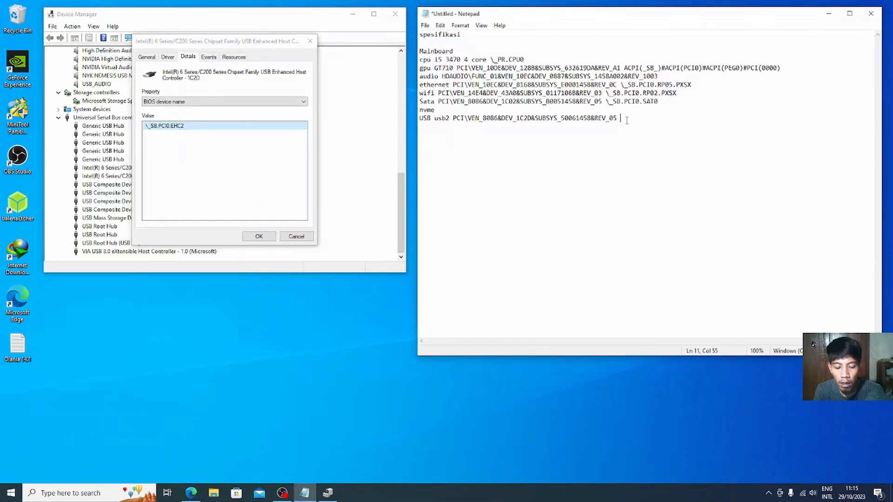
key(ctrl+v)
key(Return)
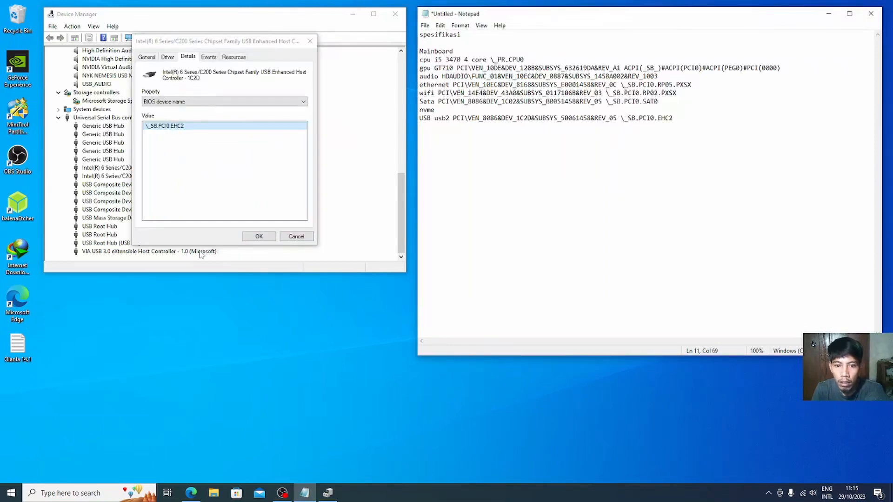
click(296, 237)
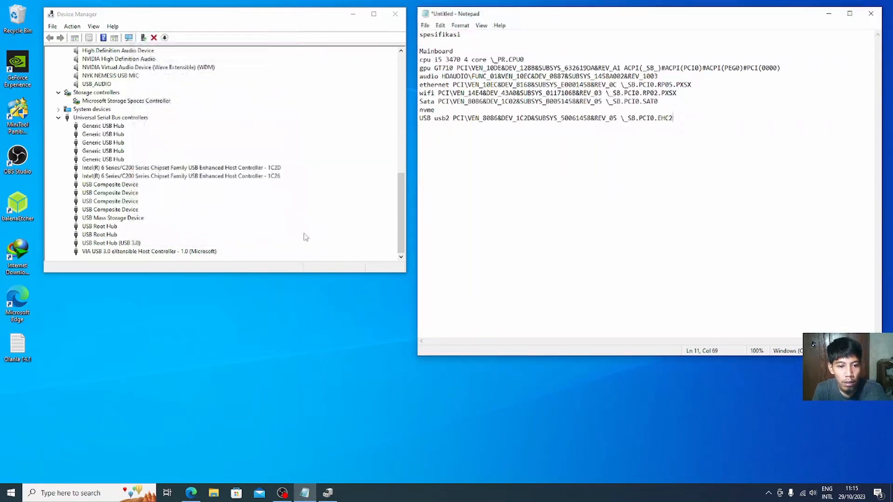
Step: Show the Intel 1C26 controller's Hardware IDs in its Properties Details tab
click(200, 176)
right_click(200, 178)
click(227, 217)
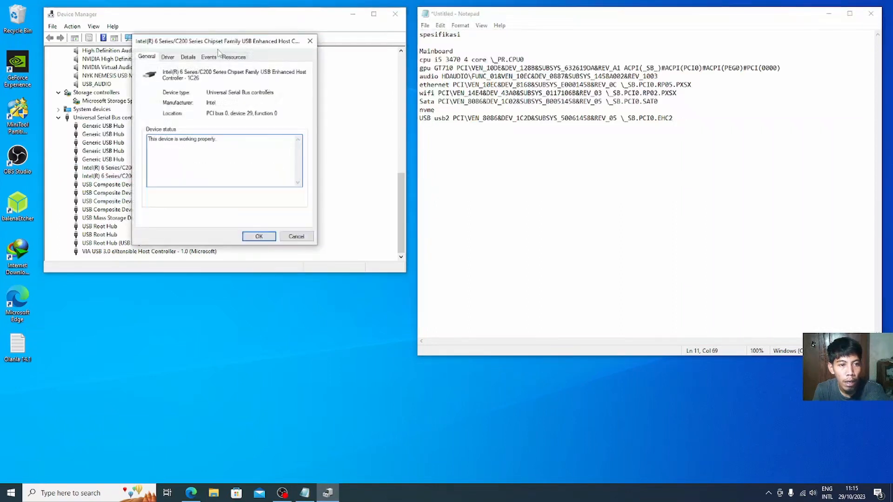
click(193, 58)
click(199, 99)
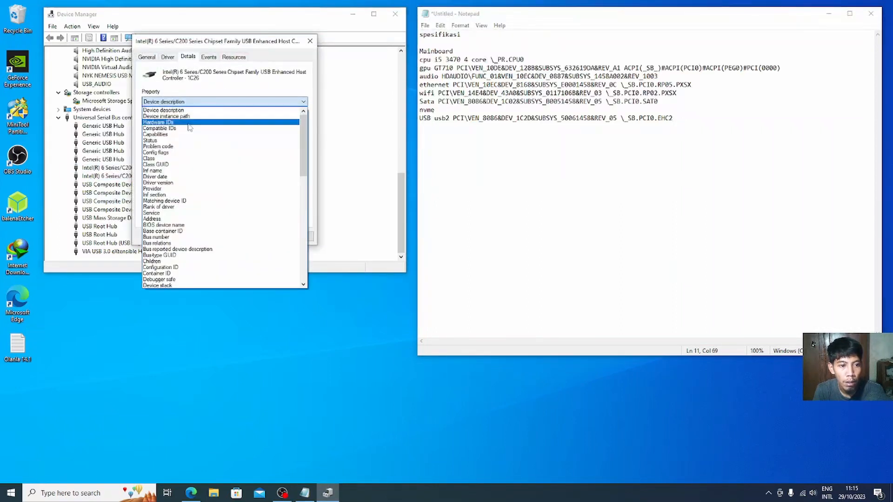
click(188, 114)
click(189, 126)
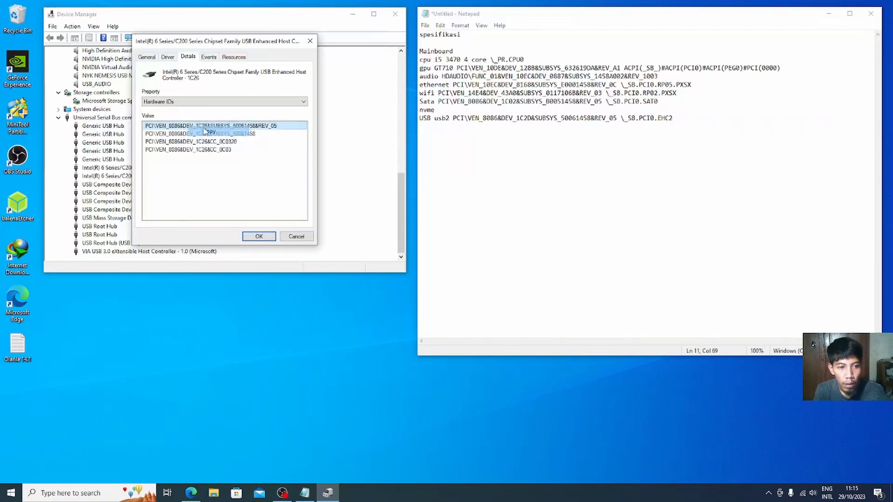
Step: Add a usb2 line with the hardware ID PCI\VEN_8086&DEV_1C26&SUBSYS_50061458&REV_05
click(505, 156)
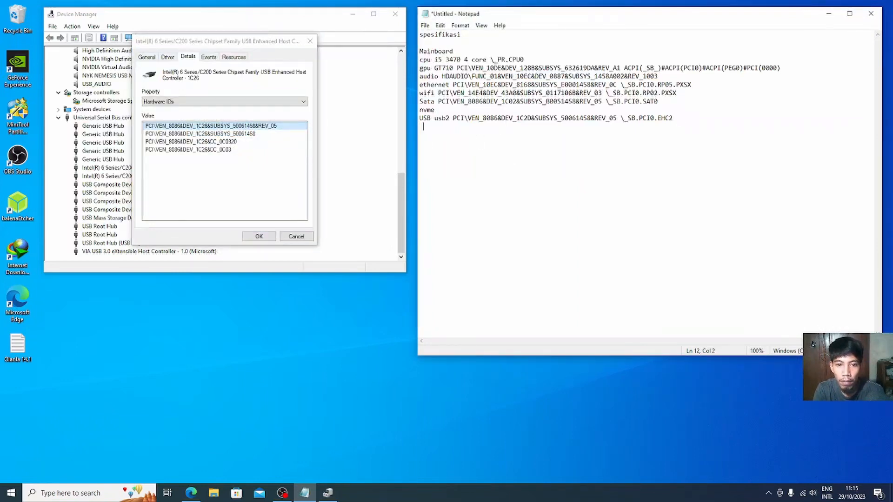
text(u)
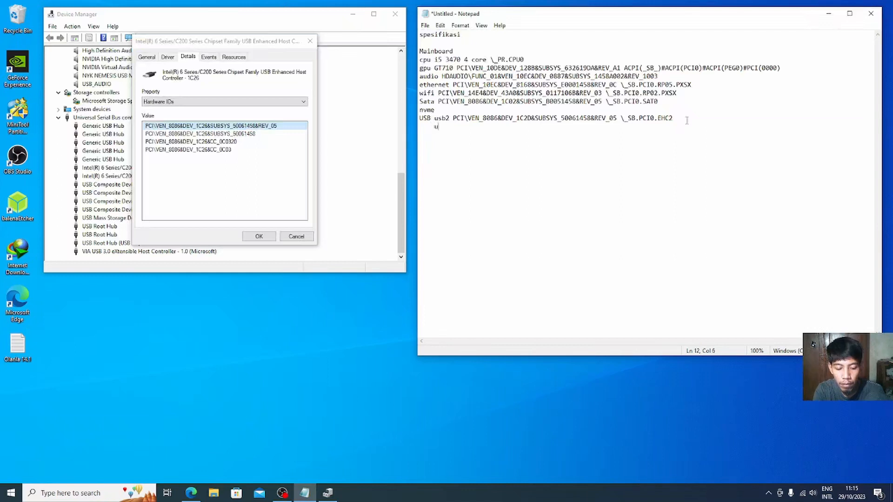
text(sb2)
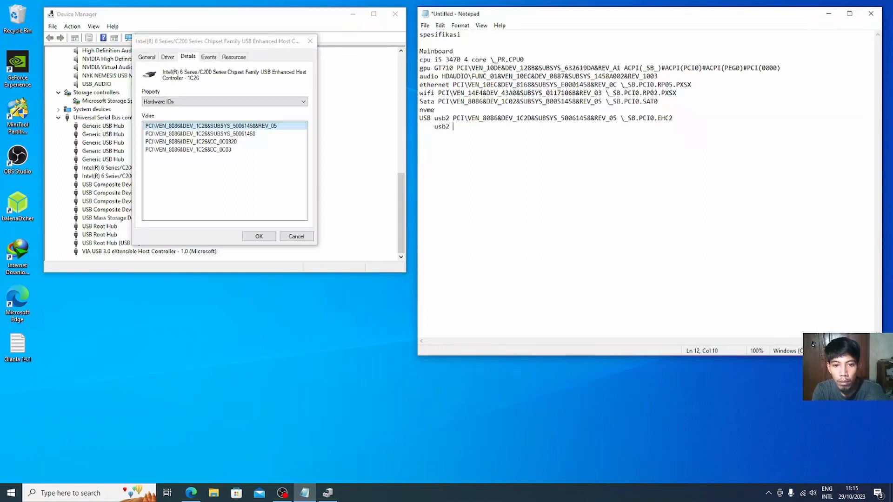
key(ctrl+v)
key(Return)
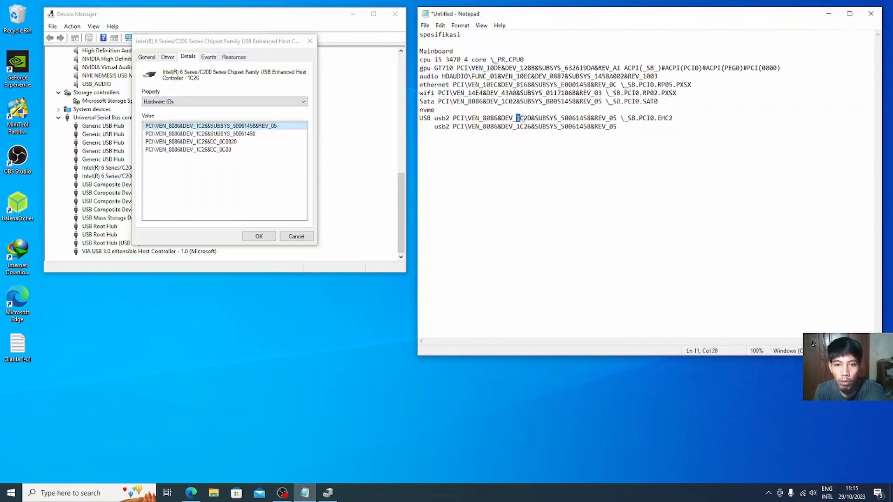
drag(516, 117, 529, 126)
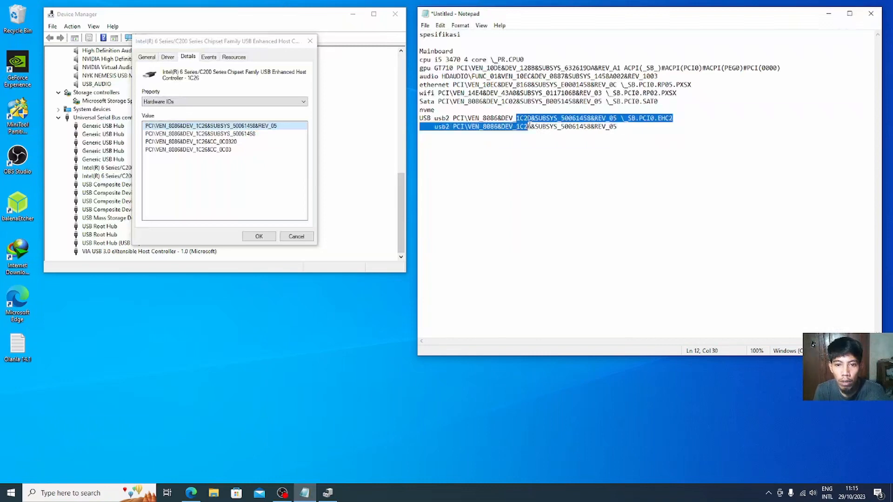
click(560, 158)
Step: Append the 1C26 BIOS device name \_SB.PCI0.EHC1 to the new usb2 line
click(182, 197)
click(235, 102)
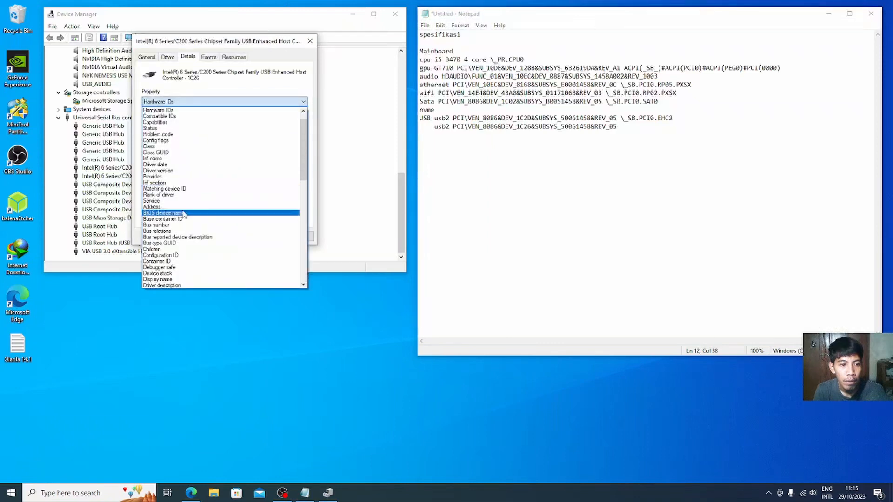
click(182, 213)
right_click(186, 126)
click(205, 130)
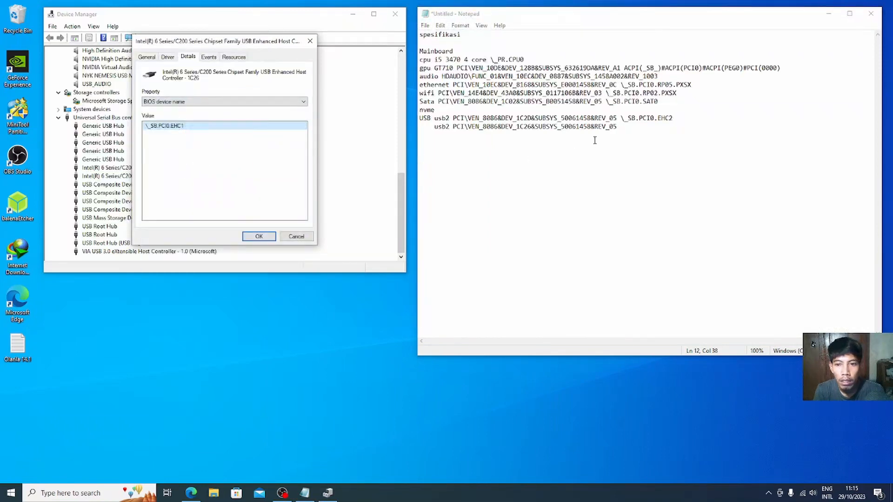
click(595, 140)
key(ctrl+v)
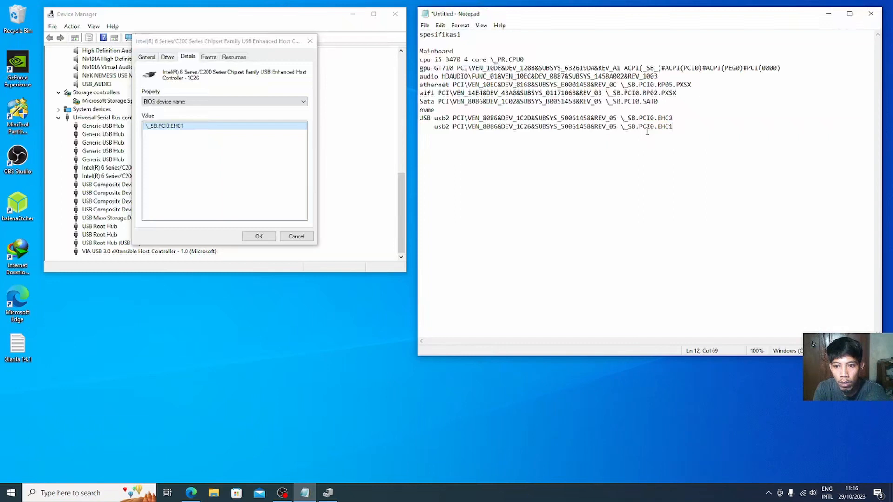
Step: Start a usb3 line below, deleting an accidental run of 2s
key(Return)
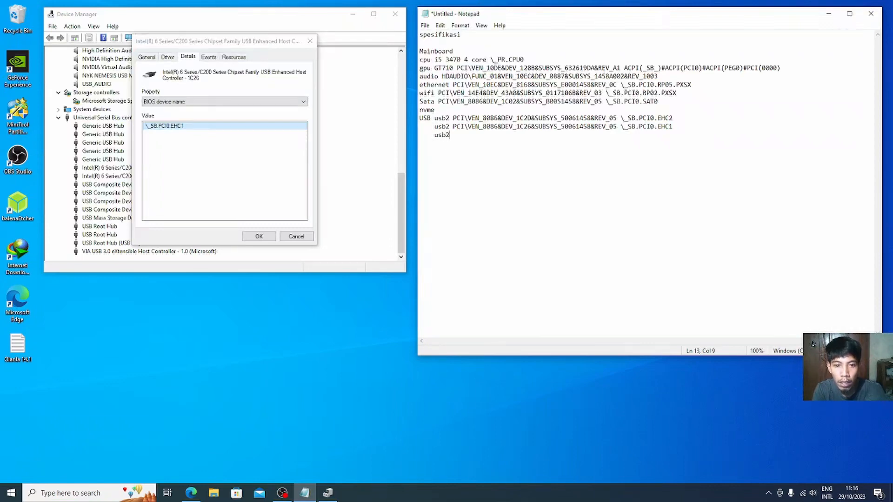
text(22222222222222222222222222222222222222222222222222)
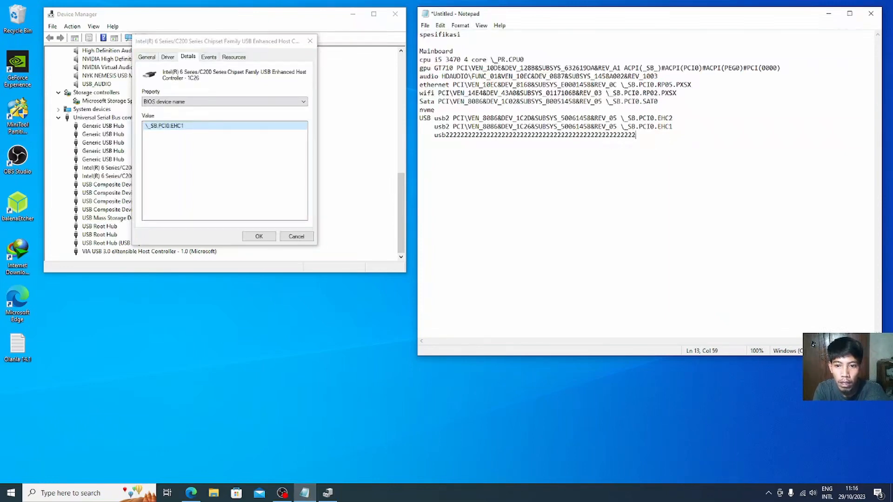
text(22222222222222222222222222222222222222222222222222222222)
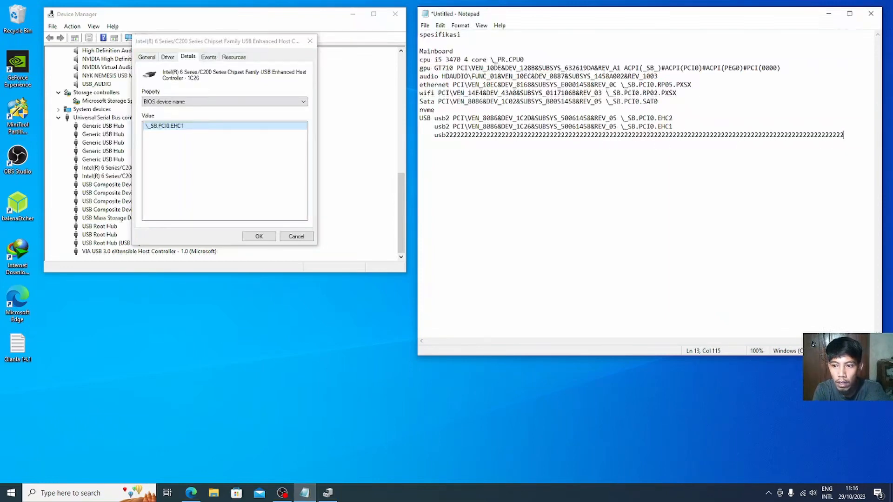
key(BackSpace)
key(BackSpace)
key(BackSpace)
key(BackSpace)
key(BackSpace)
key(BackSpace)
key(BackSpace)
key(BackSpace)
key(BackSpace)
key(BackSpace)
key(BackSpace)
key(BackSpace)
key(BackSpace)
key(BackSpace)
key(BackSpace)
key(BackSpace)
key(BackSpace)
key(BackSpace)
key(BackSpace)
key(BackSpace)
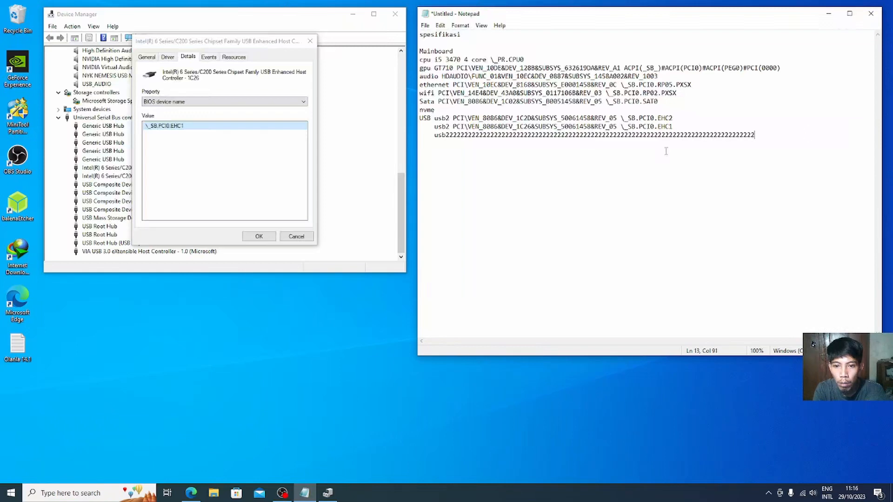
key(BackSpace)
key(BackSpace)
key(BackSpace)
key(BackSpace)
key(BackSpace)
key(BackSpace)
key(BackSpace)
key(BackSpace)
key(BackSpace)
key(BackSpace)
key(BackSpace)
key(BackSpace)
key(BackSpace)
key(BackSpace)
key(BackSpace)
key(BackSpace)
key(BackSpace)
key(BackSpace)
key(BackSpace)
key(BackSpace)
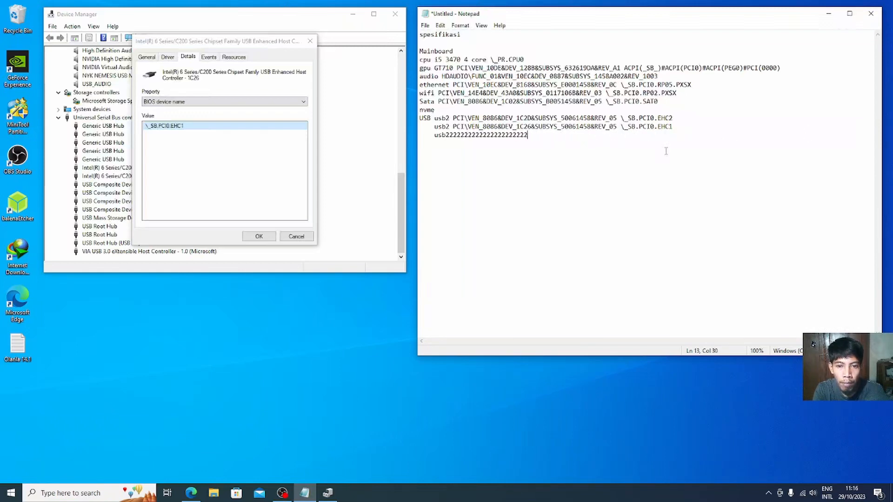
key(BackSpace)
key(BackSpace)
key(BackSpace)
key(BackSpace)
key(BackSpace)
key(BackSpace)
key(BackSpace)
key(BackSpace)
key(BackSpace)
key(BackSpace)
key(BackSpace)
key(BackSpace)
key(BackSpace)
key(BackSpace)
key(BackSpace)
key(BackSpace)
key(BackSpace)
key(BackSpace)
key(BackSpace)
key(BackSpace)
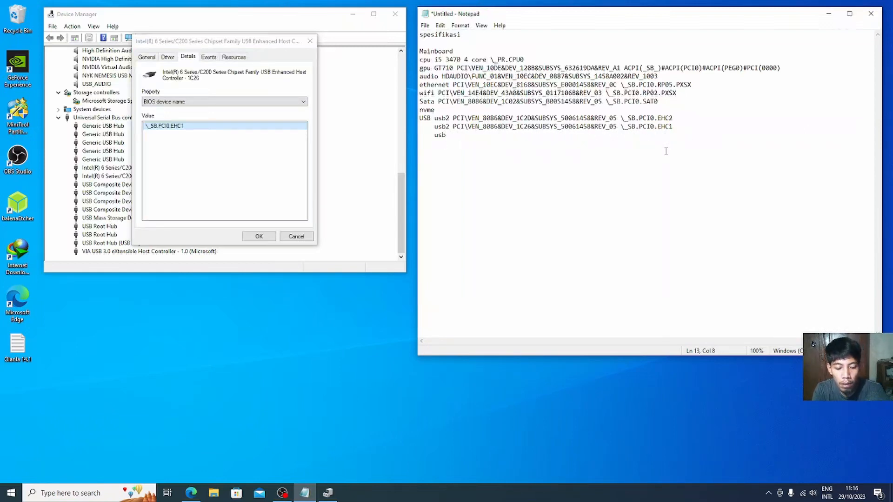
click(198, 156)
Step: Paste the VIA USB 3.0 hardware ID PCI\VEN_1106&DEV_3483&SUBSYS_34831106&REV_01 after usb3
click(296, 237)
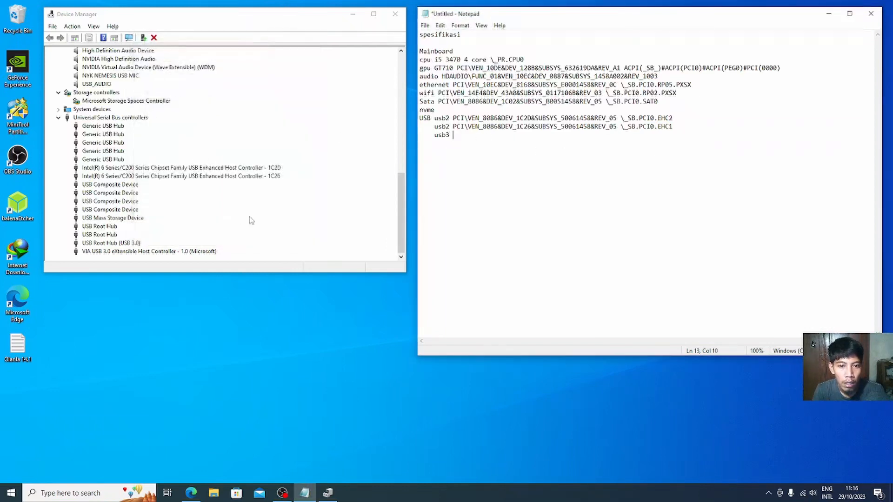
right_click(96, 252)
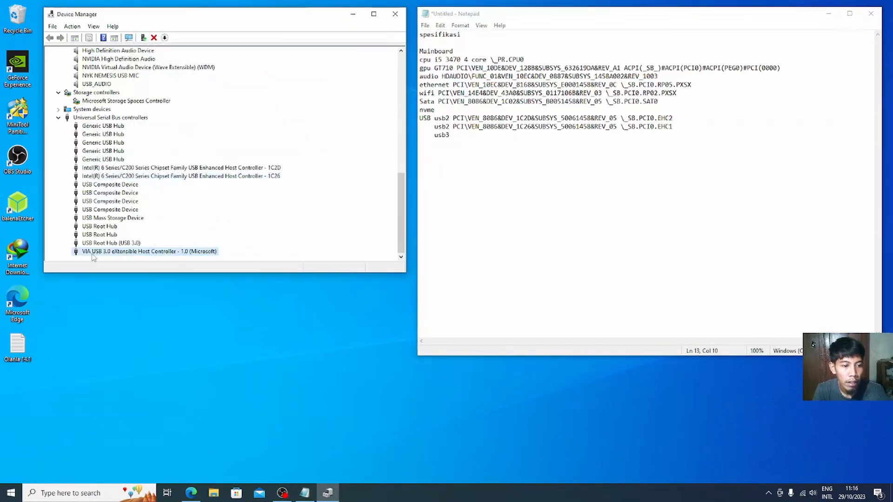
click(120, 307)
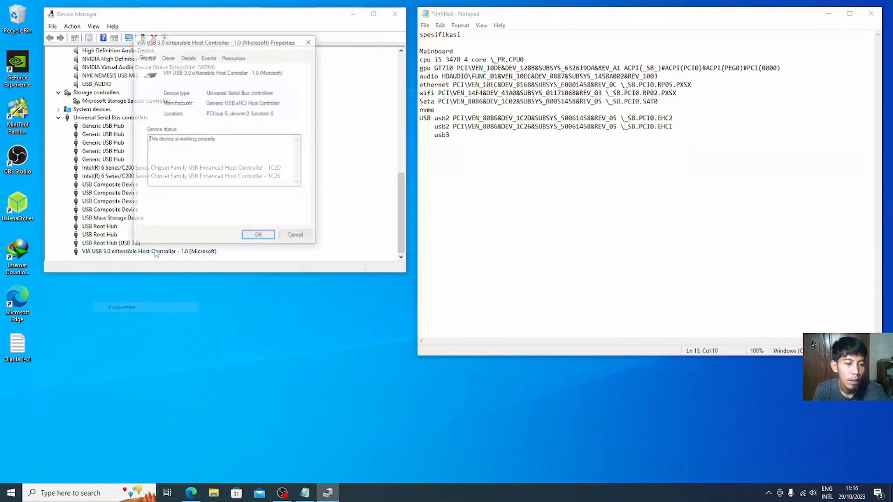
click(188, 57)
click(175, 101)
click(176, 122)
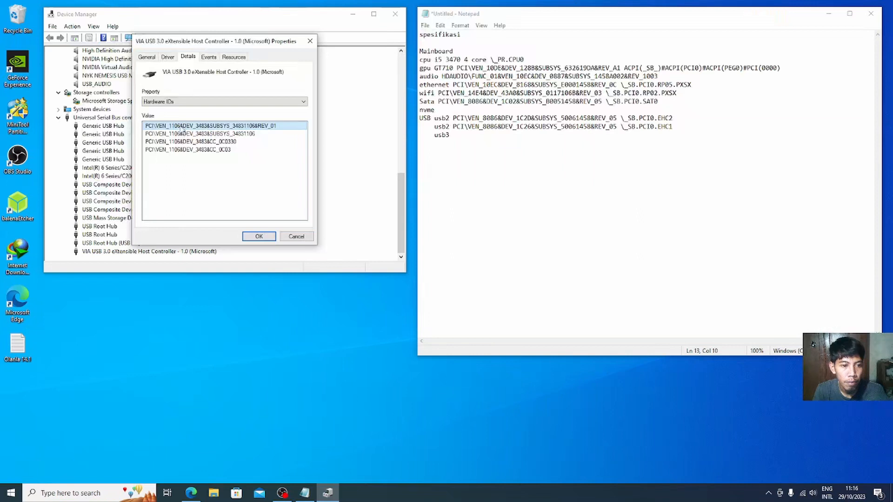
right_click(181, 131)
click(197, 136)
click(478, 140)
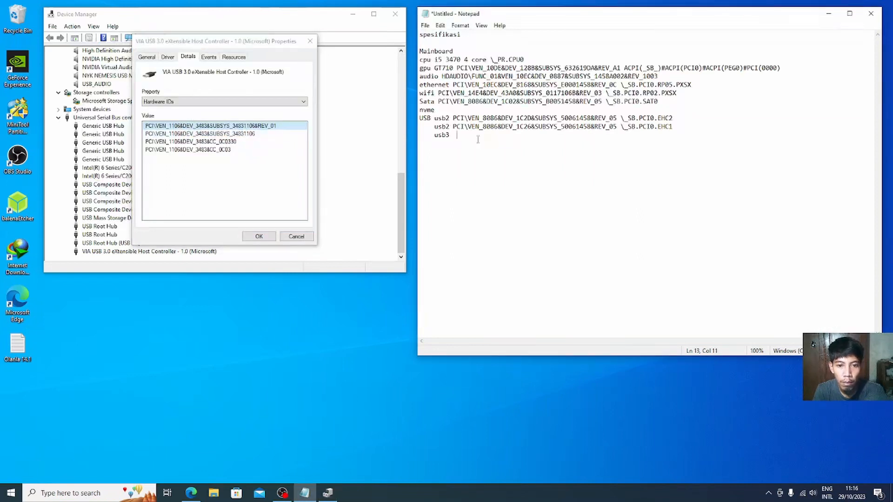
text(PCI\VEN_1106&DEV_3483&SUBSYS_34831106&REV_01)
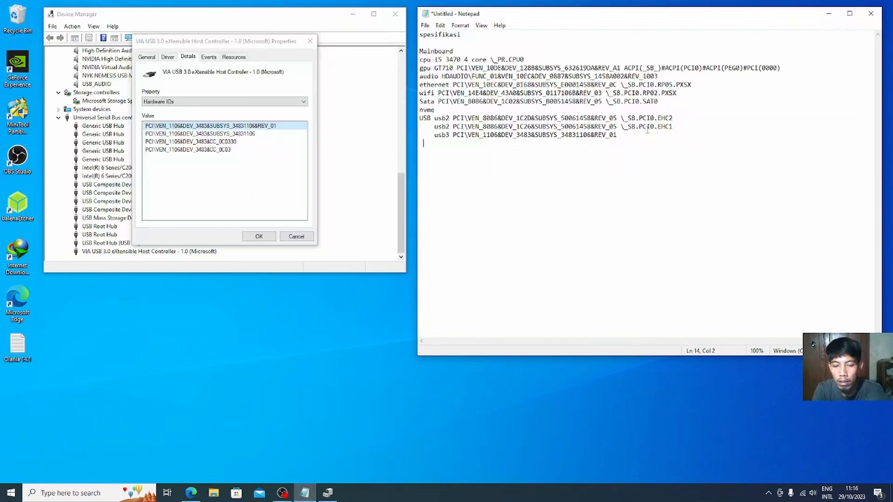
Step: Append the BIOS device name \_SB.PCI0.RP06.PXSX to the usb3 line and close the properties
click(202, 102)
click(195, 220)
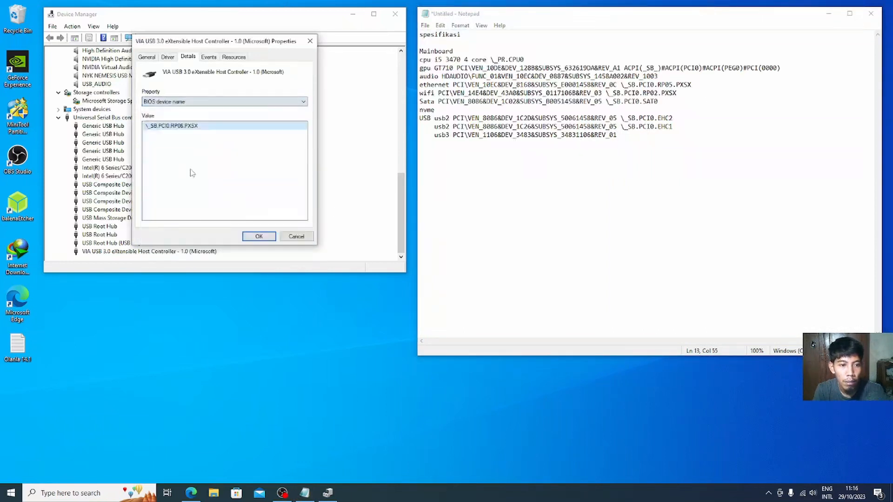
right_click(190, 127)
click(205, 132)
click(631, 135)
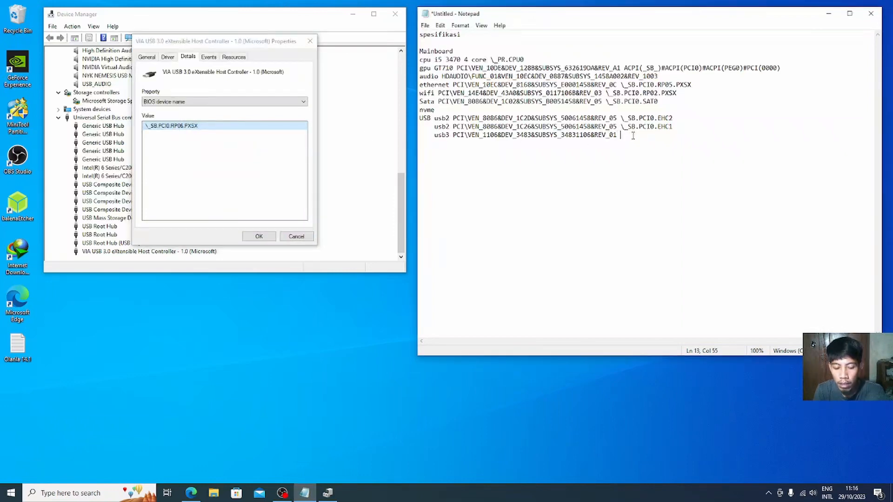
text(\_SB.PCI0.RP06.PXSX)
key(Return)
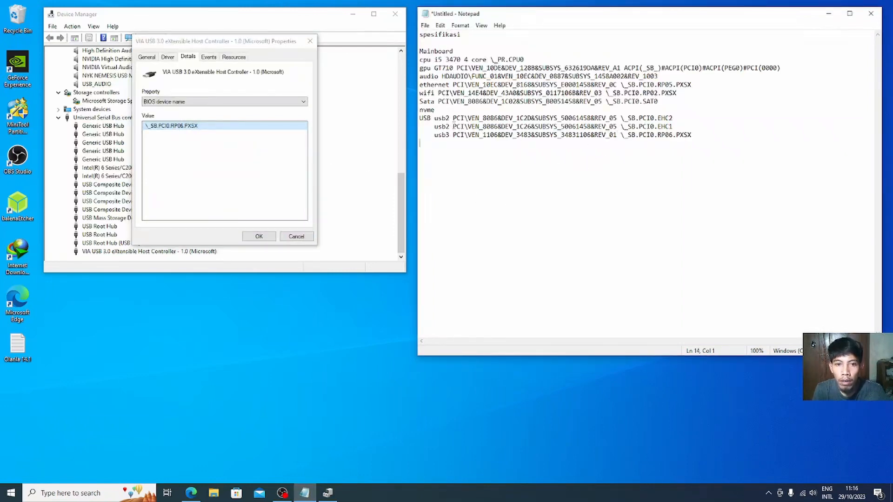
click(256, 162)
click(310, 41)
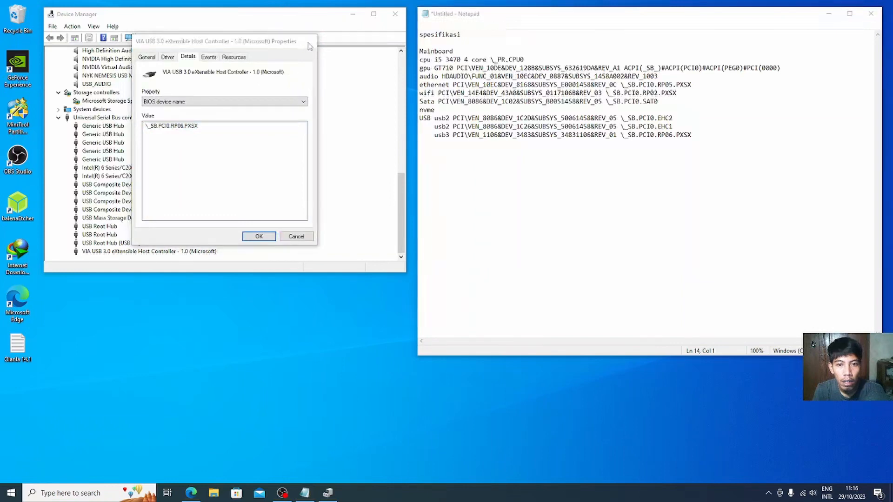
Step: Close Device Manager, launch HWiNFO64 from search, and move its System Summary fully into view
click(395, 13)
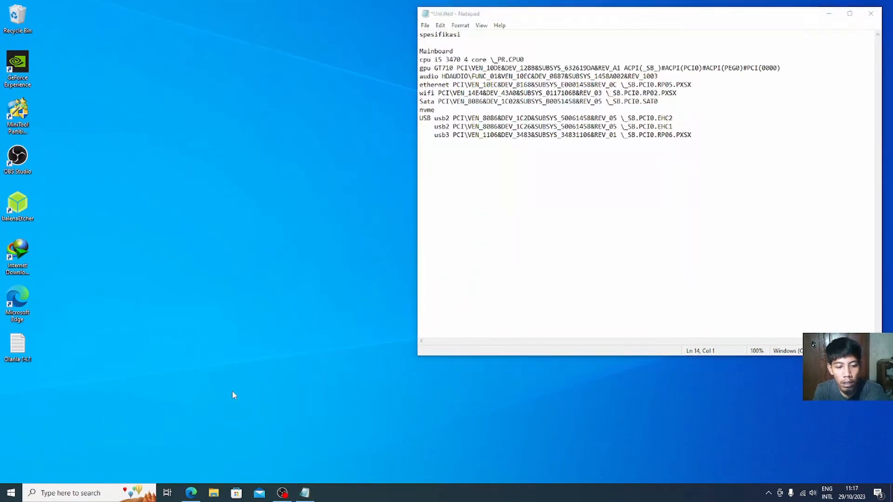
click(96, 493)
text(hw)
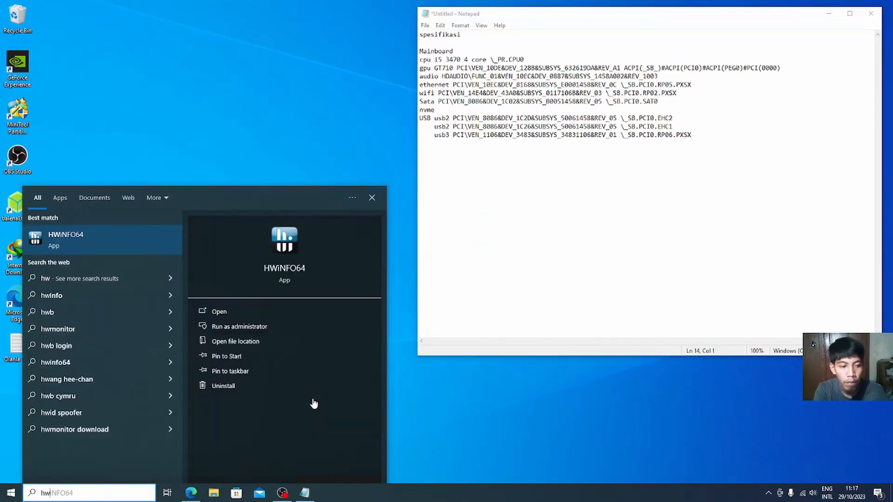
click(95, 227)
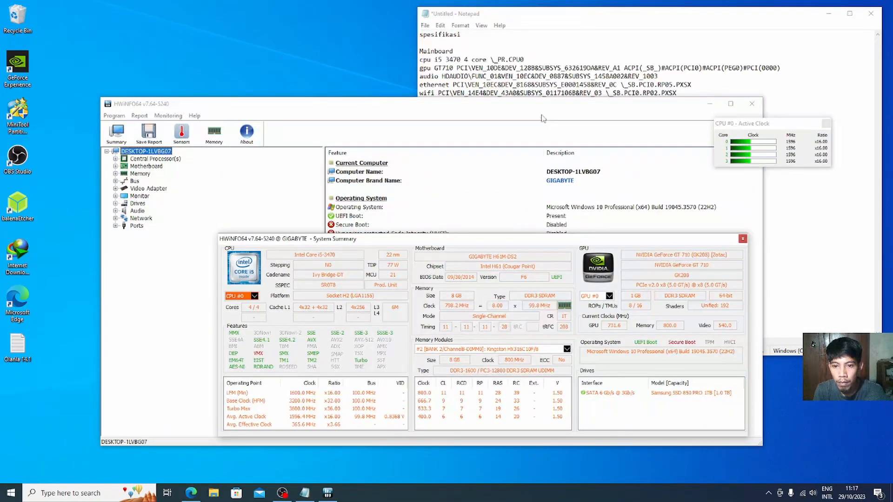
click(542, 112)
drag(499, 110, 453, 138)
click(732, 141)
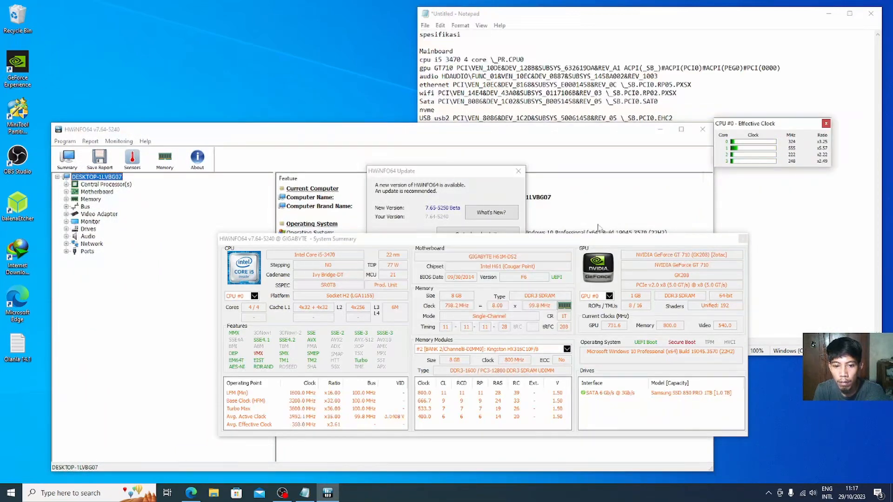
drag(519, 242, 515, 235)
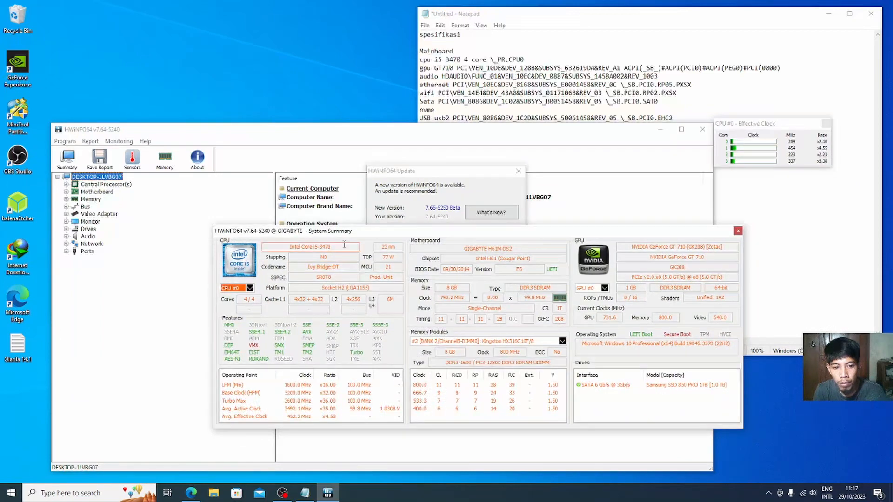
Step: Add the CPU codename Ivy Bridge-DT to the cpu line
drag(287, 247, 333, 247)
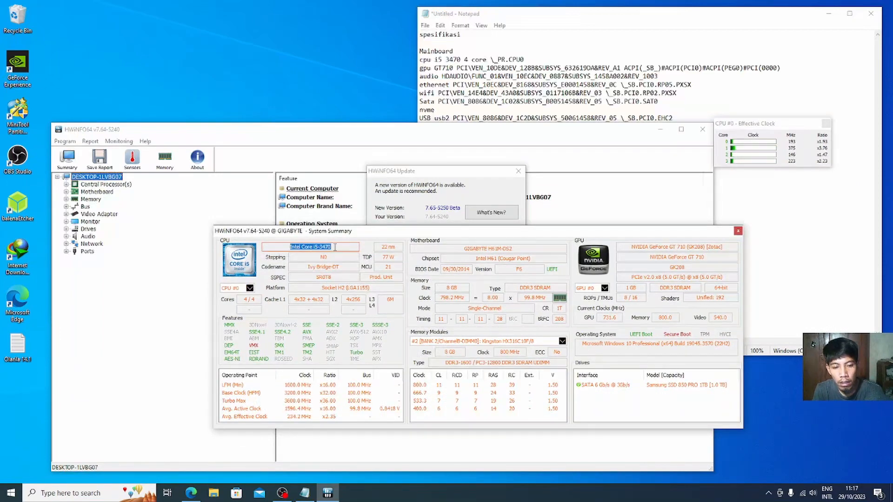
double_click(311, 267)
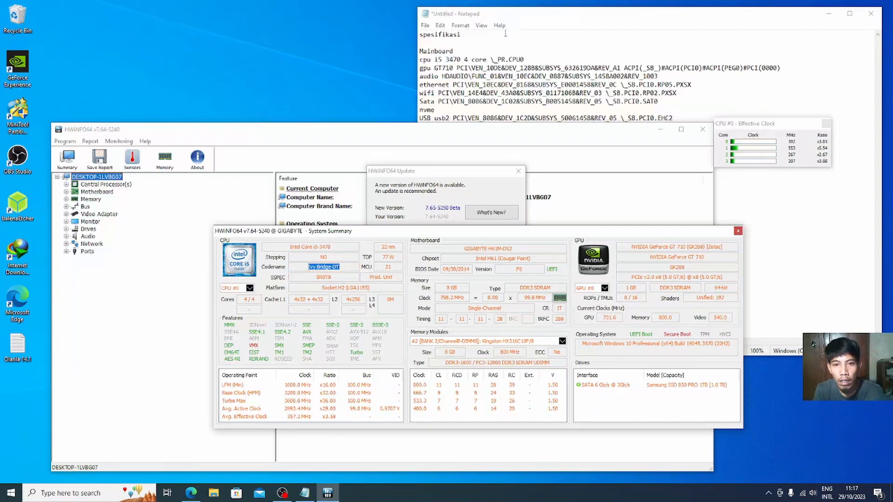
click(503, 68)
click(523, 59)
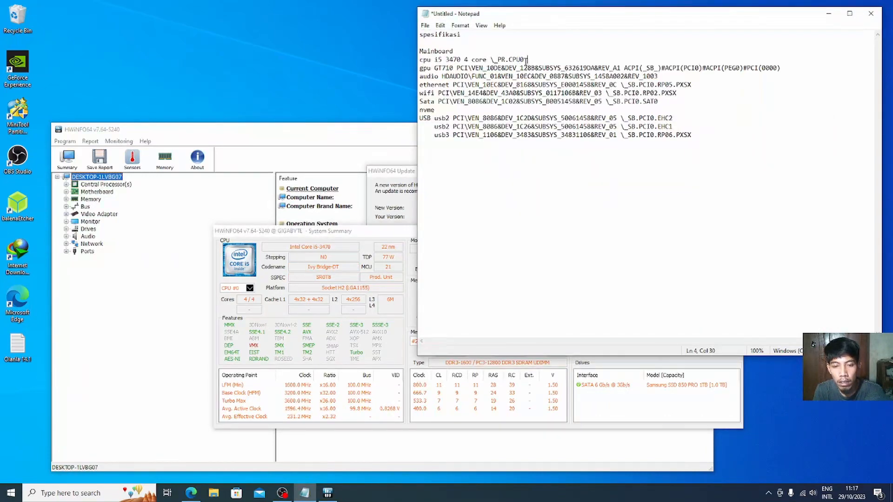
text(Ivy Bridge-DT)
Step: Paste the motherboard name GIGABYTE H61M-DS2 onto the Mainboard line
click(411, 284)
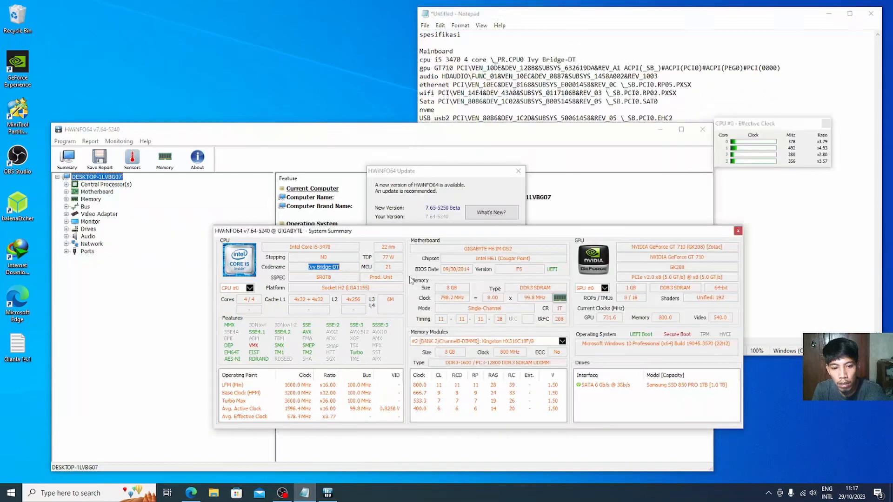
click(469, 248)
drag(464, 248, 512, 249)
key(ctrl+c)
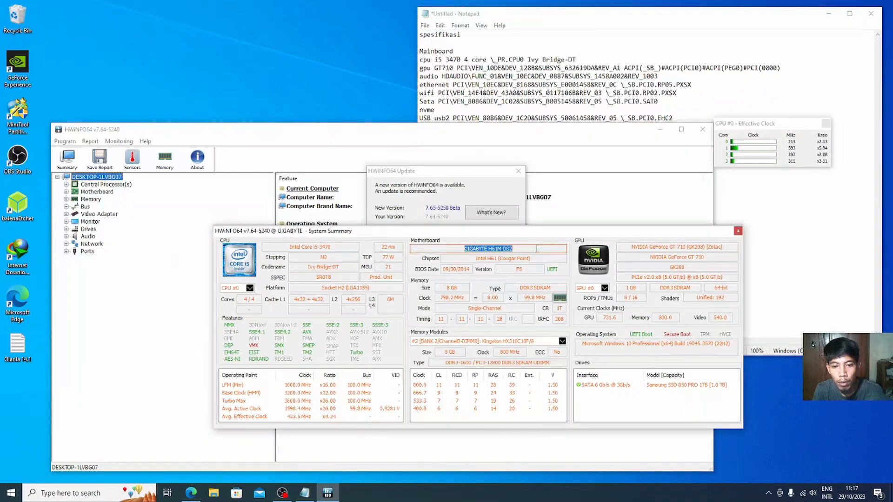
click(457, 42)
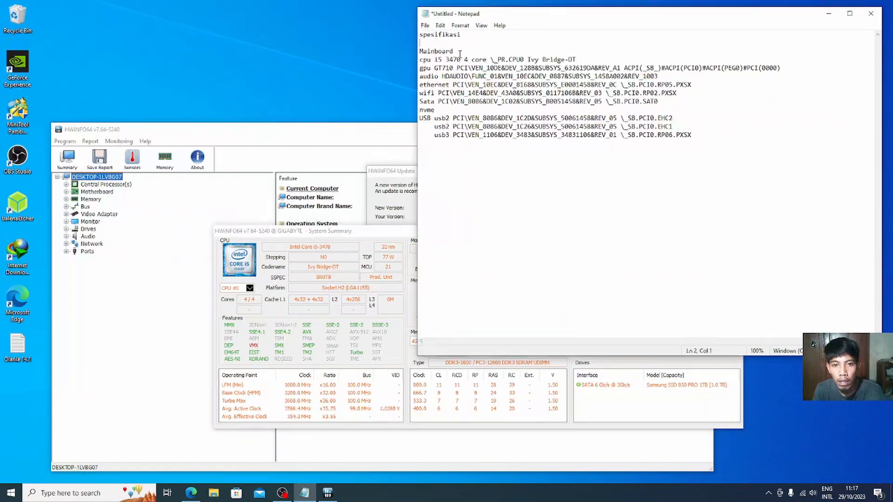
key(ctrl+v)
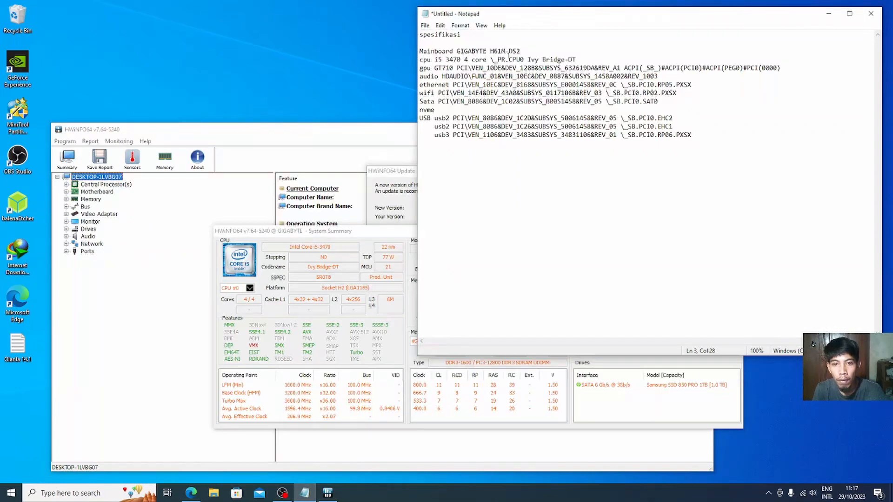
click(369, 144)
drag(476, 259, 547, 257)
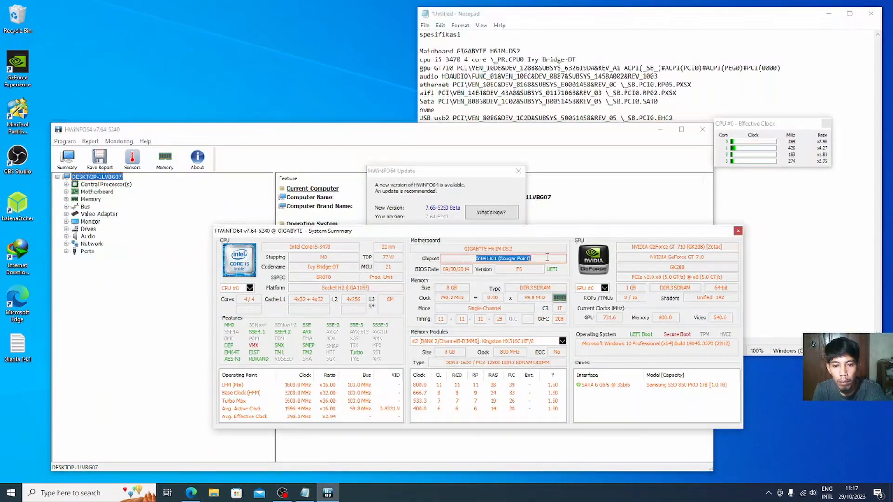
click(529, 52)
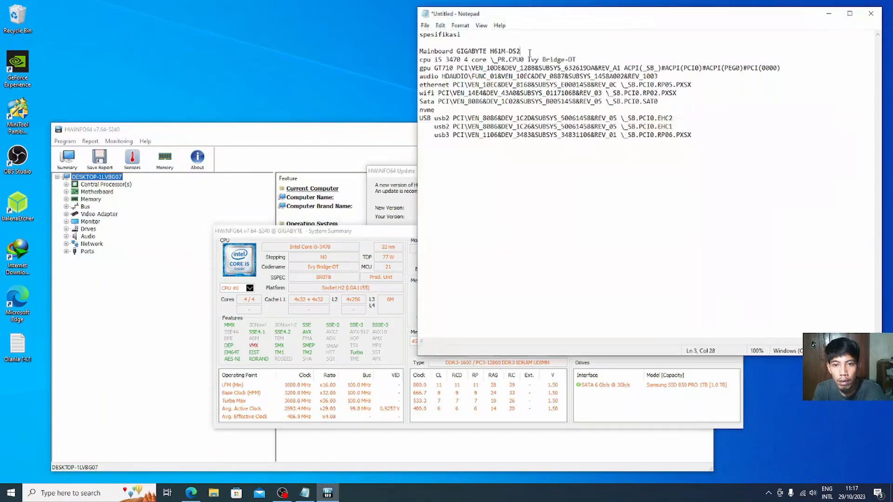
key(ctrl+v)
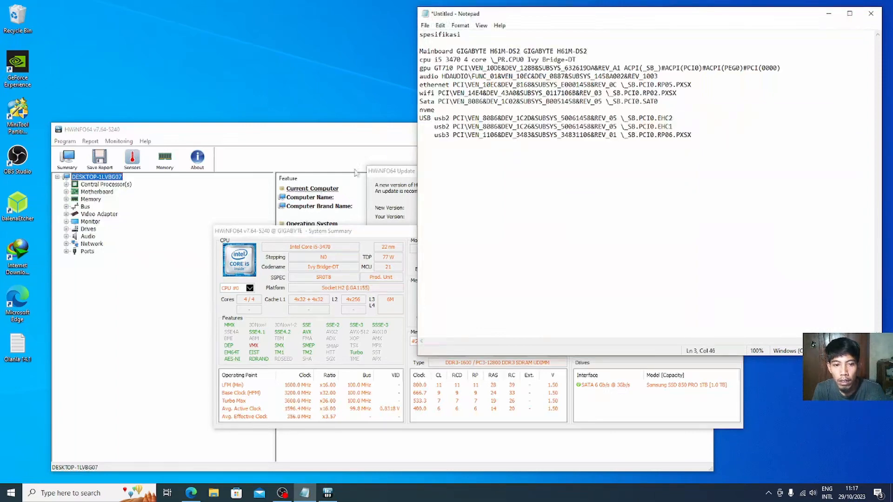
Step: Add the GPU code name GK208 after GT710 on the gpu line
click(387, 238)
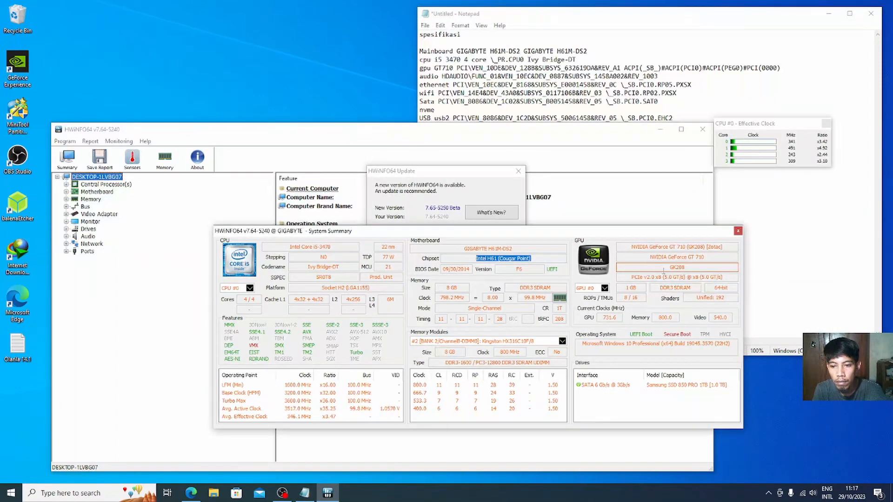
double_click(684, 268)
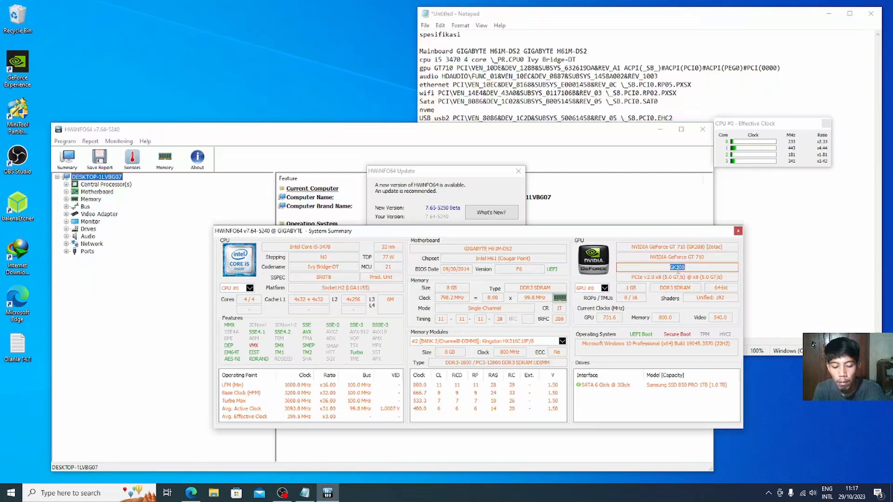
click(454, 68)
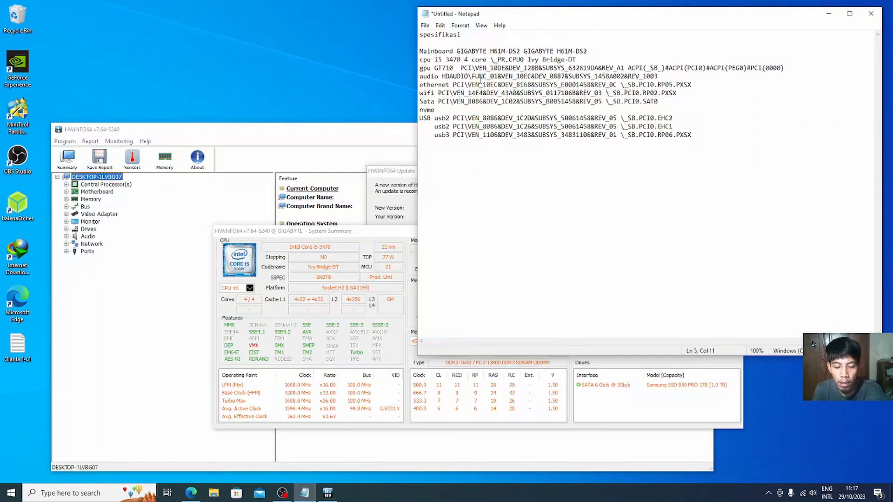
text(GK208)
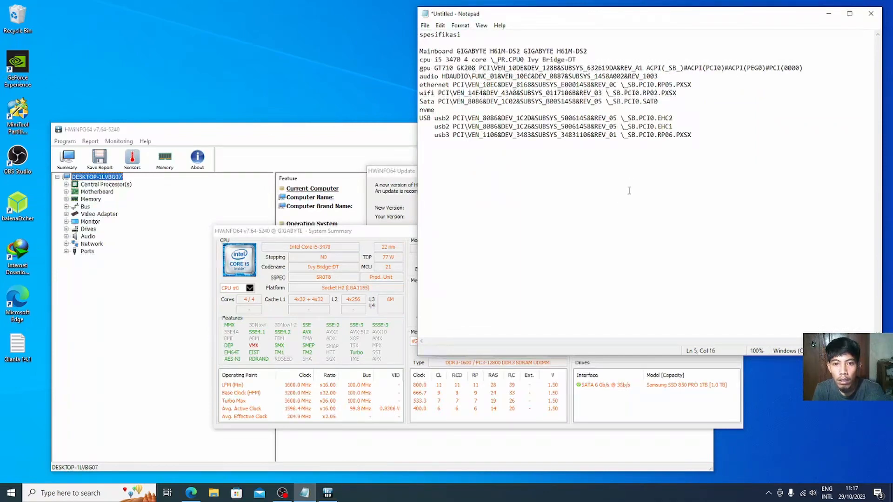
click(505, 142)
Step: Close HWiNFO64 and delete the nvme line from the list
click(368, 130)
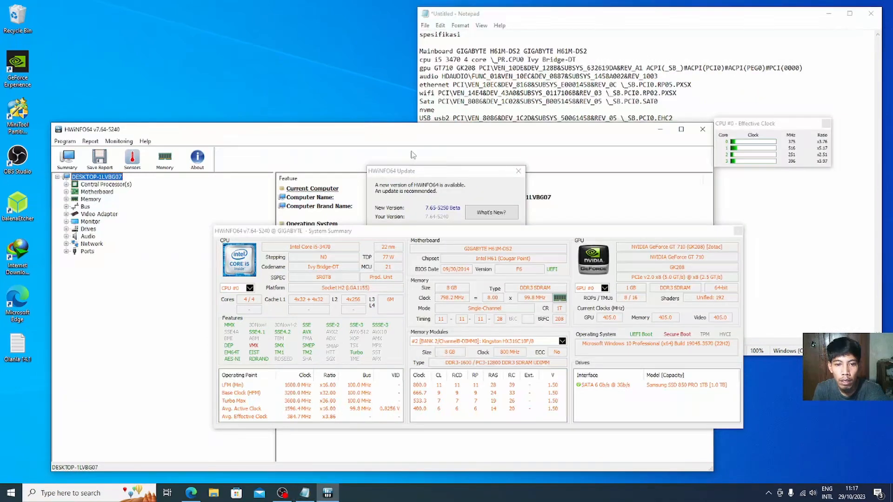
click(738, 231)
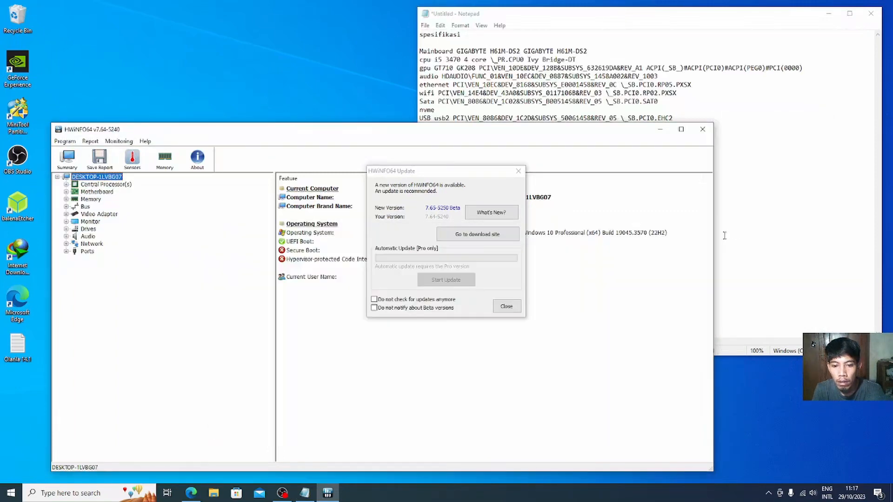
click(518, 170)
click(702, 129)
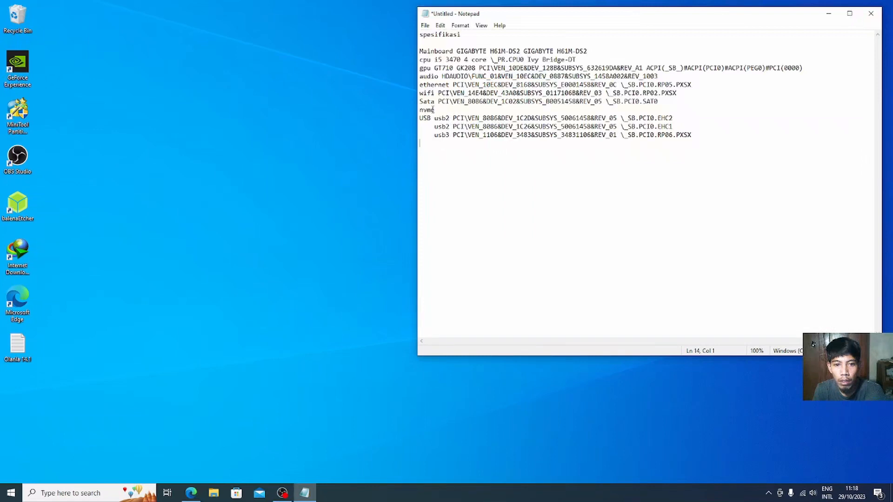
drag(435, 110, 413, 113)
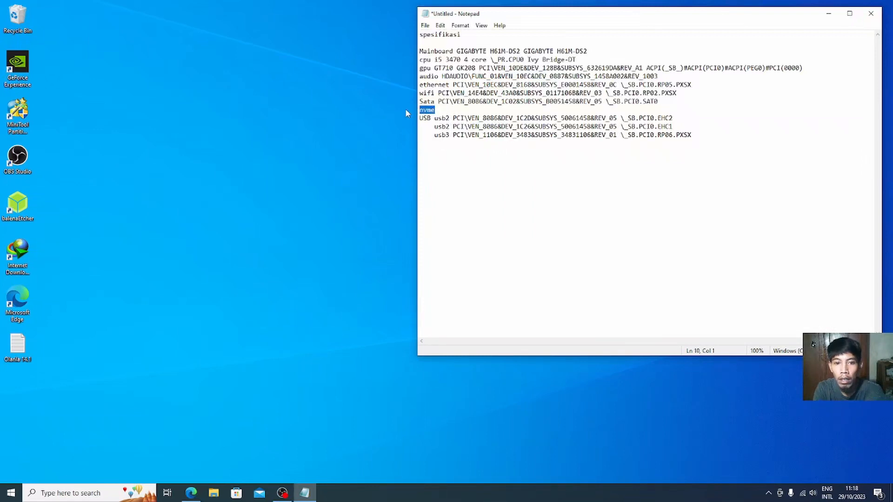
key(BackSpace)
key(BackSpace)
click(321, 148)
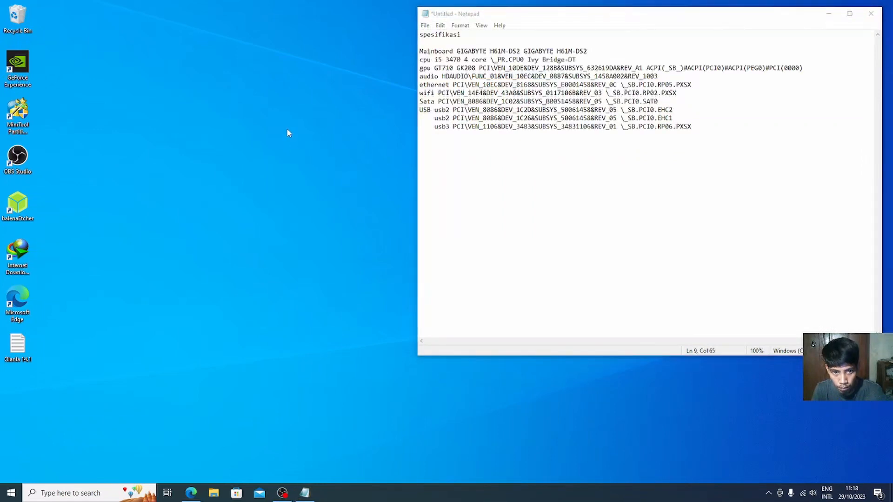
Step: Create a new folder on the desktop named Tool
right_click(87, 178)
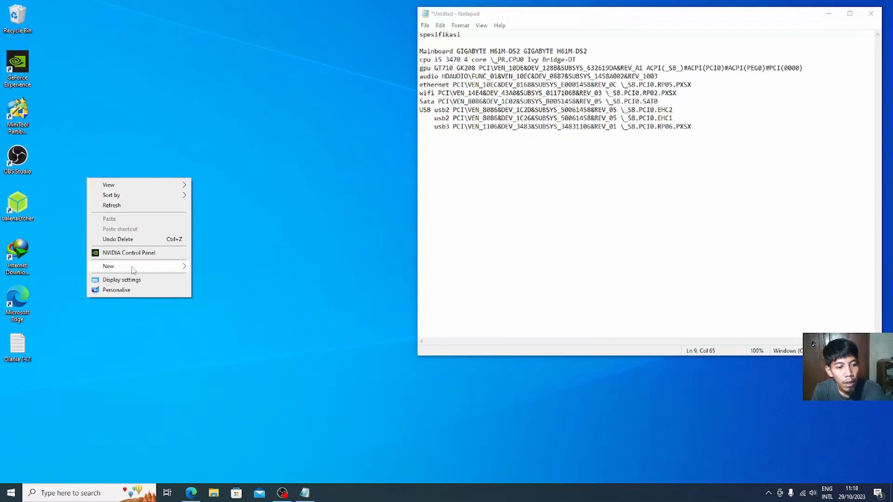
mouse_move(135, 266)
click(207, 269)
text(1)
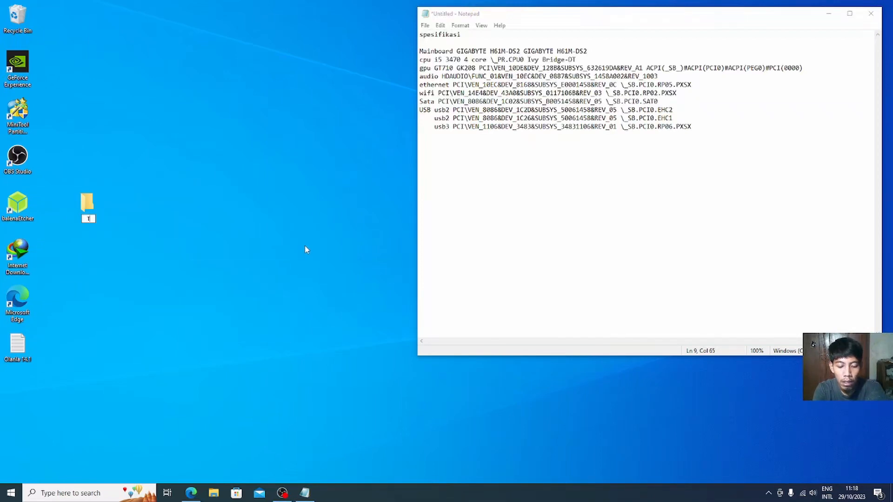
key(Return)
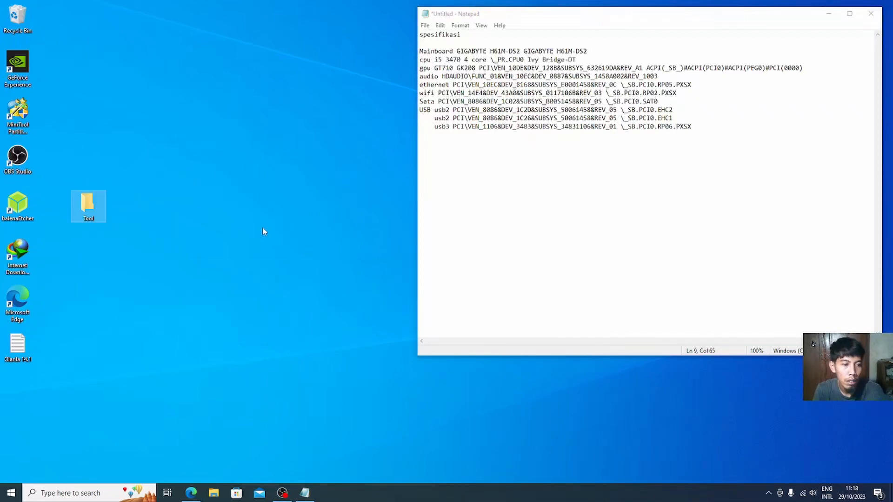
Step: Create a second new desktop folder, then delete the extra New folder
right_click(202, 191)
mouse_move(239, 279)
click(325, 278)
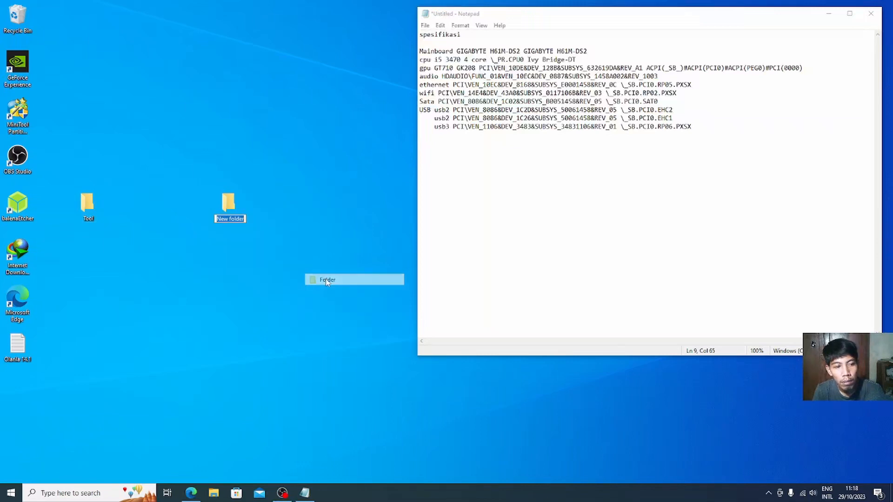
right_click(224, 206)
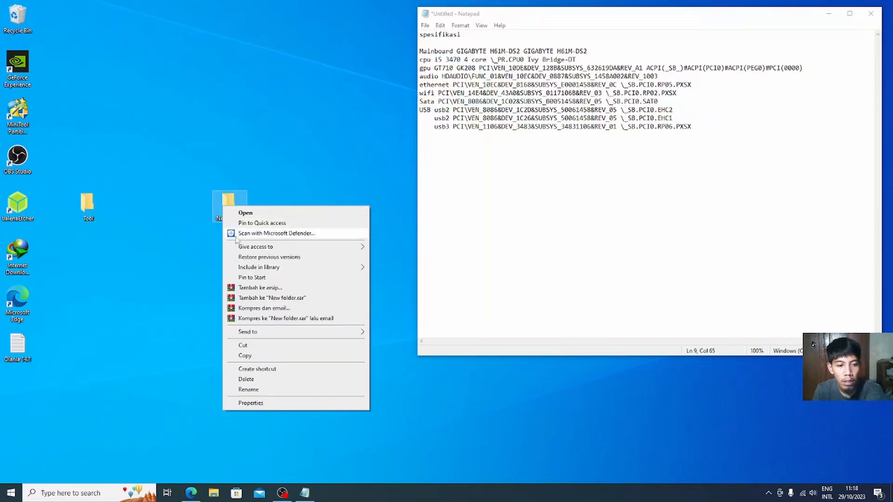
click(271, 380)
Step: Save the Notepad spec notes as Spesifikasi inside the Tool folder, then open Tool
click(426, 25)
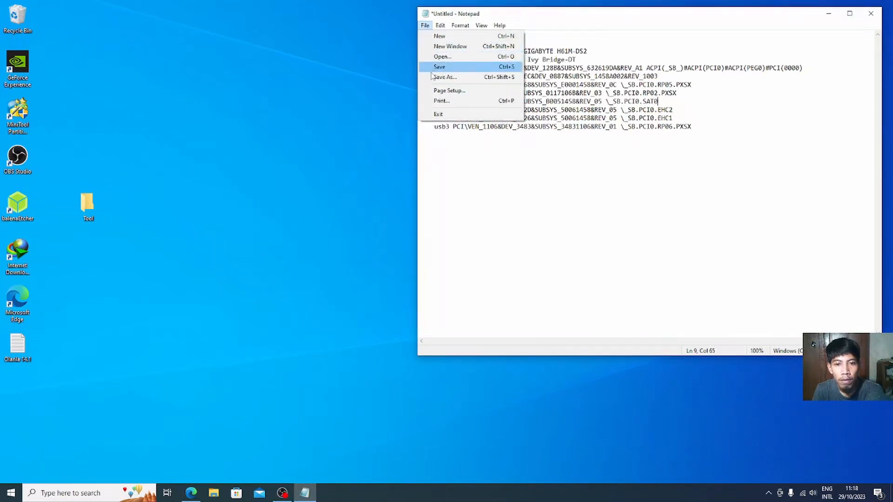
click(440, 77)
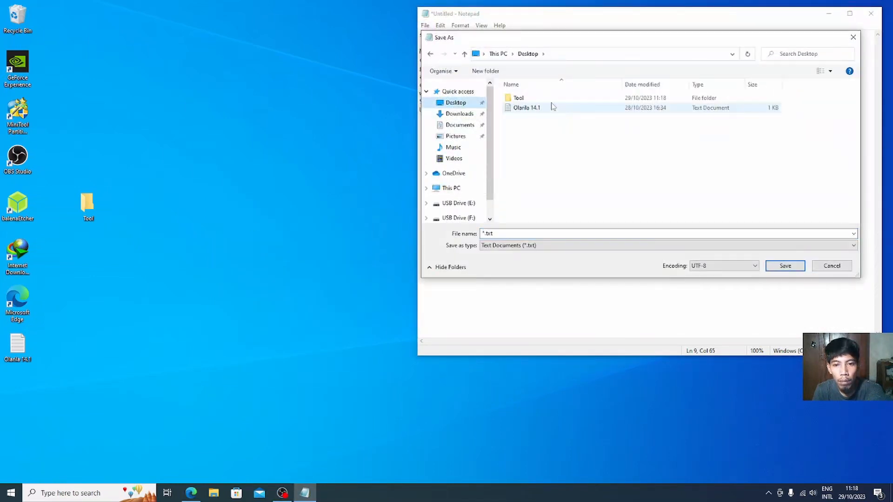
double_click(549, 99)
double_click(482, 233)
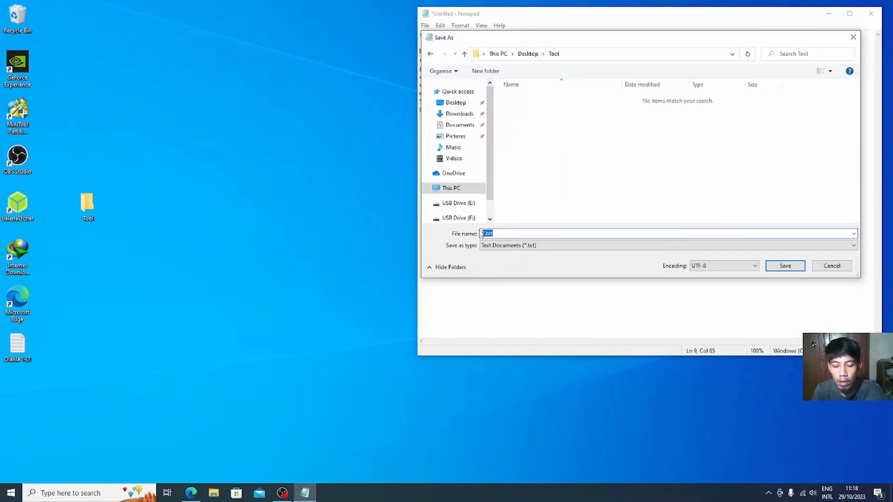
key(BackSpace)
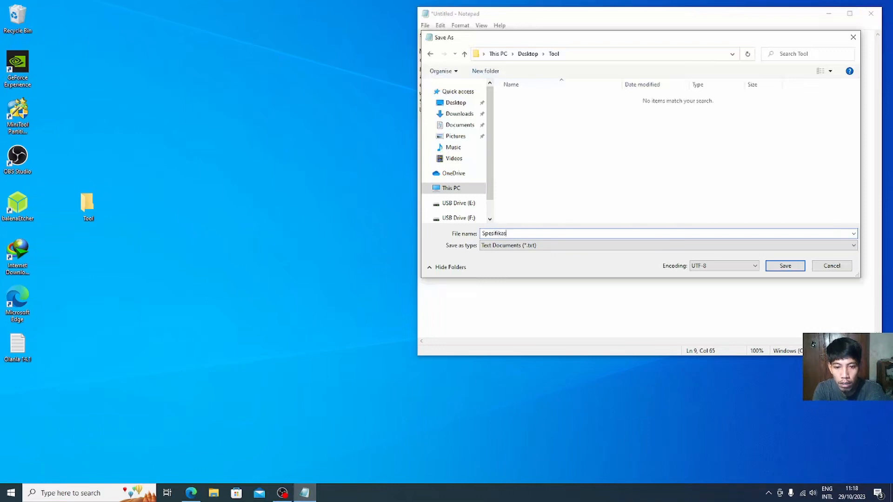
click(786, 265)
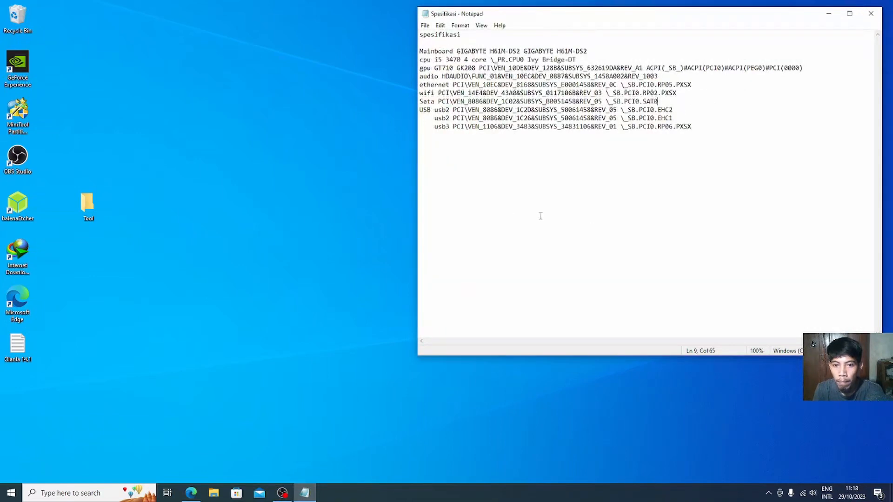
double_click(98, 211)
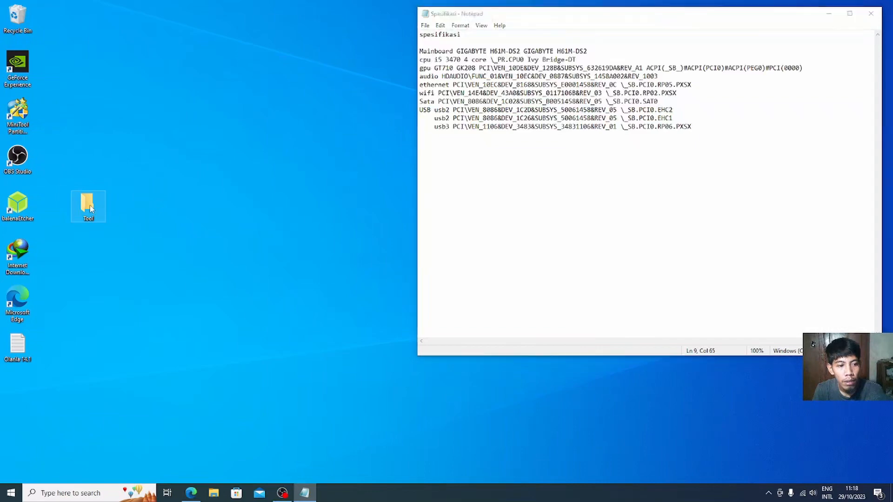
Step: Open Spesifikasi from the Tool folder, then close it and the folder window
click(323, 165)
double_click(325, 170)
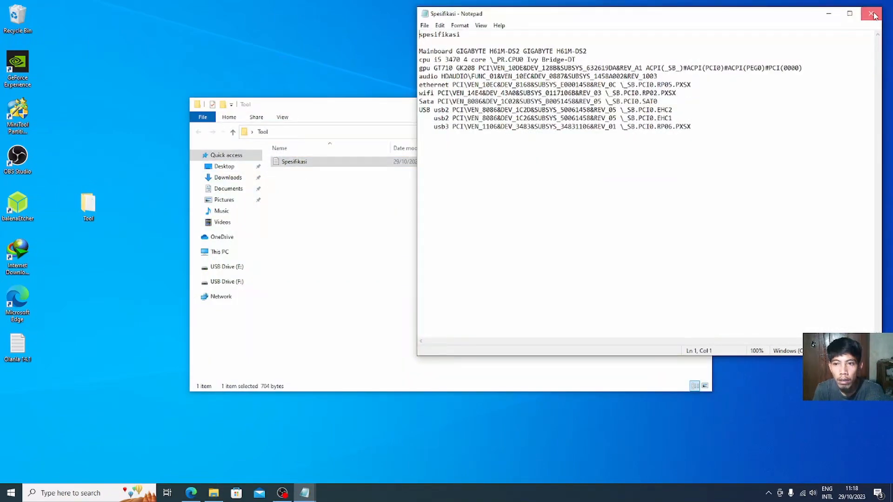
key(alt+Tab)
click(753, 98)
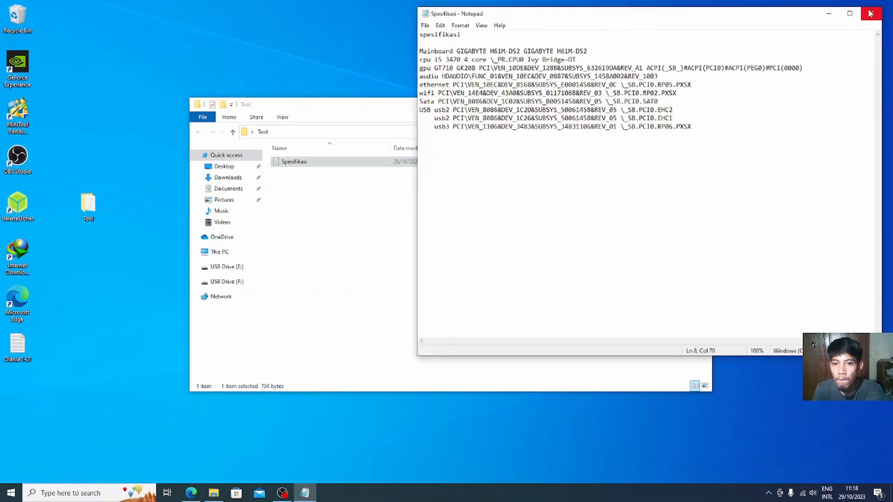
click(870, 14)
click(701, 105)
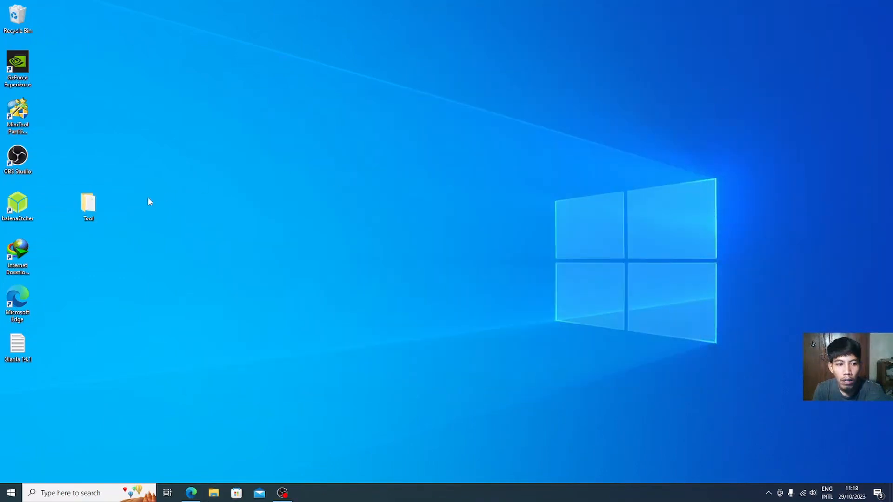
Step: Reopen Spesifikasi from Tool and select the lines from Mainboard to usb3 to check them
double_click(97, 203)
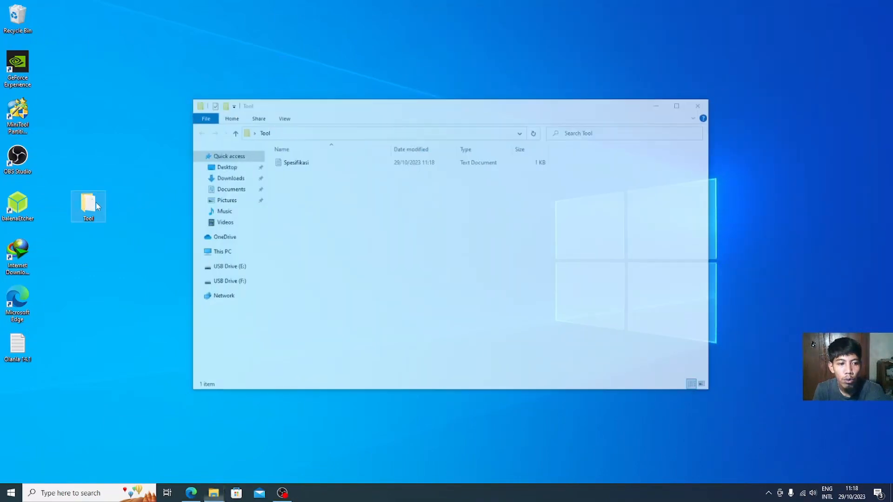
double_click(349, 163)
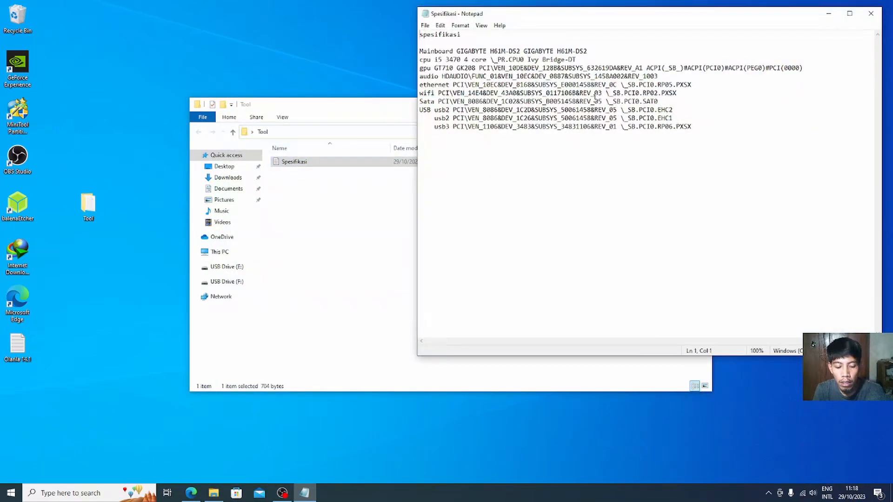
drag(703, 127, 420, 53)
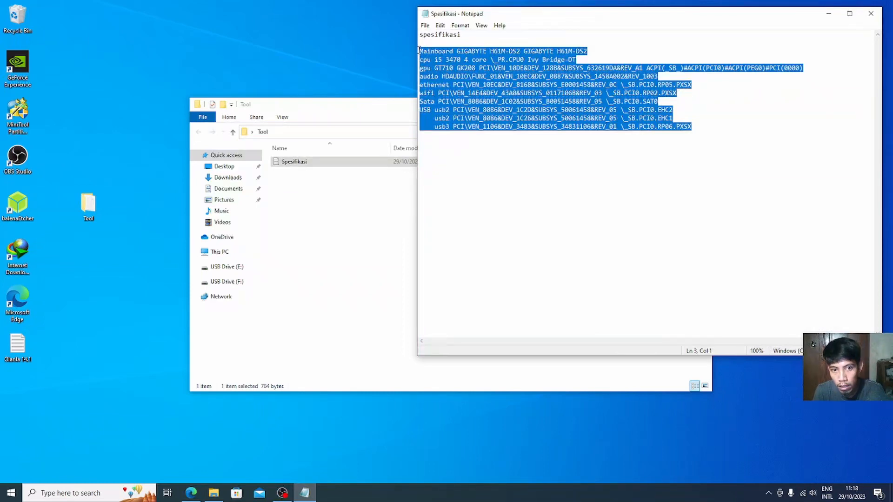
click(419, 50)
drag(418, 50, 661, 135)
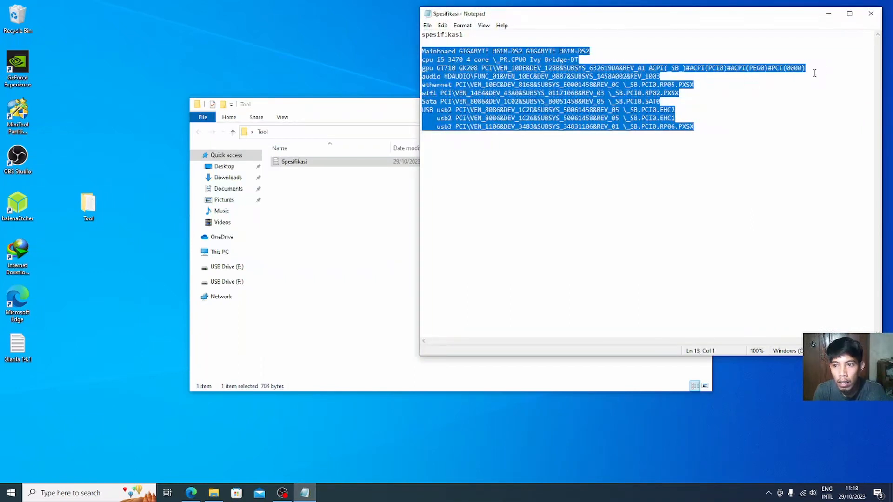
drag(695, 127, 419, 52)
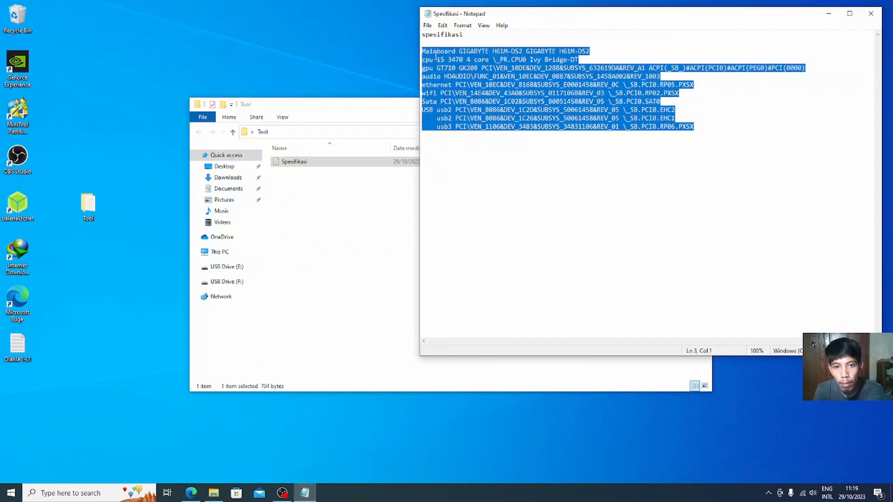
click(768, 130)
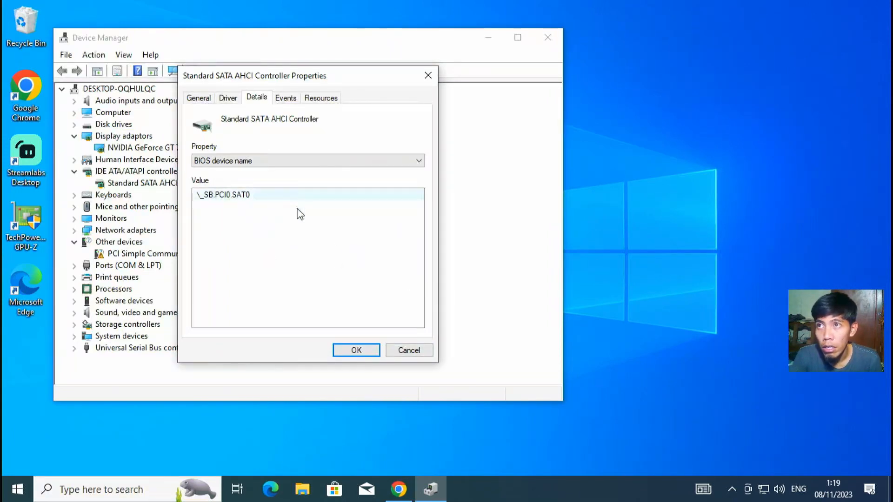
Step: Confirm the Standard SATA AHCI Controller Properties with OK and close Device Manager
click(420, 355)
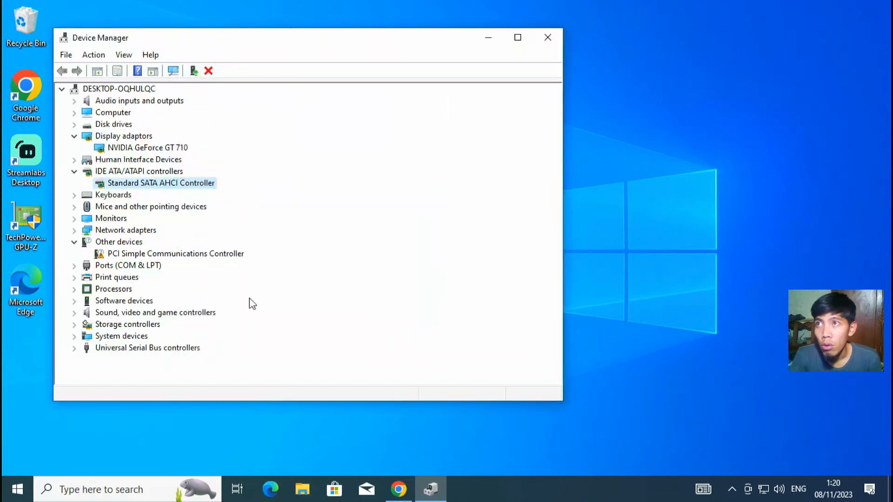
click(547, 37)
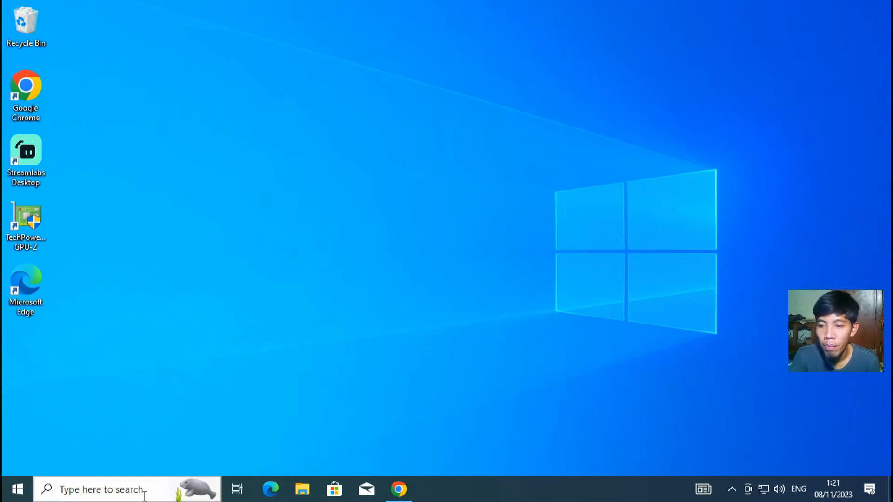
Step: Search 'hwin', launch HWiNFO64 as administrator via UAC, and start its system scan
click(144, 492)
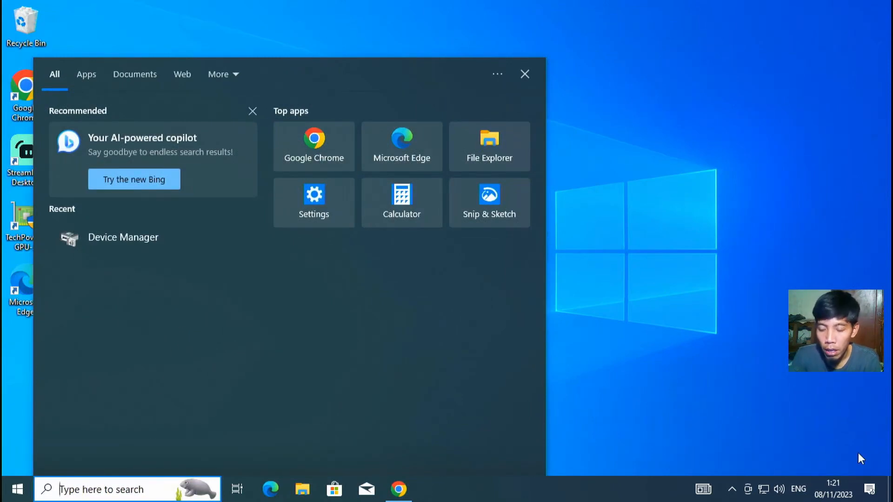
text(hwin)
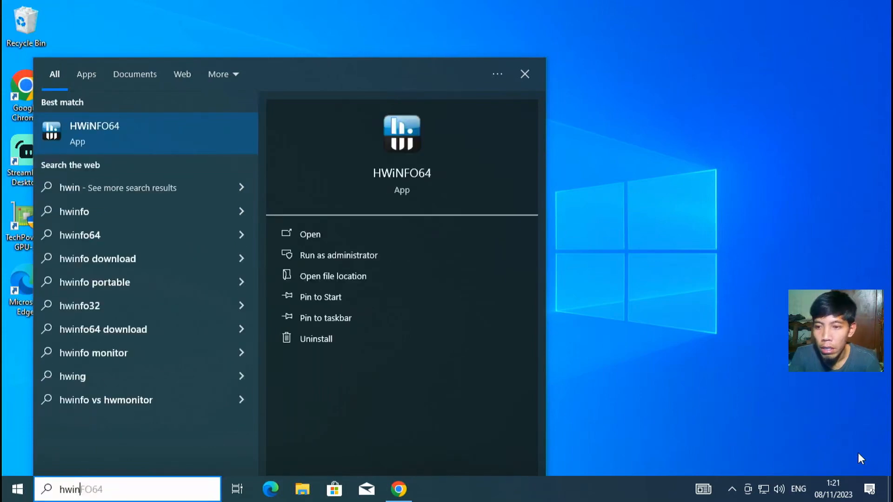
click(156, 137)
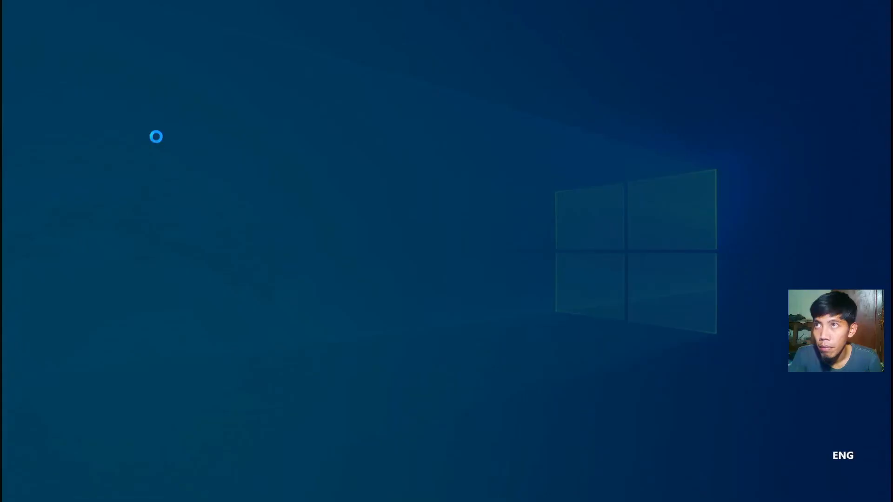
click(385, 336)
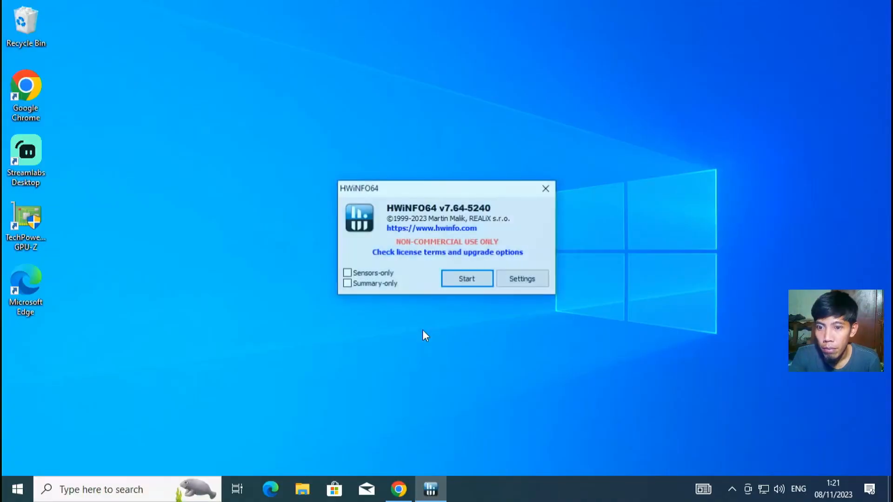
click(467, 278)
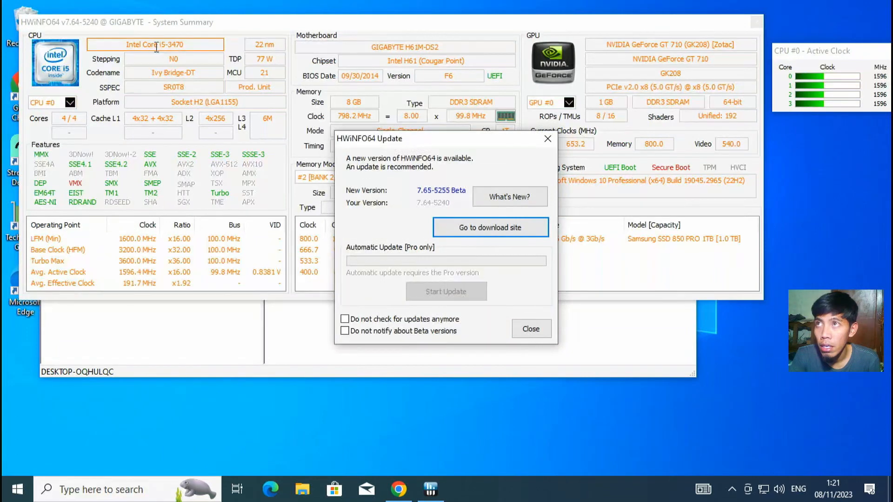
Step: Select the CPU i5-3470, codename Ivy Bridge-DT, motherboard GIGABYTE H61M-DS2 and GPU name
drag(157, 45, 187, 46)
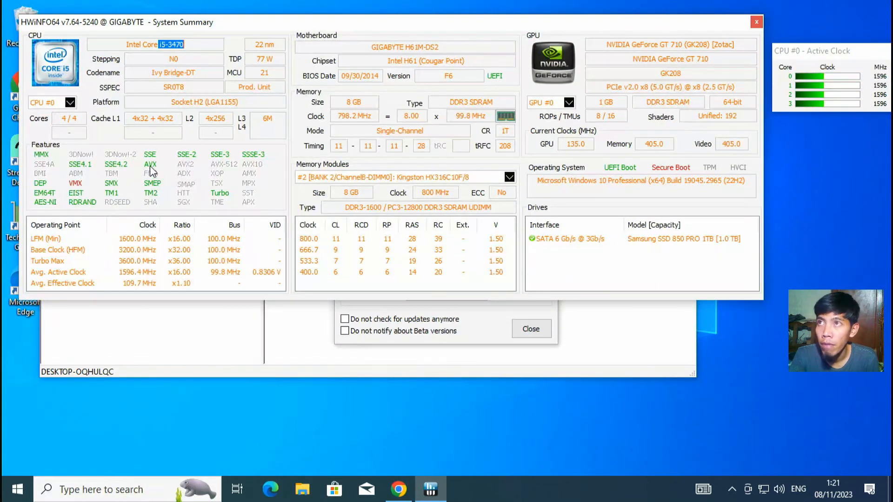
drag(152, 72, 218, 67)
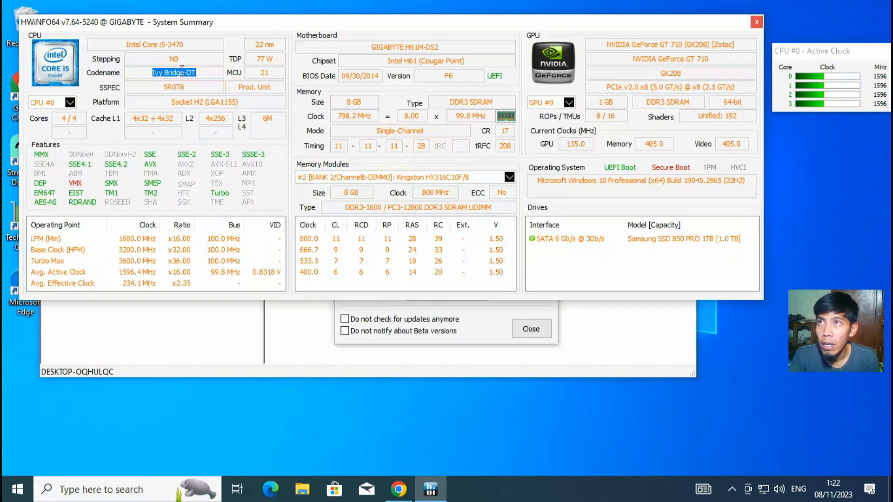
drag(363, 46, 444, 46)
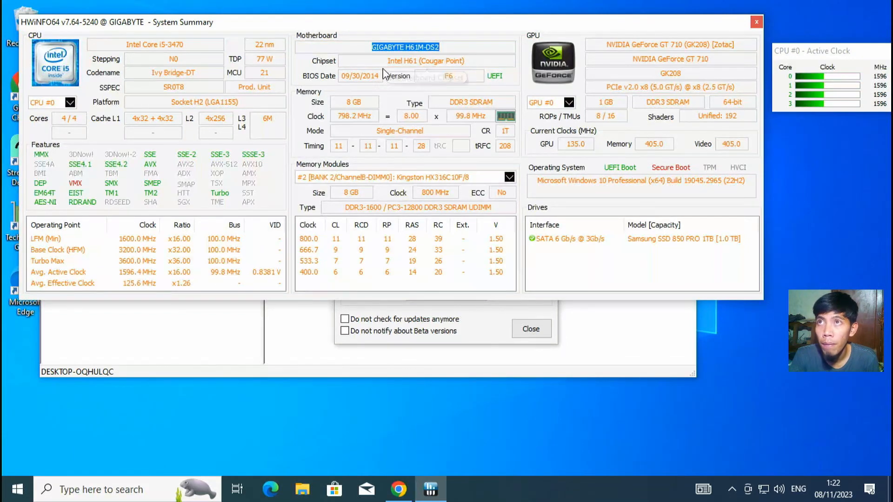
drag(606, 44, 744, 45)
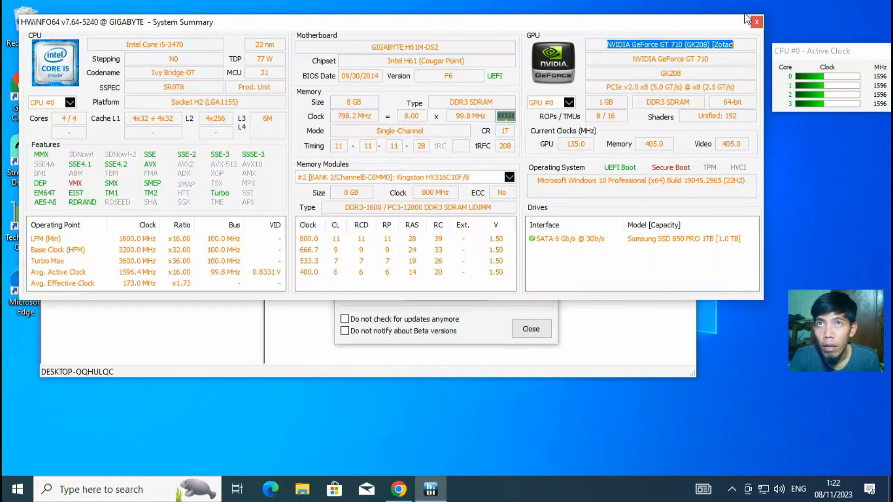
Step: Move the CPU clock window aside, close System Summary and dismiss the update notice
drag(804, 55, 735, 36)
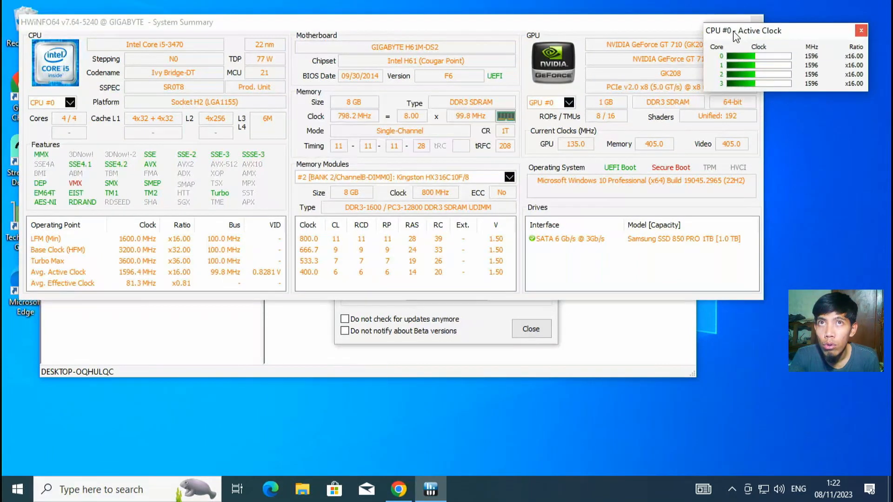
click(674, 26)
click(756, 22)
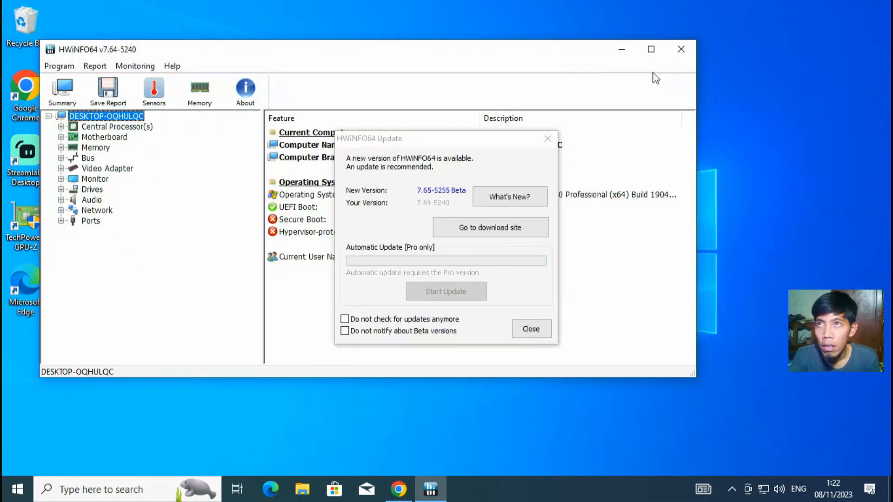
click(548, 140)
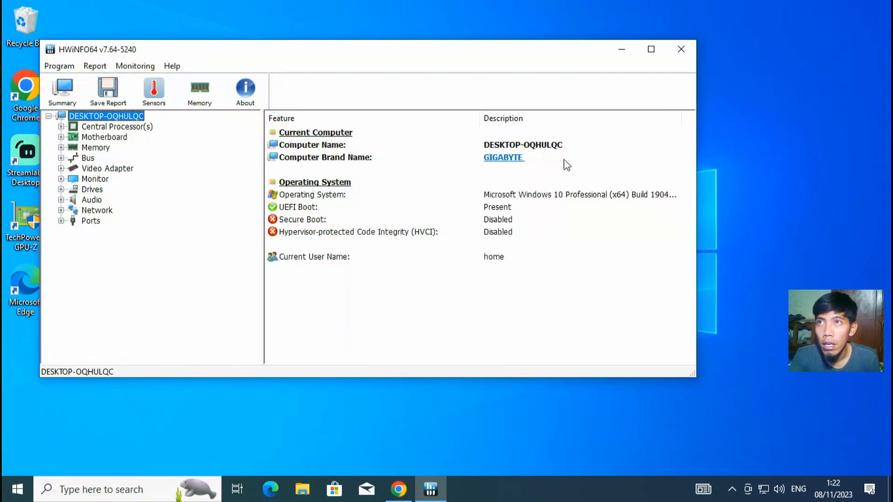
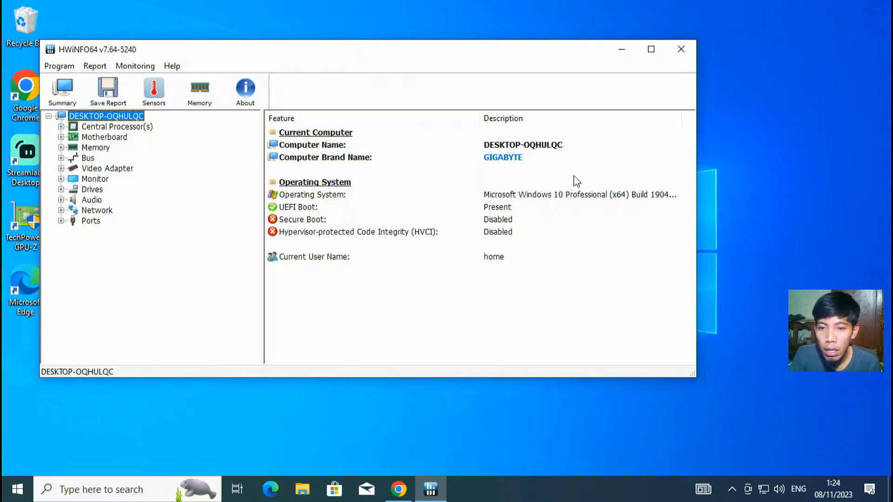
Step: Close HWiNFO64 and refresh the Windows desktop twice
click(681, 52)
right_click(319, 158)
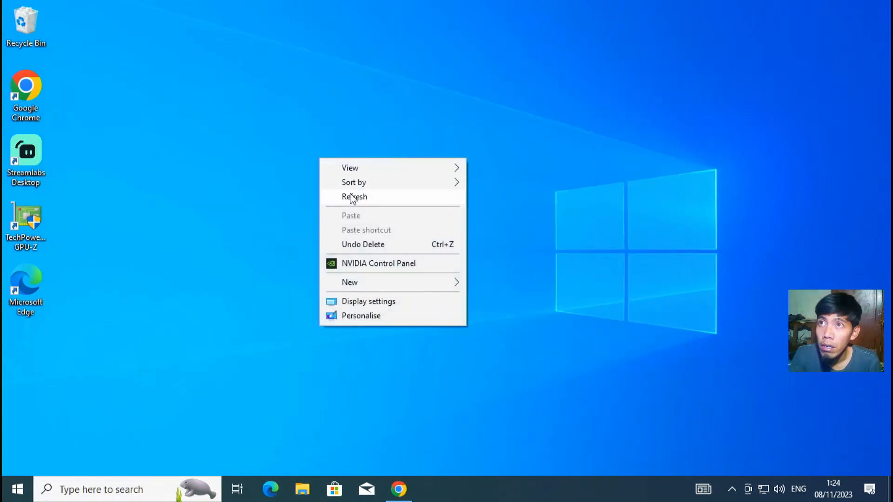
click(351, 197)
right_click(311, 163)
click(336, 207)
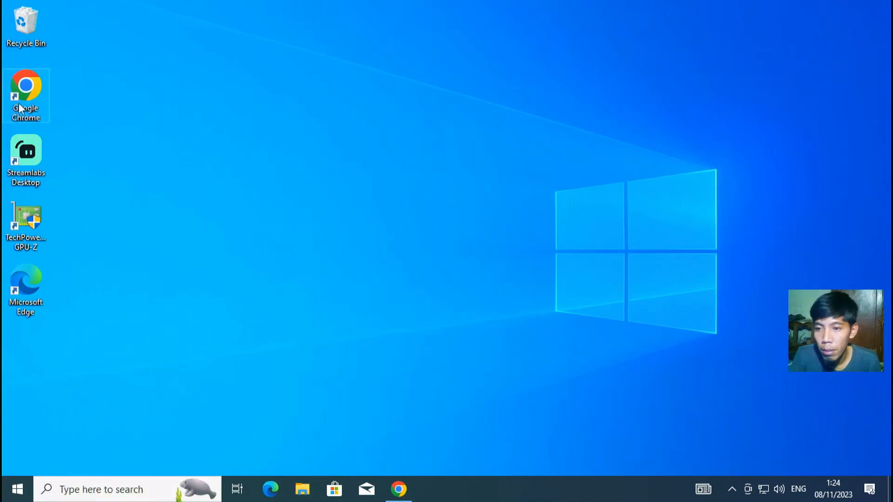
Step: Launch Chrome, search Google for 'olarila' and open the Olarila.com homepage
double_click(27, 85)
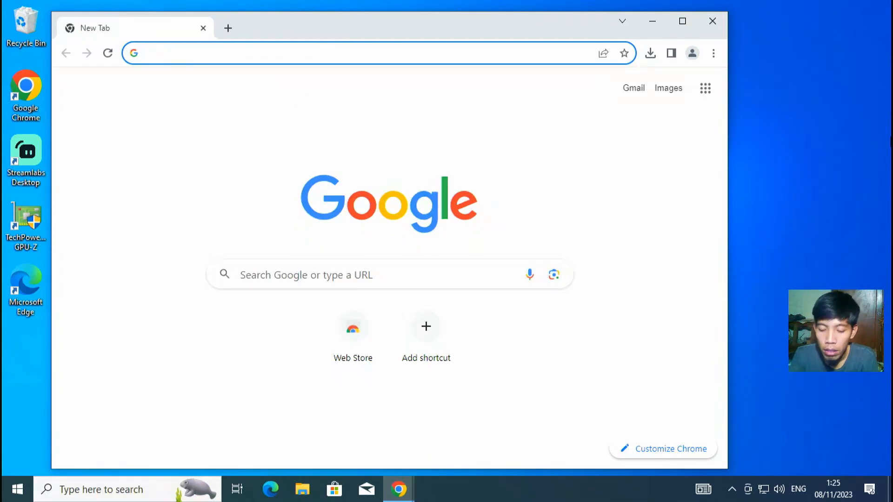
text(o)
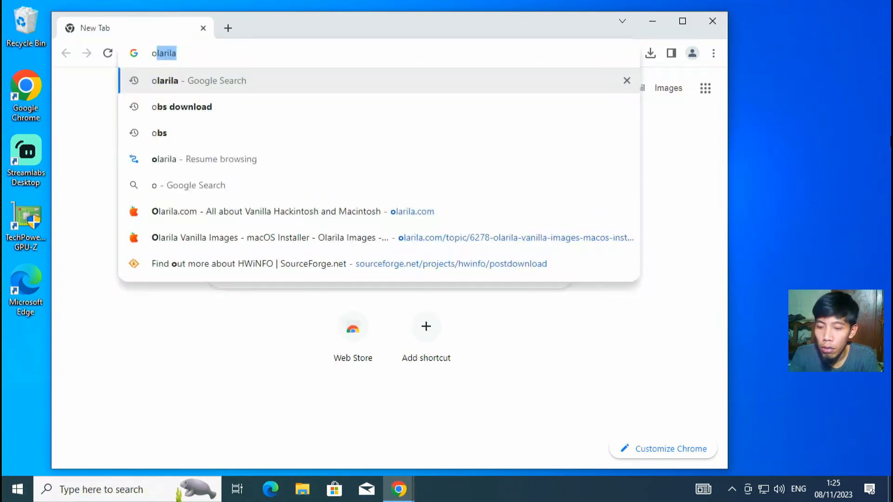
text(l)
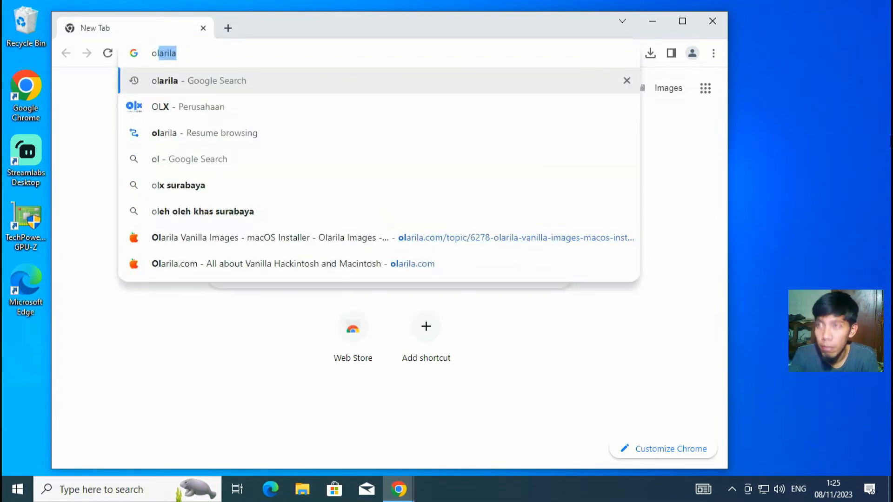
text(arila)
key(BackSpace)
text(i)
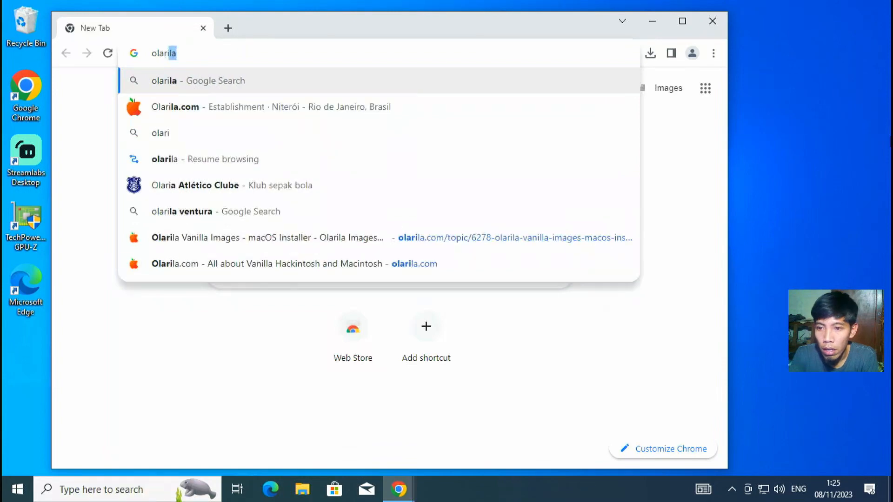
text(la)
key(Return)
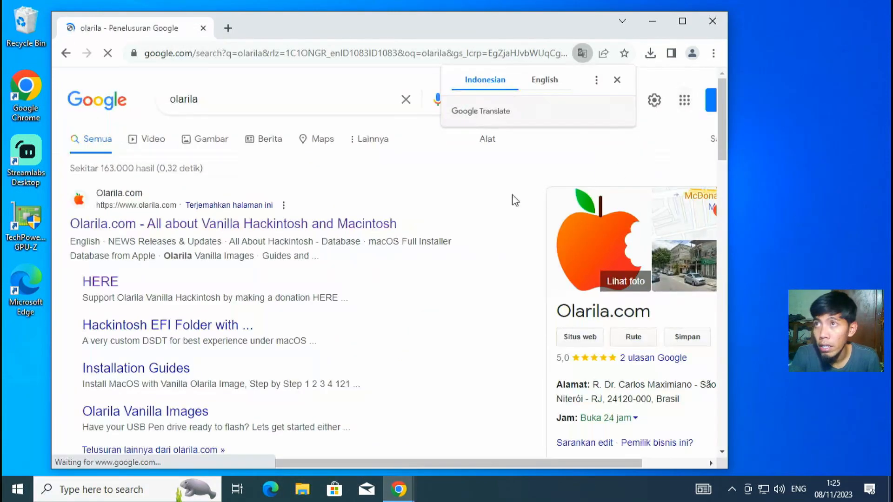
click(281, 227)
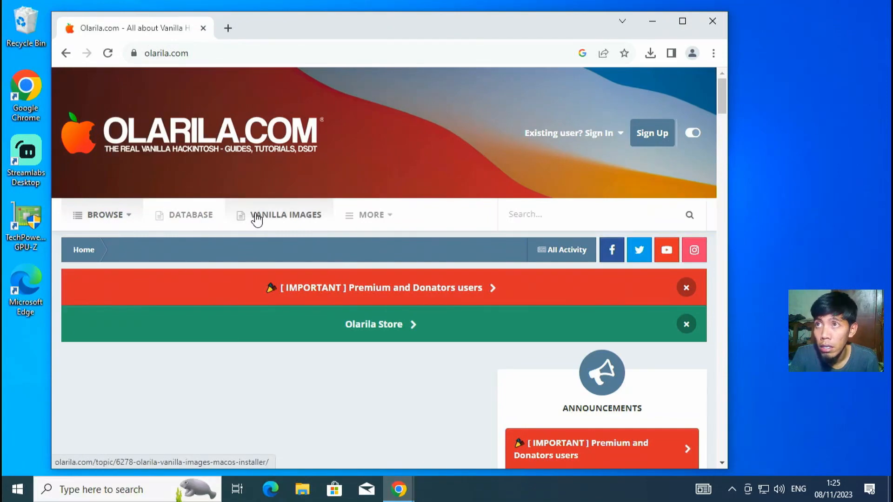
Step: Open the Vanilla Images macOS installer topic, dismissing the ad, and scroll to the Sonoma links
click(269, 216)
scroll(227, 187, down, 5)
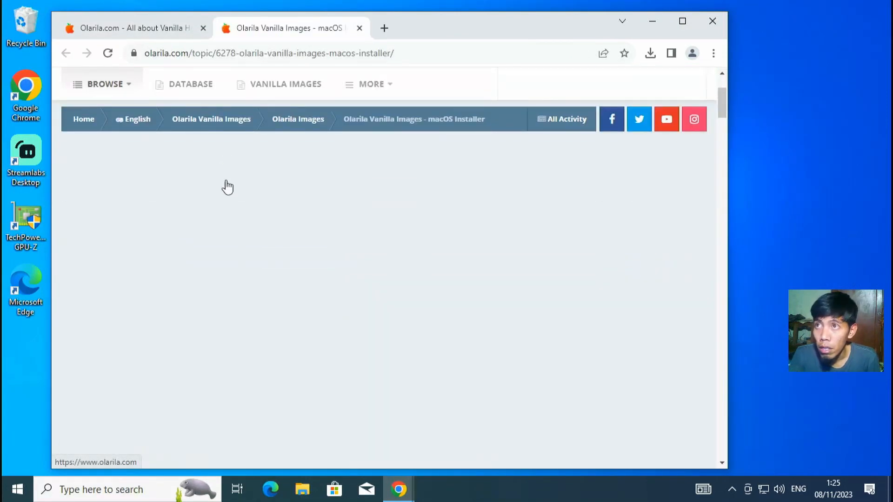
scroll(306, 242, down, 9)
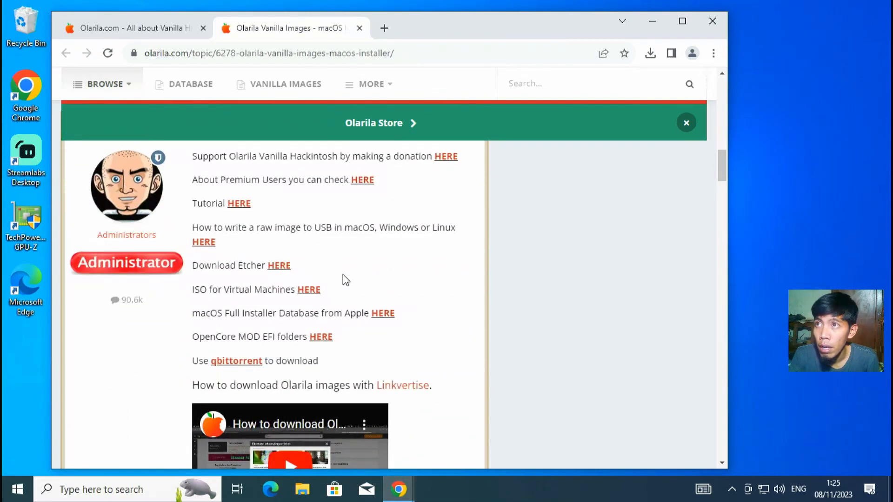
scroll(291, 216, up, 8)
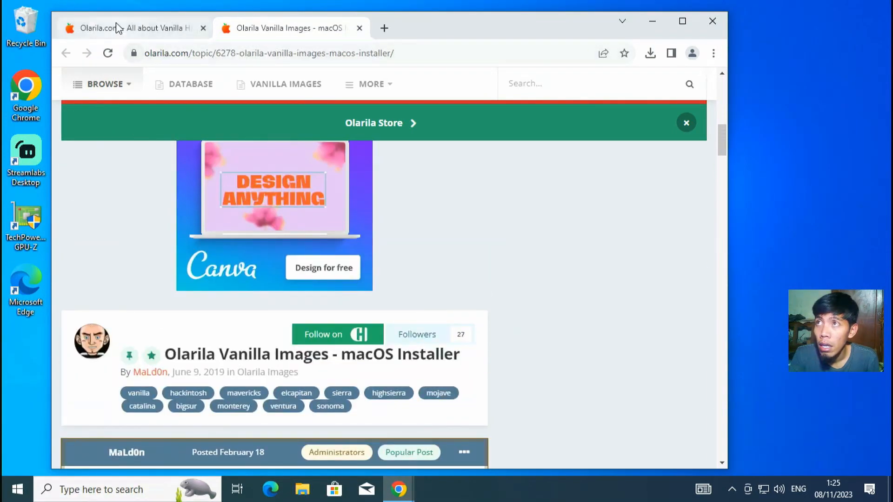
click(126, 28)
click(538, 179)
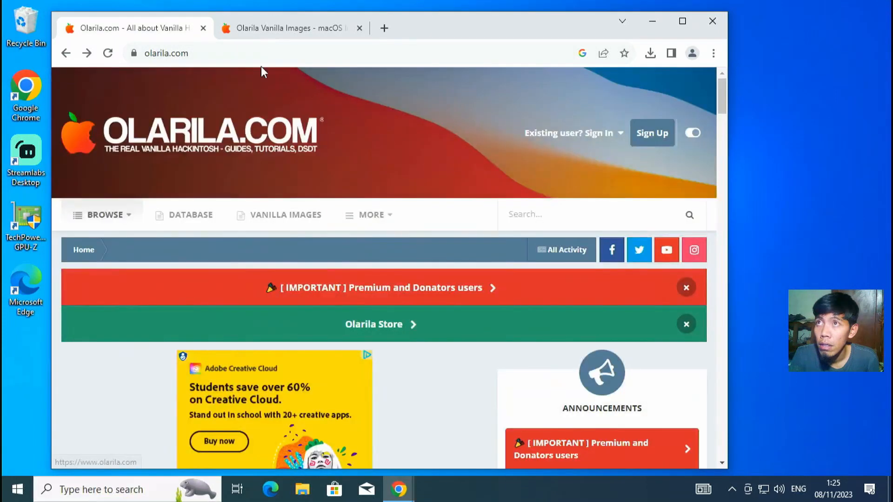
click(359, 29)
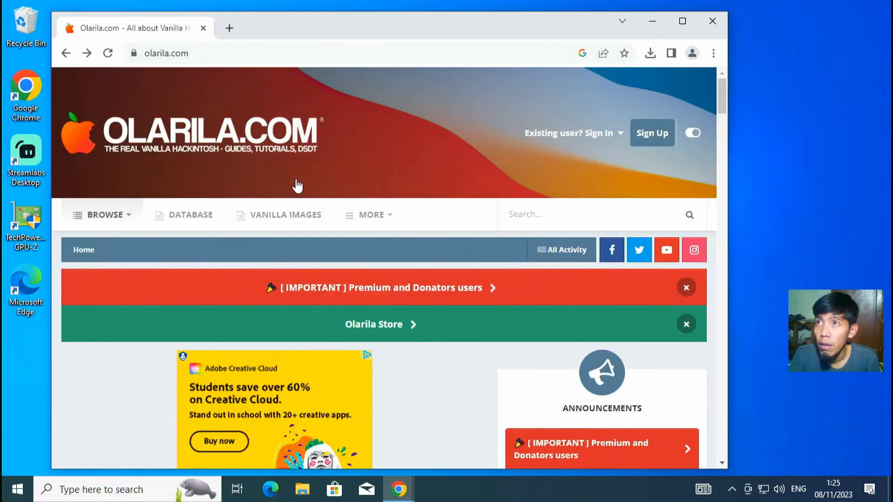
click(281, 215)
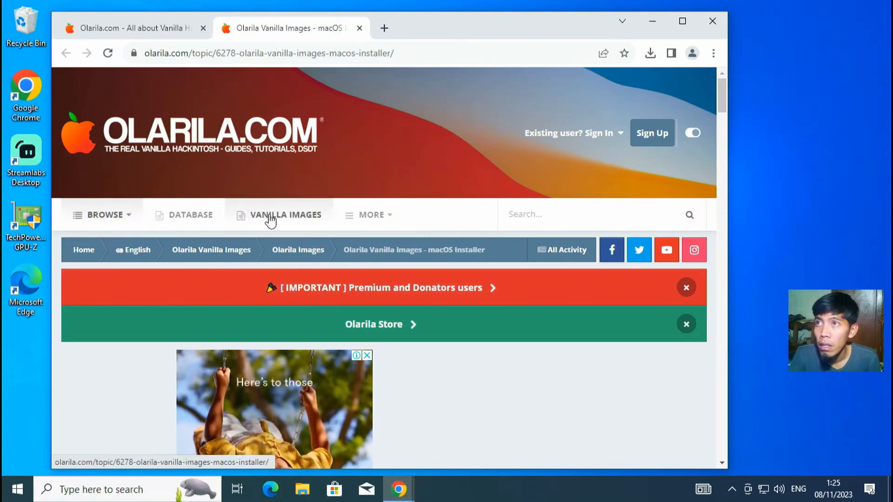
scroll(269, 224, down, 10)
scroll(281, 253, down, 4)
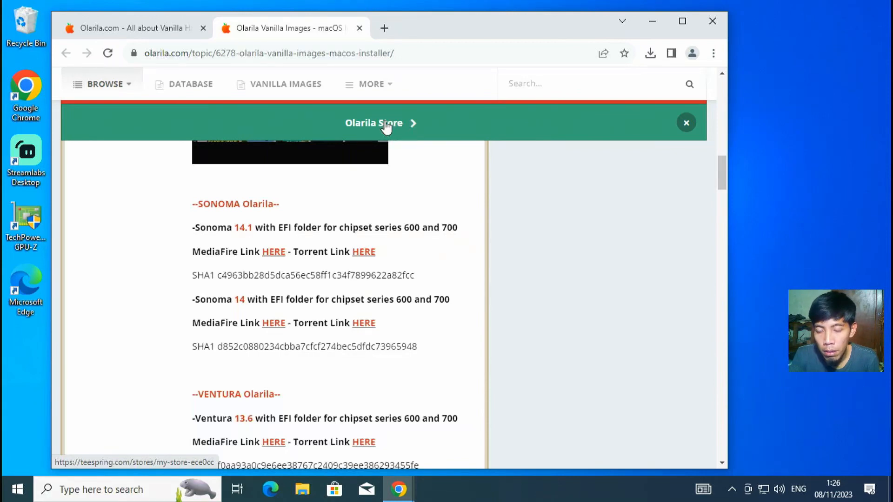
click(384, 29)
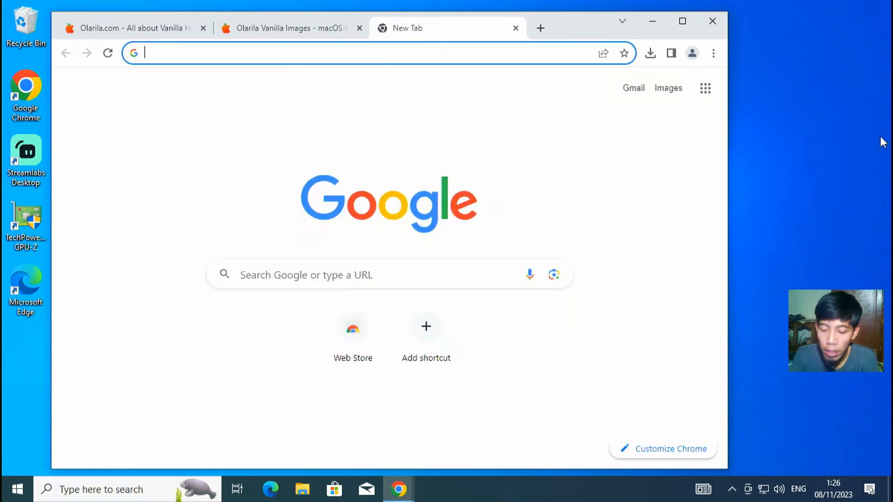
Step: Search 'balena etcher', open etcher.balena.io's Download Etcher section and reject cookies
text(balena et)
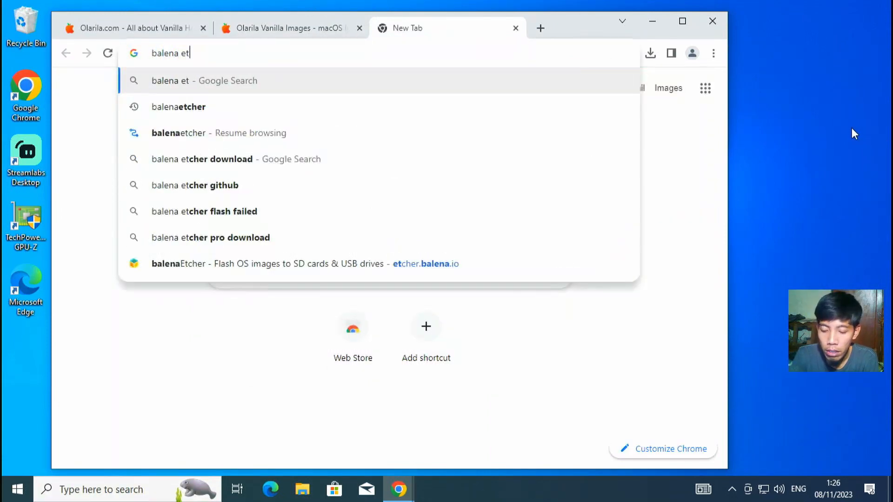
text(cher)
key(Return)
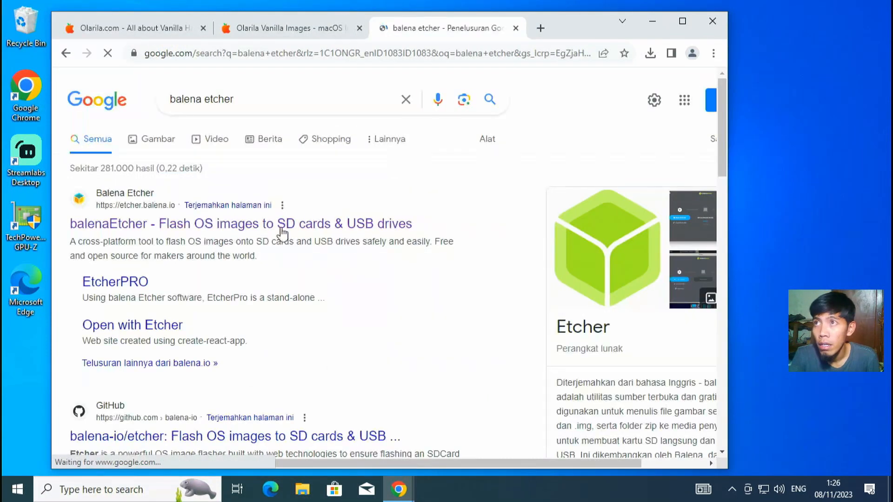
click(282, 228)
scroll(345, 359, down, 10)
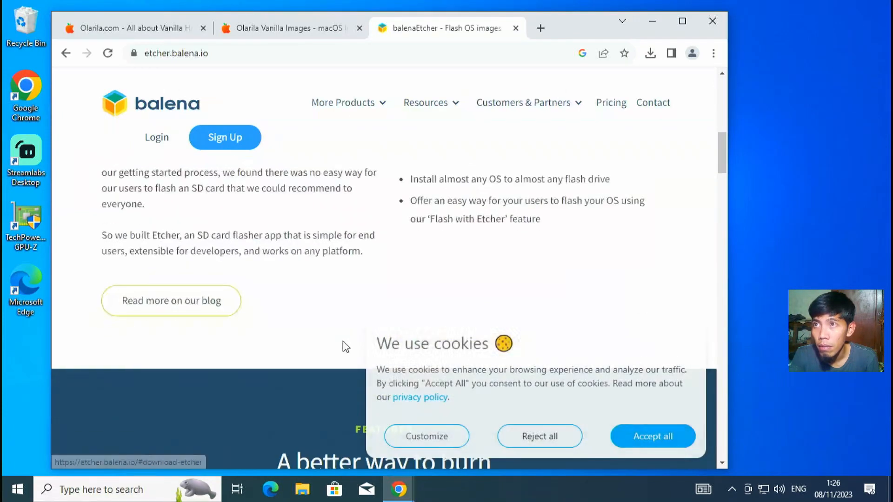
scroll(345, 348, down, 10)
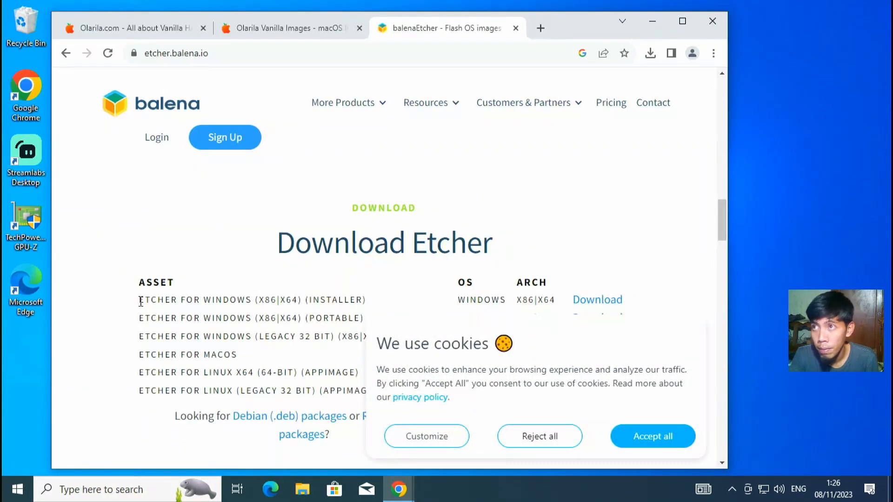
drag(141, 301, 637, 300)
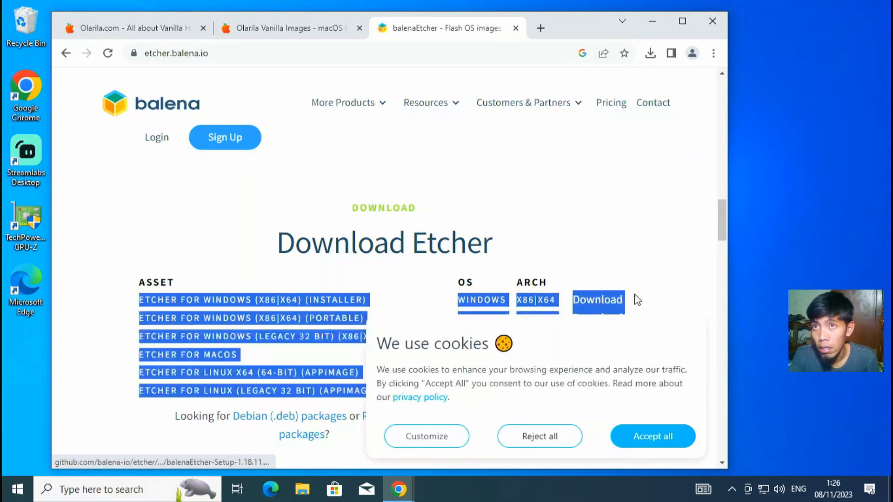
click(376, 246)
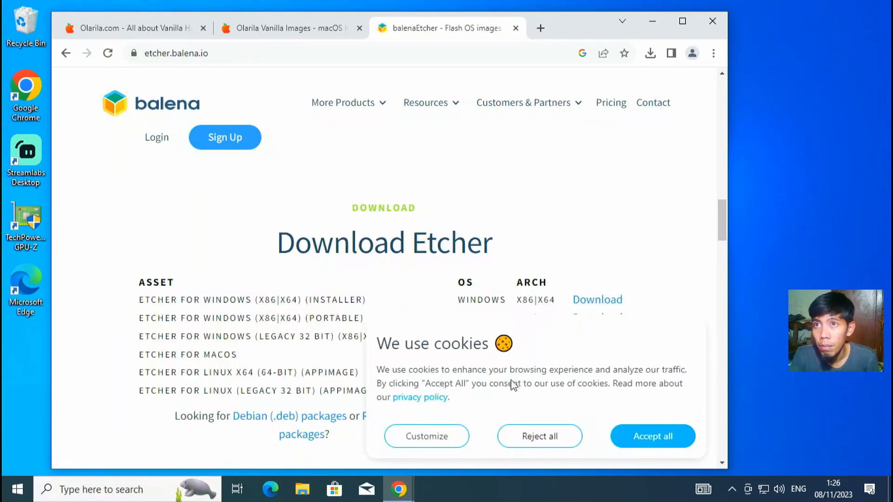
click(541, 438)
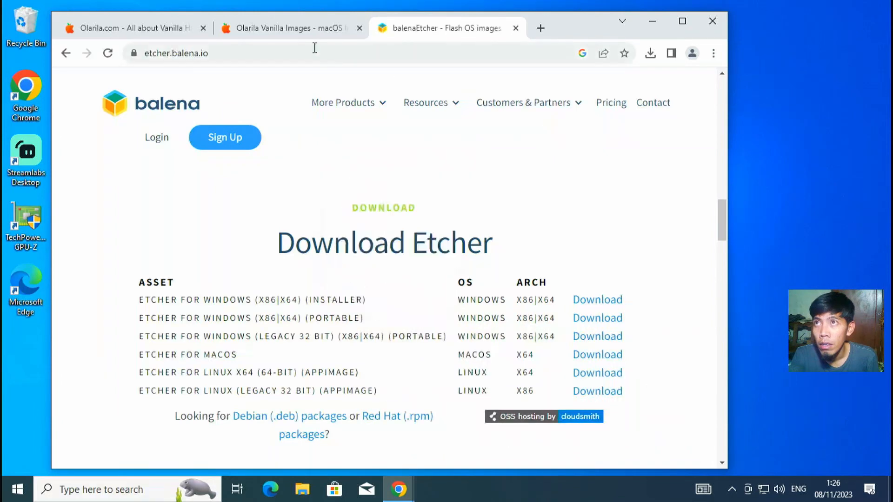
click(305, 37)
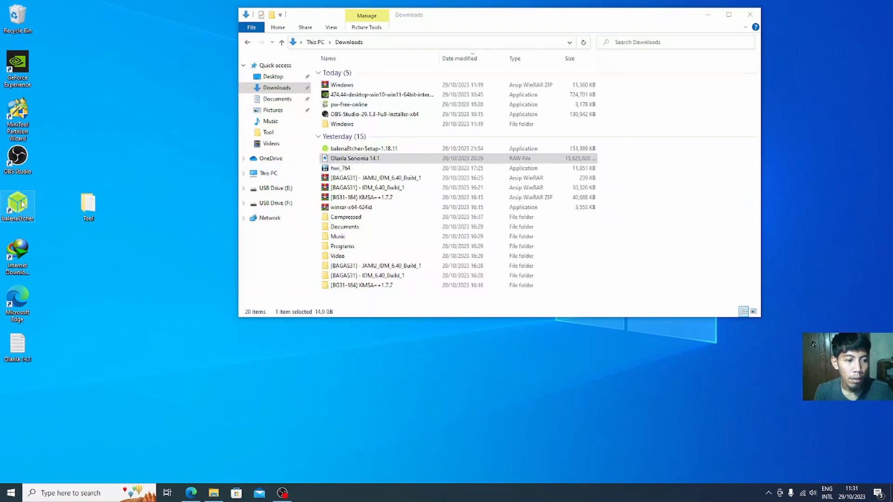
Step: Launch balenaEtcher and load the Olarila Sonoma 14.1 image from Downloads
click(22, 205)
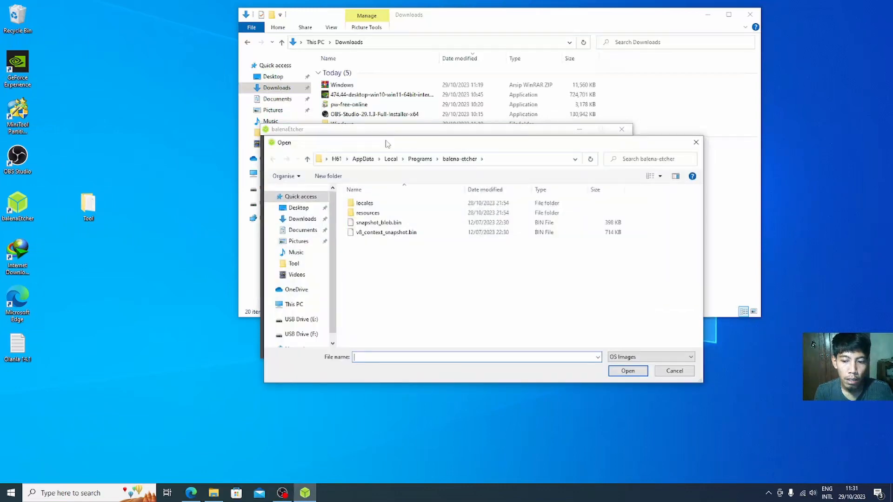
drag(386, 143, 315, 196)
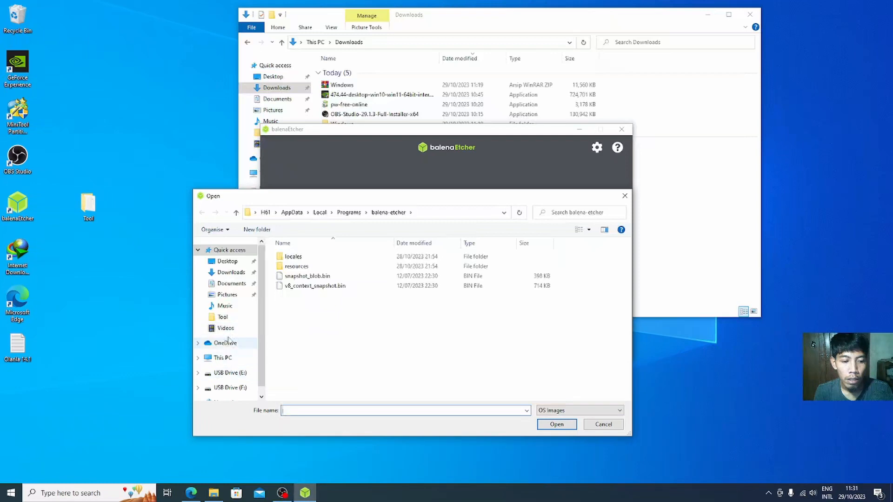
click(231, 272)
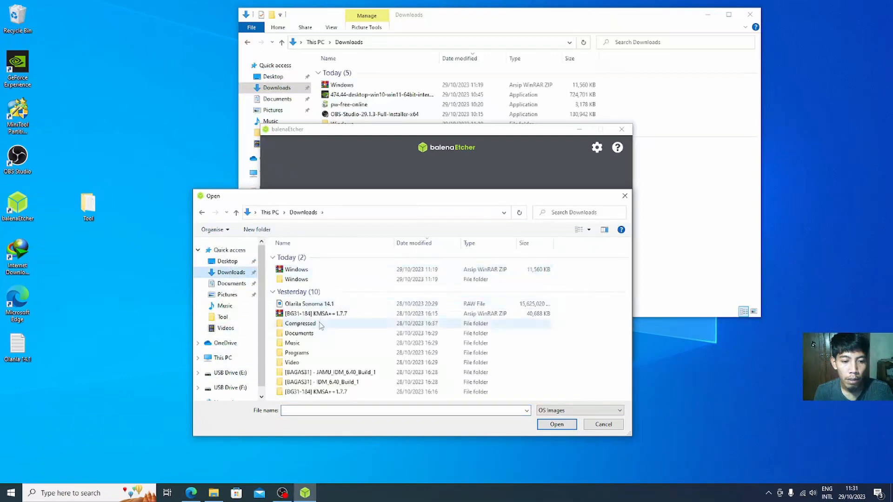
click(321, 306)
click(545, 426)
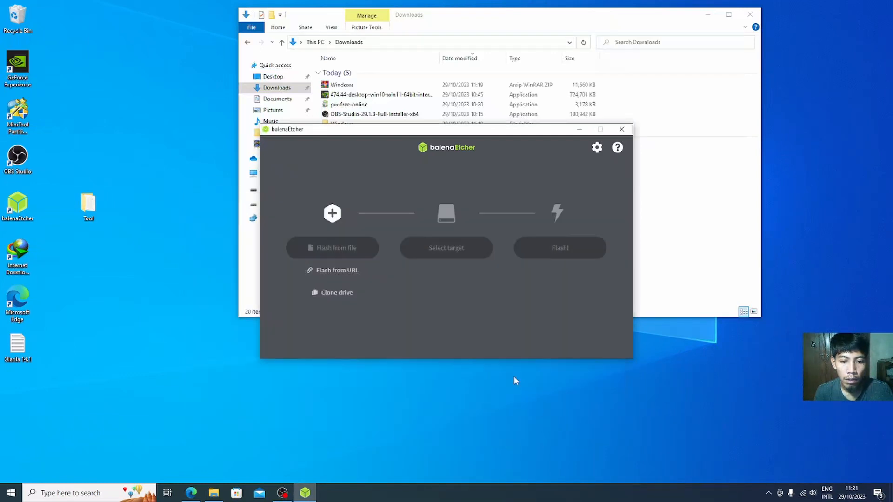
Step: Target the SanDisk USB drive, flash the image, and skip validation
click(423, 255)
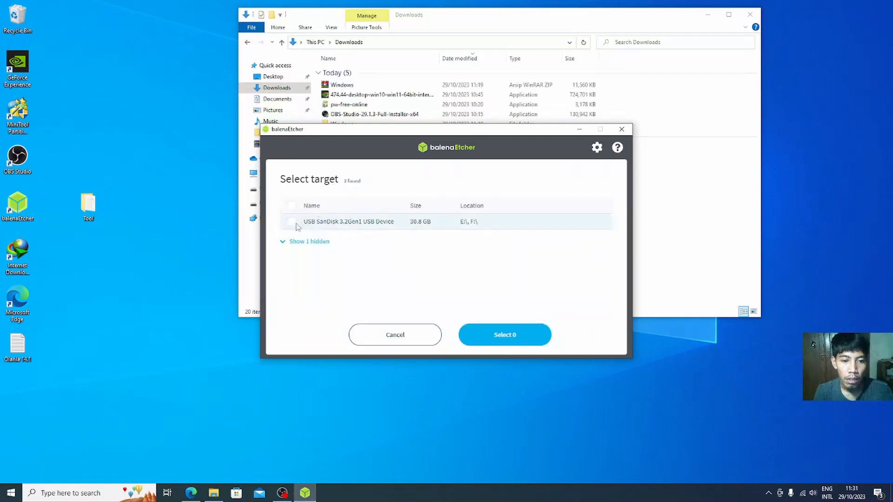
click(291, 221)
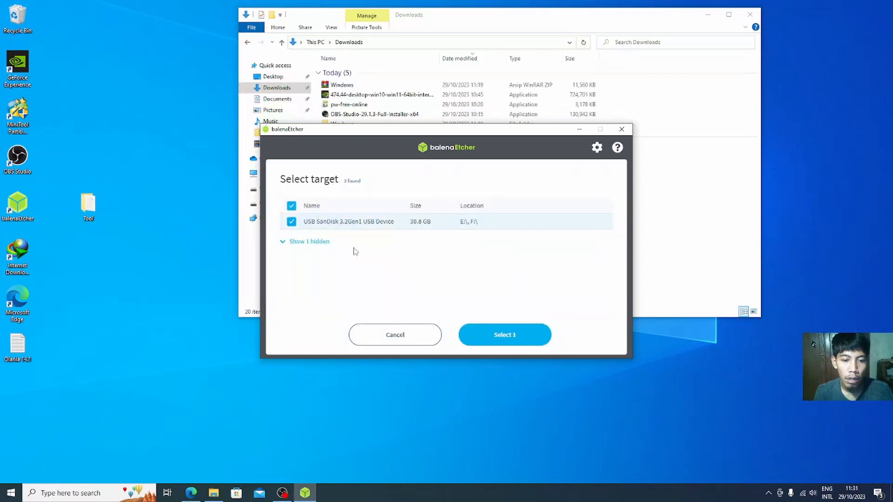
click(506, 336)
click(561, 247)
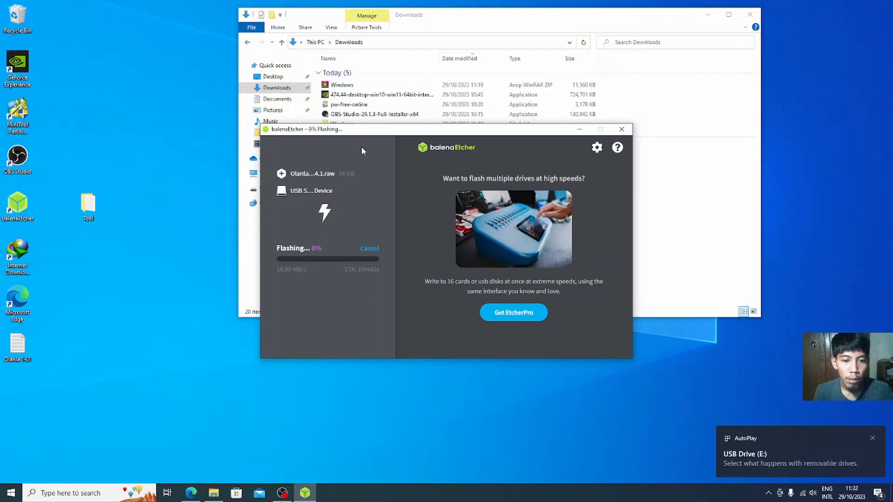
drag(365, 134, 165, 147)
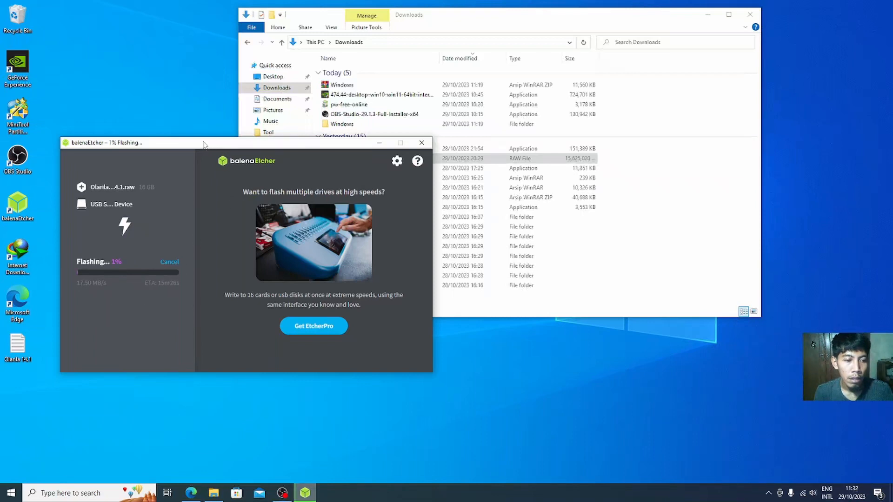
drag(203, 144, 207, 59)
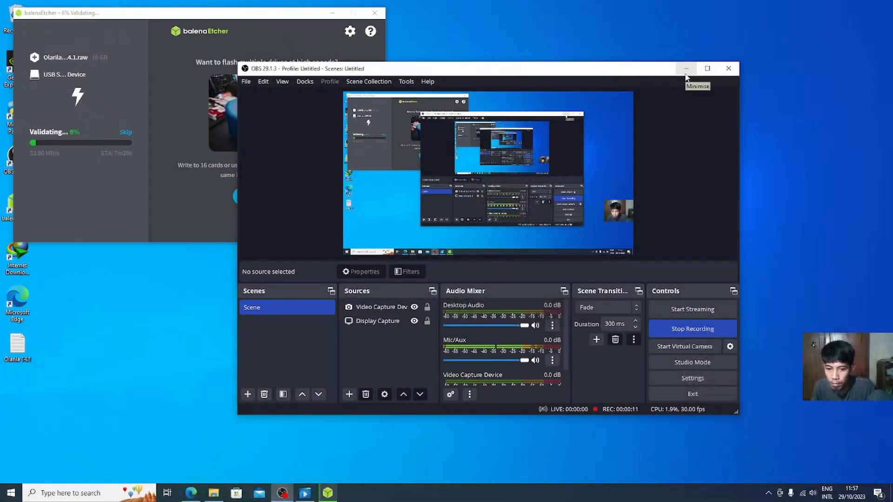
click(686, 72)
drag(156, 17, 285, 57)
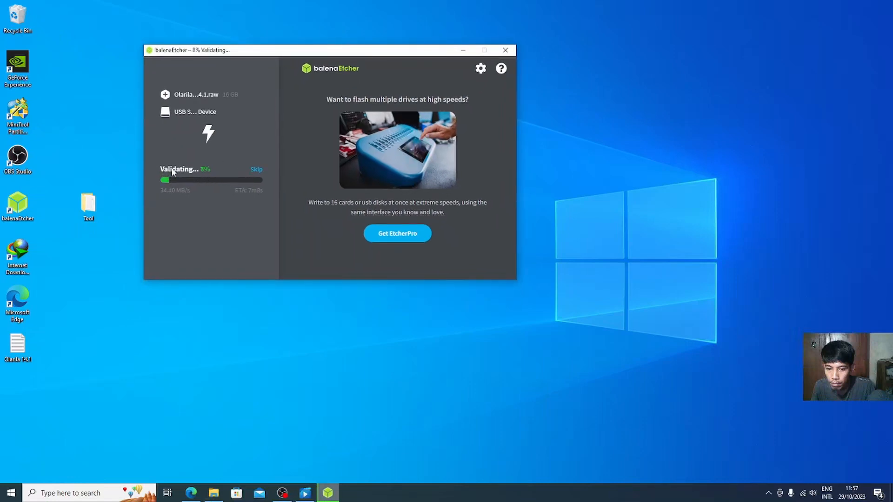
click(257, 171)
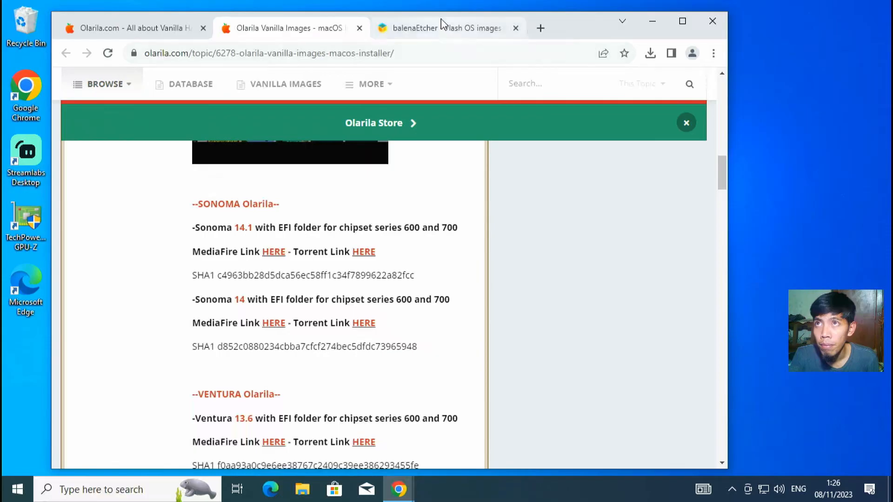
Step: Close Etcher and the Olarila browser window, then reopen Chrome's download history
click(446, 28)
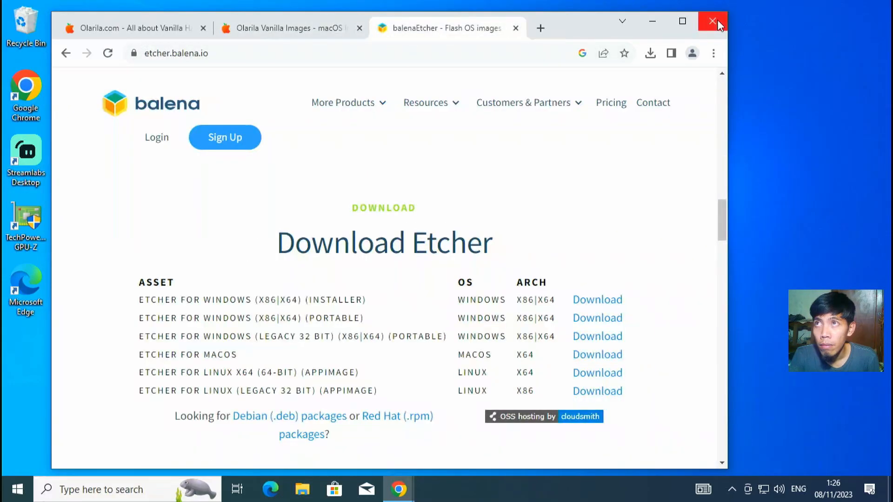
click(144, 27)
click(235, 25)
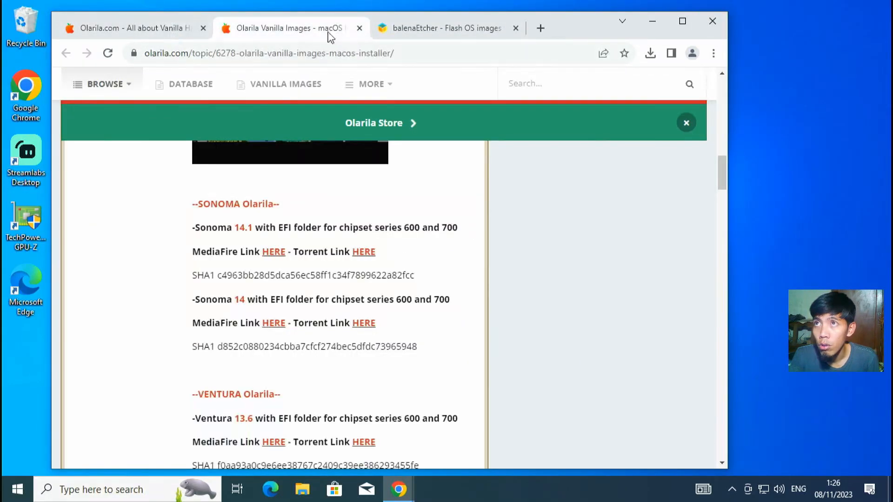
click(713, 21)
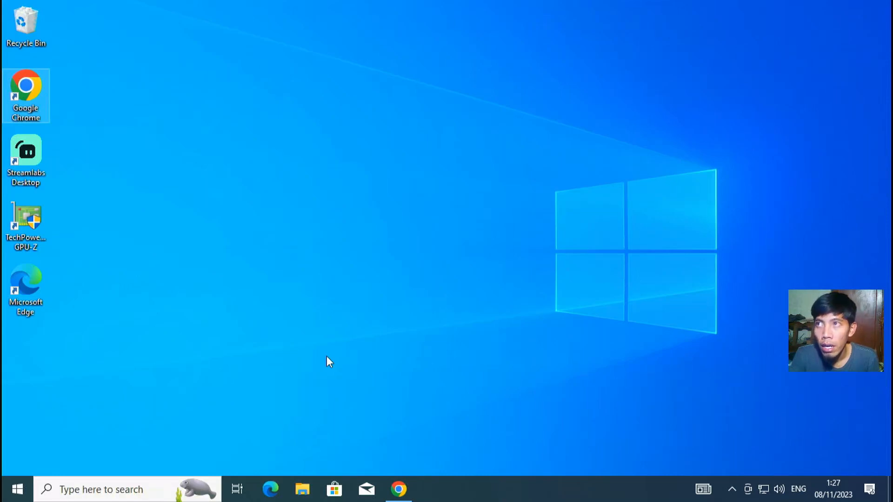
click(398, 489)
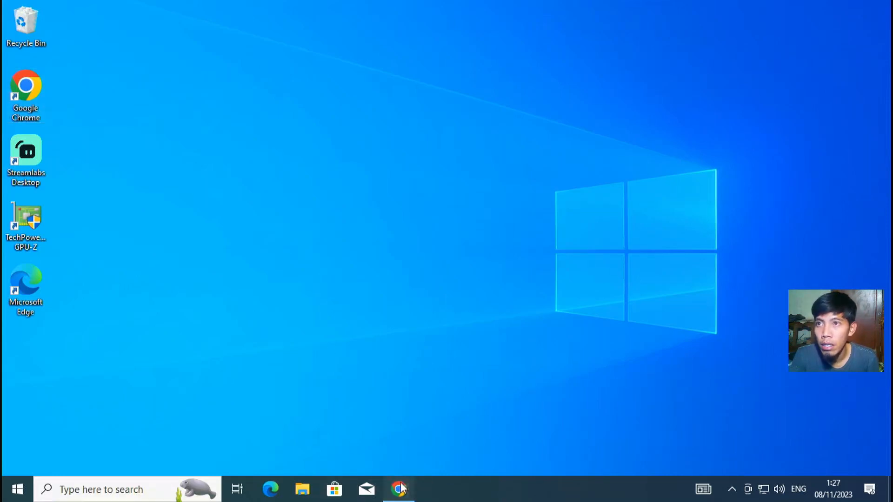
click(814, 35)
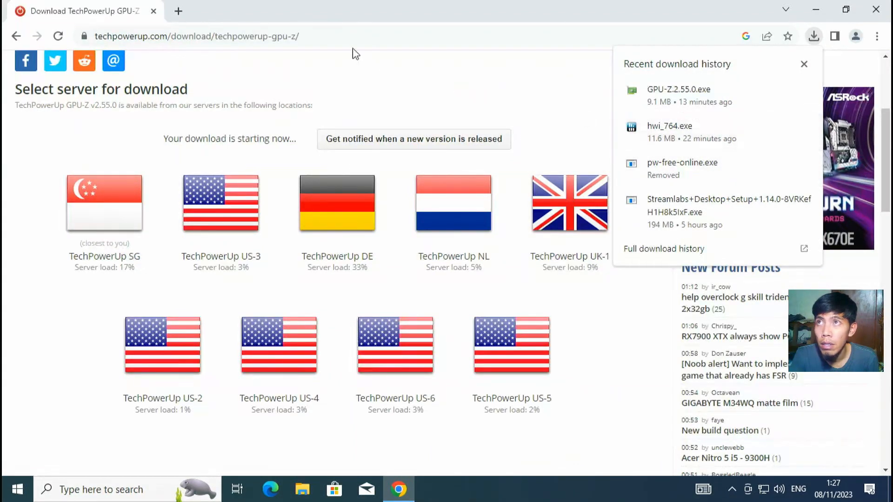
Step: Search 'minitool', download Partition Wizard Free Edition and run pw-free-online.exe, allowing UAC
click(412, 41)
text(minitool)
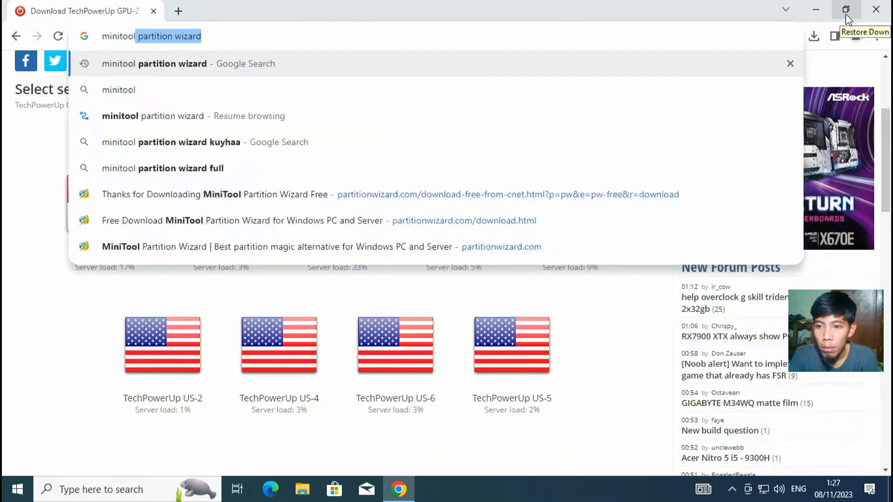
key(Return)
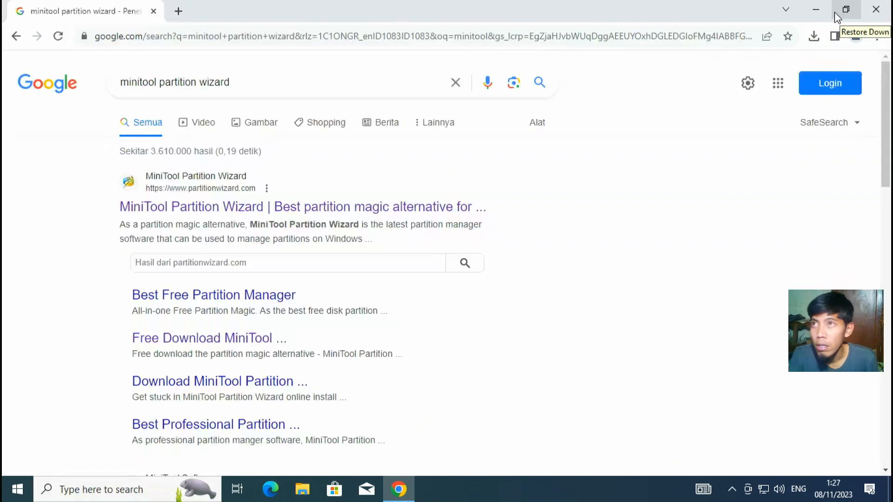
click(256, 207)
mouse_move(805, 96)
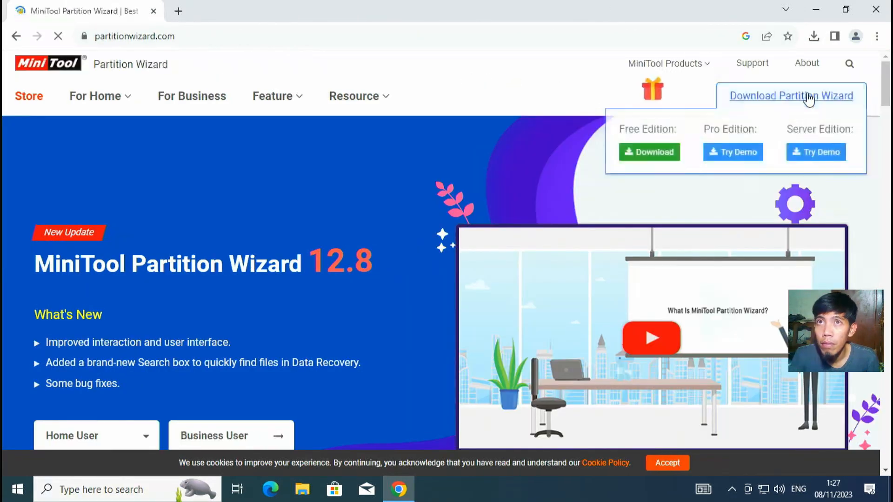
click(672, 155)
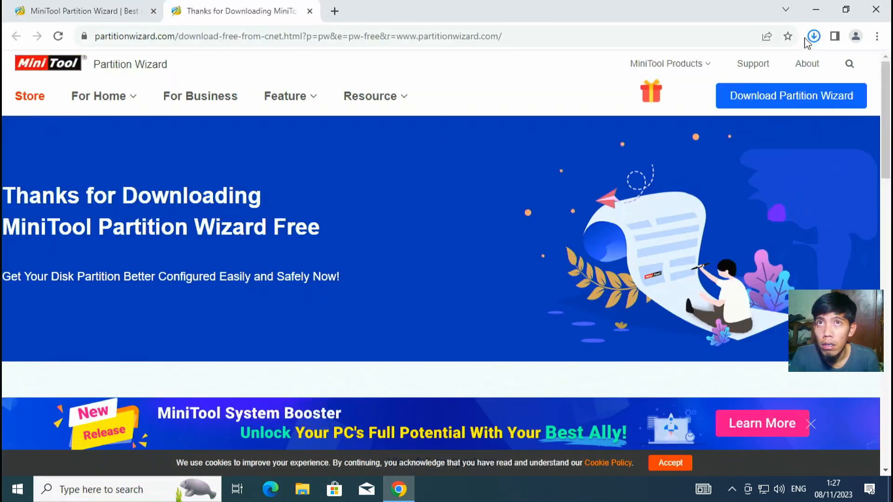
click(691, 68)
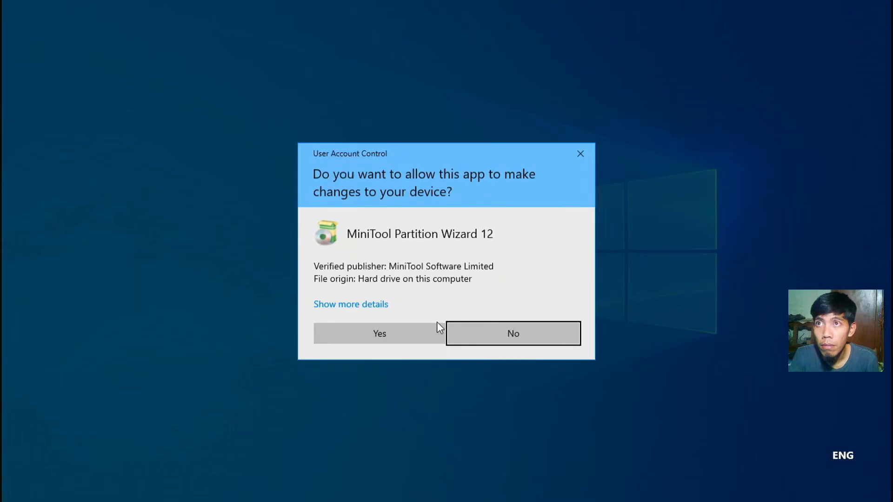
click(413, 332)
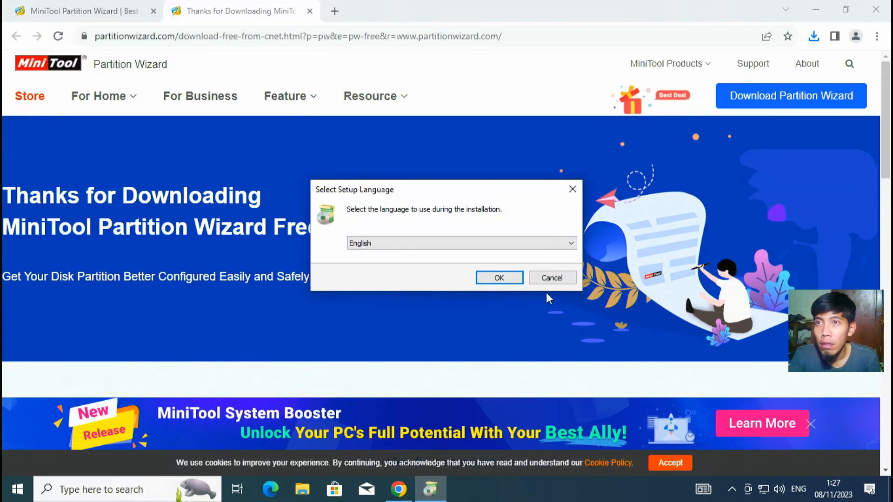
Step: Install MiniTool Partition Wizard Free in English into the default folder and launch it
click(496, 279)
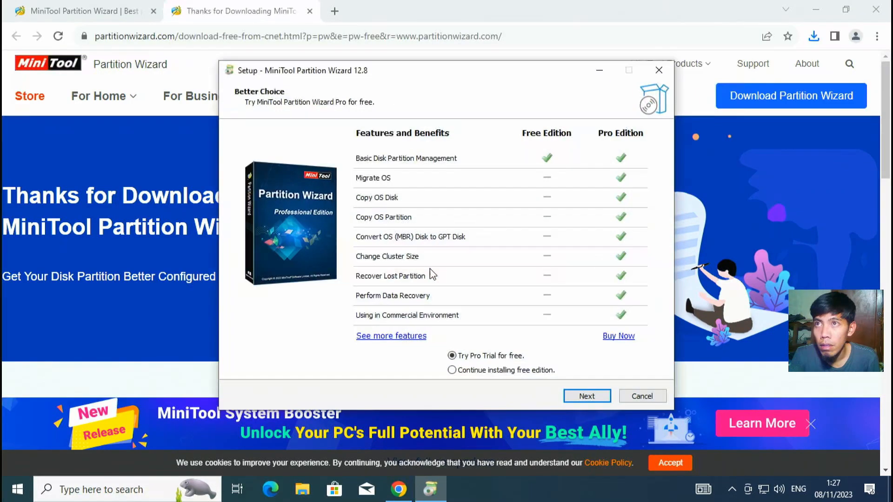
click(493, 371)
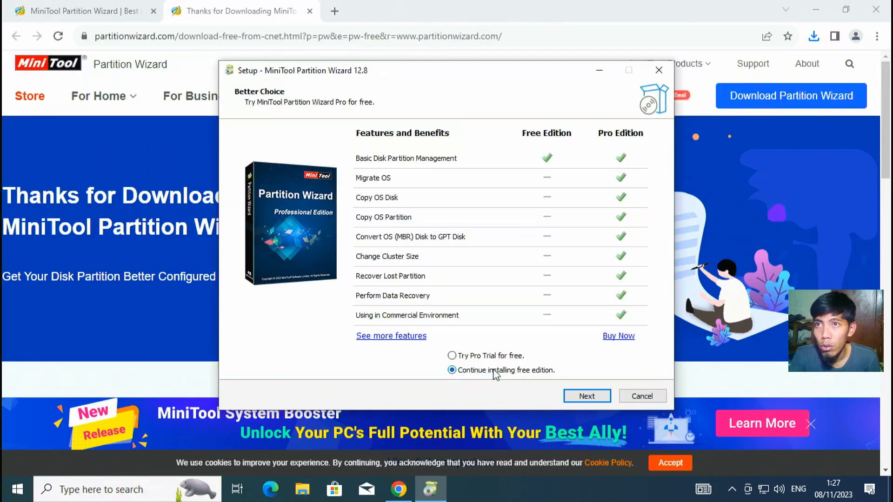
click(580, 394)
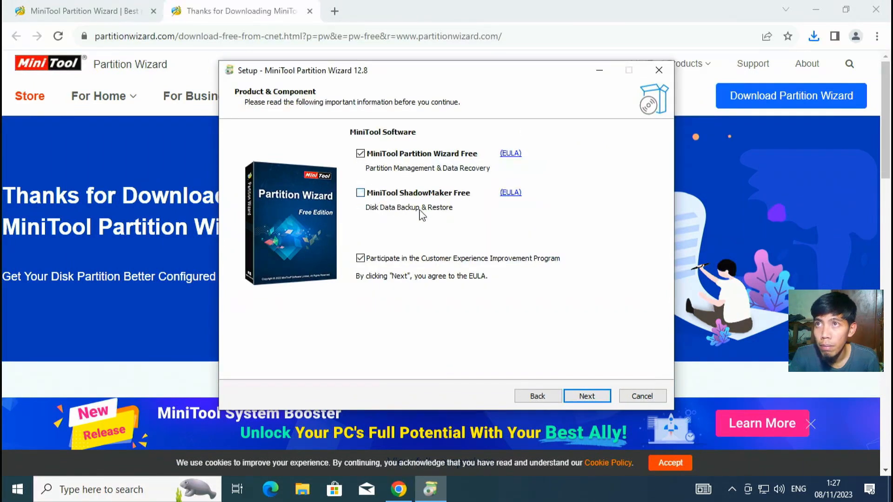
click(579, 397)
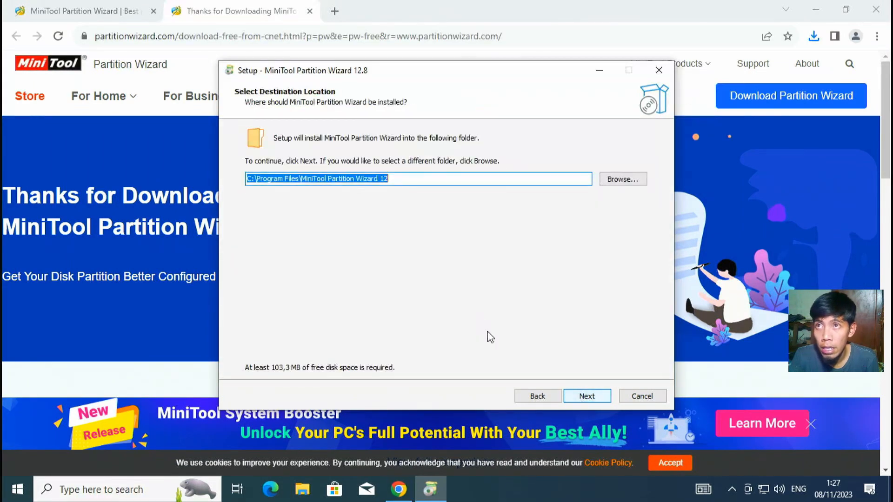
click(582, 396)
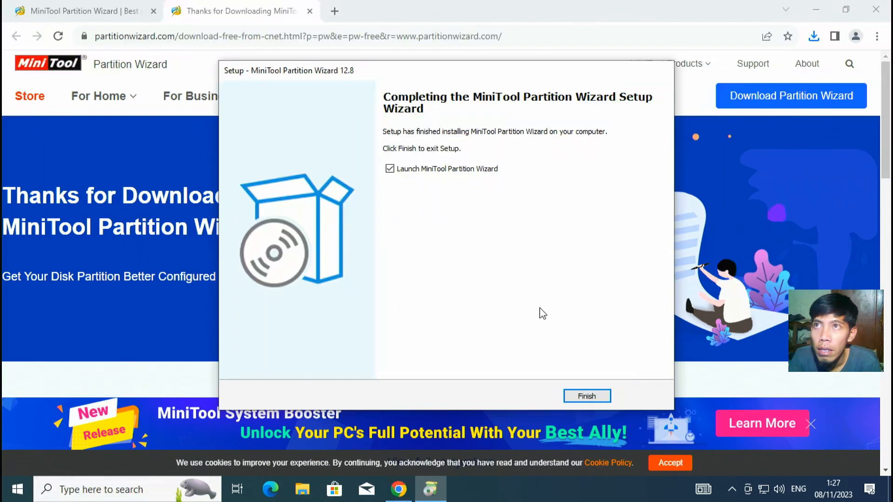
click(587, 397)
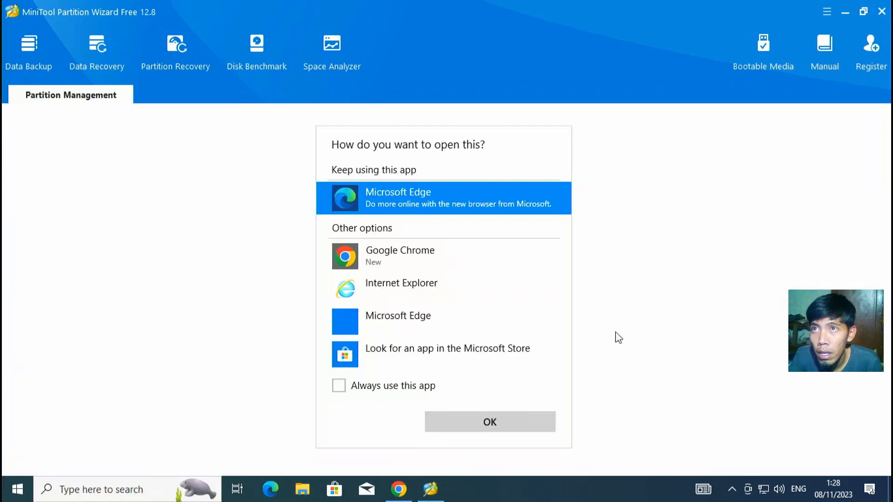
click(618, 337)
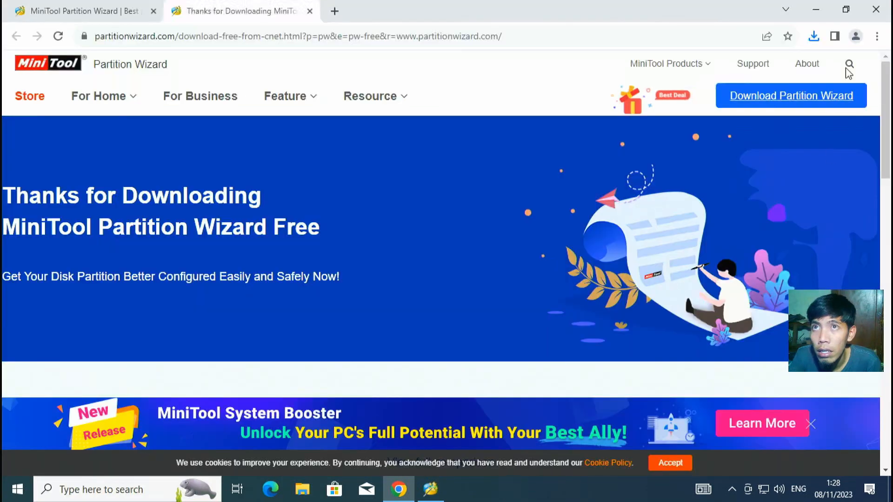
click(817, 9)
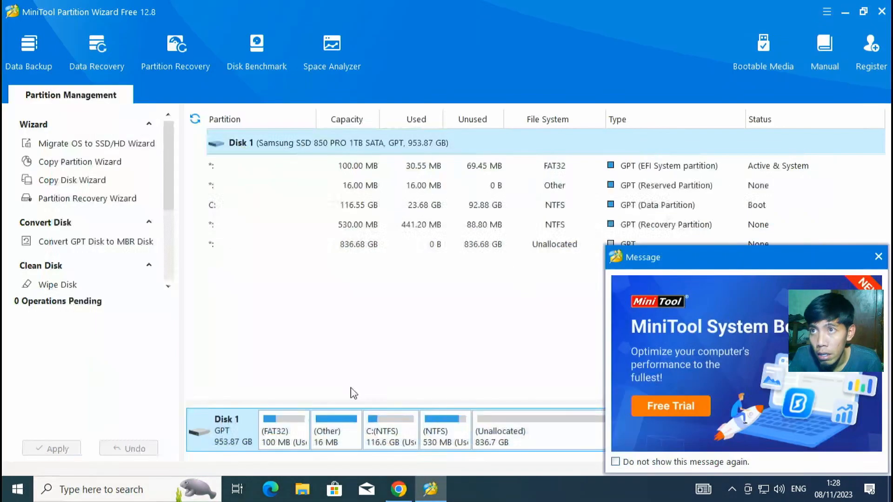
Step: Dismiss the promo, enlarge the disk map, and select Disk 2's 200 MB EFI FAT32 partition
click(878, 255)
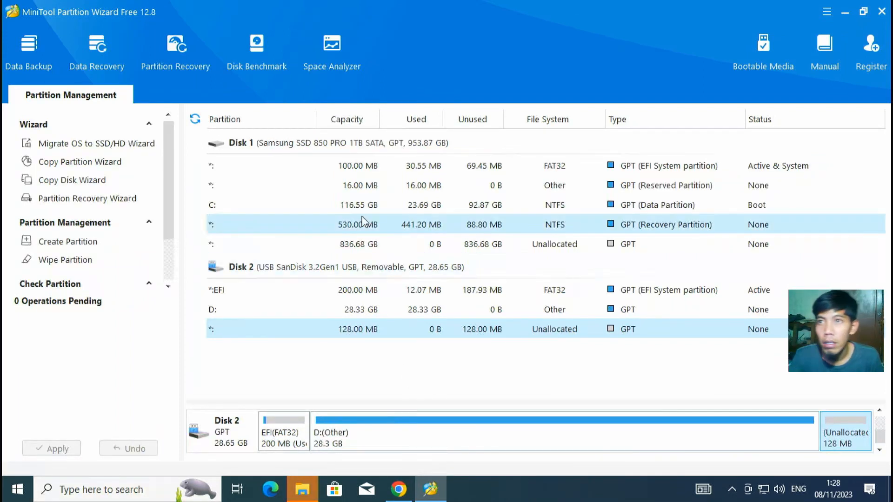
scroll(295, 437, up, 1)
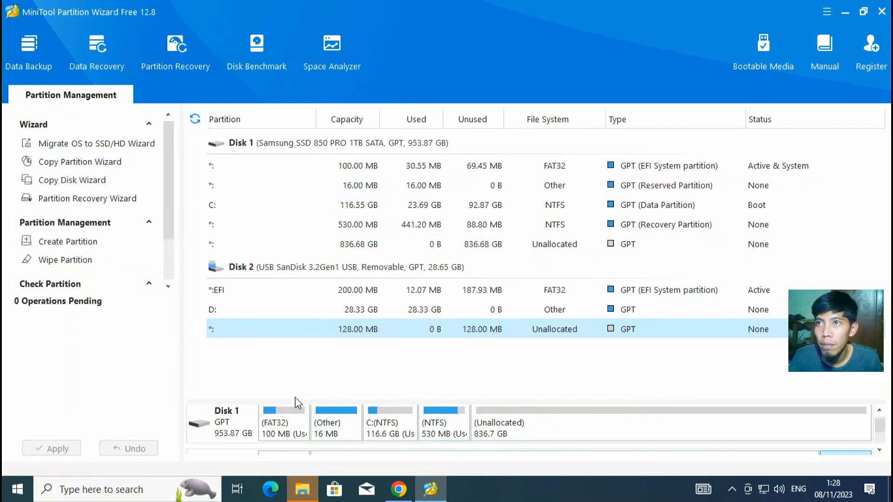
drag(300, 402, 308, 314)
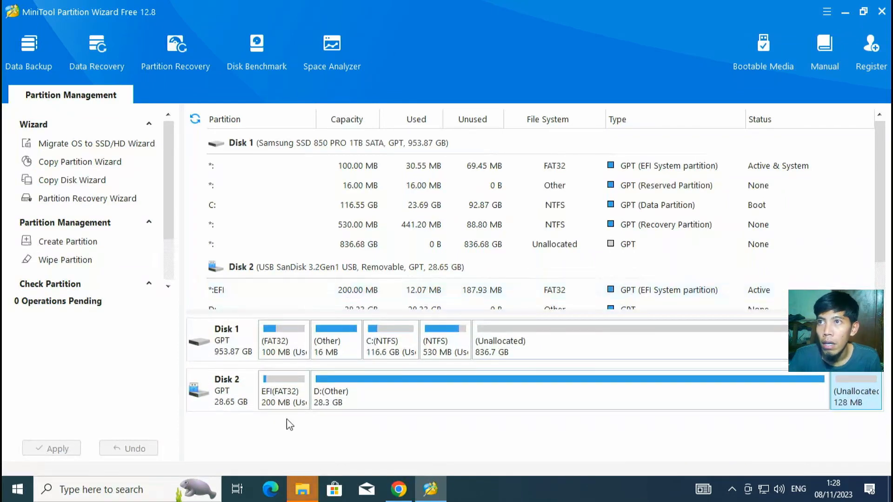
click(217, 397)
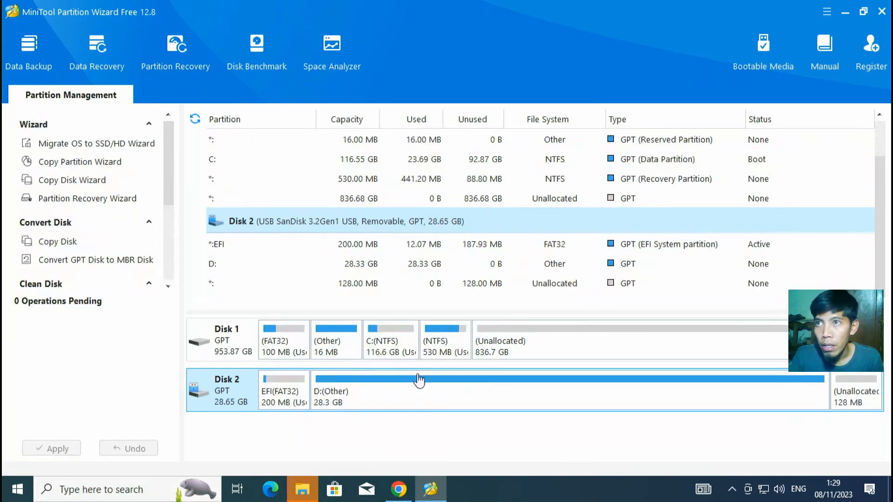
click(302, 395)
click(329, 383)
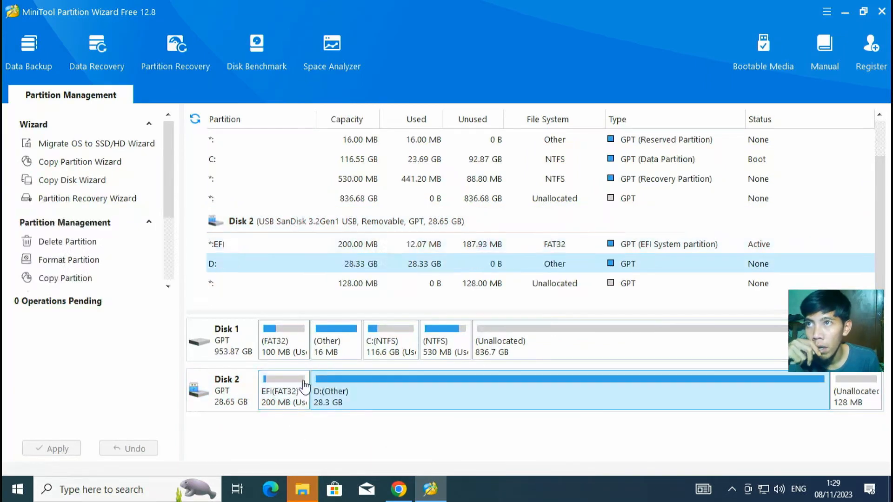
click(303, 388)
click(359, 396)
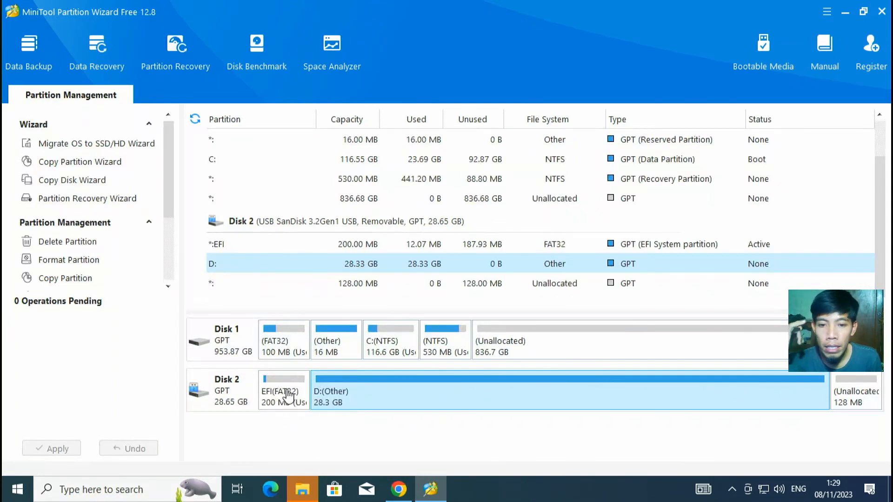
click(288, 396)
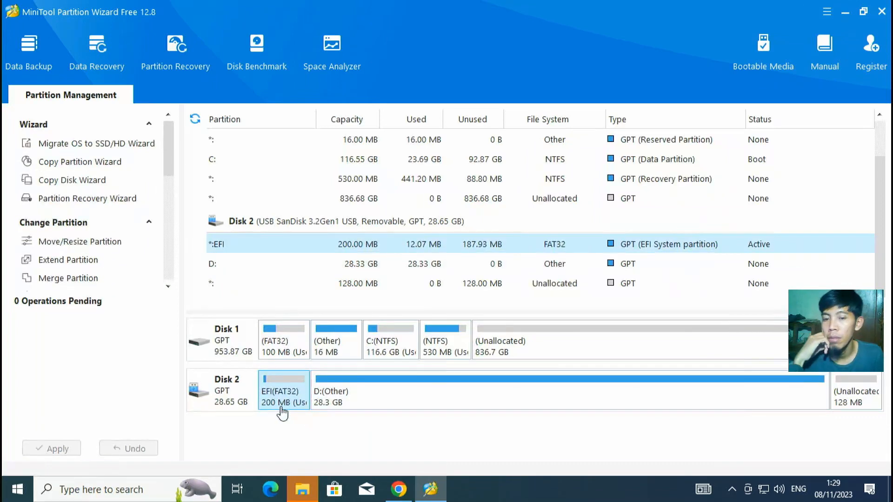
Step: Assign drive letter E: to the USB's EFI partition and apply the change
right_click(278, 401)
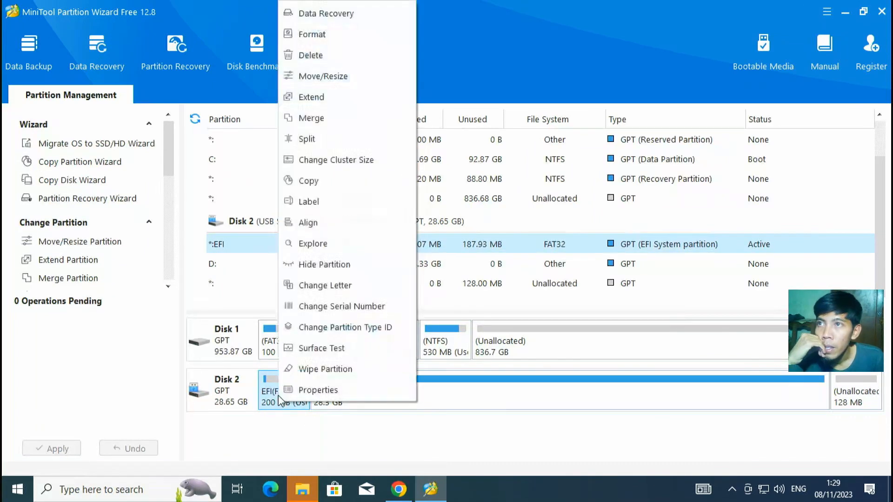
click(328, 287)
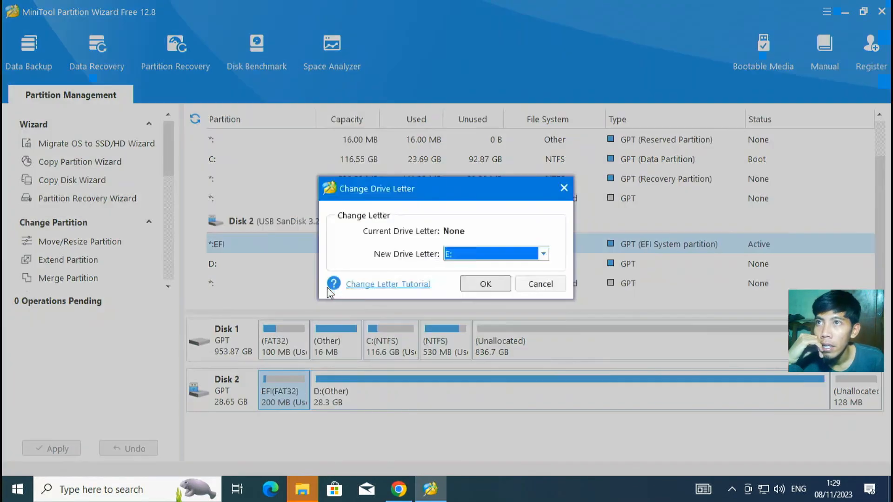
click(471, 287)
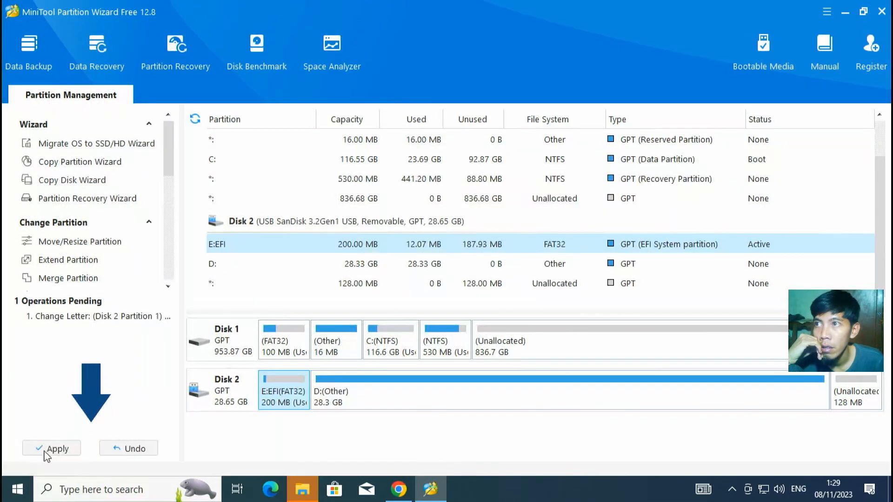
click(58, 449)
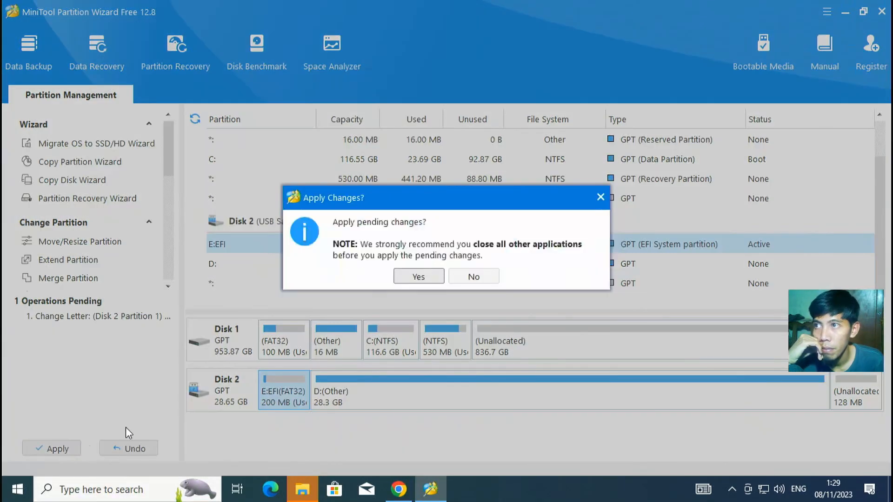
click(418, 276)
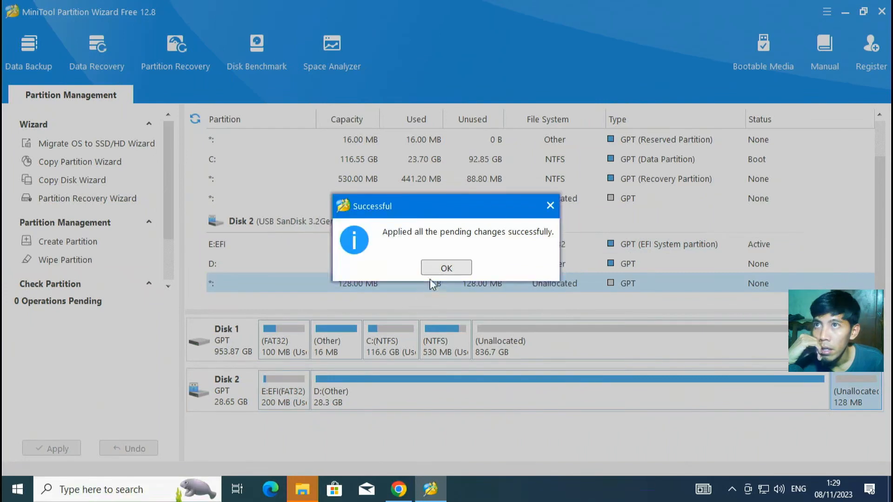
click(434, 272)
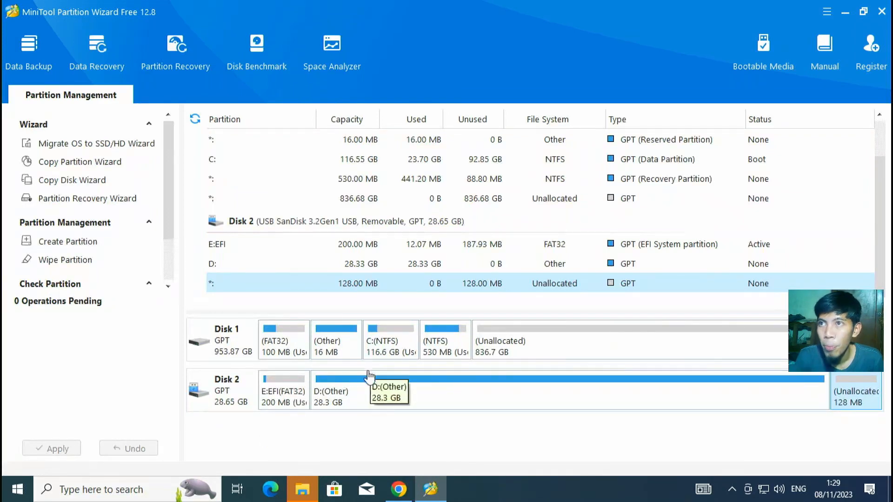
click(846, 13)
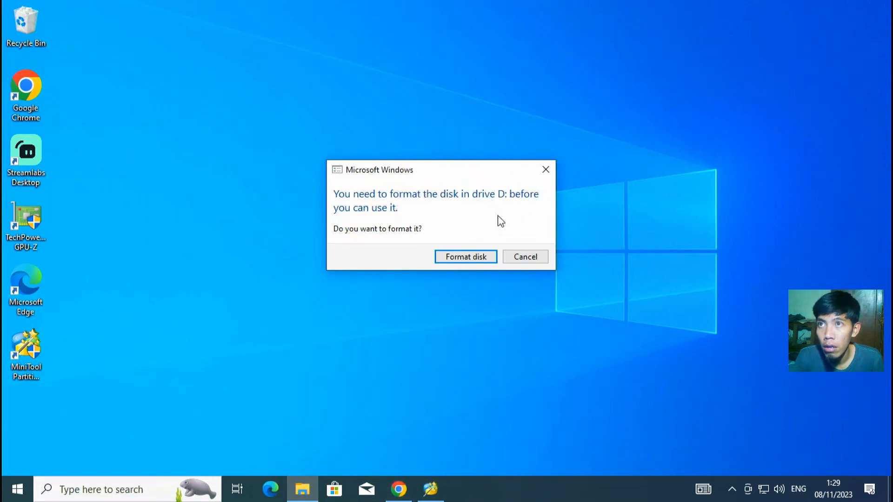
Step: Cancel the format-D: prompt, download explorerpp_x64.zip from the Explorer++ site and open it
click(546, 169)
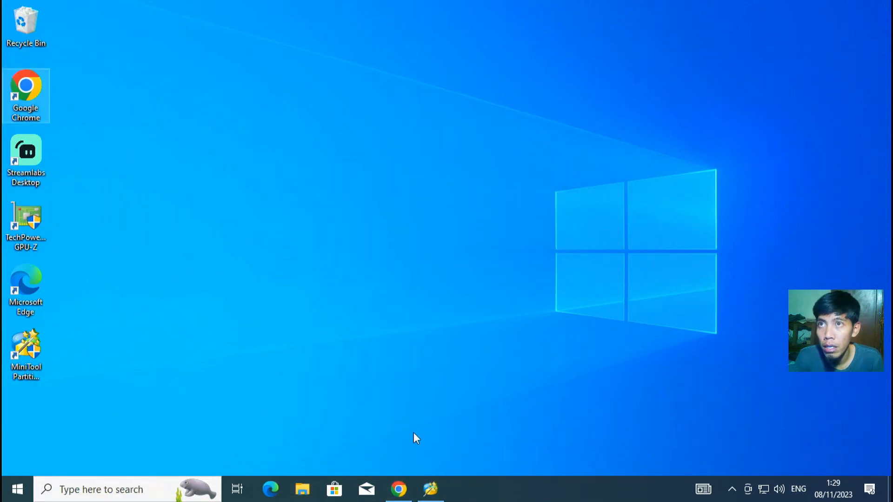
click(399, 489)
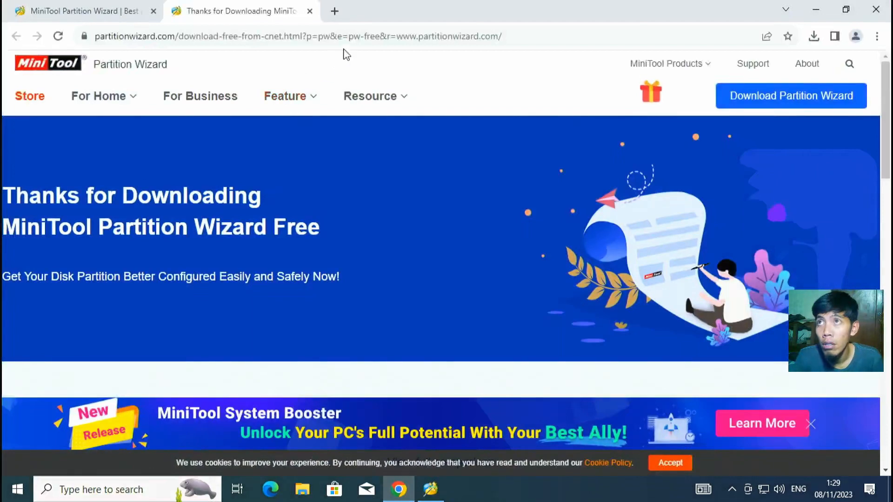
click(345, 37)
text(ex)
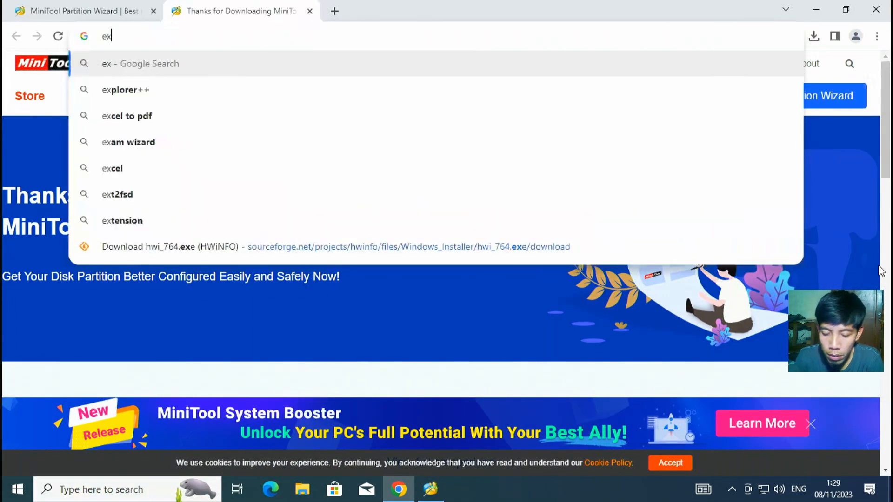
text(plorer++)
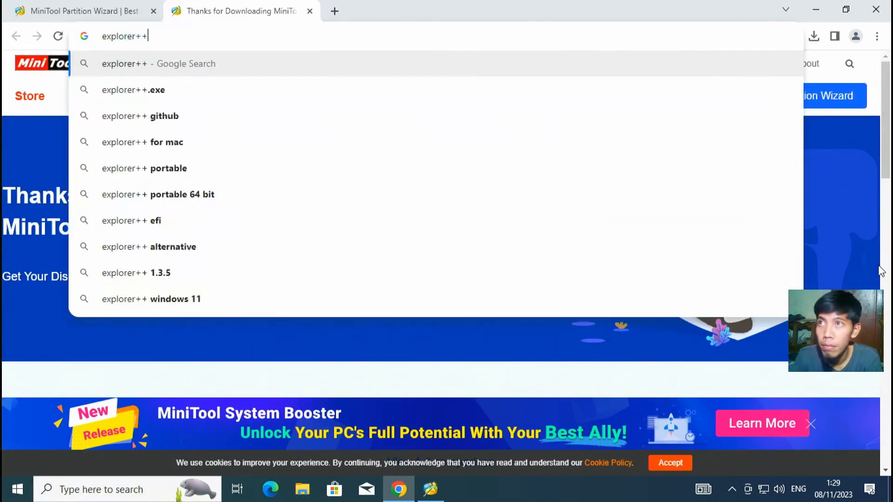
key(Return)
click(146, 207)
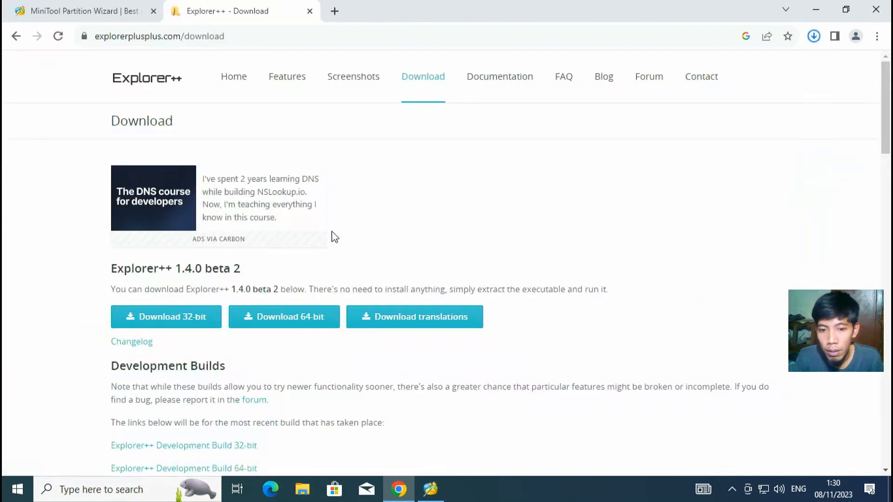
click(817, 38)
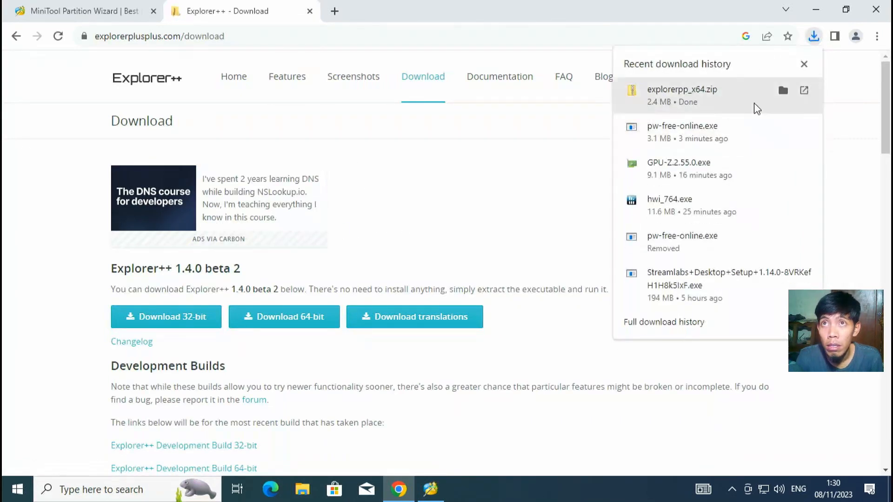
click(783, 90)
double_click(286, 157)
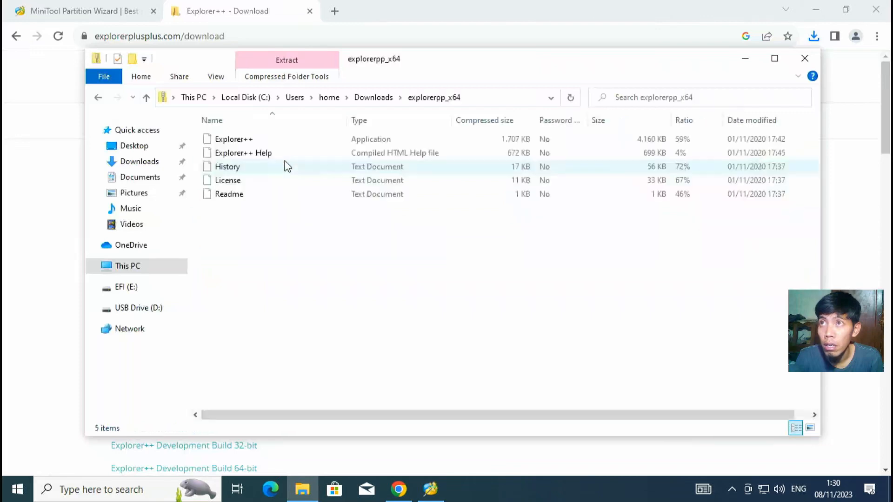
Step: Copy Explorer++ from the zip onto the desktop and run it as administrator
click(816, 9)
drag(233, 140, 97, 23)
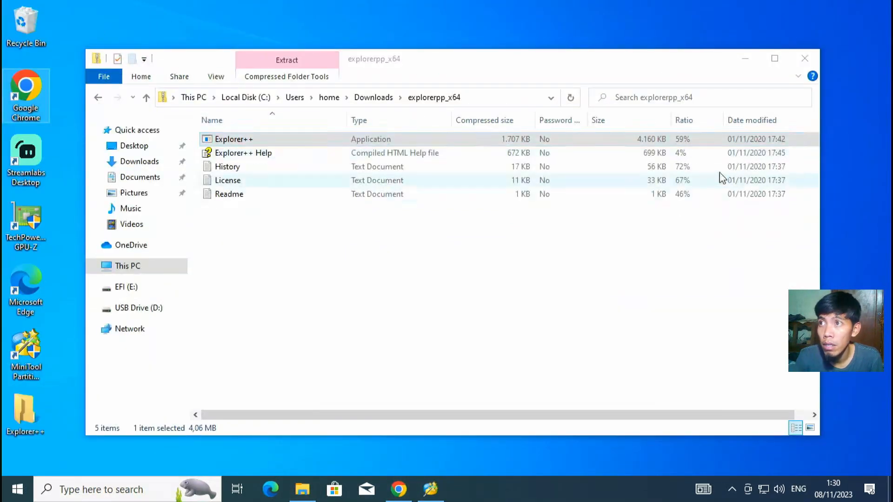
click(804, 58)
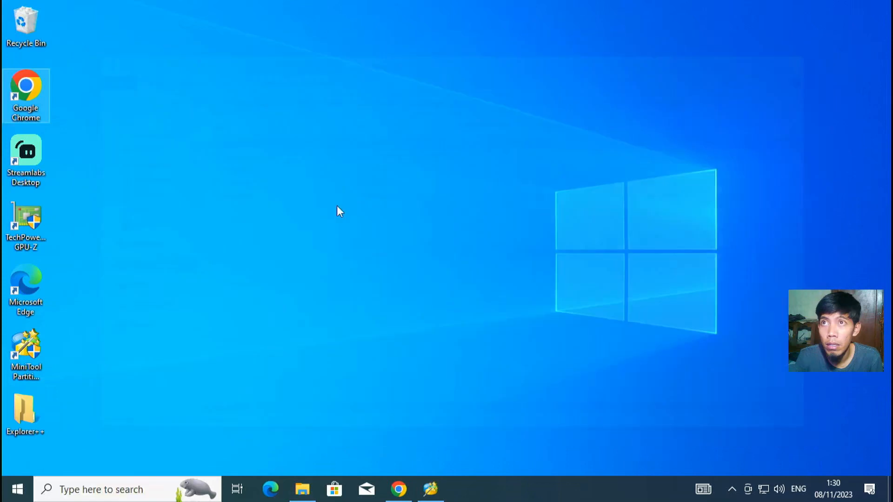
right_click(32, 405)
click(111, 171)
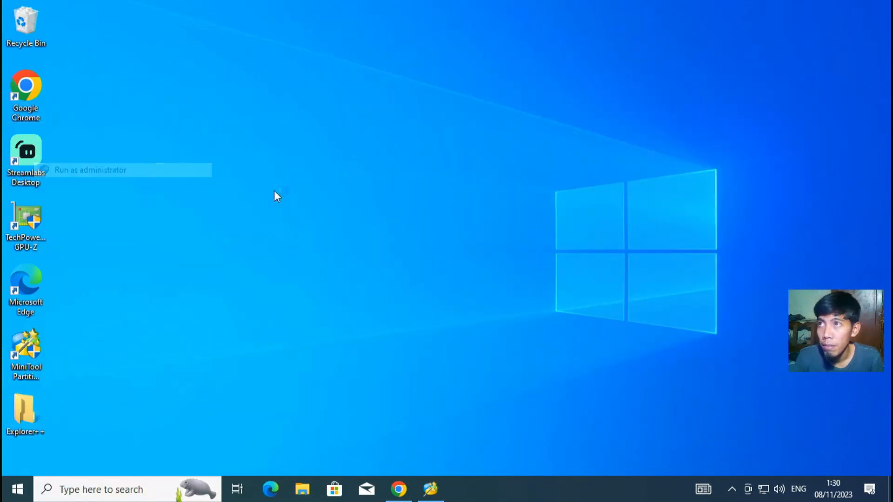
click(384, 334)
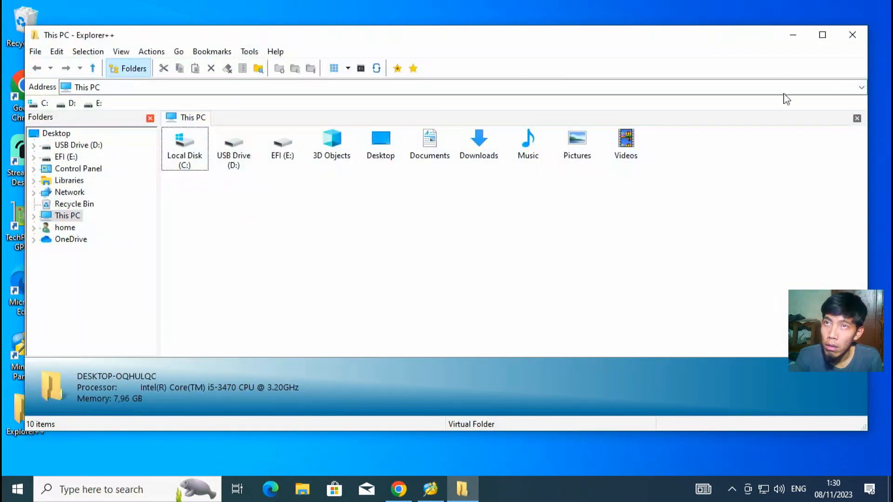
Step: Relaunch Explorer++ as administrator and open the EFI (E:) drive
click(853, 35)
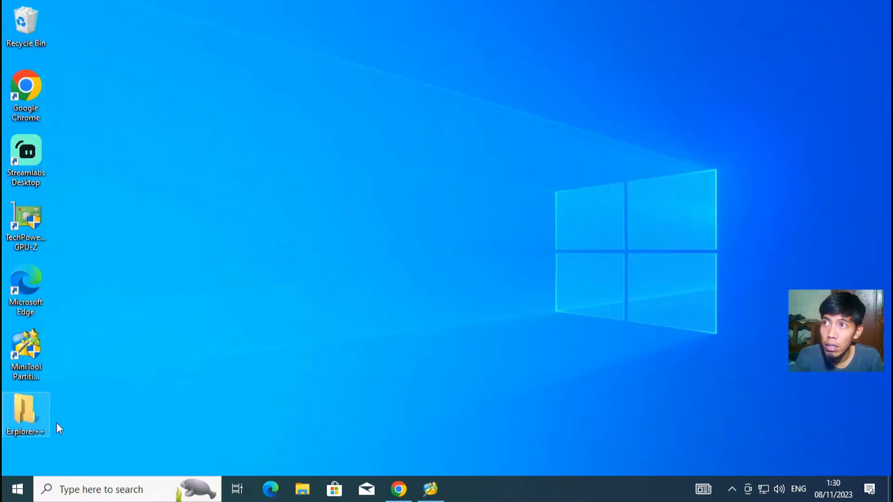
right_click(19, 415)
click(58, 180)
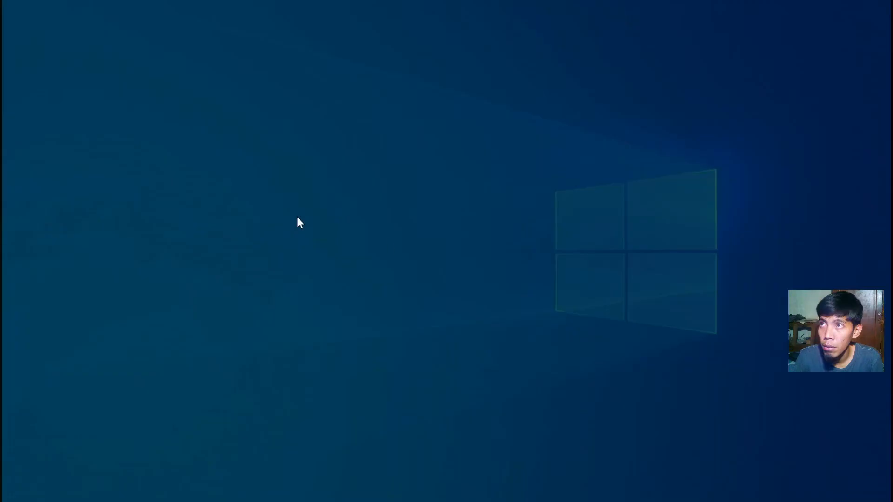
click(367, 350)
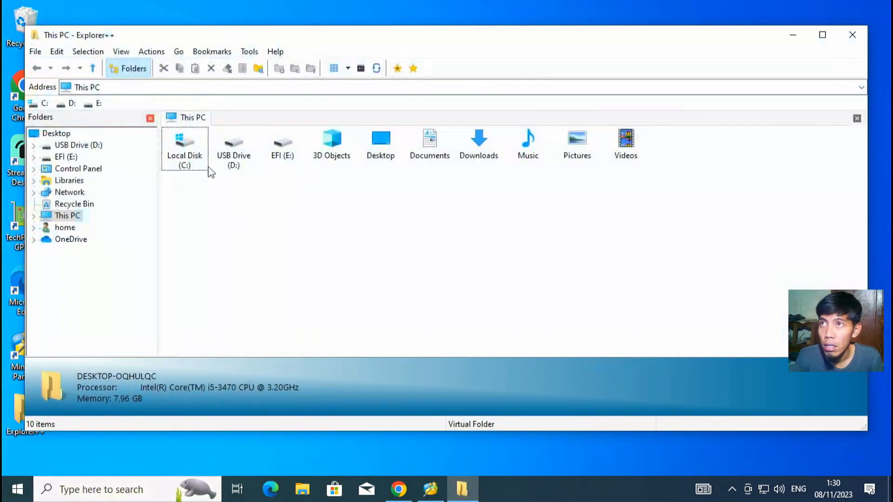
click(285, 150)
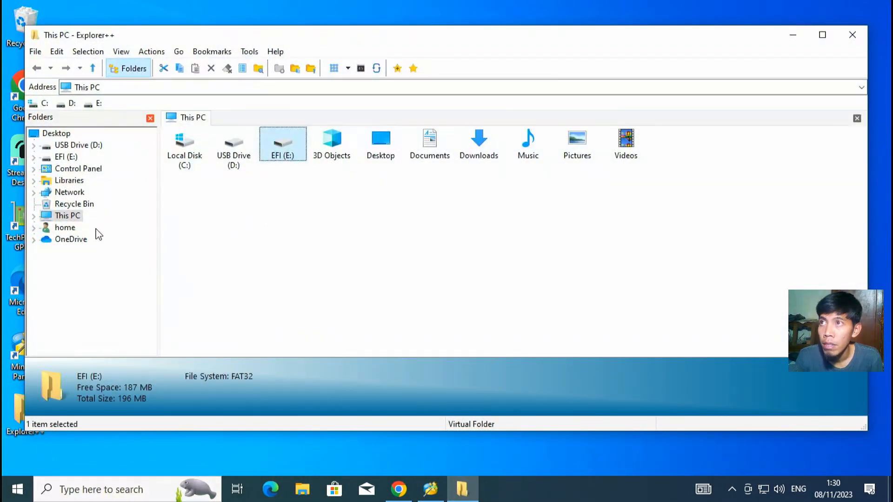
click(59, 159)
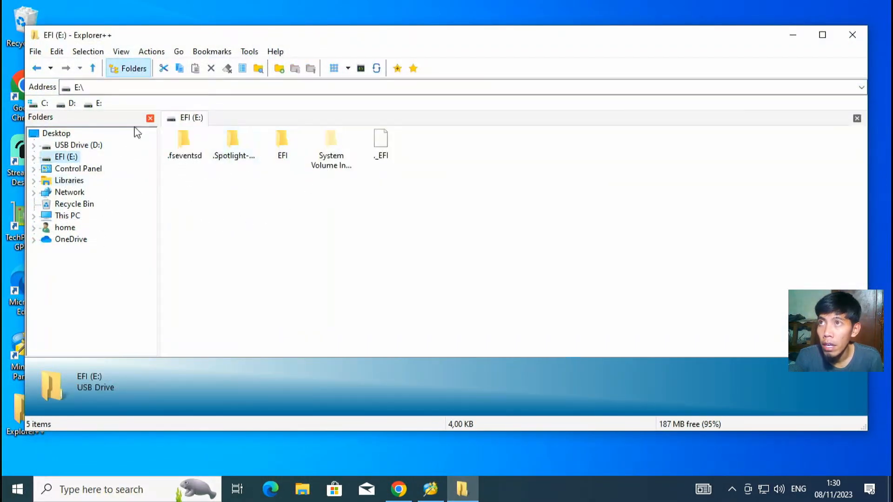
Step: Open the EFI folder on E: to confirm it holds BOOT and OC, then return to E:\
double_click(286, 151)
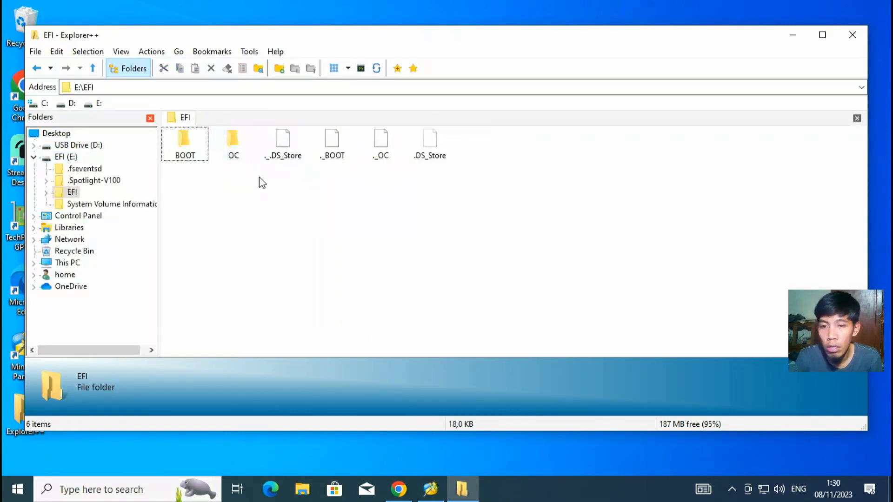
click(93, 68)
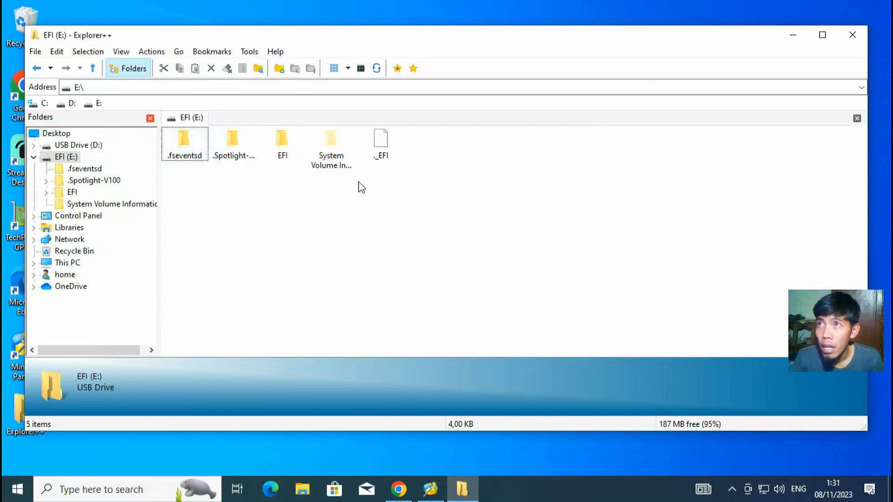
Step: Select the five items at the root of E: and dismiss the context menu without deleting
drag(399, 180, 175, 140)
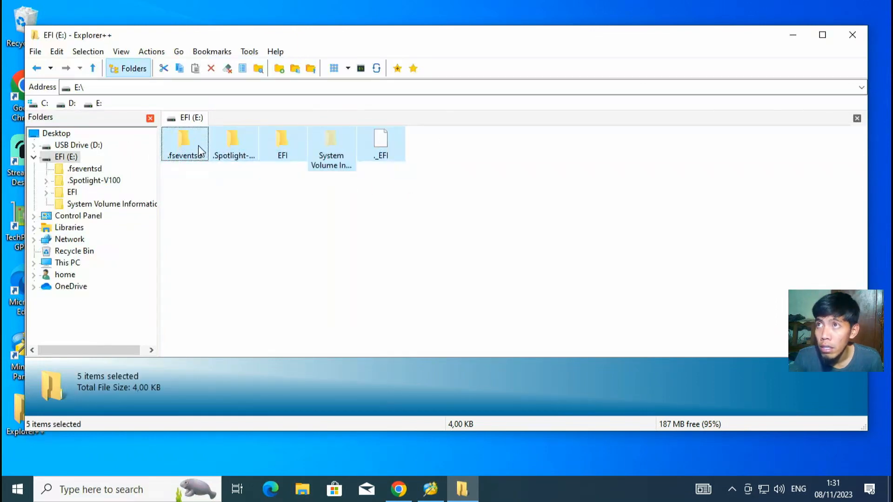
right_click(198, 147)
click(529, 259)
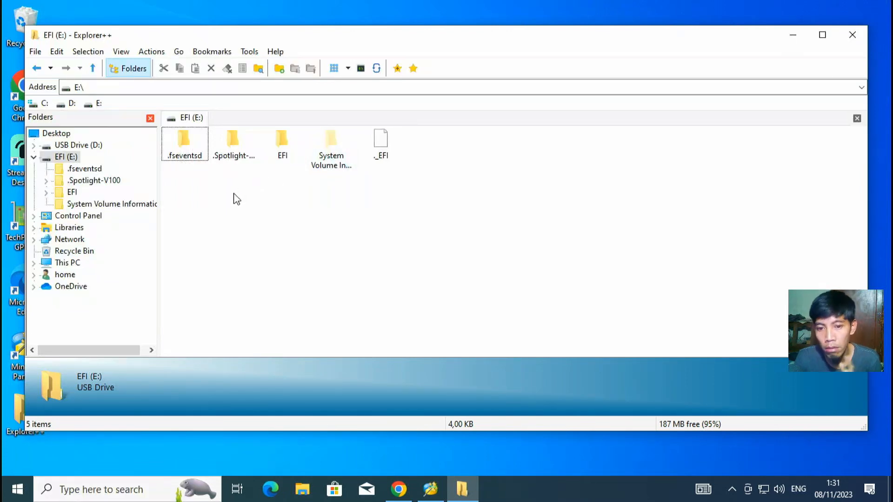
click(65, 157)
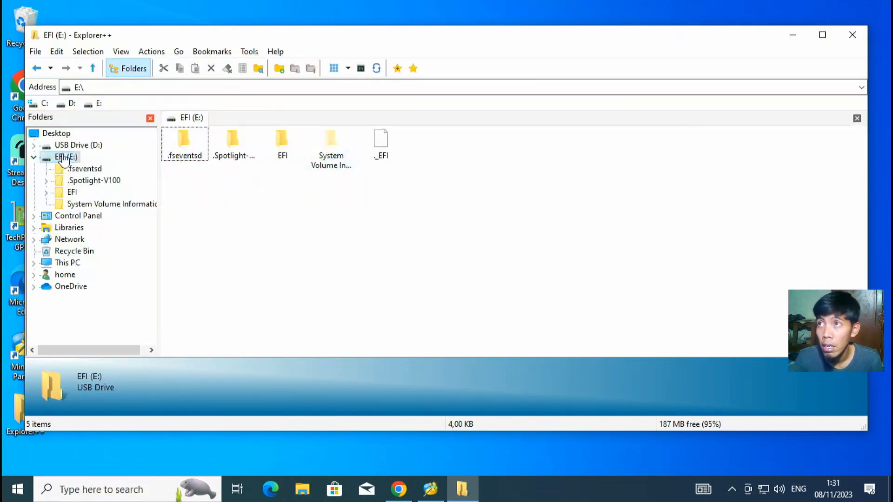
Step: Delete all five E: items, answering Yes for all, leaving System Volume Information; close Explorer++
drag(411, 195, 188, 143)
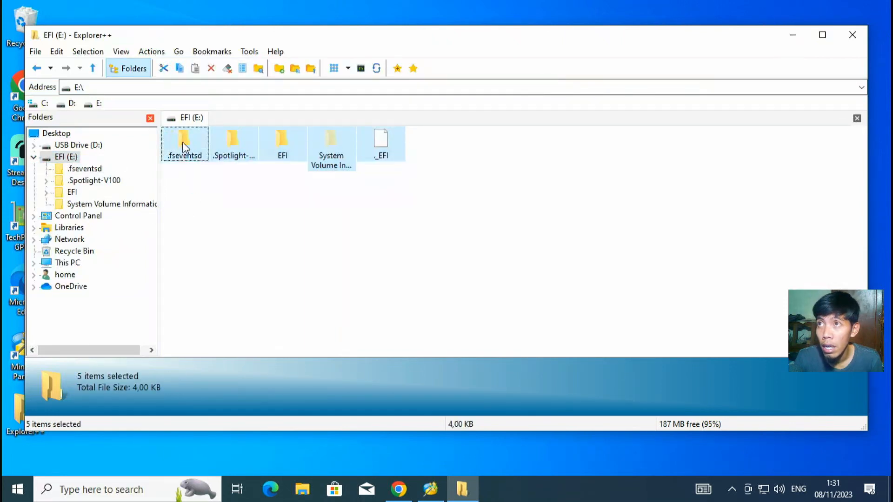
right_click(186, 143)
click(217, 265)
click(498, 253)
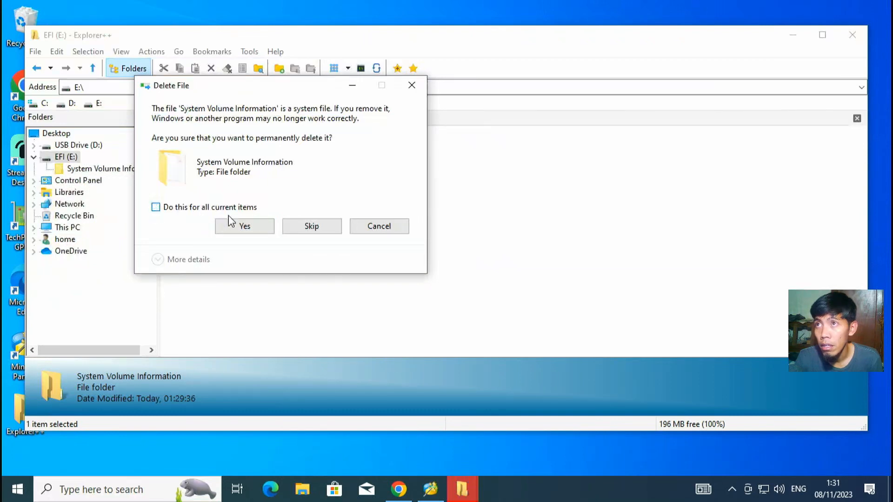
click(197, 210)
click(242, 226)
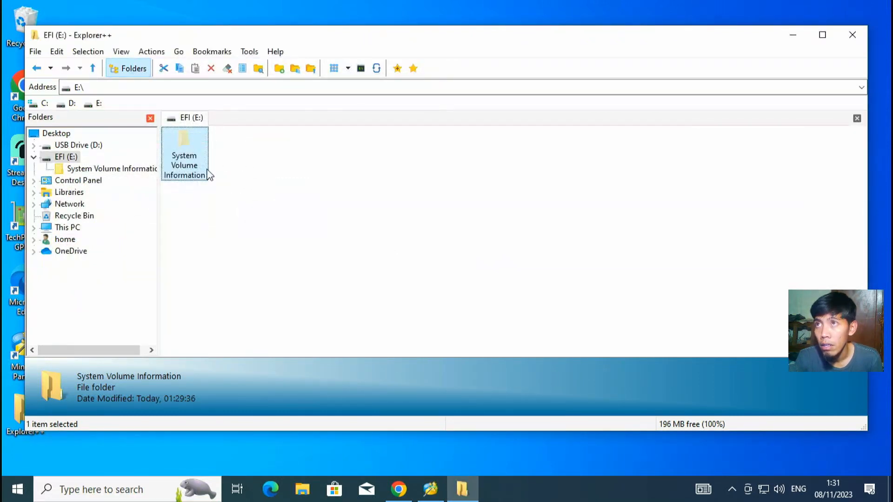
click(278, 189)
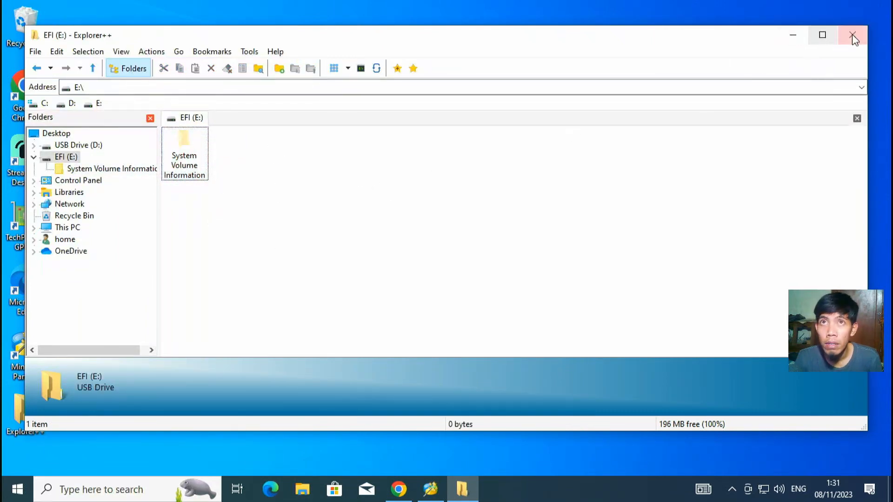
click(852, 34)
Step: Search Google for 'master hackintosh.com', open the Om Hackintosh result, and dismiss the BCM94360 popup
click(399, 497)
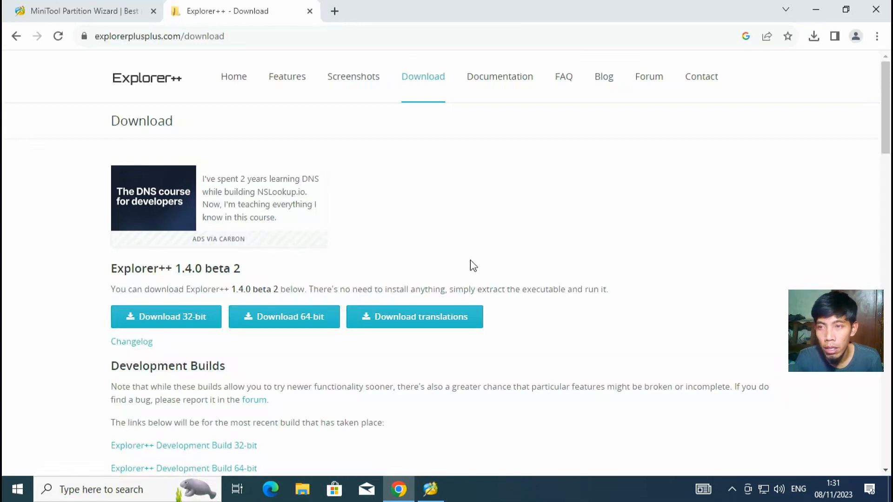
click(237, 37)
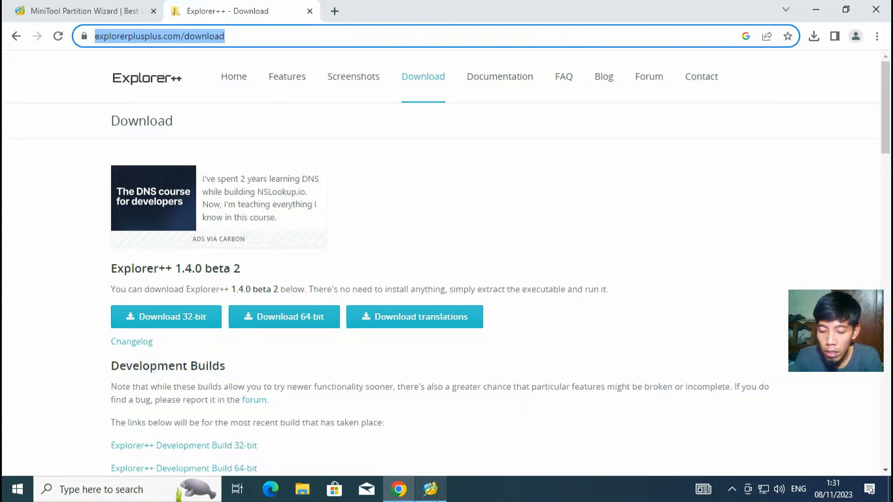
text(maste)
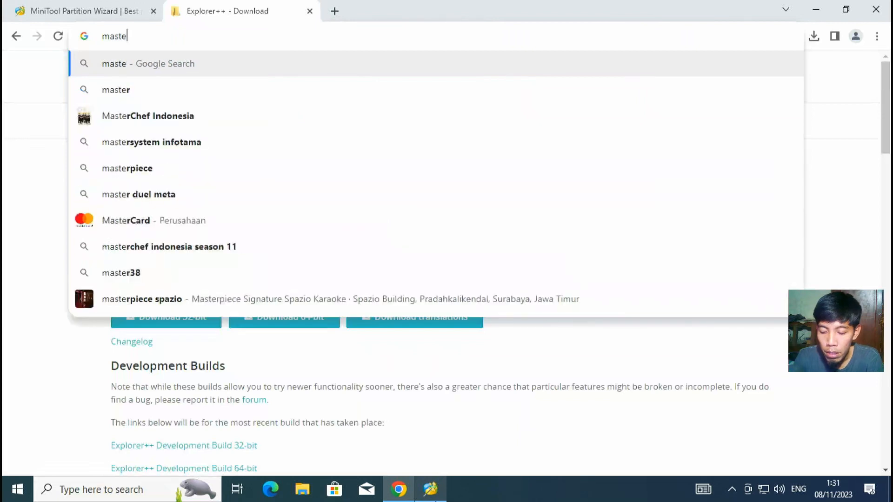
text(r hackintosh)
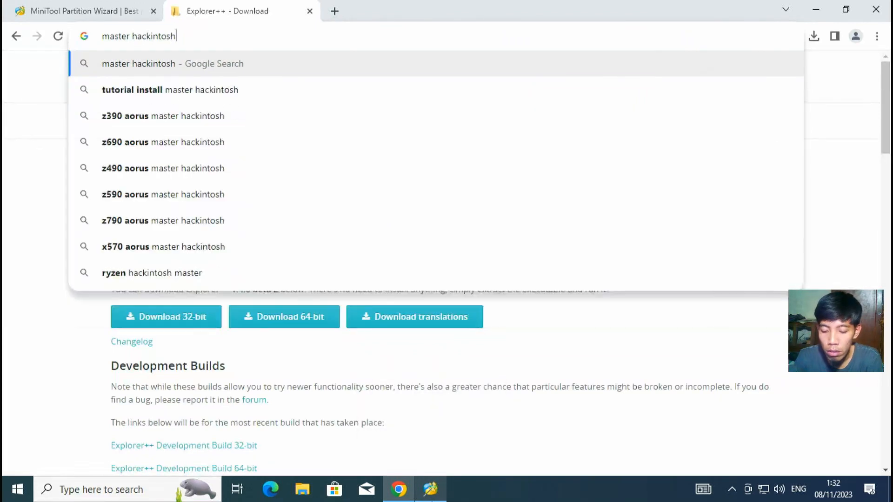
text(.com)
key(Return)
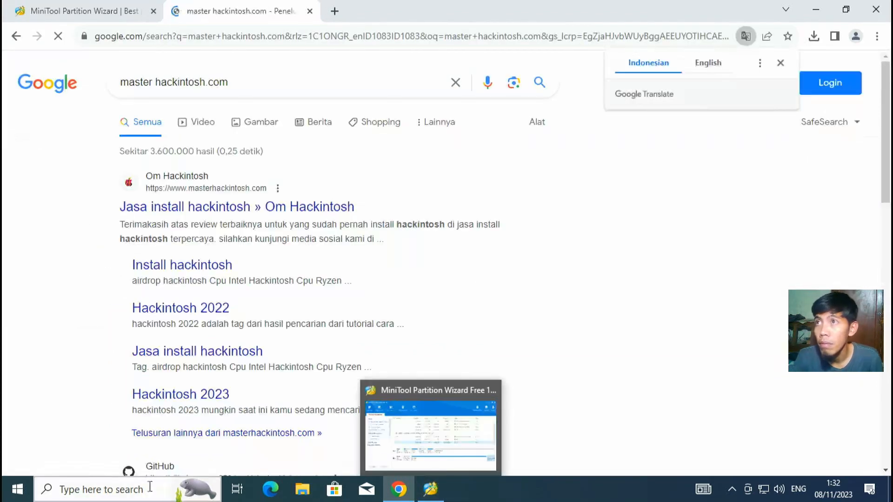
click(324, 210)
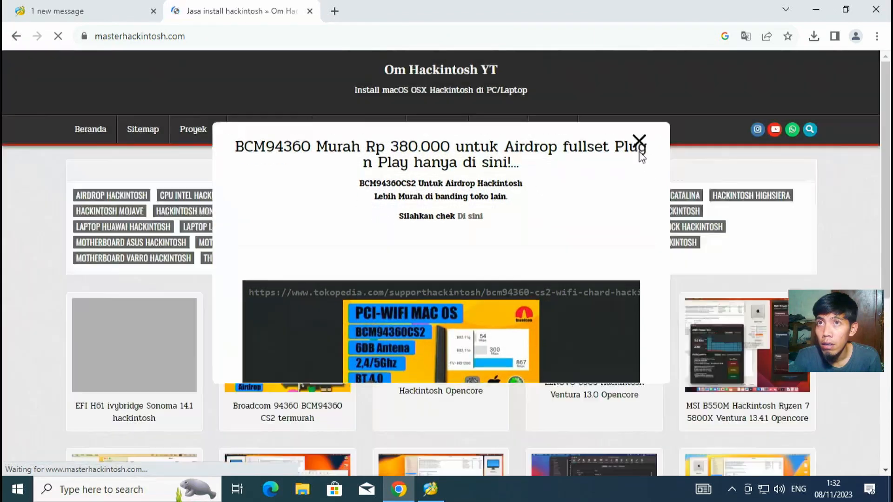
click(640, 152)
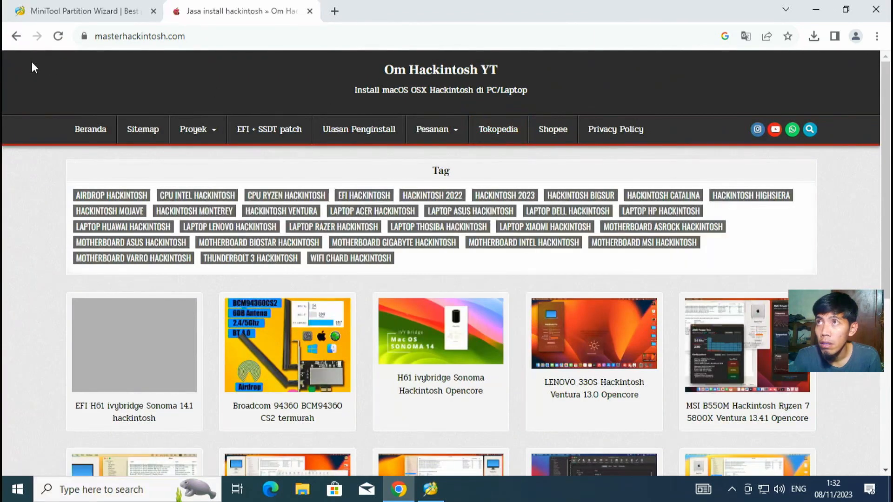
Step: In a new tab, search 'jasa install hackintosh', open Om Hackintosh's result, and close the promo popup
click(334, 11)
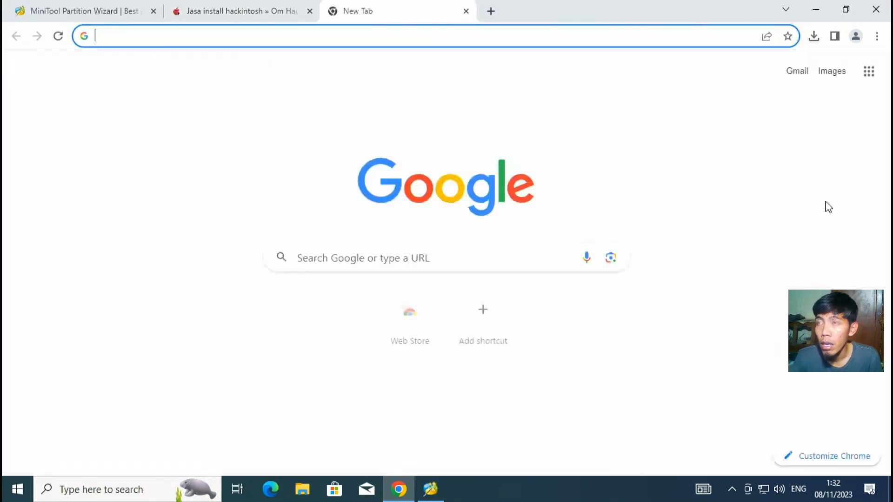
text(jasa i)
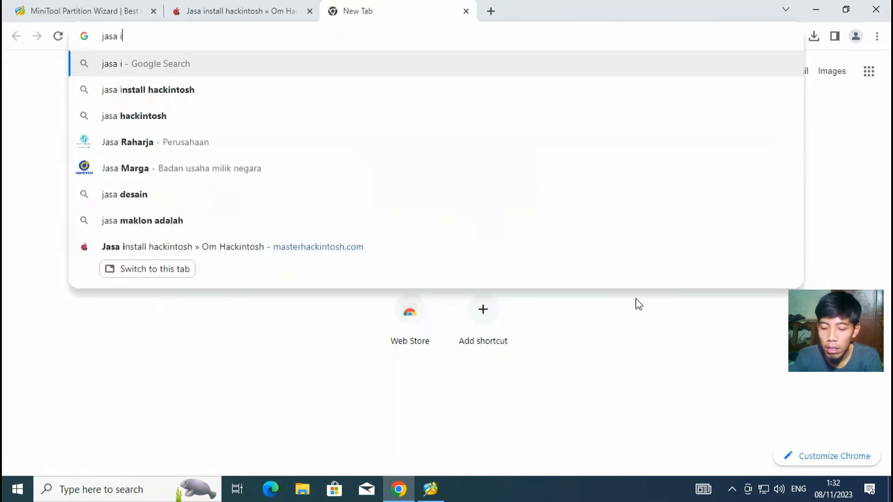
text(nstall hackintosh)
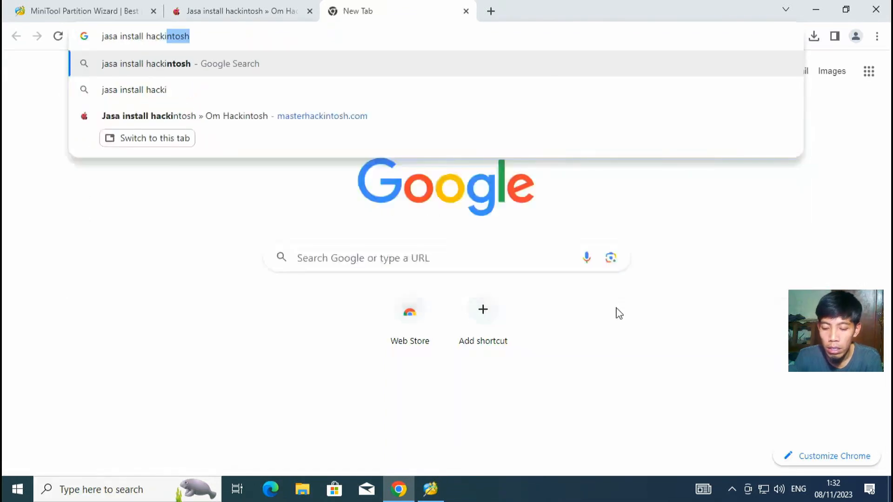
key(Return)
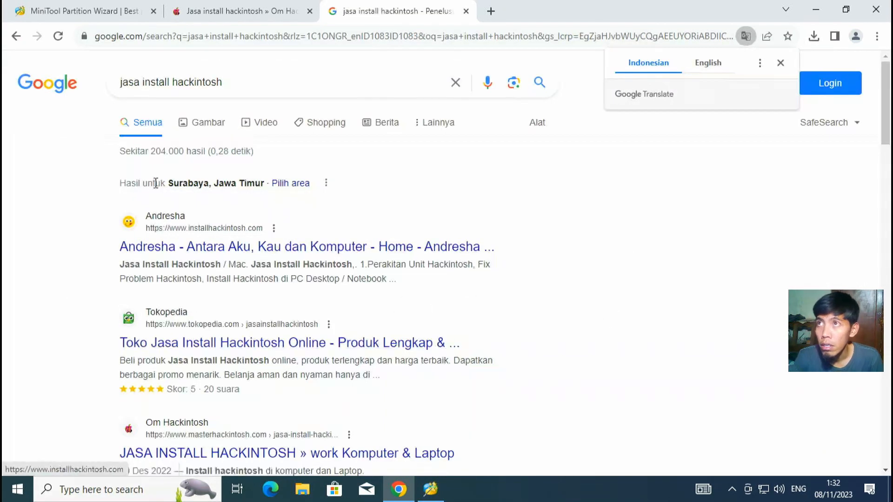
scroll(219, 260, down, 3)
scroll(161, 200, up, 3)
scroll(172, 325, down, 3)
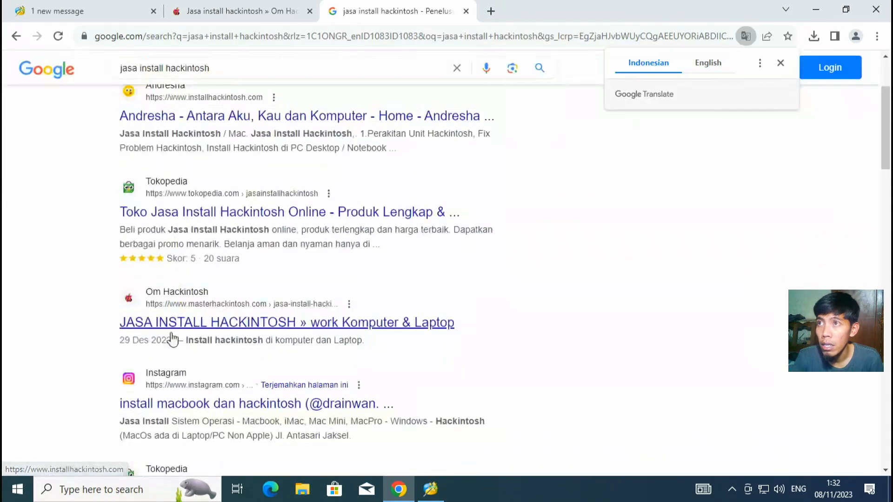
click(228, 330)
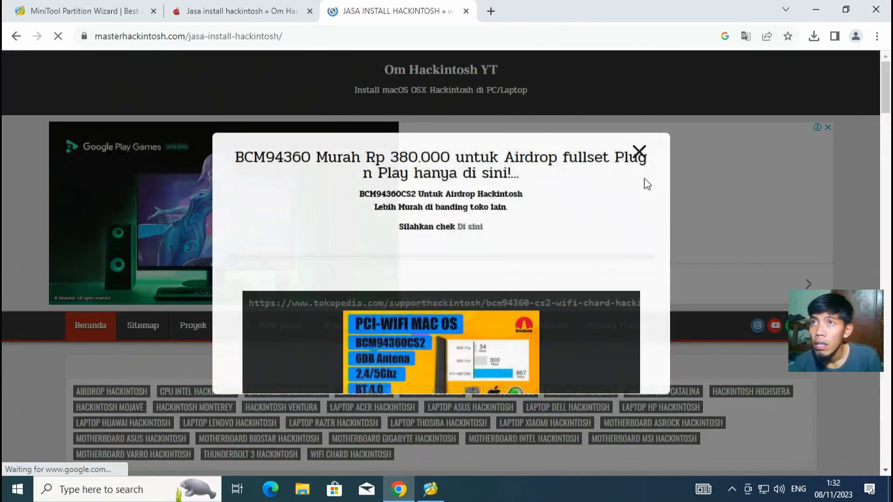
click(640, 151)
Step: Go to the Om Hackintosh homepage, closing the WhatsApp widget, full-page ad and BCM94360 popup
scroll(349, 249, down, 5)
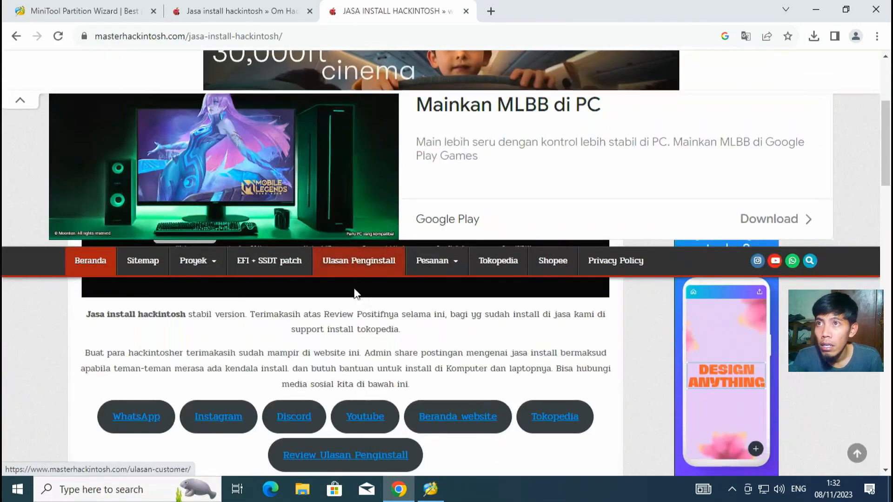
scroll(354, 293, up, 5)
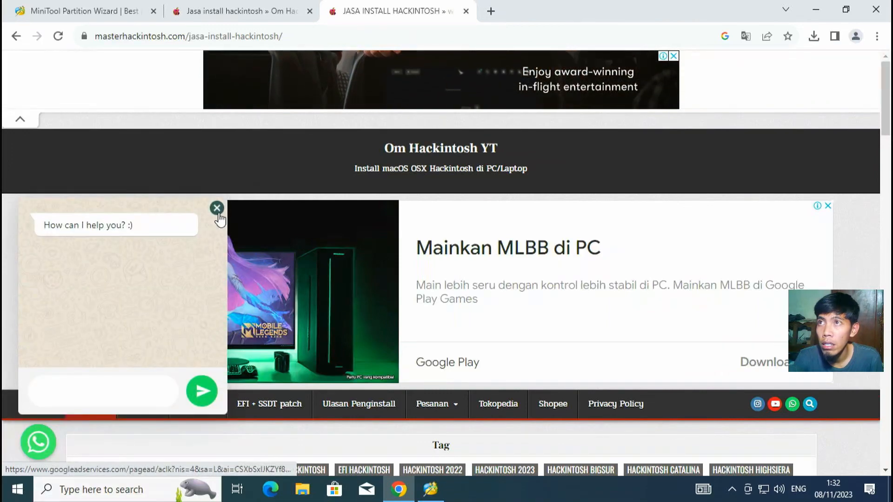
click(216, 208)
click(442, 149)
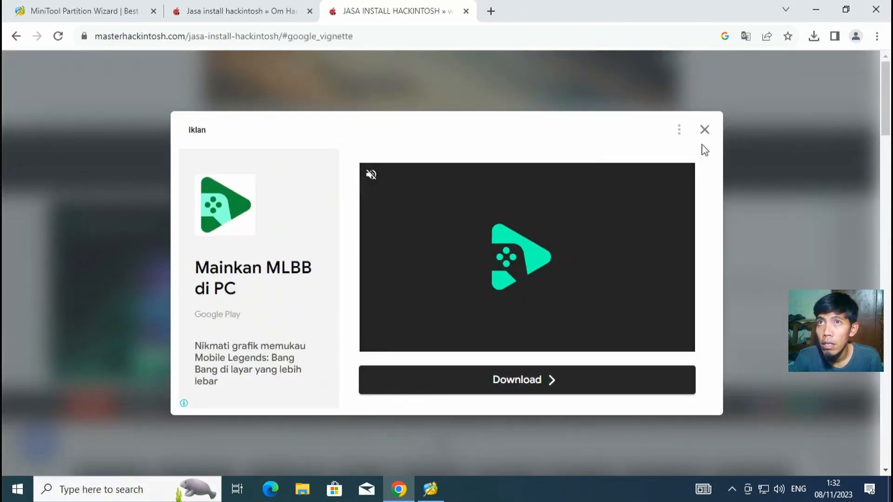
click(705, 132)
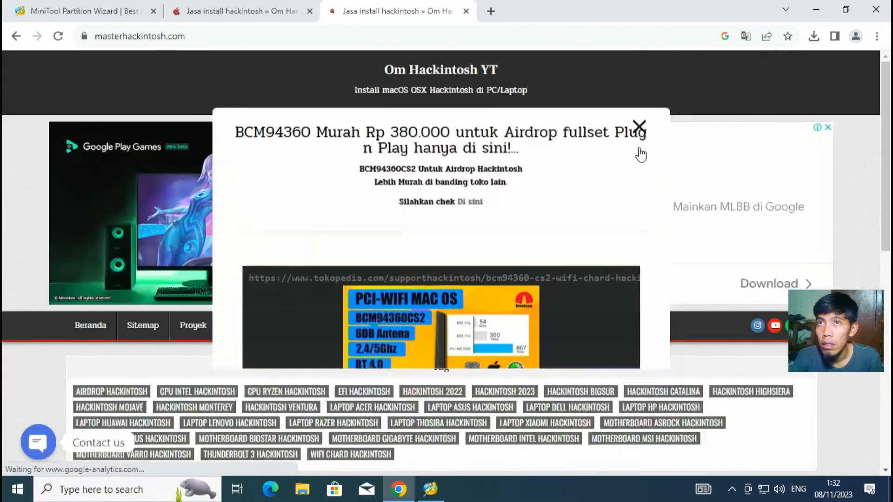
click(639, 127)
Step: Scroll through the homepage post grid and close the Mobile Legends ad banner
scroll(340, 238, down, 8)
scroll(296, 343, up, 8)
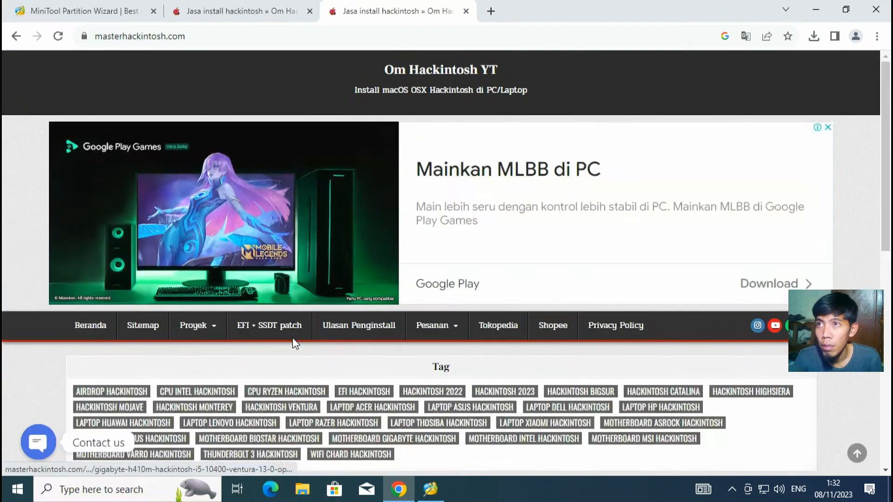
scroll(598, 275, down, 6)
scroll(599, 278, up, 2)
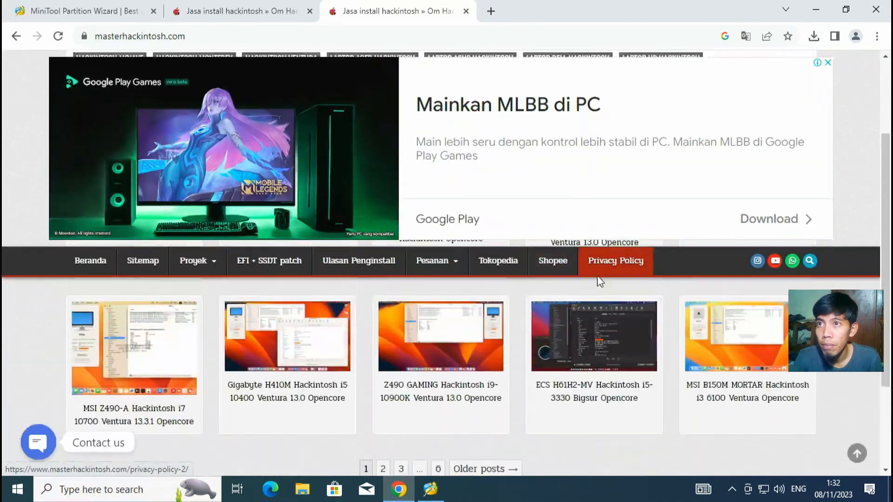
scroll(520, 343, up, 5)
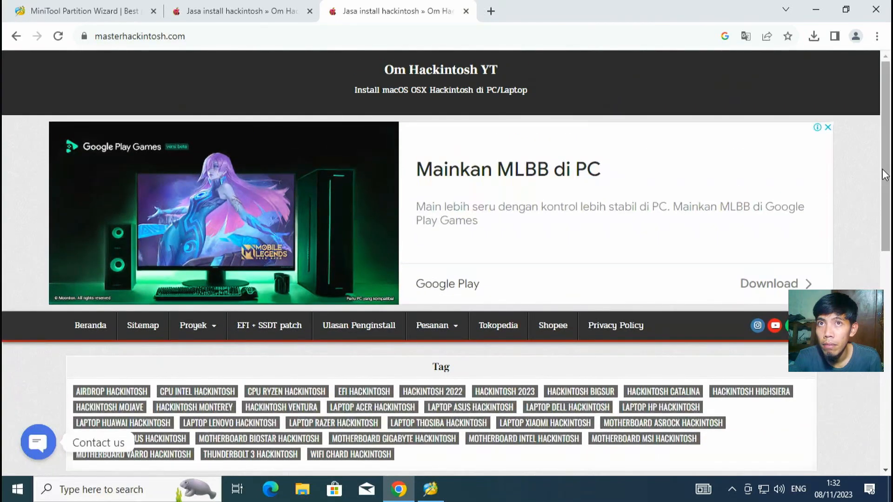
drag(885, 175, 872, 223)
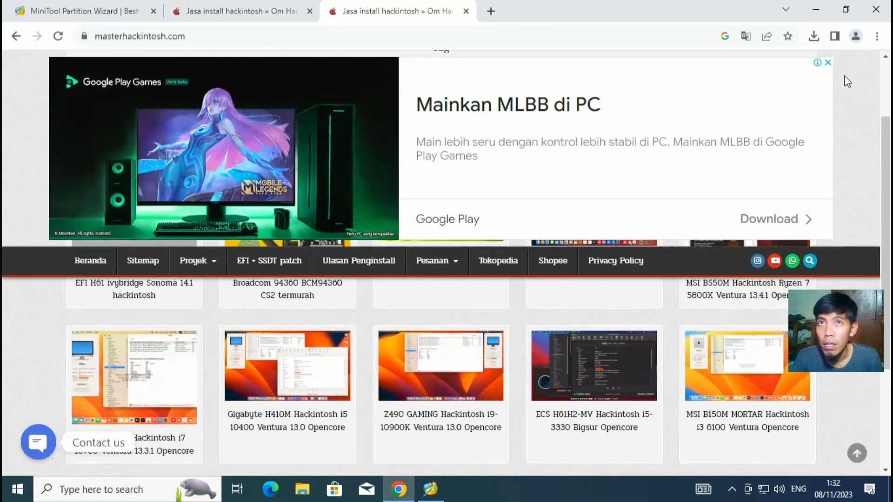
click(828, 63)
mouse_move(885, 162)
mouse_down()
mouse_move(886, 196)
mouse_move(890, 143)
mouse_move(890, 243)
mouse_move(891, 150)
mouse_up()
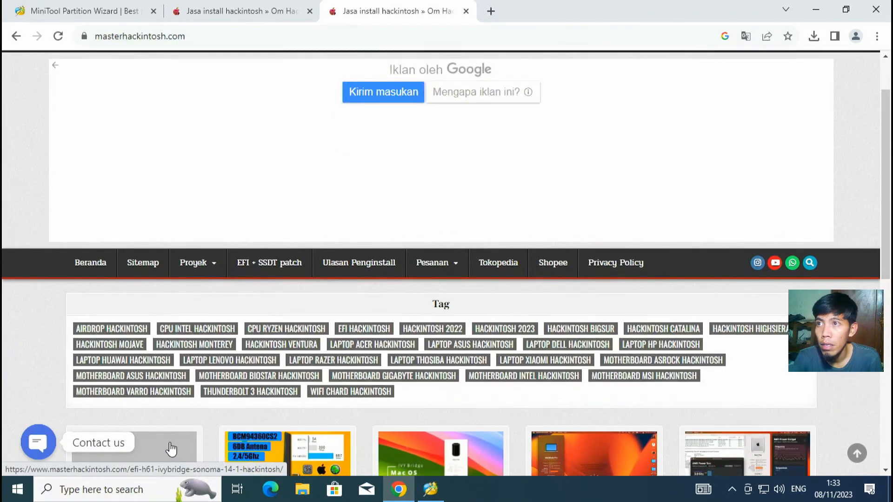
scroll(171, 448, down, 3)
scroll(180, 360, up, 3)
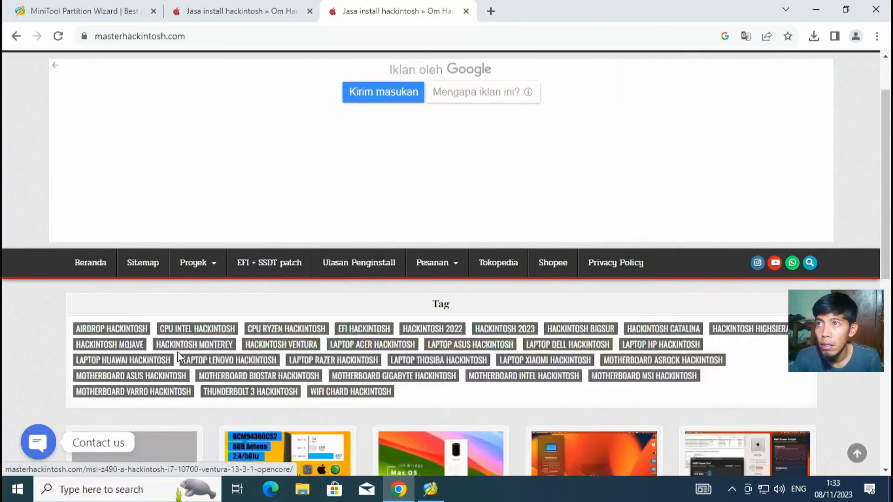
mouse_move(891, 108)
mouse_down()
mouse_move(890, 85)
mouse_move(891, 140)
mouse_move(888, 99)
mouse_up()
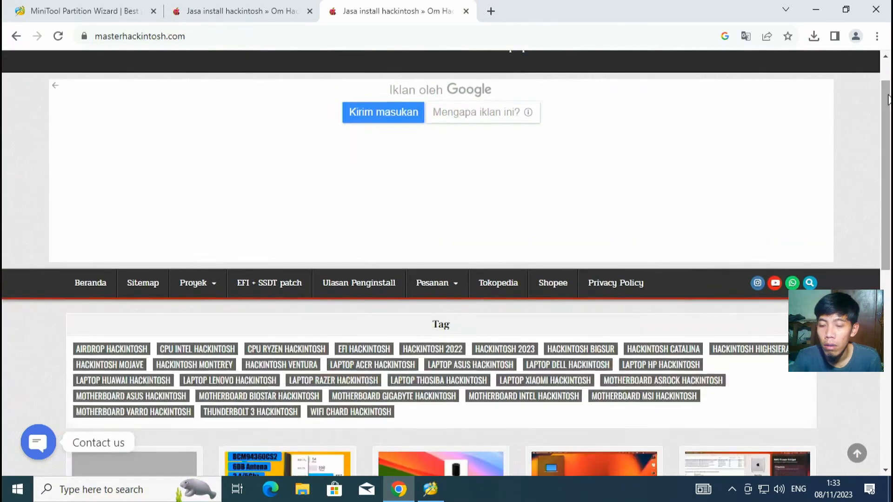
key(super)
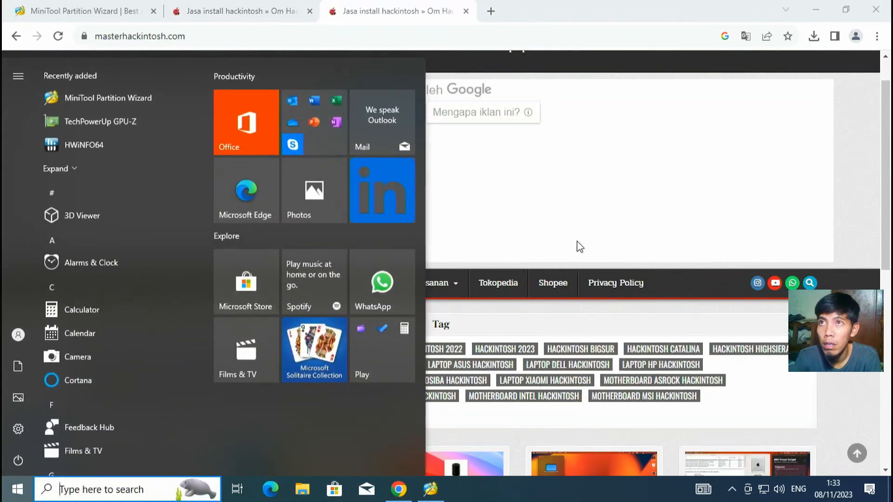
click(851, 202)
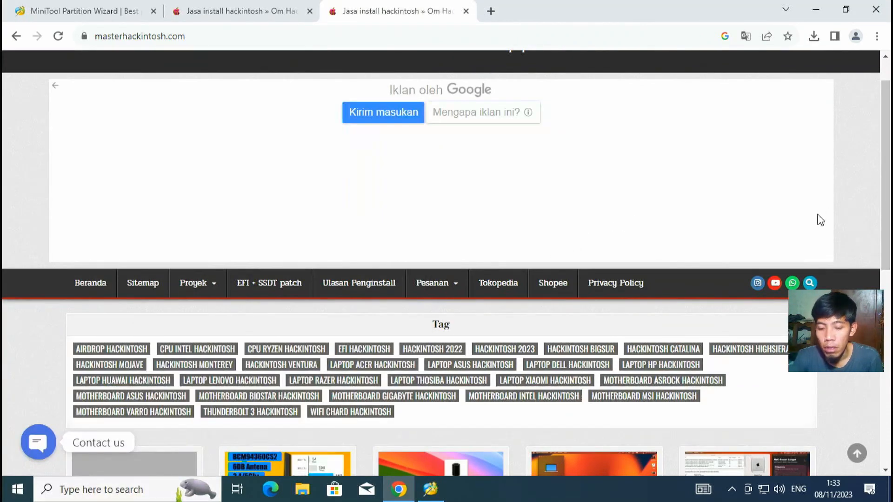
Step: Zoom the page to 75% and open the 'EFI H61 ivybridge Sonoma 14.1 hackintosh' post
key(ctrl+minus)
key(ctrl+minus)
key(ctrl+minus)
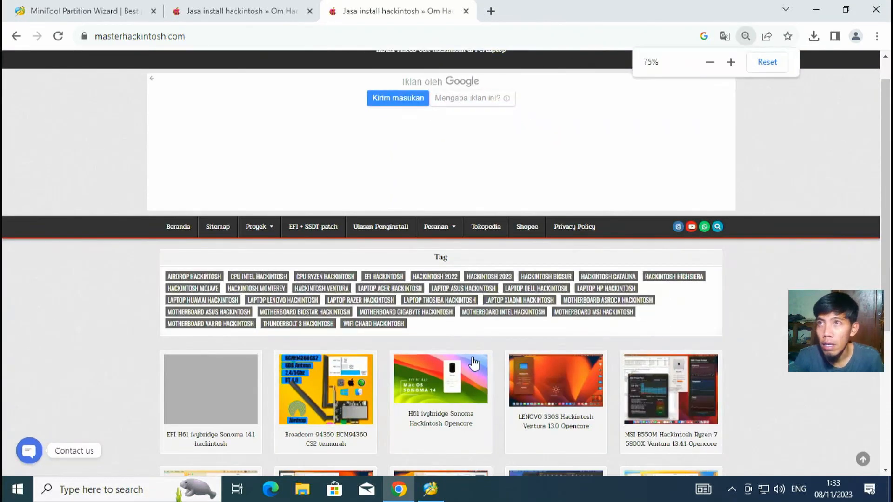
scroll(813, 234, up, 1)
scroll(699, 208, down, 5)
scroll(246, 291, up, 5)
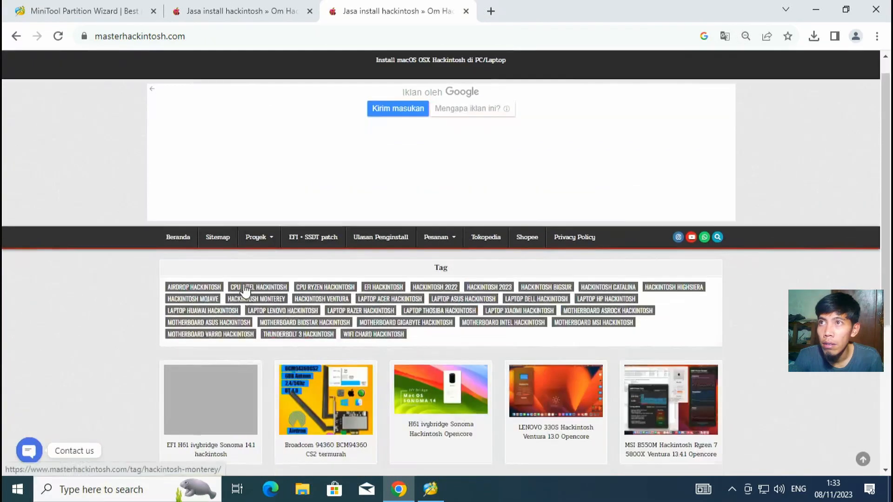
scroll(240, 382, up, 1)
scroll(215, 419, down, 5)
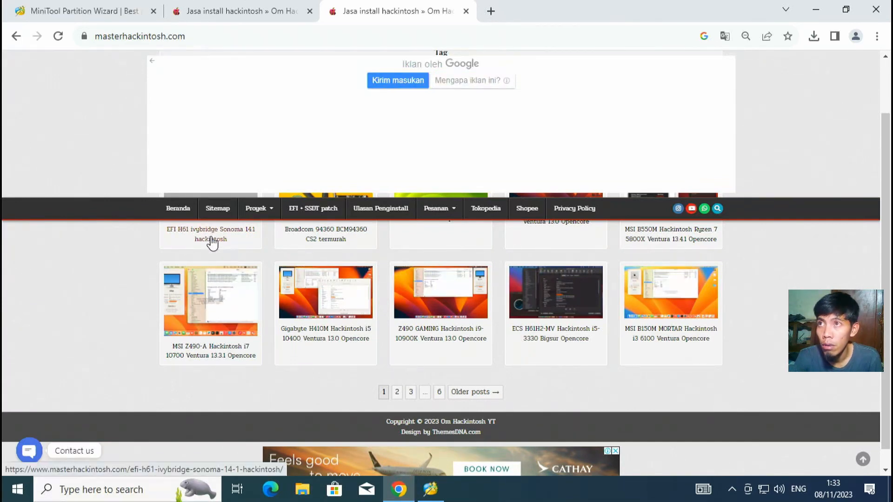
scroll(210, 244, up, 5)
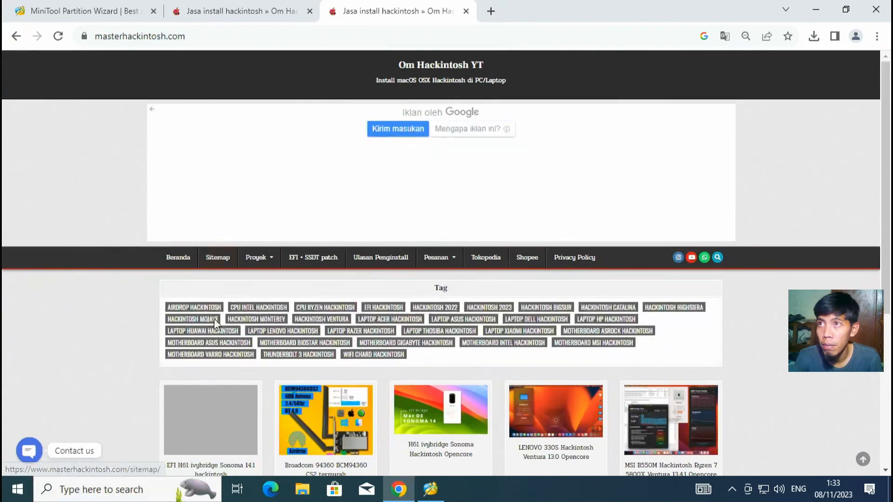
scroll(210, 416, down, 5)
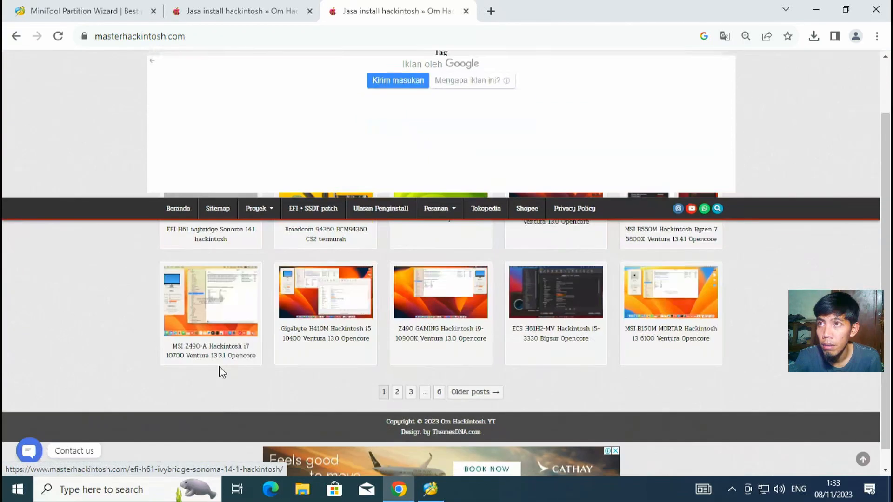
click(206, 233)
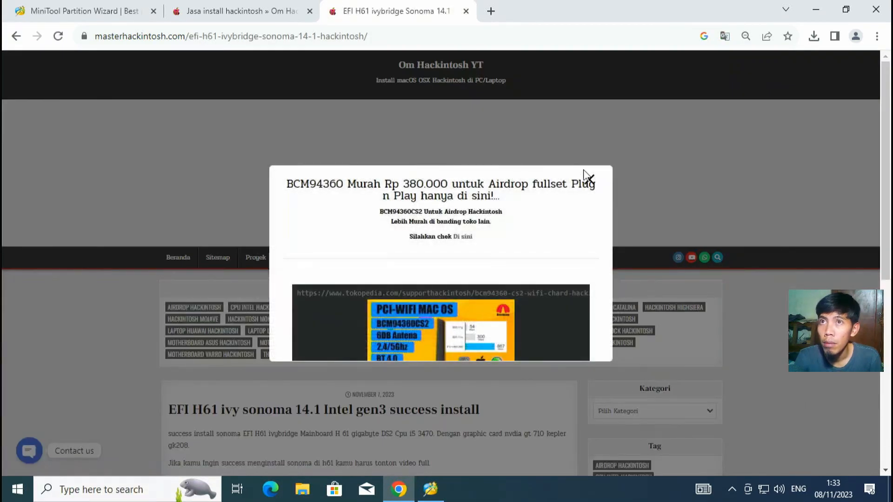
Step: Close the ad and follow the post's 'EFI H61 ivybridge sonoma 14.1' download link to Google Drive
click(587, 180)
scroll(323, 274, down, 6)
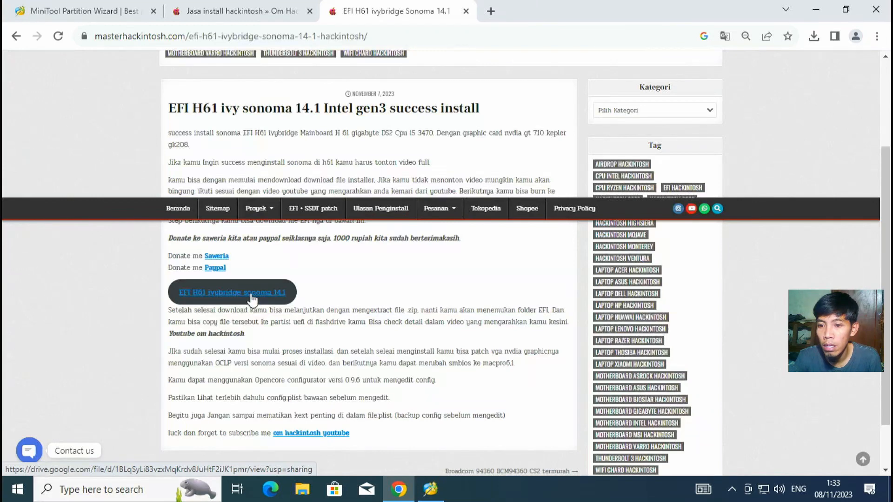
click(251, 298)
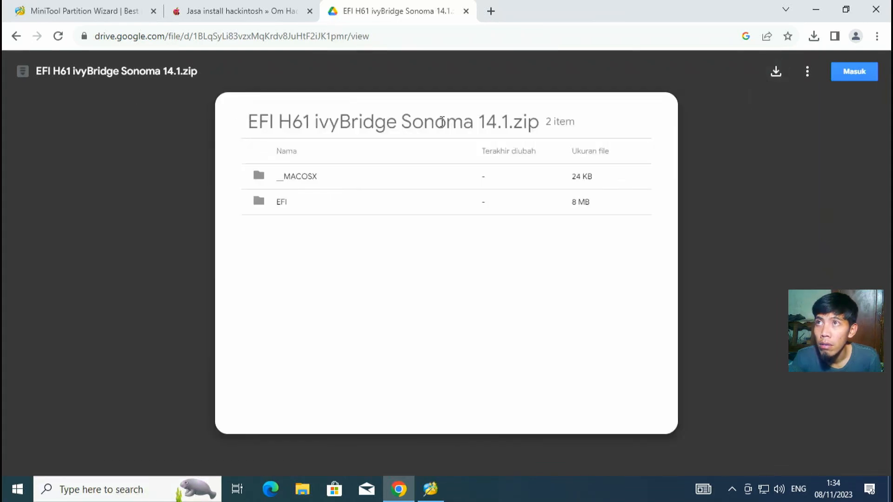
Step: Download the 3.7 MB EFI H61 ivyBridge Sonoma 14.1.zip, choose Keep anyway in download history, and open it
click(777, 74)
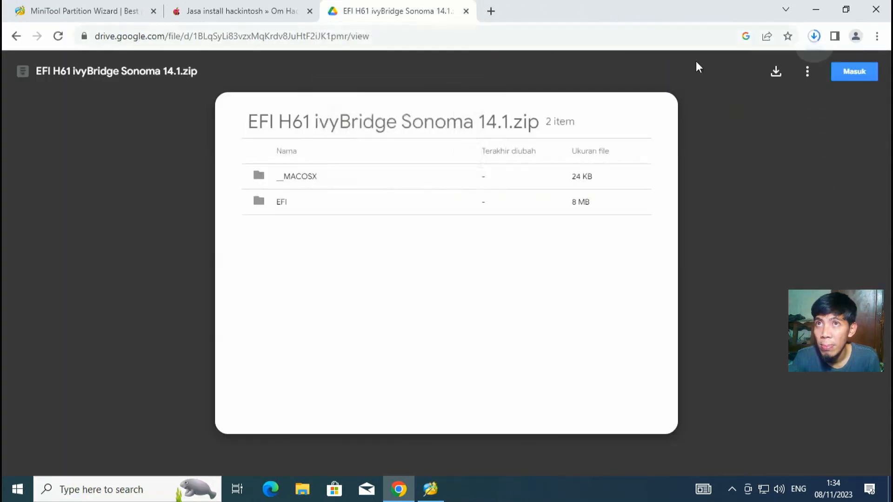
click(813, 36)
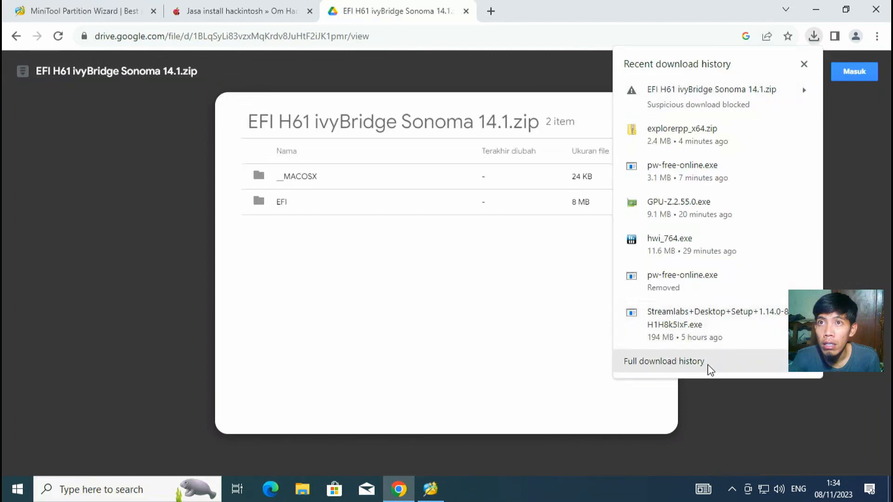
click(709, 364)
click(368, 217)
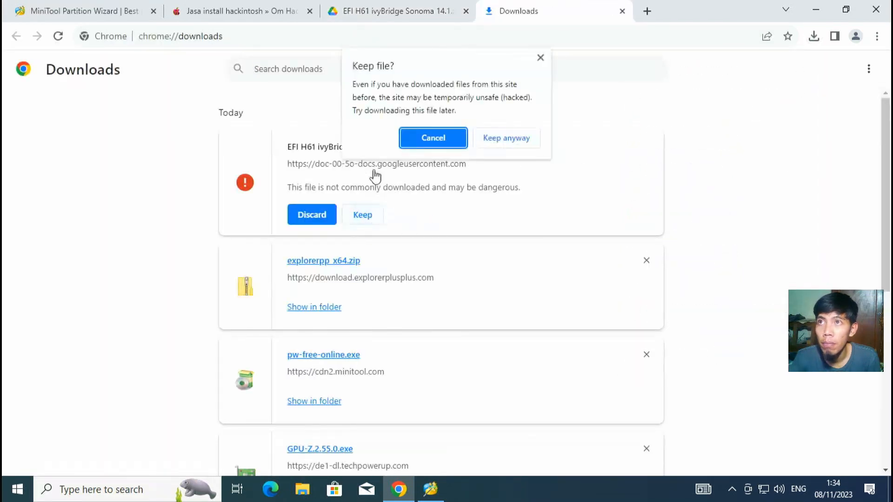
click(489, 144)
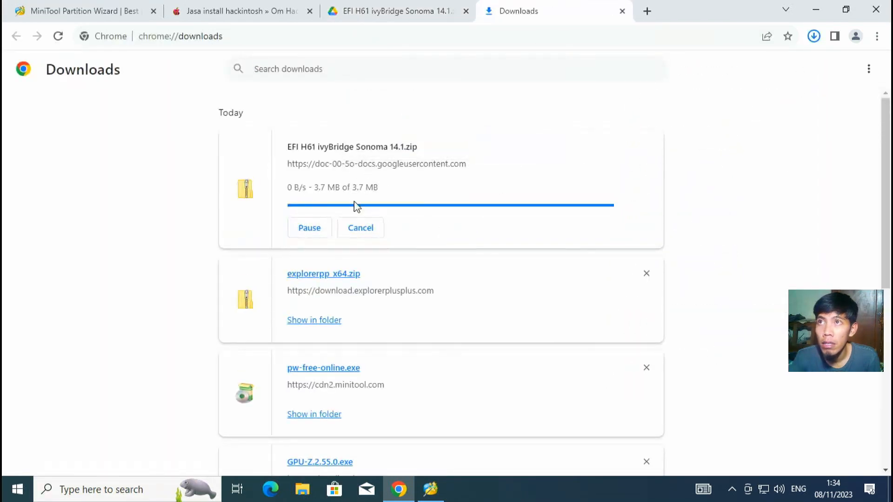
click(366, 148)
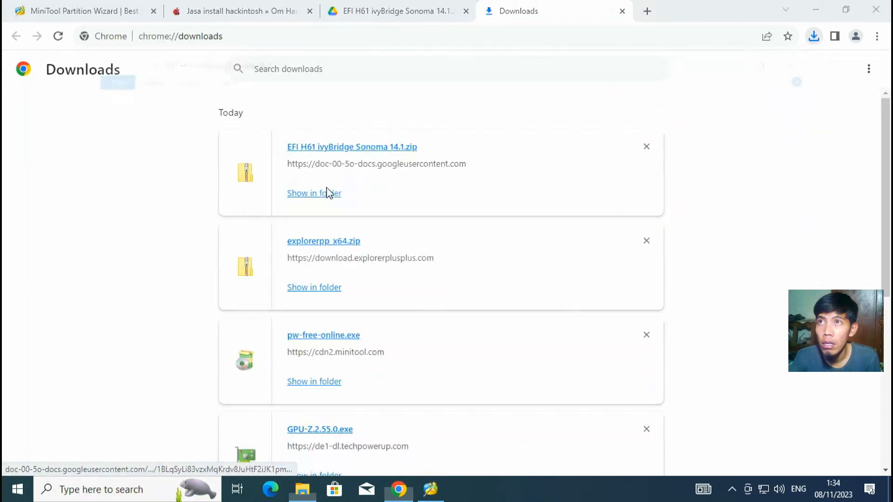
Step: Drag the EFI folder (BOOT and OC, 7.69 MB) from the zip onto the desktop, then close the zip window
click(821, 18)
drag(435, 62, 539, 23)
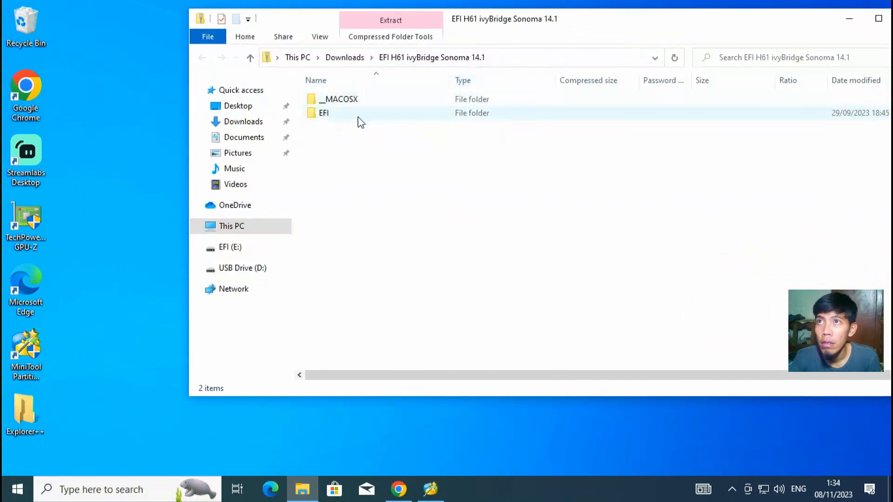
click(327, 120)
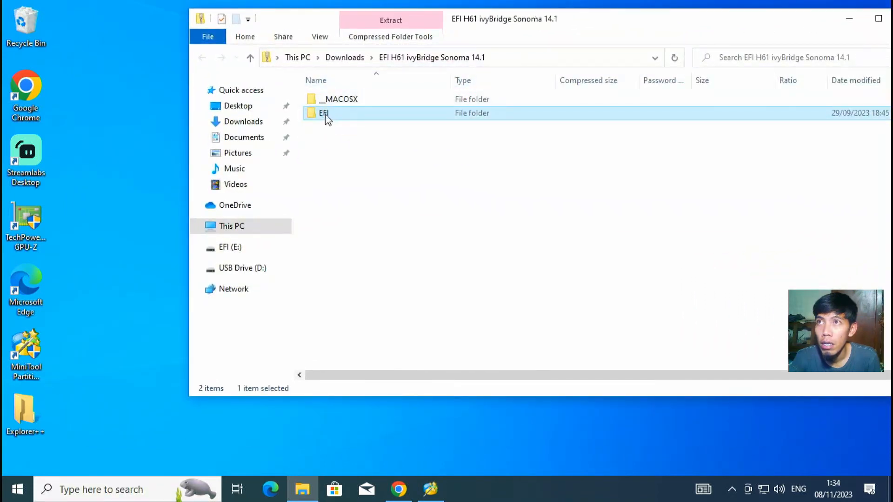
drag(326, 113, 378, 146)
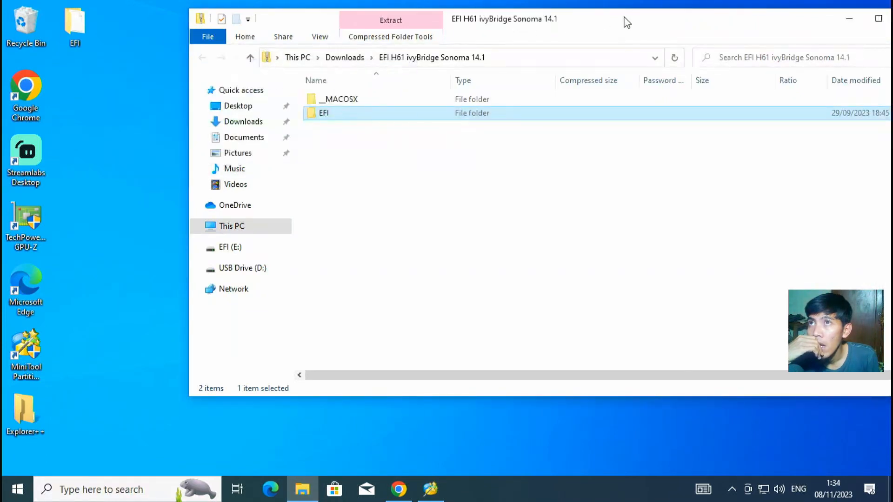
drag(623, 20, 532, 63)
click(805, 60)
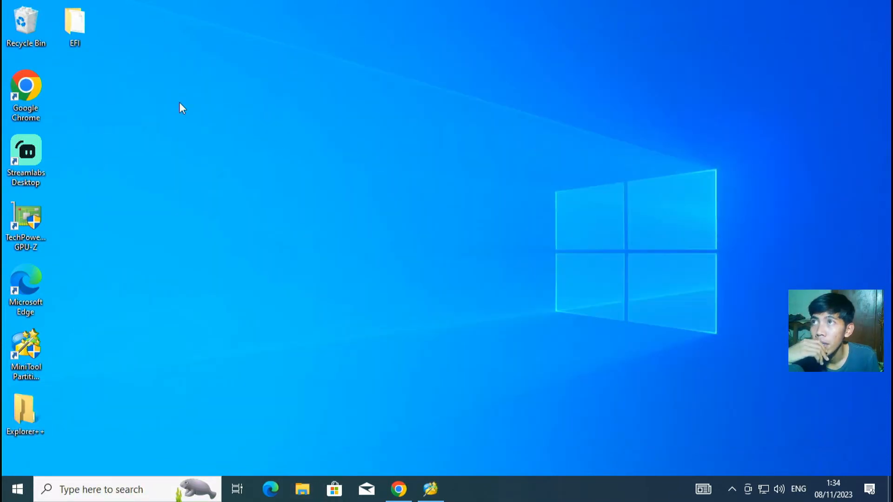
Step: Browse the desktop EFI's OC subfolders ACPI, Kexts and Drivers, ending enlarged on the 21 kexts
double_click(76, 33)
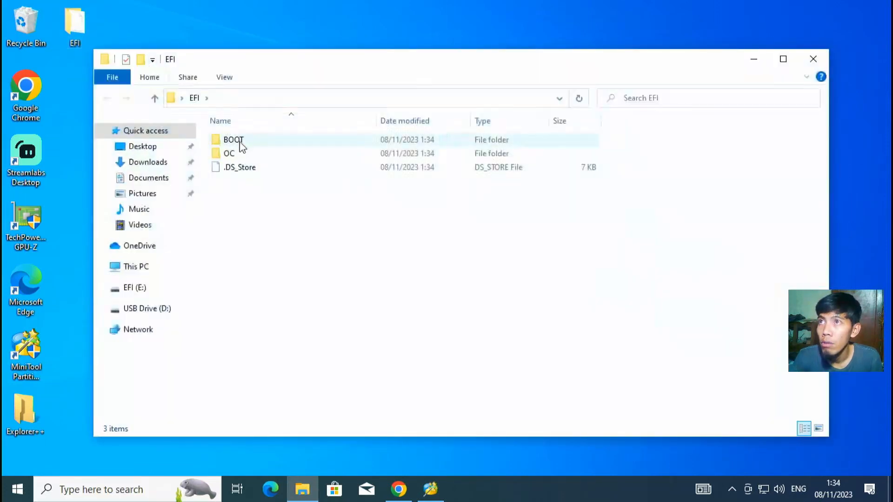
double_click(240, 152)
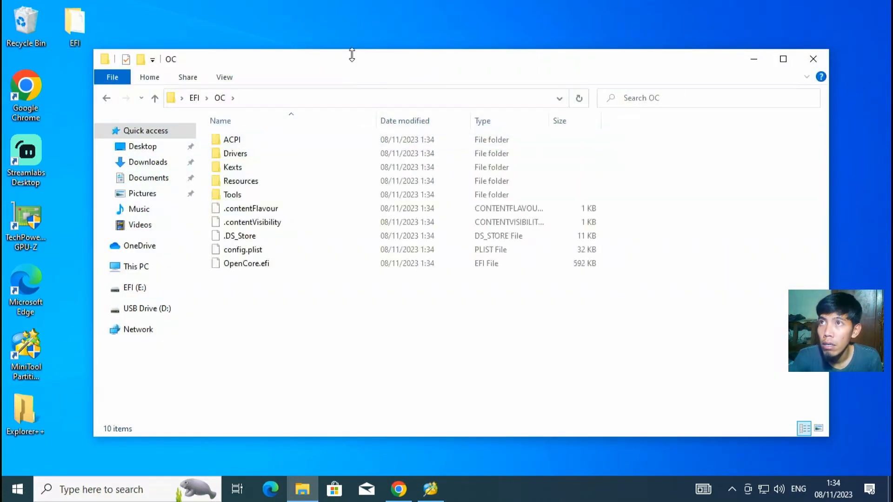
drag(352, 55, 374, 17)
double_click(253, 102)
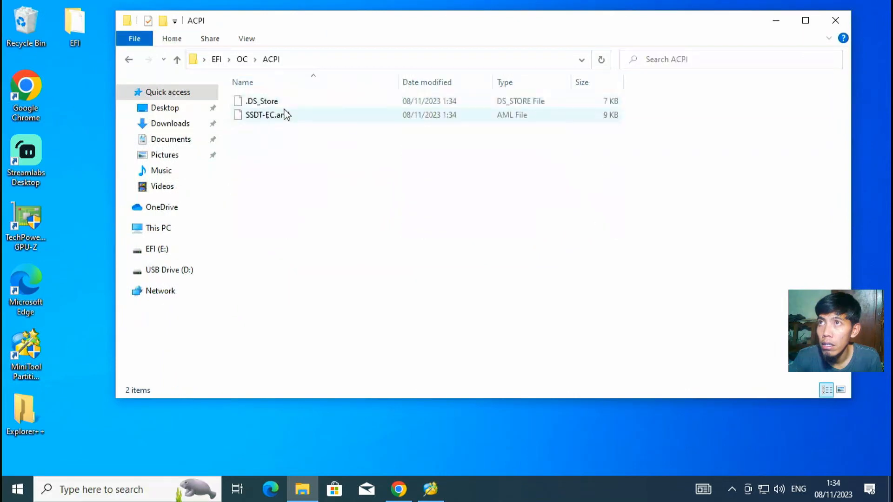
click(177, 61)
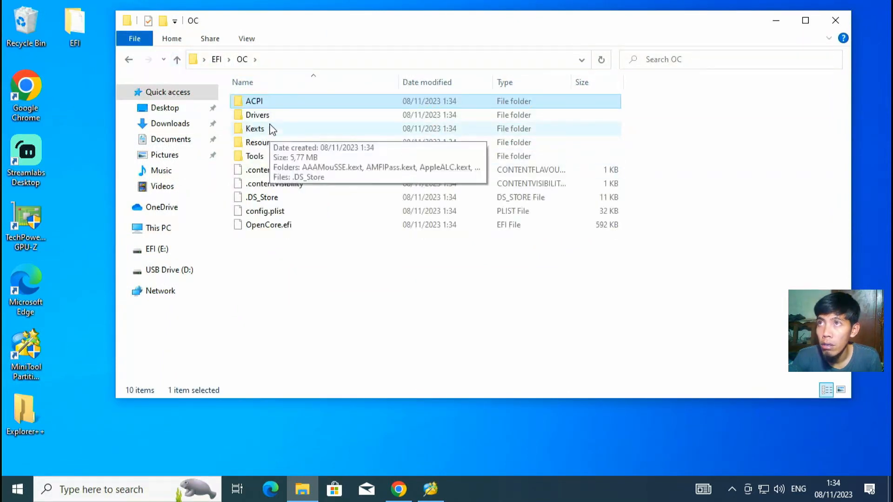
double_click(273, 132)
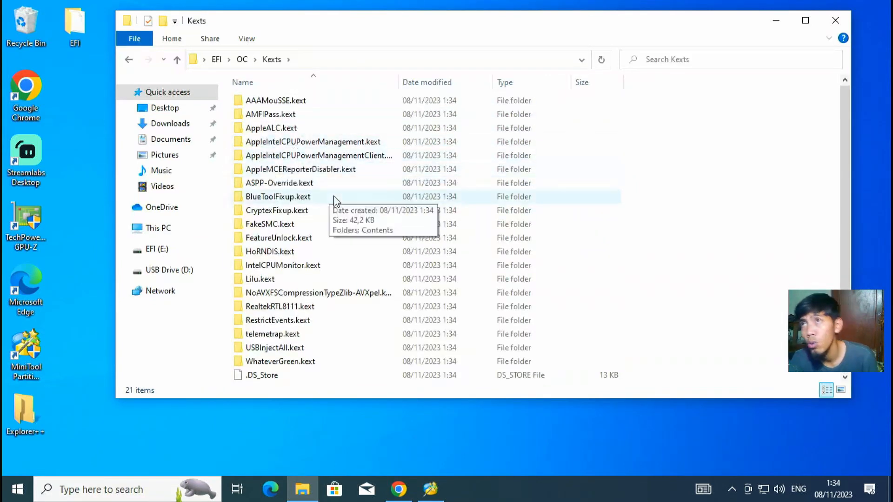
click(177, 63)
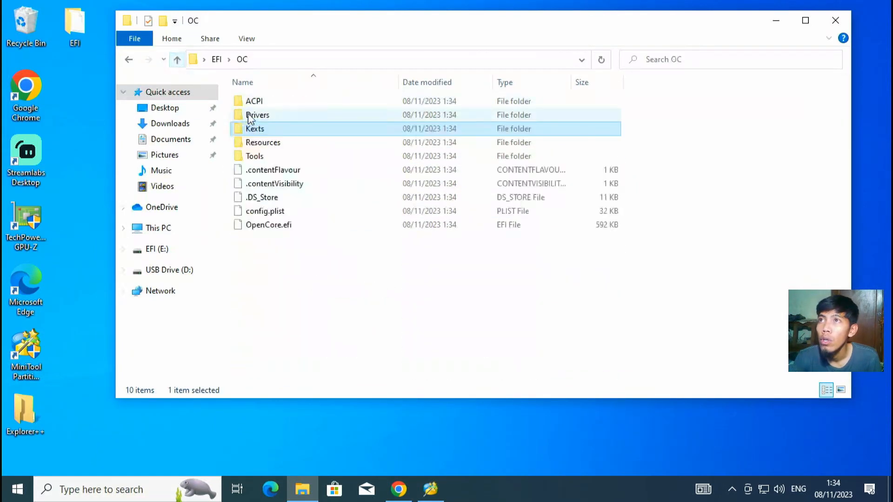
double_click(264, 116)
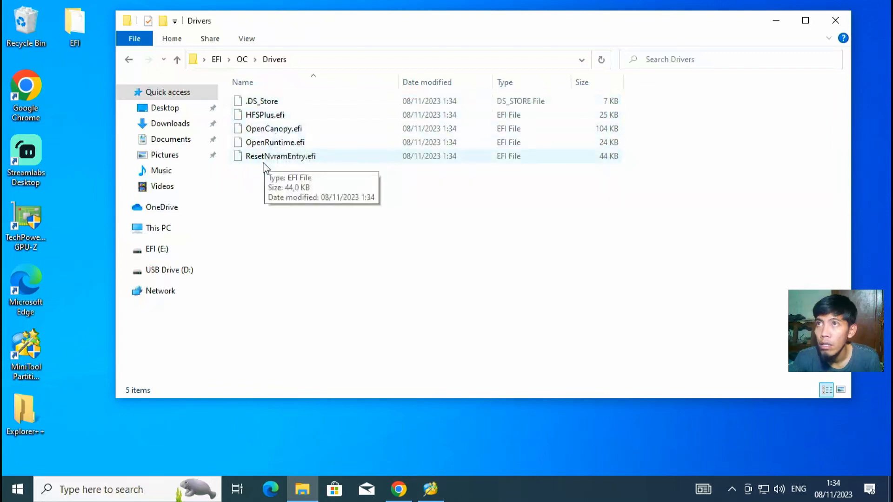
click(177, 60)
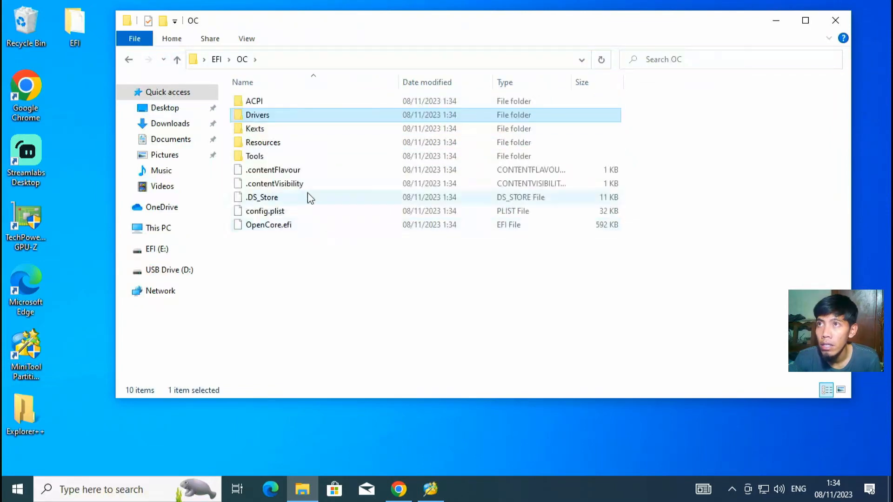
double_click(278, 130)
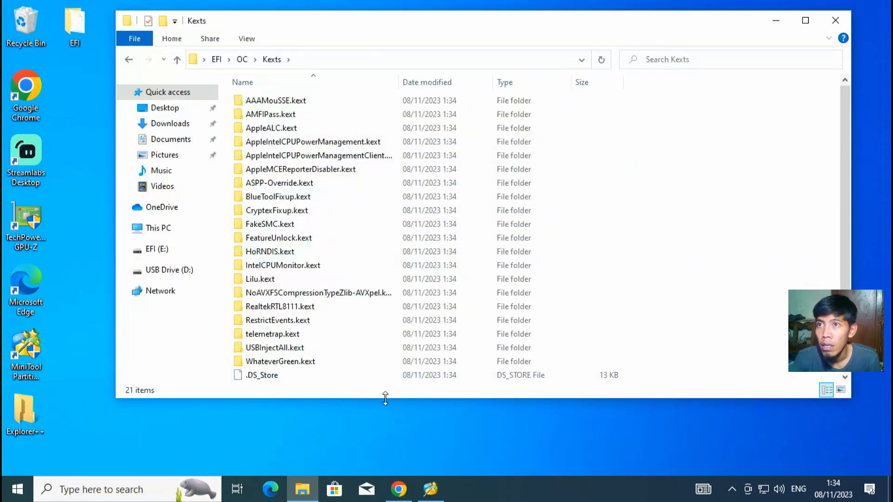
drag(384, 397, 381, 474)
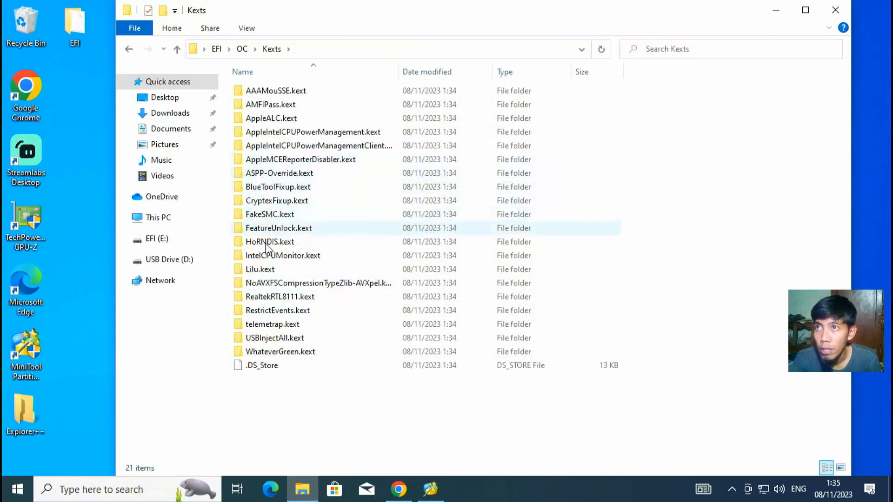
click(281, 341)
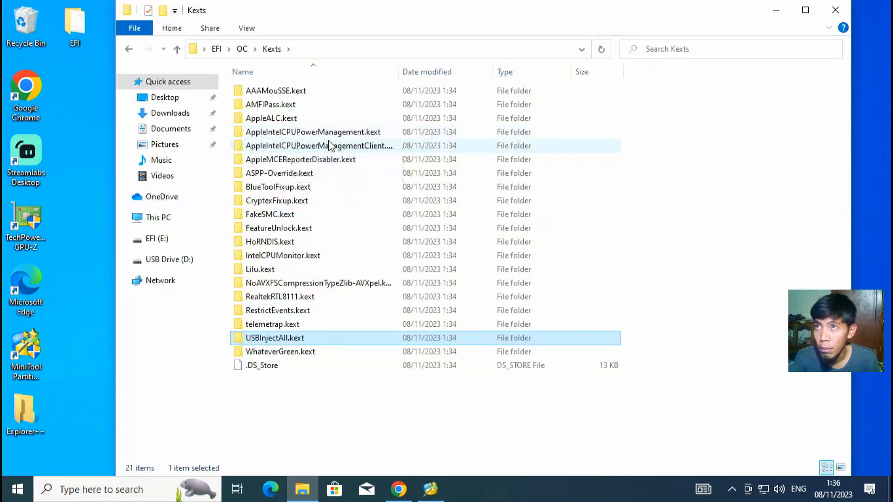
Step: Widen the Name column, look inside OC's Tools folder, then close File Explorer and deselect the desktop EFI folder
drag(399, 72, 423, 71)
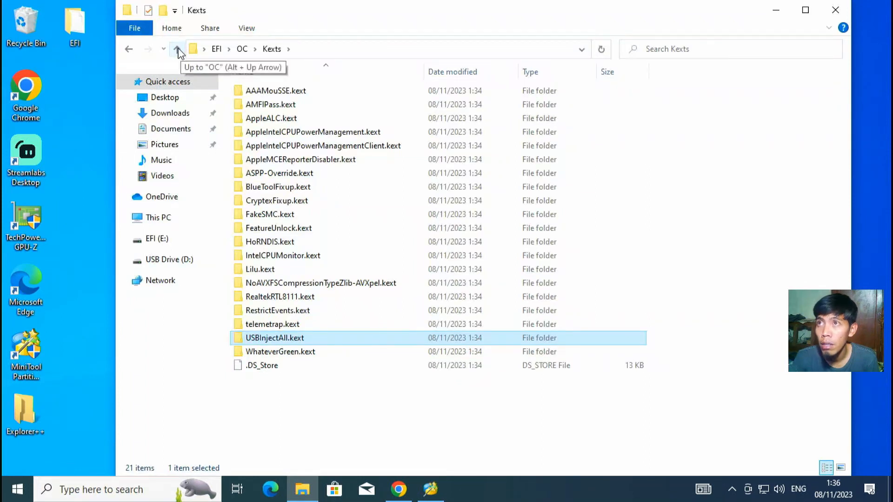
click(177, 50)
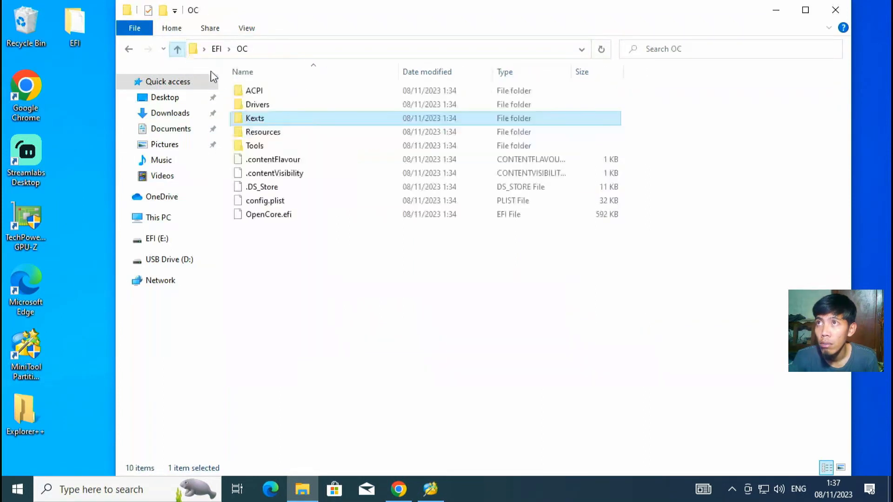
click(261, 148)
double_click(262, 148)
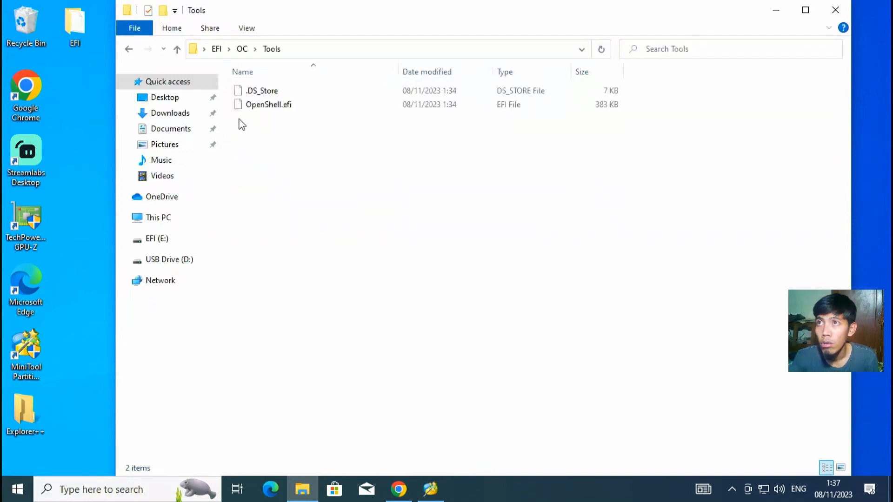
click(178, 49)
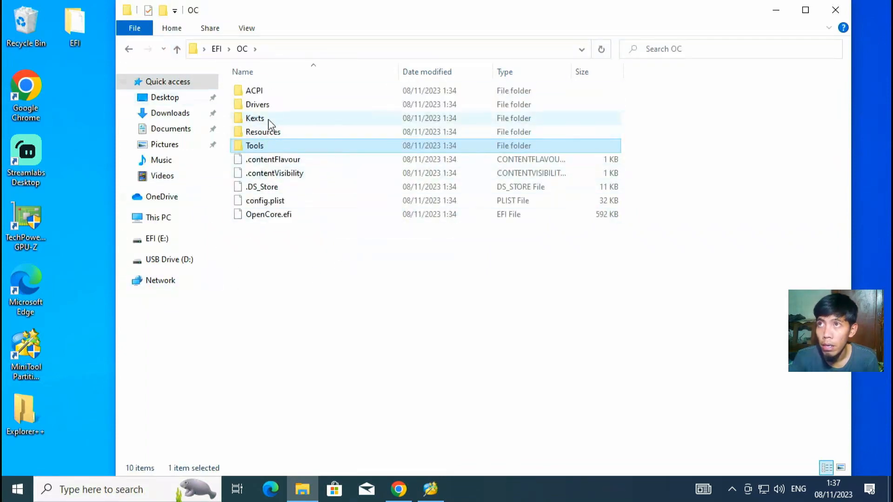
click(269, 255)
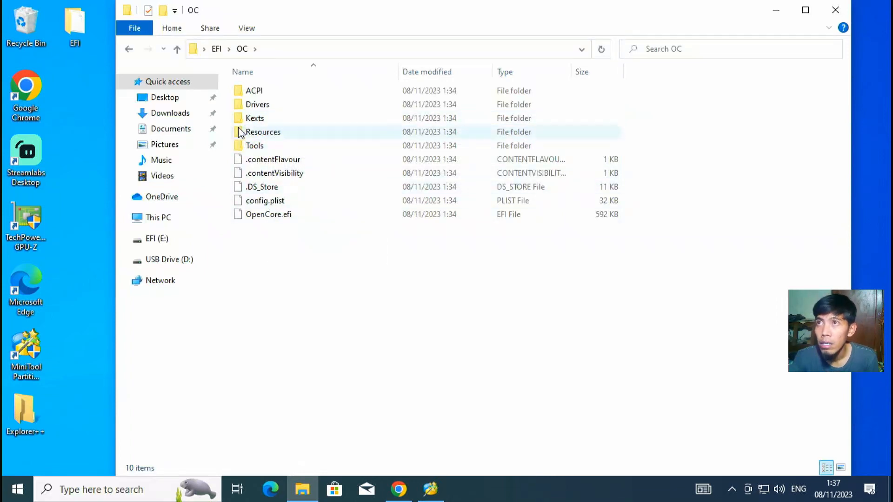
click(836, 11)
click(71, 412)
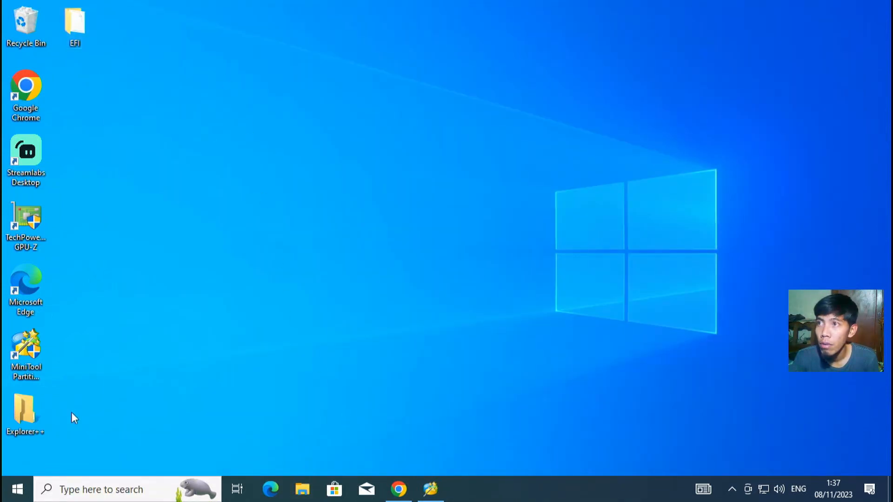
Step: Relaunch Explorer++ as administrator so the EFI (E:) drive is visible, and move its window right
right_click(11, 411)
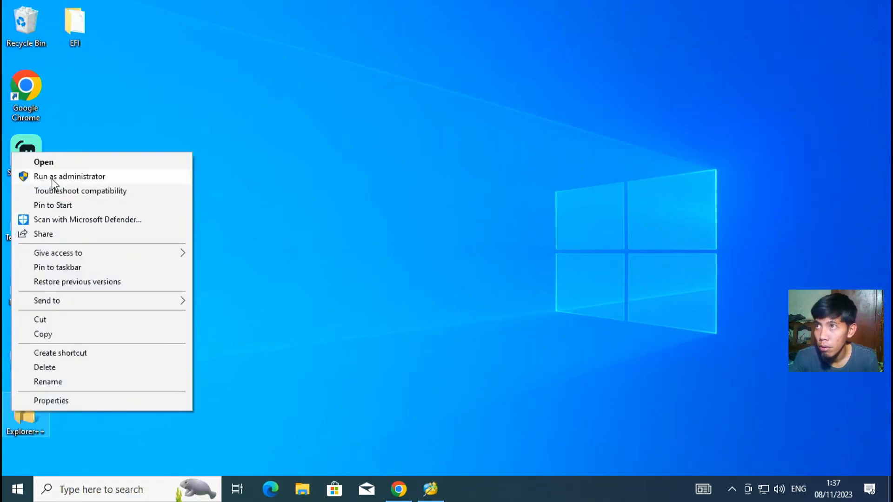
click(51, 179)
click(390, 338)
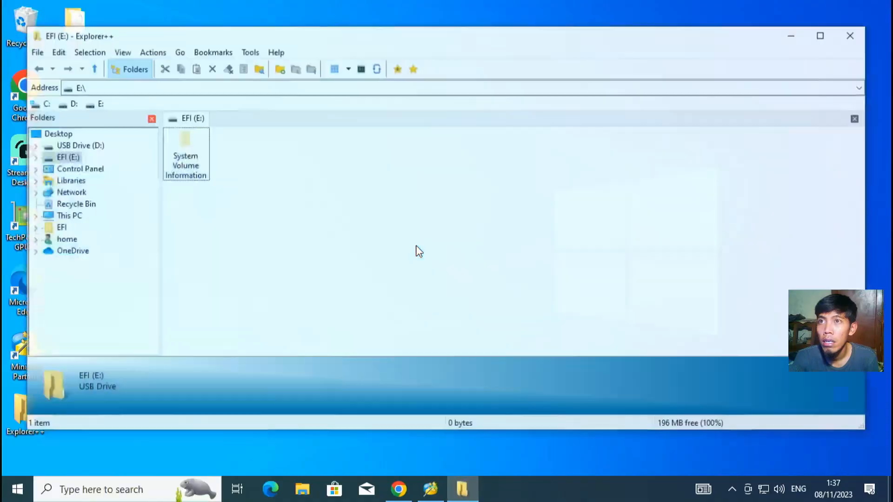
drag(261, 41, 391, 33)
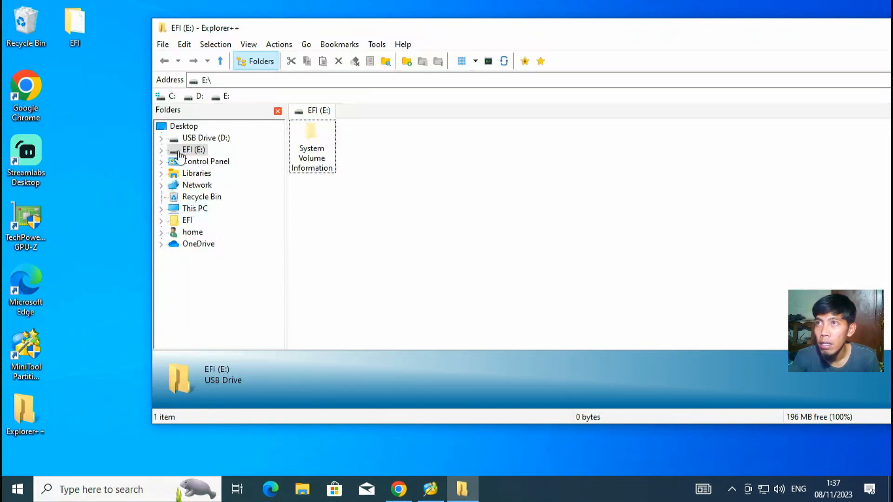
Step: Copy the EFI folder from the Desktop onto the root of the EFI (E:) drive
click(176, 129)
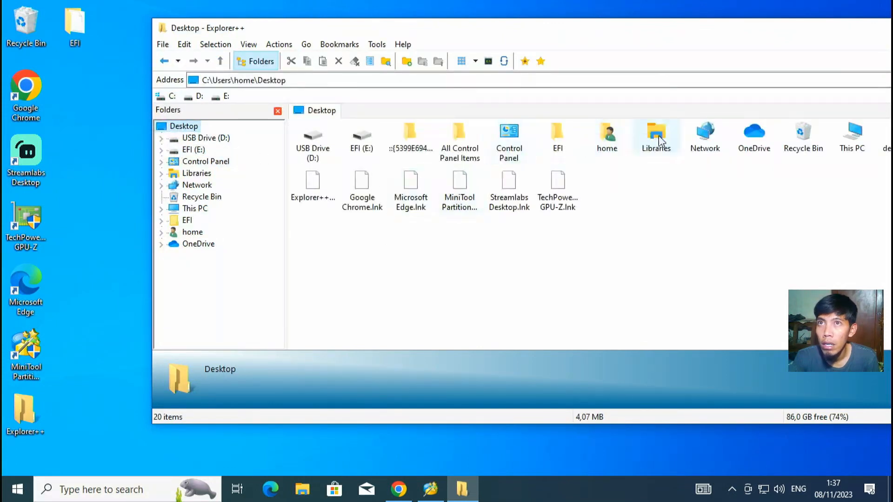
click(568, 139)
right_click(568, 141)
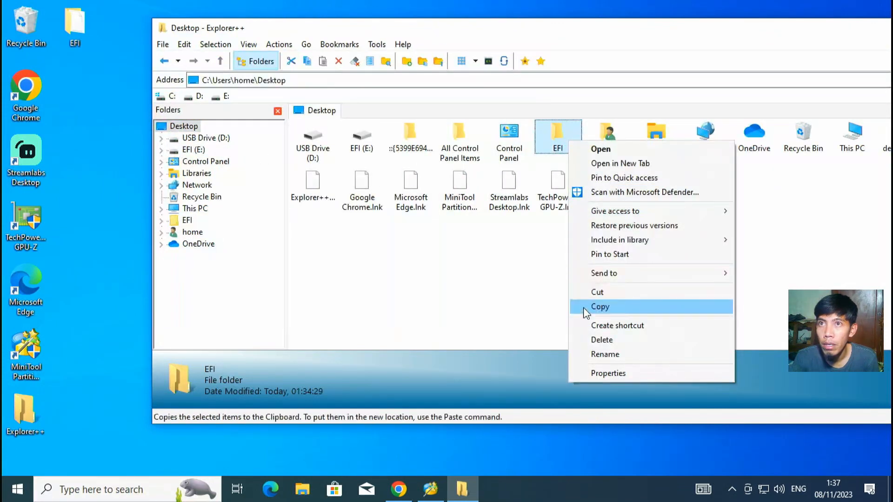
click(584, 308)
click(194, 150)
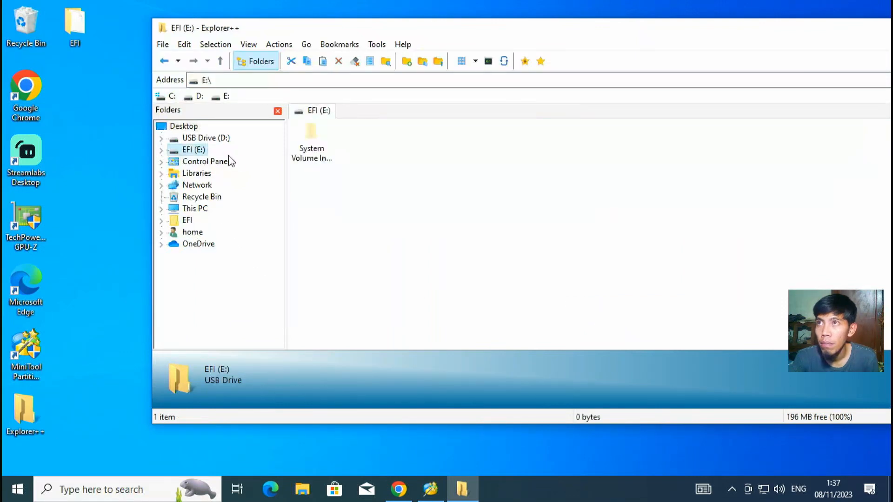
right_click(365, 211)
click(412, 285)
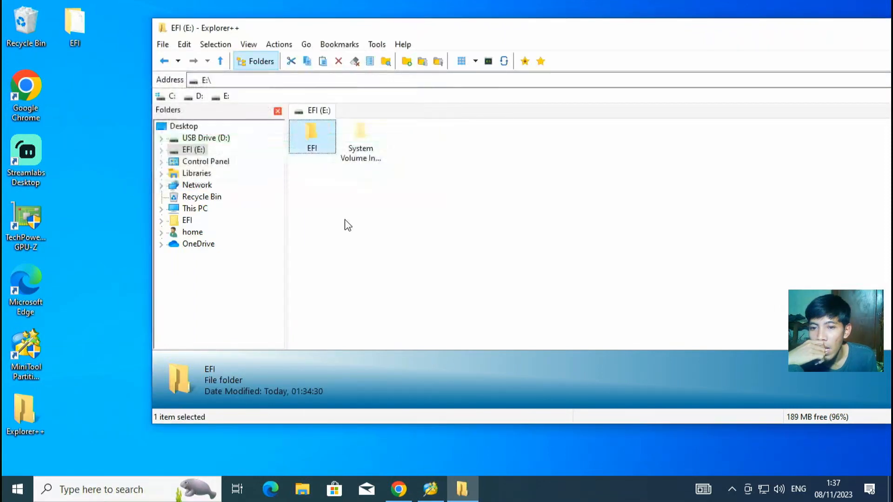
Step: Deselect the pasted folder, move the window back left and close Explorer++
click(344, 180)
drag(485, 34, 356, 44)
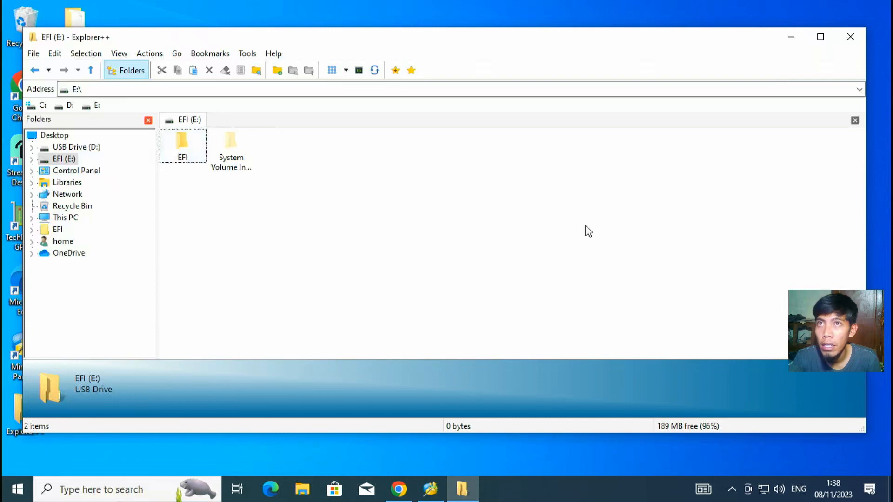
click(860, 34)
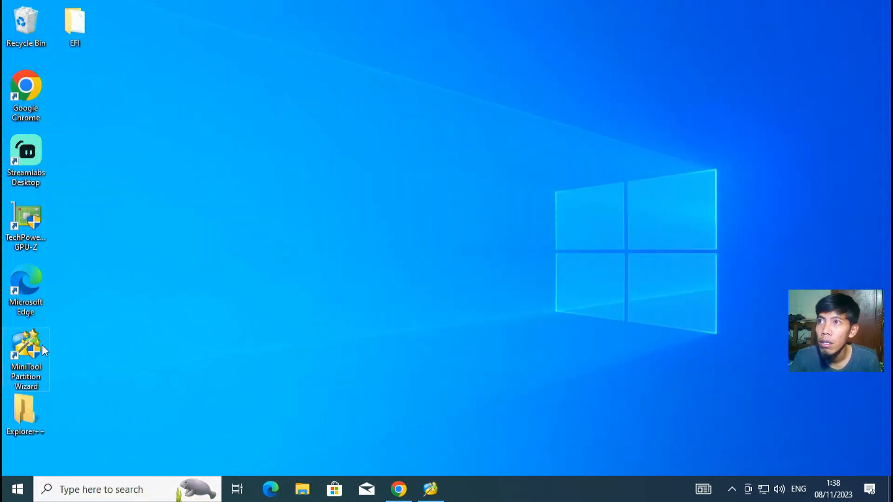
Step: Bring the MiniTool Partition Wizard window back on screen
right_click(42, 344)
click(518, 359)
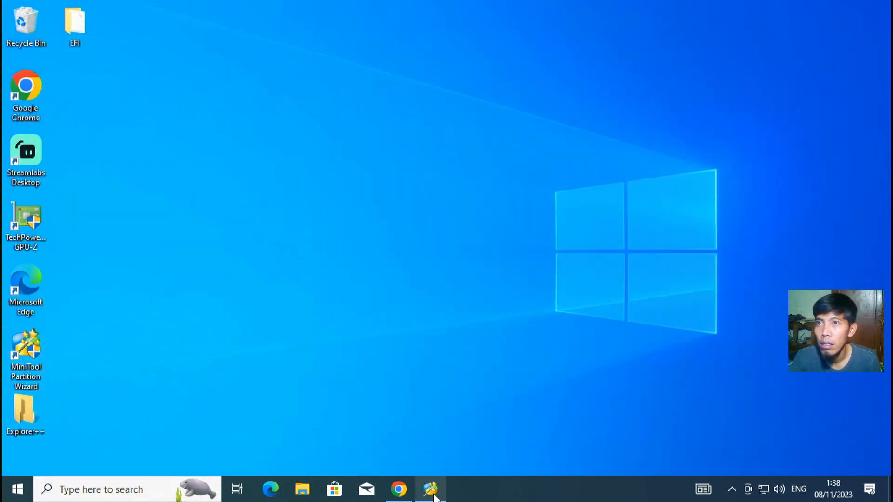
click(435, 496)
Step: Open Change Letter for the E:EFI partition, cancel it, and ask to quit MiniTool
click(268, 400)
right_click(281, 390)
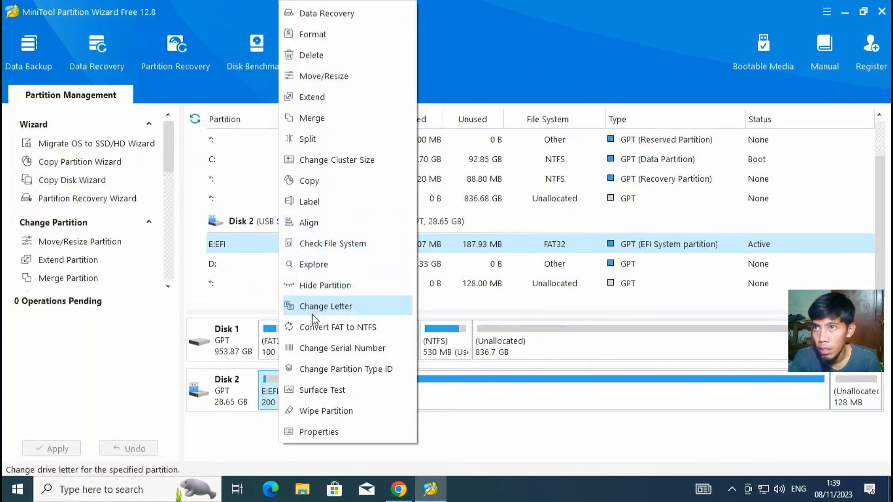
click(293, 310)
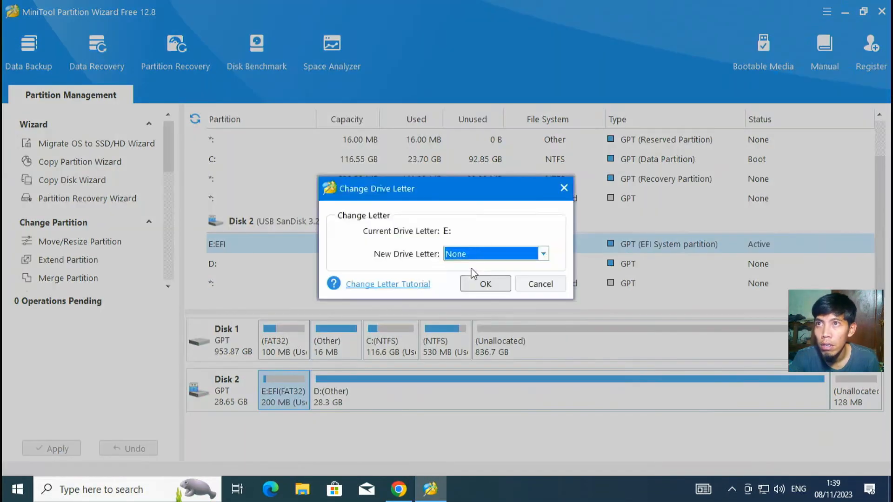
click(561, 285)
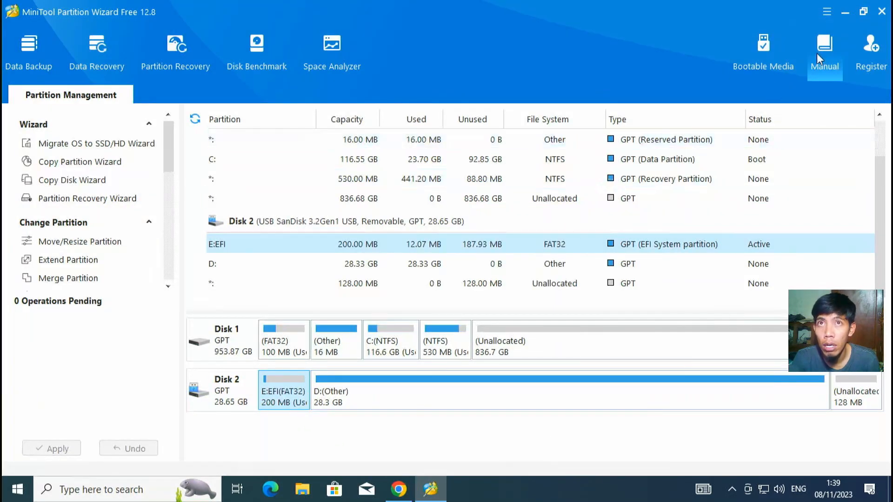
click(882, 12)
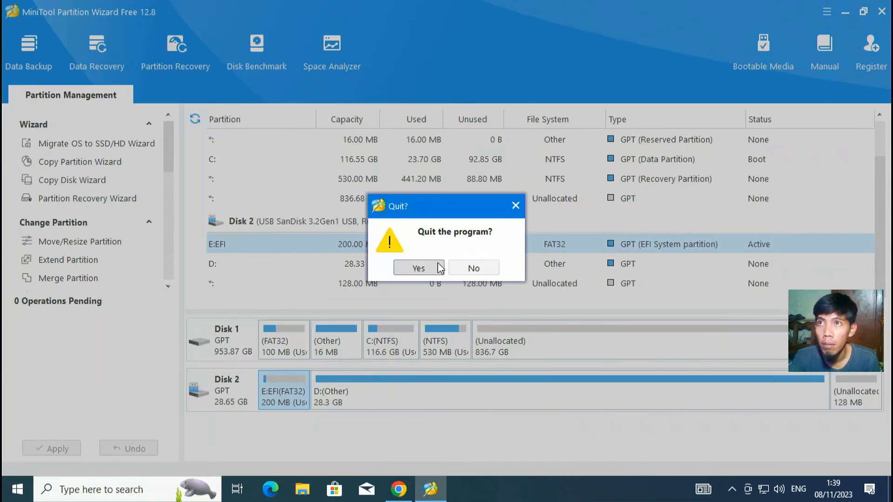
Step: Confirm quitting MiniTool and refresh the desktop five times
click(397, 273)
right_click(159, 230)
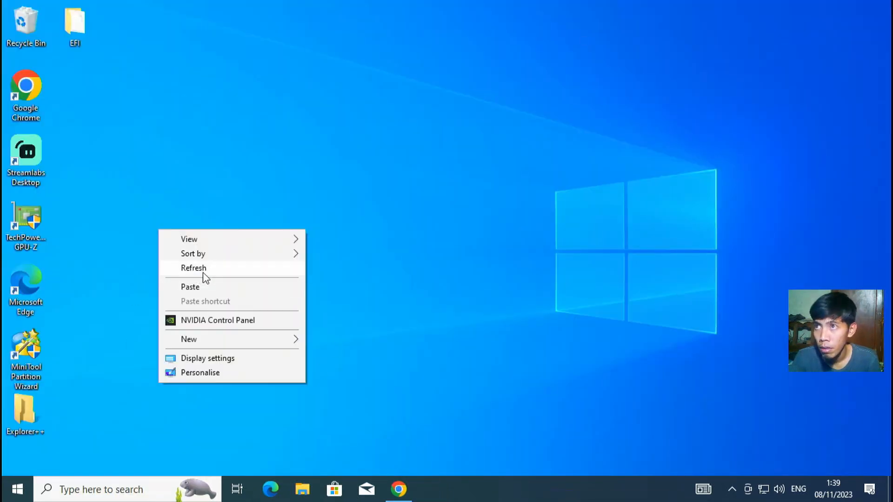
click(202, 272)
right_click(159, 205)
click(186, 245)
right_click(159, 205)
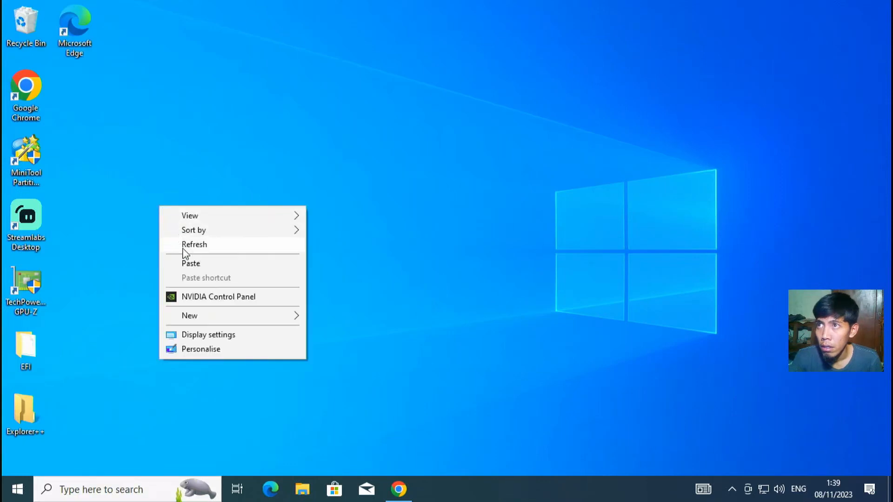
click(186, 245)
right_click(149, 195)
click(184, 234)
right_click(152, 205)
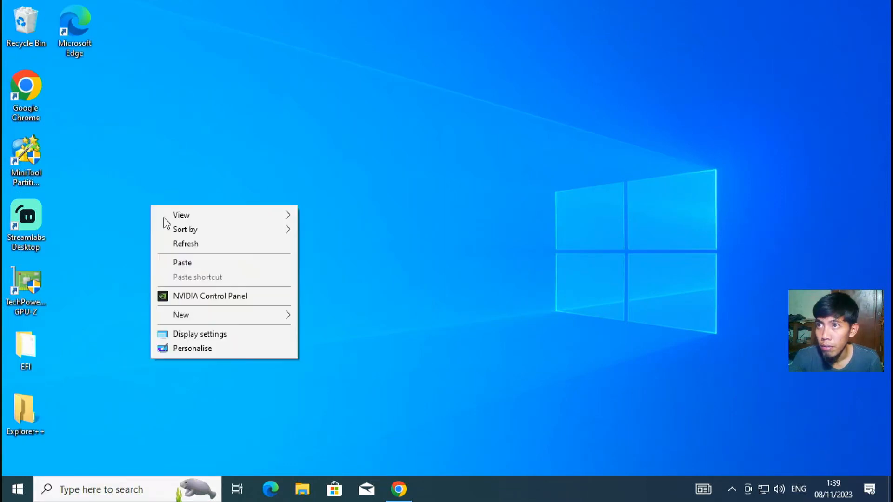
click(186, 244)
Step: Bring up the Start menu's power choices and dismiss them without shutting down
click(18, 489)
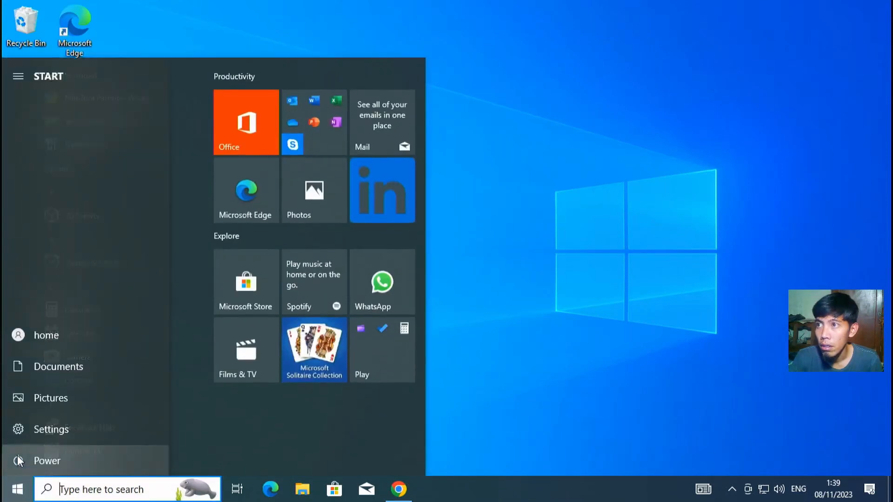
click(18, 458)
click(108, 403)
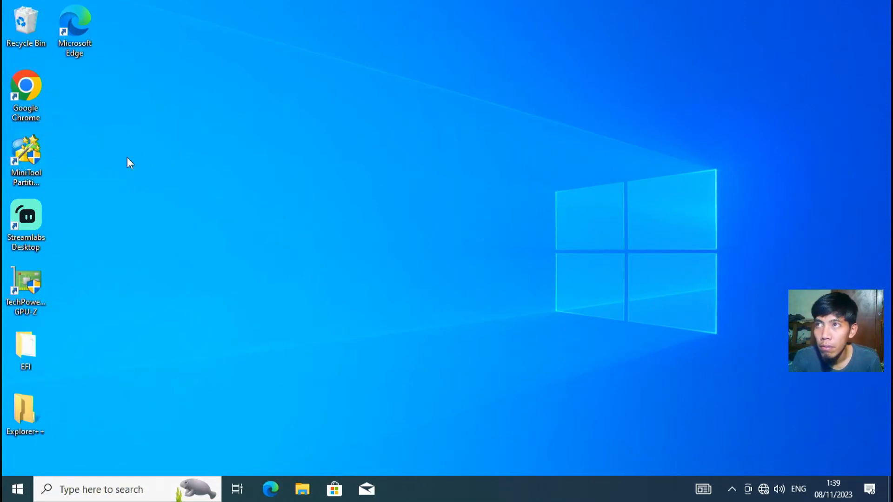
Step: Relaunch MiniTool as administrator and bring up actions for Disk 1's 836.7 GB unallocated space
double_click(37, 159)
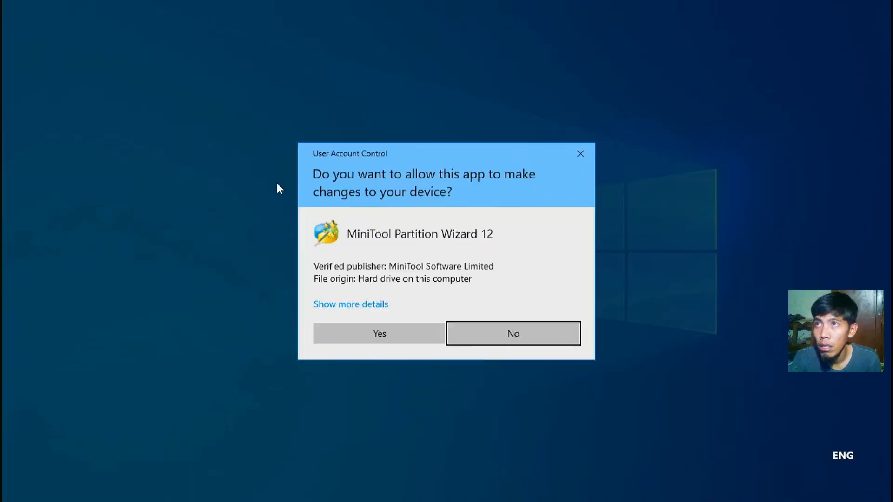
click(353, 333)
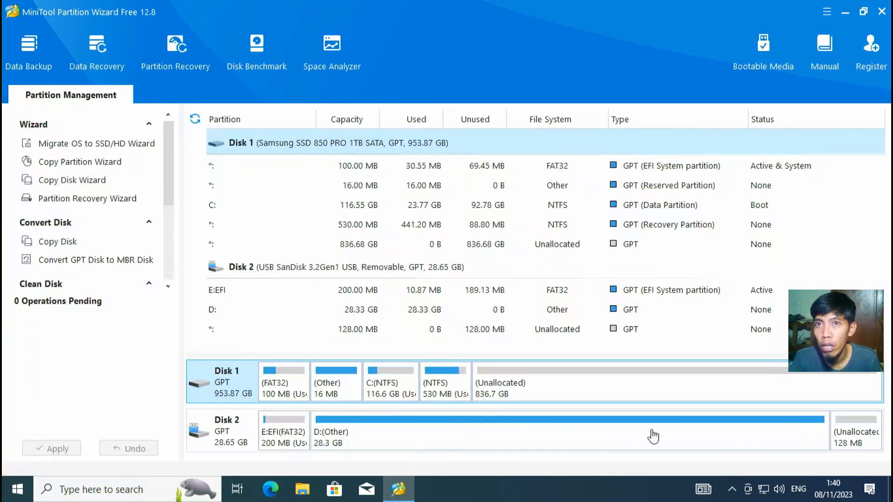
click(559, 394)
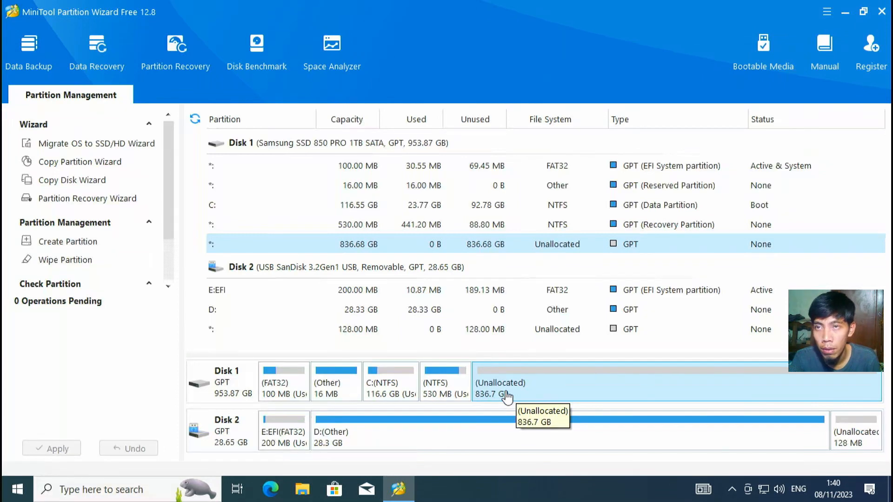
right_click(509, 385)
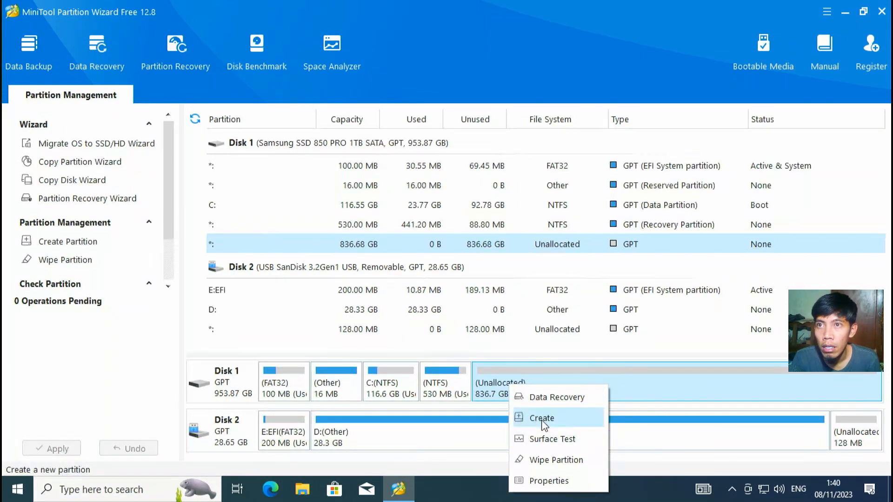
Step: Create a new exFAT partition labelled 'Mac Os' in Disk 1's free space
click(542, 419)
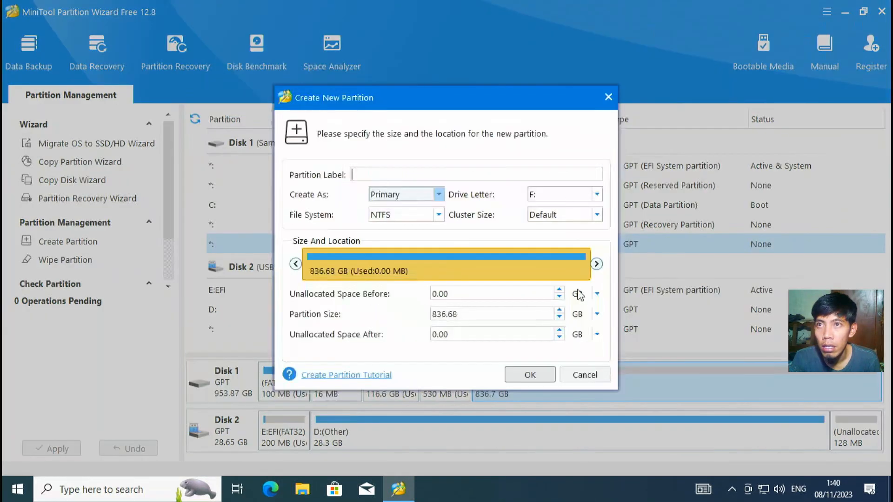
click(389, 216)
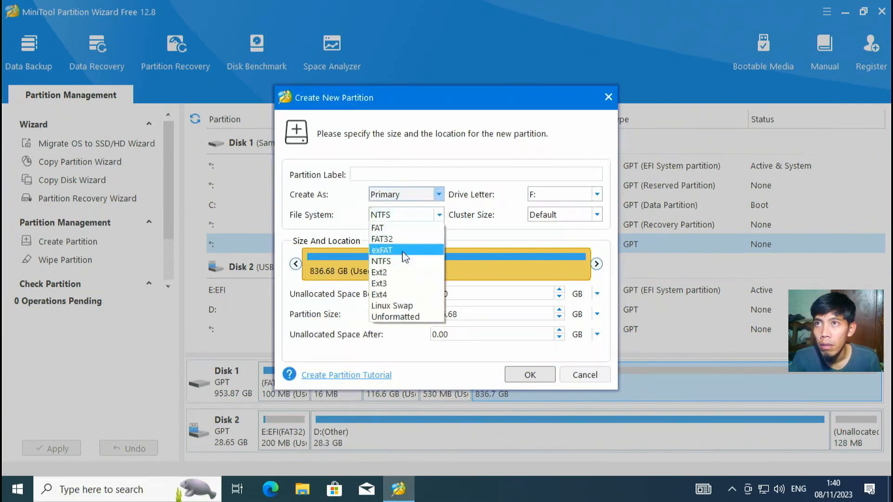
click(404, 251)
click(465, 175)
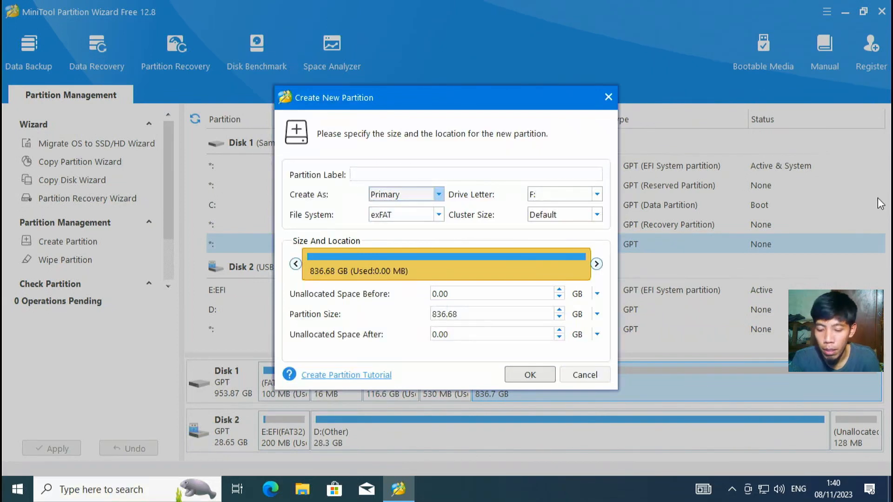
text(Mac )
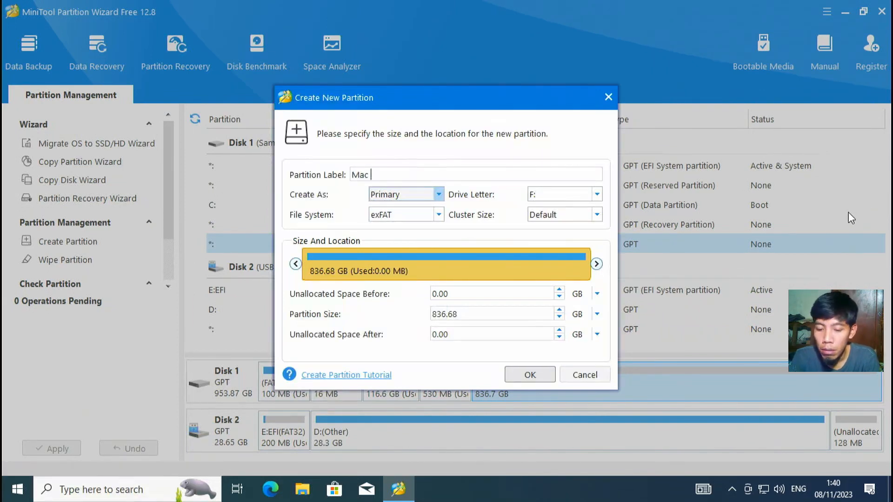
text(Os)
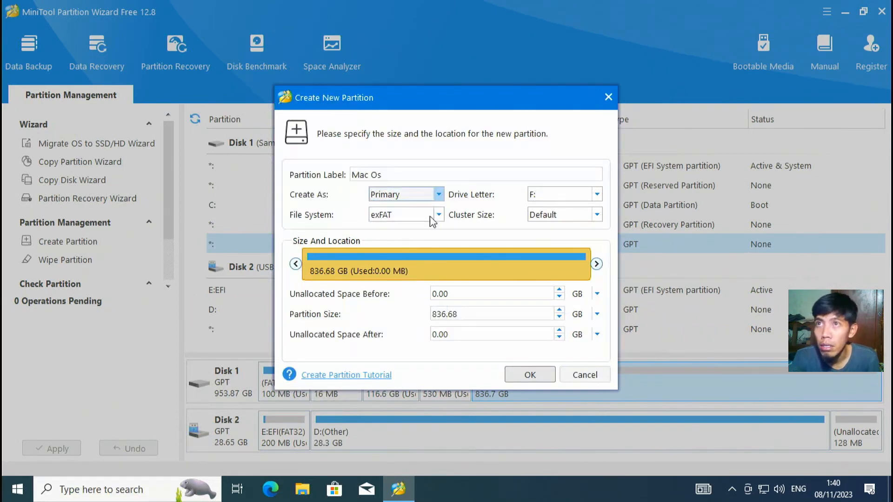
click(530, 375)
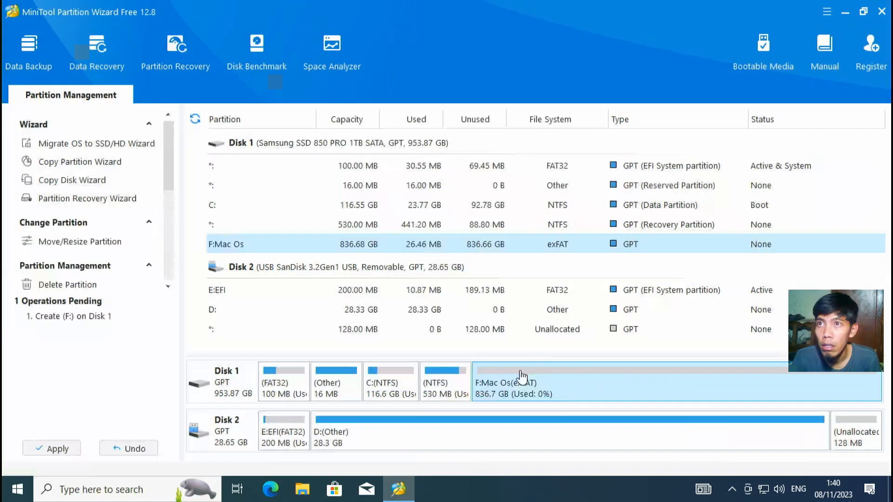
Step: Apply the pending partition creation, dismiss the success message, and ask to quit
click(59, 449)
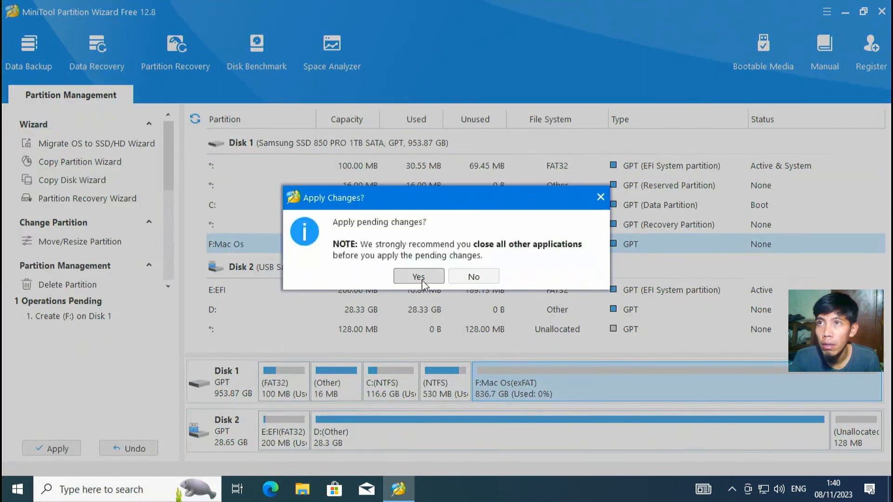
click(418, 277)
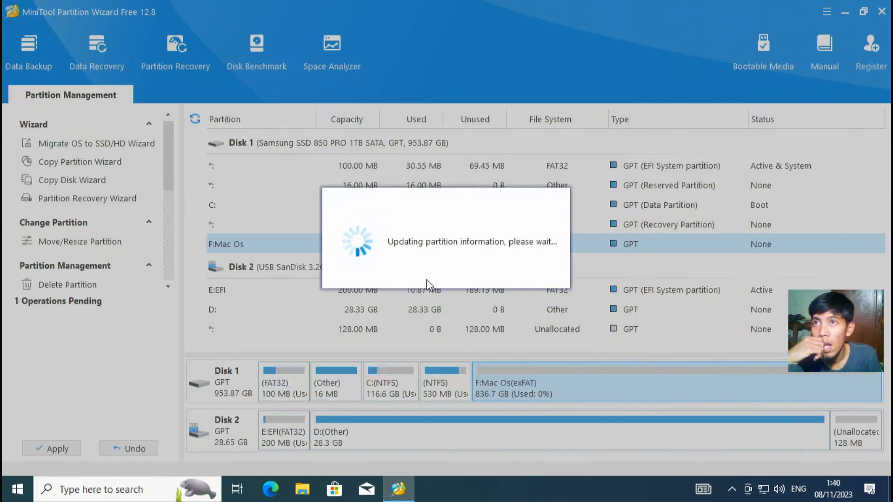
click(446, 266)
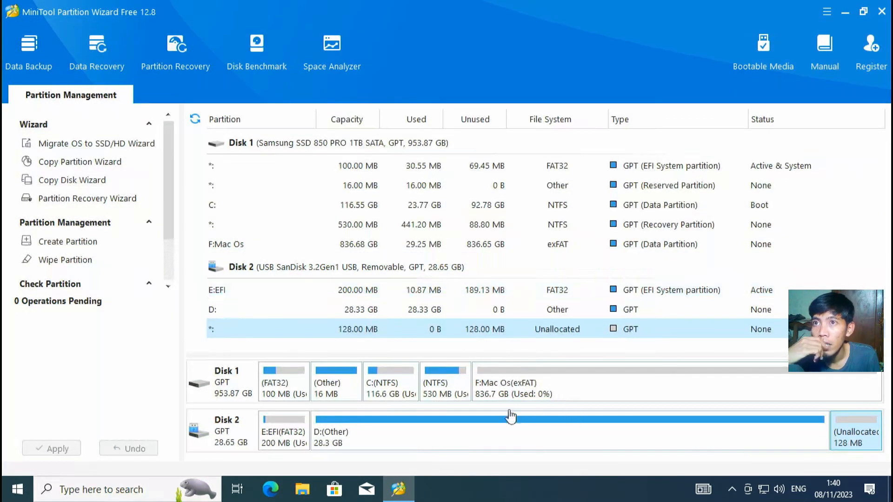
click(882, 11)
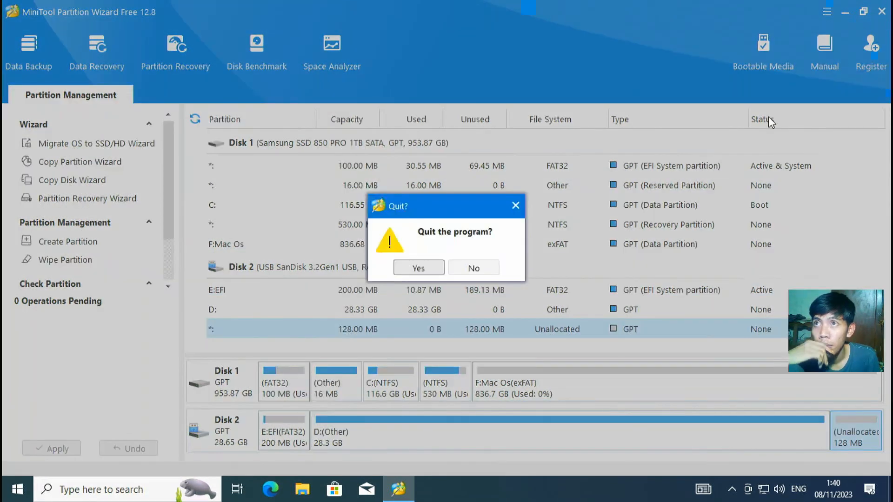
Step: Confirm quitting the partition tool and refresh the desktop
click(429, 268)
right_click(319, 301)
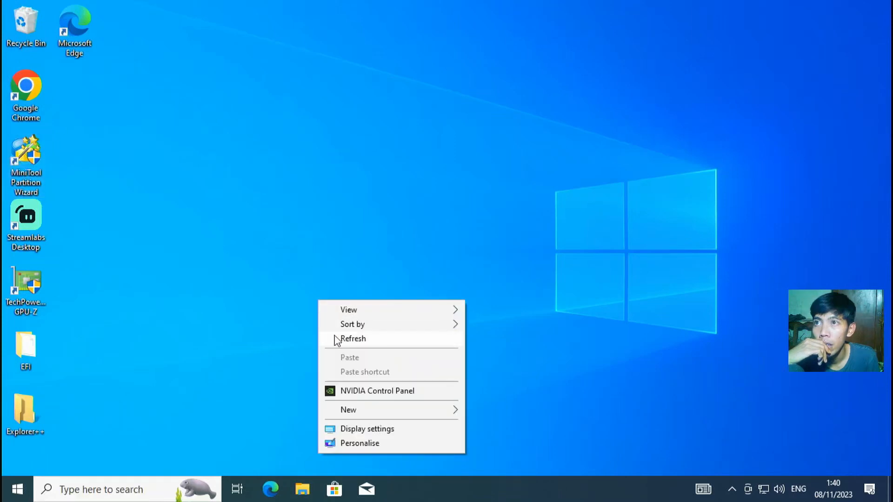
right_click(224, 299)
click(251, 339)
Step: Restart the PC from the Start menu's power options to enter the BIOS setup
click(18, 492)
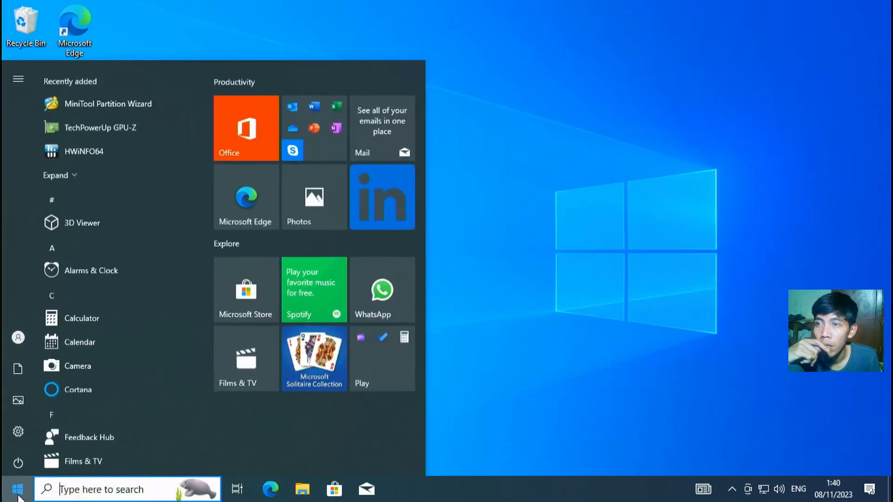
mouse_move(19, 461)
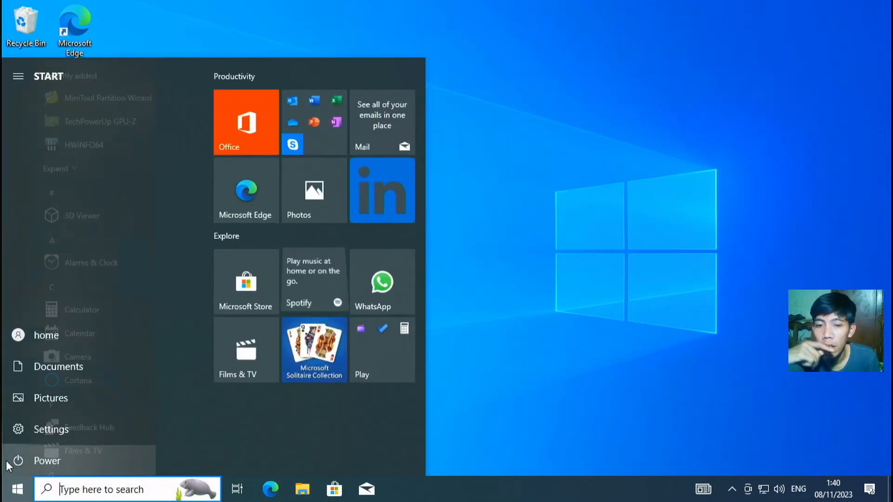
click(33, 455)
key(Escape)
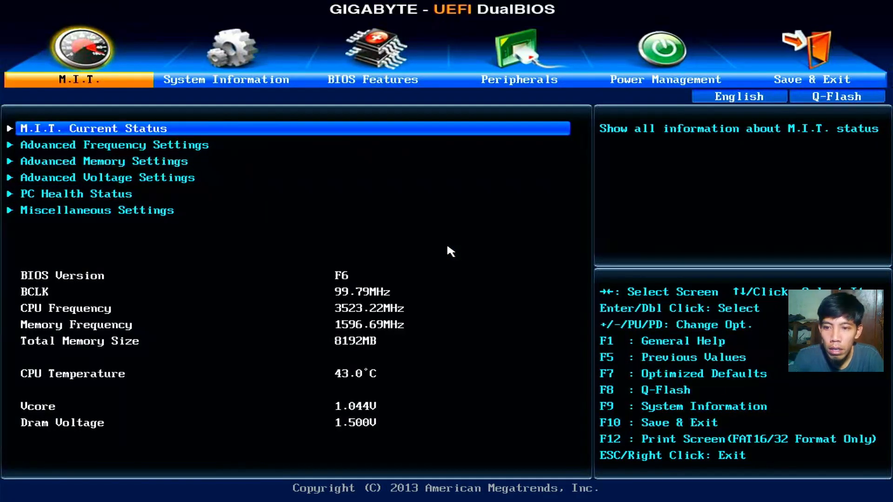
Step: Go to the BIOS Features page and check Boot Option #1 without changing it
key(Down)
key(Down)
key(Down)
key(Down)
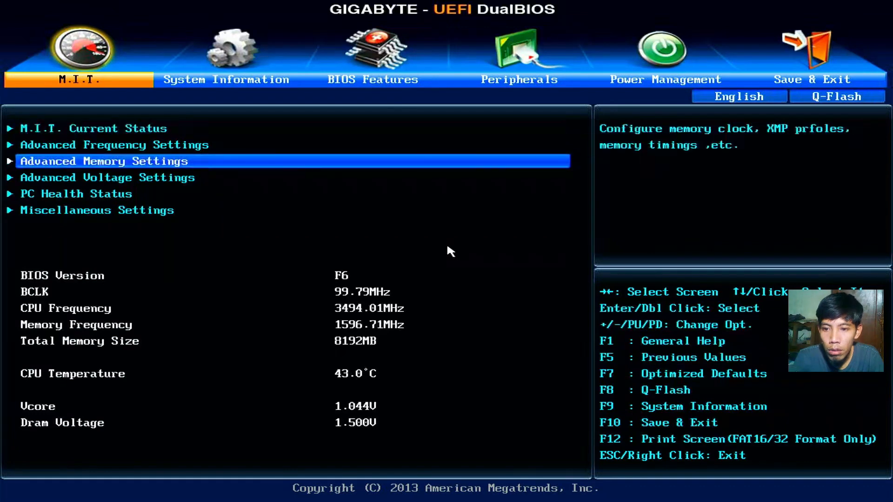
key(Right)
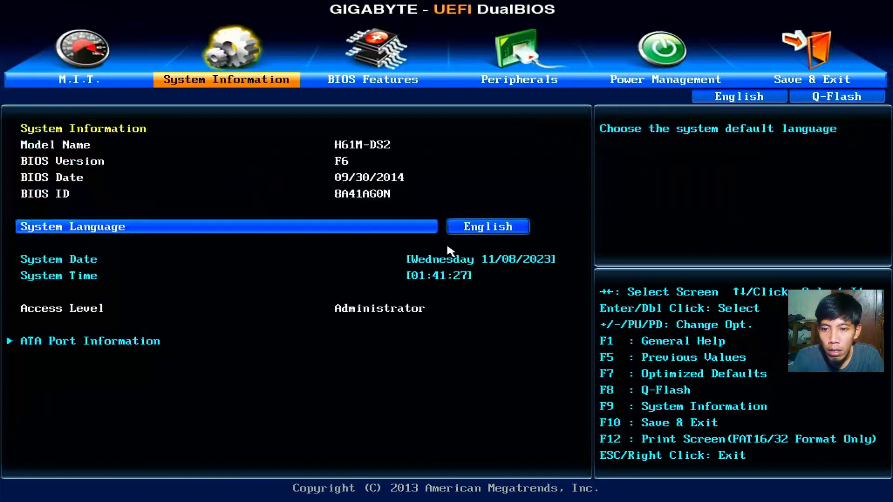
key(Right)
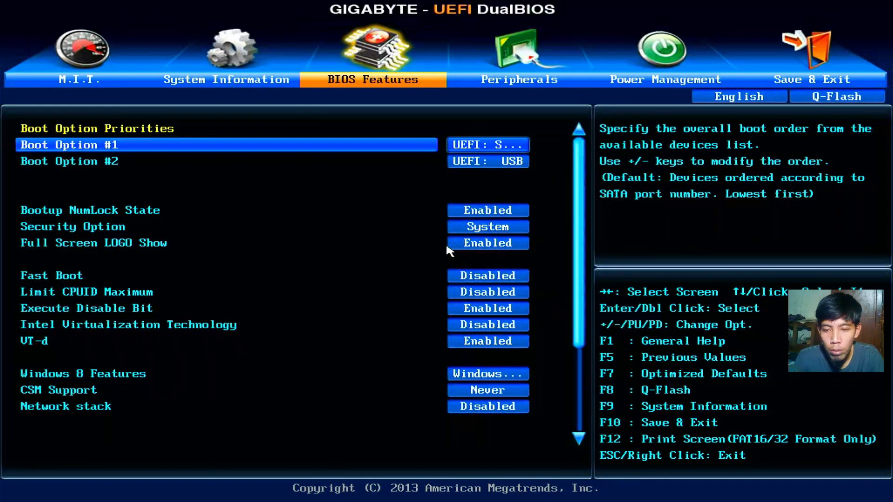
key(Return)
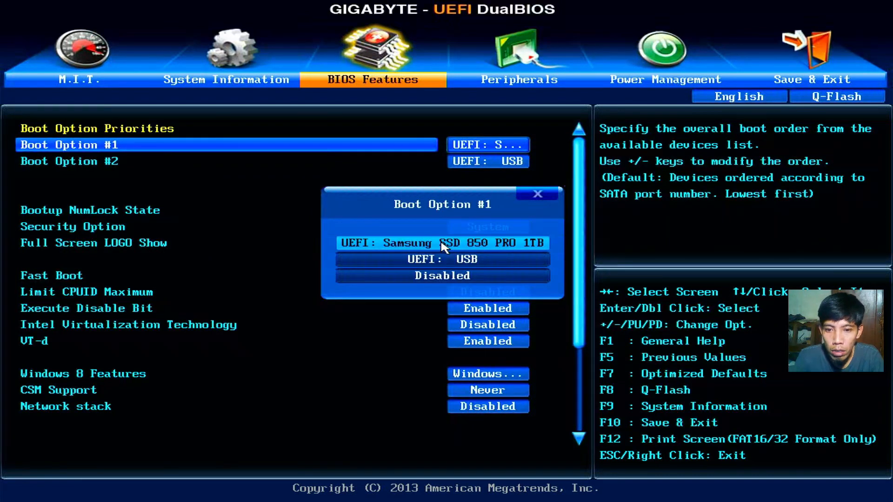
key(Return)
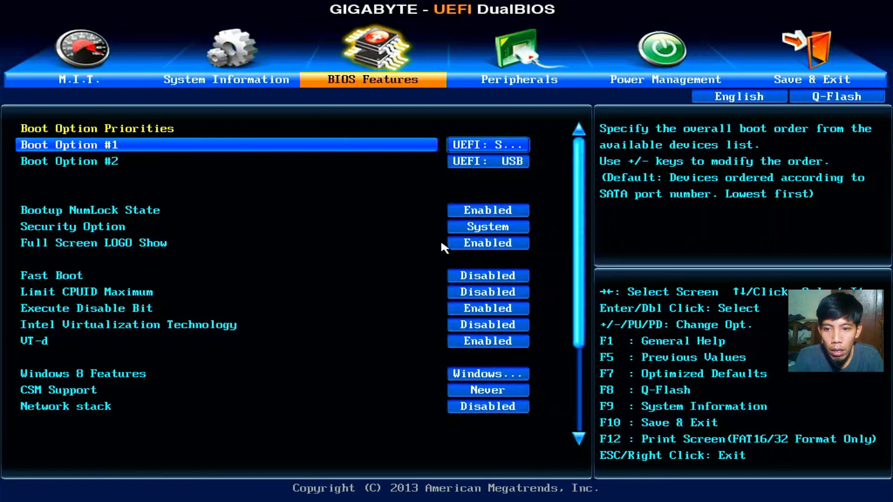
Step: Review Windows 8 Features unchanged and keep CSM Support at Never
key(Down)
key(Down)
key(Down)
key(Down)
key(Down)
key(Down)
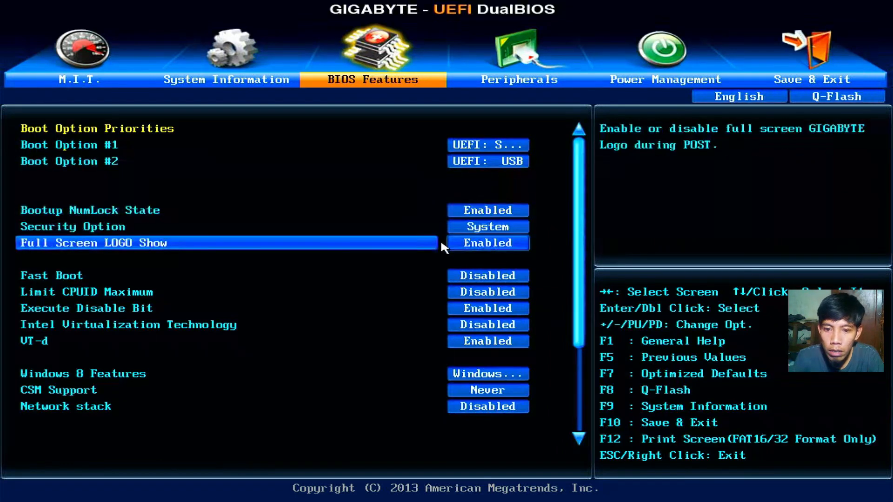
key(Down)
key(Down)
key(Down)
key(Down)
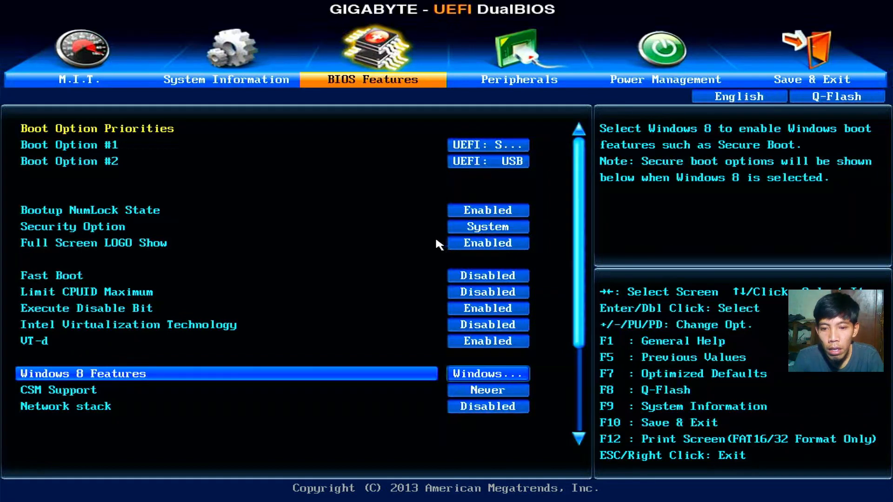
key(Return)
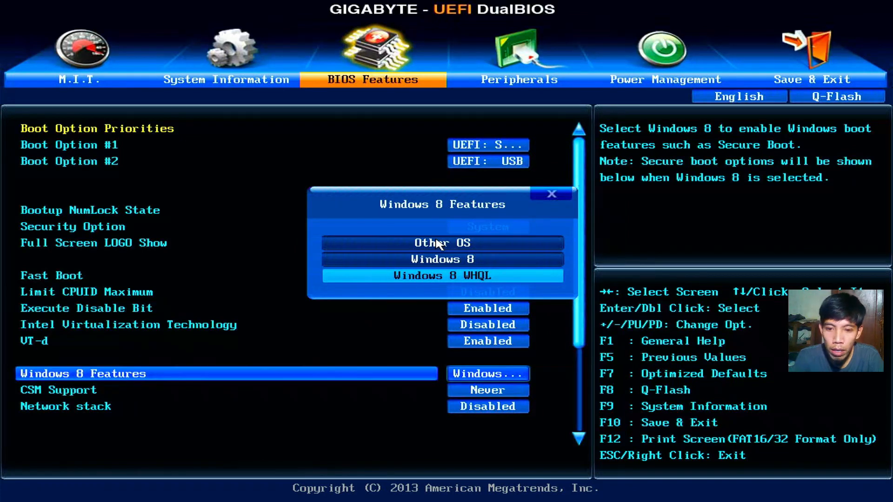
right_click(436, 240)
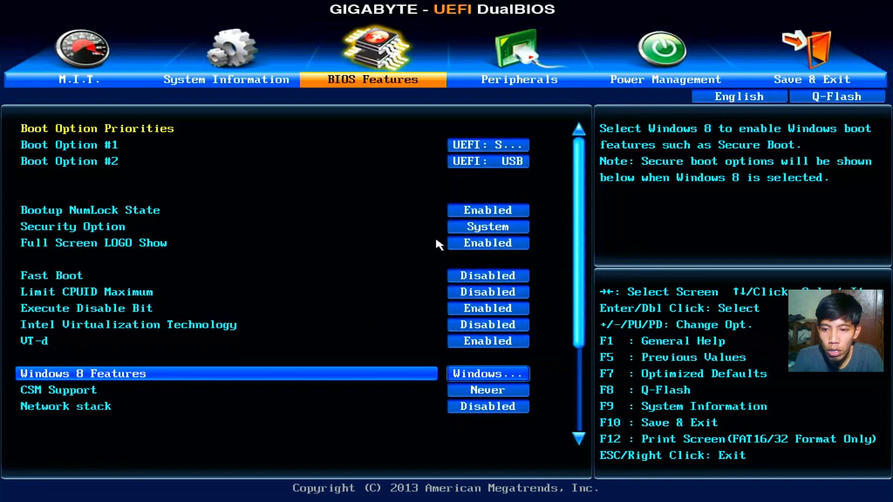
key(Down)
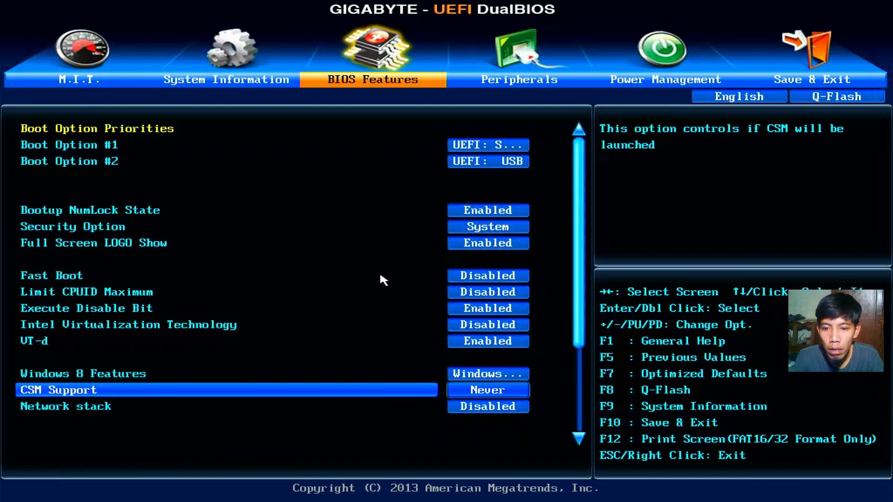
key(Up)
key(Return)
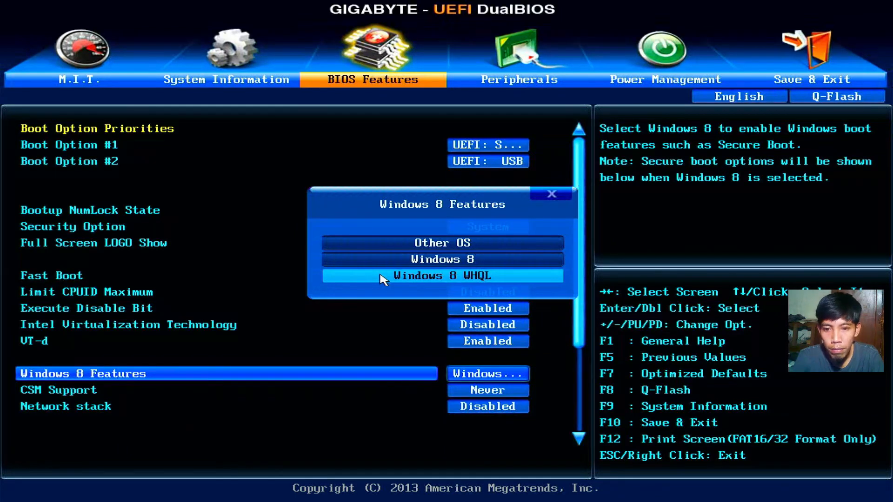
click(380, 276)
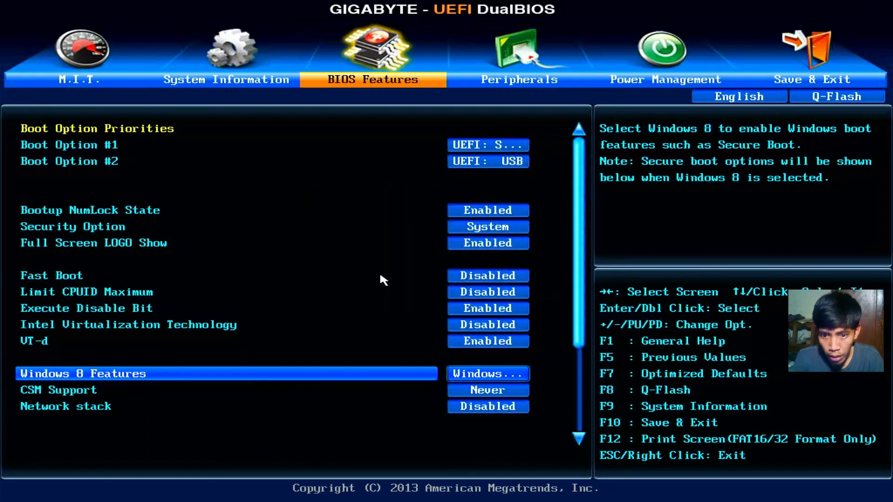
key(Down)
key(Return)
click(383, 276)
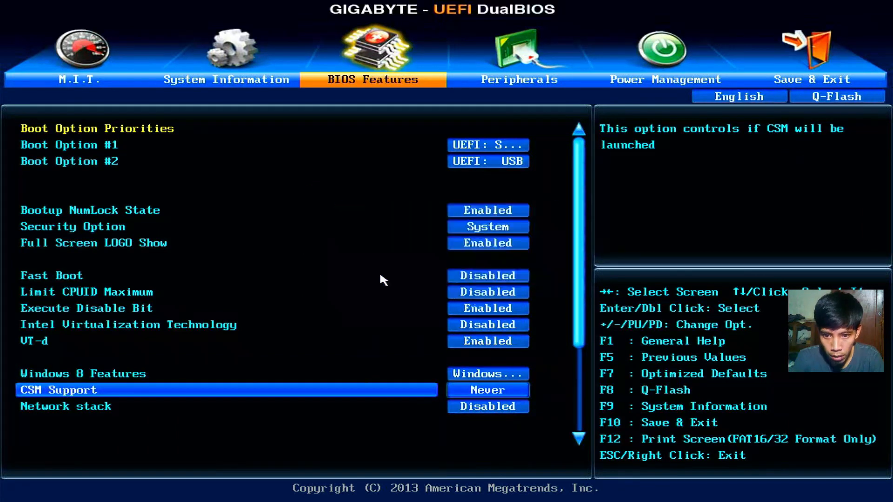
Step: Set VT-d to Enabled in BIOS Features
key(Down)
key(Down)
key(Down)
key(Down)
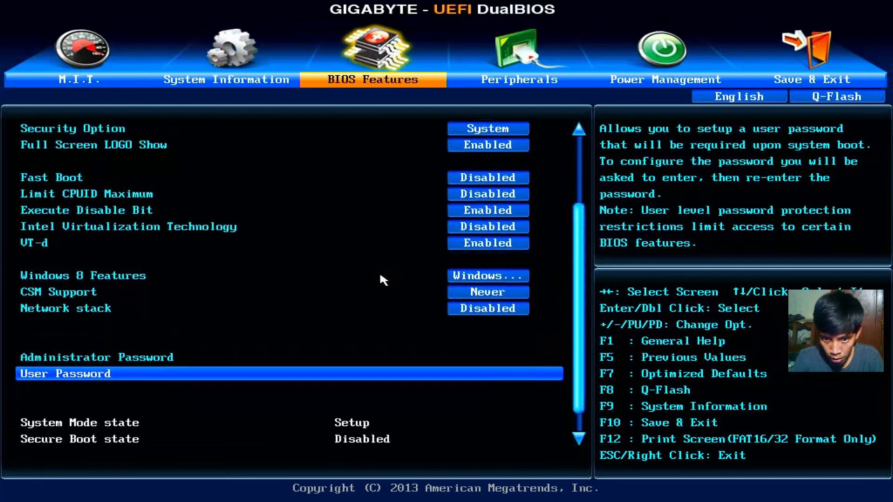
key(Down)
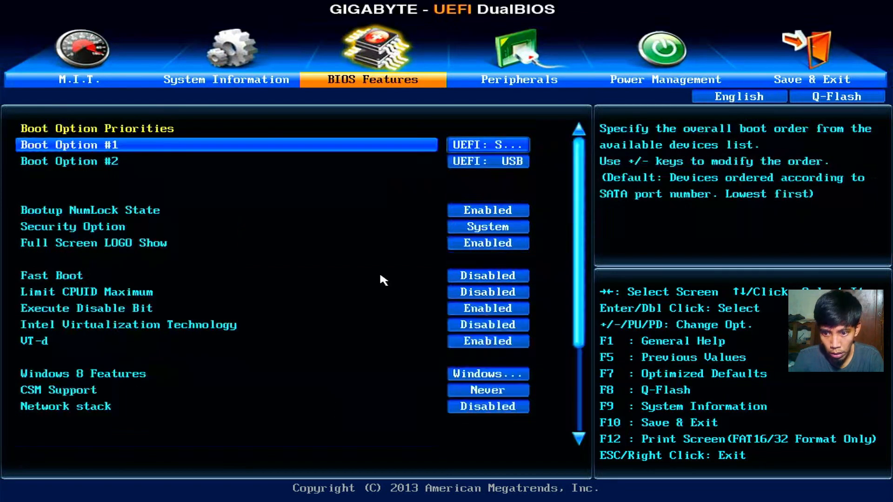
key(Up)
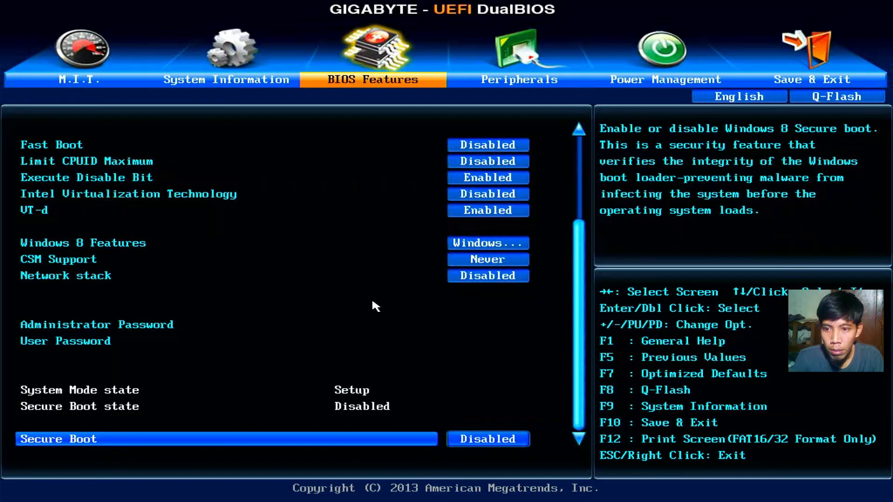
key(Up)
key(Up)
key(Up)
key(Up)
key(Up)
key(Up)
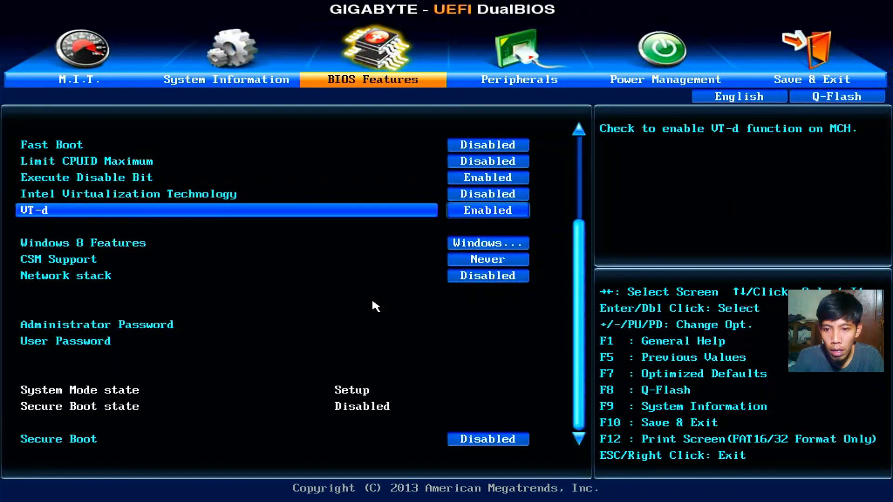
key(Return)
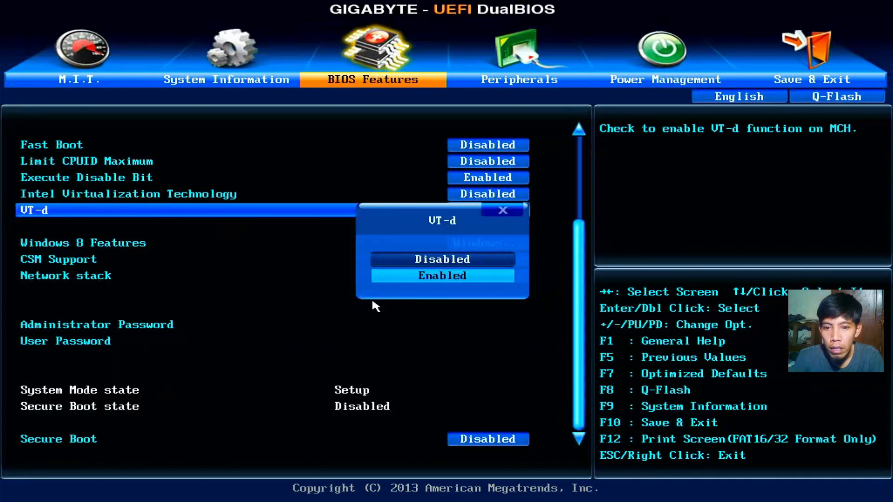
key(Up)
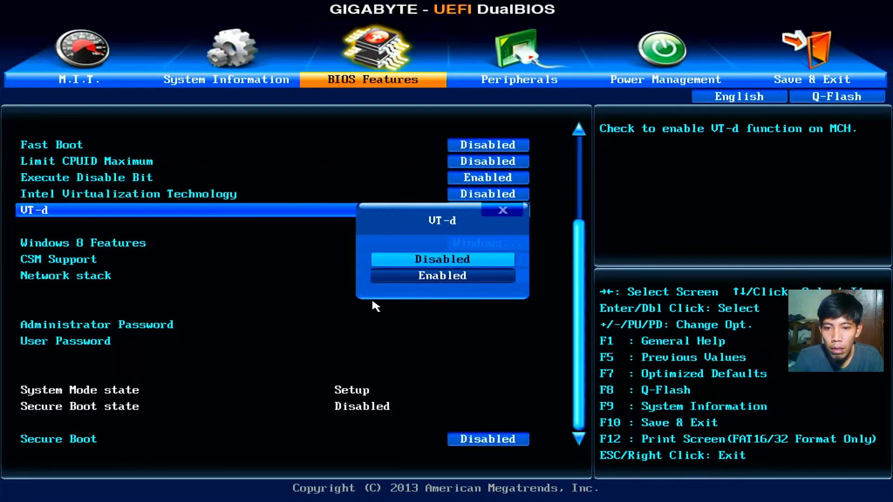
key(Down)
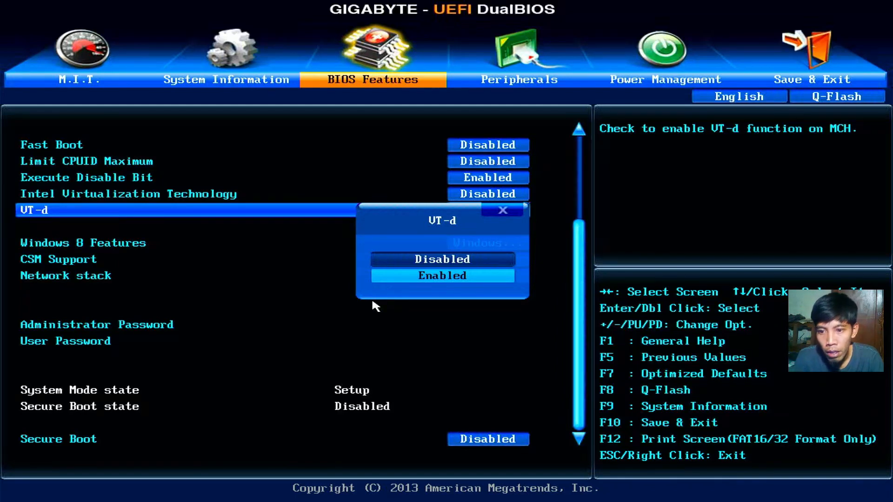
key(Return)
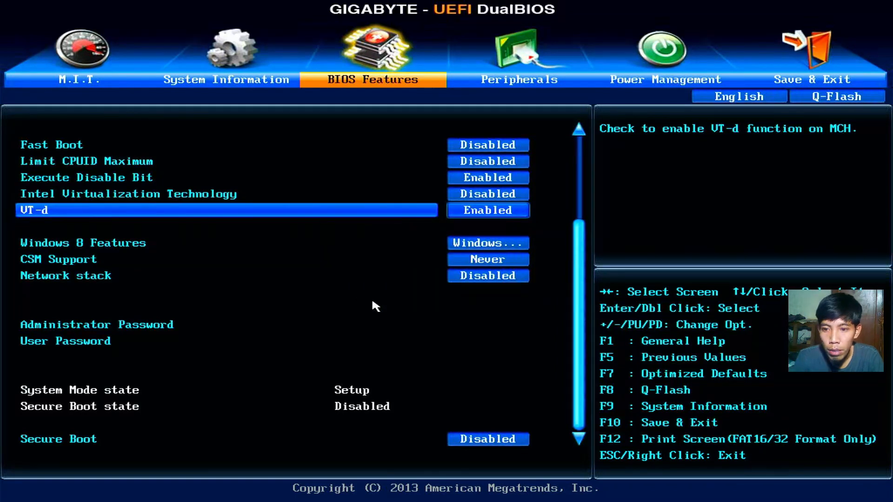
Step: Review Intel Virtualization Technology (Disabled), Execute Disable Bit and Security Option, ending at boot order
key(Up)
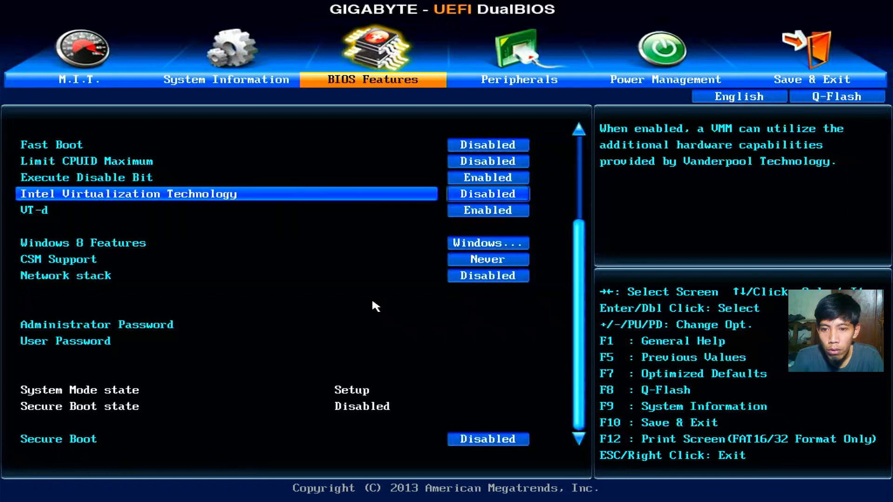
key(Up)
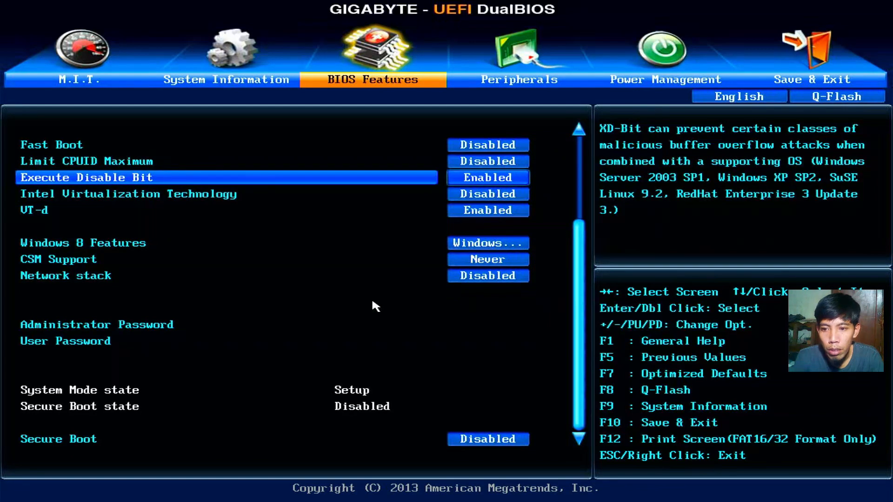
key(Up)
key(Up)
key(Up)
key(Up)
key(Up)
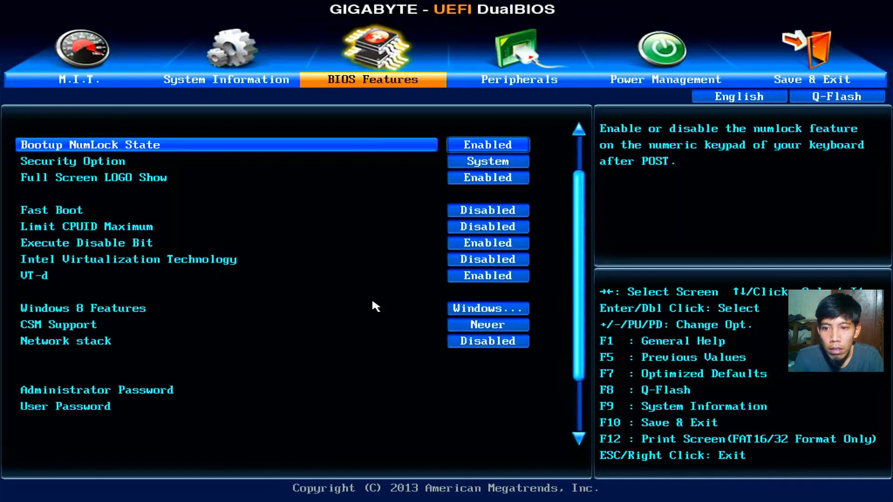
key(Down)
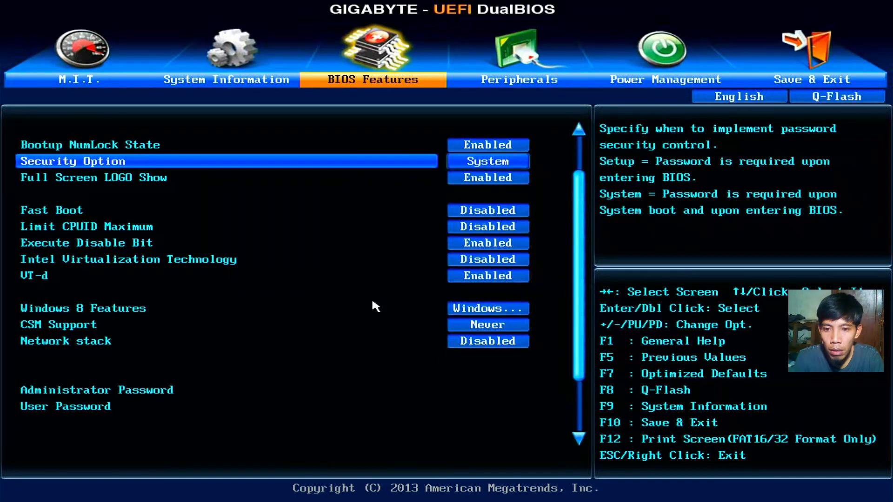
key(Up)
key(Up)
key(Up)
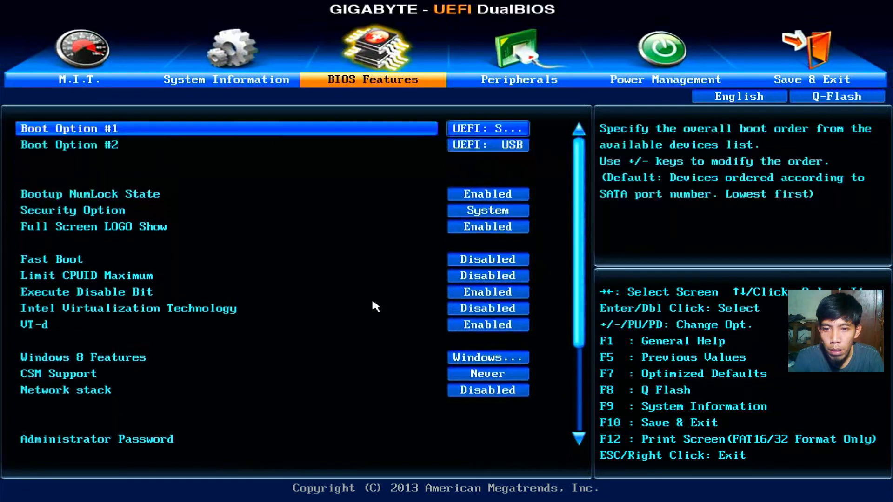
Step: Set Boot Option #1 to UEFI: USB, moving the Samsung SSD to second
key(Return)
key(Down)
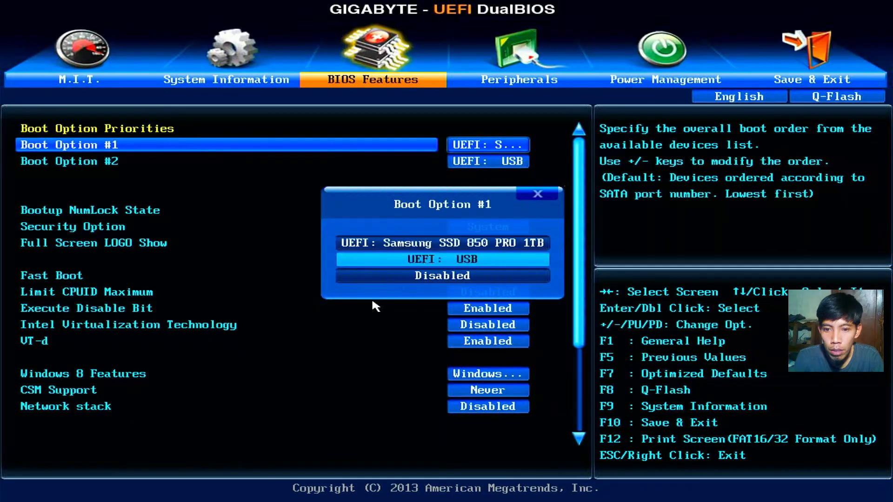
key(Return)
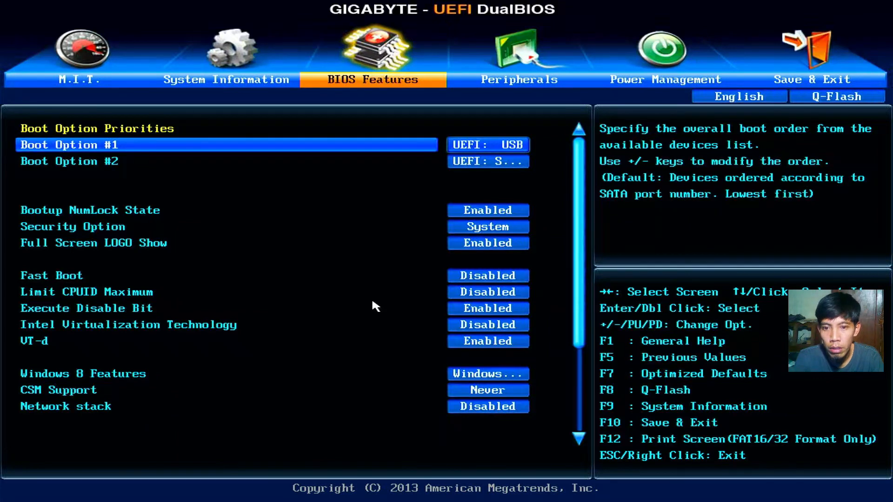
key(Right)
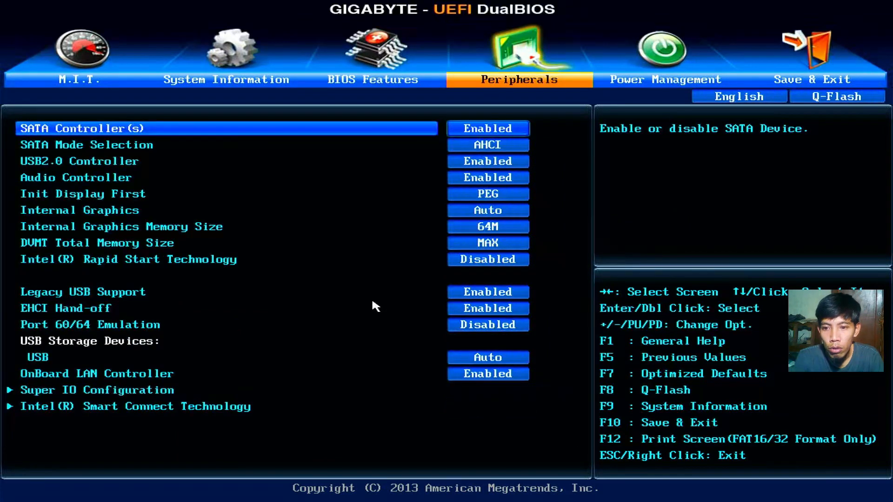
key(Down)
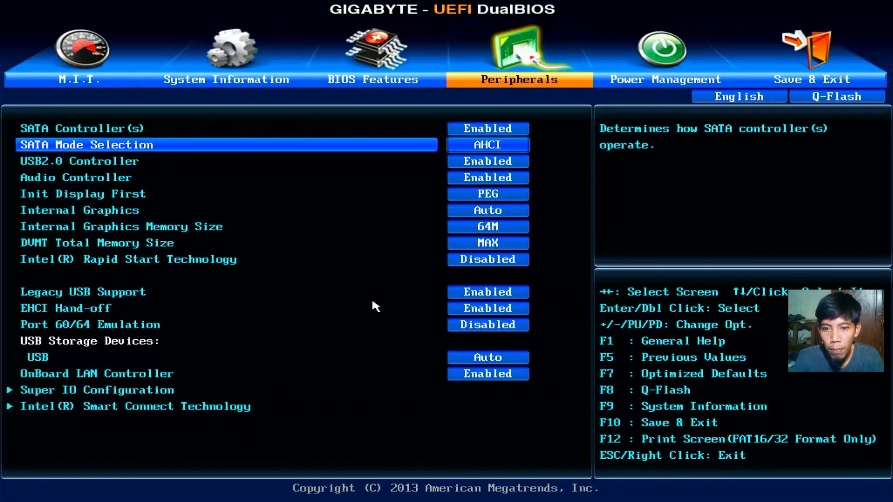
key(Up)
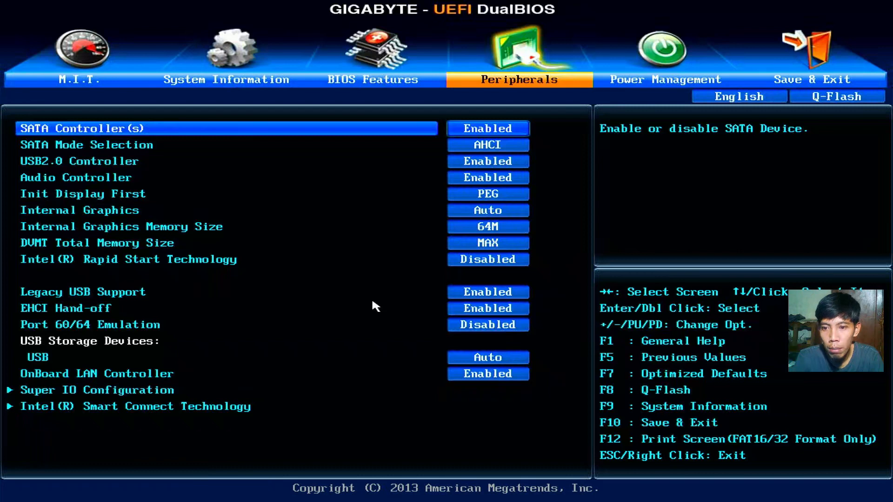
key(Down)
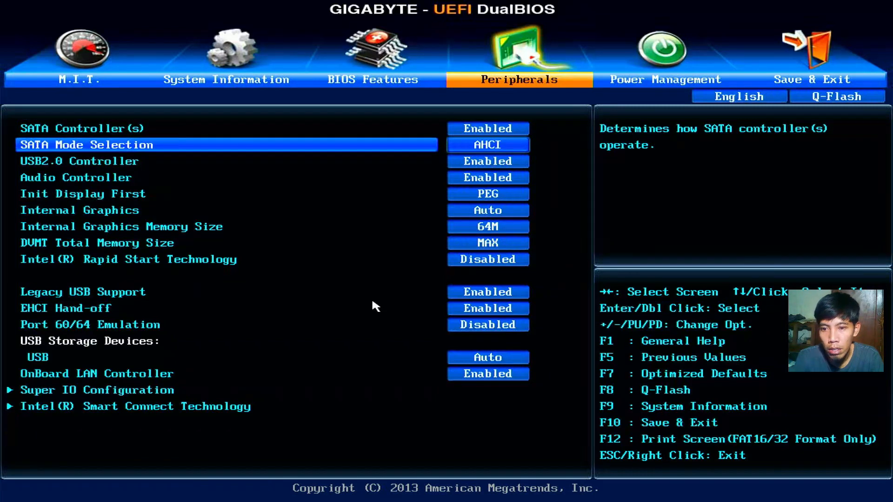
key(Down)
key(Down)
key(Down)
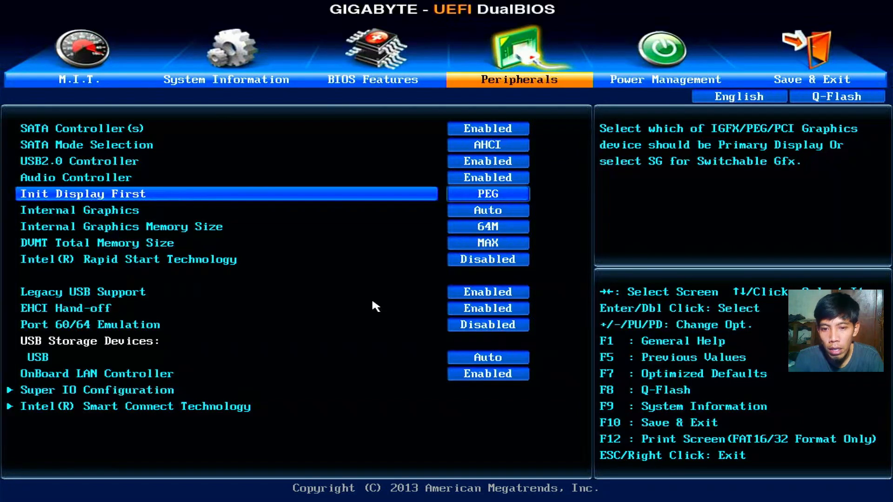
key(Down)
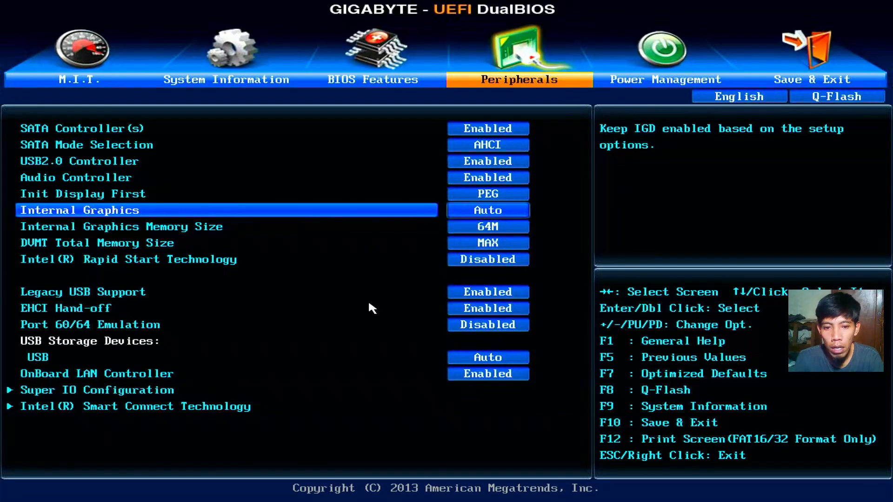
key(Up)
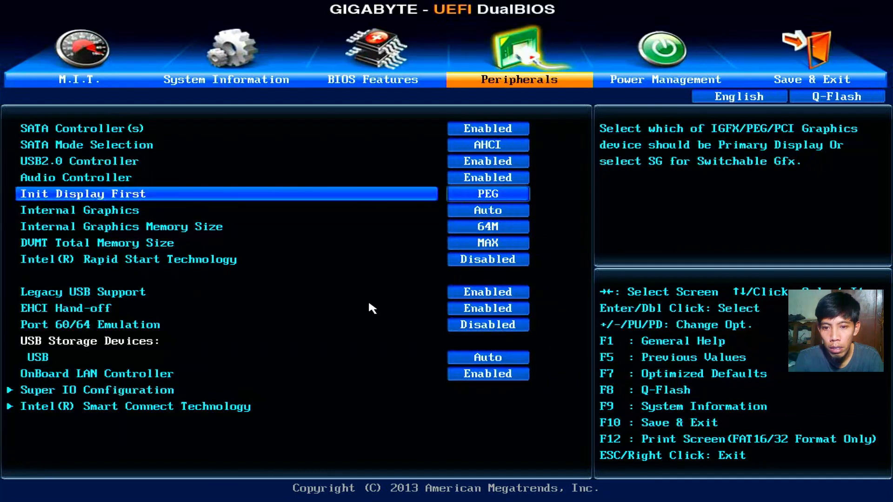
key(Down)
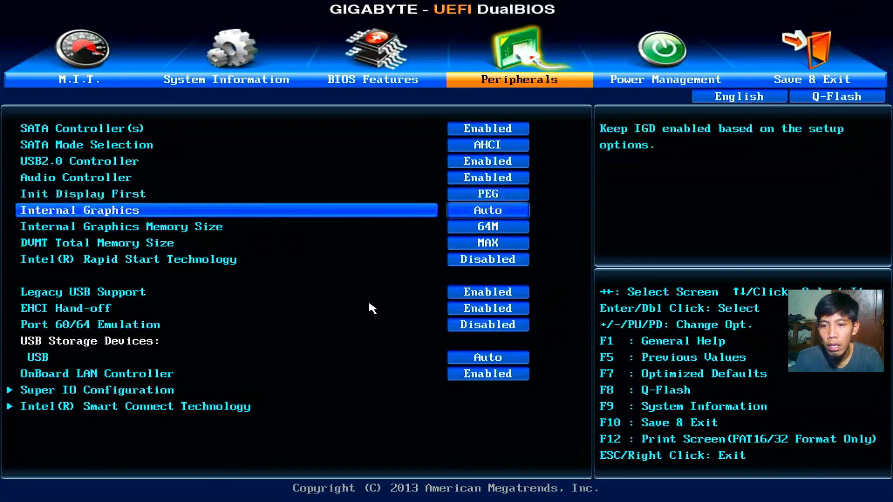
key(Return)
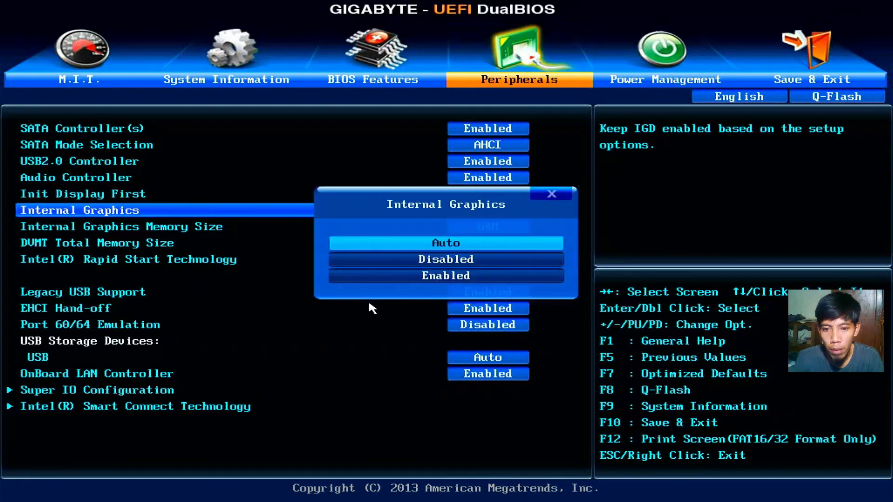
key(Return)
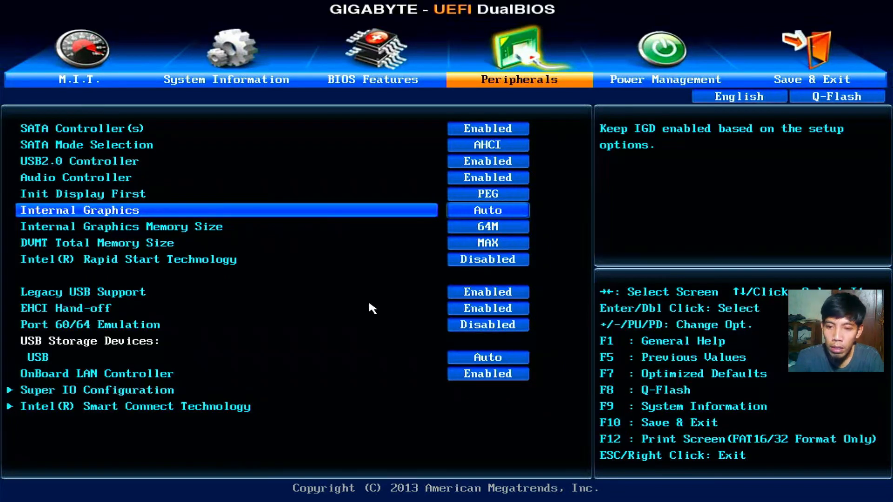
key(Down)
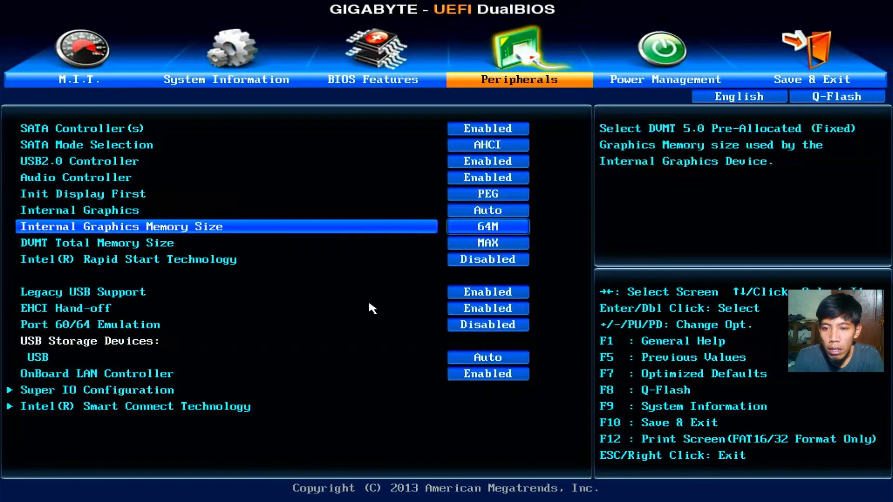
key(Up)
key(Down)
key(Down)
key(Down)
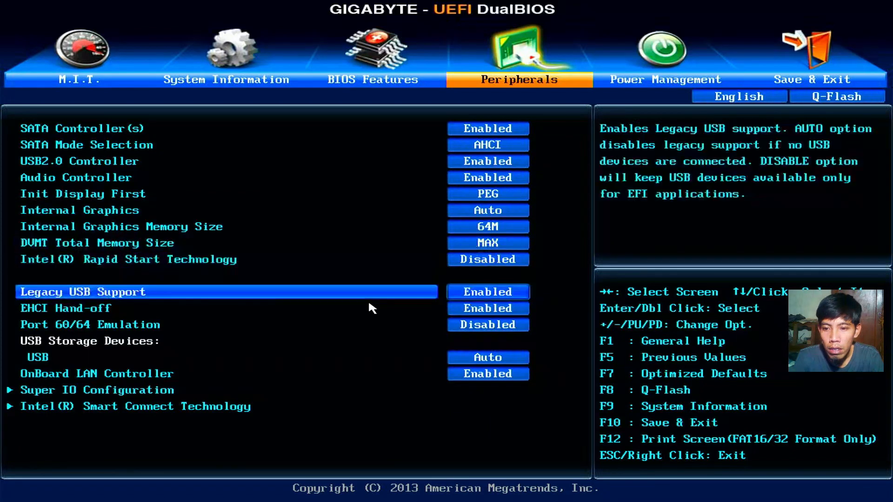
key(Down)
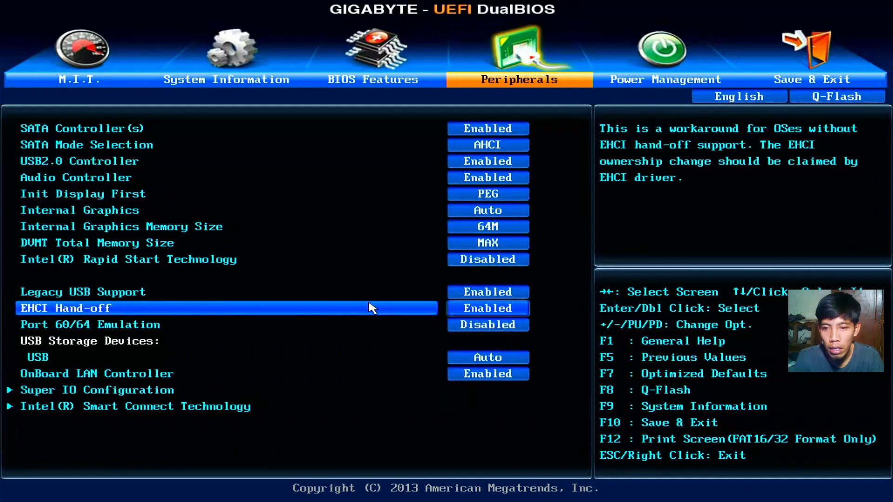
key(Down)
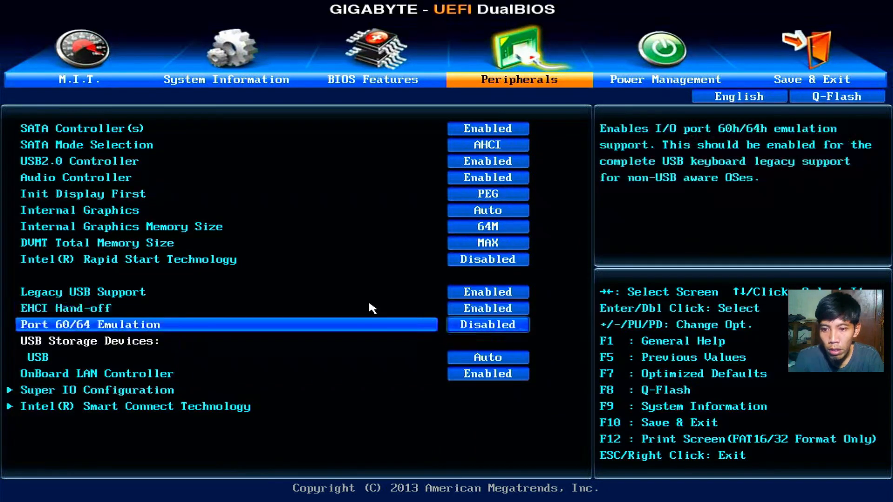
key(Down)
key(Down)
key(Down)
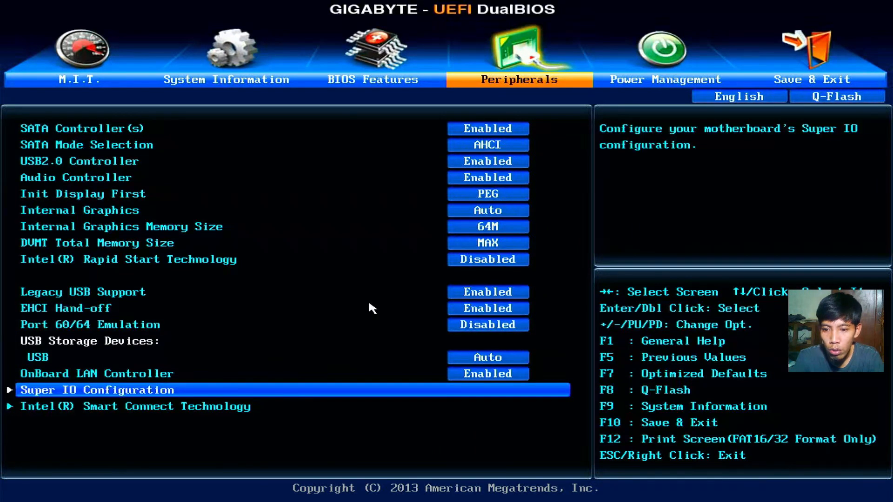
Step: Review Super IO Configuration and the Peripherals settings up to SATA Mode Selection
key(Return)
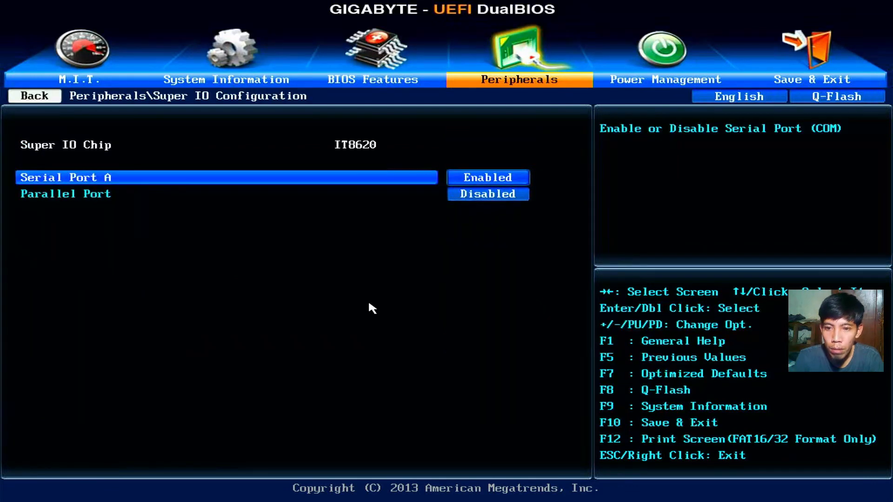
key(Down)
key(Escape)
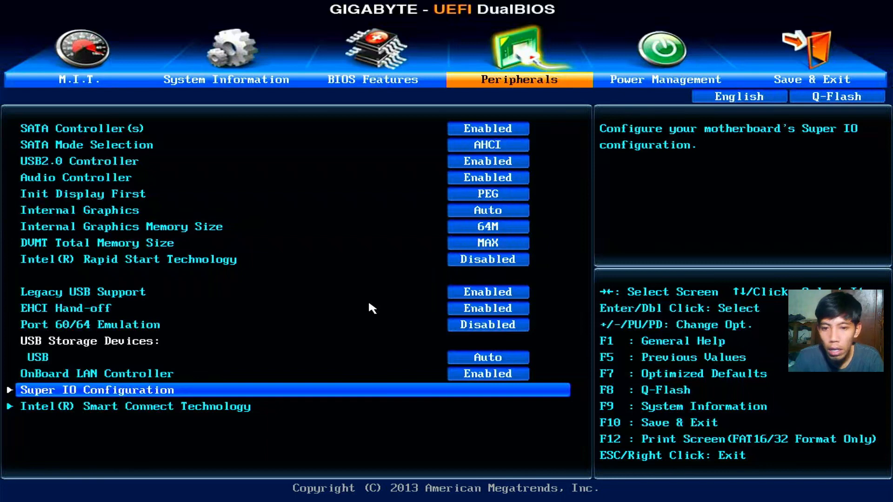
key(Up)
key(Up)
key(Up)
key(Up)
key(Up)
key(Up)
key(Up)
key(Up)
key(Up)
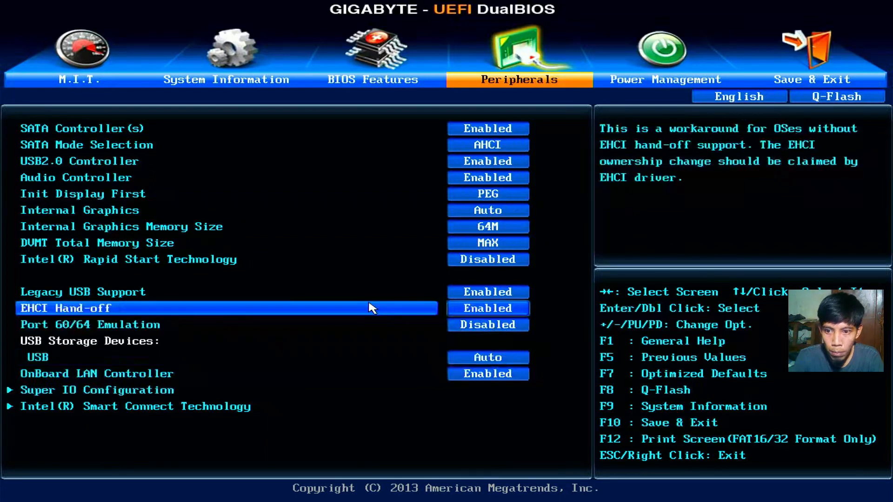
key(Up)
key(Up)
key(Up)
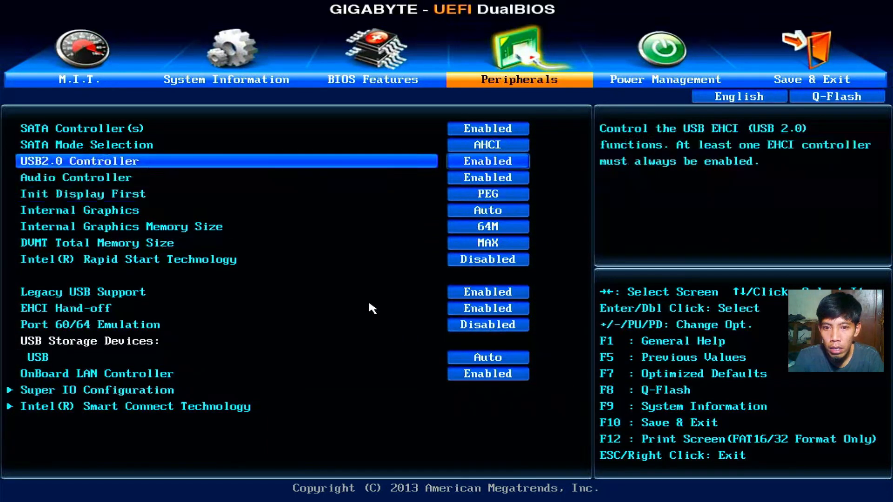
key(Up)
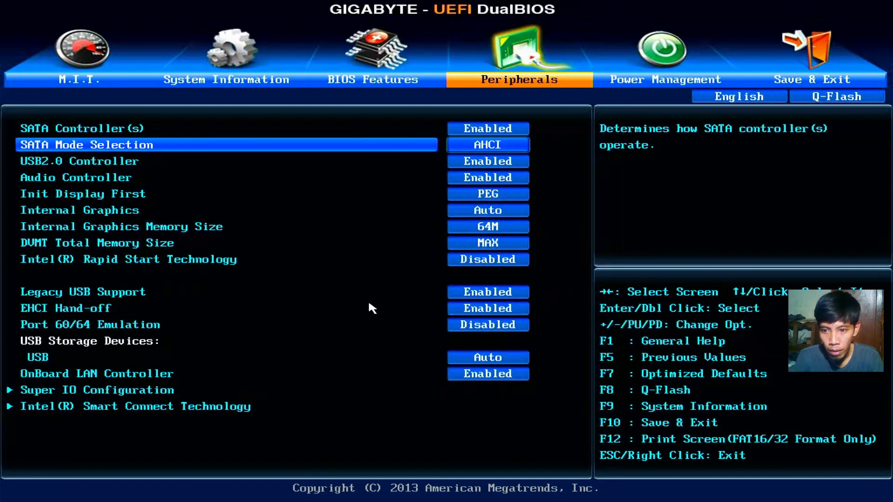
Step: Confirm the USB drive remains Boot Option #1 in BIOS Features, then move on to Power Management
key(Left)
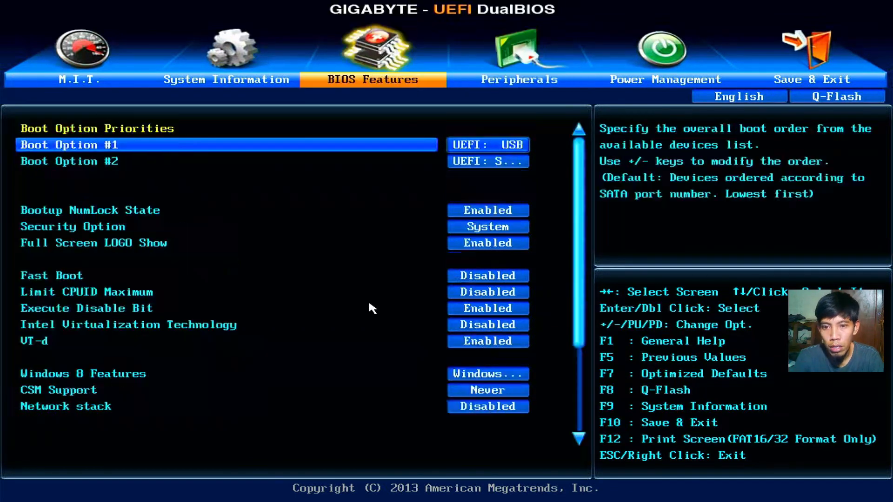
key(Down)
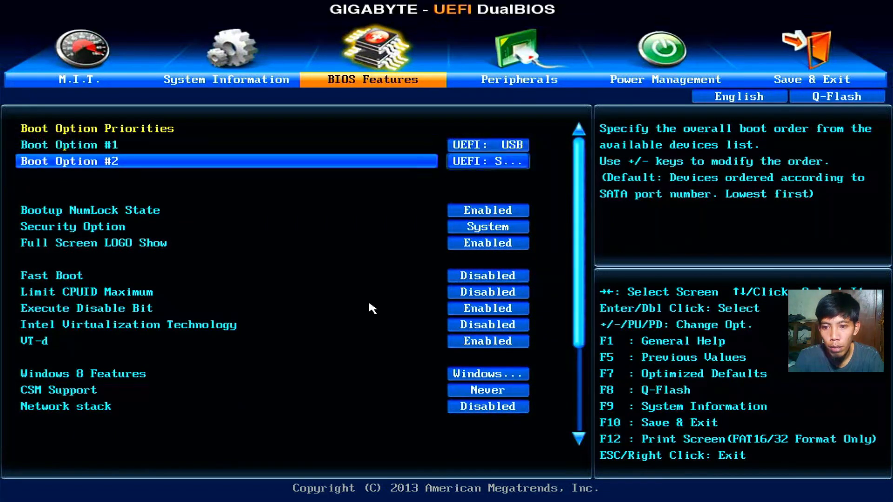
key(Up)
key(Down)
key(Up)
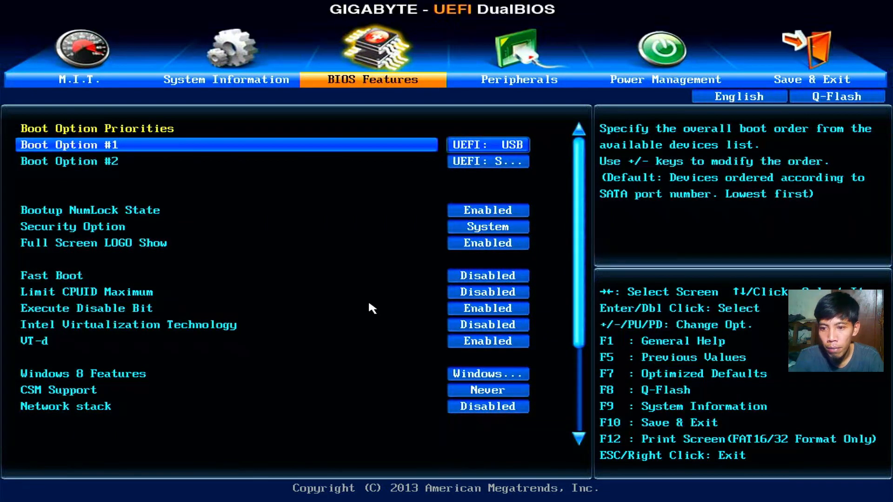
key(Right)
key(Right)
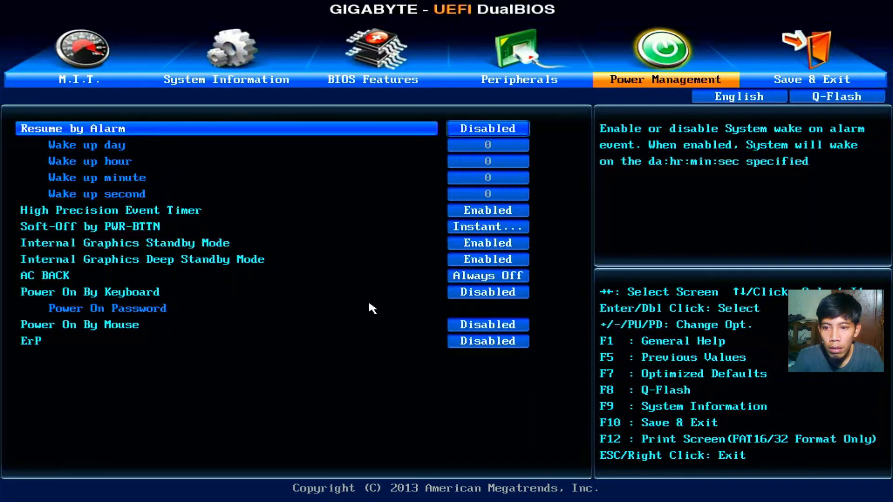
key(Right)
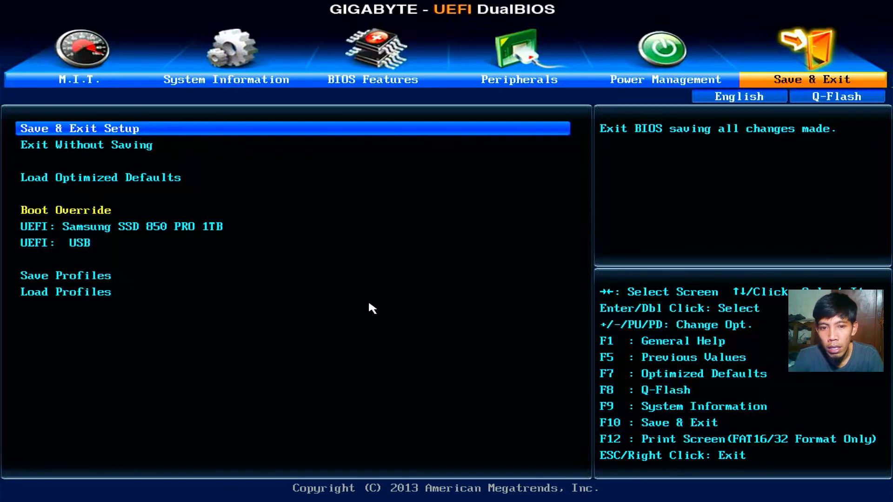
Step: Choose Save & Exit Setup and confirm saving the configuration and resetting
key(Return)
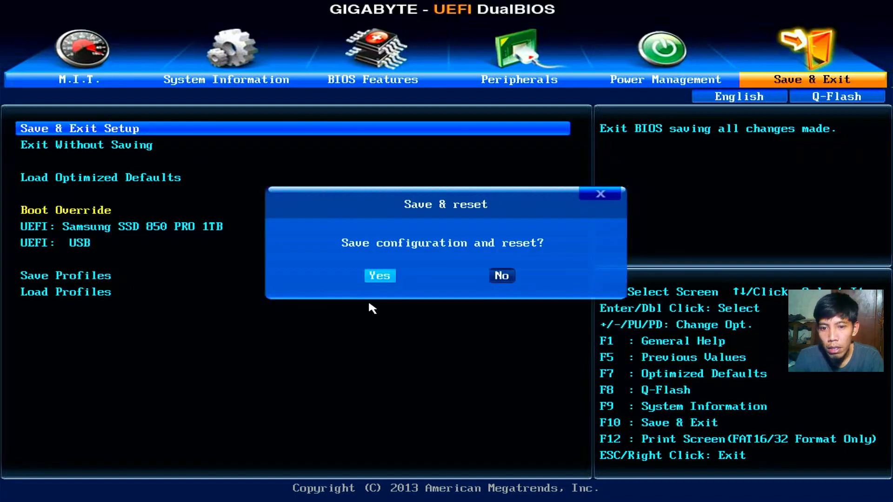
key(Return)
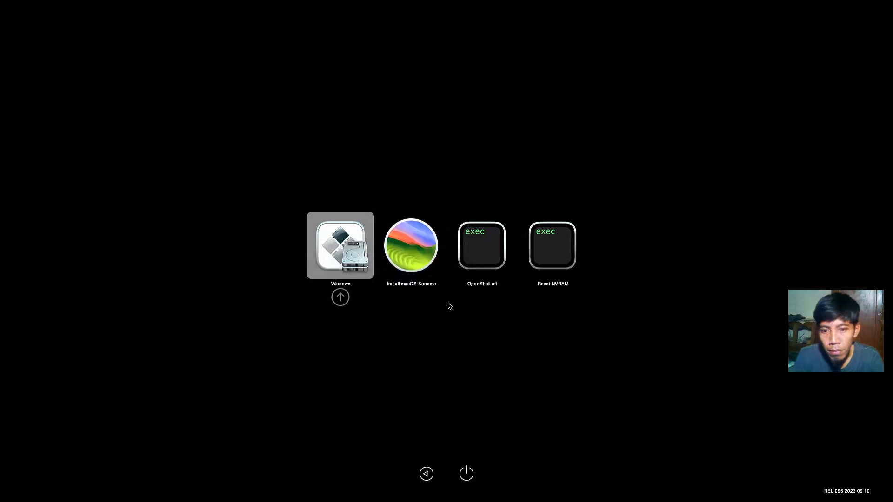
Step: Browse the OpenCore picker between the Windows and Install macOS Sonoma entries
key(Right)
key(Right)
key(Right)
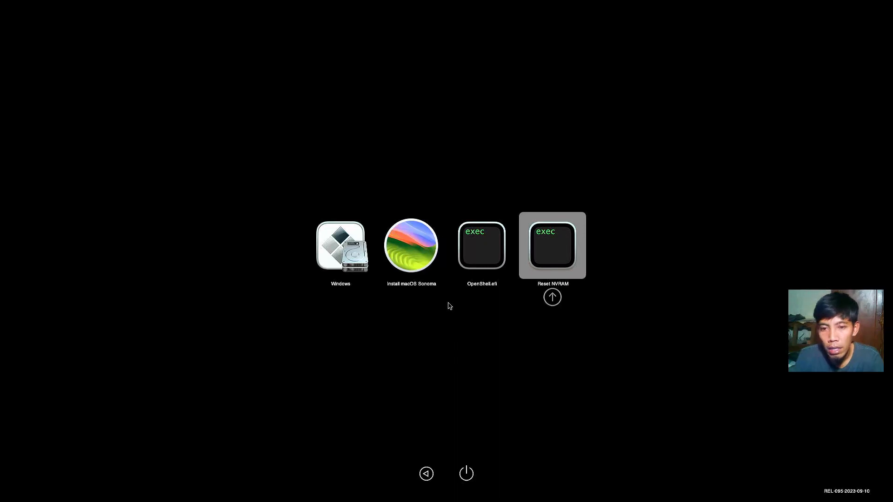
key(Left)
key(Right)
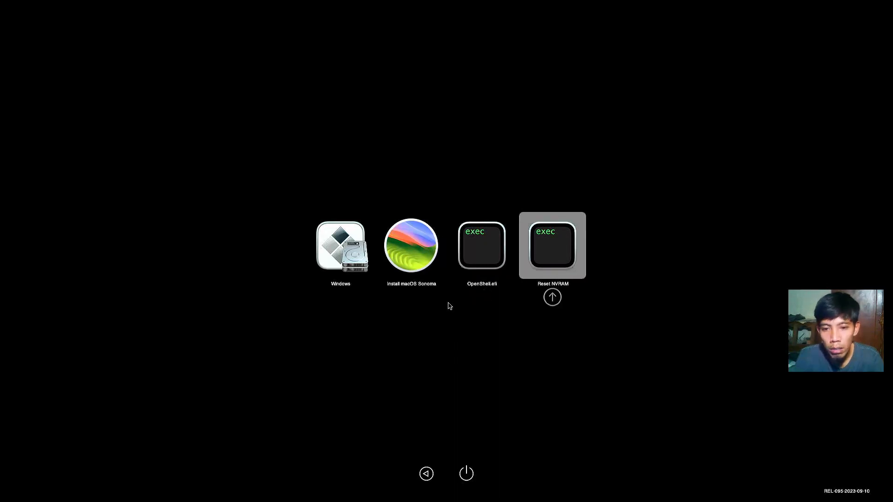
key(Left)
key(Left)
key(Left)
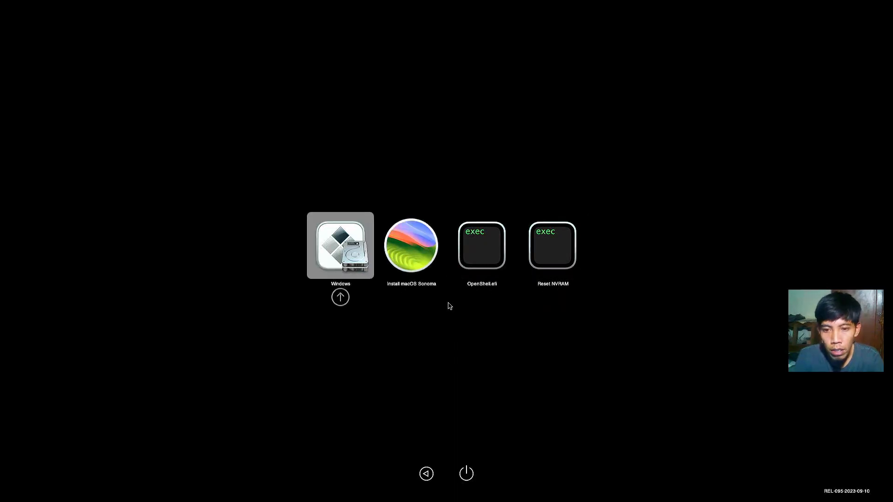
key(Right)
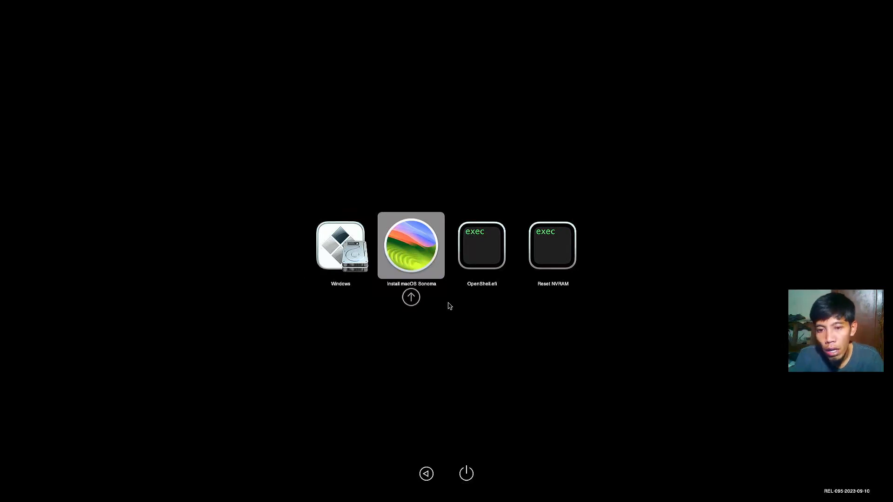
key(Left)
key(Right)
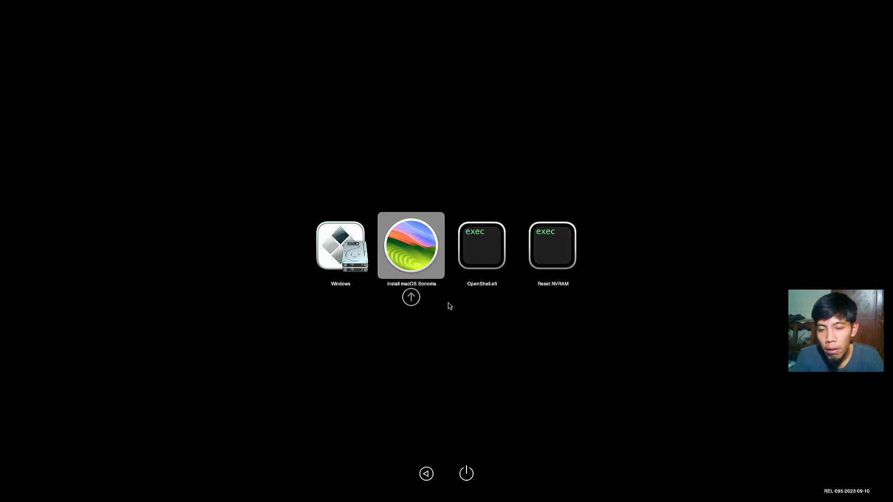
key(Left)
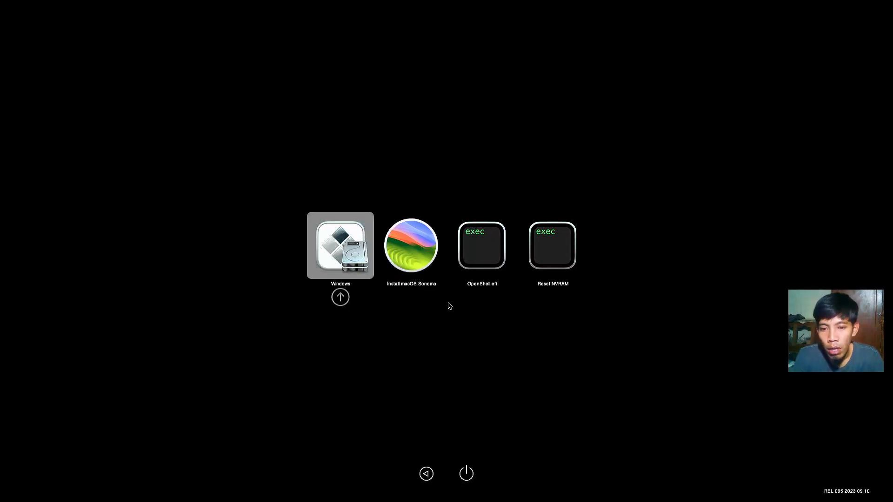
key(Right)
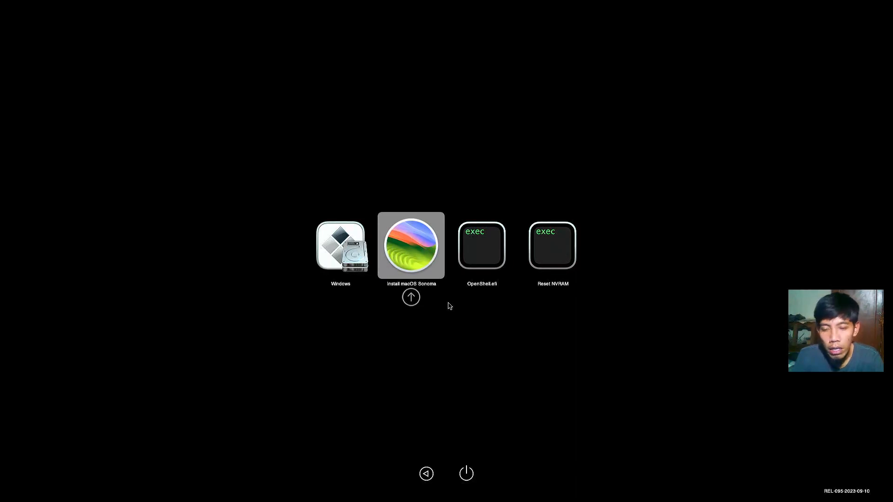
Step: Move past OpenShell.efi to Reset NVRAM and run it
key(Right)
key(Left)
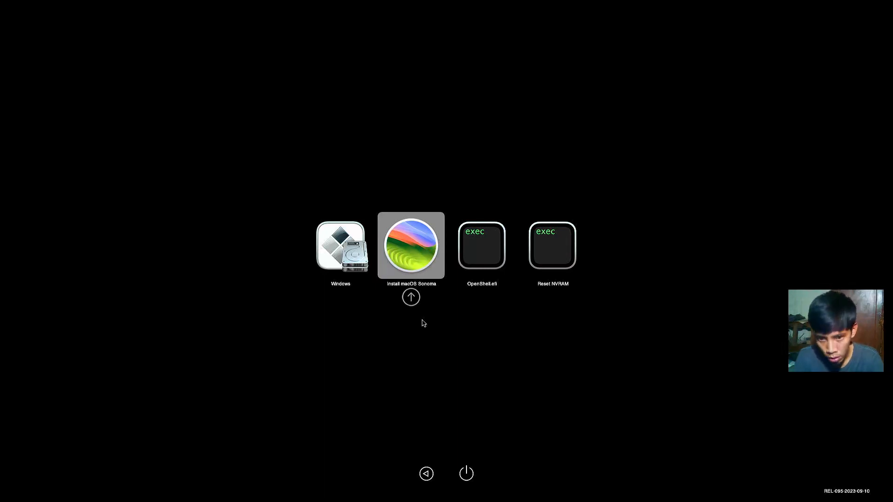
key(Right)
key(Left)
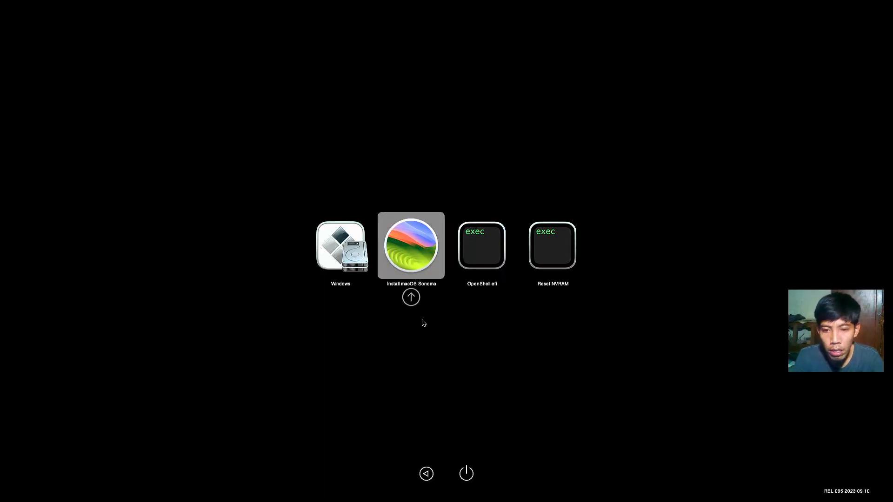
key(Left)
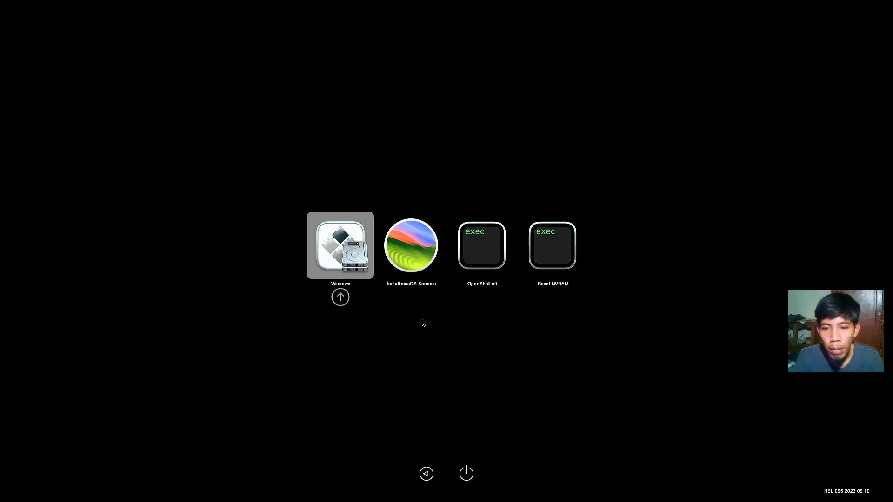
key(Right)
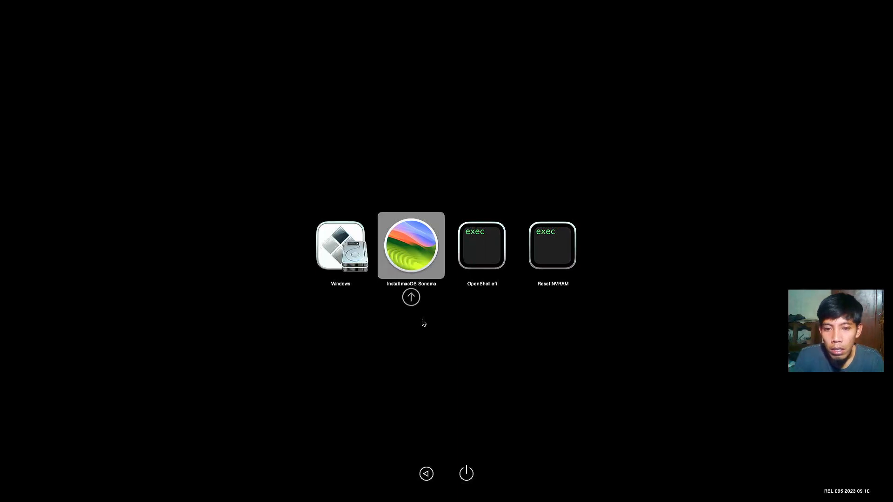
key(Left)
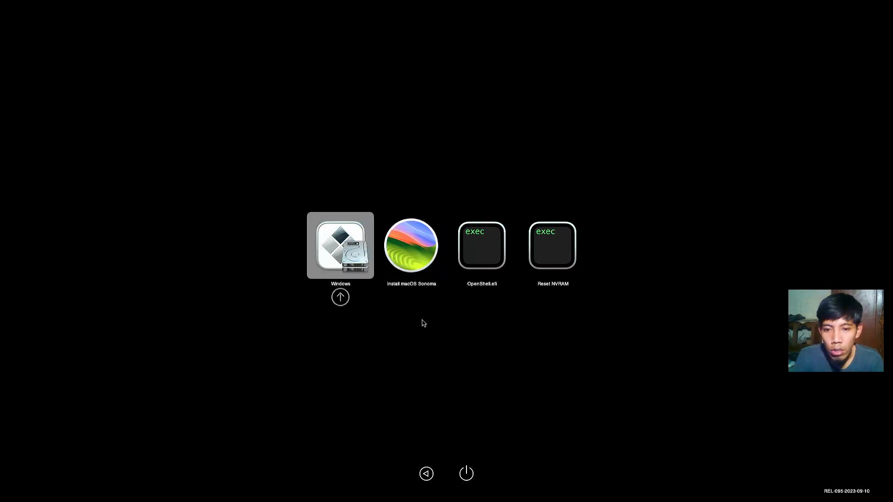
key(Right)
key(Right)
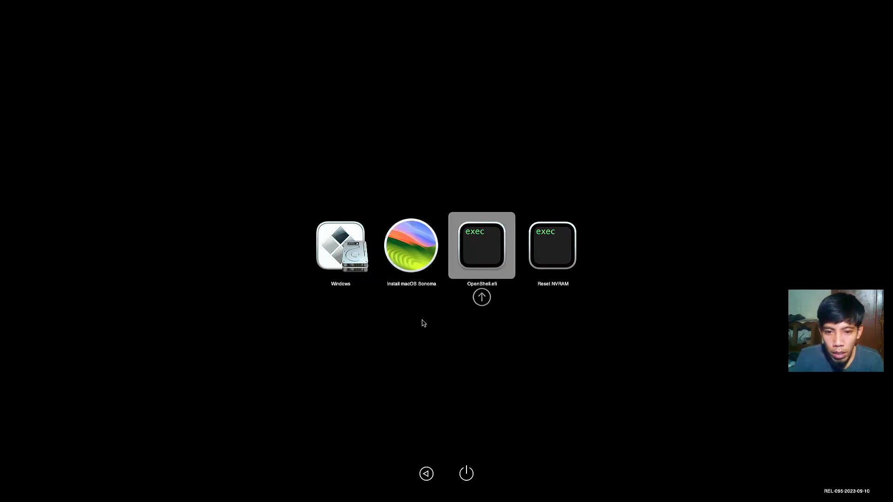
key(Right)
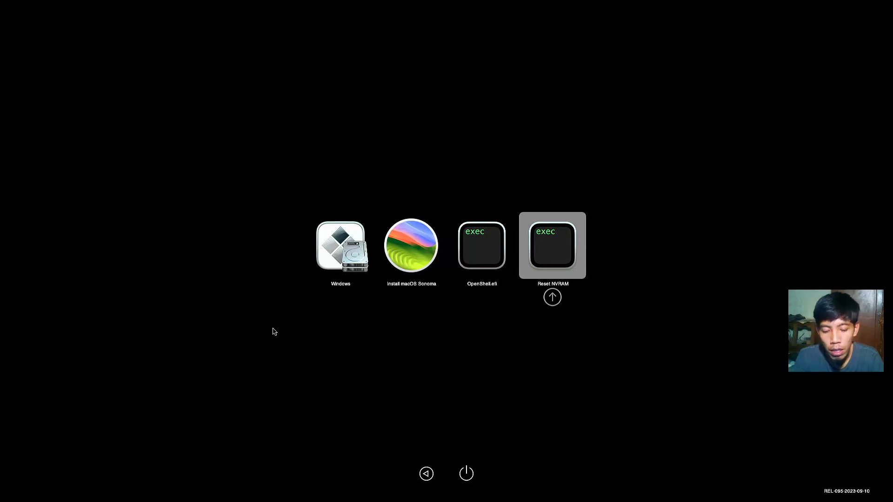
key(Return)
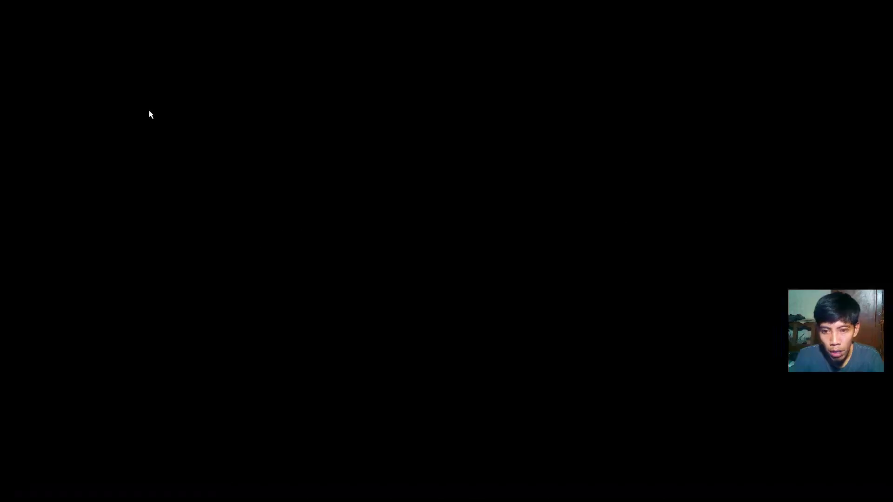
Step: Enter setup, set Boot Option #1 to UEFI: USB, then save and restart
key(Right)
key(Right)
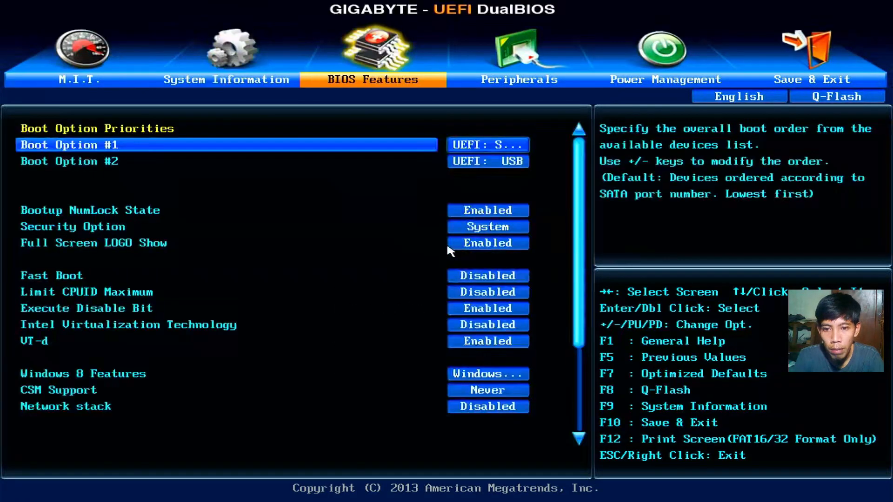
key(Return)
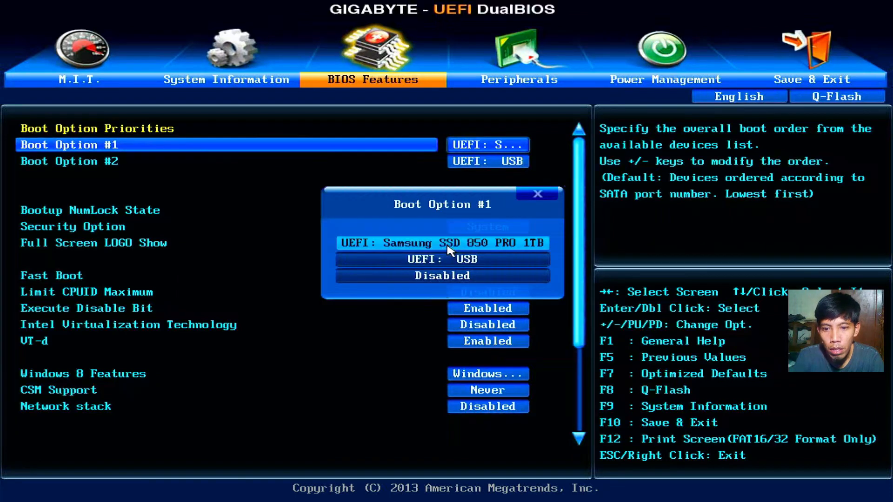
key(Down)
key(Return)
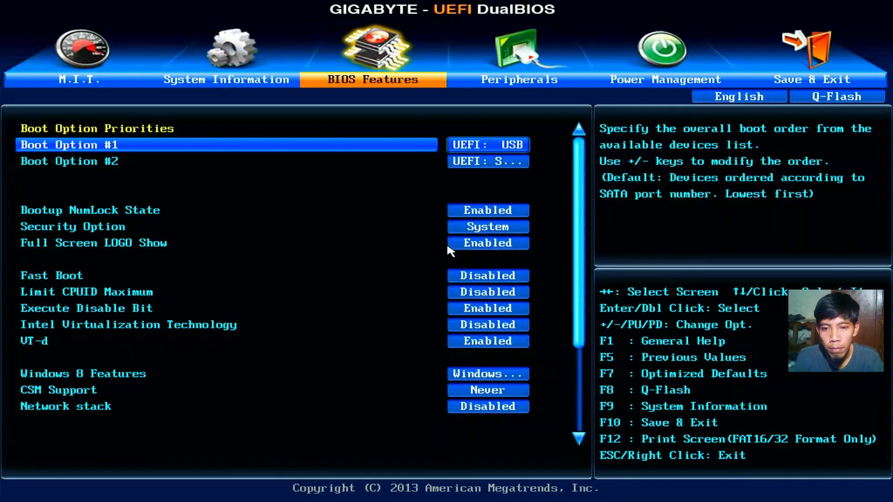
key(Right)
key(Right)
key(Right)
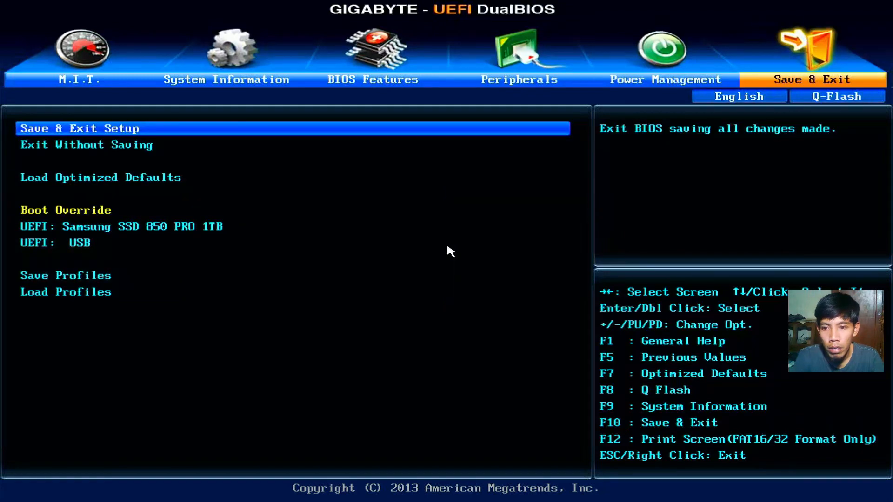
key(Return)
key(Return)
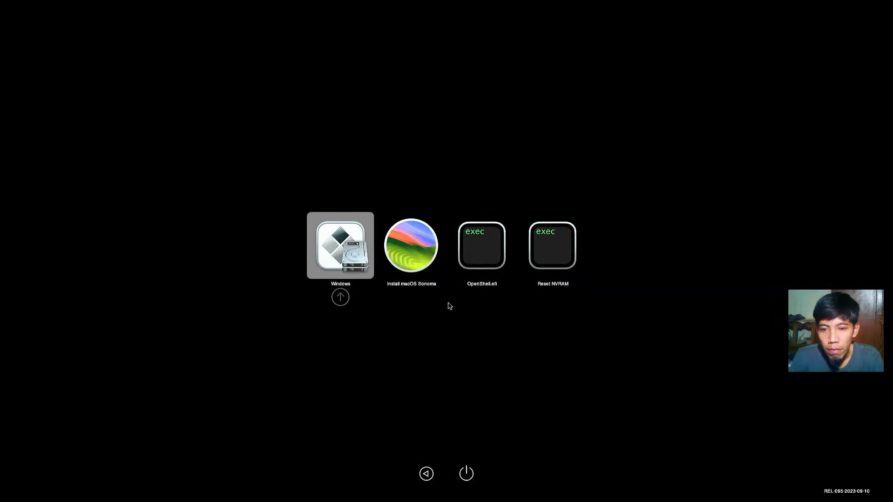
Step: Select Install macOS Sonoma in the OpenCore picker and boot it
key(Right)
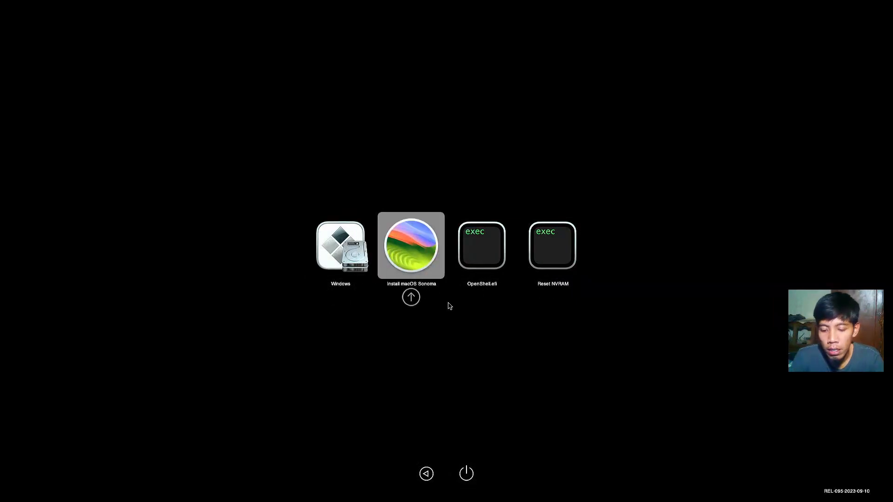
key(Return)
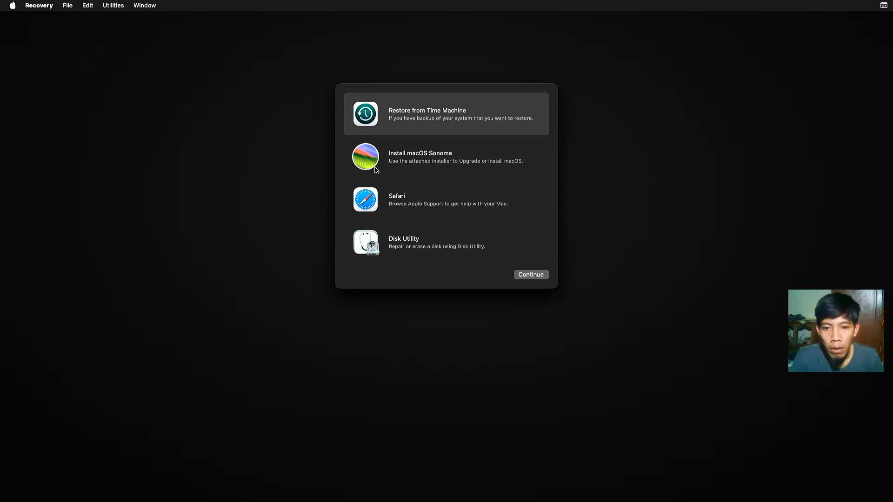
Step: Launch Disk Utility from the recovery options and set it to show all devices
click(400, 243)
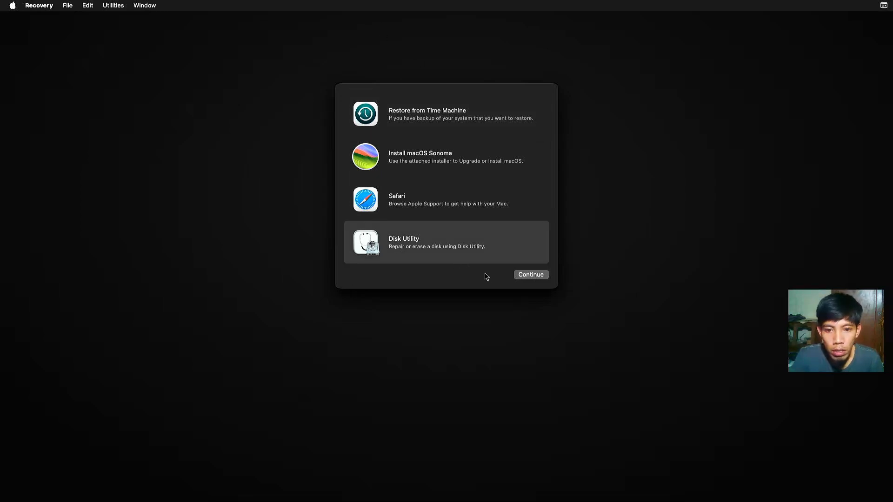
click(537, 279)
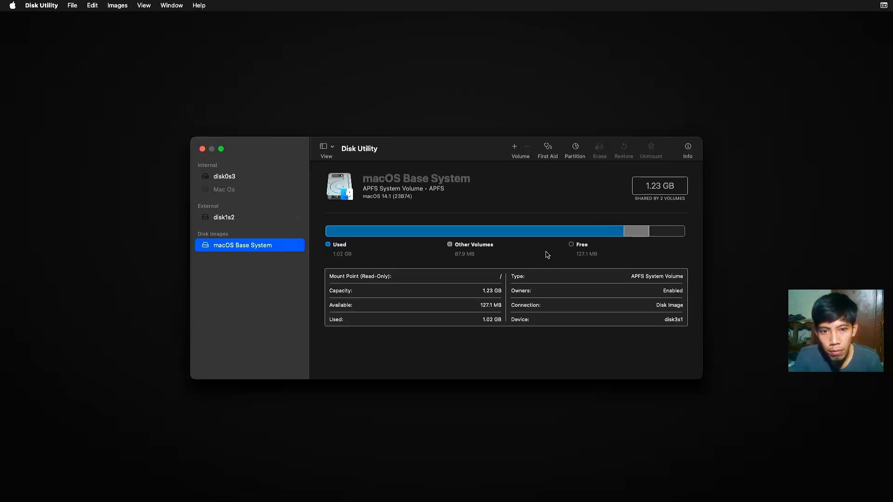
click(330, 148)
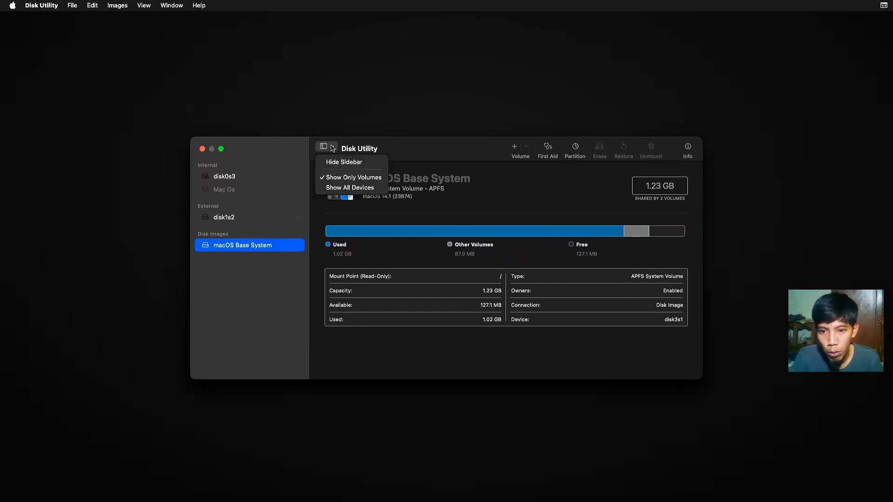
click(340, 188)
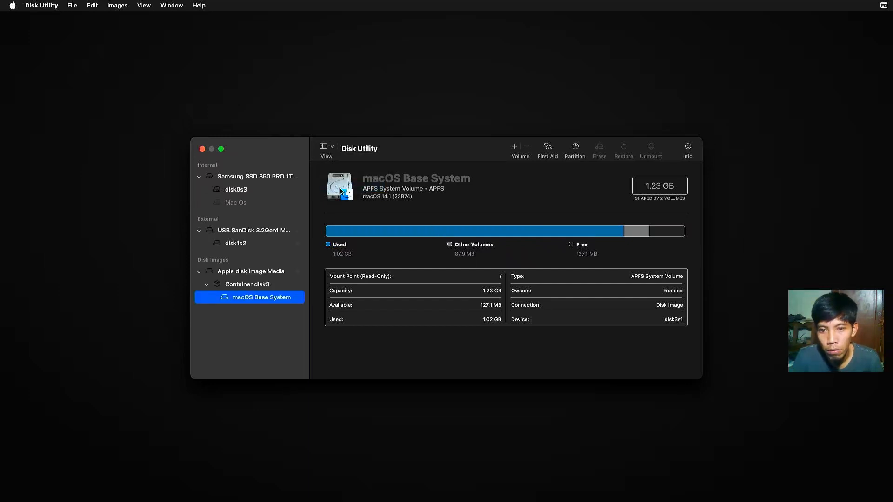
Step: Inspect the Samsung SSD 850 PRO partition map and its unmounted Mac Os volume
click(264, 178)
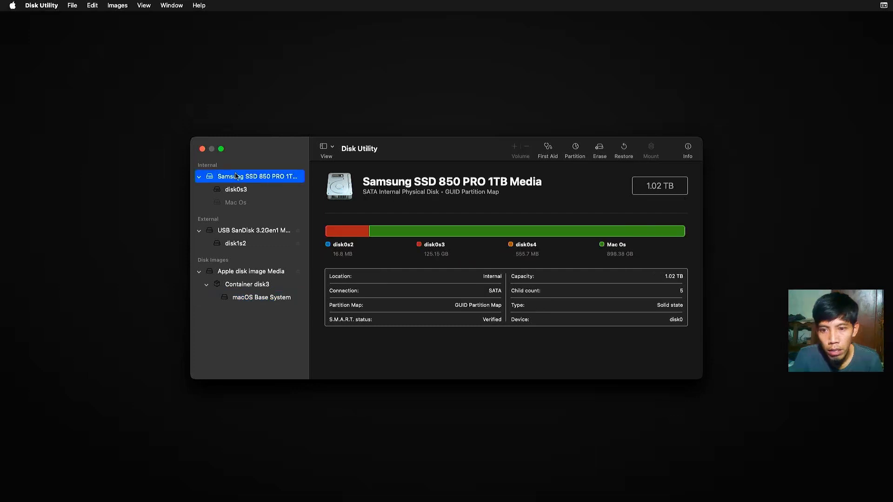
click(331, 147)
click(331, 188)
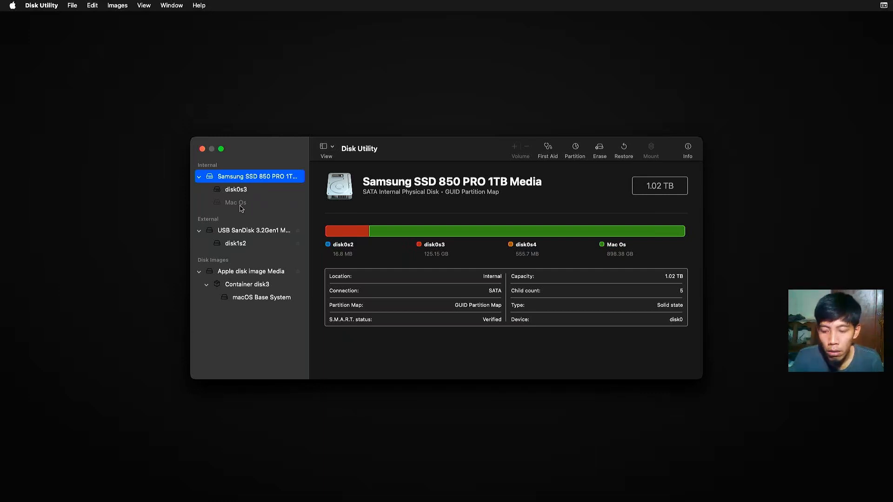
click(241, 205)
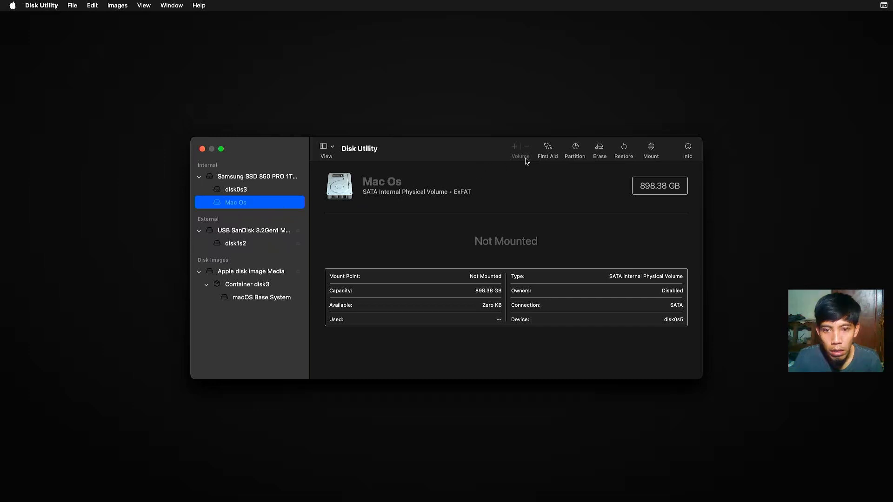
click(291, 179)
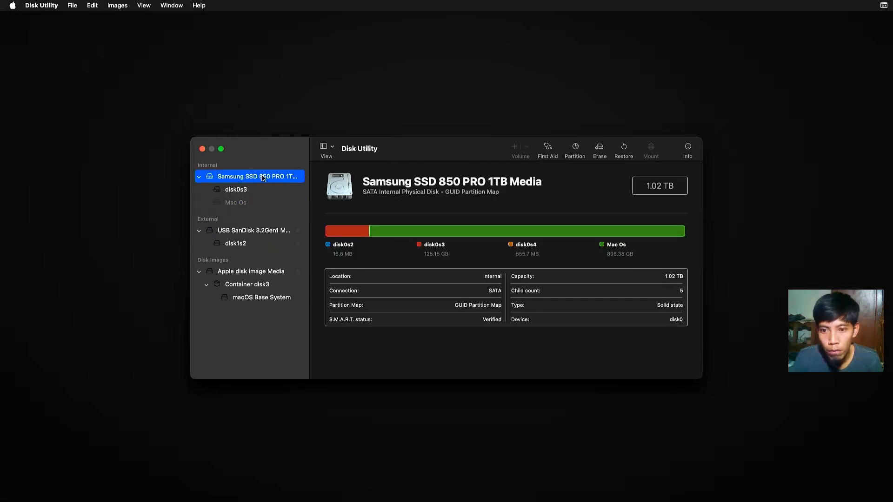
click(246, 206)
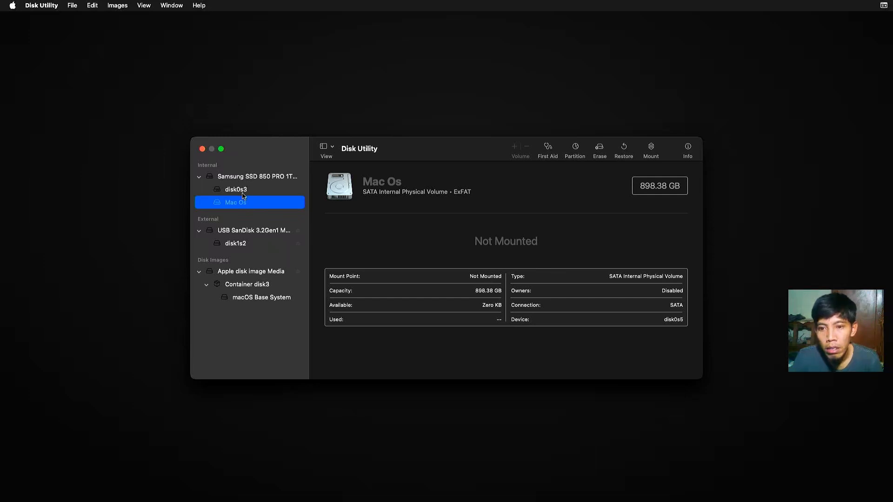
click(599, 149)
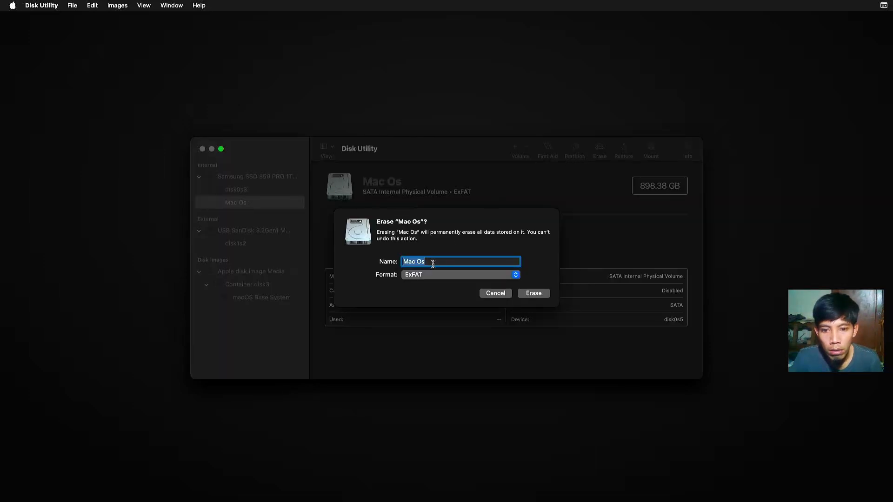
Step: Erase the Mac Os volume as APFS, naming it 'Macintosh HD'
click(426, 275)
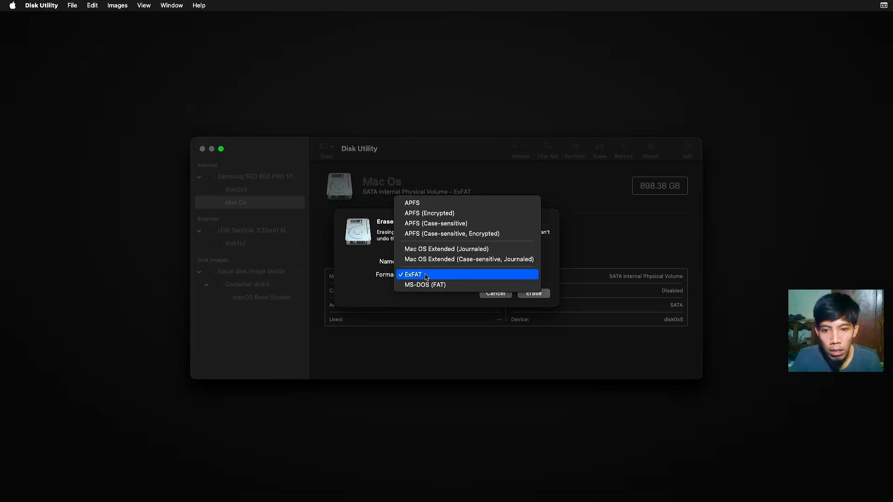
click(425, 203)
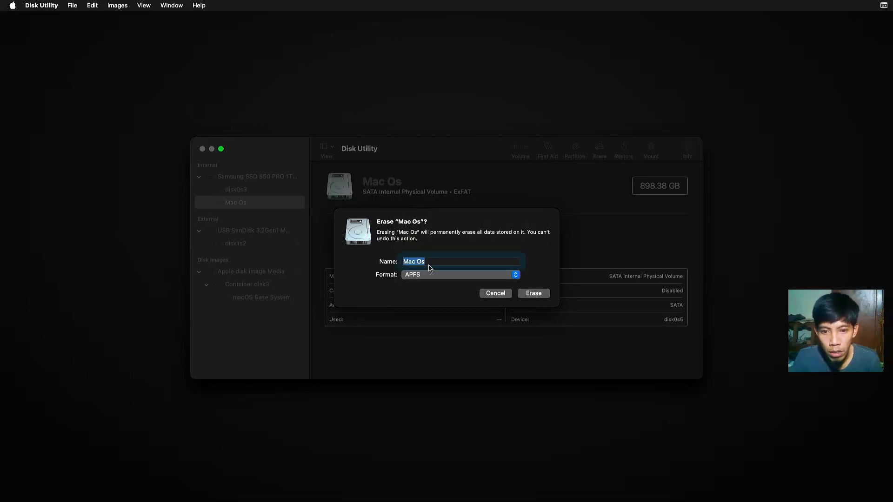
key(BackSpace)
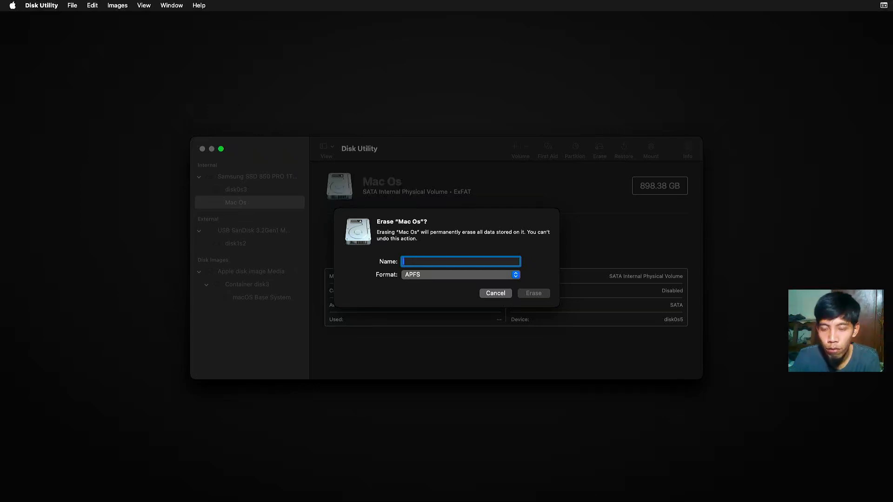
text(M)
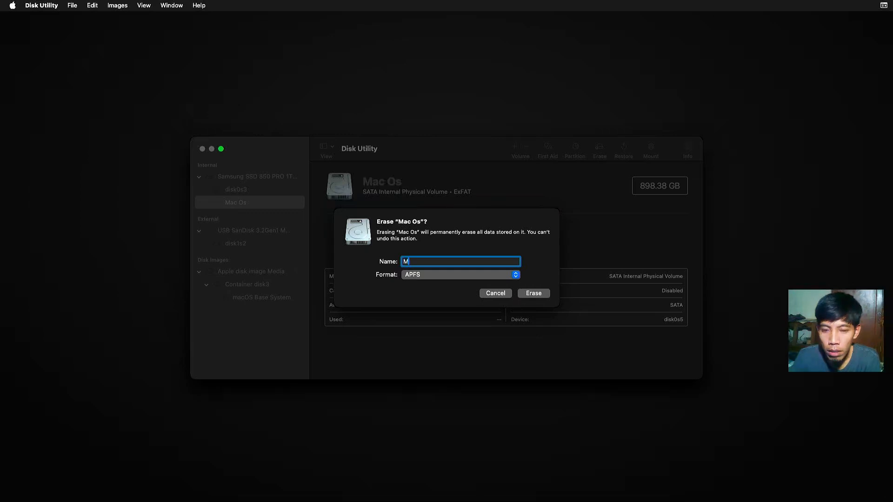
text(acintos)
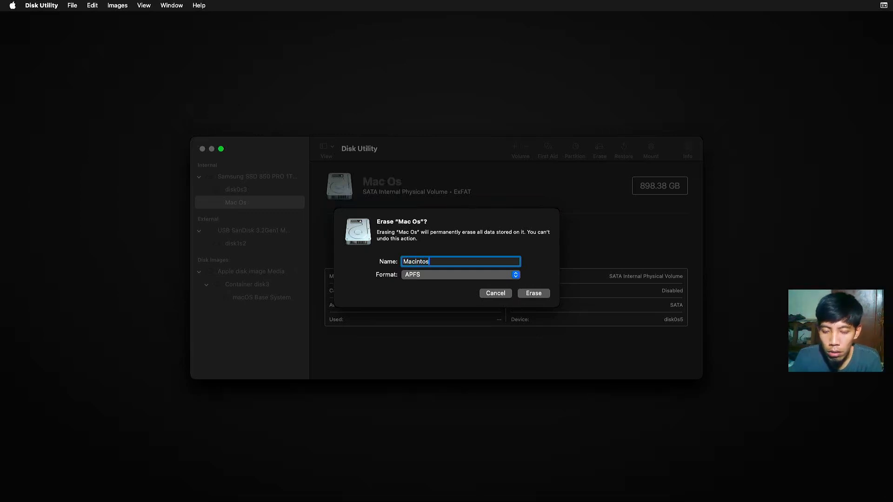
text(h HD)
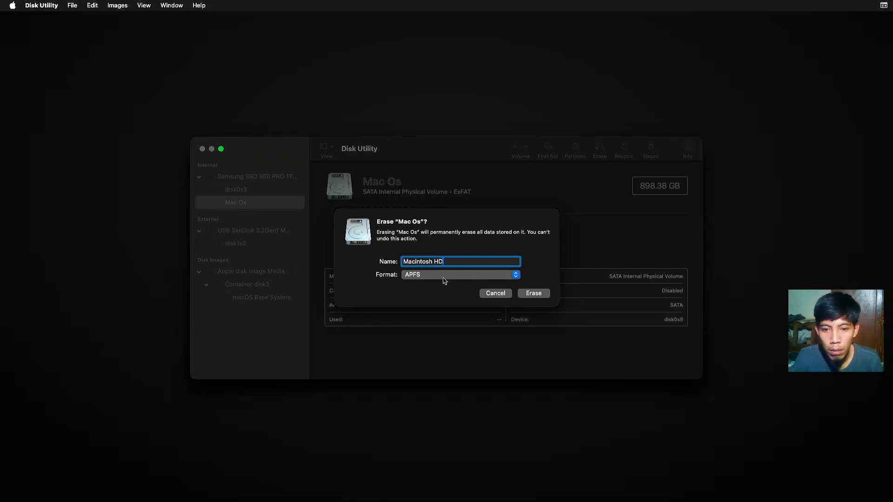
click(529, 294)
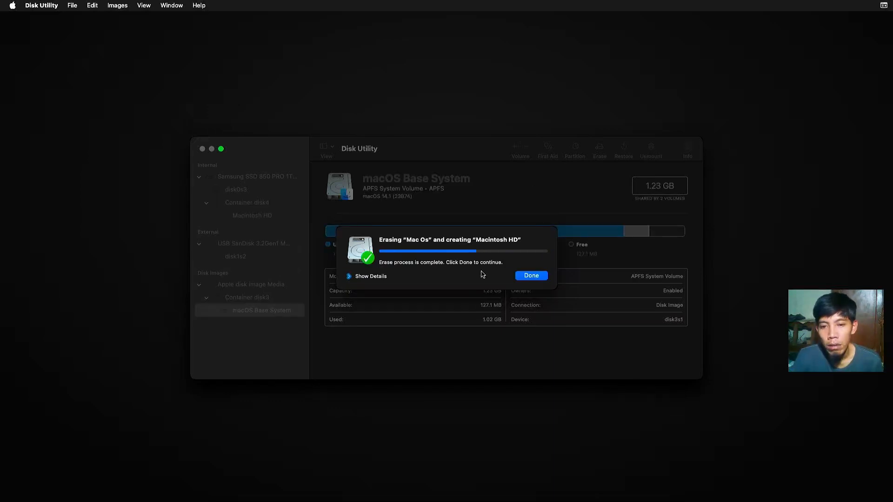
click(524, 277)
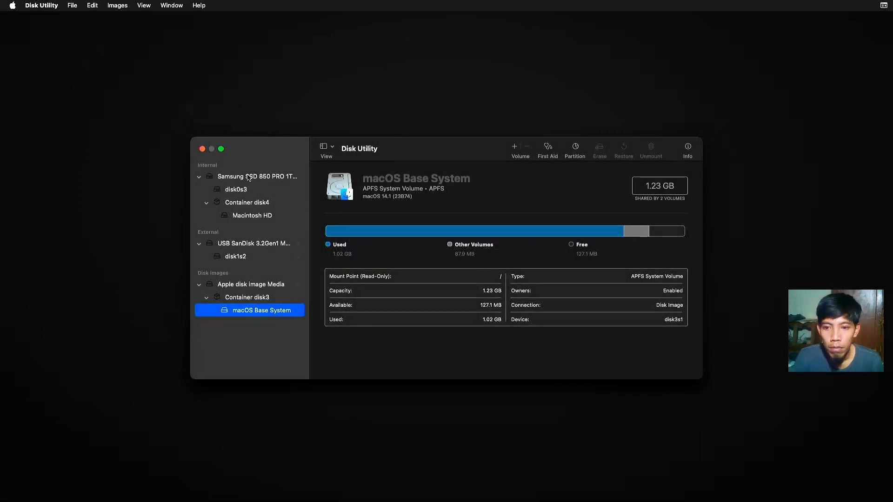
Step: Close Disk Utility and continue with the Install macOS Sonoma option
click(203, 149)
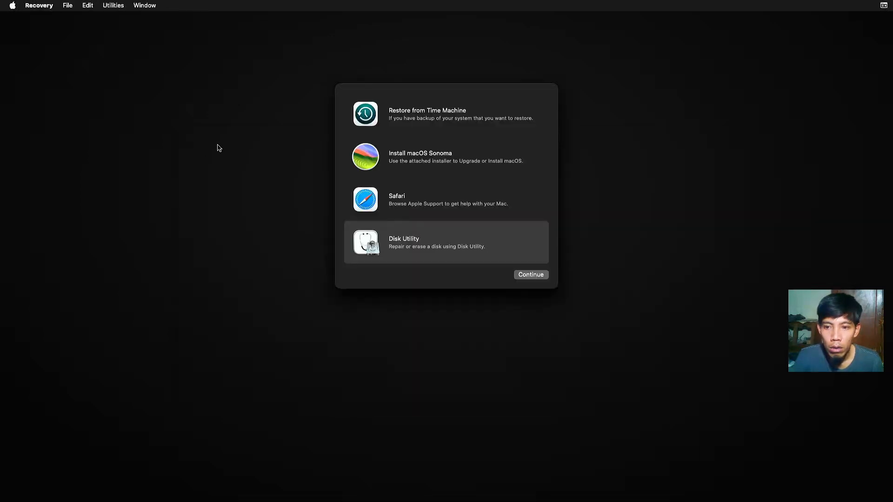
click(398, 159)
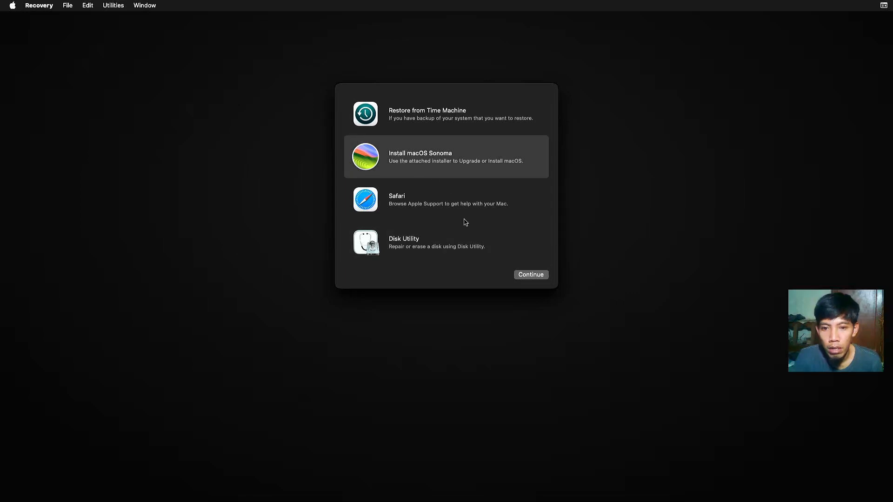
click(523, 275)
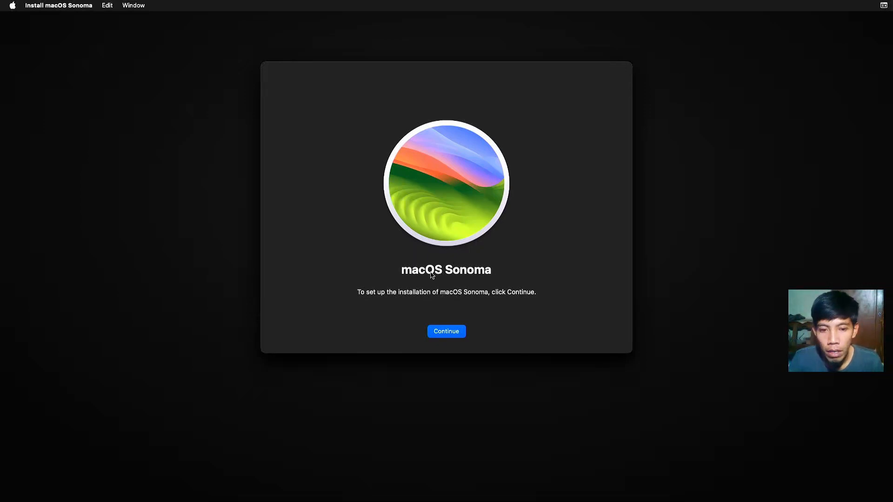
Step: Agree to the licence, choose Macintosh HD as the destination, and continue
click(451, 330)
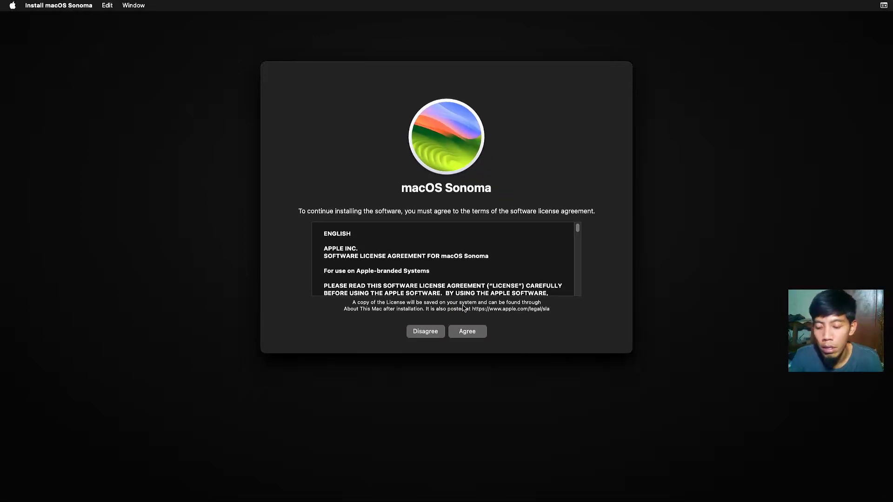
click(471, 334)
click(477, 242)
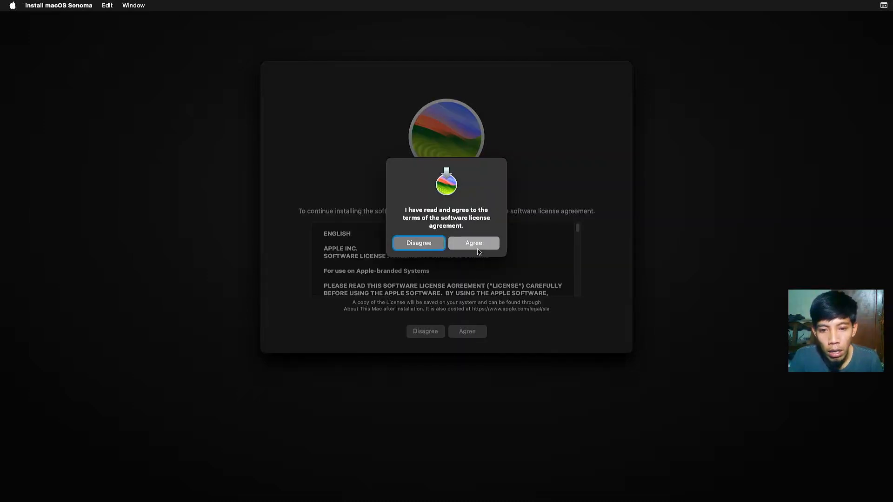
click(374, 266)
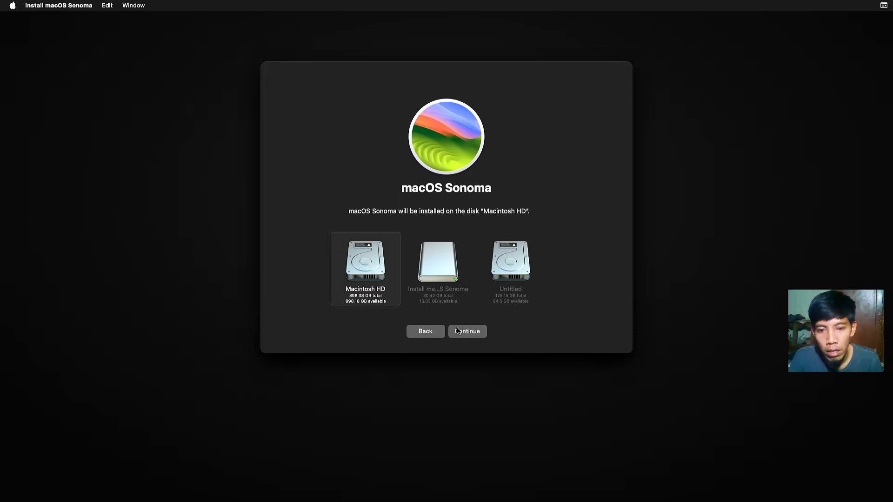
click(466, 332)
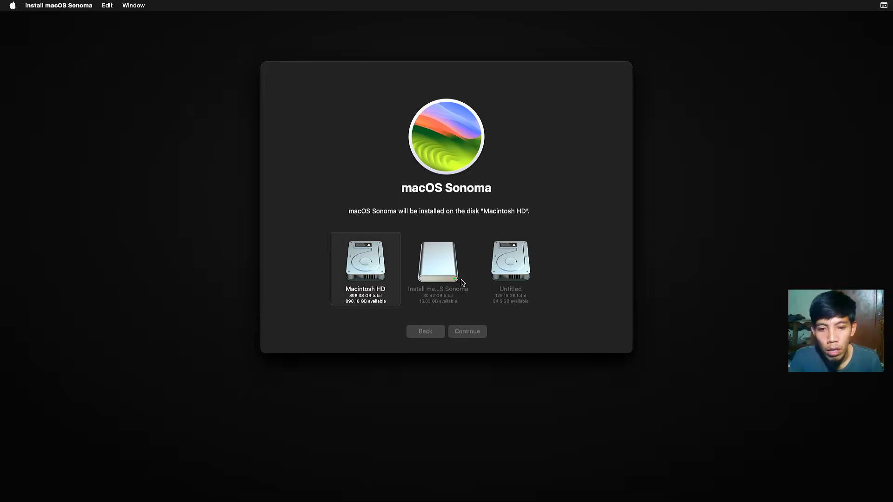
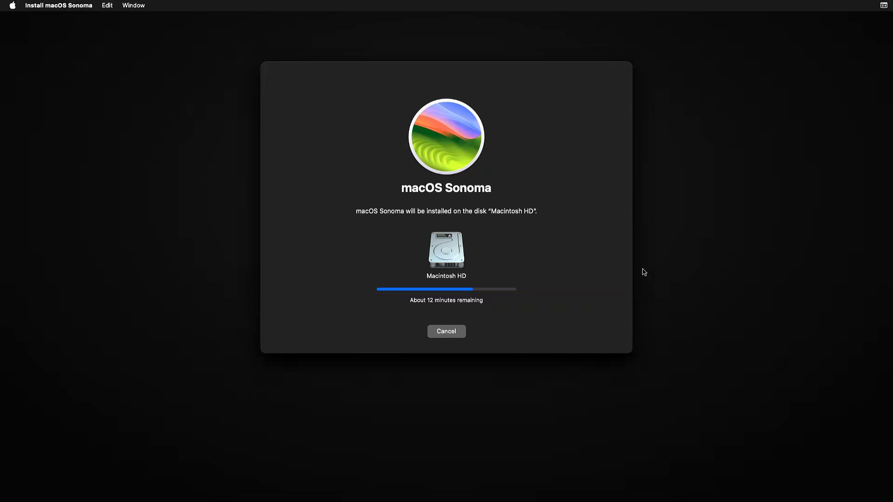
Step: Show the Installer Log from the Window menu while Sonoma installs onto Macintosh HD
click(126, 5)
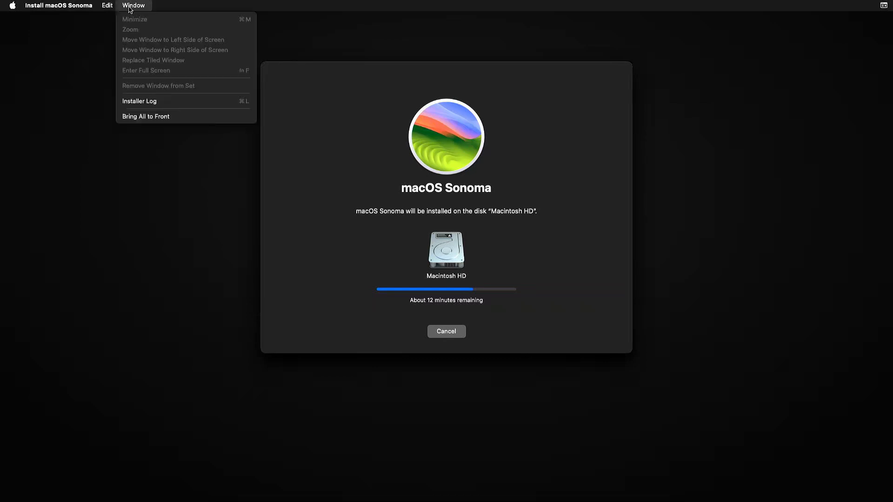
click(147, 102)
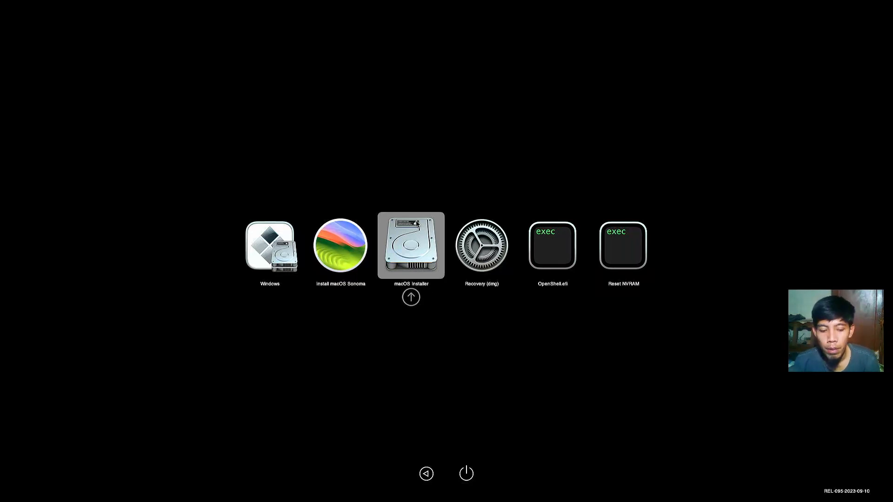
Step: Boot the macOS Installer entry from the OpenCore picker
click(417, 224)
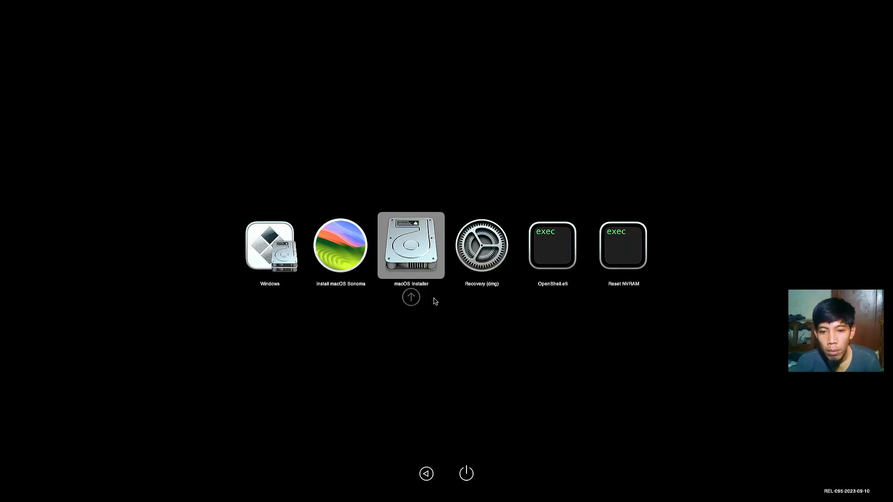
Step: Boot macOS Installer a second time to run the next installation stage
key(Return)
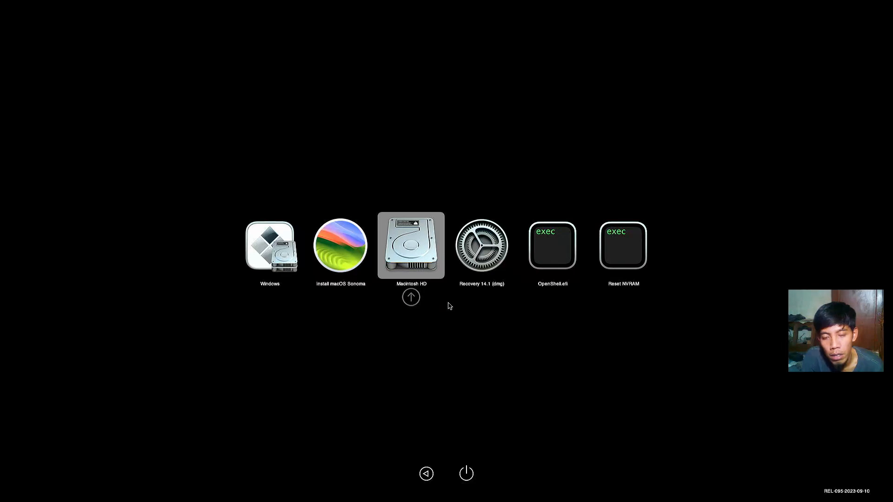
Step: Boot Macintosh HD from the OpenCore picker, confirming it again after the restart
key(Return)
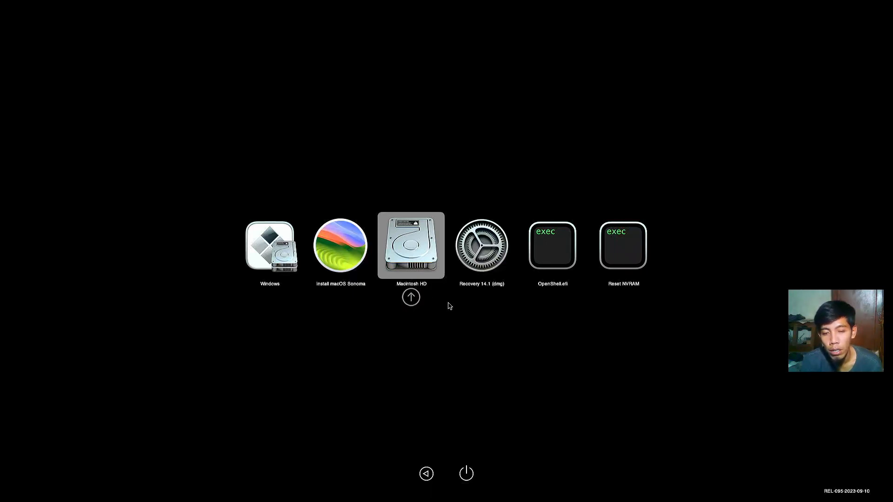
key(Return)
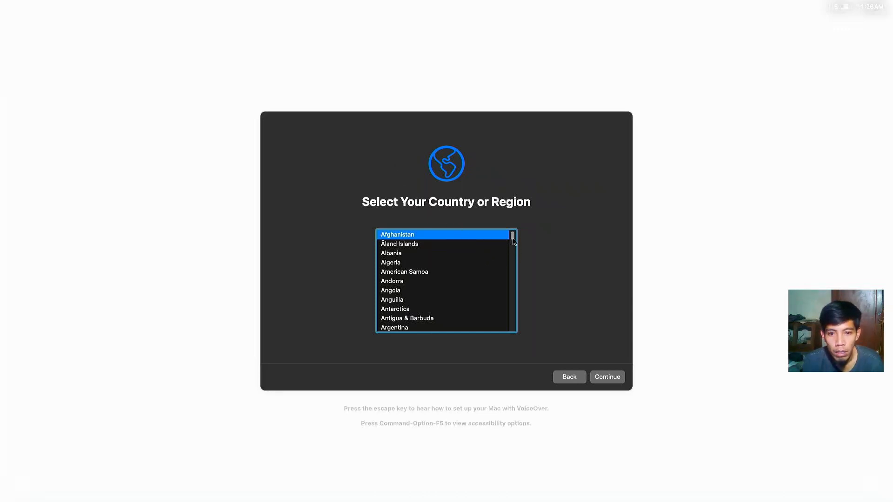
Step: Select Indonesia in the country list and continue
drag(512, 240, 520, 280)
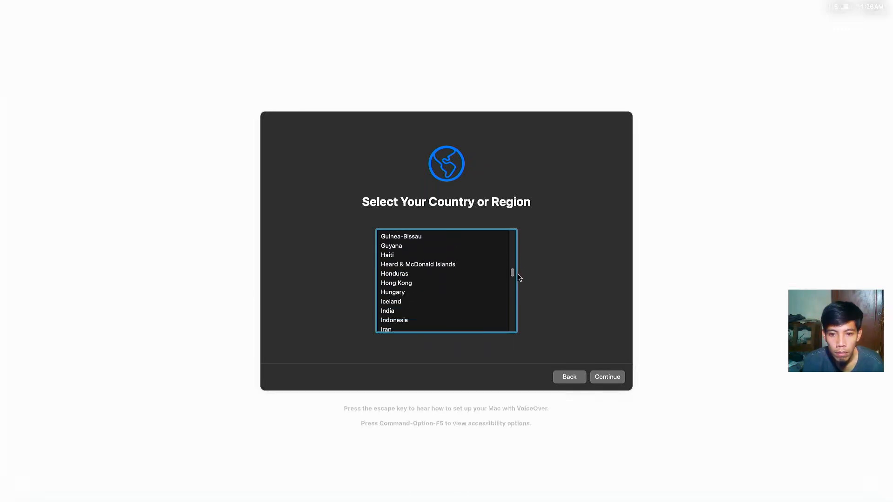
click(401, 320)
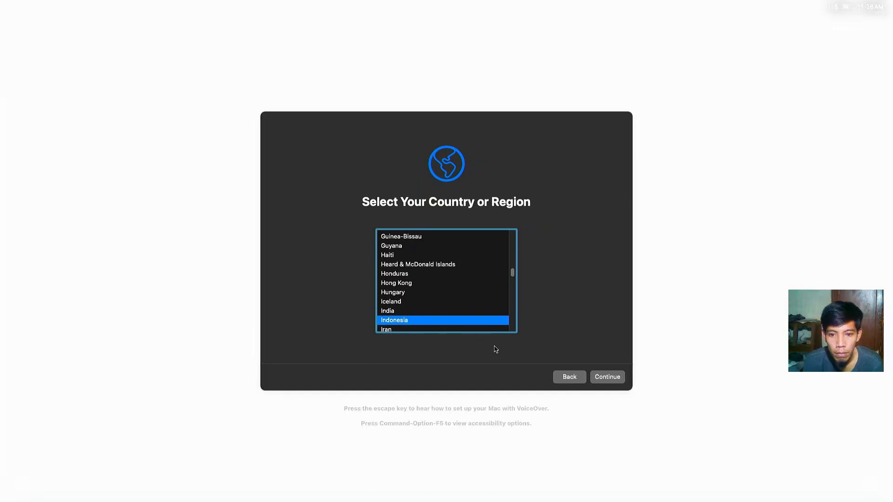
click(601, 379)
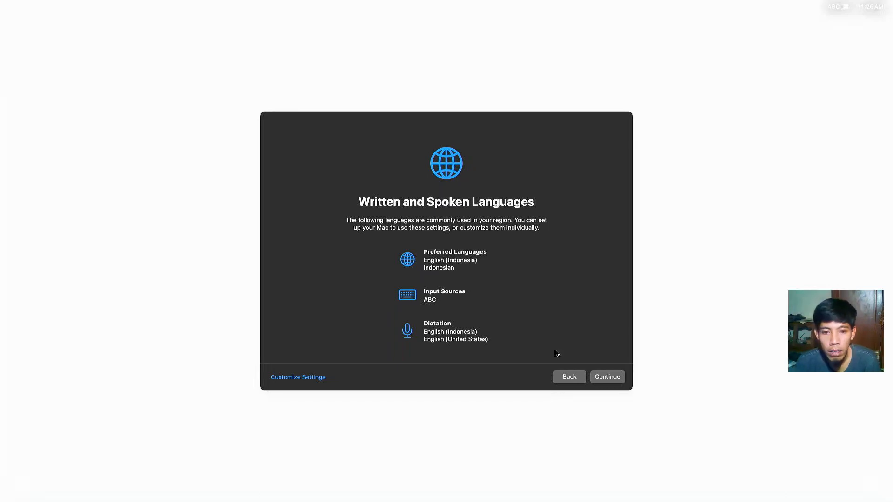
Step: Accept the language settings, skip accessibility, and choose to set up without an internet connection
click(598, 381)
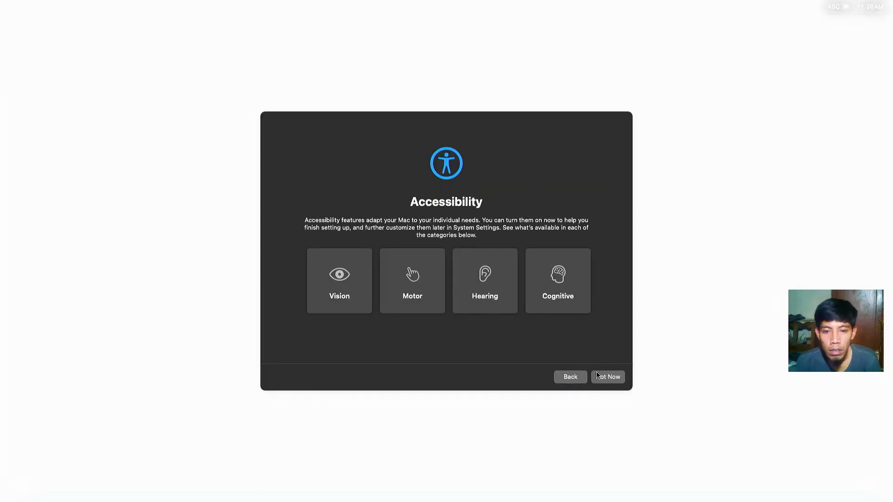
click(603, 378)
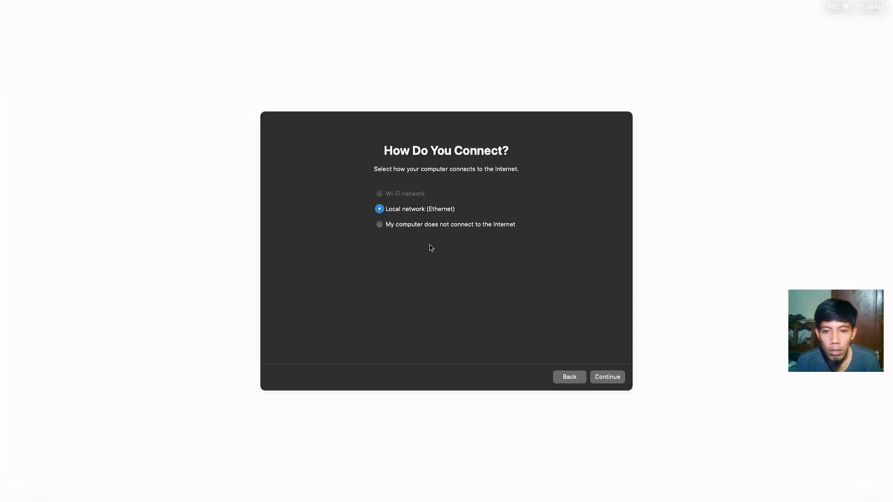
click(381, 225)
click(610, 378)
click(488, 302)
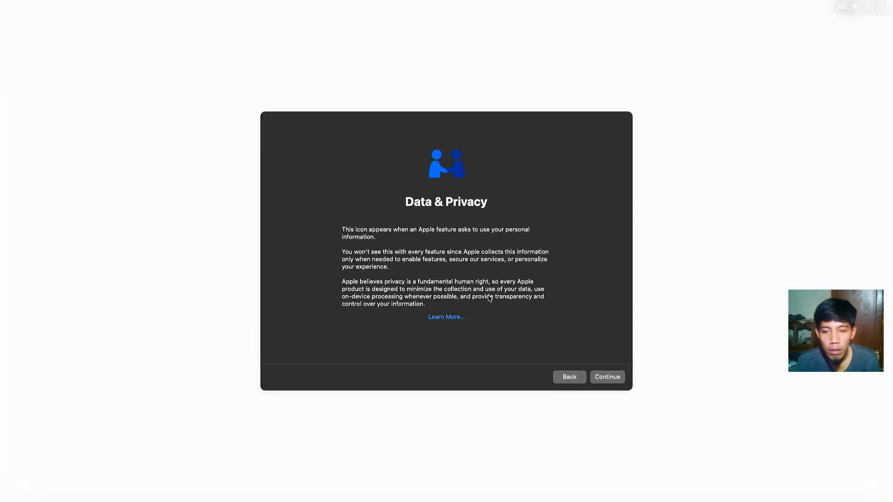
Step: Pass the data and privacy notice, skip migration, and agree to the terms
click(600, 378)
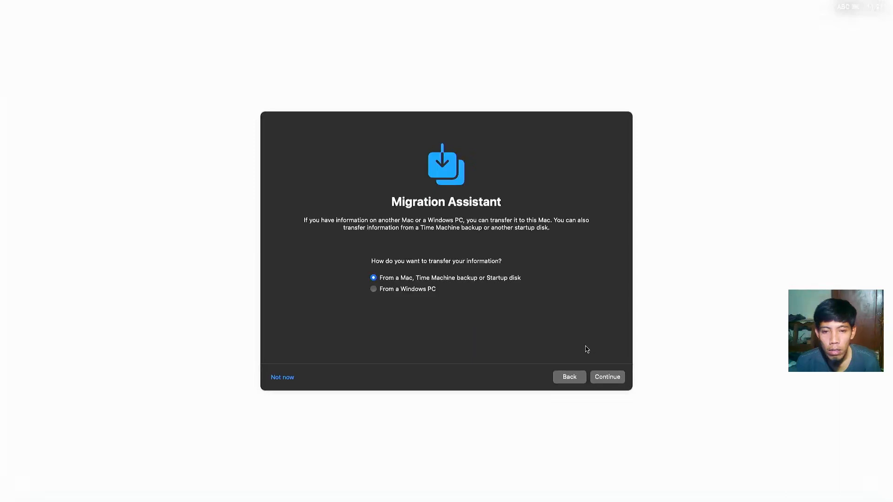
click(283, 379)
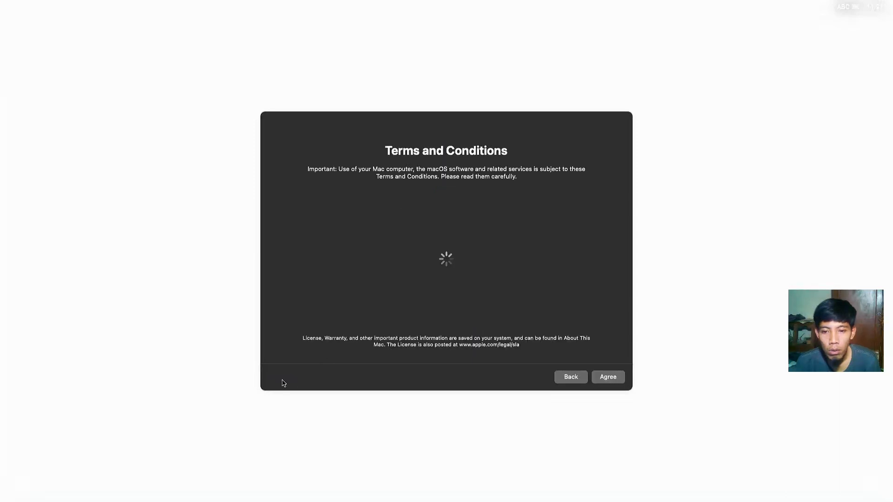
click(609, 378)
click(480, 289)
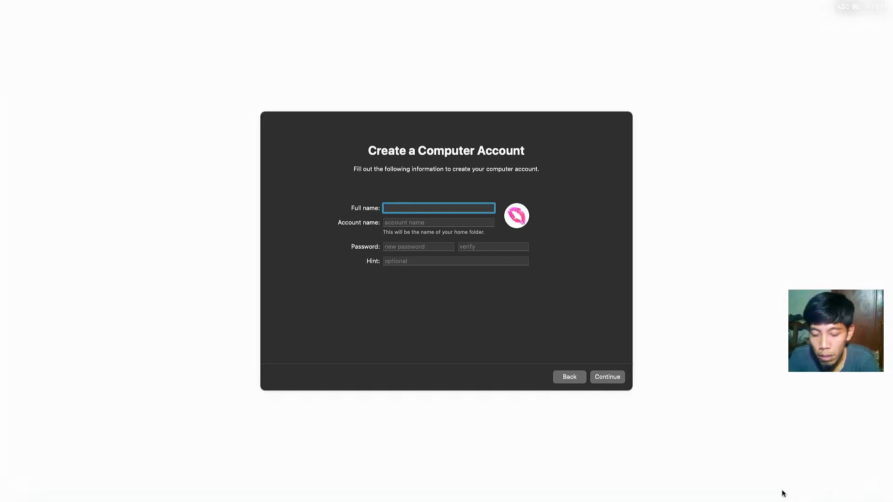
Step: Create an account with full name 'Sonoma HD', auto-filled account name, and a password entered twice
text(Sonoma)
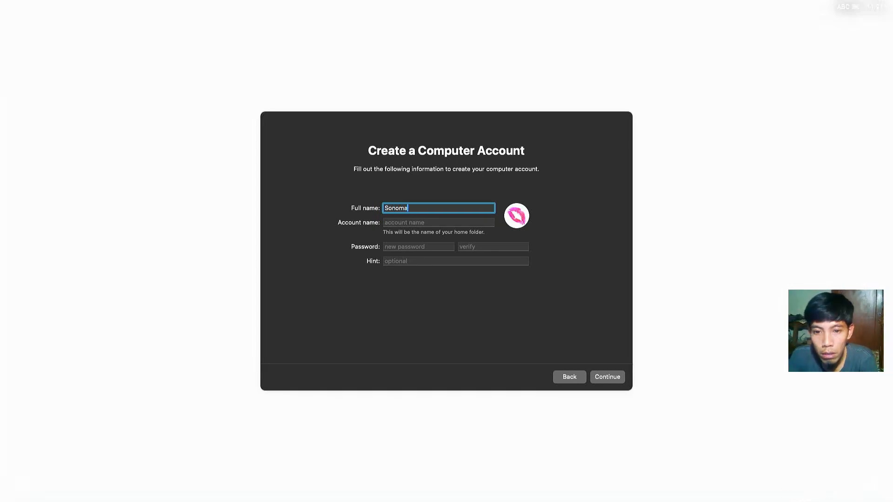
text( HD)
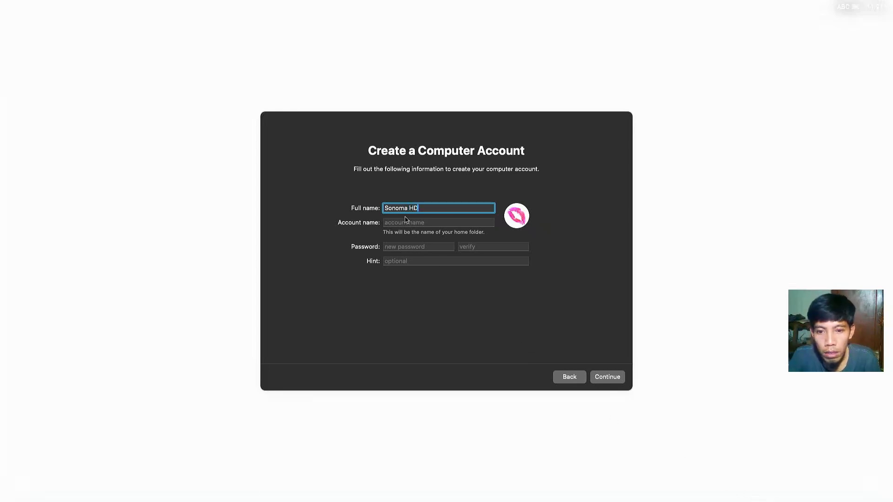
key(Tab)
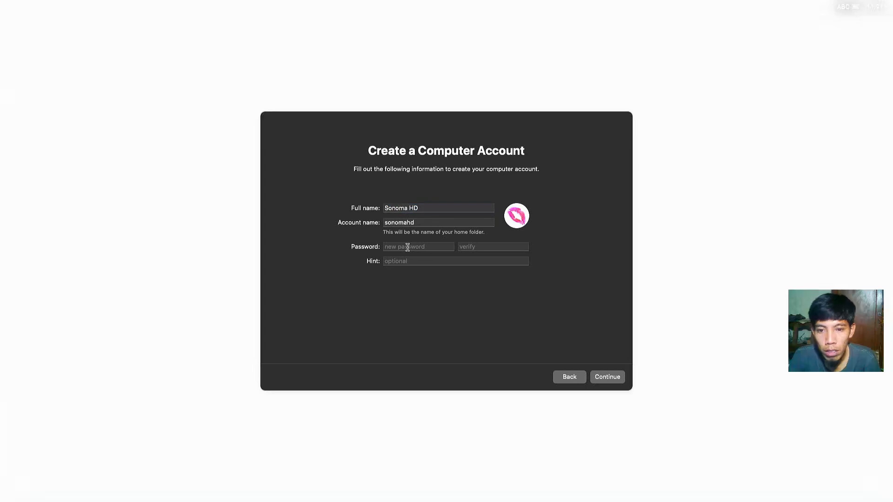
click(408, 247)
text(1234)
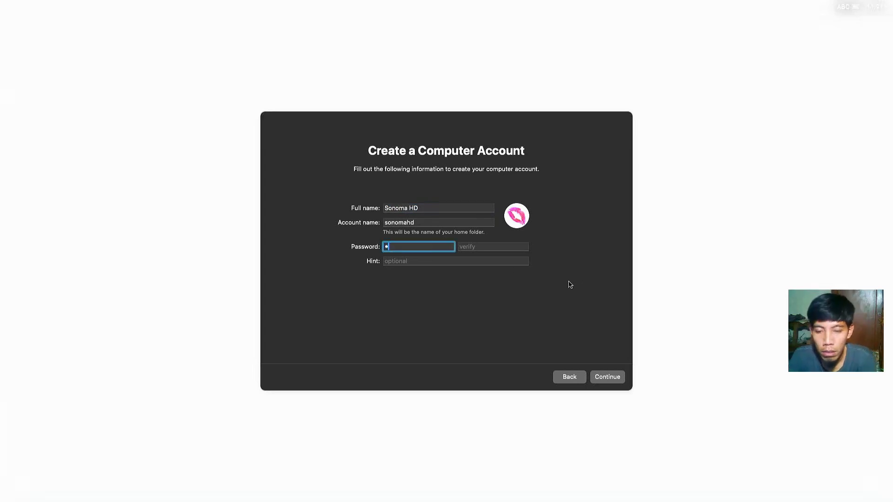
click(494, 247)
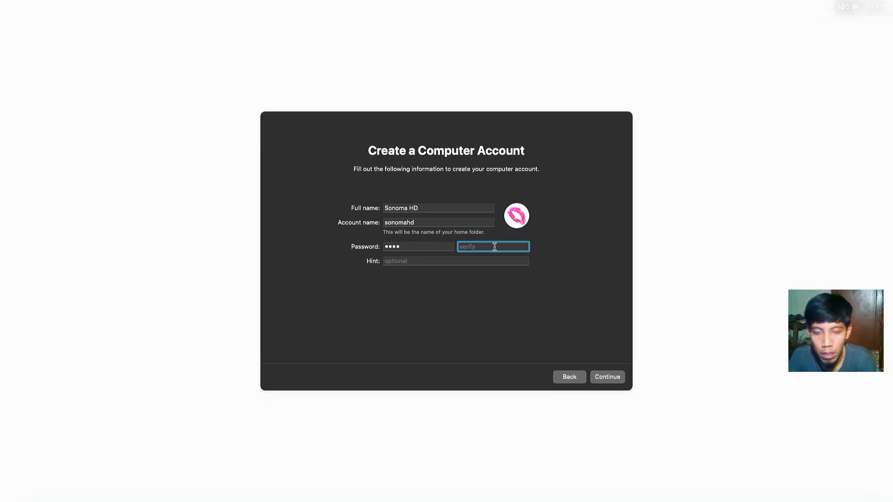
text(1234)
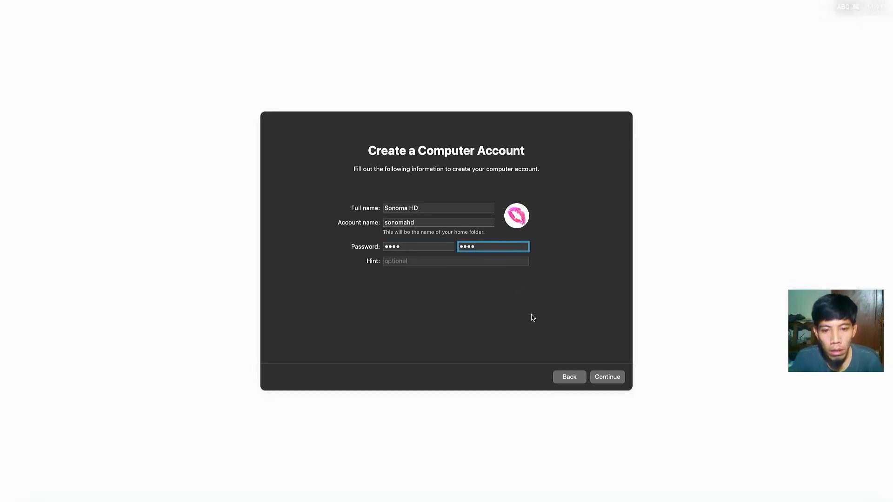
click(605, 378)
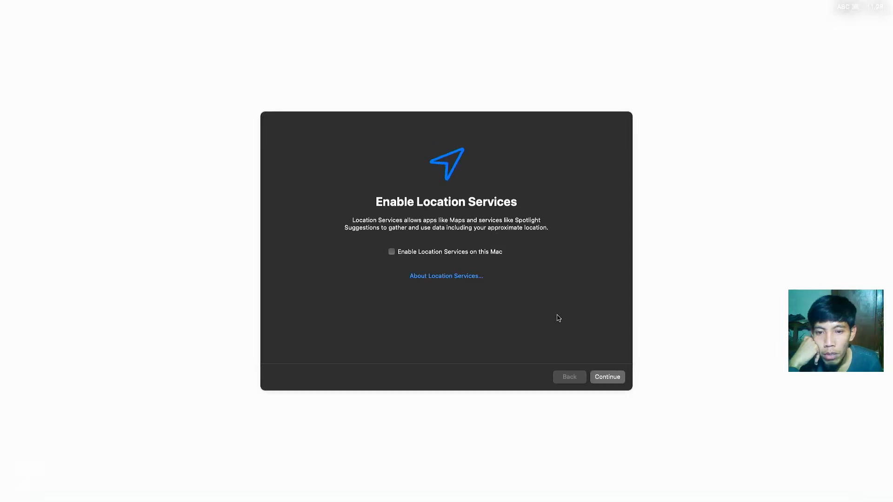
Step: Decline Location Services and set the Western Indonesia time zone on the map
click(598, 377)
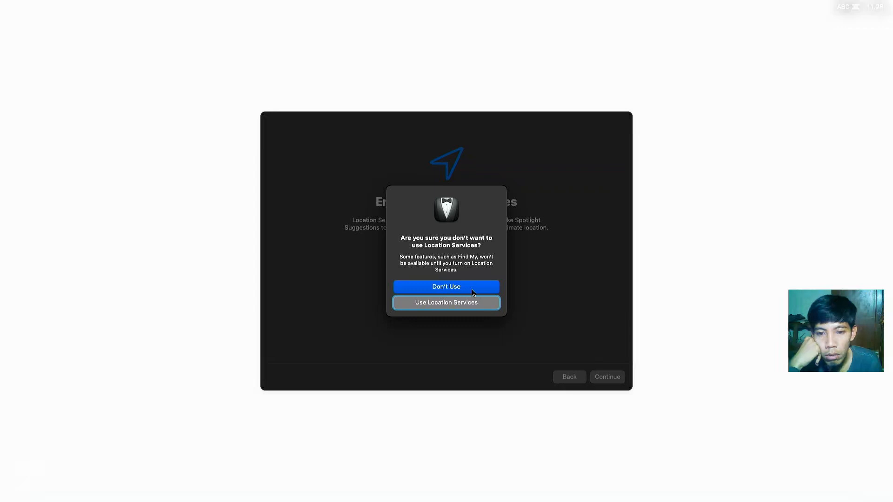
click(469, 288)
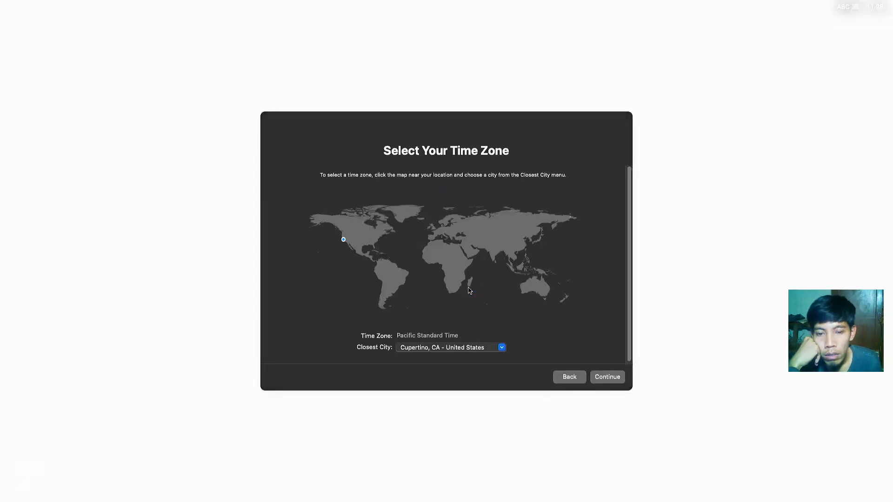
click(520, 276)
click(519, 275)
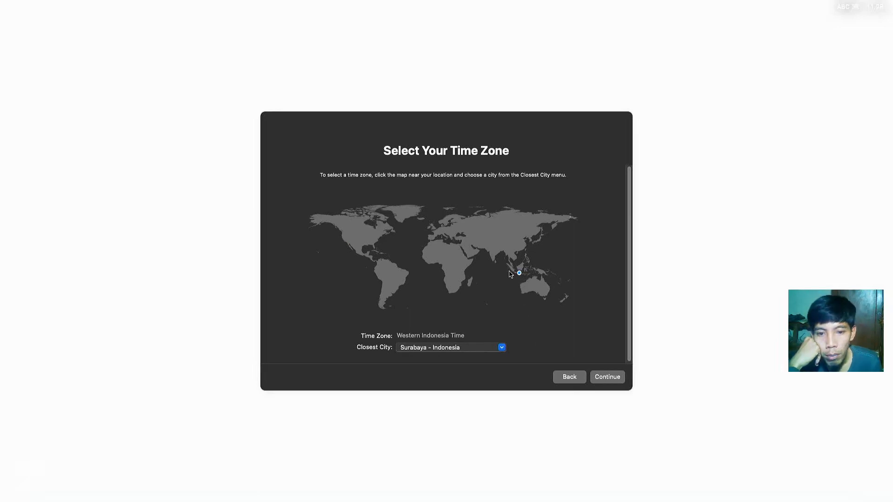
click(601, 379)
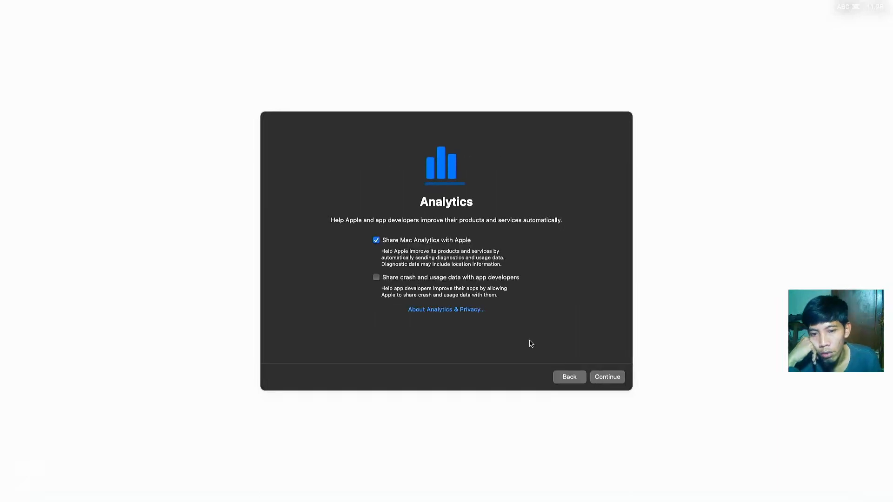
Step: Turn off Mac analytics sharing, postpone Screen Time, and accept the Light appearance
click(376, 240)
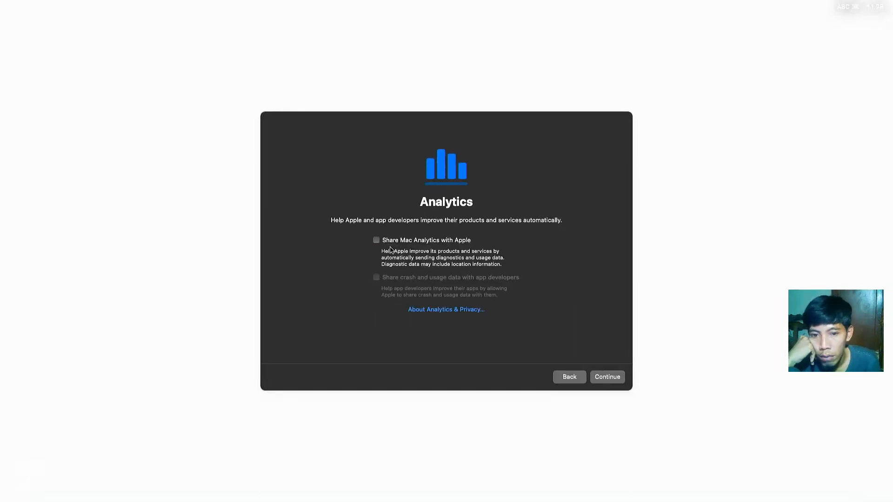
click(608, 381)
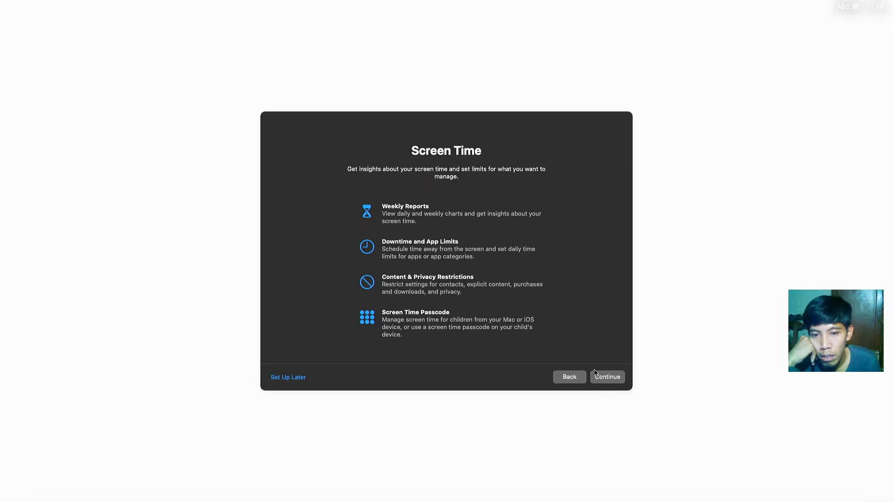
click(288, 380)
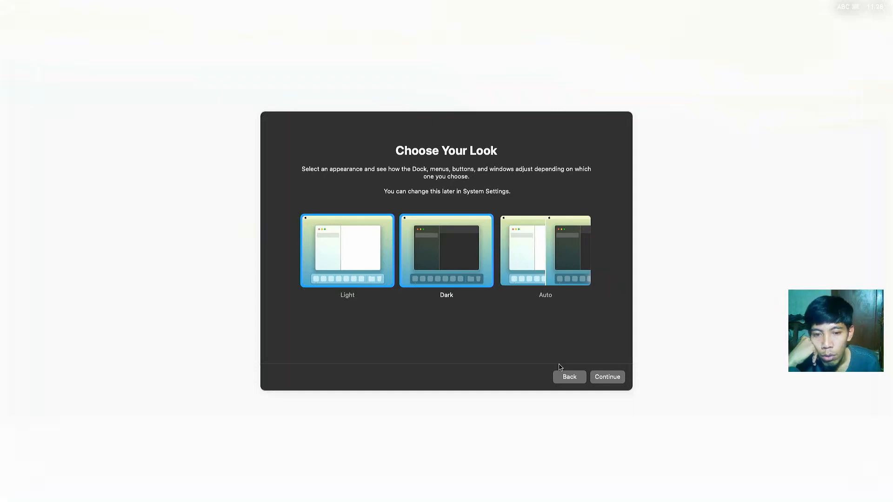
click(595, 376)
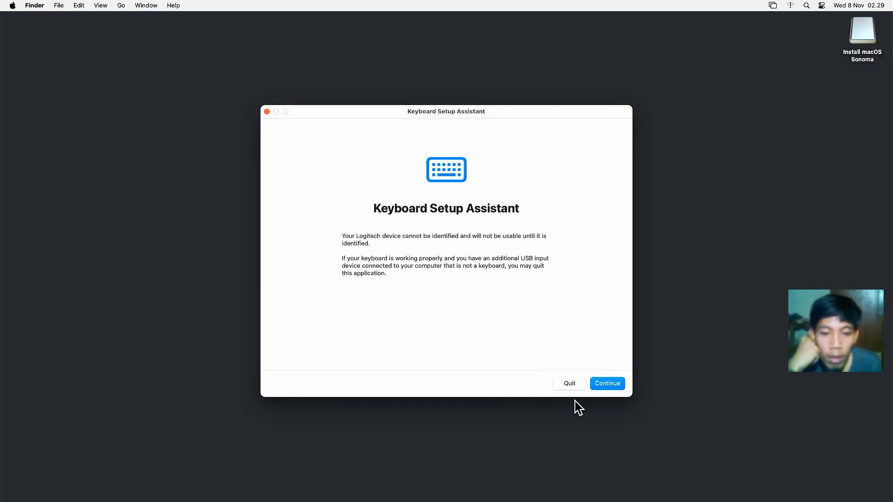
Step: Identify the keyboard as ANSI (U.S.) using the Z and slash keys, then open the Apple menu
click(601, 388)
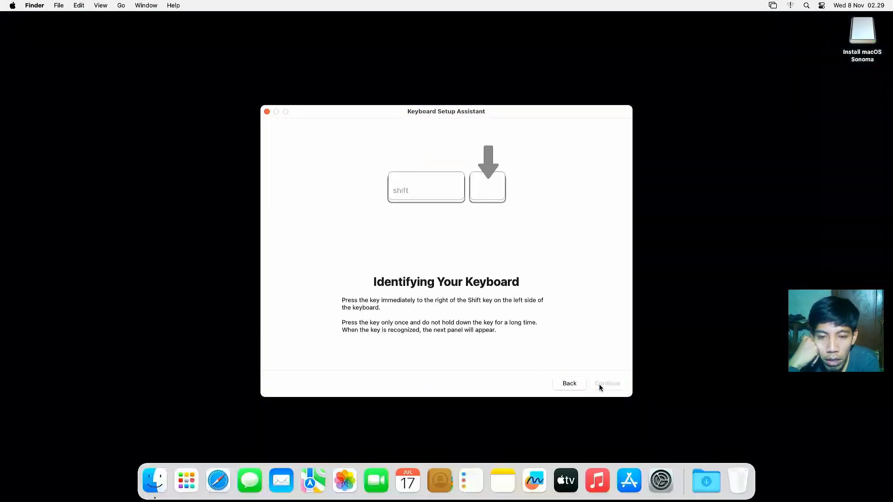
key(z)
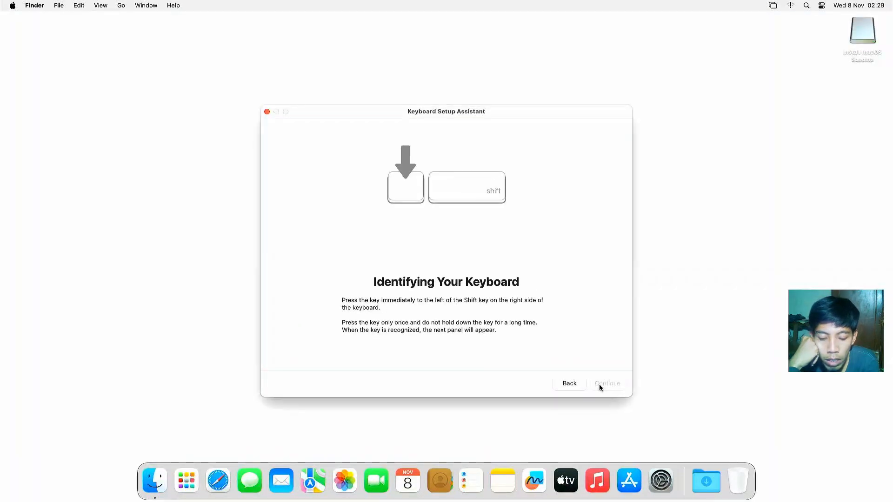
key(slash)
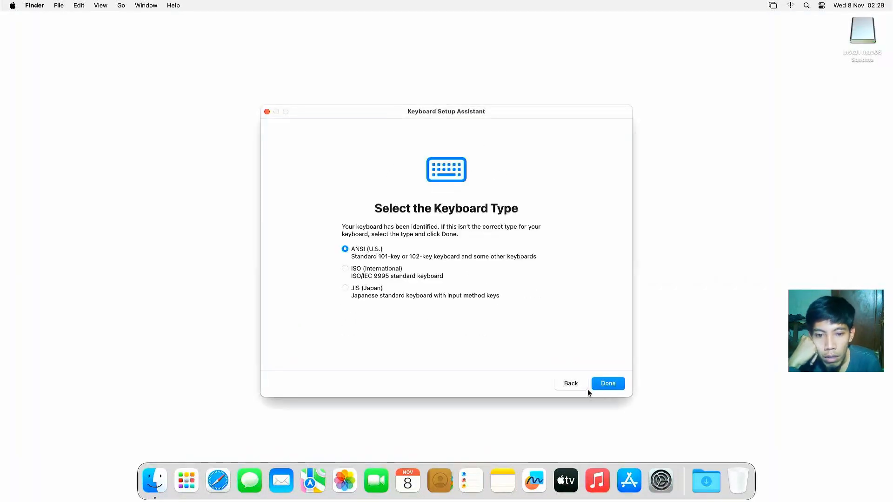
click(602, 387)
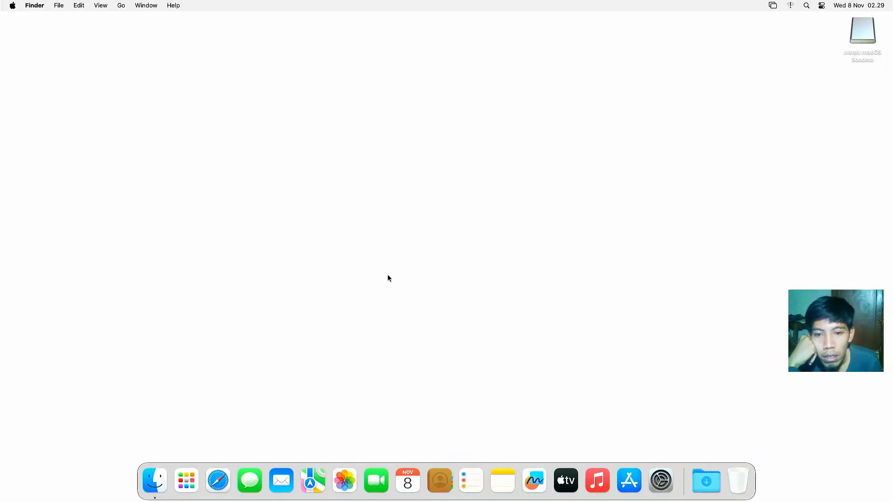
click(12, 5)
click(18, 21)
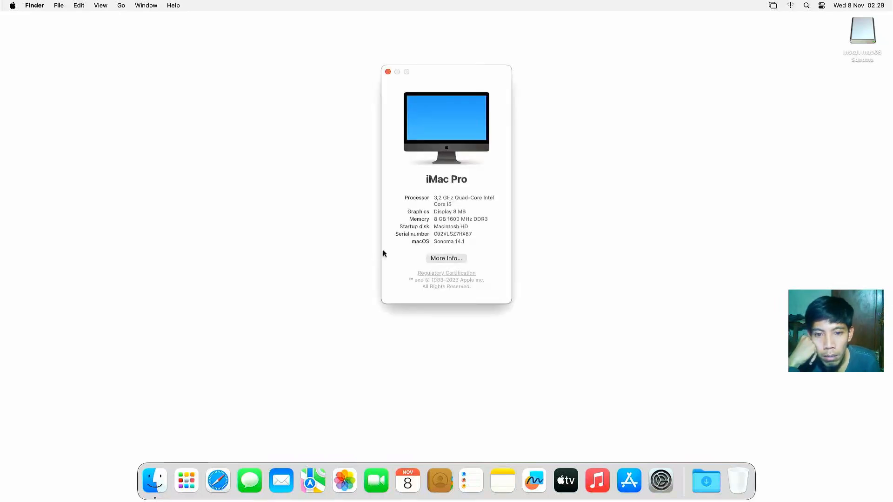
drag(433, 213, 473, 214)
click(443, 212)
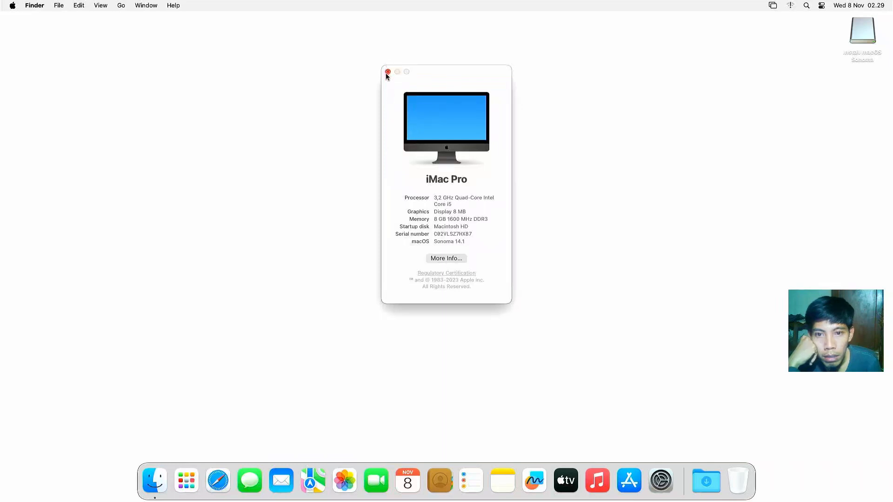
click(388, 72)
Step: Open System Settings to the Network pane, then close it
click(367, 136)
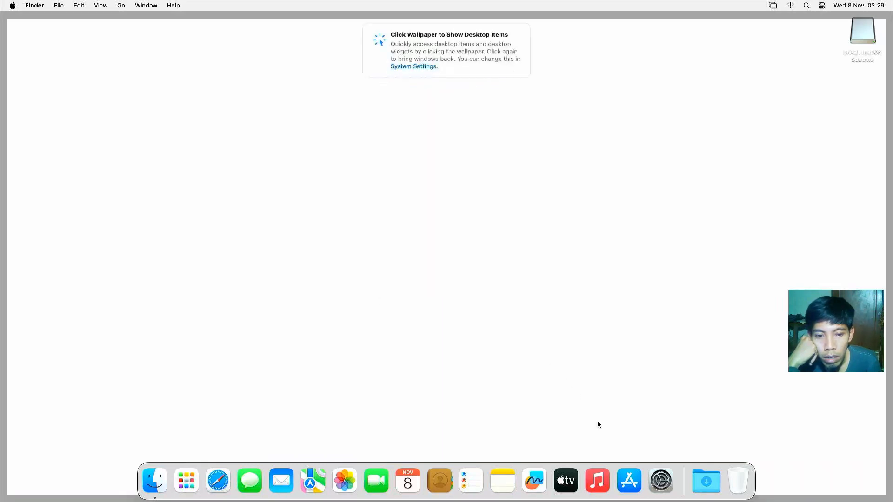
click(661, 481)
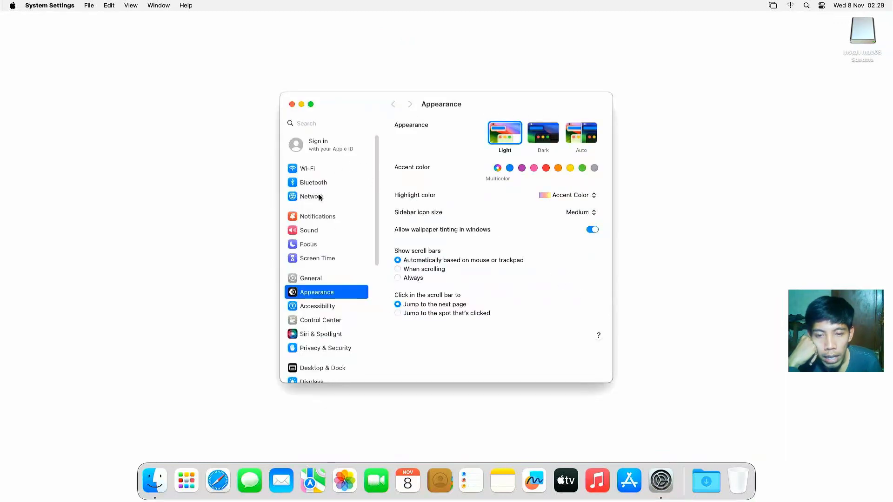
click(320, 196)
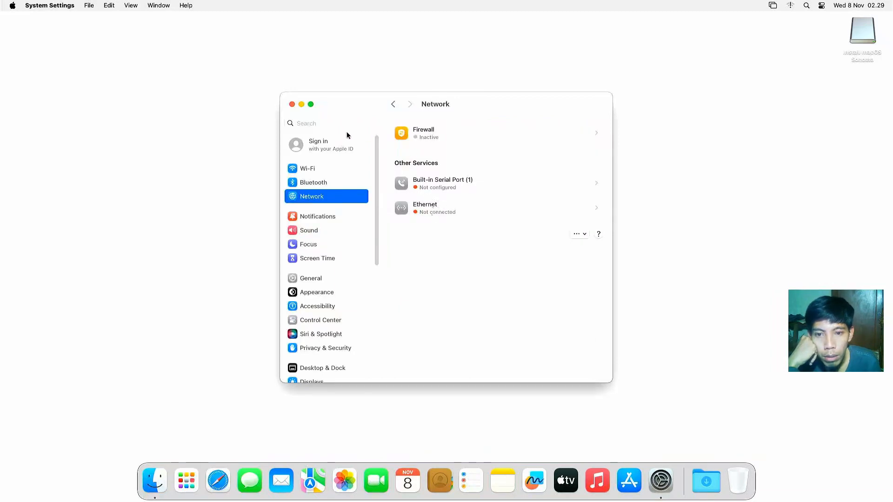
click(292, 104)
click(298, 110)
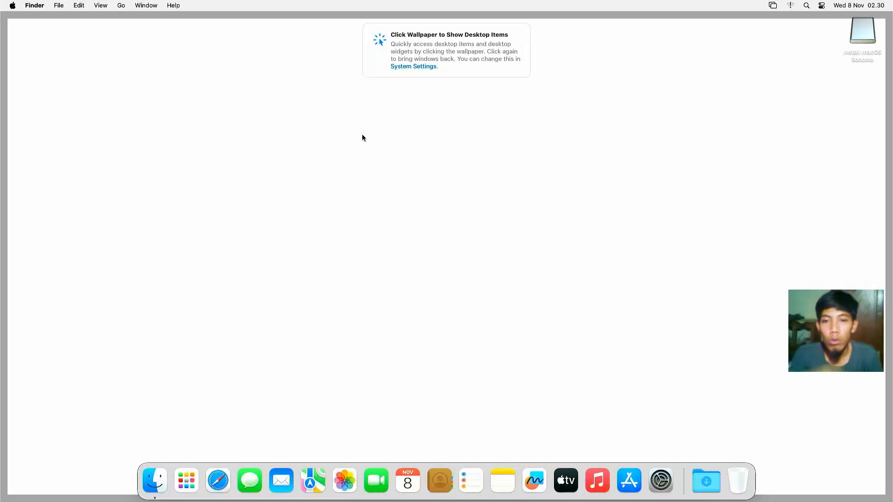
Step: Reopen Network settings, confirm Ethernet is connected via DHCP, and close the window
click(661, 479)
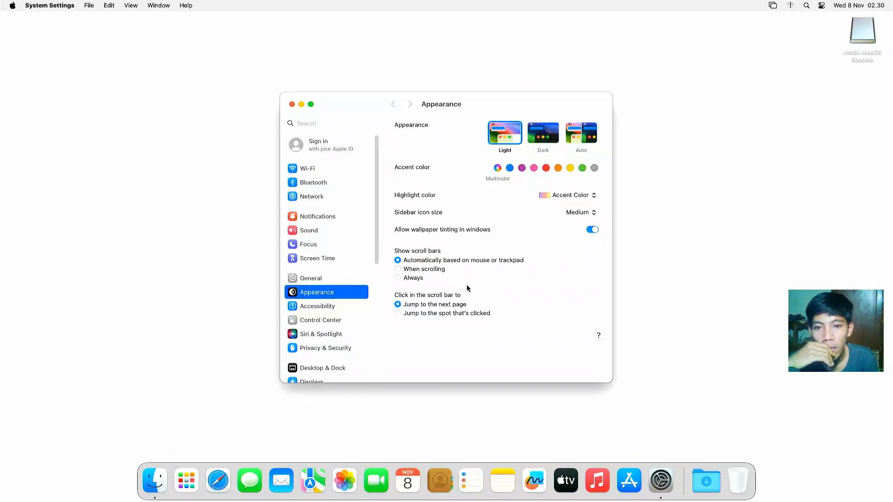
click(320, 196)
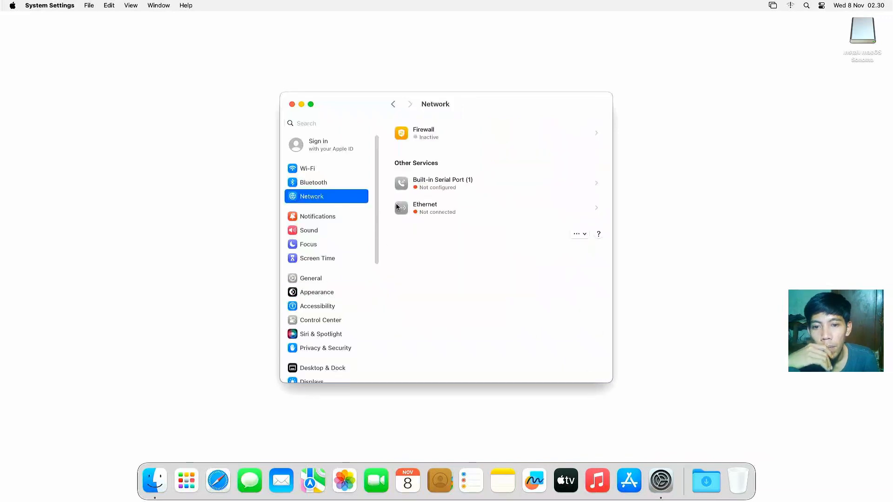
click(435, 211)
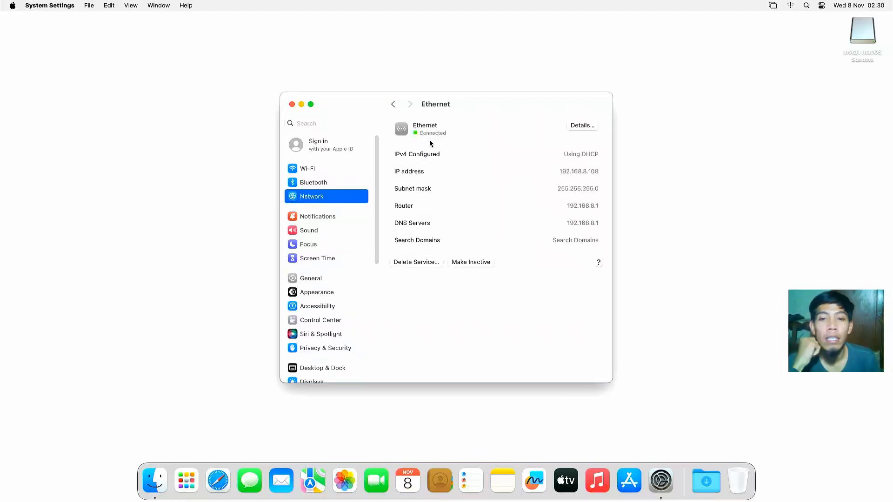
click(292, 104)
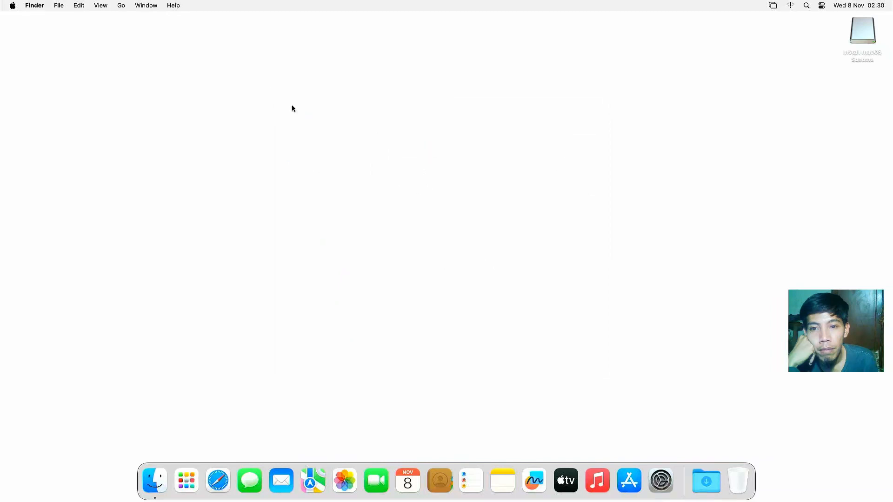
Step: Launch Safari from the Dock so it shows its start page with Favorites
right_click(292, 107)
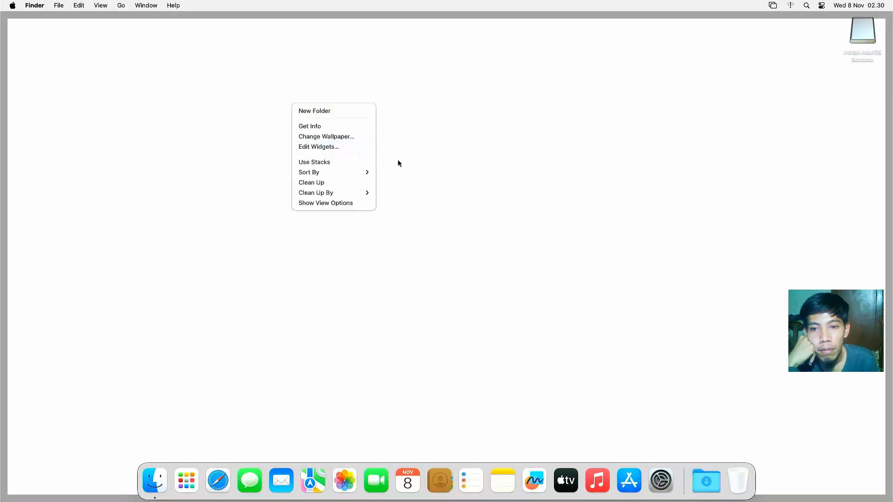
click(424, 168)
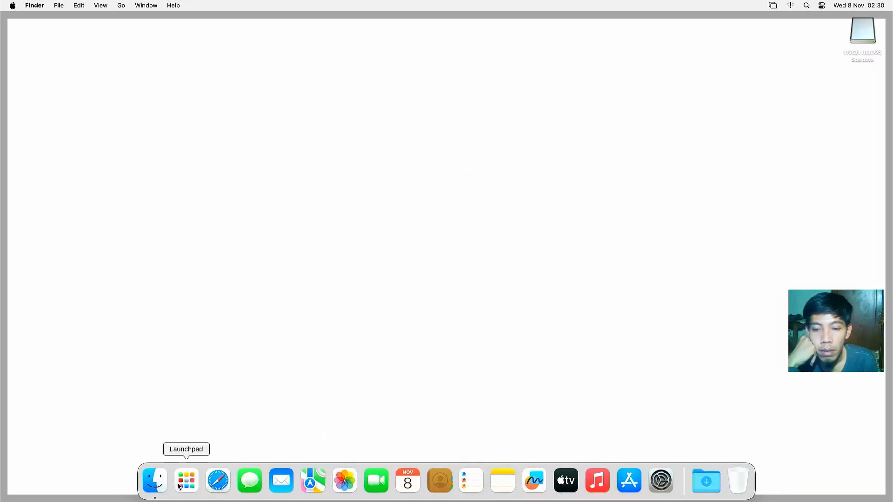
click(218, 481)
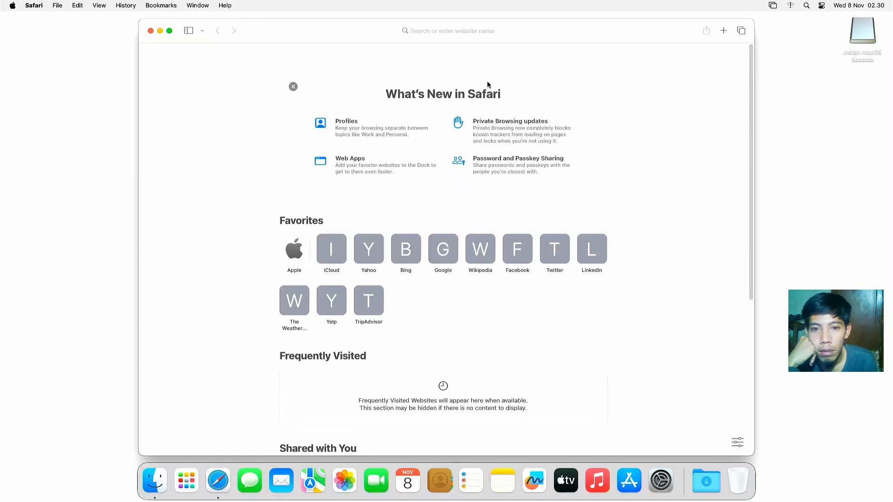
Step: Google 'ocLP' and open the dortania OpenCore-Legacy-Patcher Releases page on GitHub
click(463, 34)
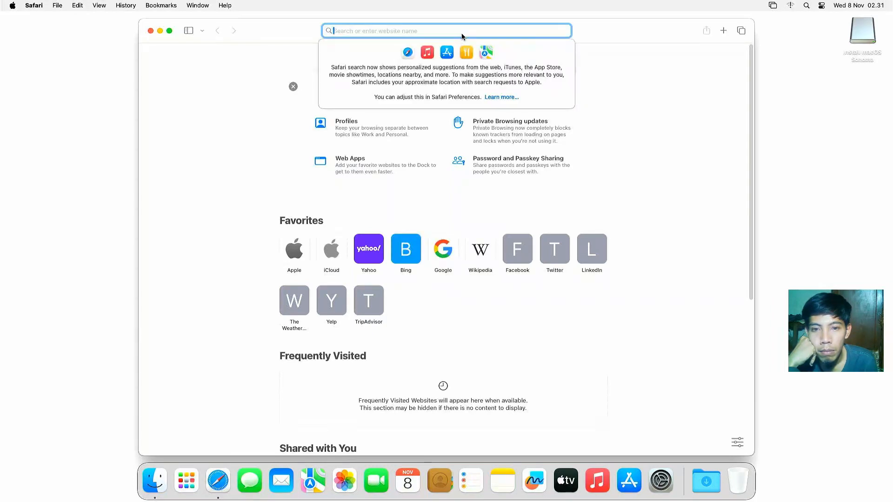
text(OCPL)
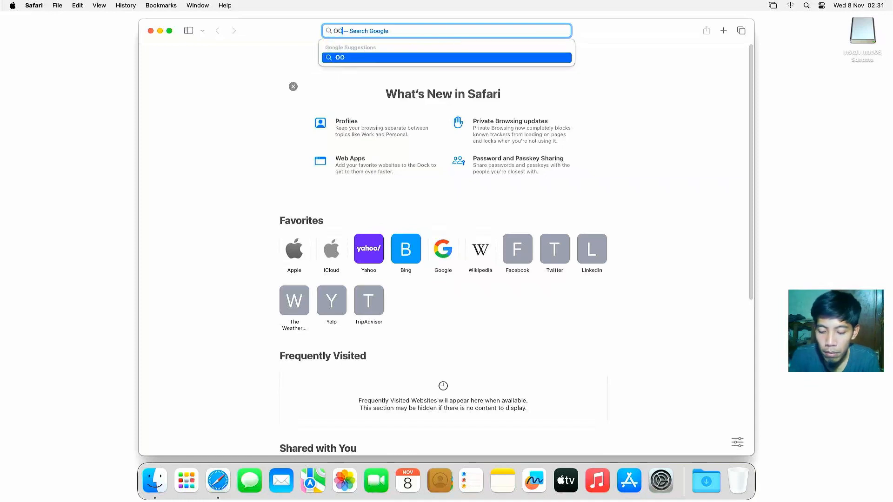
key(BackSpace)
key(BackSpace)
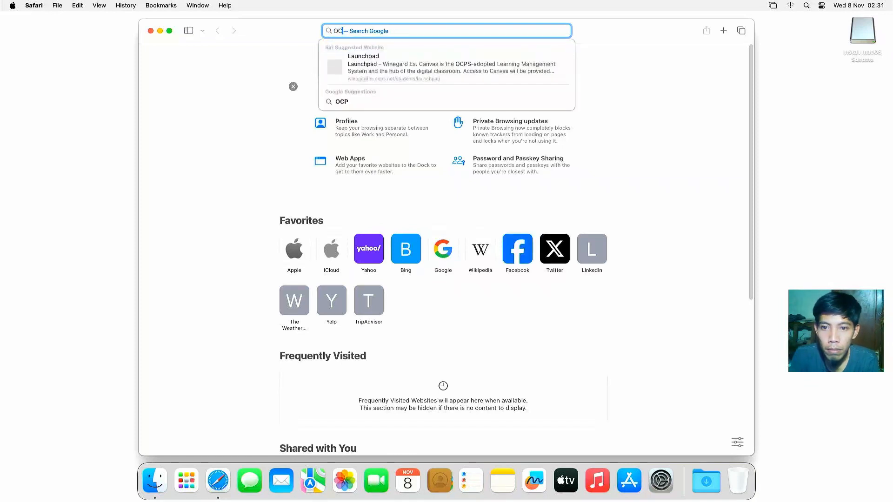
text(LP)
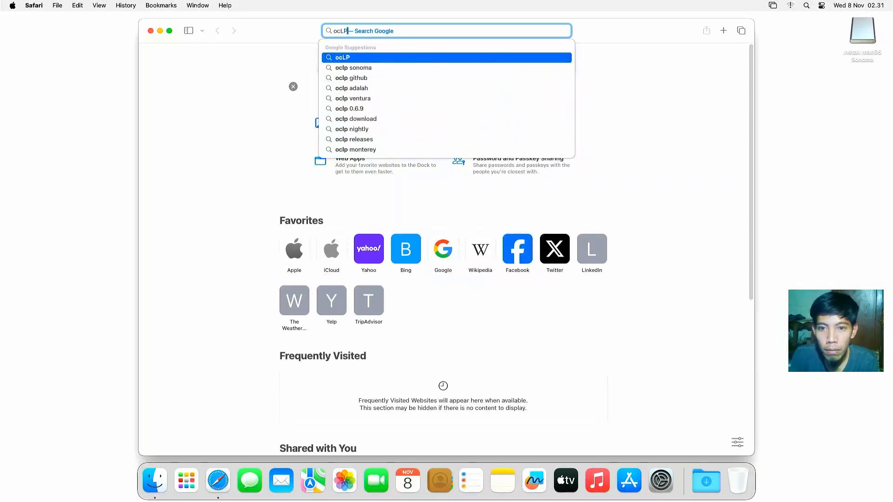
key(Return)
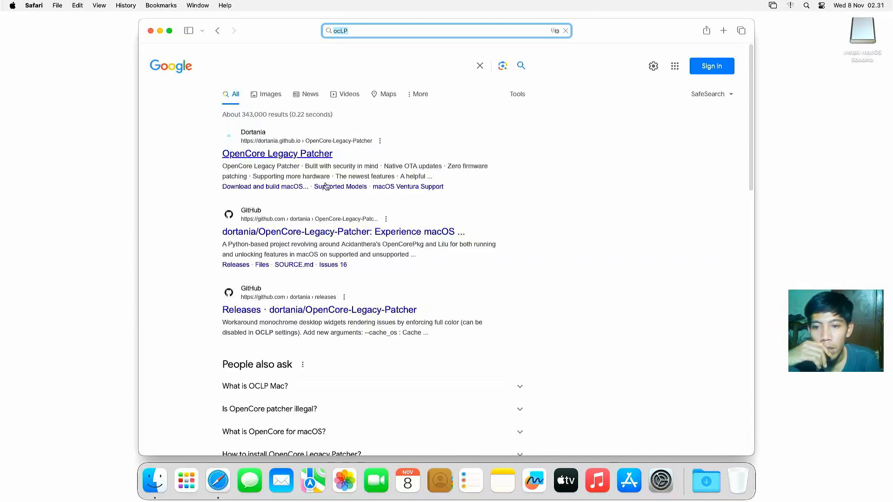
click(287, 308)
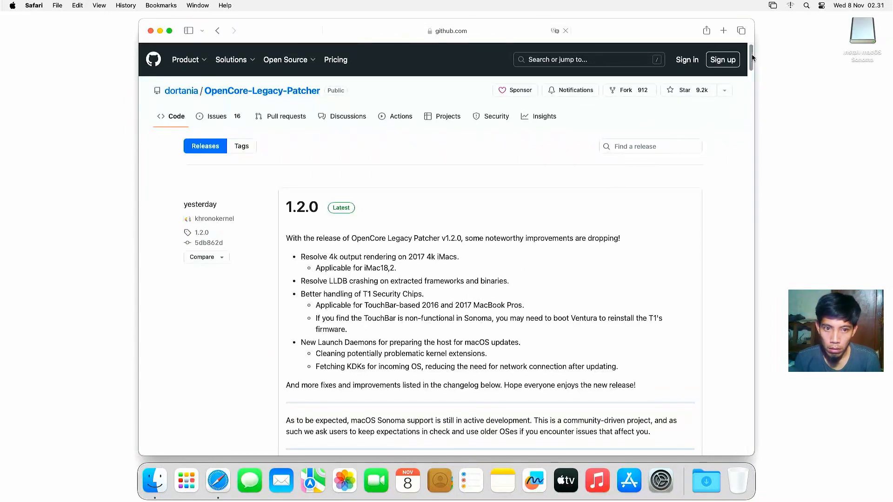
Step: Download OpenCore-Patcher-GUI.app.zip from the 1.2.0 release, allowing github.com downloads, and check its progress
scroll(750, 65, down, 5)
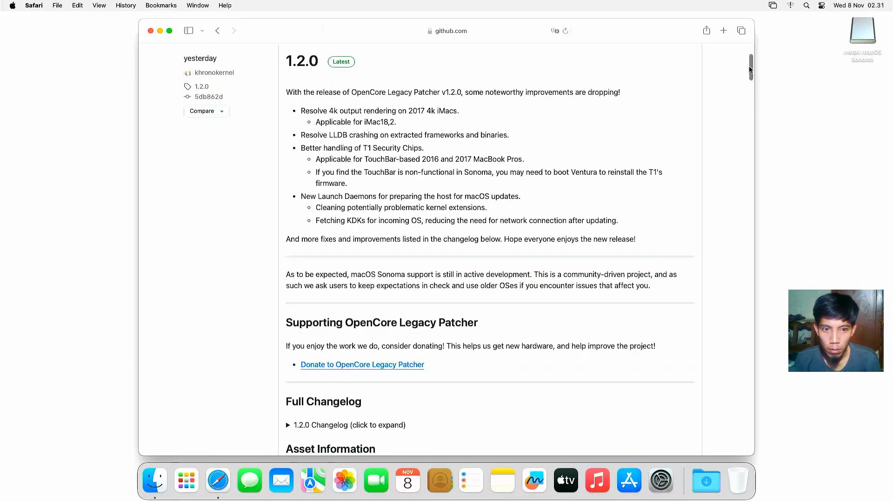
drag(750, 70, 753, 86)
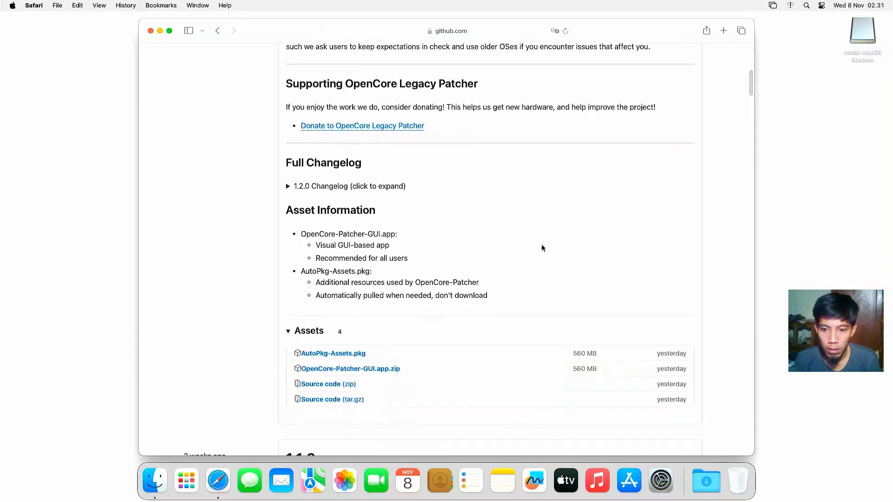
click(347, 368)
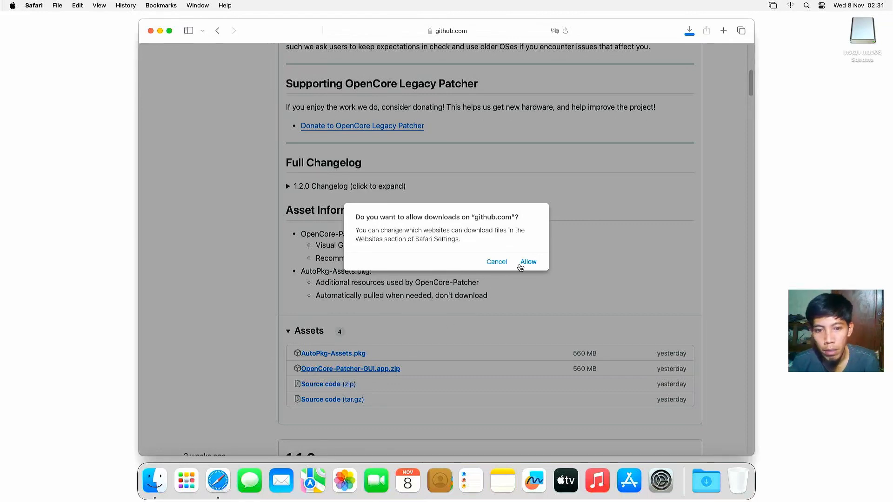
click(528, 261)
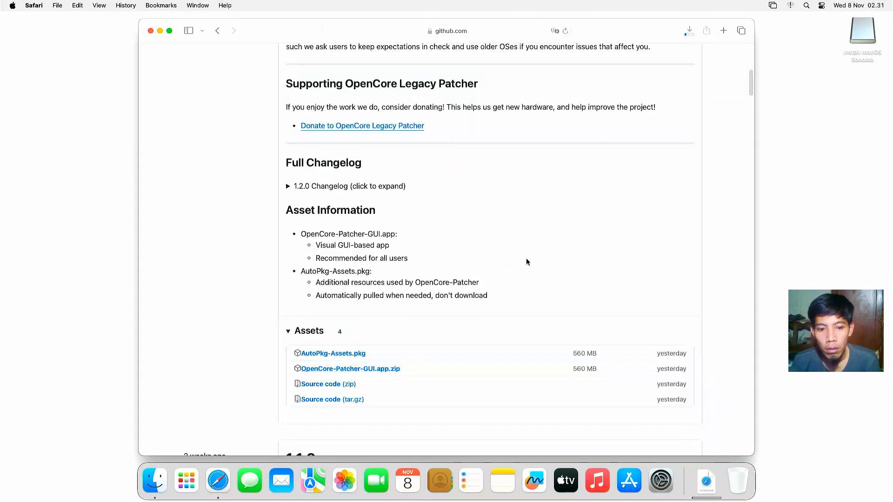
click(689, 31)
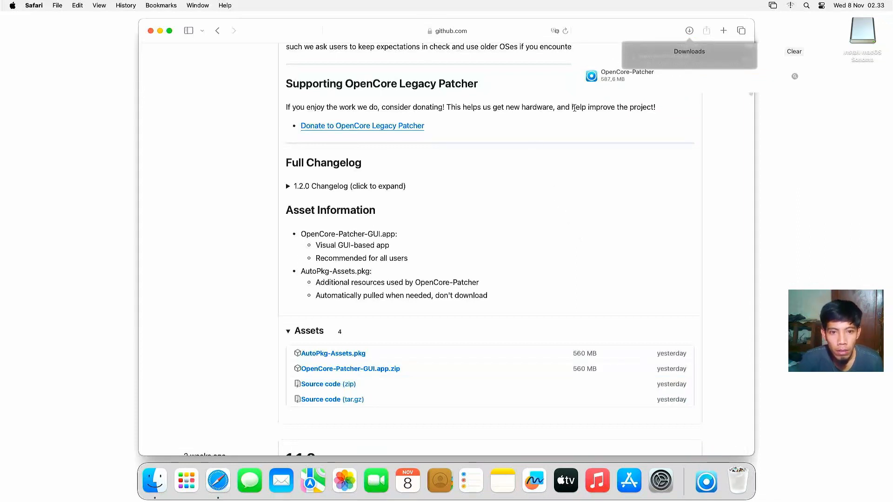
Step: Open the downloaded OpenCore-Patcher app, close Safari, and confirm the Internet-download warning
double_click(604, 77)
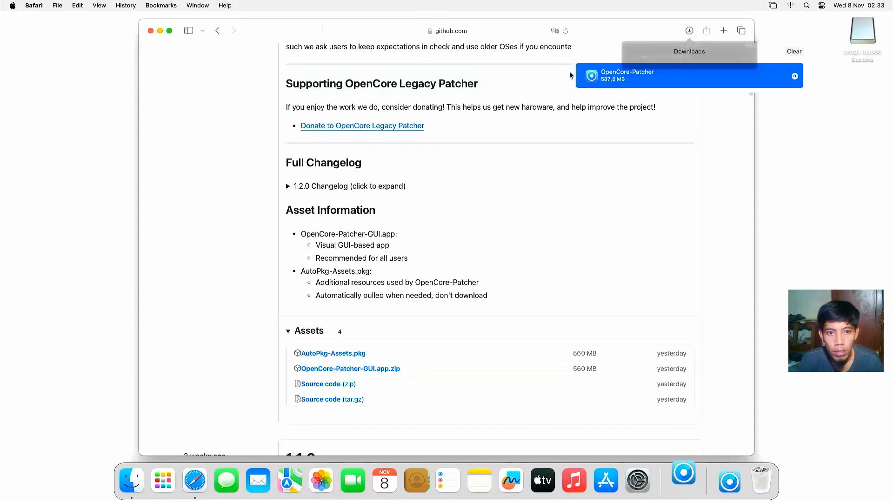
click(151, 31)
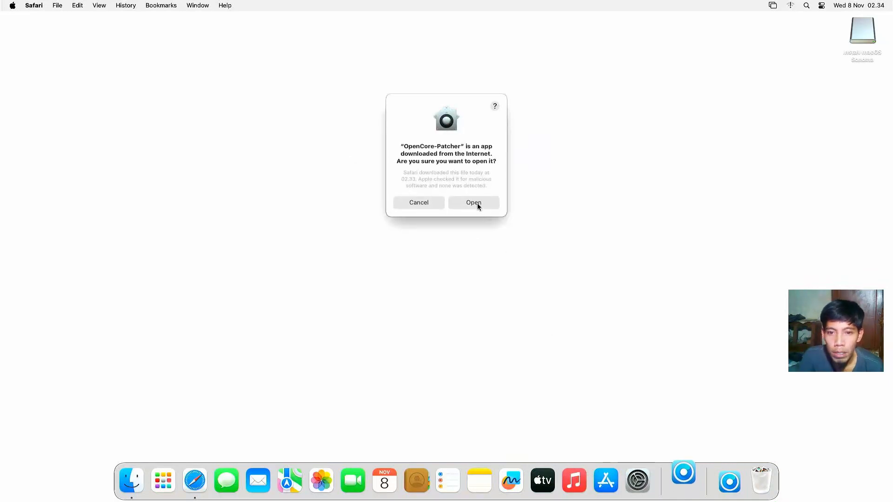
click(472, 207)
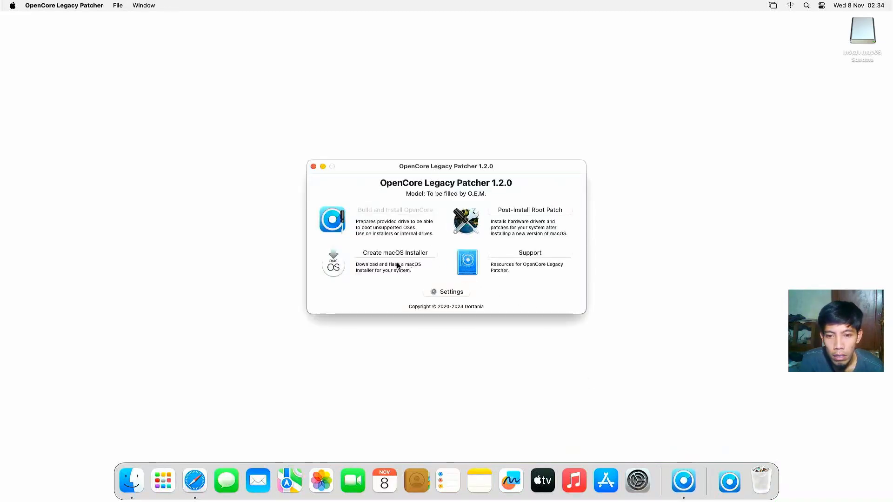
Step: Review the Extras, Advanced, Security, SMBIOS and Root Patching settings tabs, then return to the main menu
click(438, 295)
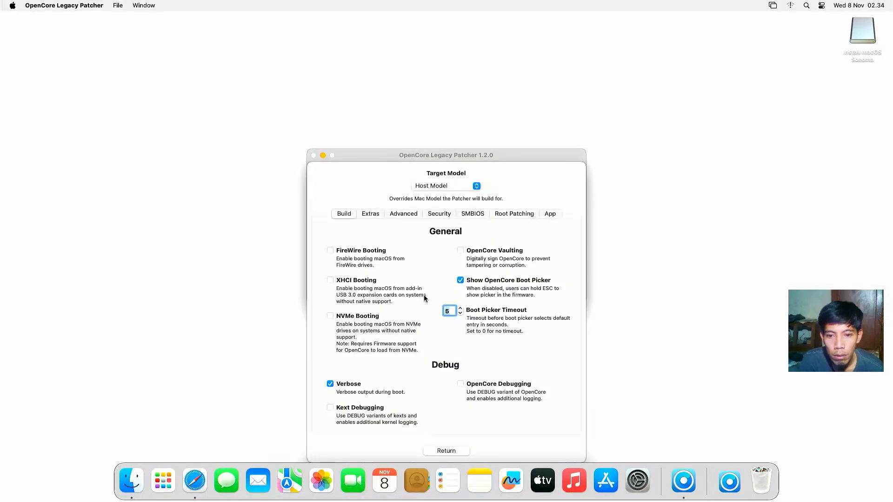
click(371, 215)
click(406, 214)
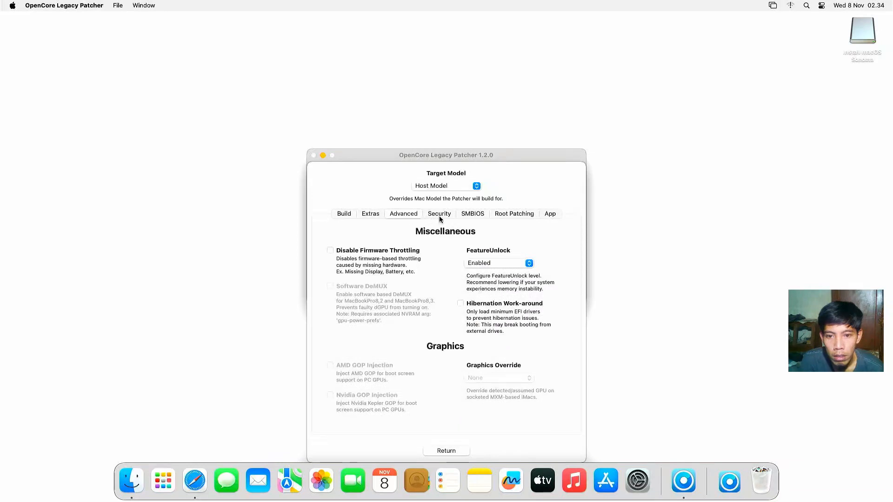
click(439, 217)
click(472, 216)
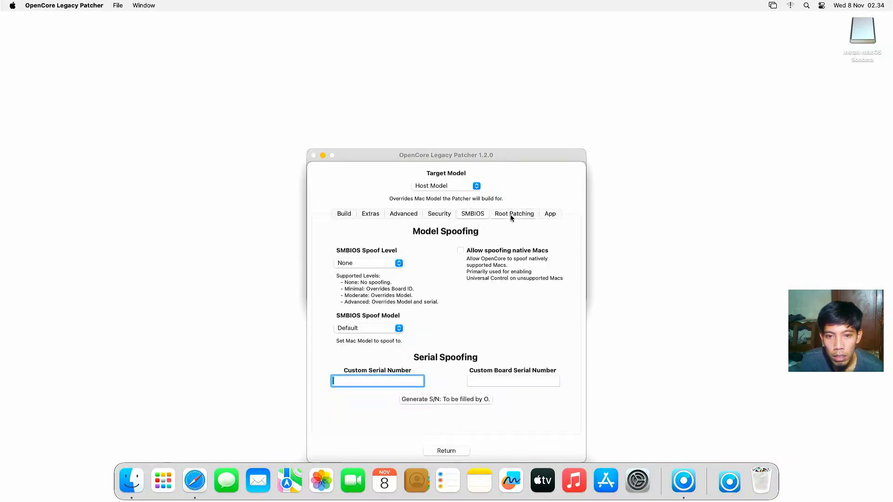
click(511, 215)
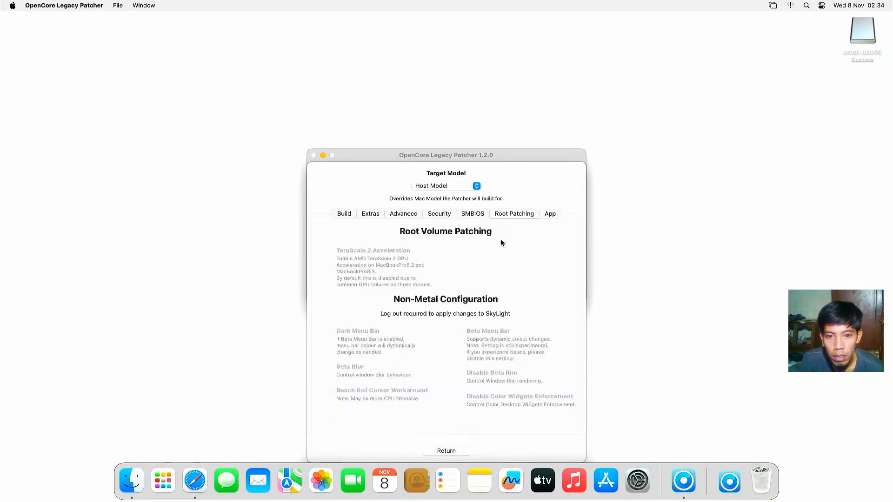
click(457, 450)
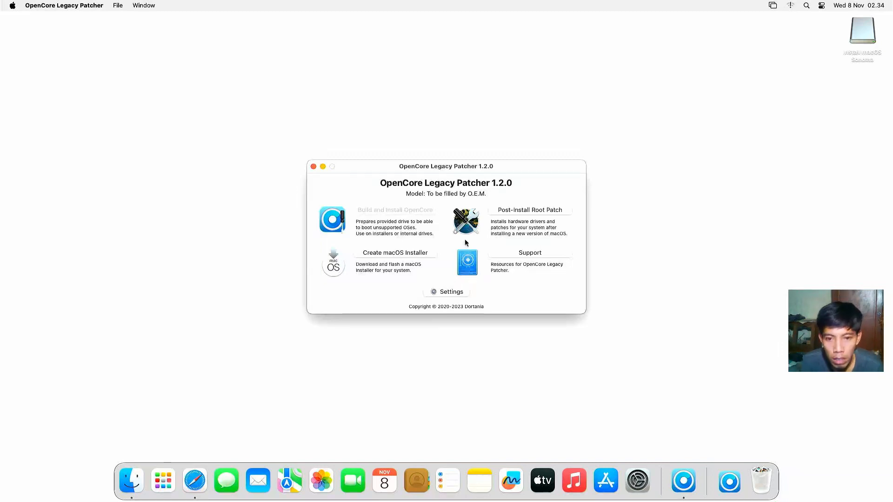
Step: Start the Nvidia Kepler root patches, relaunching the patcher as root with the administrator password
click(509, 210)
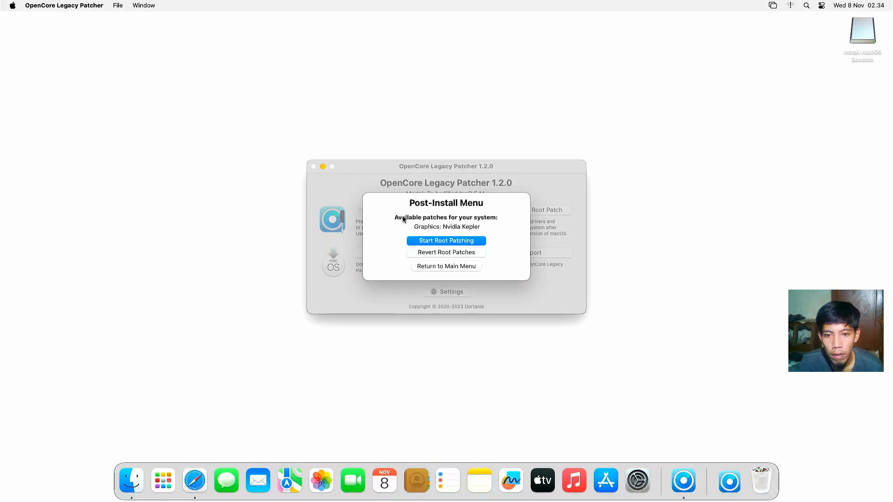
click(447, 241)
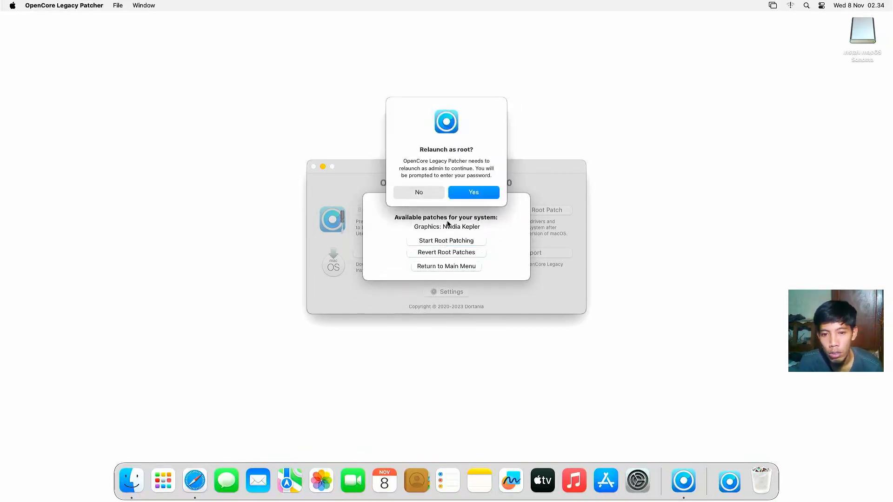
click(468, 196)
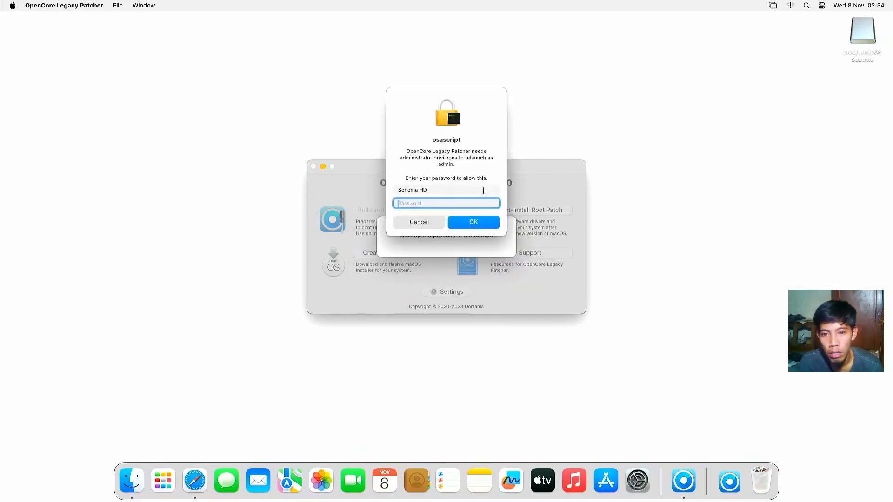
text(****)
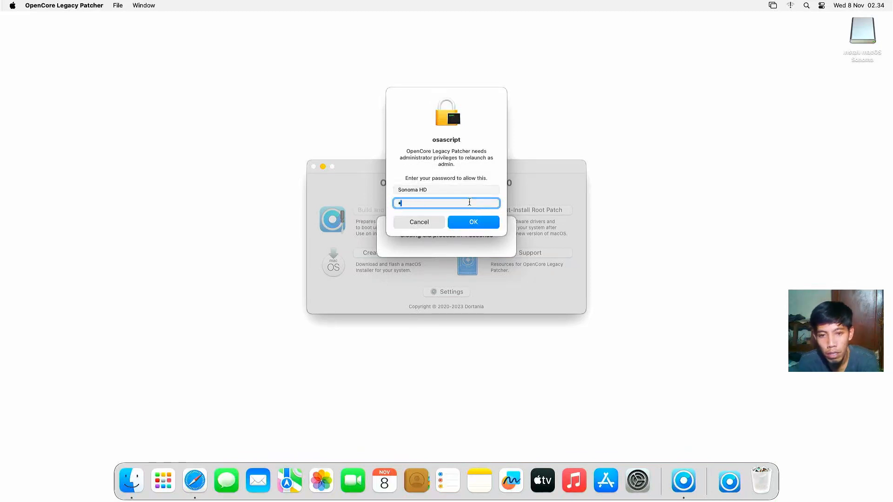
click(469, 222)
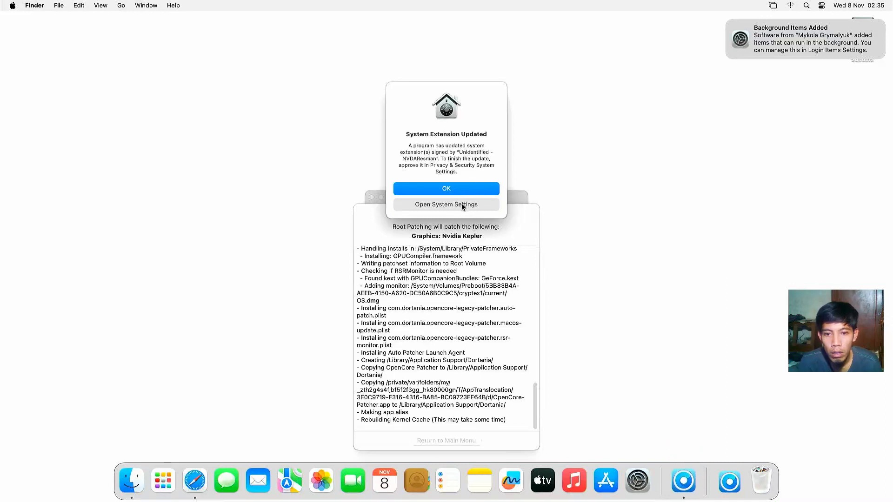
Step: Approve the updated Nvidia system extensions in Privacy & Security, authorizing with the admin password
click(459, 205)
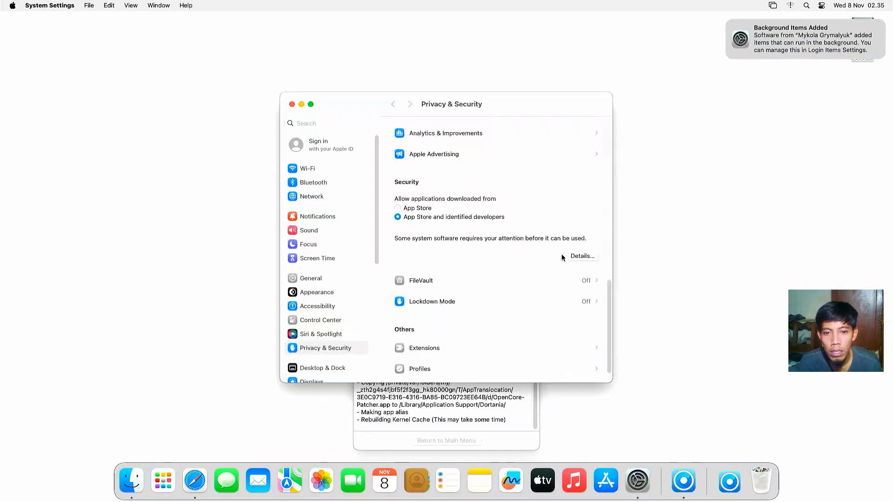
click(575, 257)
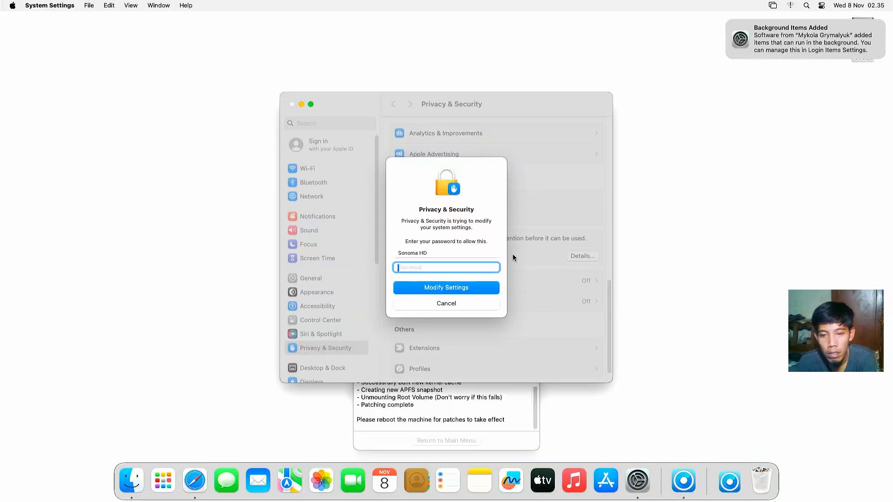
text(••••)
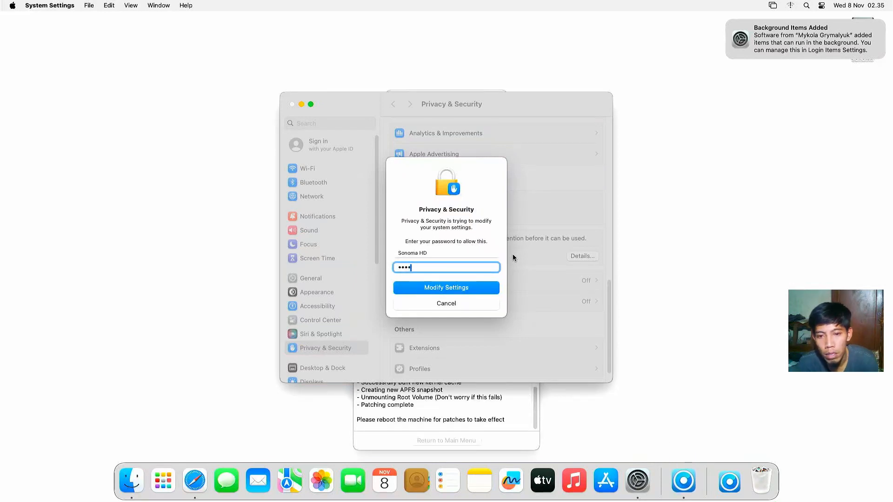
click(446, 288)
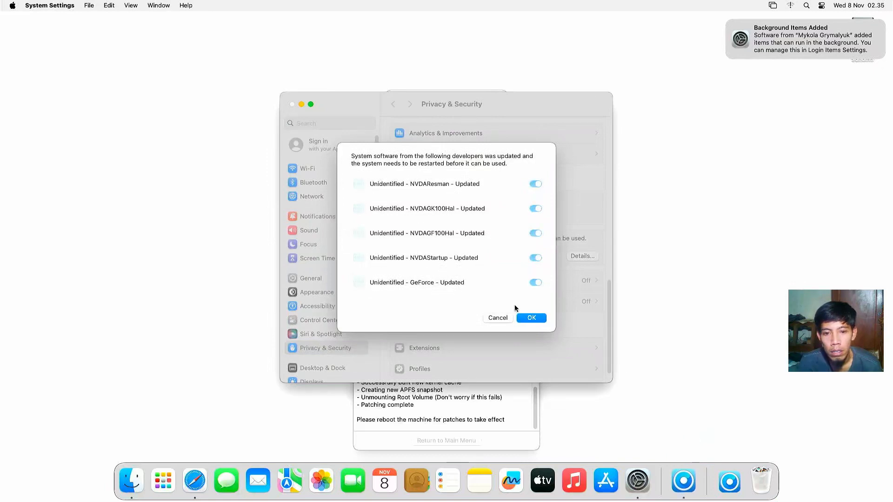
click(531, 318)
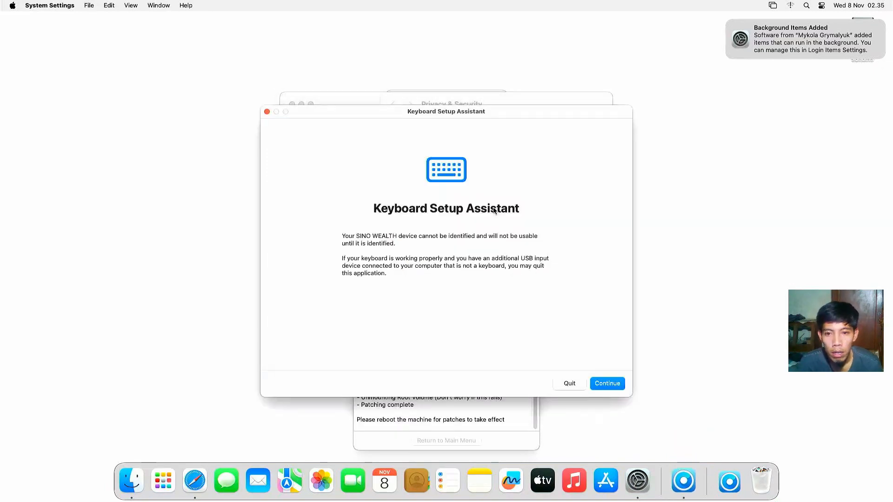
Step: Identify the keyboard as ANSI in Keyboard Setup Assistant using the Z and slash keys
click(605, 385)
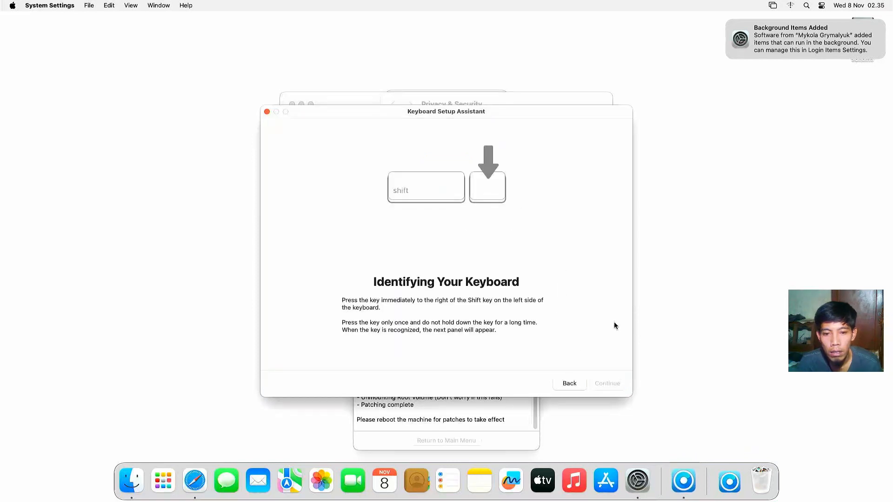
key(z)
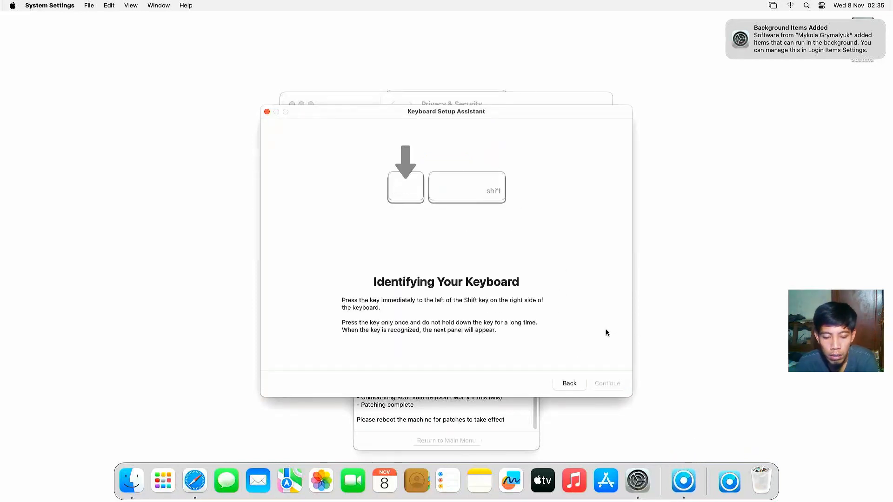
key(slash)
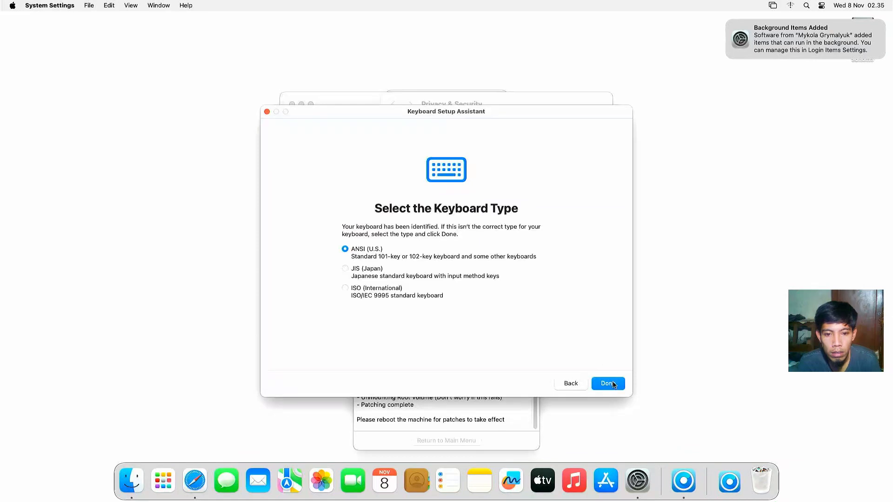
click(610, 383)
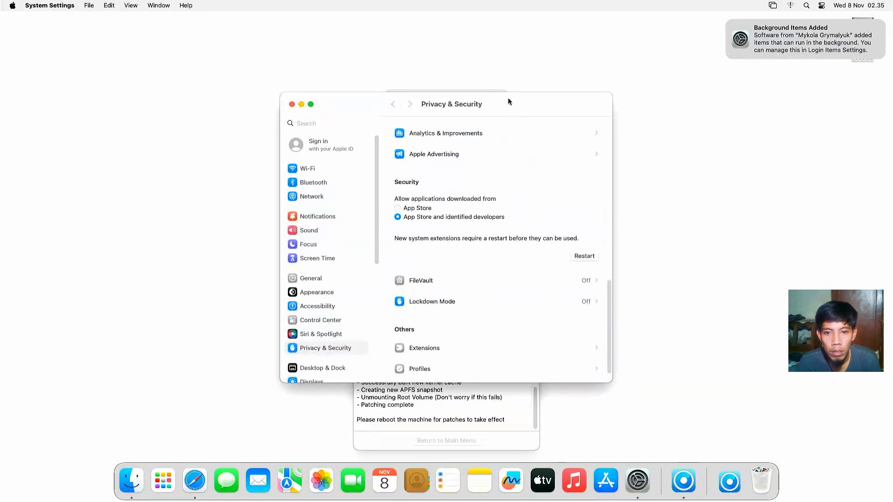
Step: Reboot from the patcher, with Reopen windows unticked, to apply the root patches
drag(508, 98, 282, 148)
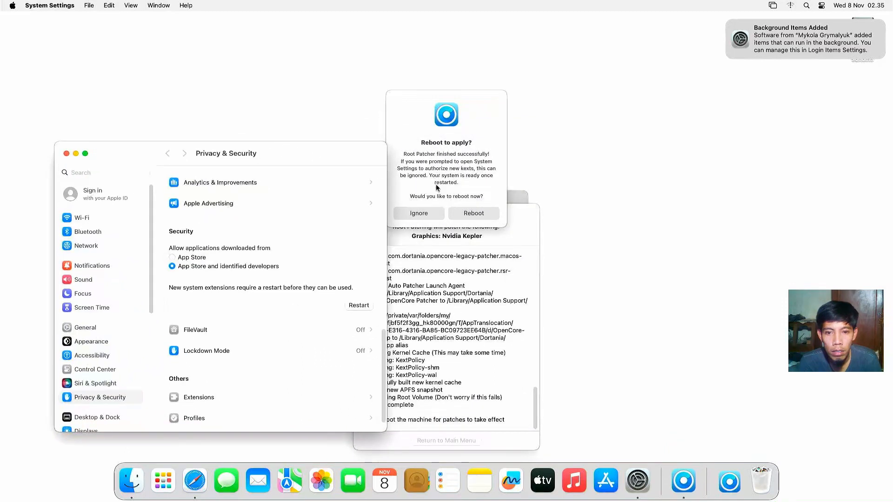
click(474, 213)
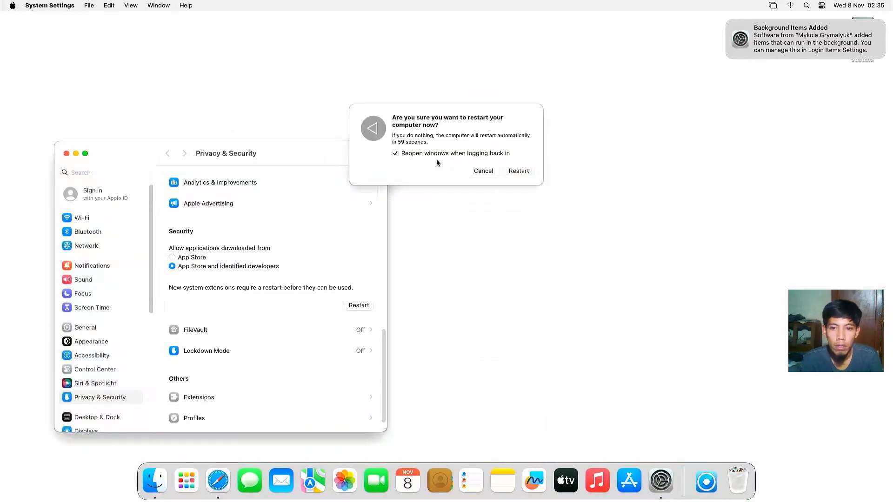
click(434, 158)
click(419, 154)
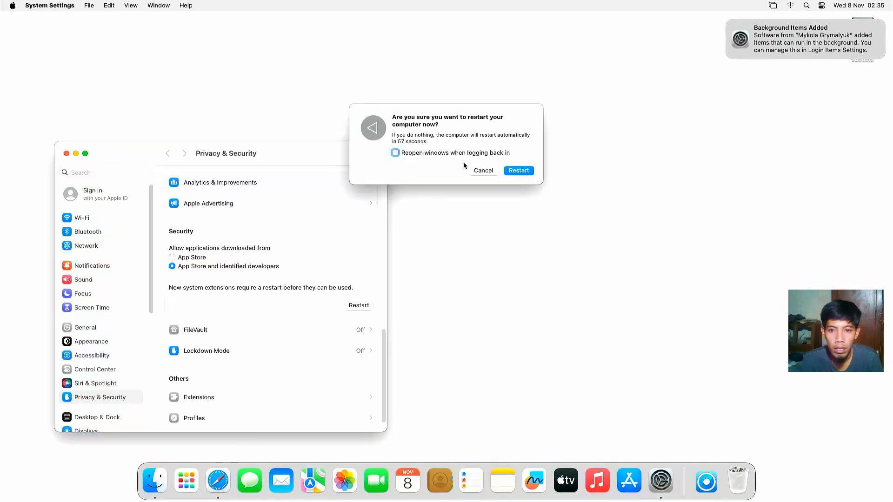
click(519, 171)
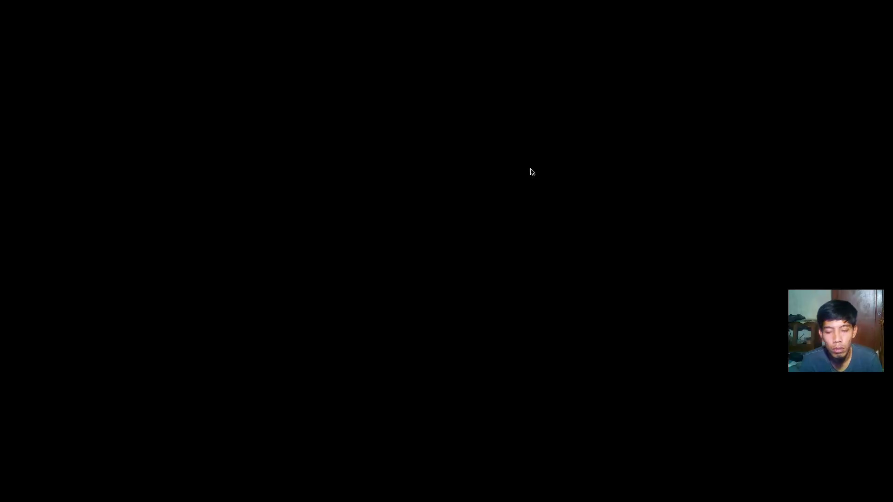
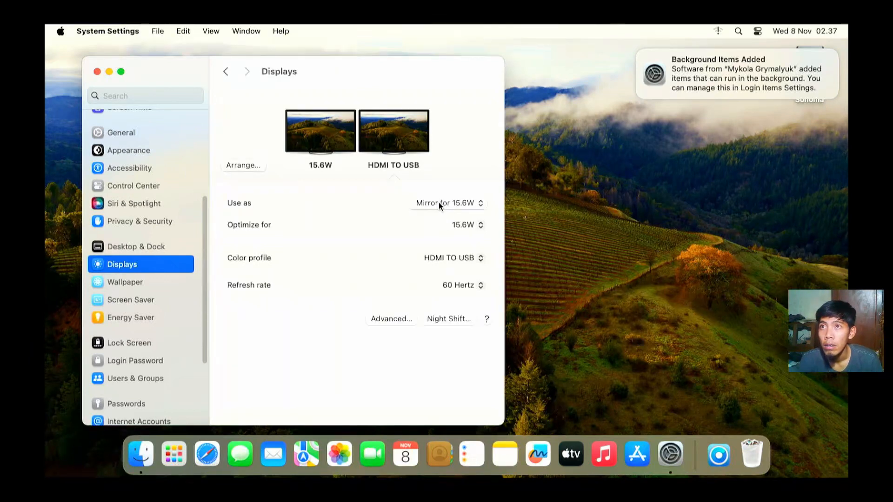
Step: Select the 15.6W display, choose Stop Mirroring so HDMI TO USB leads, and close Settings
click(439, 202)
click(423, 199)
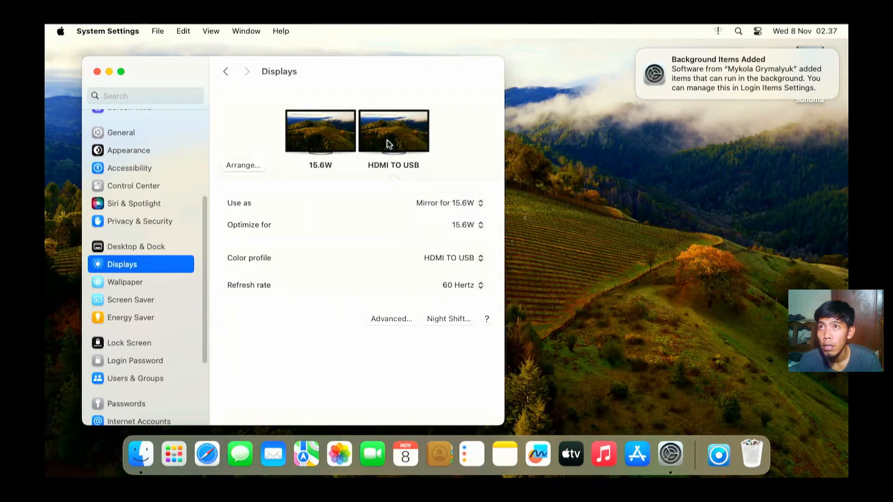
click(311, 135)
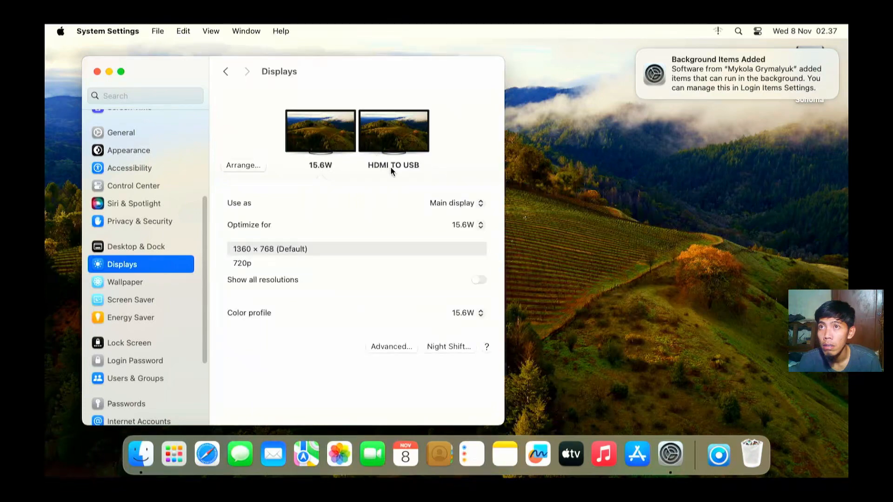
click(438, 203)
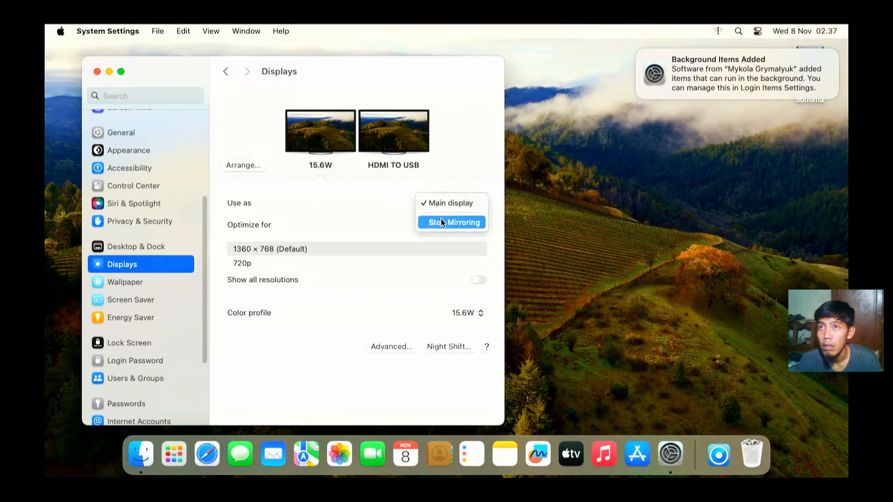
click(442, 222)
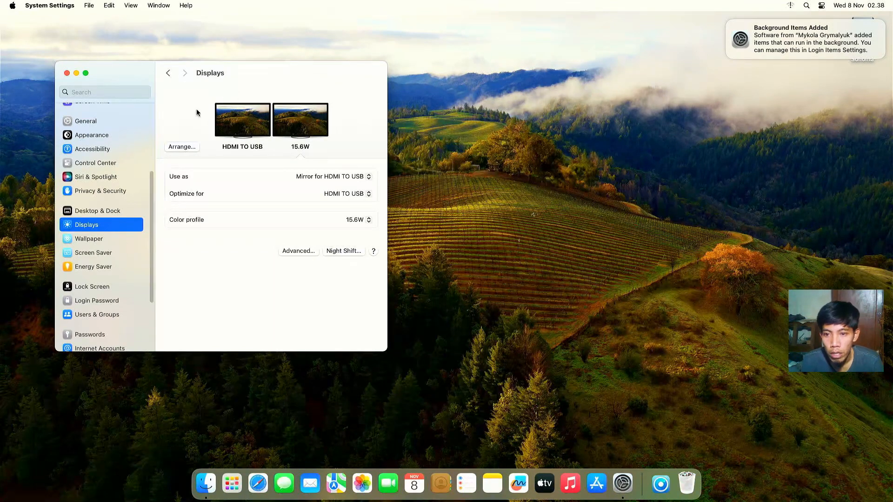
click(67, 74)
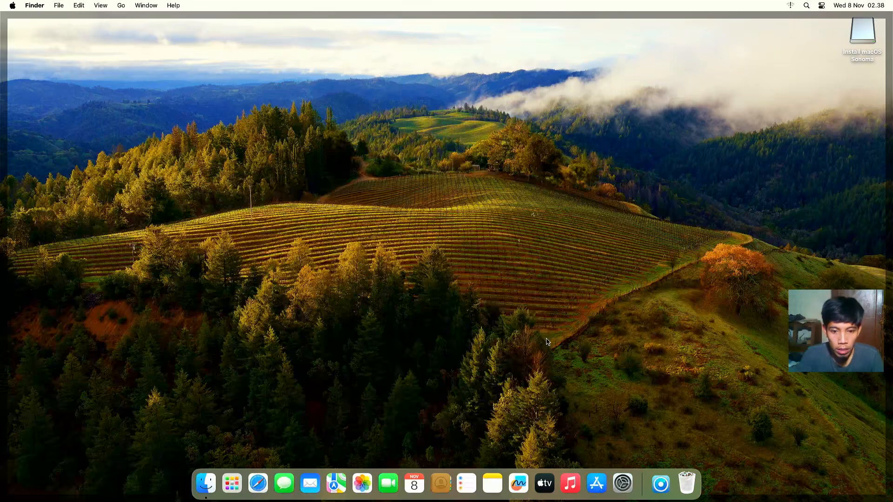
Step: Apply the Sonoma dynamic wallpaper, set to Automatic, from the Wallpaper settings and close System Settings
click(623, 484)
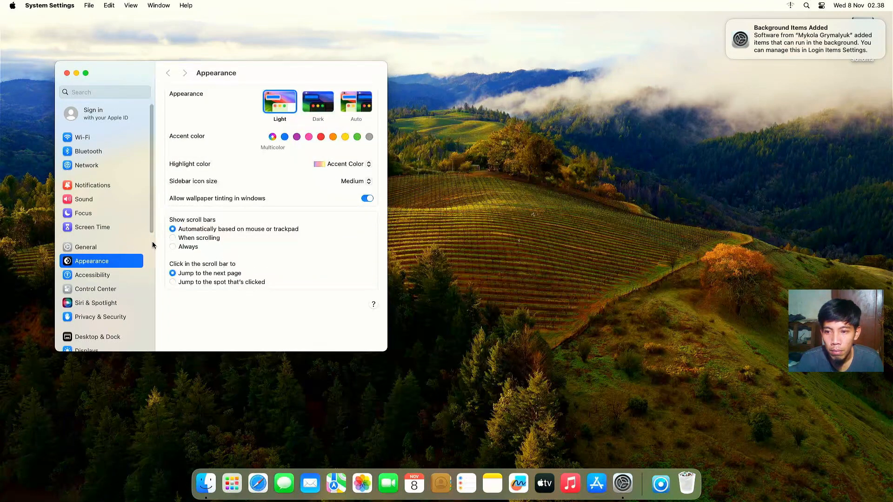
drag(153, 233, 144, 259)
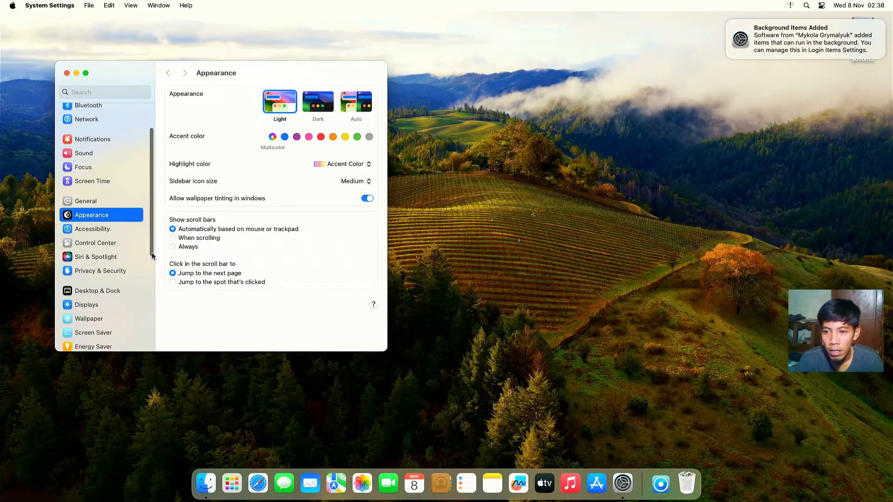
click(101, 319)
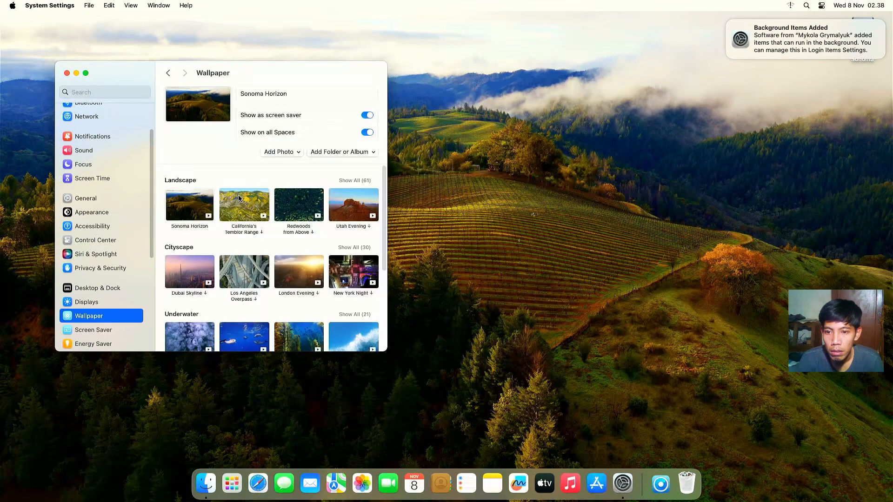
click(199, 212)
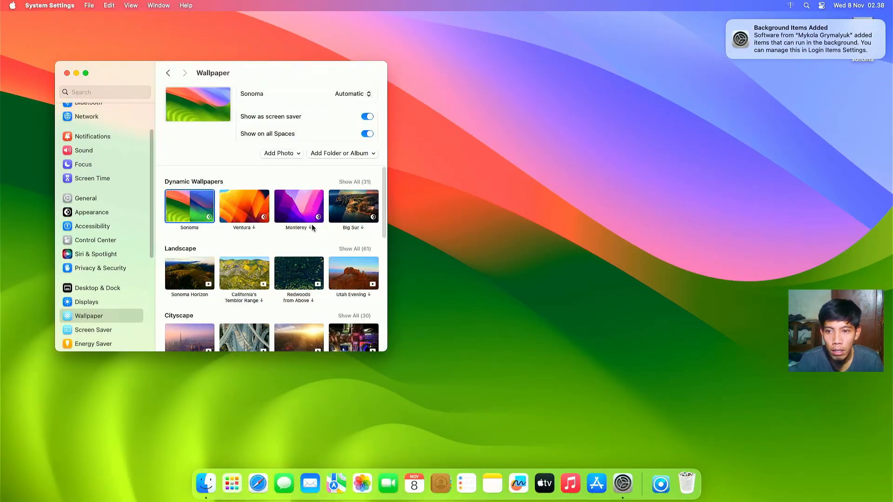
click(68, 75)
Step: Clean up the desktop icons by name, dismiss the Background Items Added notice, and launch Safari
right_click(264, 146)
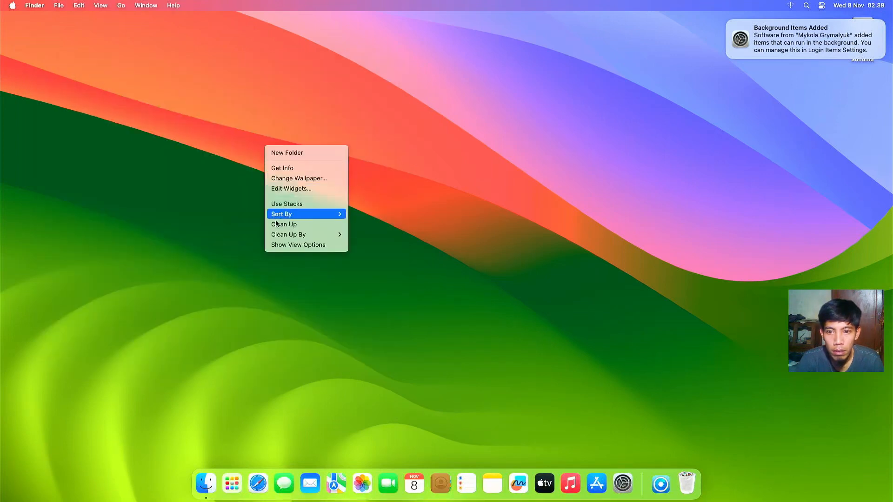
mouse_move(277, 233)
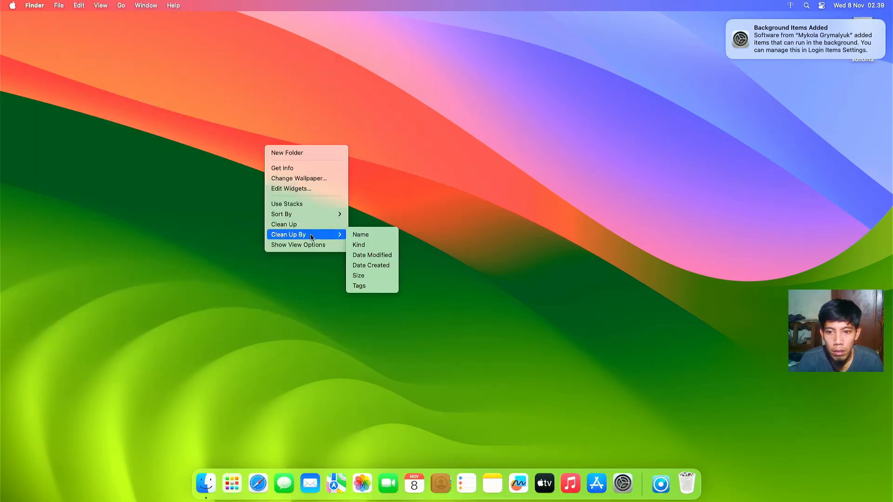
click(367, 235)
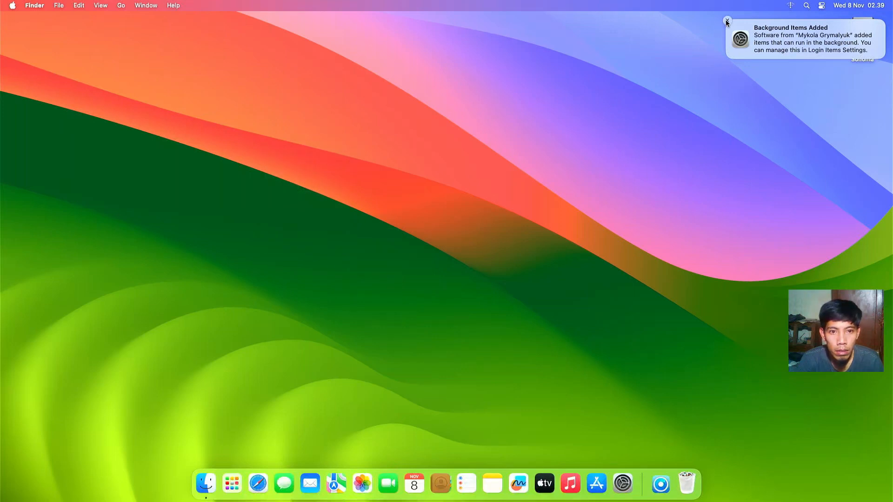
click(728, 22)
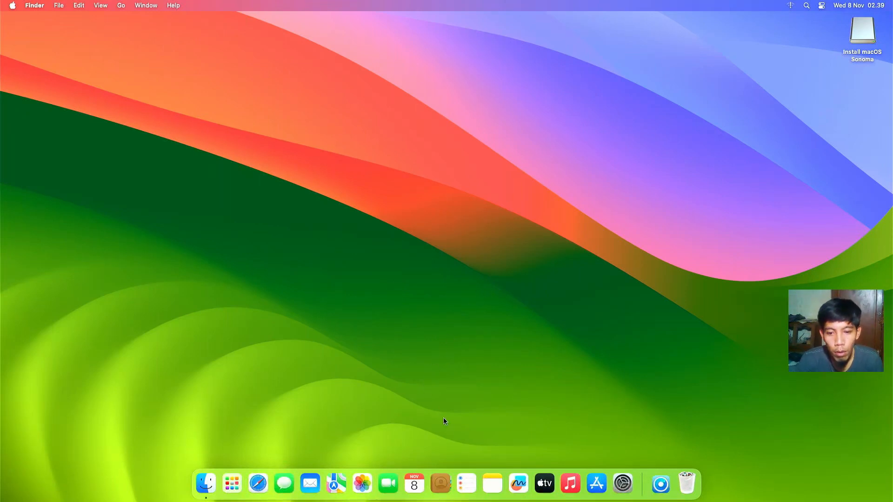
click(258, 483)
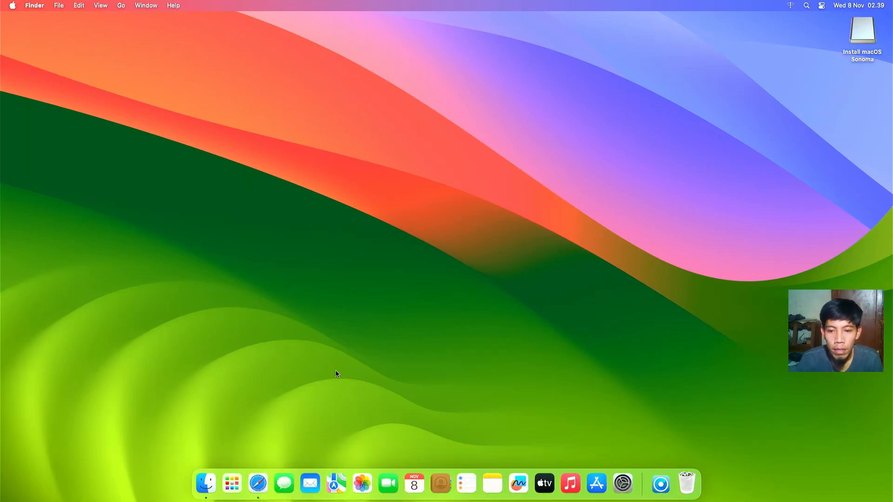
Step: Search Google for 'intel power gadget' and start the macOS download on TechSpot's 3.7.0 page
text(intel p)
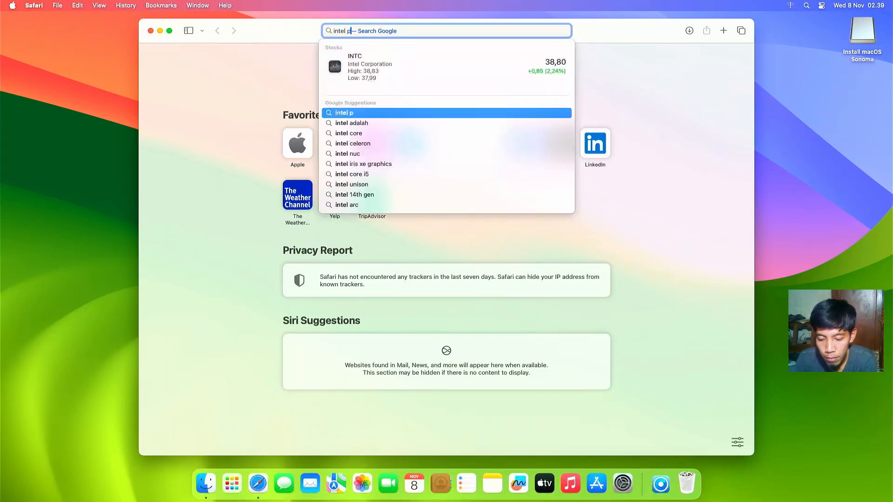
text(ower gadget)
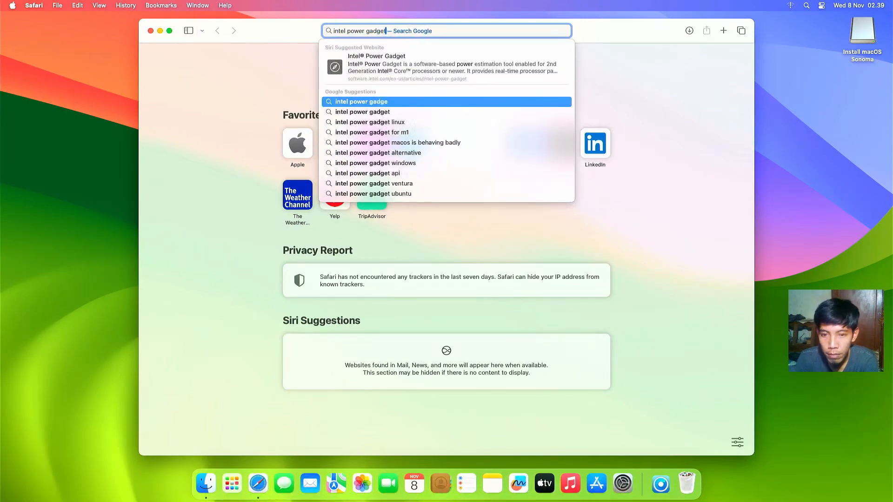
key(Return)
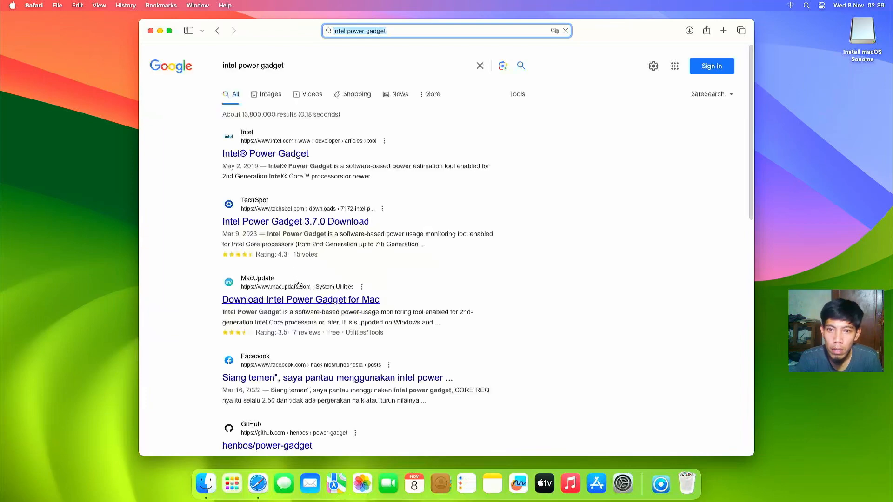
click(277, 223)
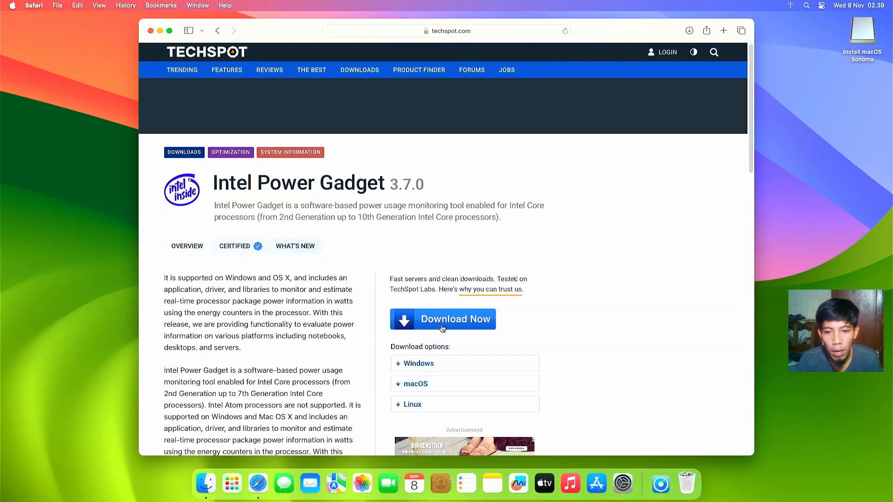
click(415, 386)
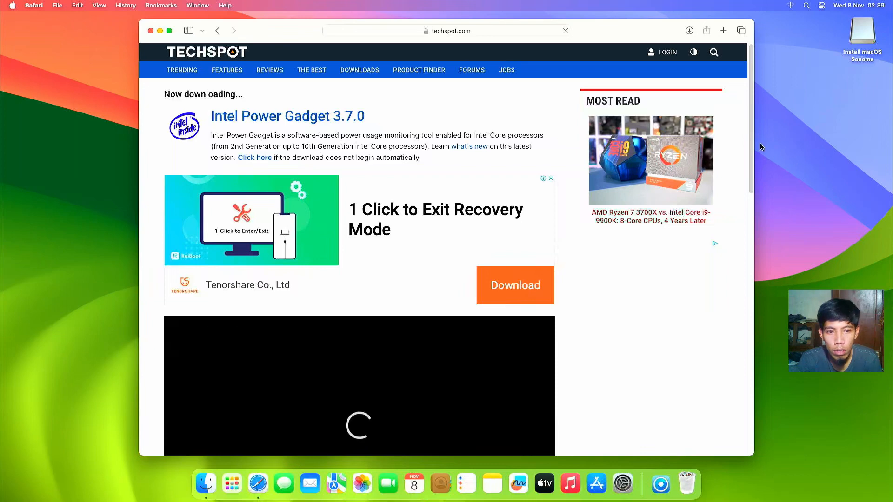
Step: Allow downloads from techspot.com and open IntelPowerGadget3.7.0.dmg from the Downloads stack
drag(750, 147, 741, 232)
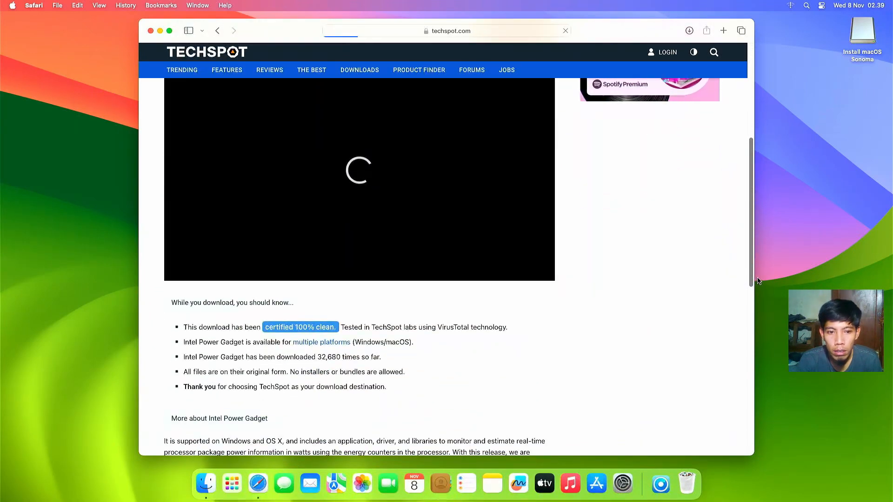
scroll(632, 258, down, 3)
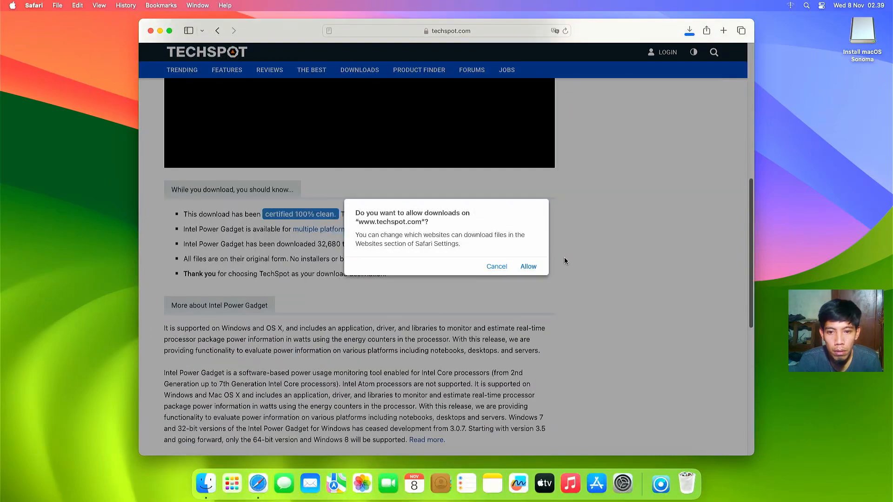
click(530, 267)
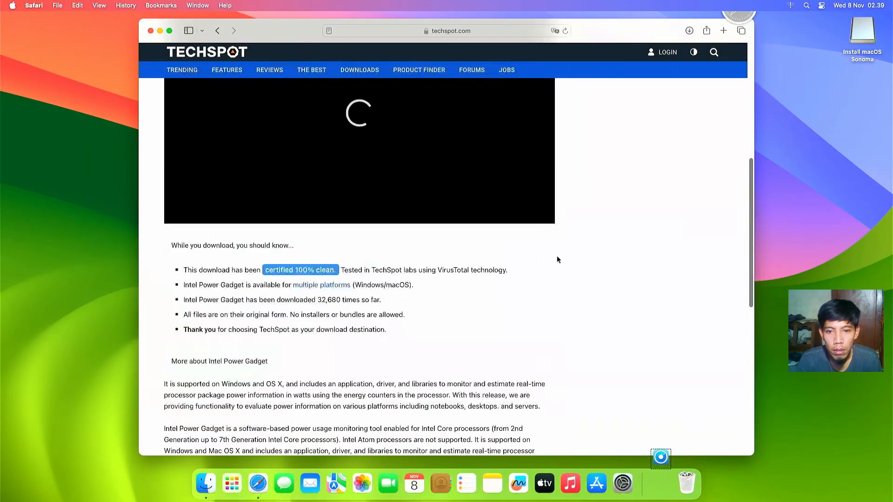
scroll(611, 160, down, 5)
scroll(635, 387, up, 2)
scroll(632, 389, down, 5)
click(661, 484)
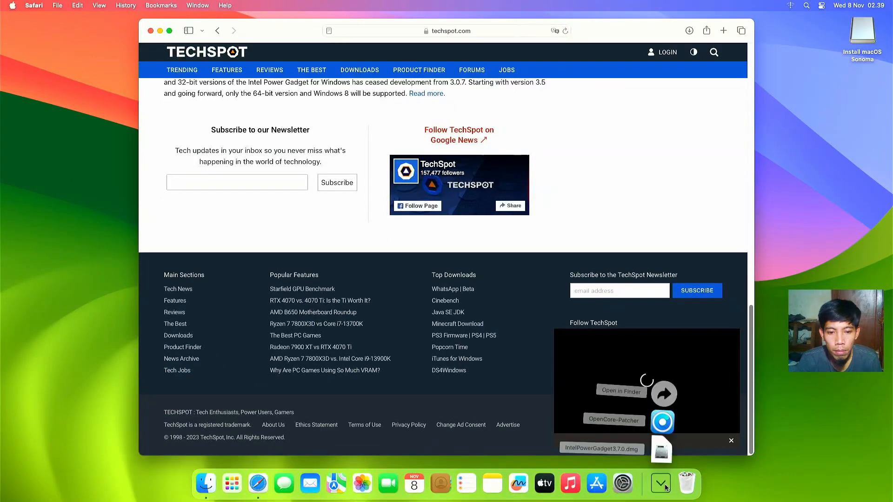
click(661, 484)
scroll(635, 358, up, 1)
scroll(635, 358, up, 10)
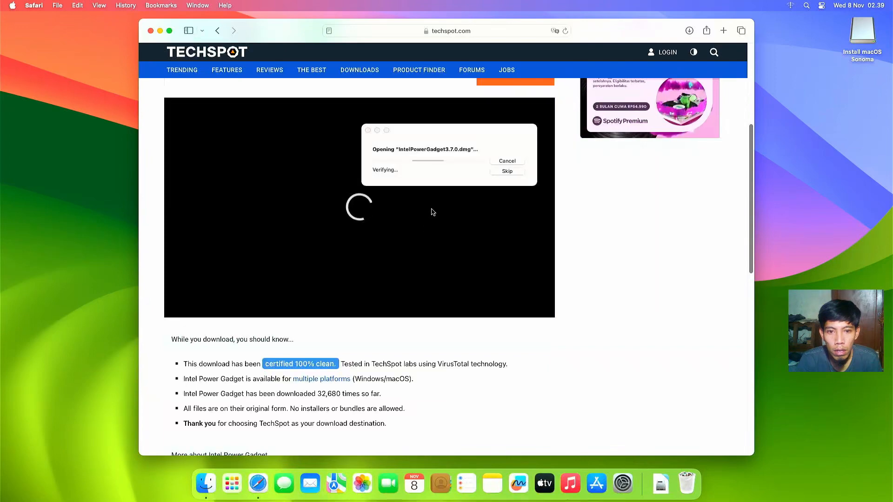
scroll(425, 223, up, 3)
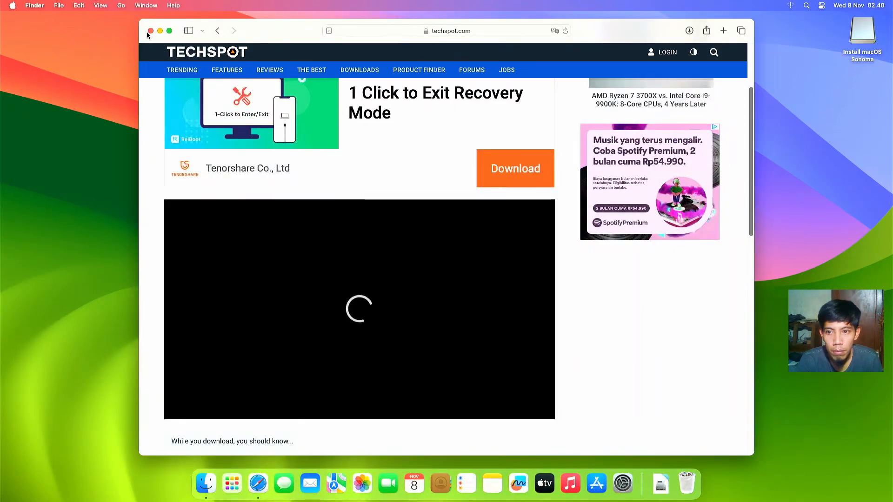
Step: Search Google for 'hwmonitor olarila' from Safari's address bar, dismissing the suggestion list
click(395, 42)
click(395, 32)
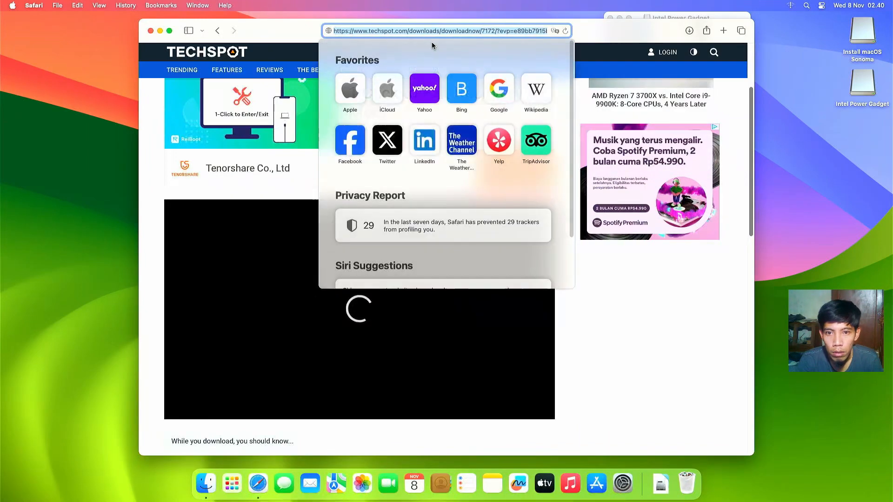
text(hwmonito)
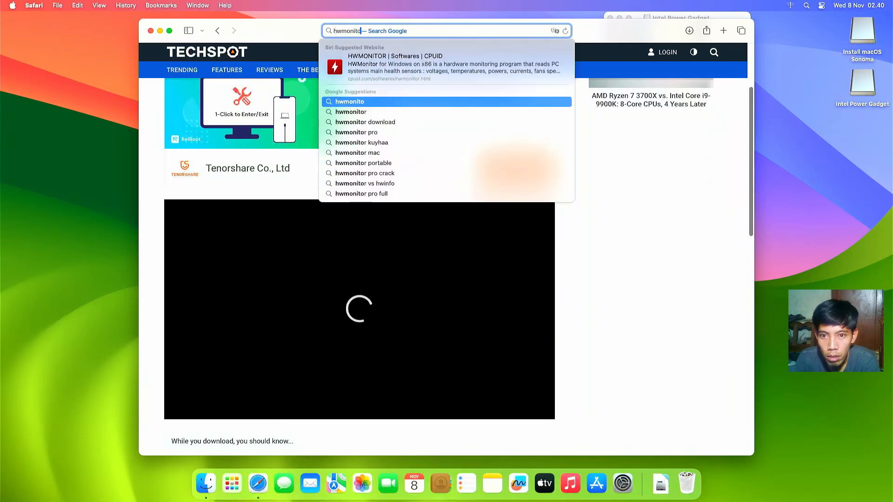
text(r olari)
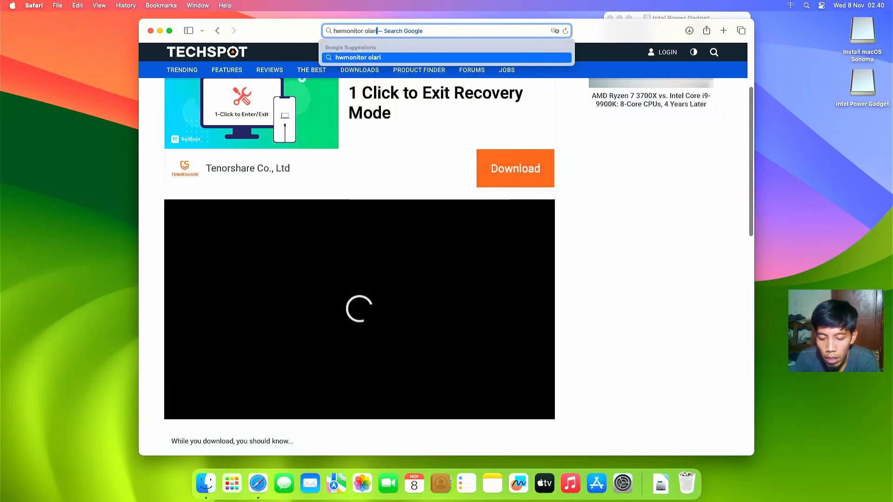
text(la)
key(Return)
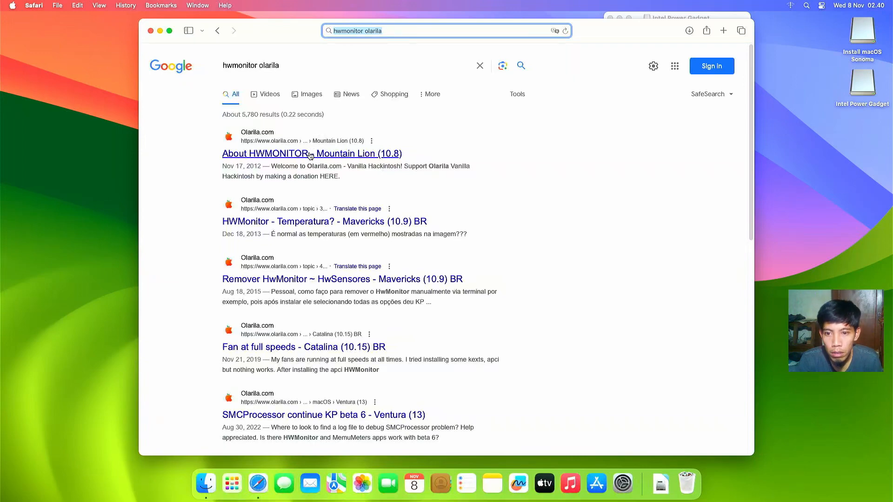
click(390, 32)
key(BackSpace)
key(BackSpace)
key(BackSpace)
key(BackSpace)
key(BackSpace)
key(BackSpace)
key(BackSpace)
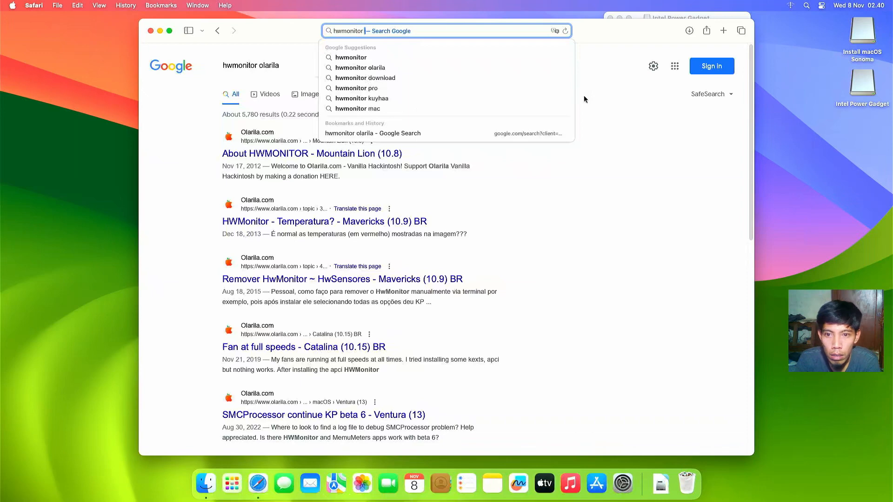
click(375, 156)
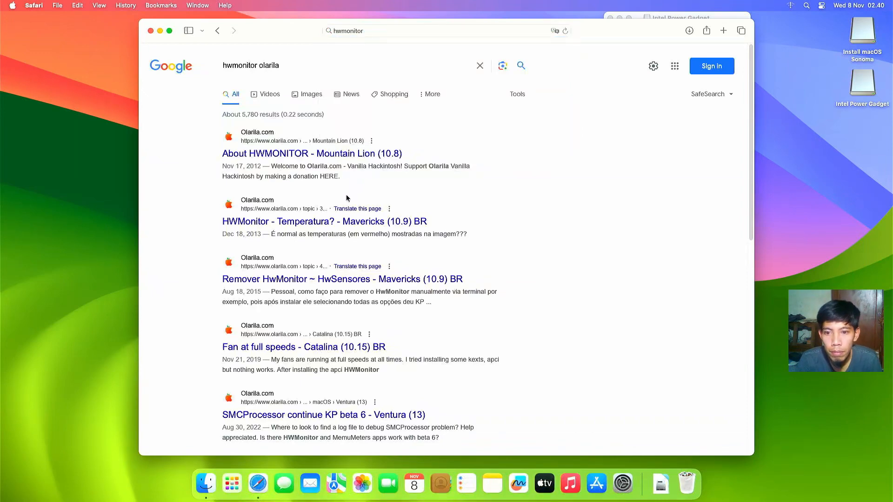
Step: Open the Olarila 'HWMonitor - Temperatura?' thread and close the site's welcome popup
click(339, 227)
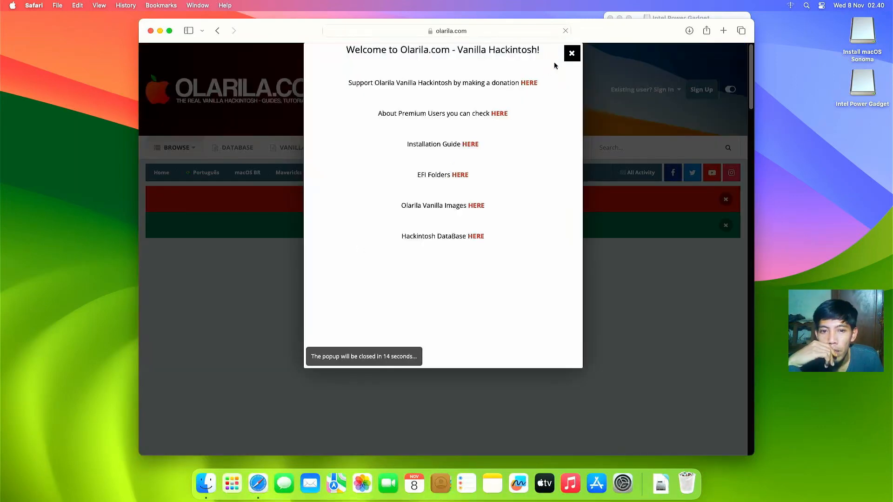
click(572, 53)
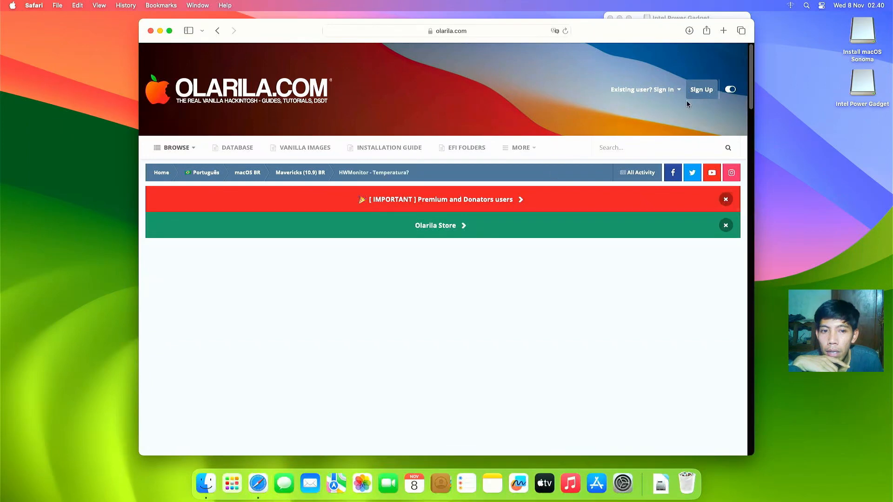
drag(749, 93, 726, 99)
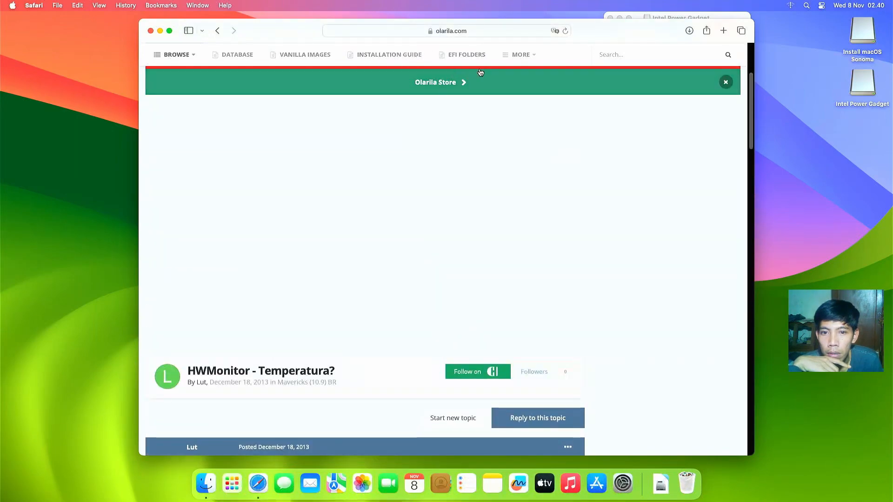
scroll(517, 63, up, 3)
Step: Open Olarila's All About Hackintosh Database forum in a new tab
mouse_move(505, 150)
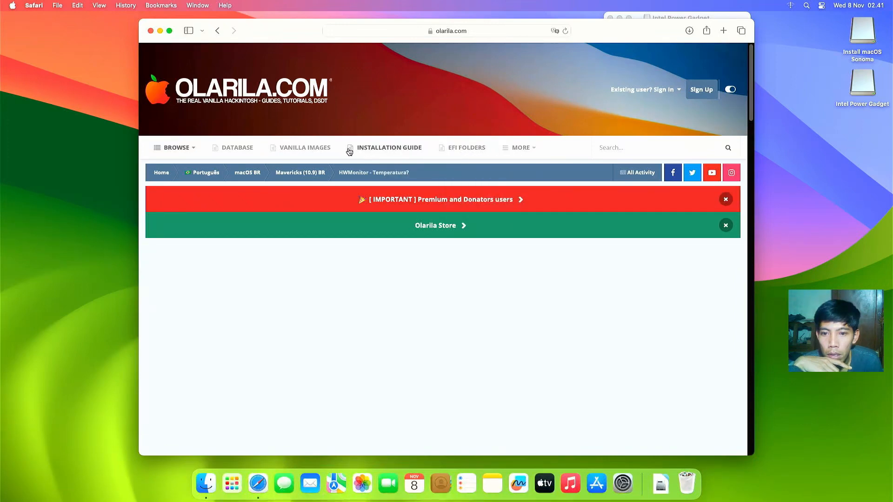
click(237, 147)
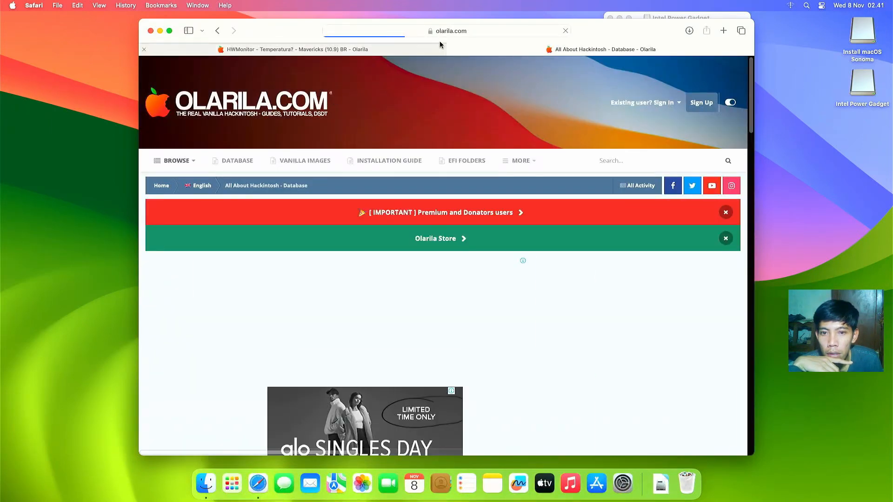
click(487, 33)
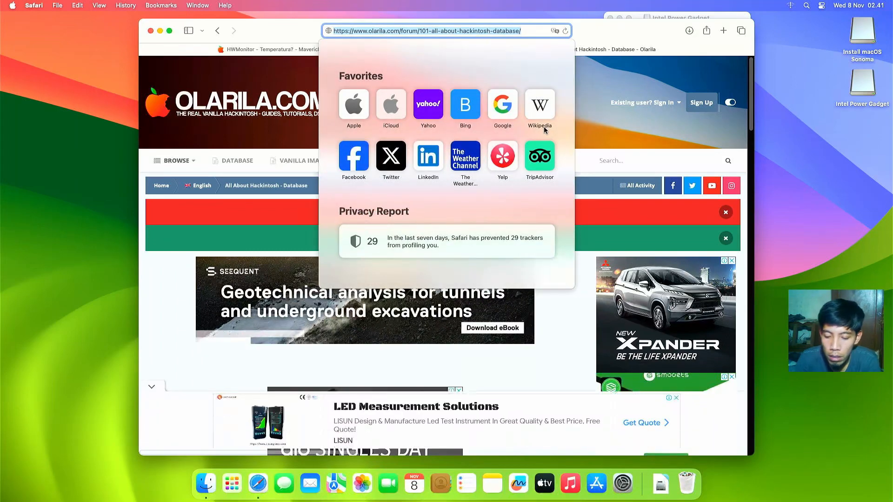
Step: Search 'Hwmonitor smc2', open the CloverHackyColor repo, and download HWMonitorSMC2.app_v2.6.1.zip from releases
text(Hwmonito)
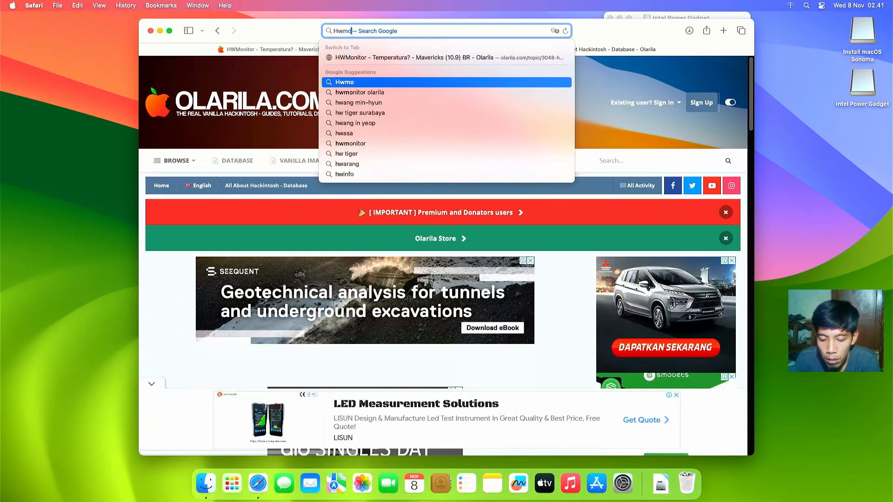
key(BackSpace)
key(BackSpace)
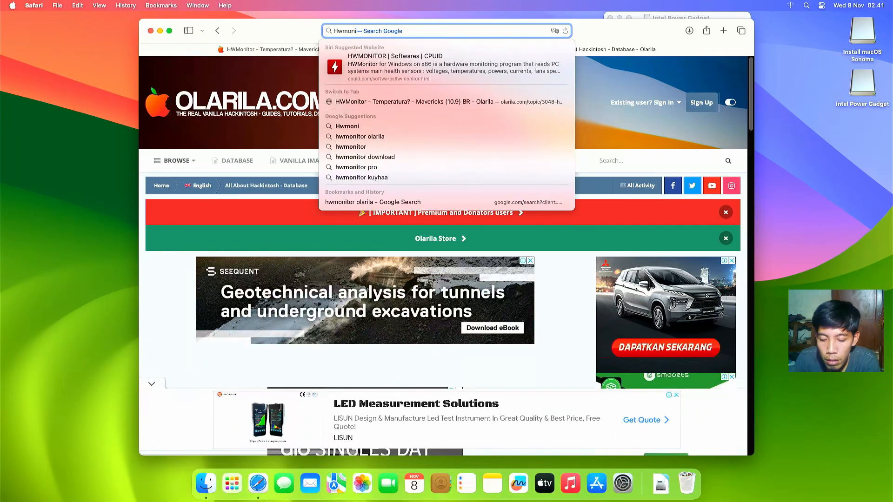
text(tor smc2)
key(Return)
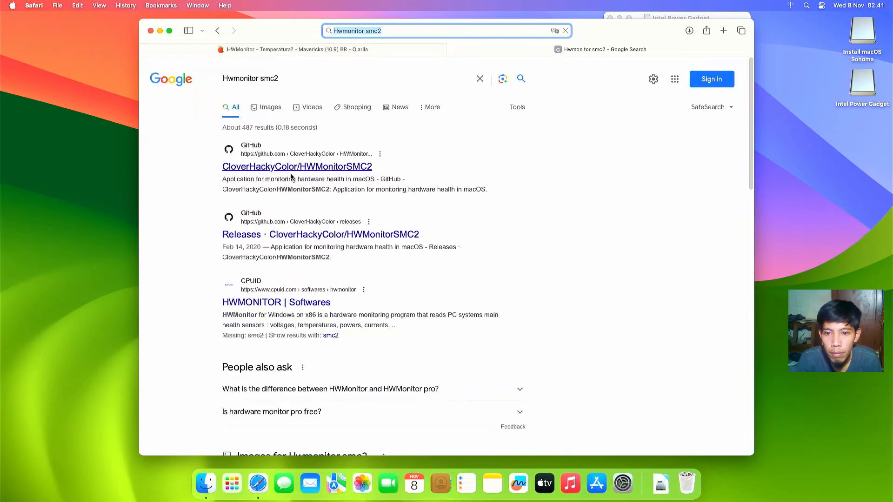
click(291, 168)
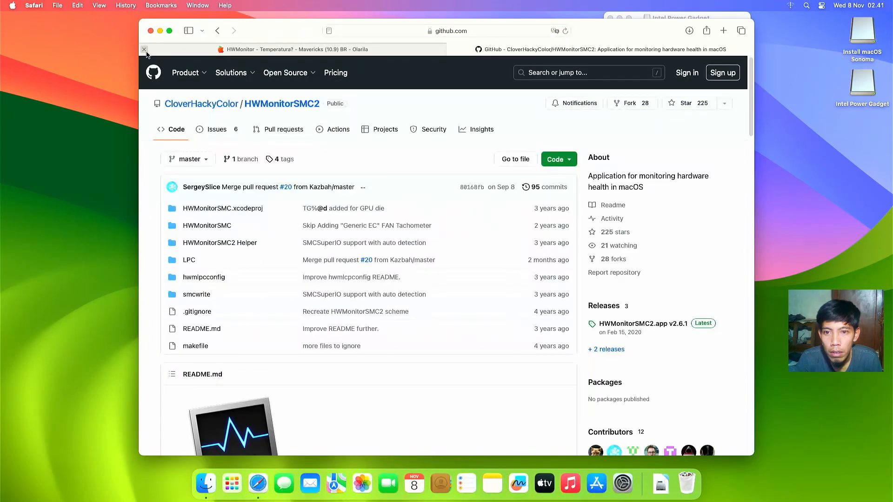
click(605, 350)
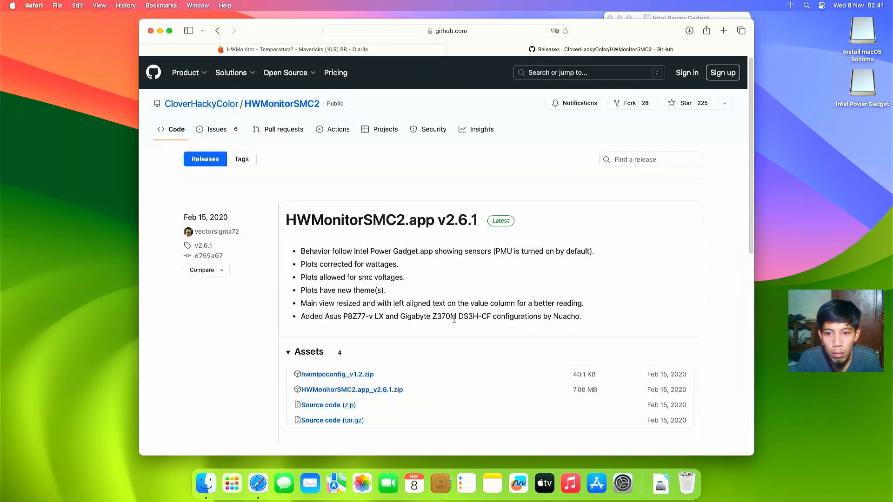
click(349, 390)
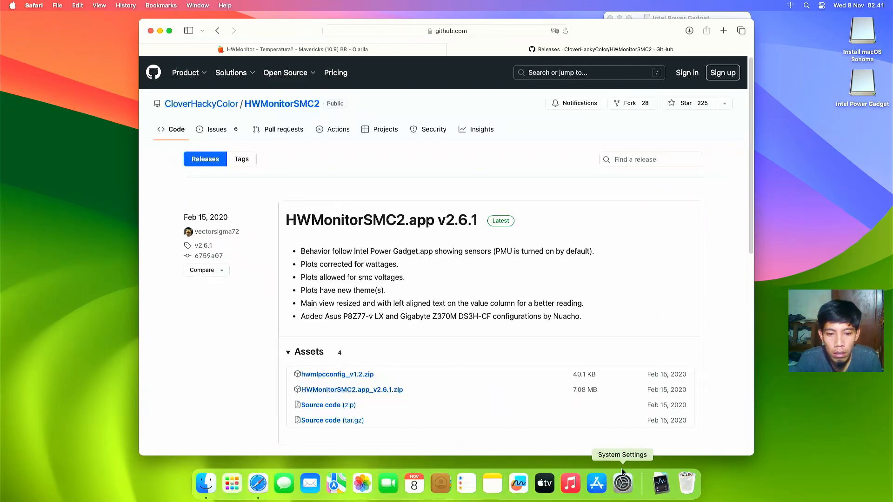
Step: Launch the downloaded HWMonitorSMC2 app and dismiss the unidentified developer warning
click(661, 484)
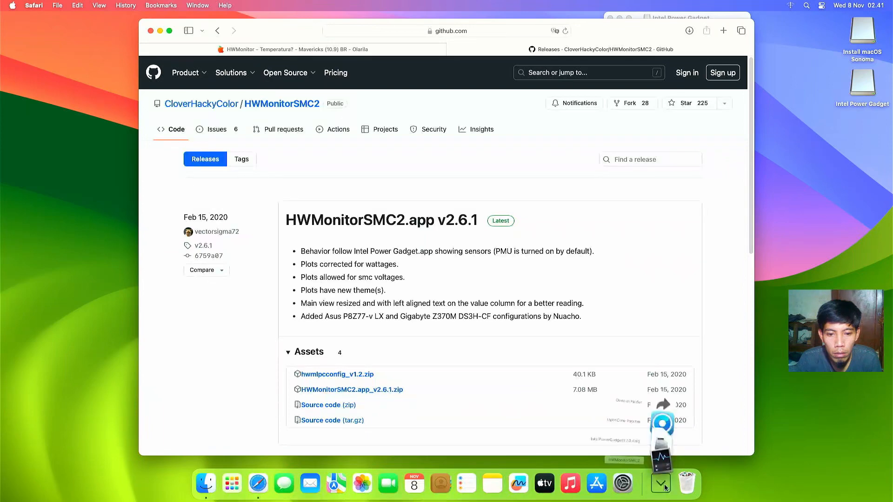
click(663, 454)
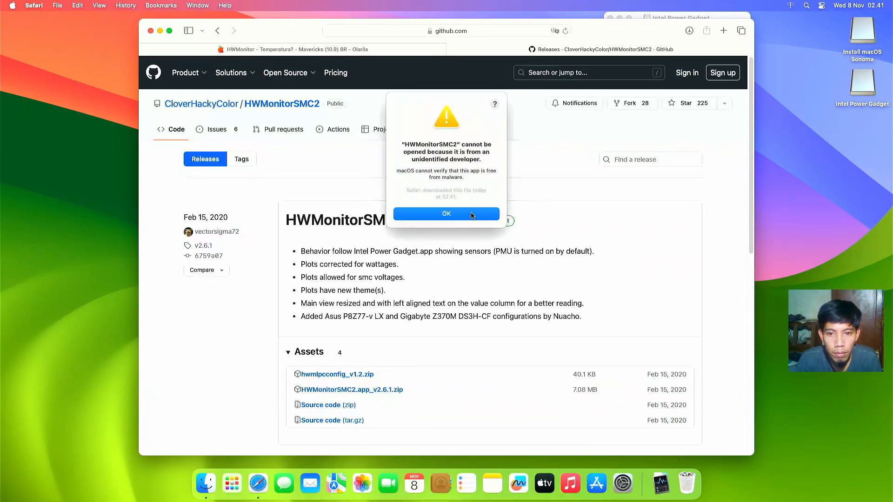
click(470, 214)
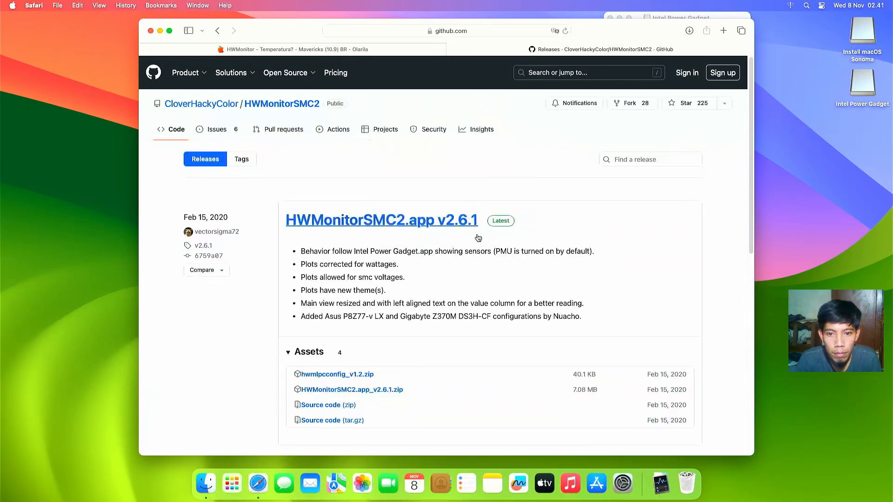
Step: Allow HWMonitorSMC2 via Privacy & Security's Open Anyway with the admin password, then accept its license
click(623, 482)
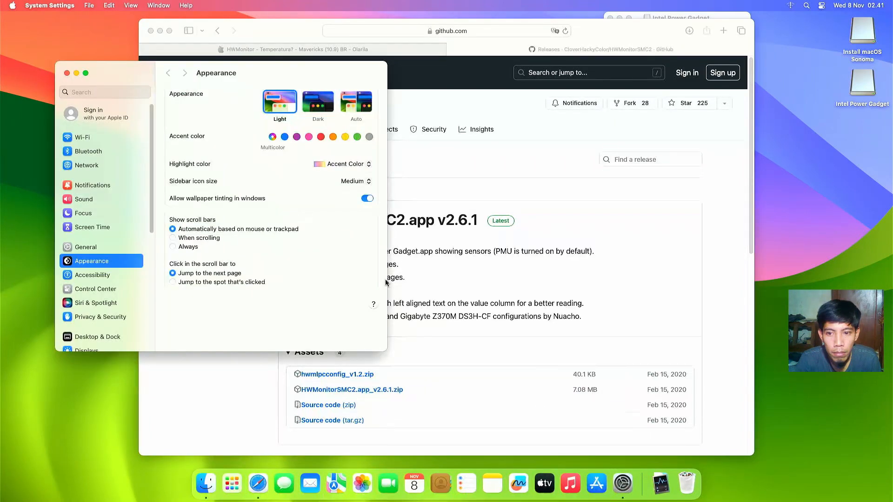
click(114, 317)
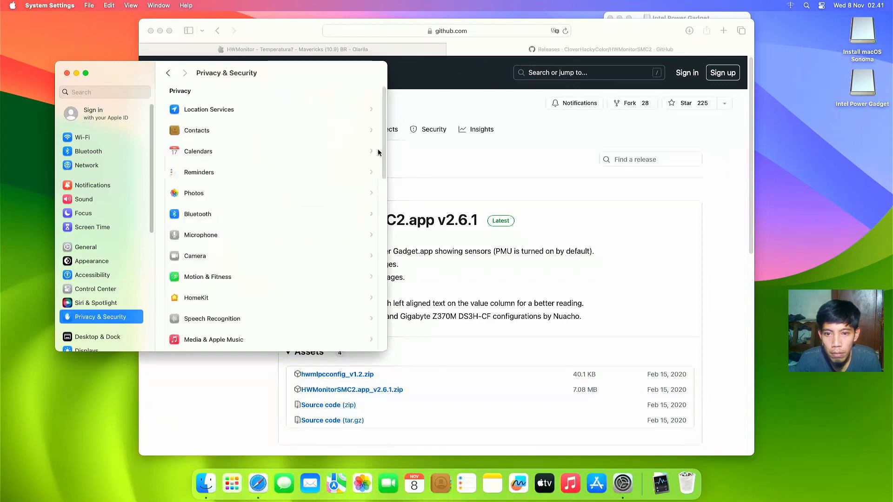
scroll(380, 183, down, 3)
scroll(378, 258, down, 10)
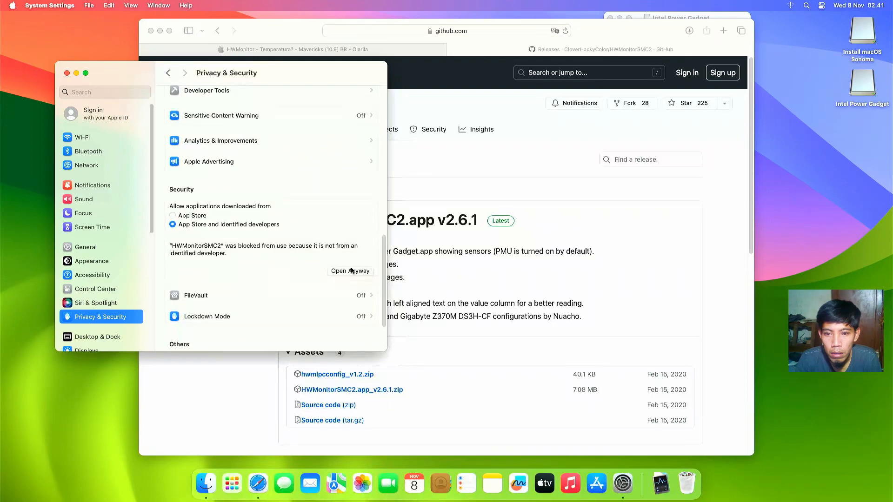
click(351, 271)
text(****)
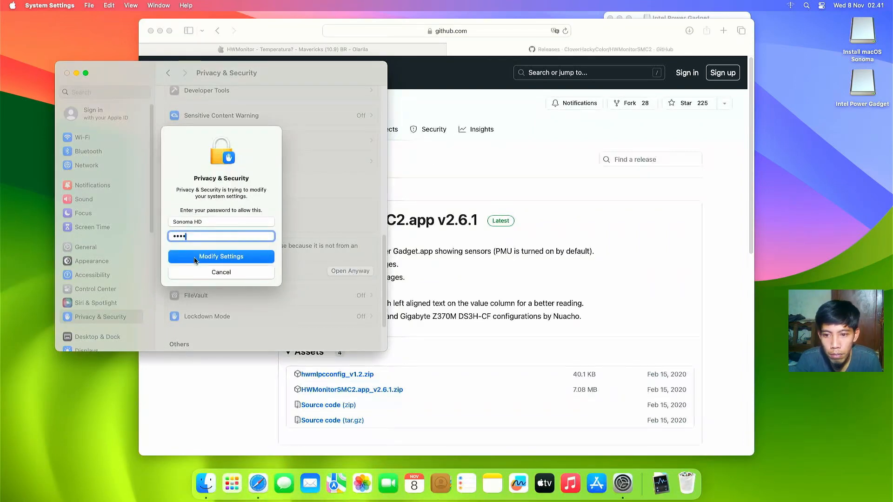
click(197, 257)
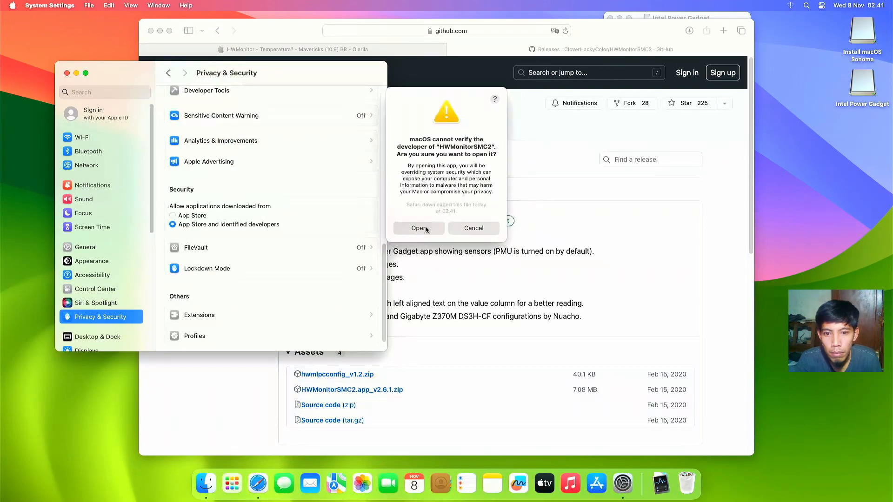
click(424, 227)
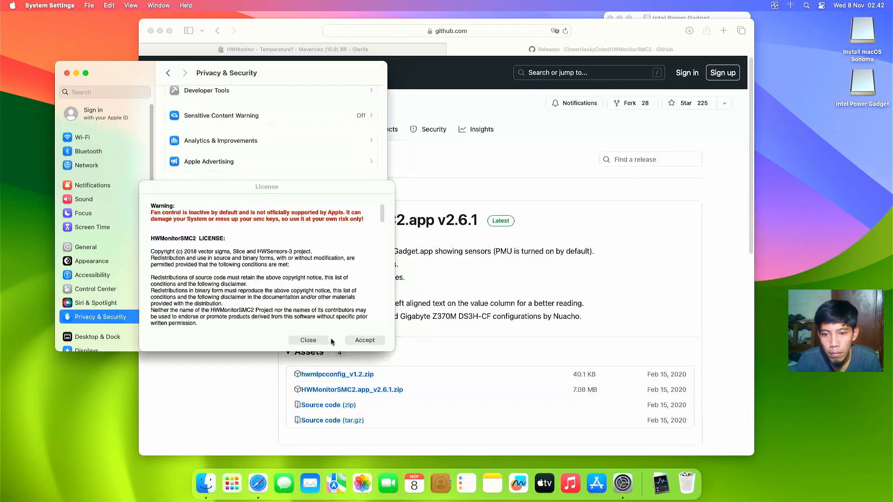
click(356, 340)
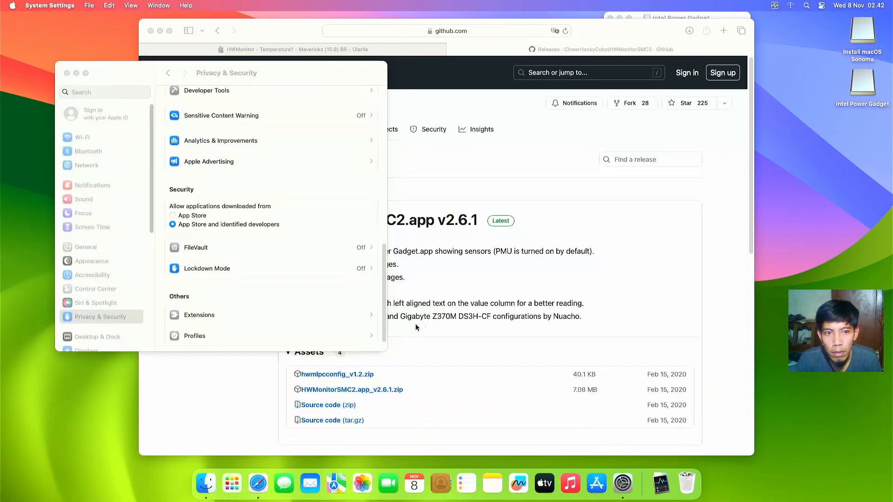
Step: Open HWMonitorSMC2's menu-bar panel and review the 3200 MHz core frequencies and 43–50°C core temperatures
click(775, 7)
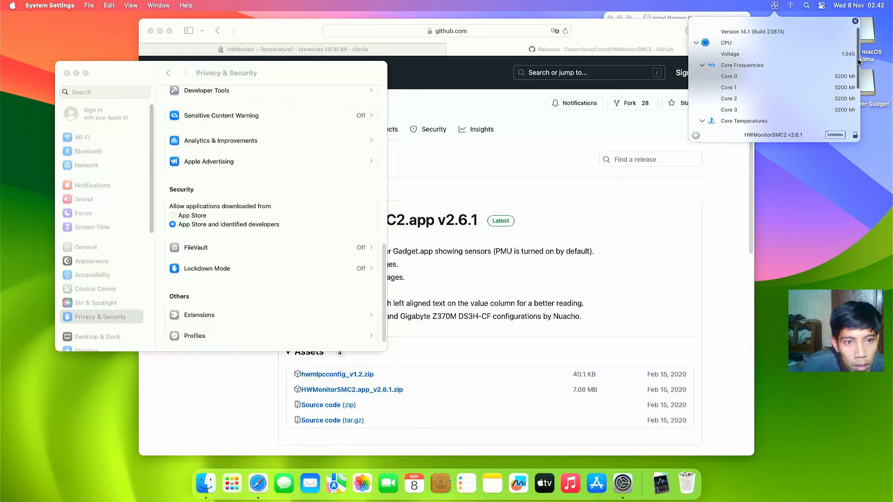
drag(859, 62, 854, 94)
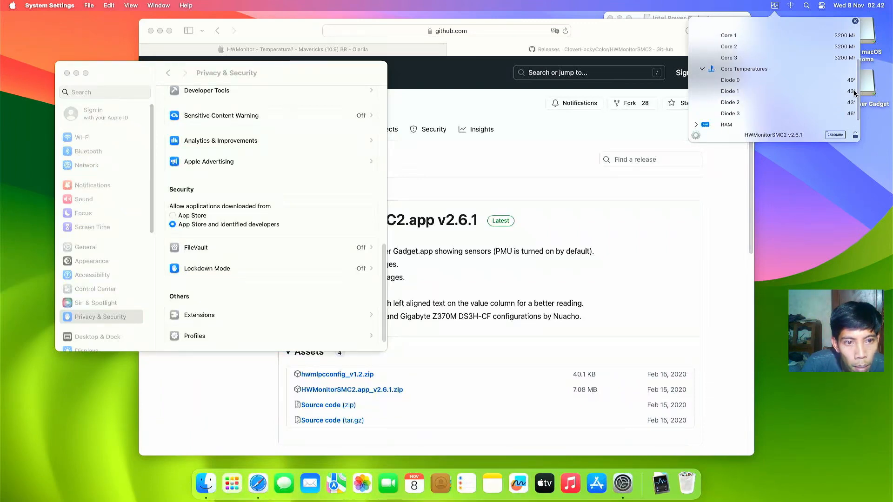
scroll(855, 88, down, 1)
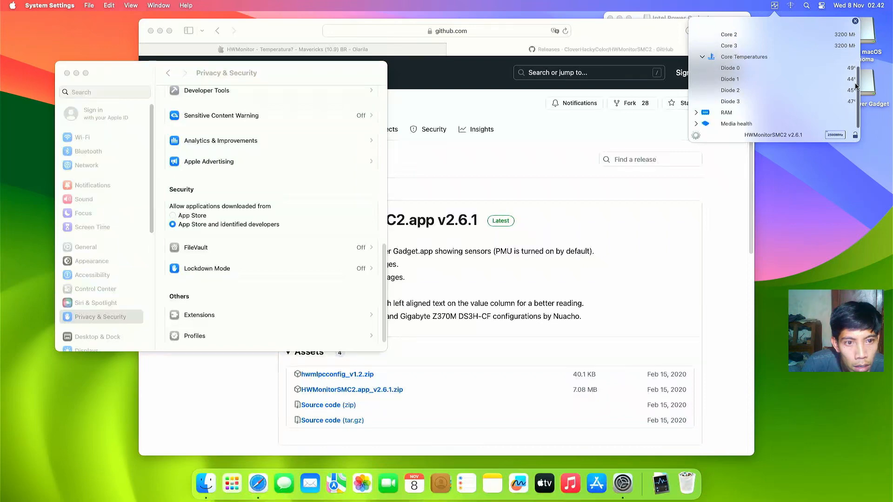
drag(859, 85, 860, 64)
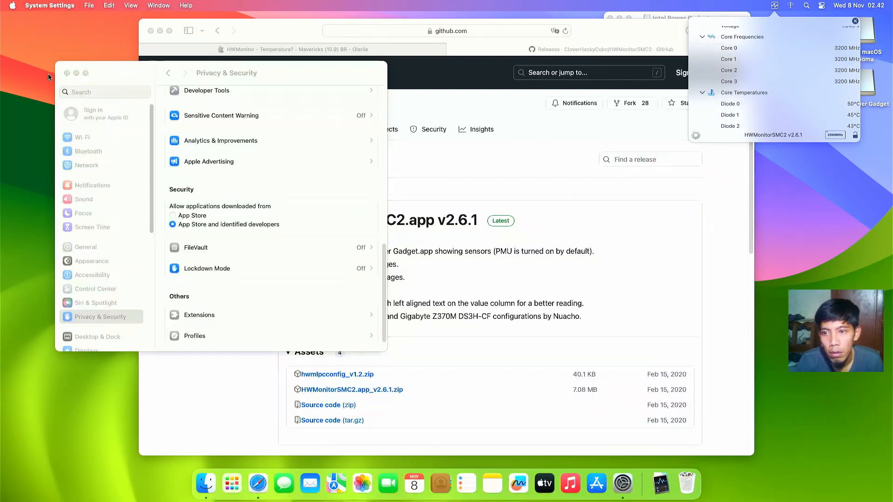
Step: Close System Settings, search Google for 'fakesmc', and open the RehabMan FakeSMC Bitbucket downloads page
click(67, 73)
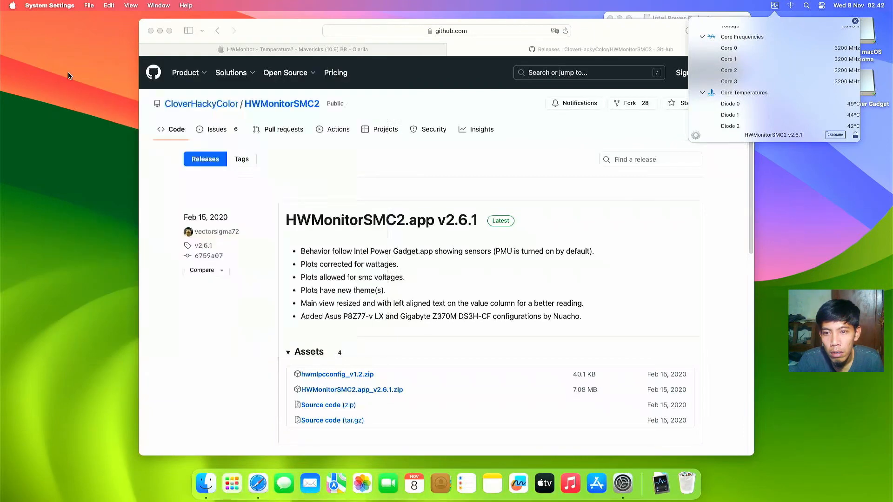
click(366, 32)
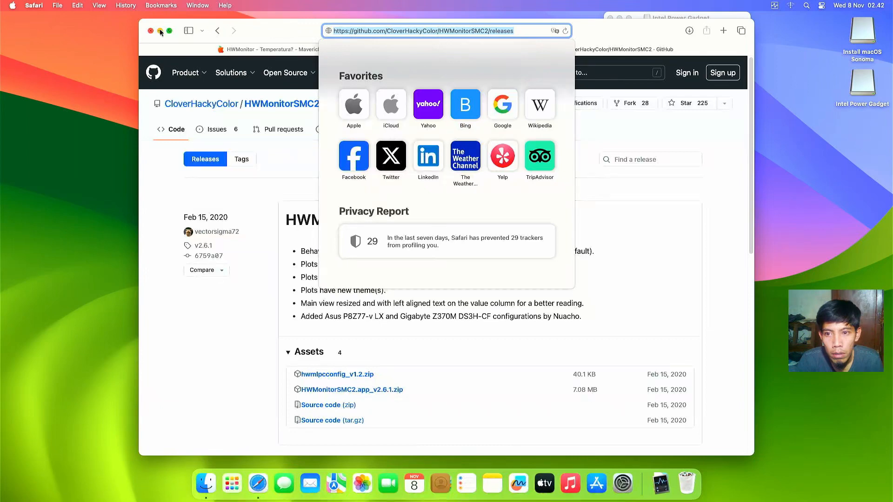
text(fake)
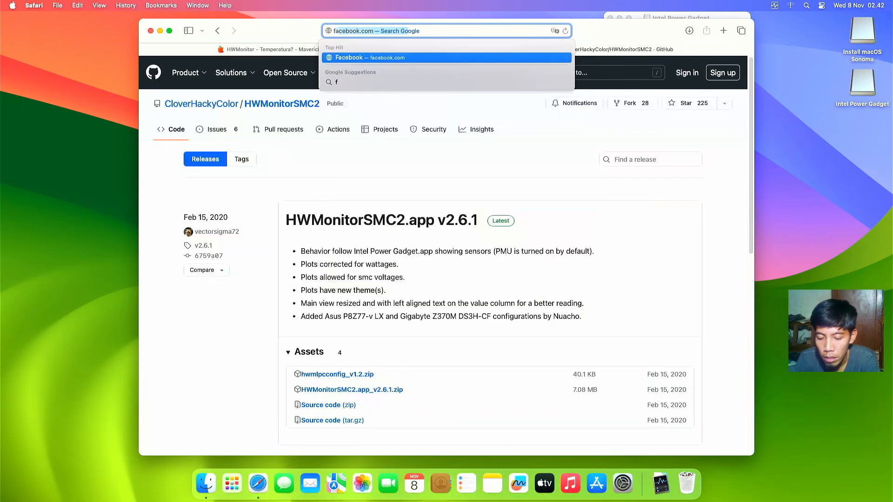
text(smc)
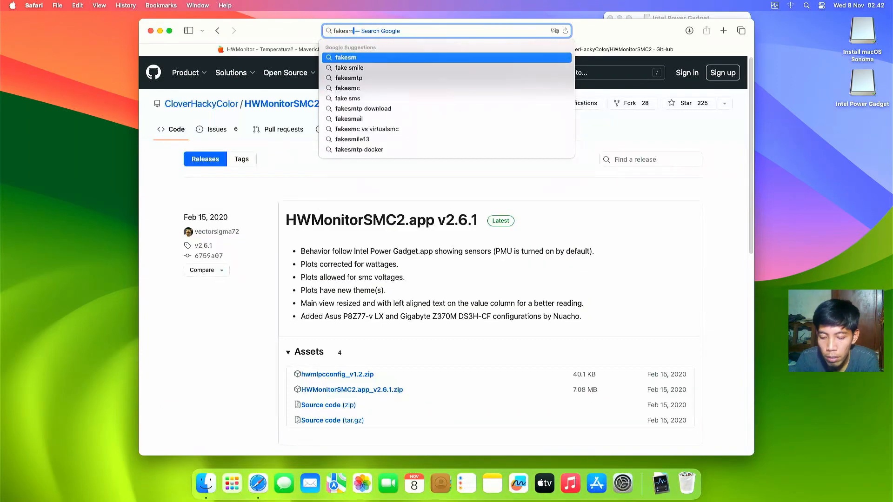
key(Return)
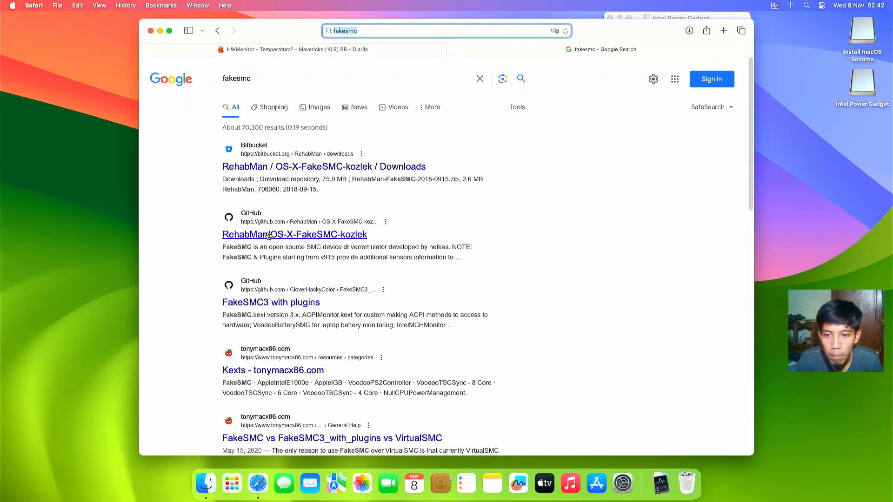
click(281, 168)
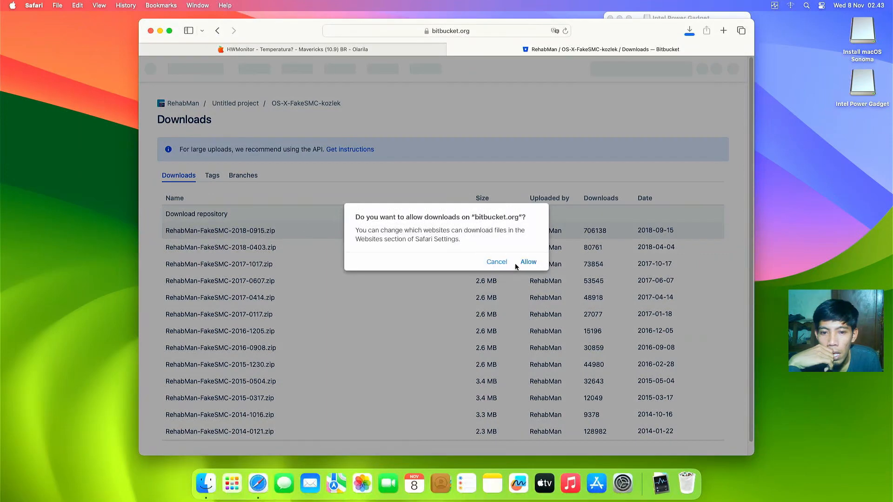
Step: Allow the FakeSMC download, open the RehabMan-FakeSMC-2018-0915 folder, and move HWMonitor to the desktop
click(528, 263)
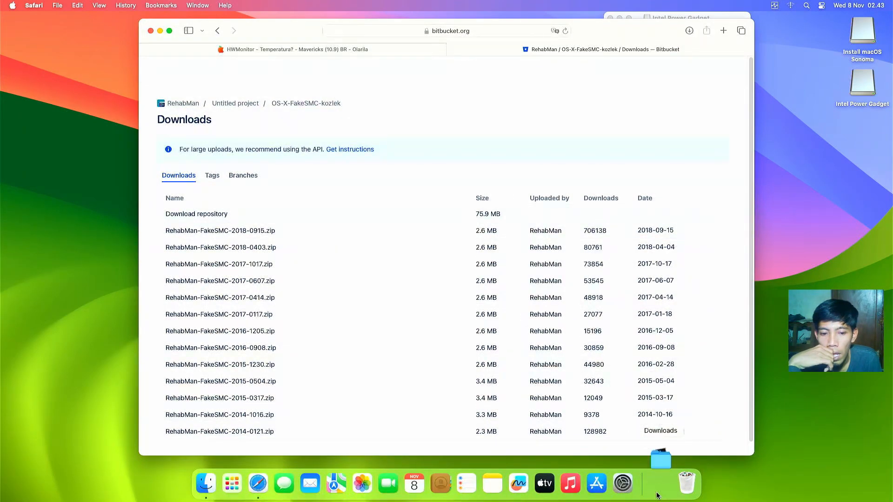
click(660, 482)
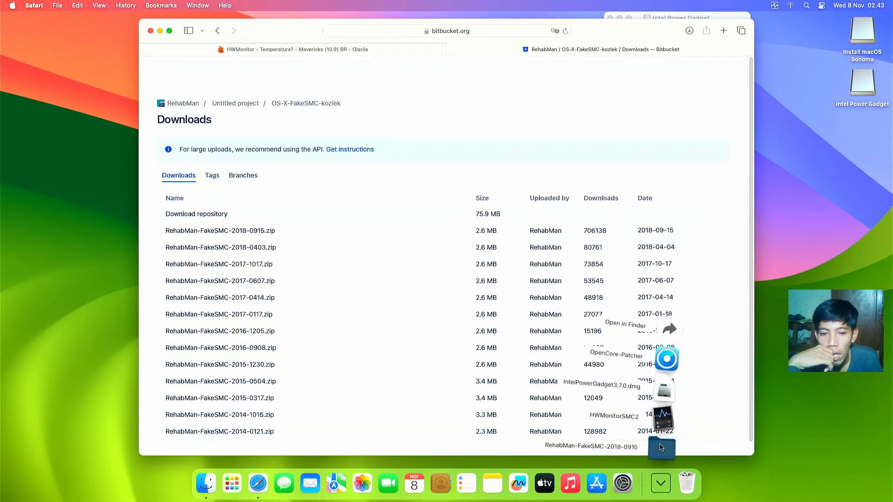
click(661, 448)
drag(145, 126, 797, 160)
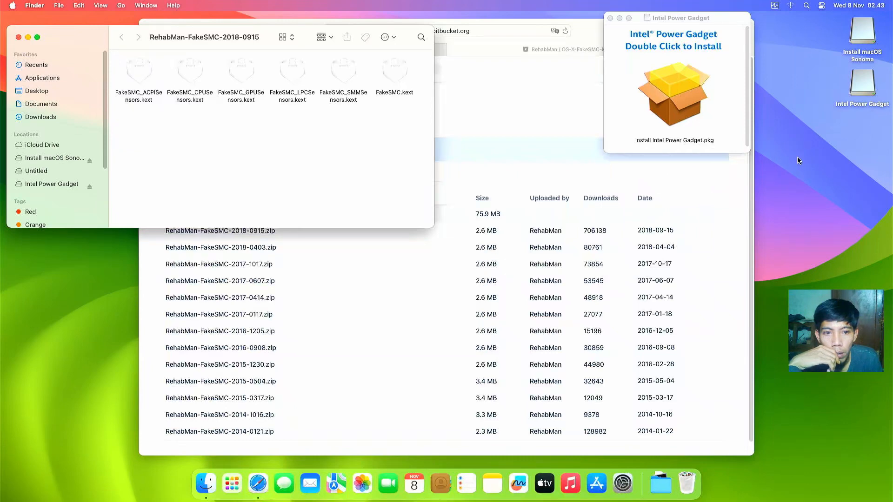
Step: Allow the blocked HWMonitor with Open Anyway in Privacy & Security, authorizing with the password
click(787, 159)
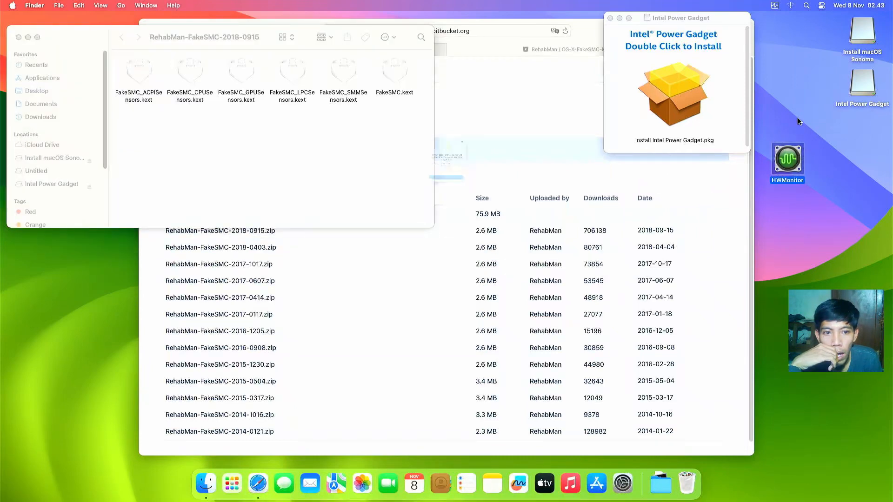
click(473, 219)
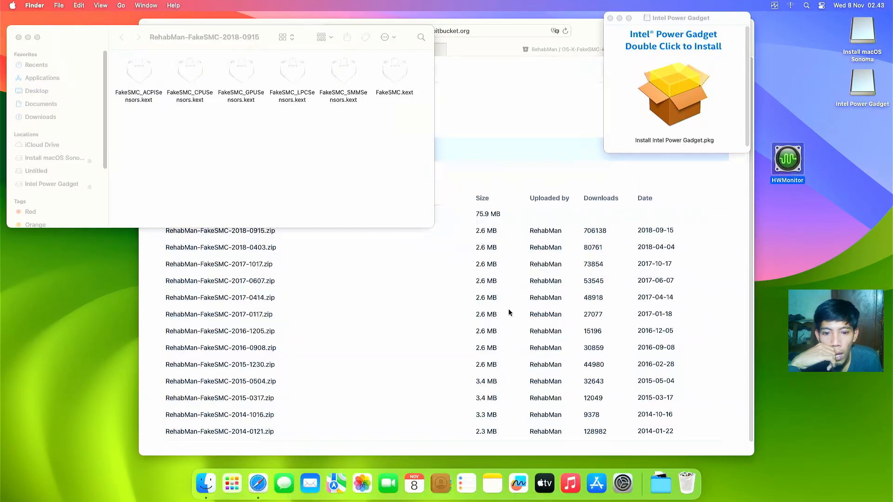
click(623, 483)
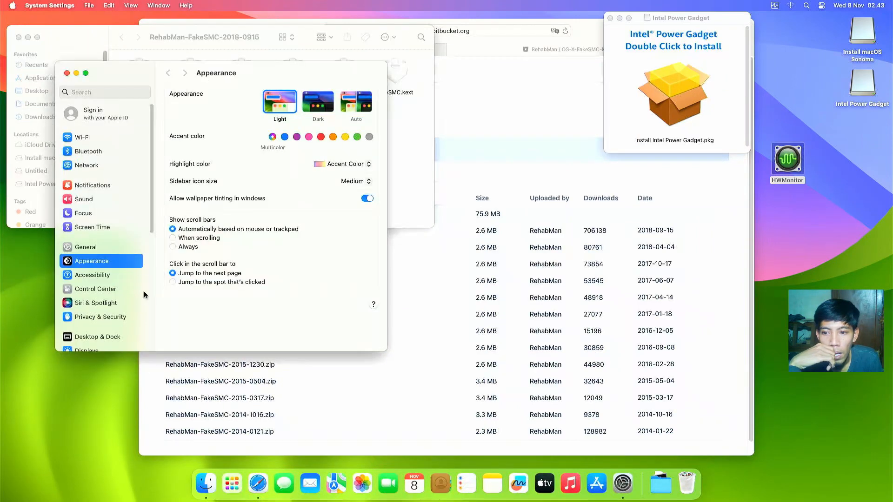
click(131, 316)
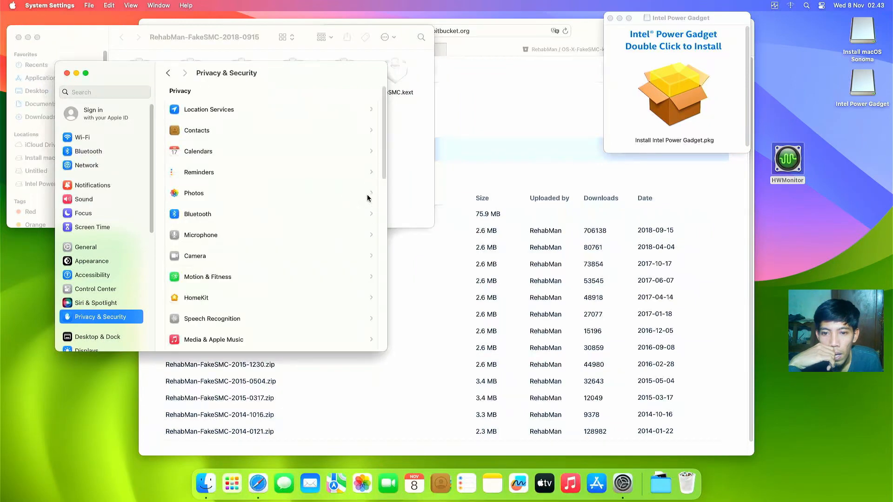
scroll(368, 241, down, 15)
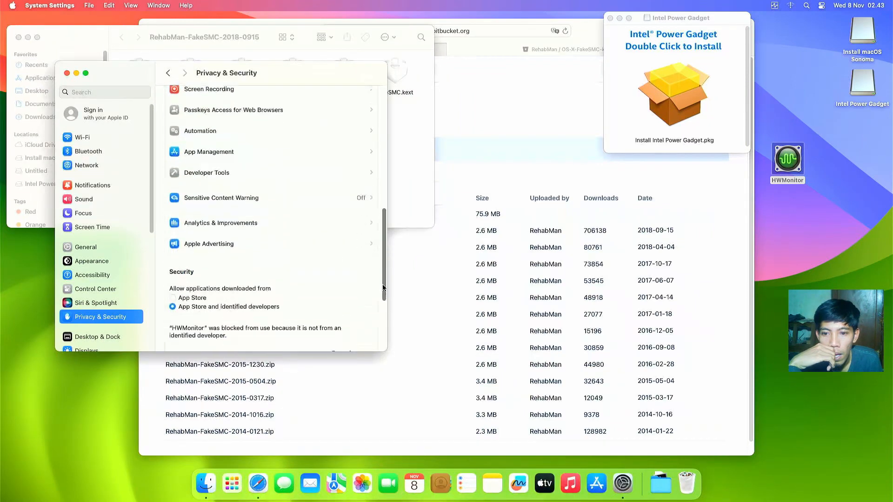
scroll(370, 307, down, 5)
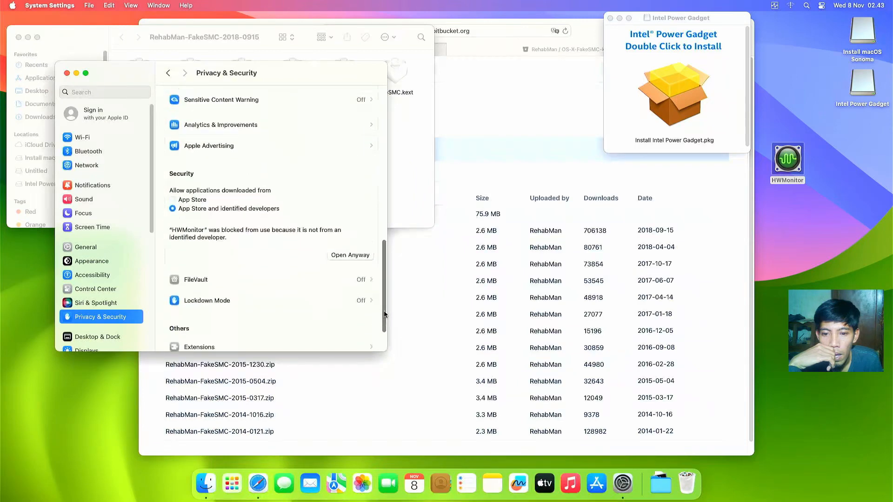
click(357, 257)
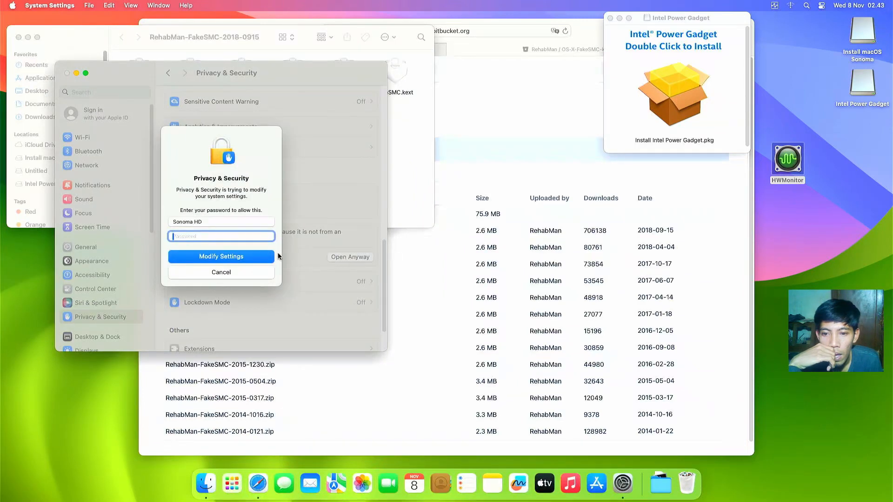
text(*****)
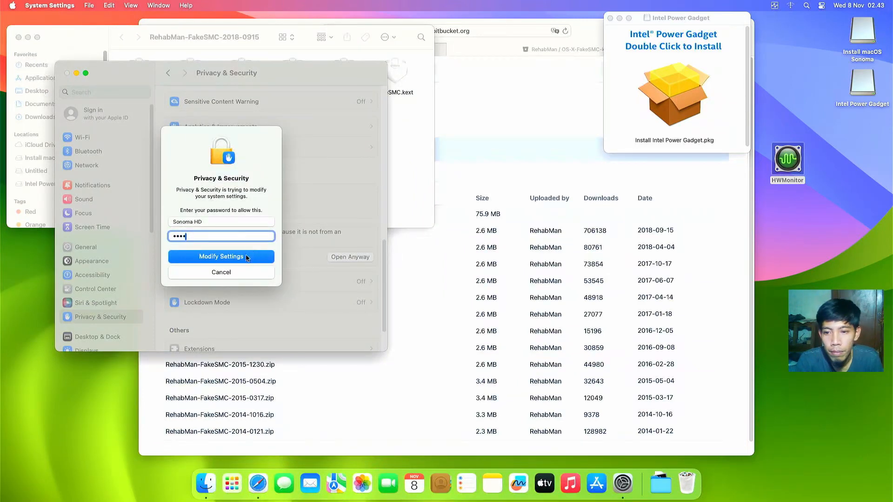
click(246, 256)
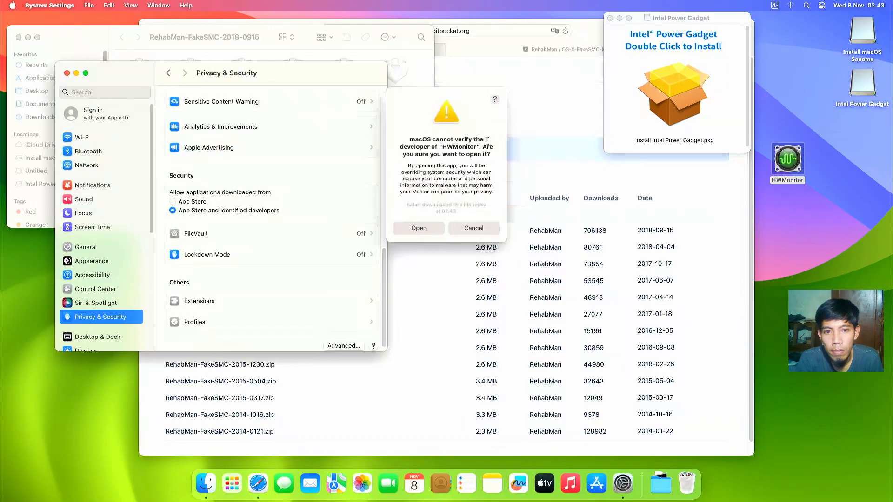
click(418, 229)
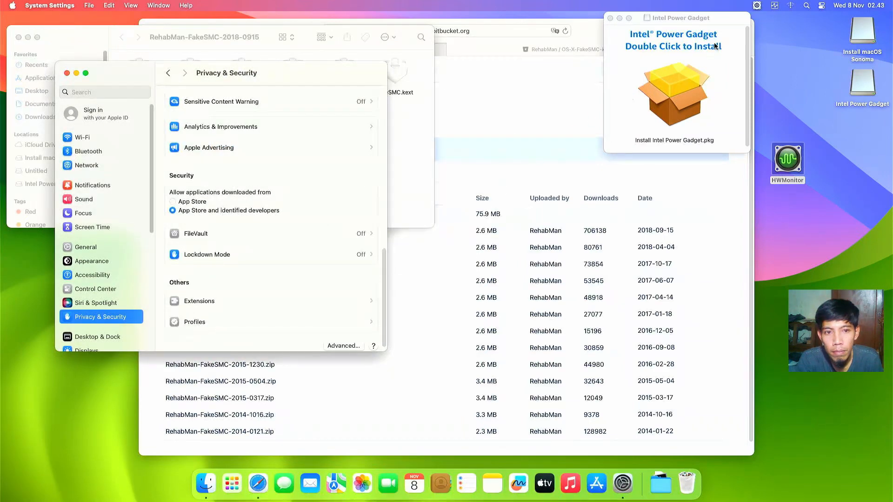
click(757, 7)
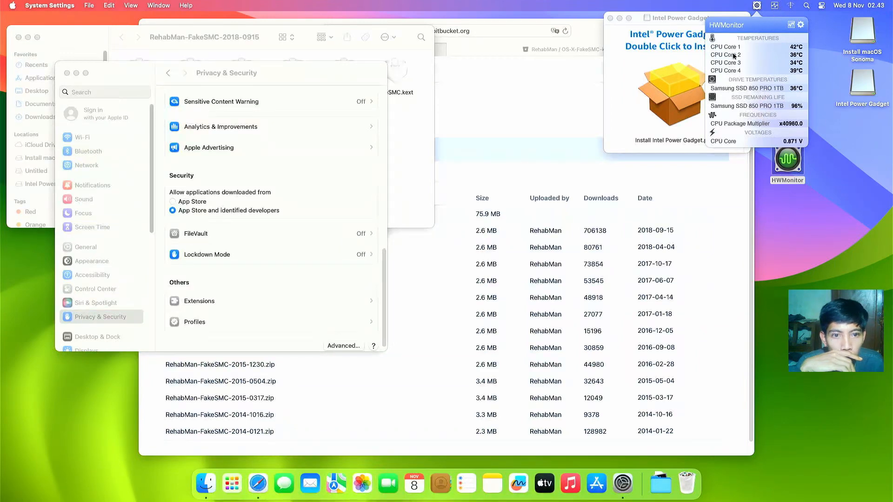
click(775, 6)
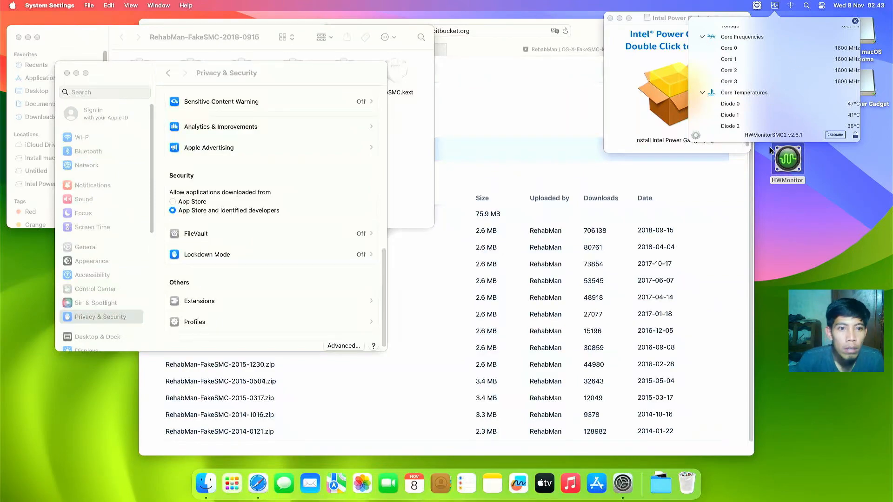
click(797, 210)
Step: Install Intel Power Gadget on Macintosh HD, accepting the licence and authorizing with the password
click(701, 109)
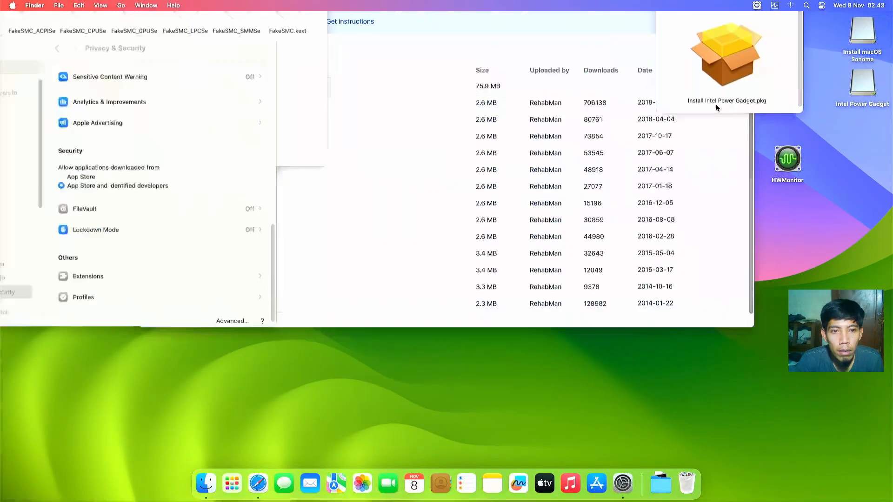
double_click(686, 83)
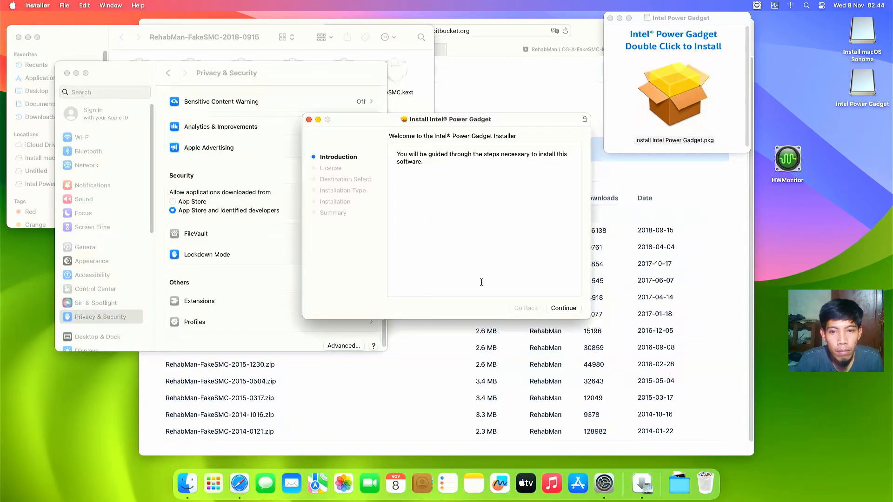
click(554, 309)
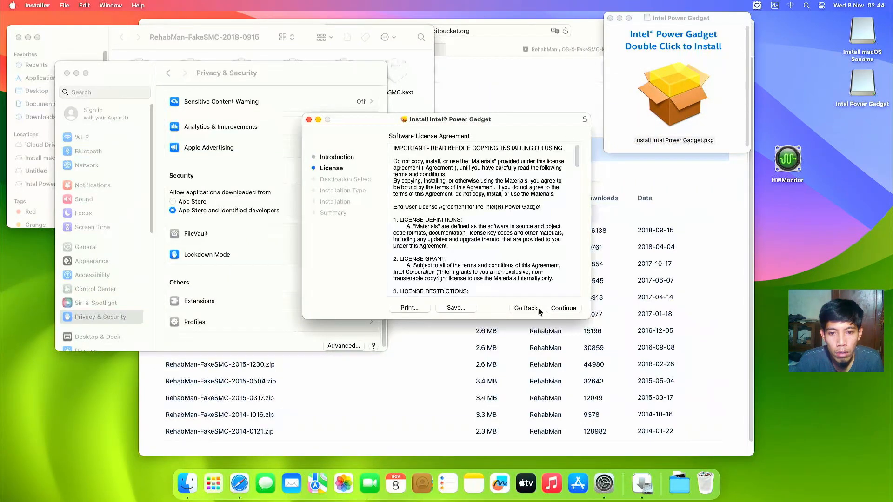
click(554, 308)
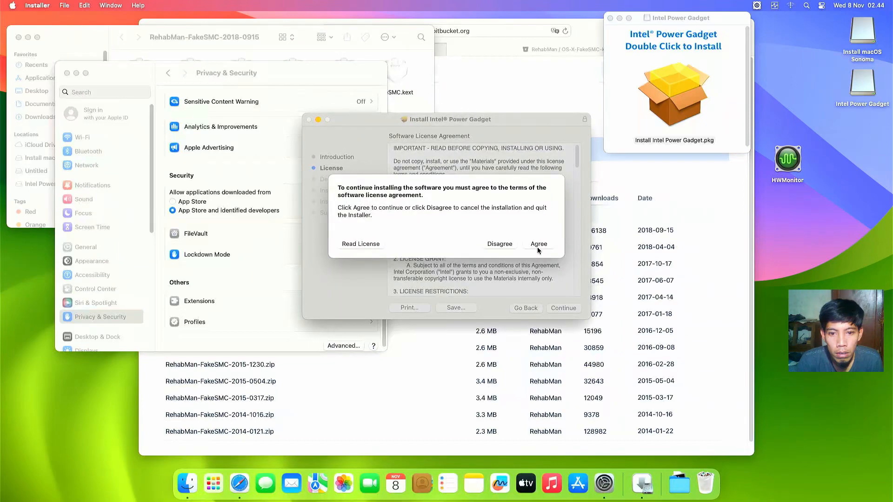
click(537, 245)
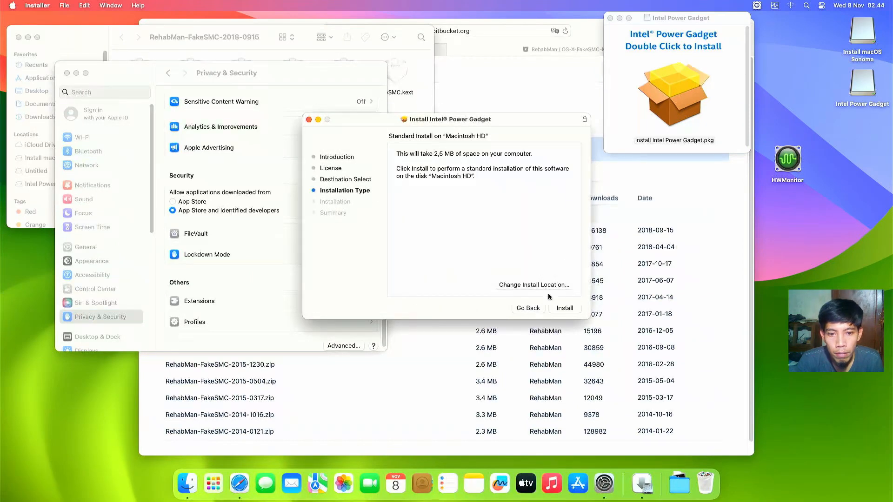
click(562, 309)
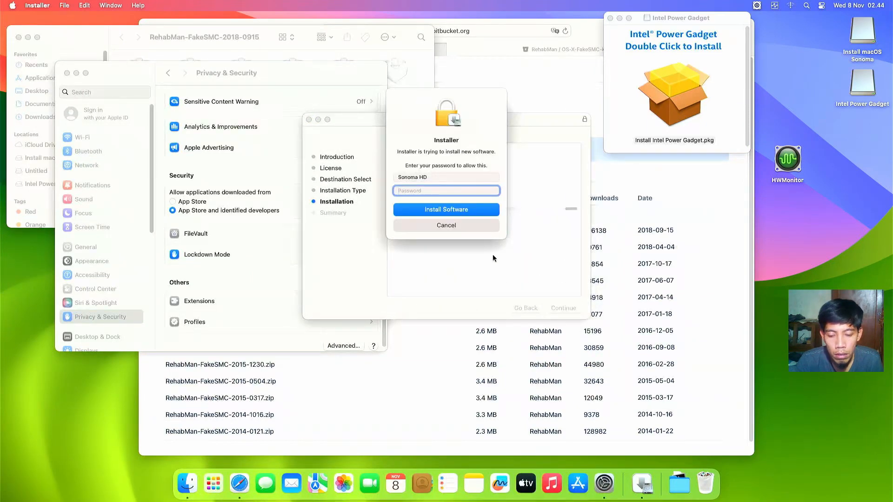
text(****)
click(461, 210)
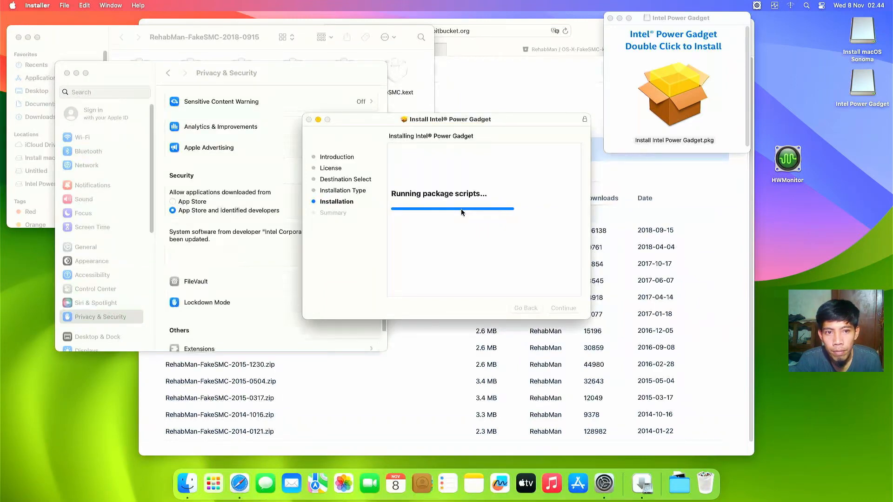
Step: Allow the Intel Corporation Apps system extension in settings, postponing the restart with Not Now
click(458, 200)
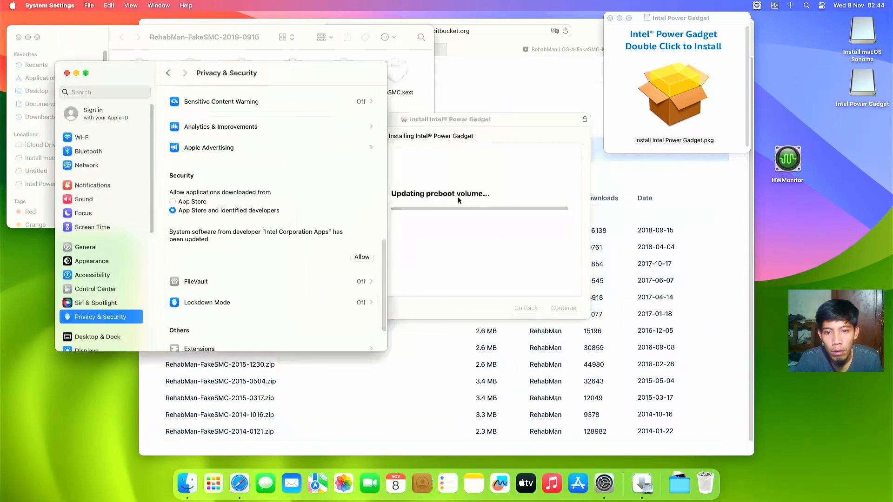
click(361, 201)
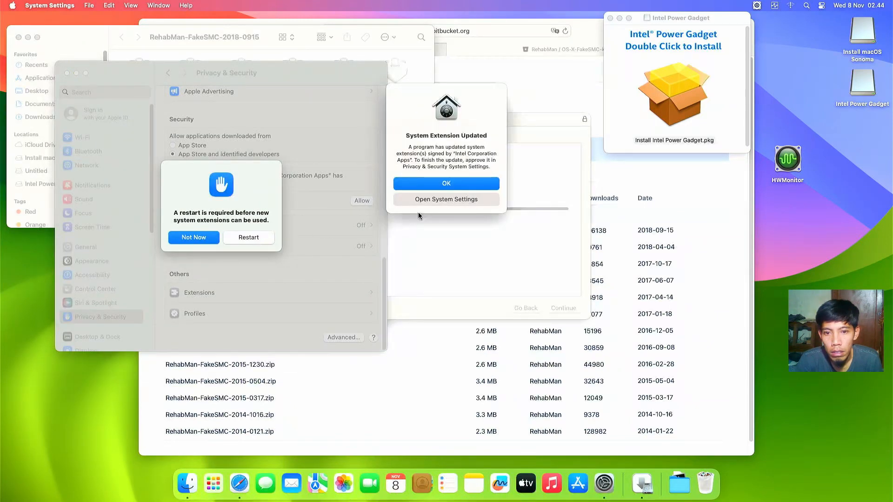
click(431, 200)
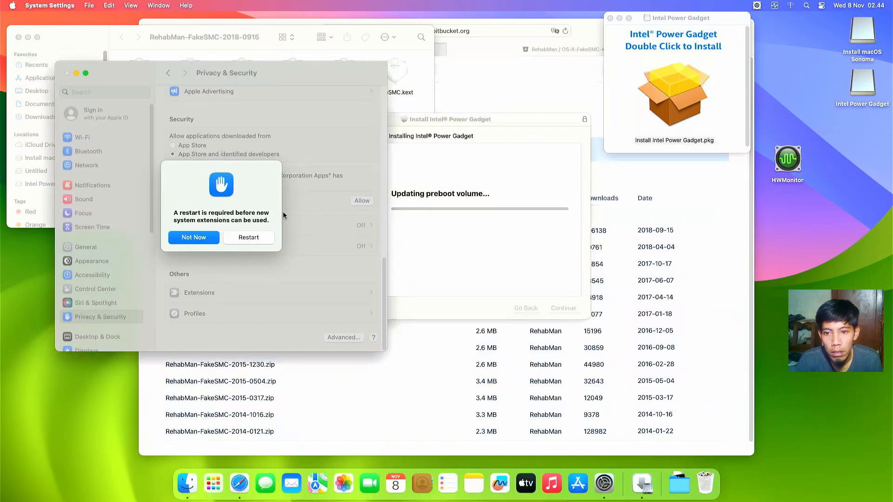
click(267, 233)
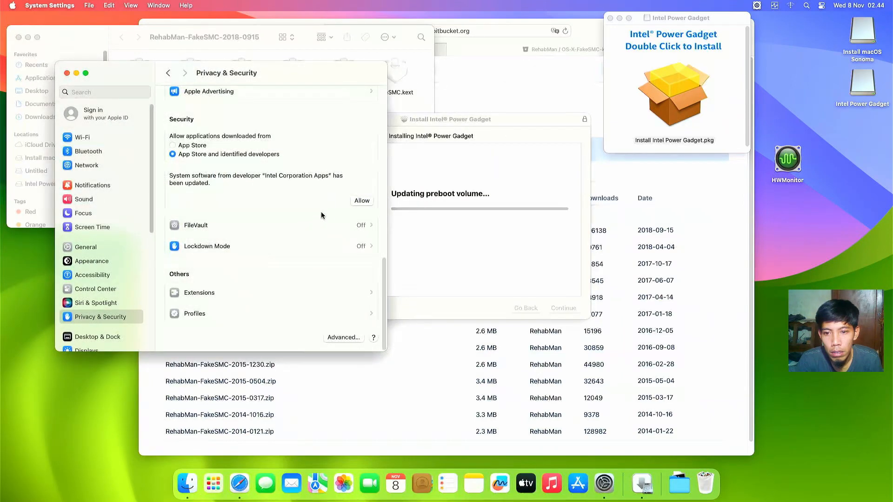
click(361, 200)
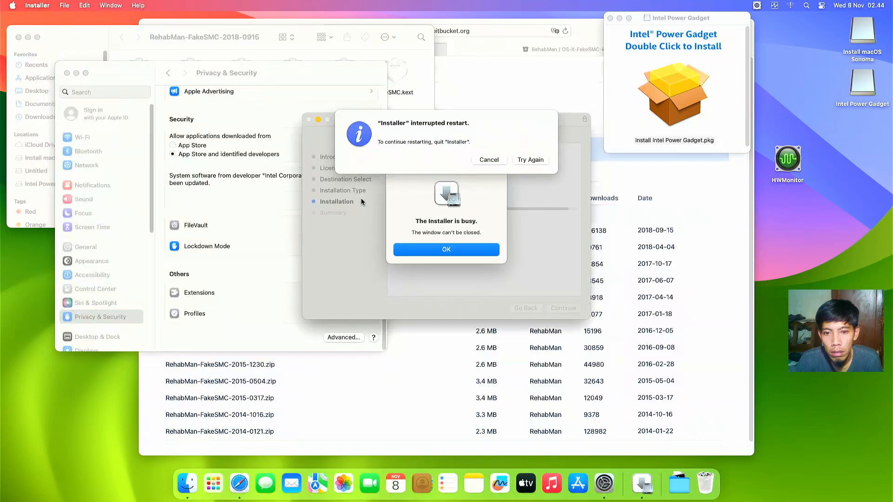
Step: Cancel the interrupted restart, dismiss the 'Installer is busy' alert, and return to System Settings
click(523, 159)
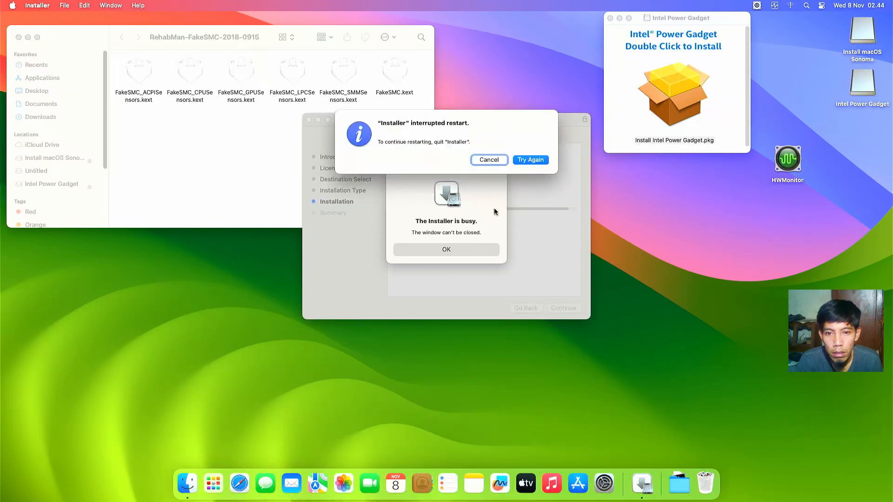
click(492, 215)
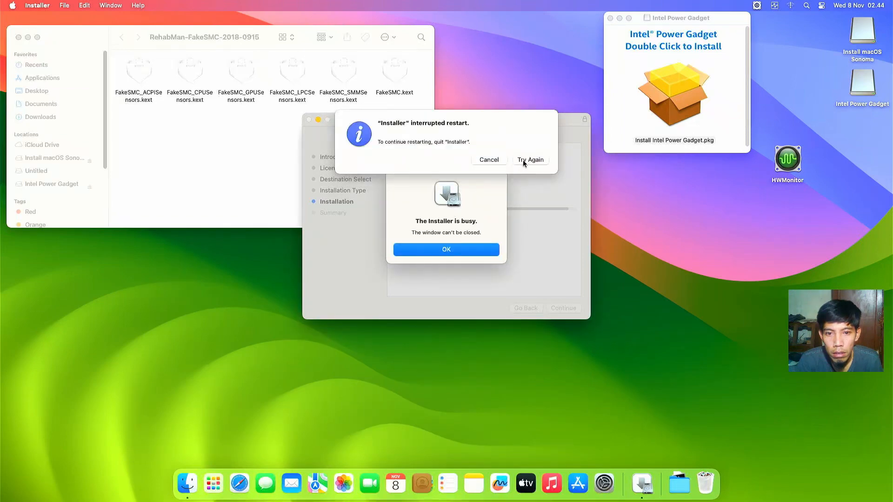
click(489, 163)
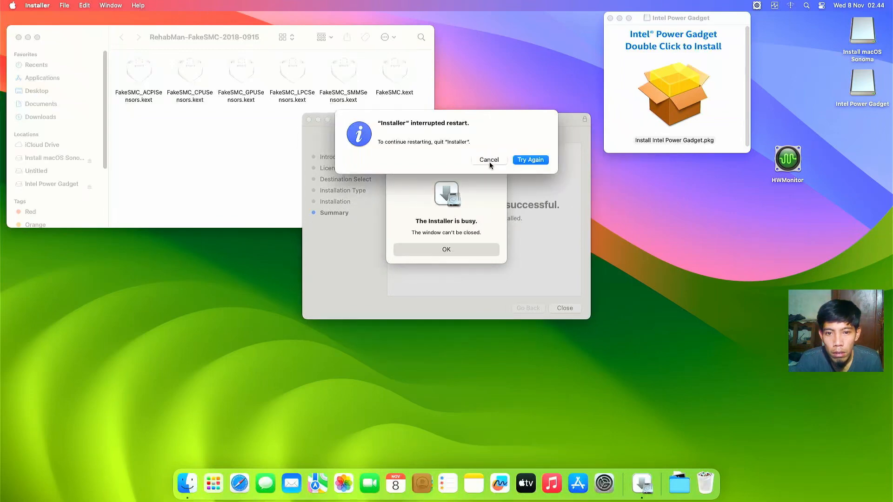
click(524, 161)
click(504, 157)
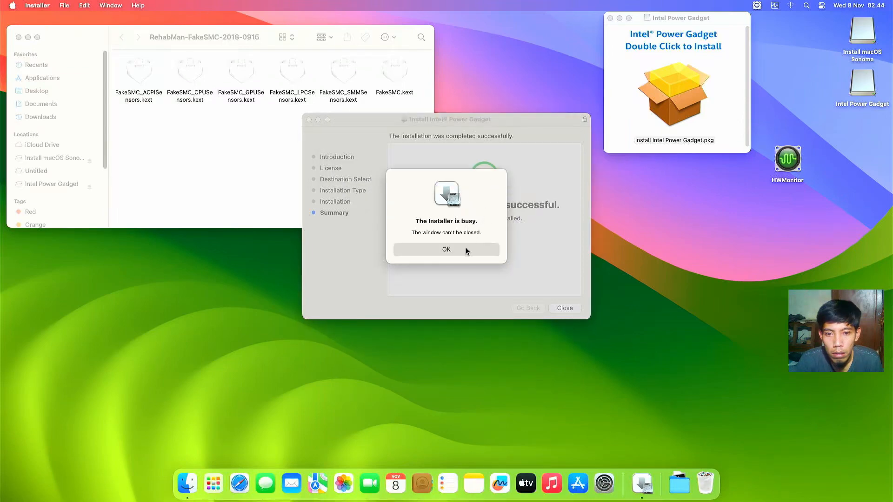
click(465, 250)
click(604, 484)
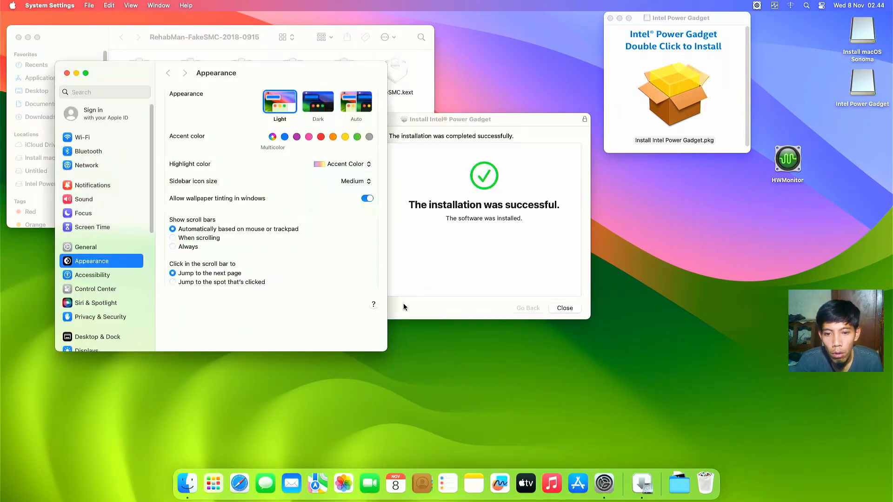
Step: Allow the Intel Corporation Apps software under Privacy & Security with the password, then restart the Mac
click(403, 306)
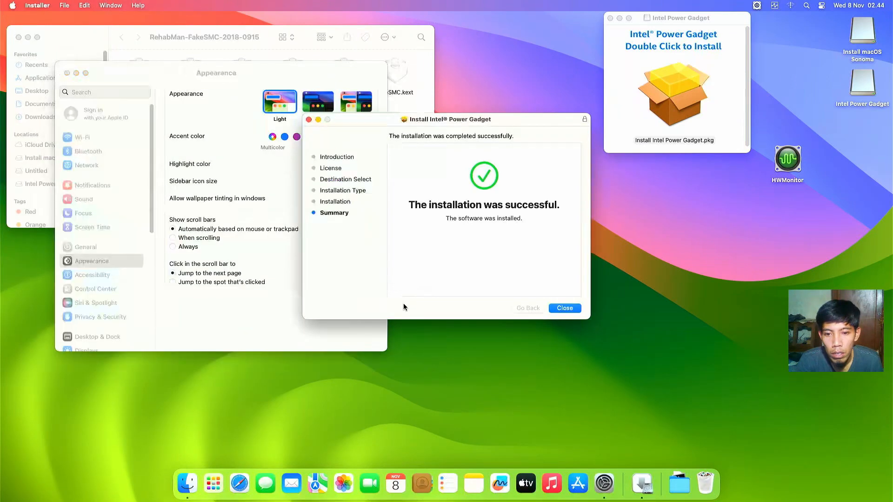
click(235, 73)
click(73, 317)
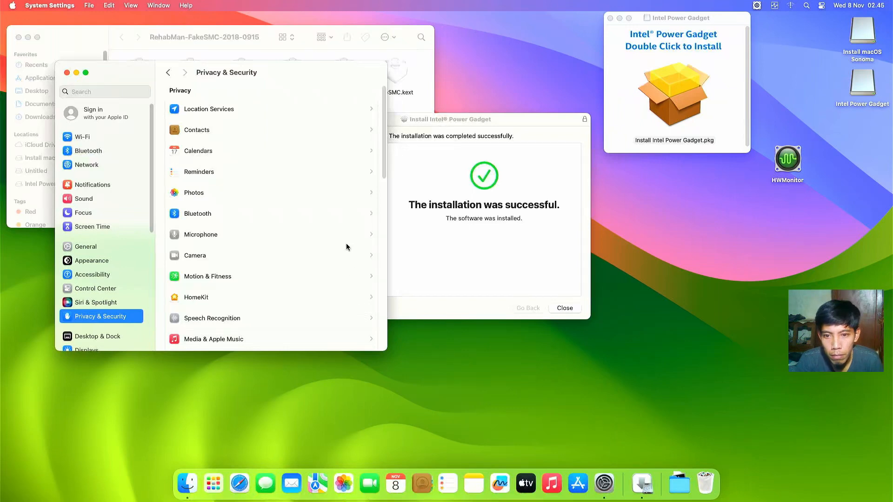
drag(381, 166, 378, 204)
scroll(378, 205, down, 15)
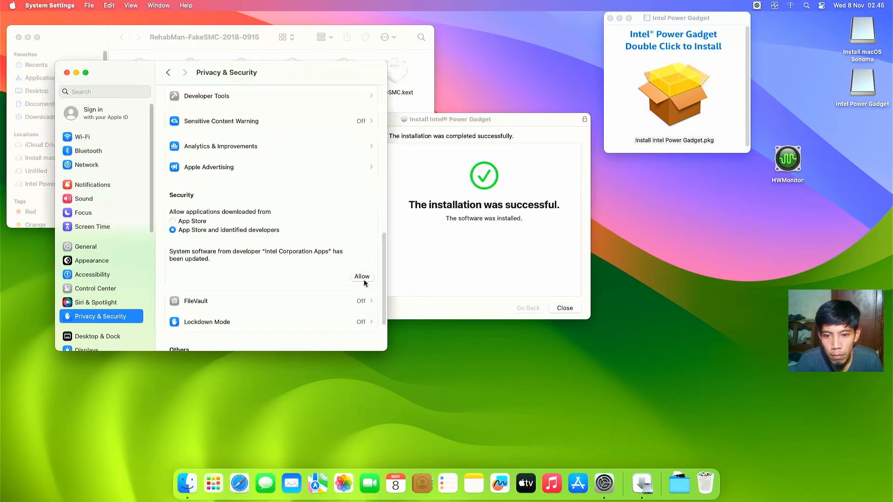
click(362, 277)
text(****)
click(240, 257)
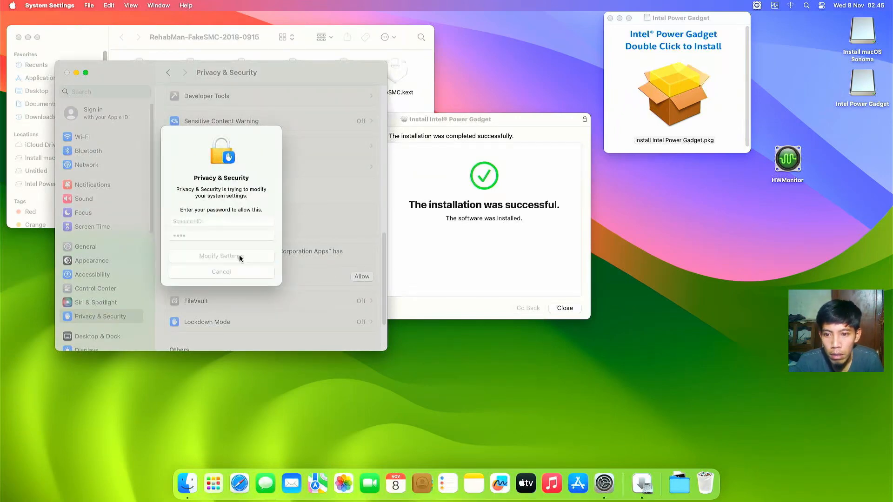
click(240, 237)
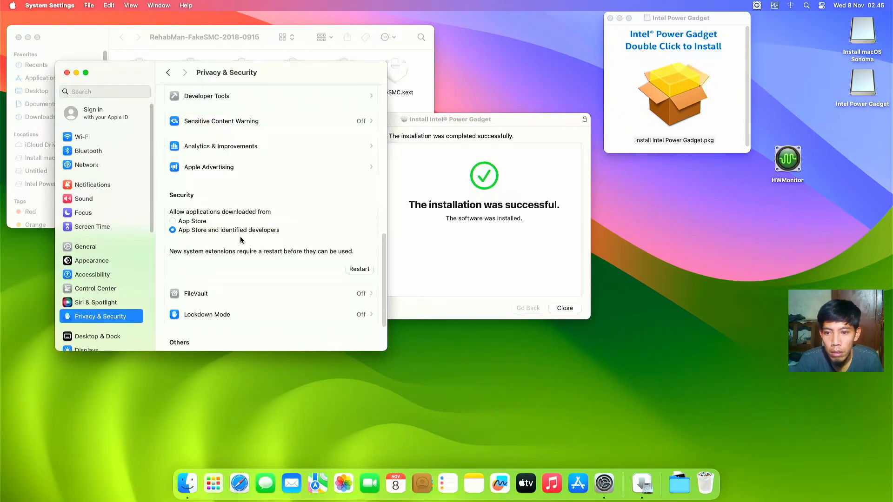
click(359, 269)
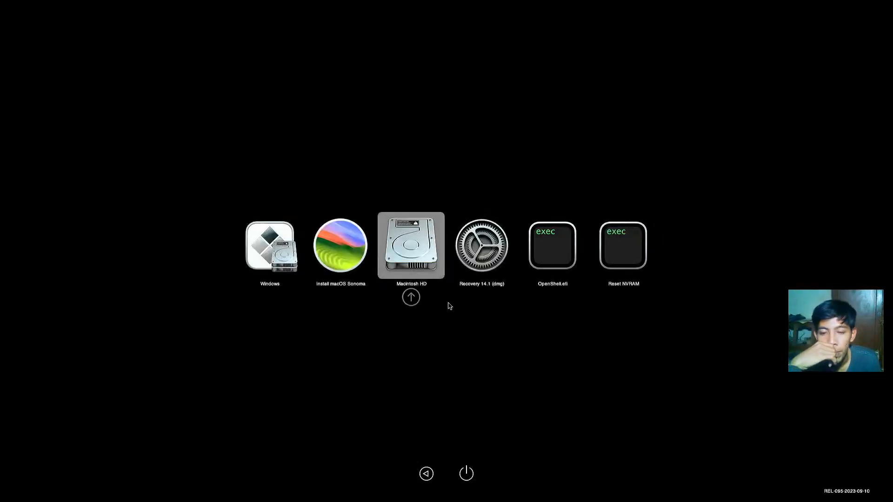
Step: Boot macOS from Macintosh HD in the OpenCore picker
click(411, 297)
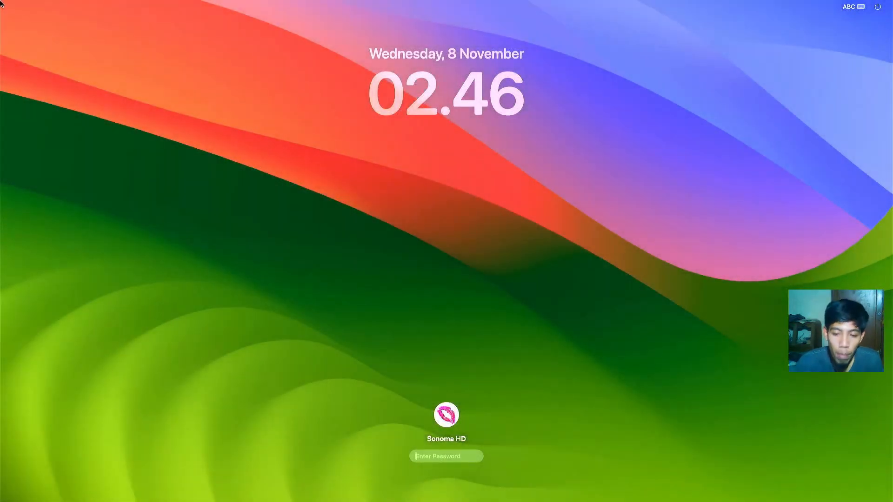
Step: Log in to macOS Sonoma with the account password and close System Settings
text(••••)
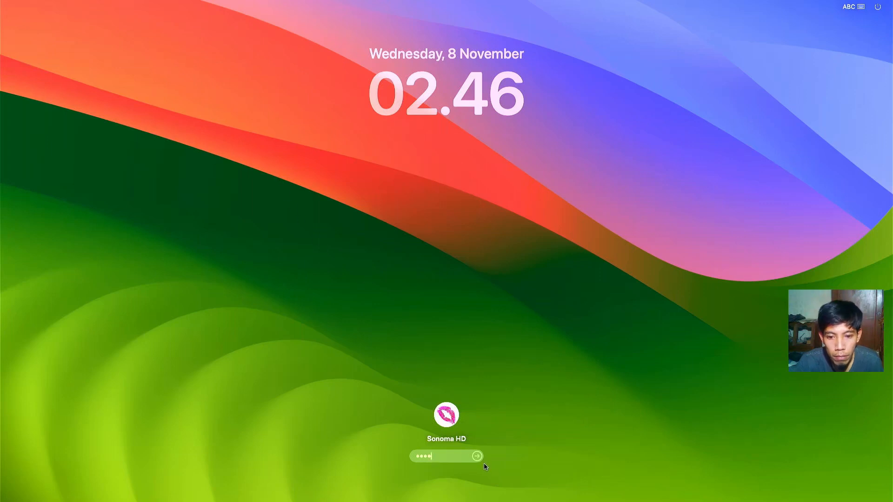
click(478, 457)
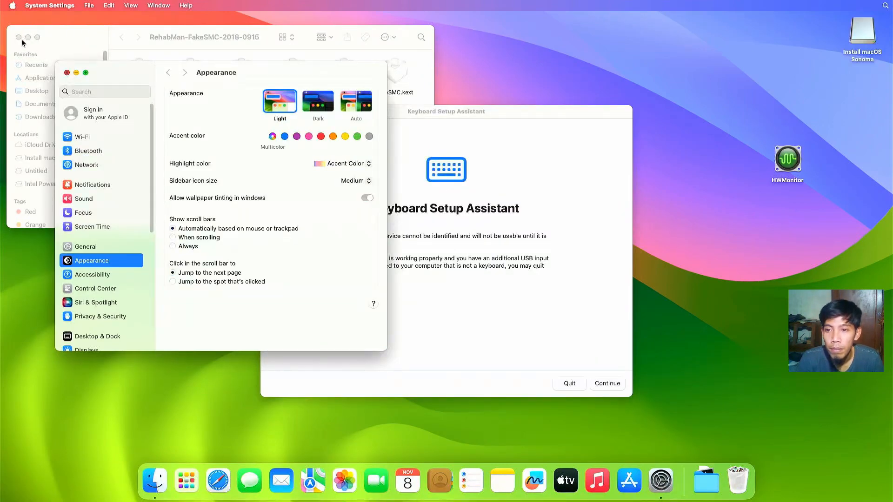
click(67, 72)
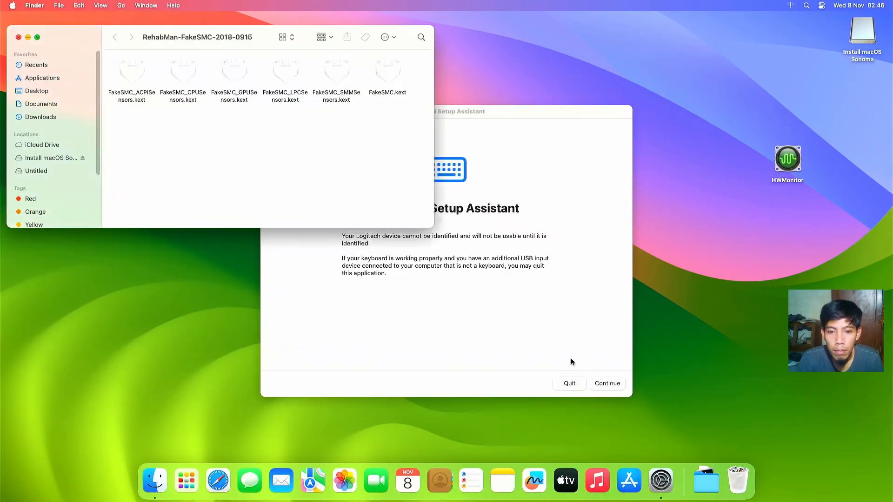
Step: Identify the keyboard as ANSI (U.S.) in Keyboard Setup Assistant and close the FakeSMC folder window
click(610, 385)
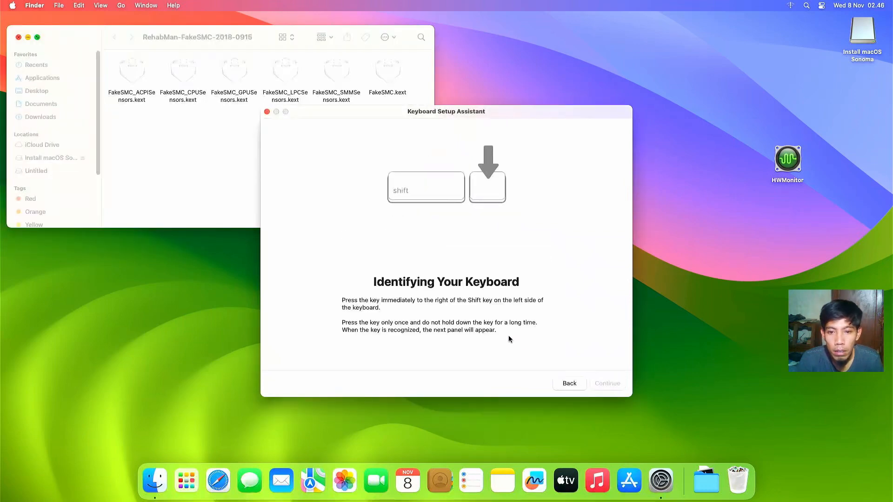
key(z)
key(slash)
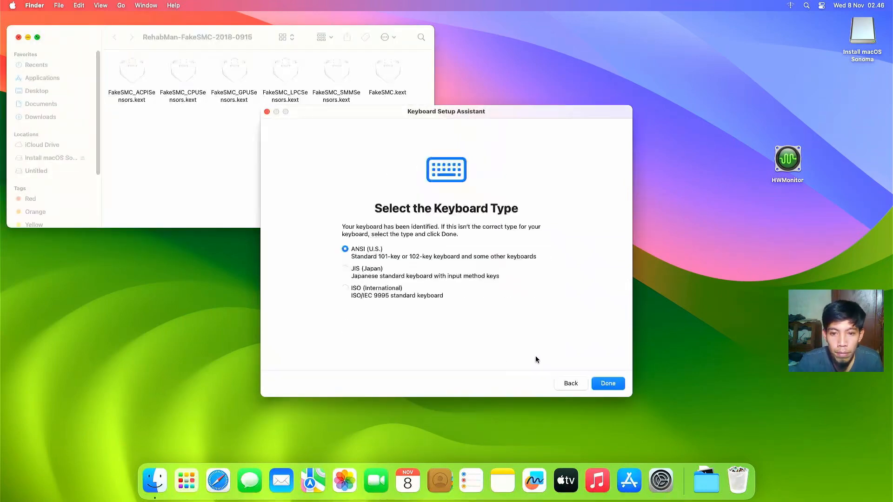
click(615, 384)
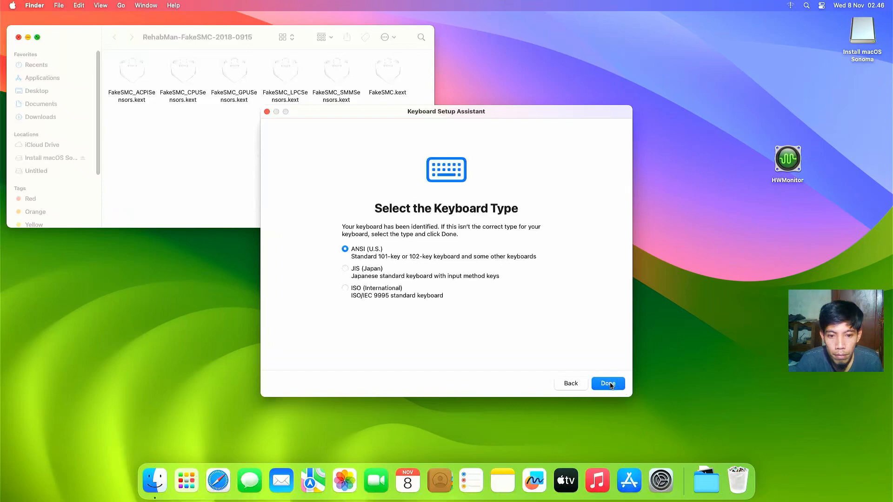
click(19, 37)
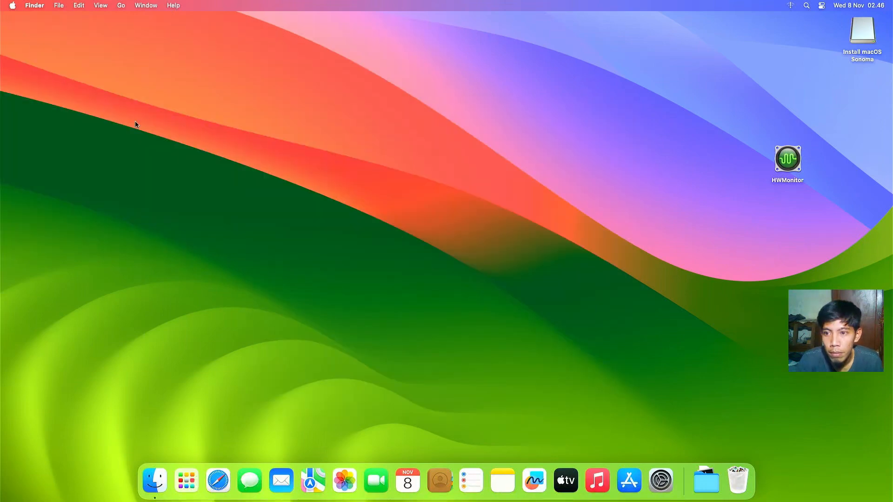
Step: Launch Intel Power Gadget from Launchpad to show live CPU power, frequency and temperature
click(186, 480)
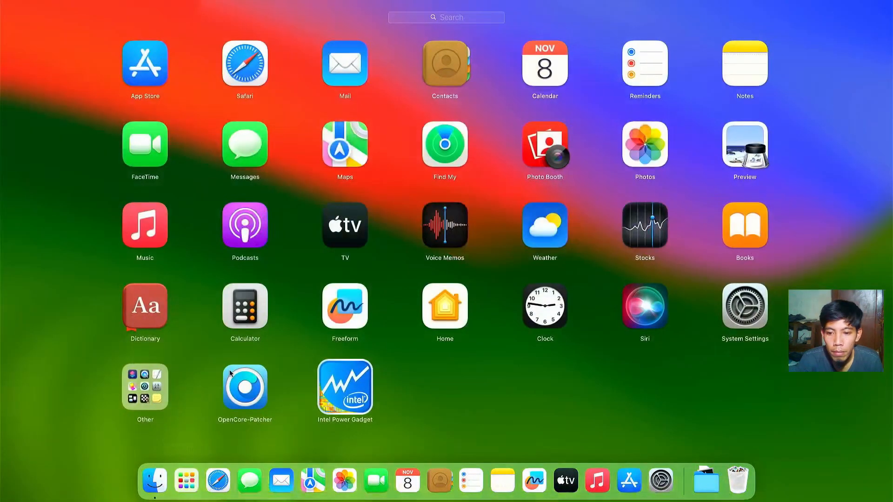
click(351, 383)
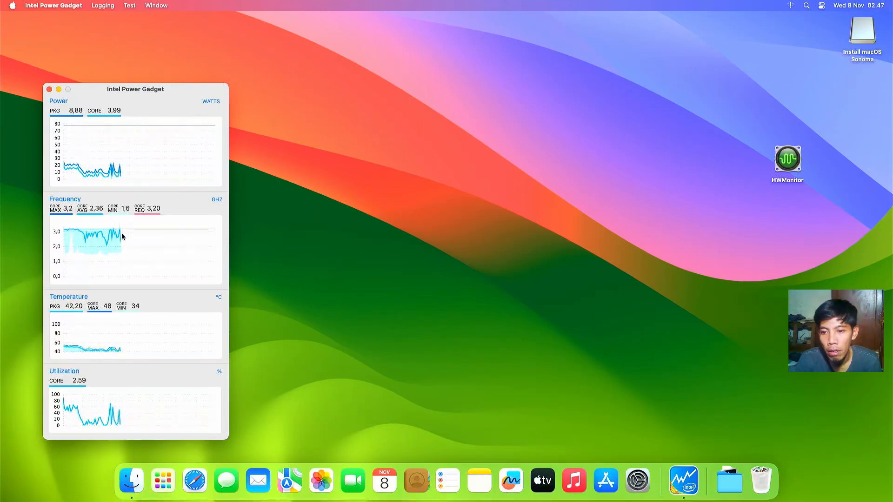
click(245, 234)
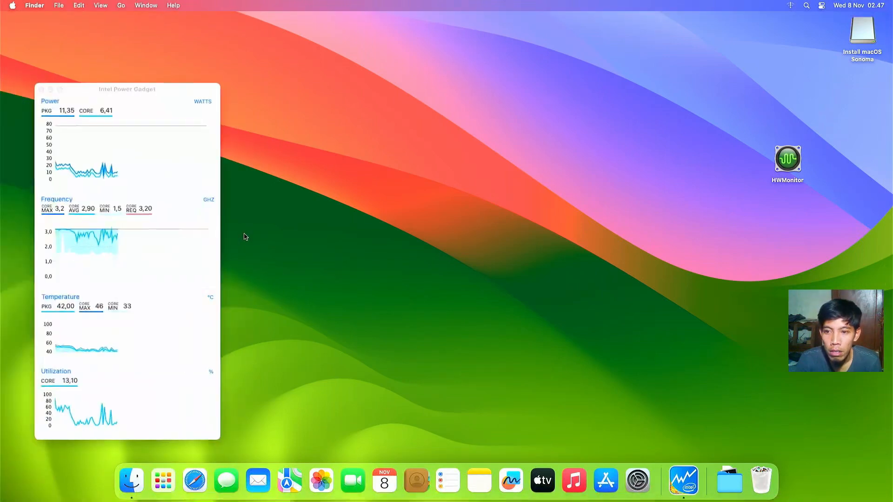
Step: Check the hardware summary in About This Mac, then launch Safari
click(12, 5)
click(18, 20)
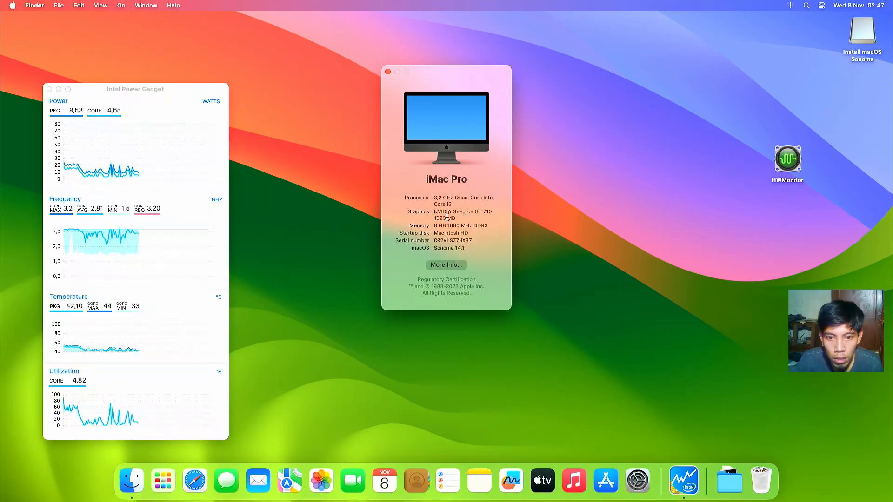
click(194, 480)
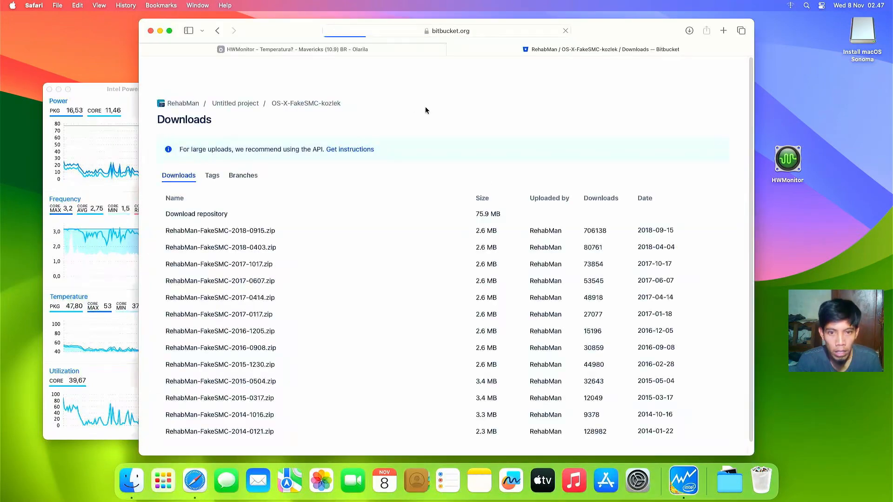
Step: Search the web for 'opencore configurator linux' and open the mackie100projects OpenCore Configurator page
click(482, 29)
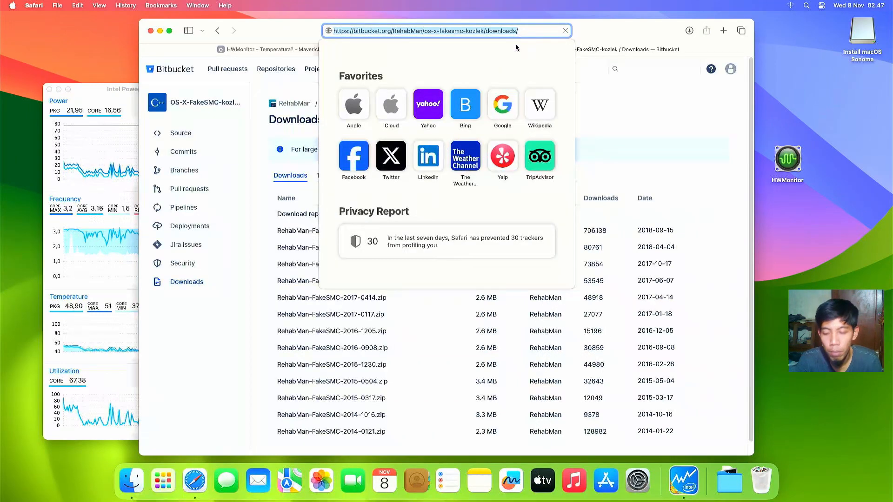
text(o)
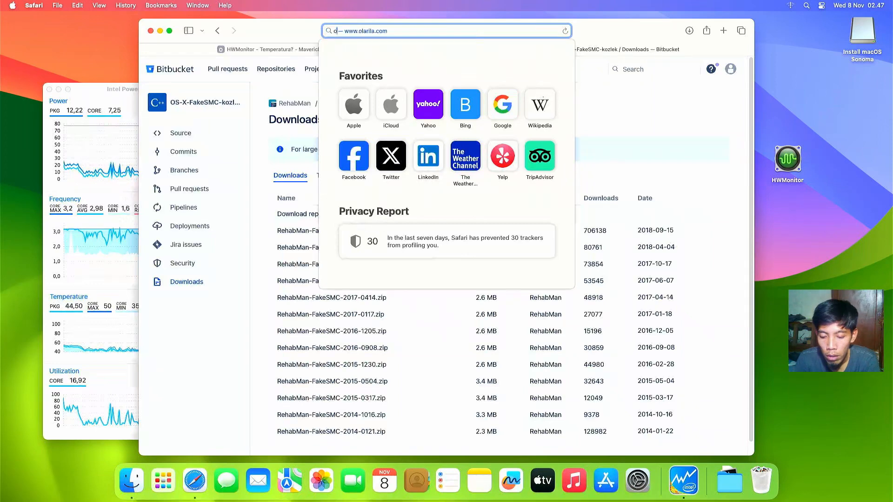
text(pencore c)
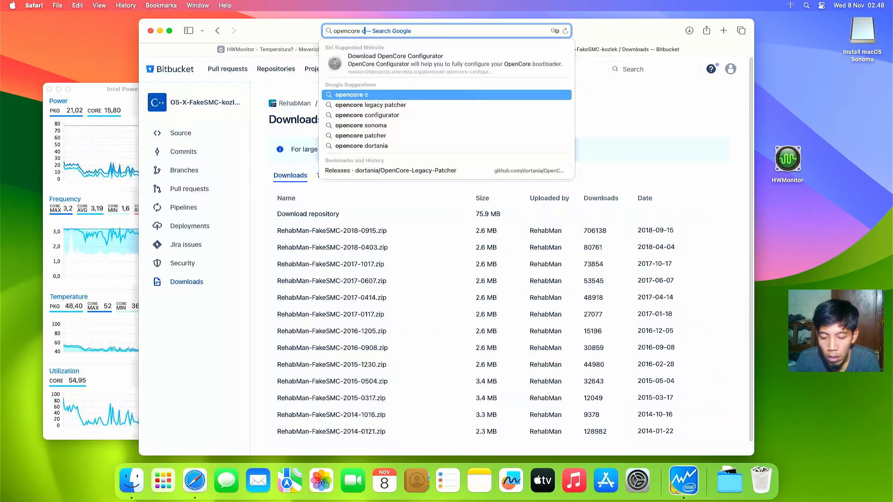
text(onfigurator linux)
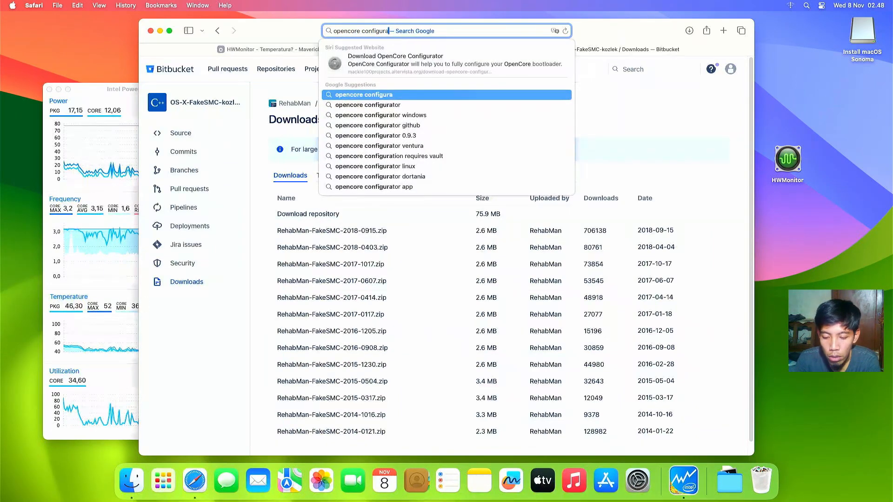
key(Return)
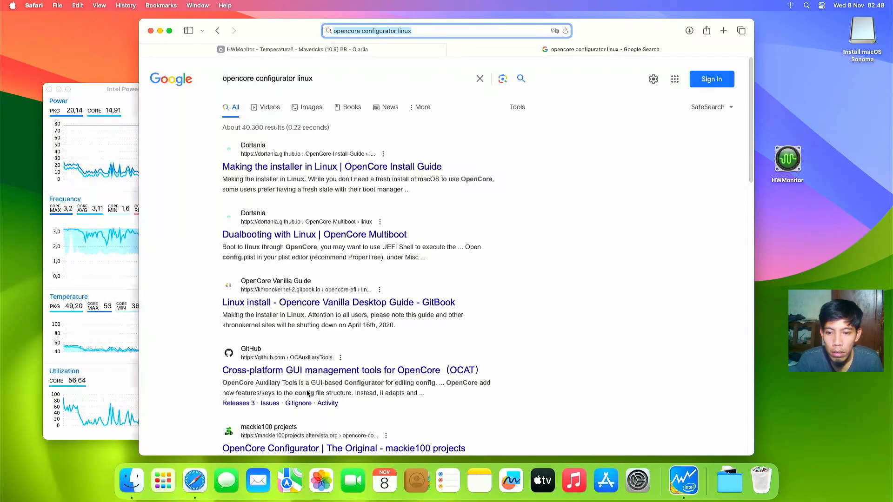
click(313, 447)
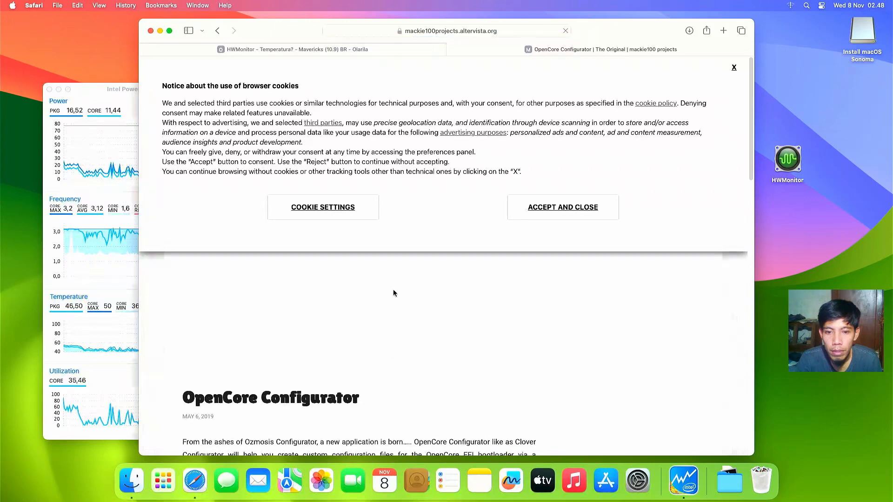
Step: Download OpenCore Configurator 2.74.1.0, allowing downloads from the site, and review the download page
click(735, 68)
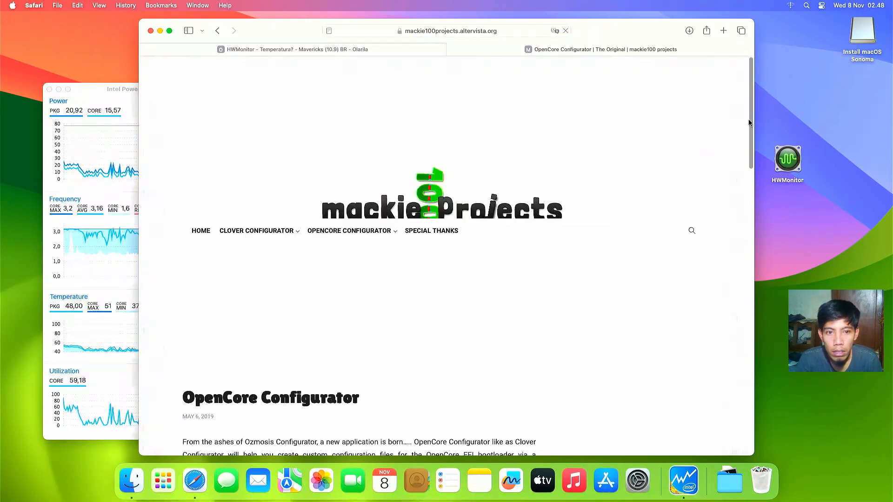
drag(750, 126, 739, 236)
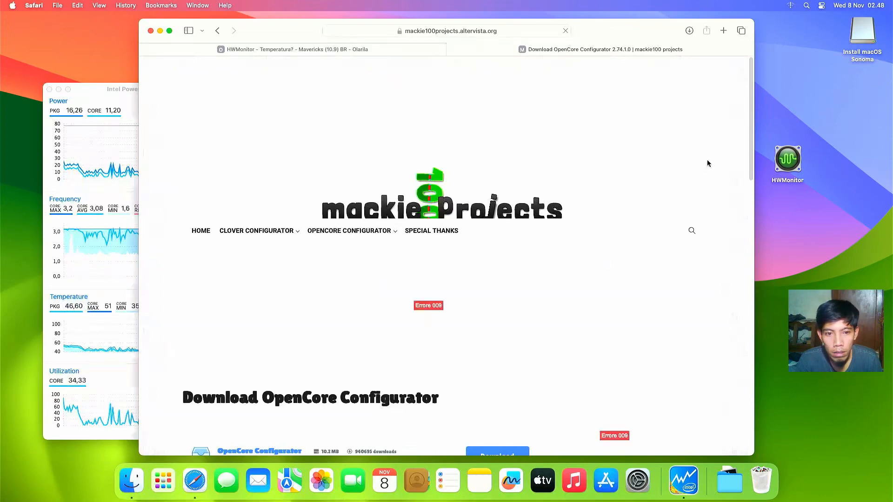
drag(748, 136, 746, 194)
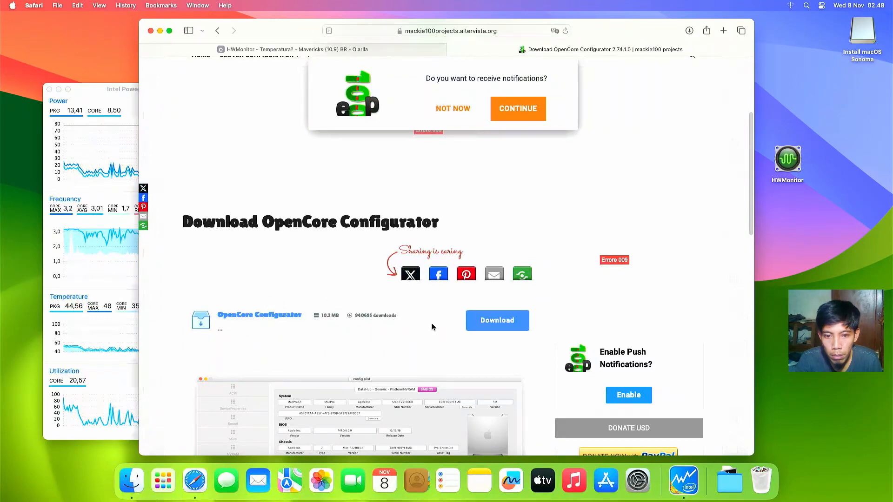
click(477, 326)
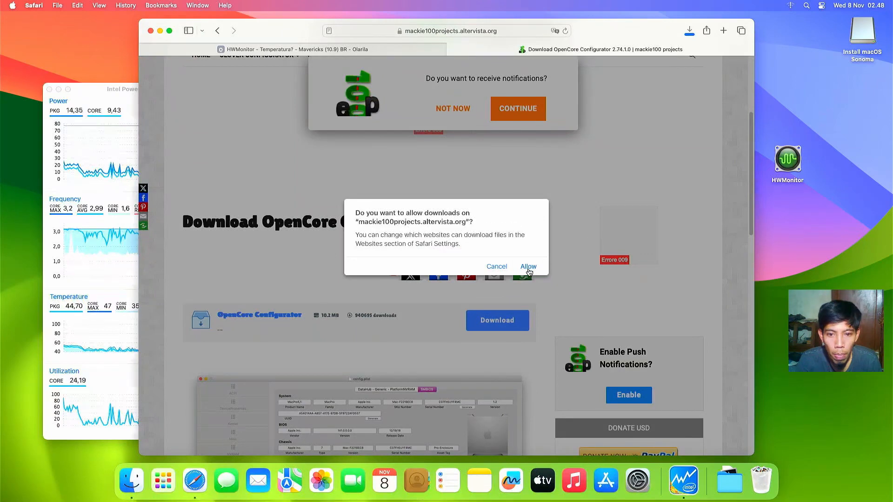
click(529, 266)
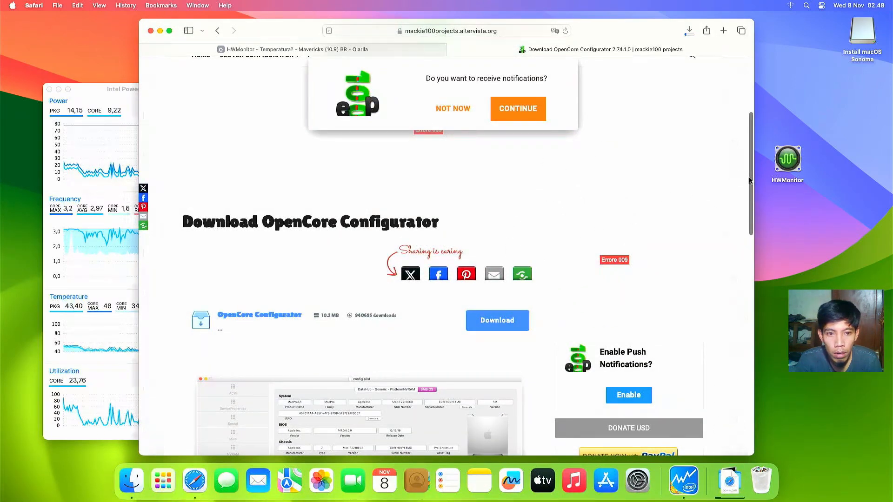
scroll(742, 196, down, 10)
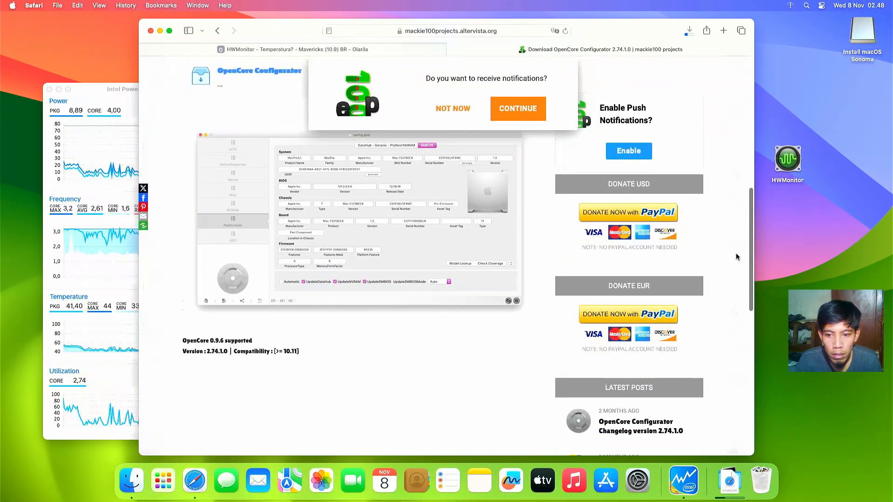
scroll(736, 255, down, 5)
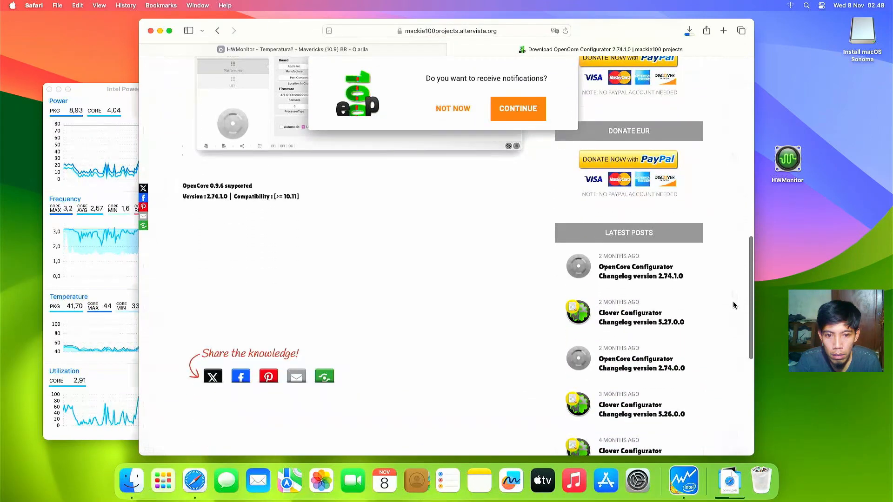
scroll(737, 298, up, 3)
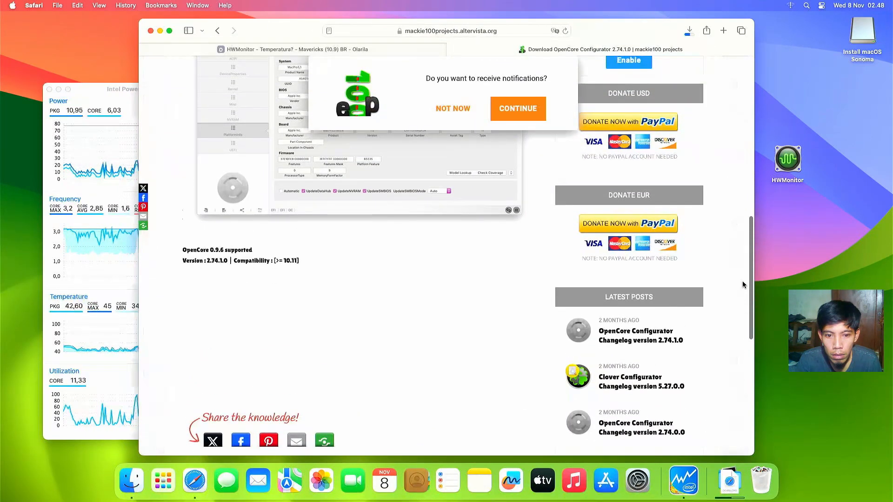
scroll(743, 281, down, 2)
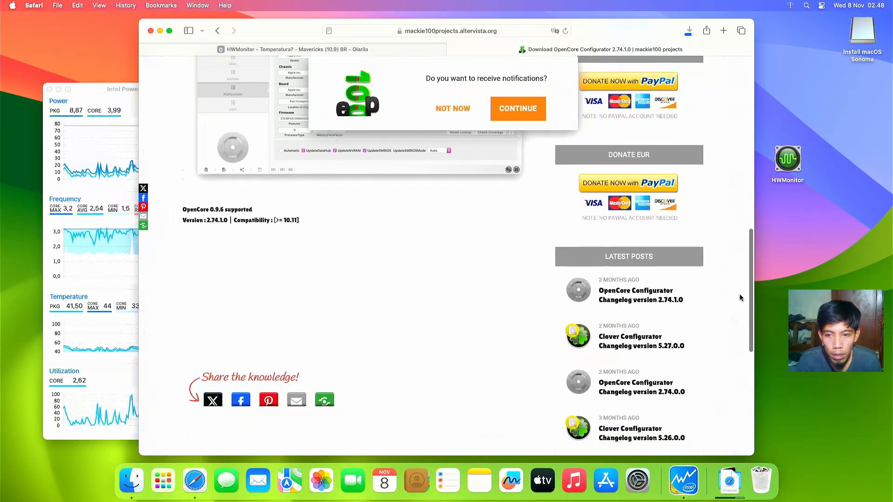
scroll(744, 283, up, 10)
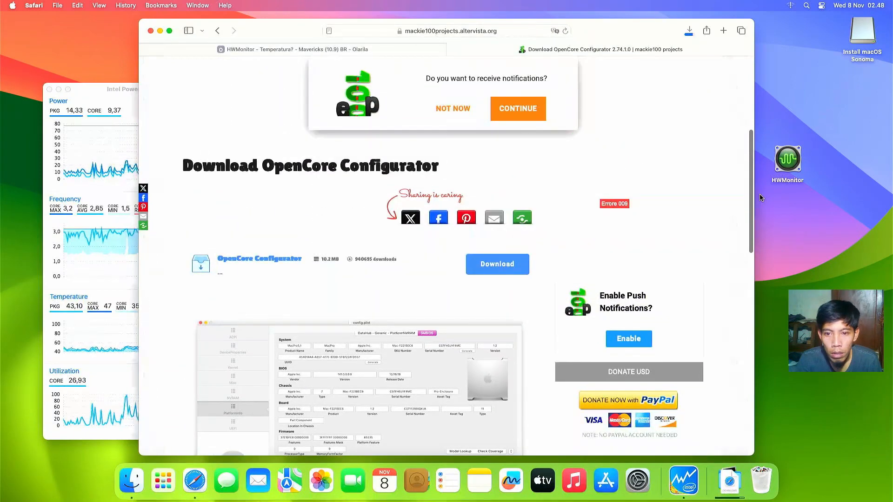
scroll(701, 369, down, 5)
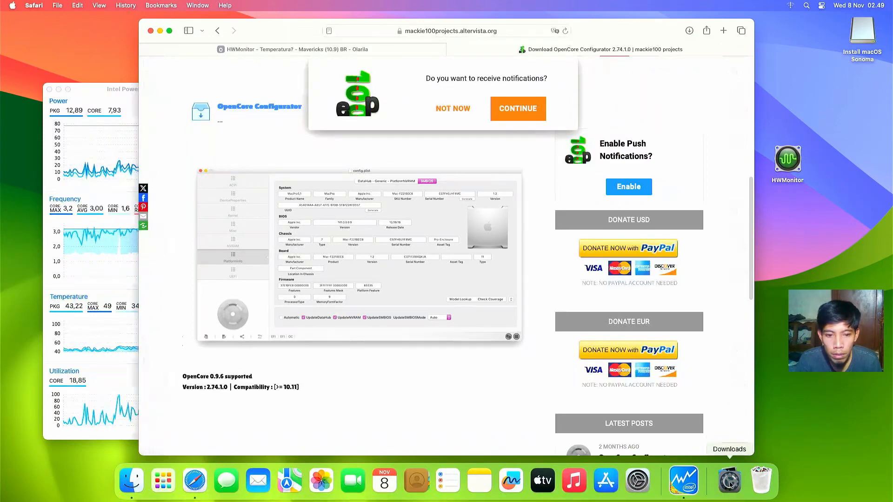
Step: Try opening the downloaded OpenCore Configurator from Downloads and dismiss the unidentified-developer warning
click(730, 486)
click(733, 453)
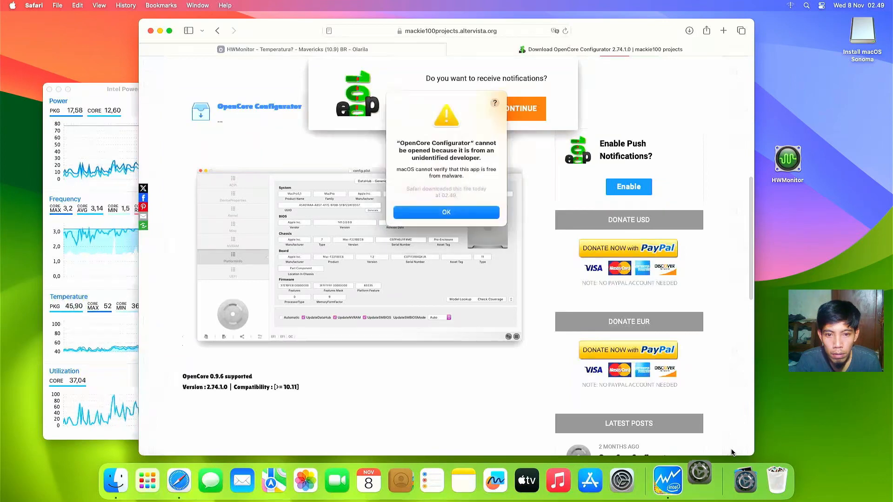
click(478, 213)
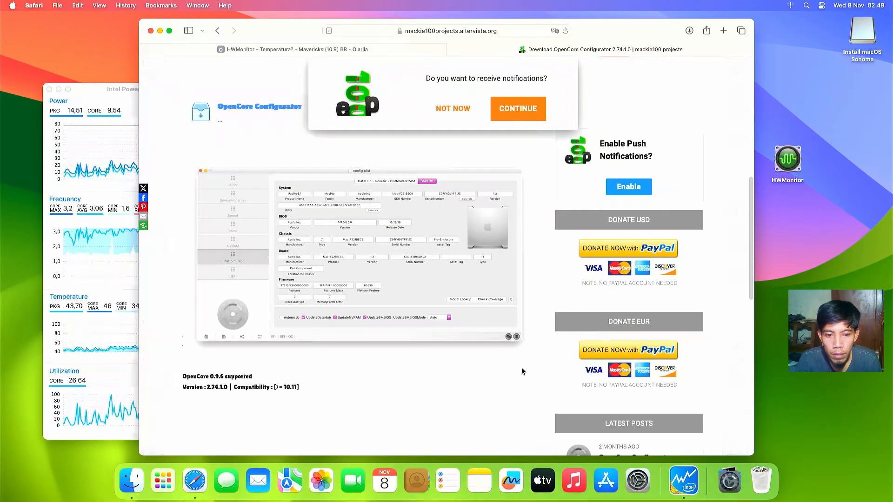
Step: Approve OpenCore Configurator with Open Anyway in Privacy & Security using the administrator password
click(637, 480)
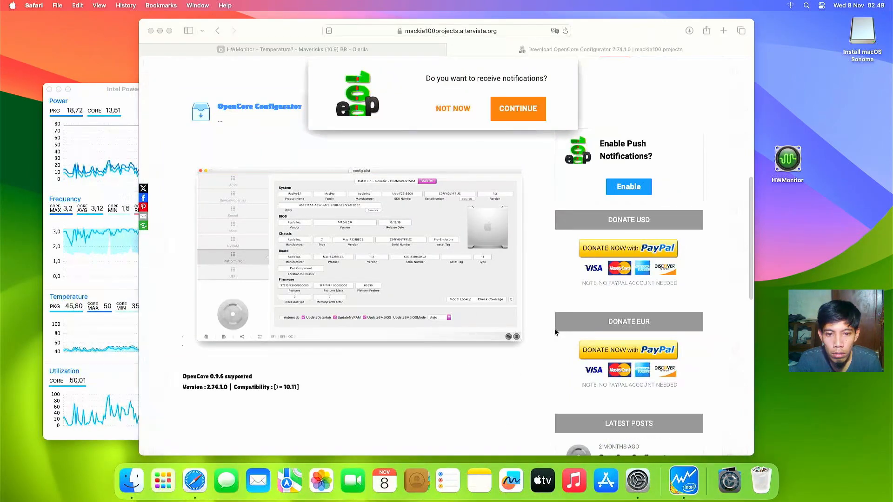
click(159, 31)
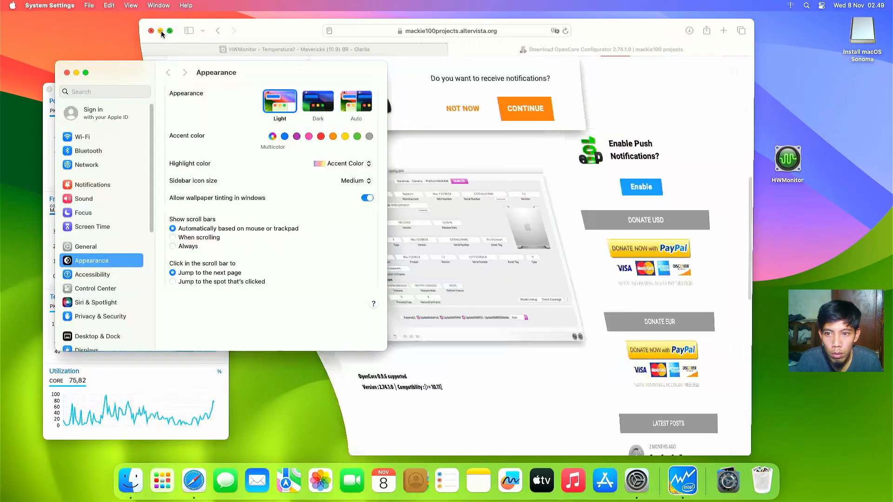
click(117, 318)
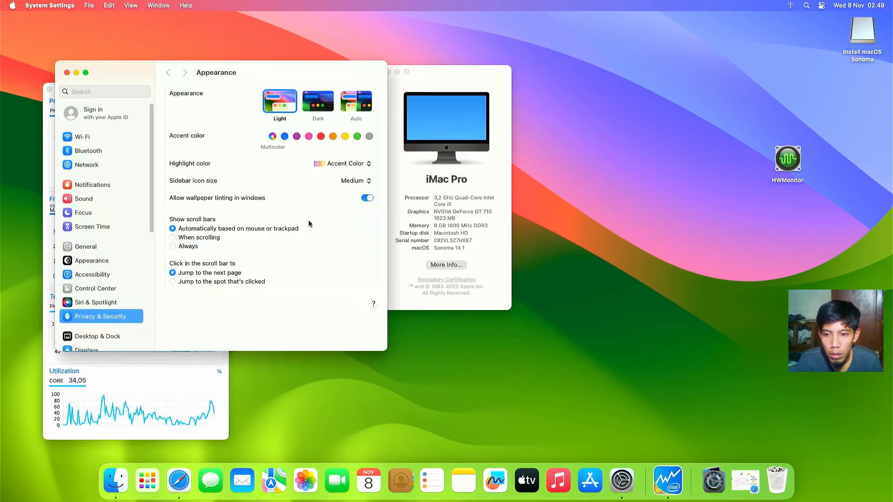
scroll(372, 249, down, 10)
scroll(371, 249, down, 5)
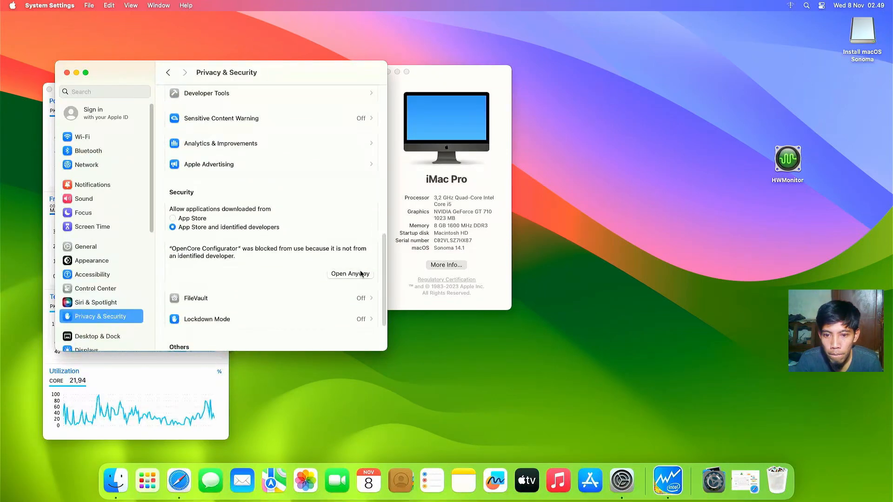
click(360, 272)
text(•••••)
click(247, 255)
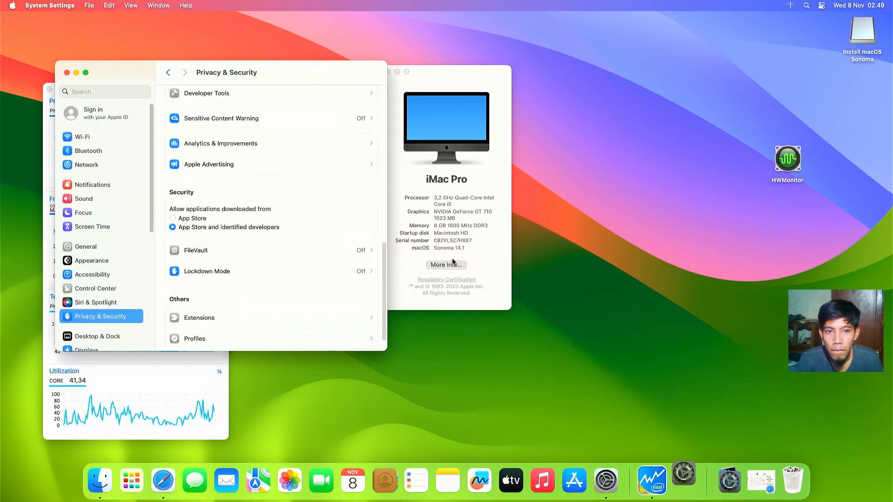
click(437, 232)
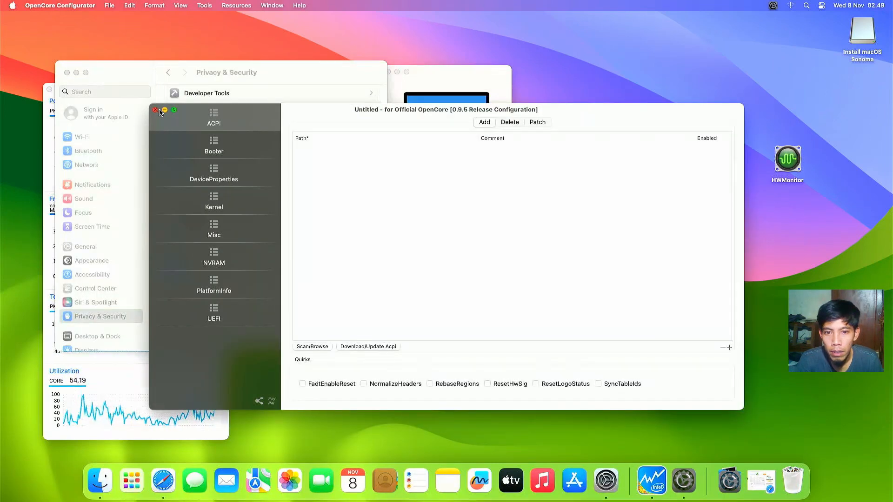
Step: Close the untitled config and mount the SanDisk drive's EFI partition (disk2s1) via EFI Agent
key(super+w)
click(637, 100)
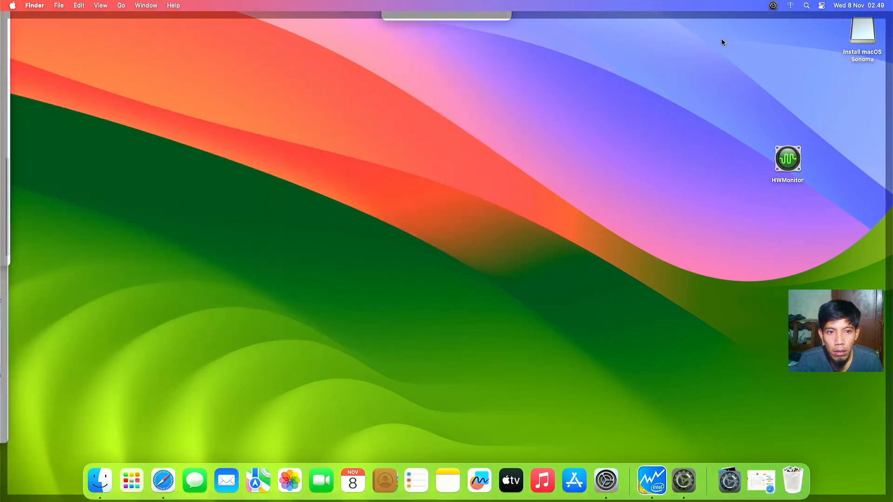
click(772, 5)
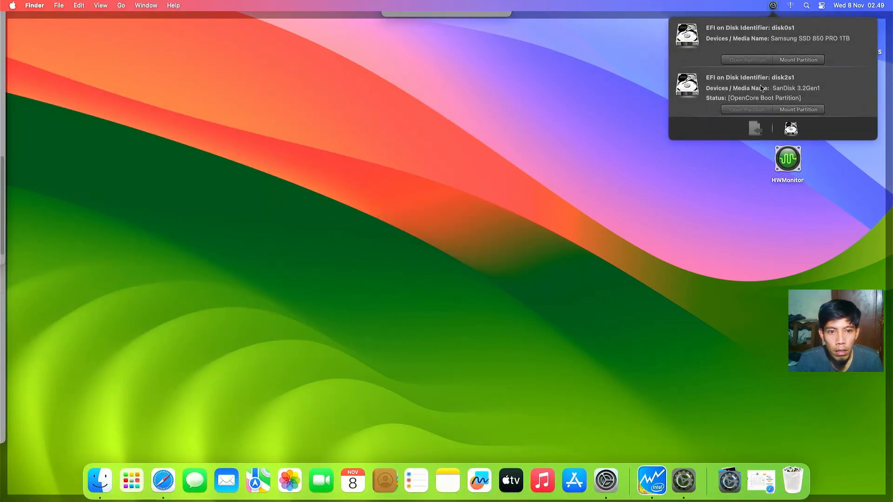
click(793, 110)
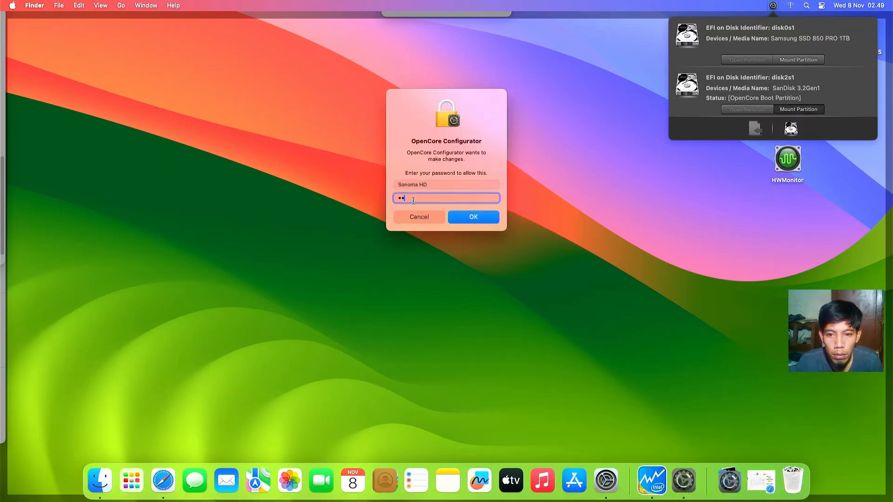
click(468, 220)
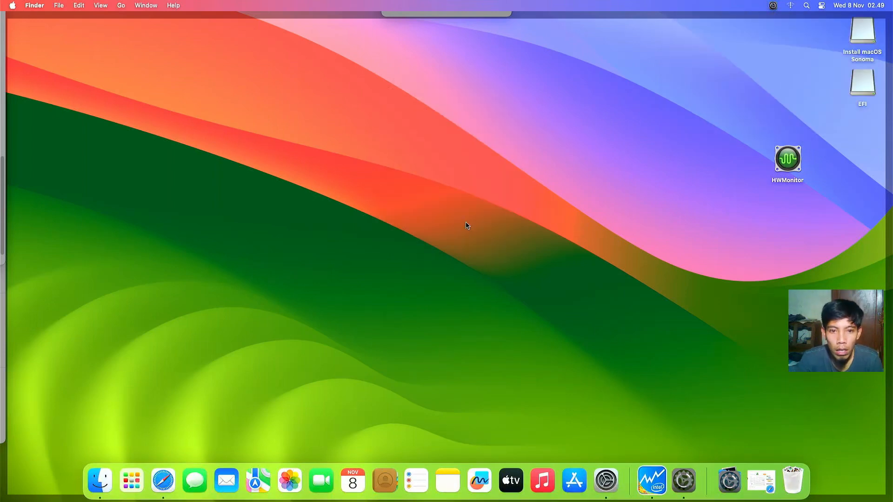
Step: Close the OpenCore Configurator window and open the mounted EFI partition in Finder
click(663, 111)
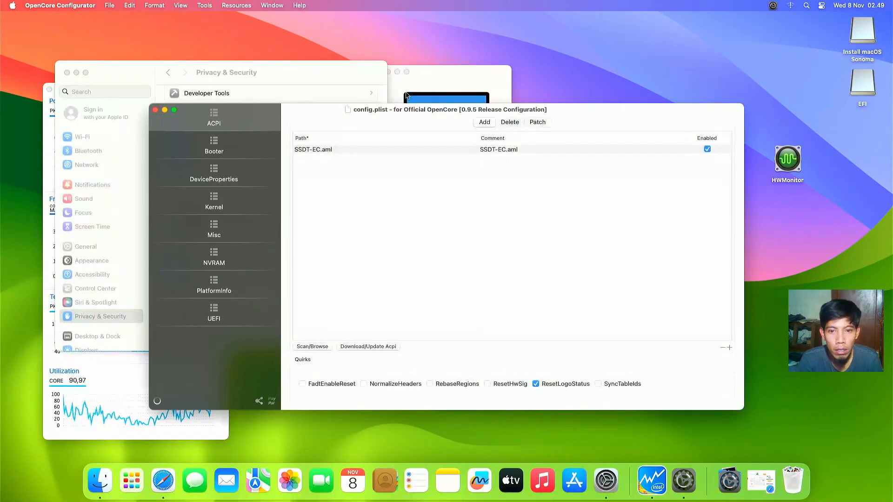
click(155, 110)
click(725, 76)
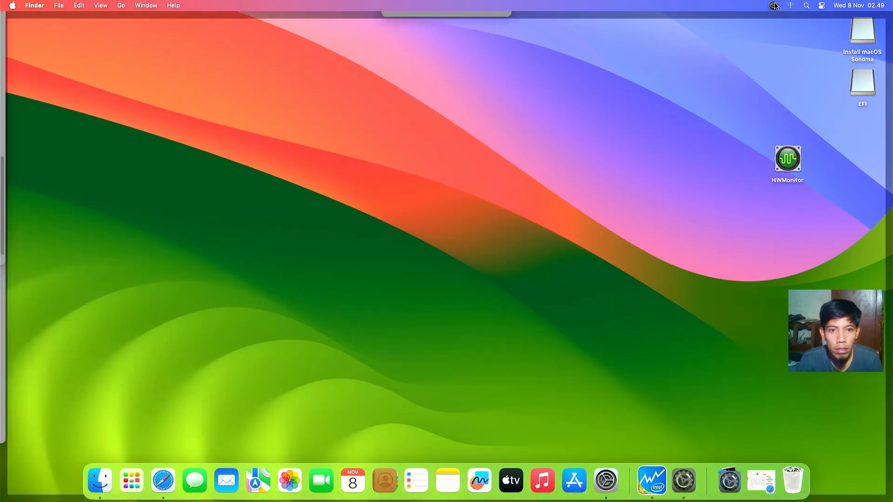
click(774, 6)
click(736, 114)
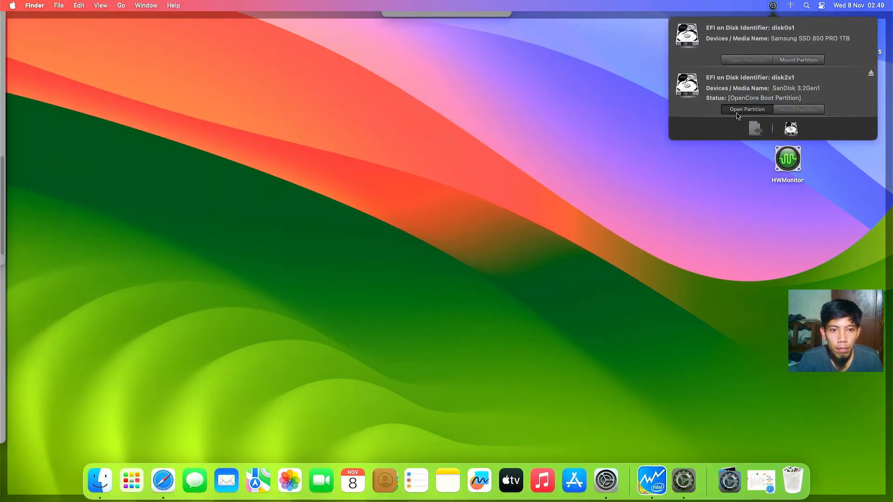
Step: Open EFI/OC/config.plist in OpenCore Configurator via Open With
double_click(370, 121)
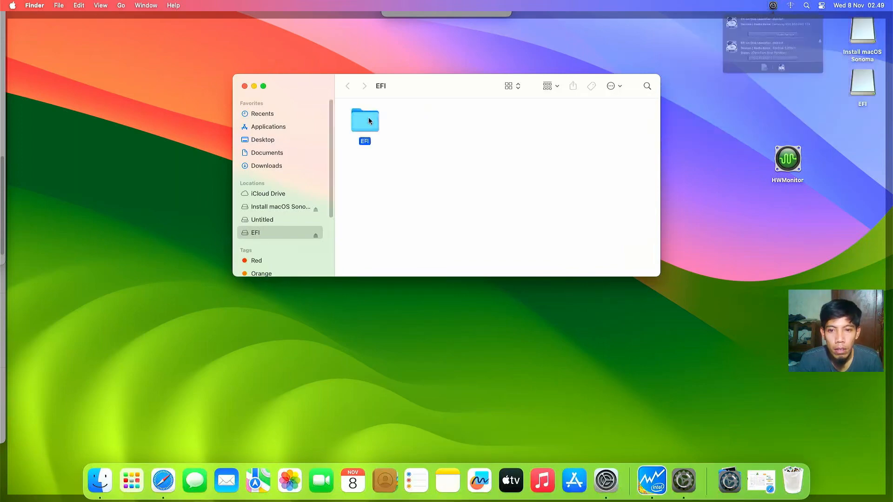
double_click(416, 122)
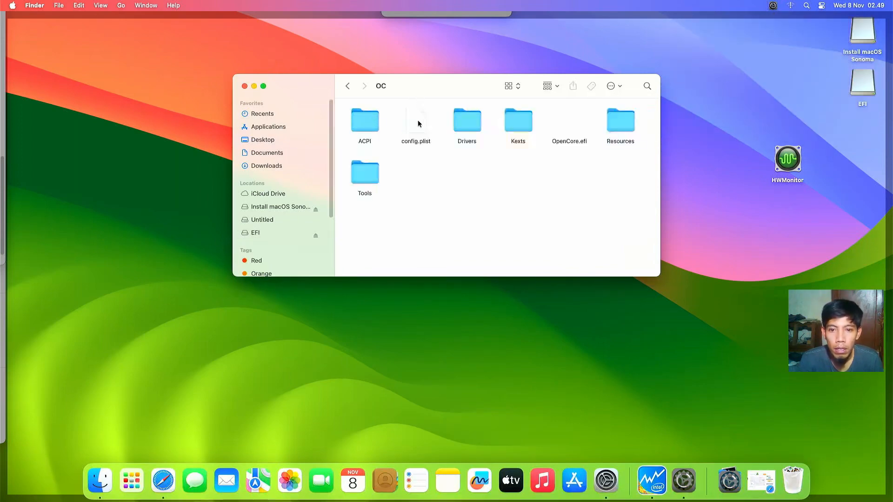
click(418, 127)
right_click(421, 125)
mouse_move(429, 140)
click(532, 140)
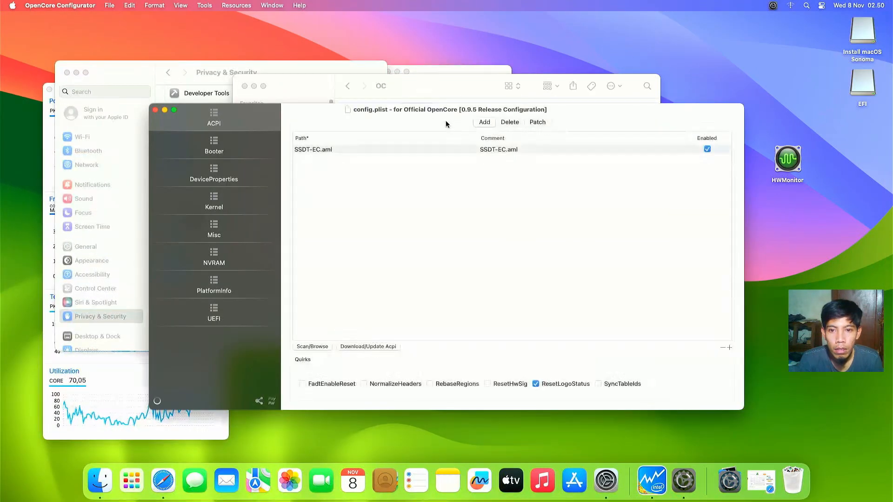
drag(443, 111, 443, 39)
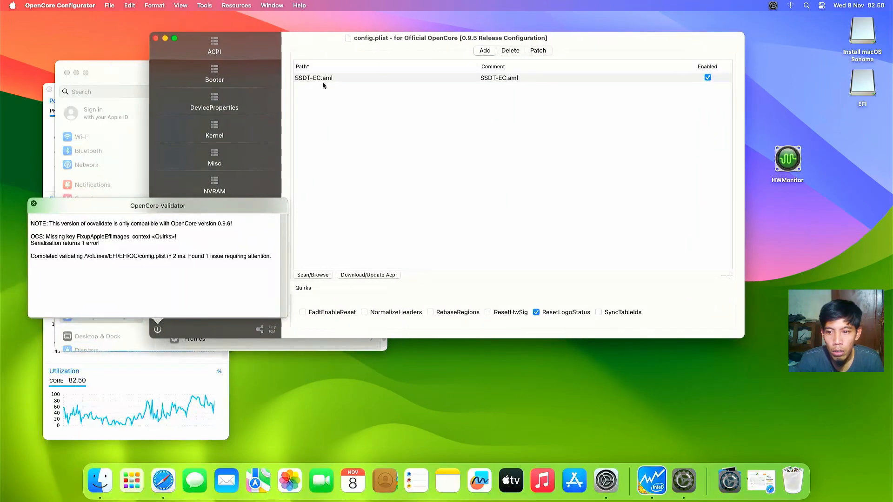
Step: Replace the iMacPro1,1 product name with MacPro6,1 from the Model Lookup list
click(35, 203)
click(195, 215)
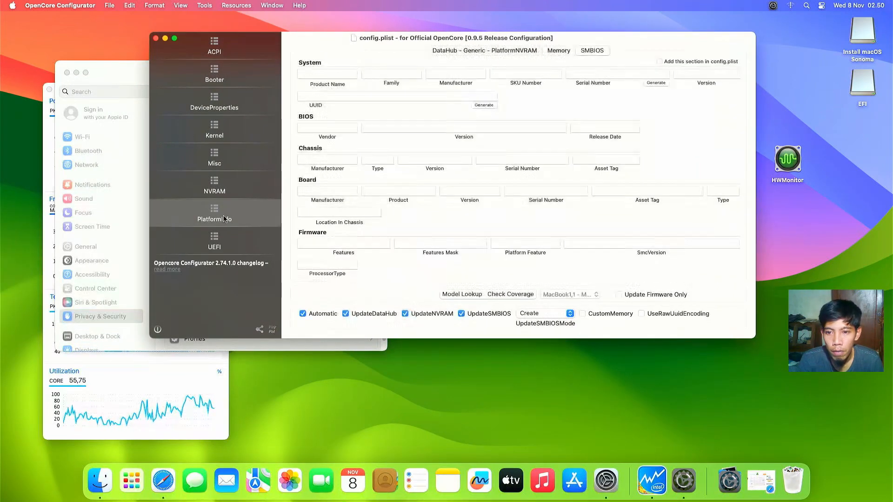
click(456, 50)
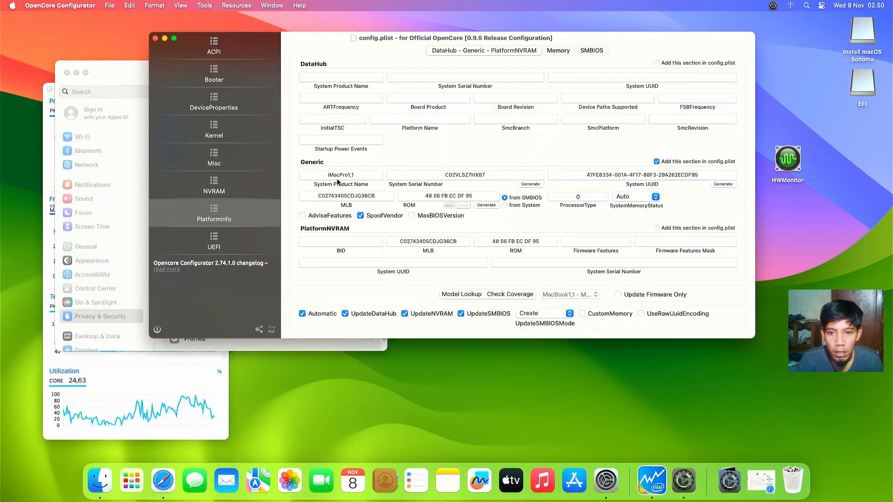
drag(324, 174, 361, 176)
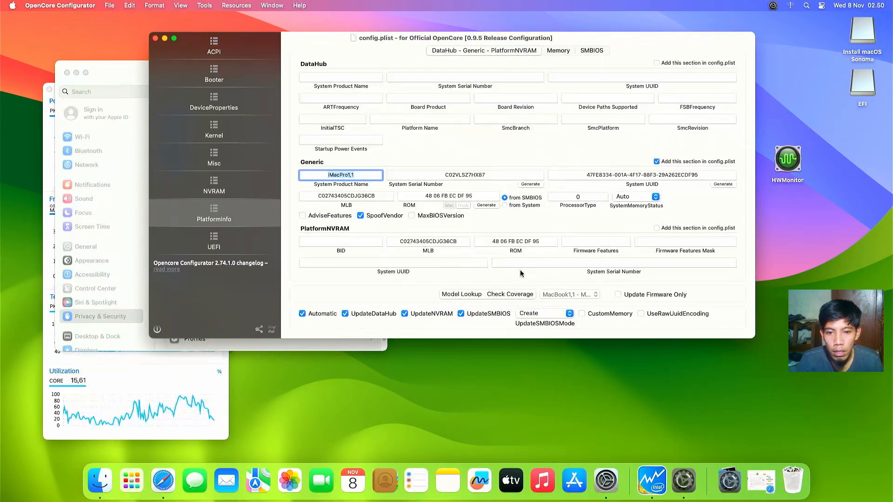
click(582, 295)
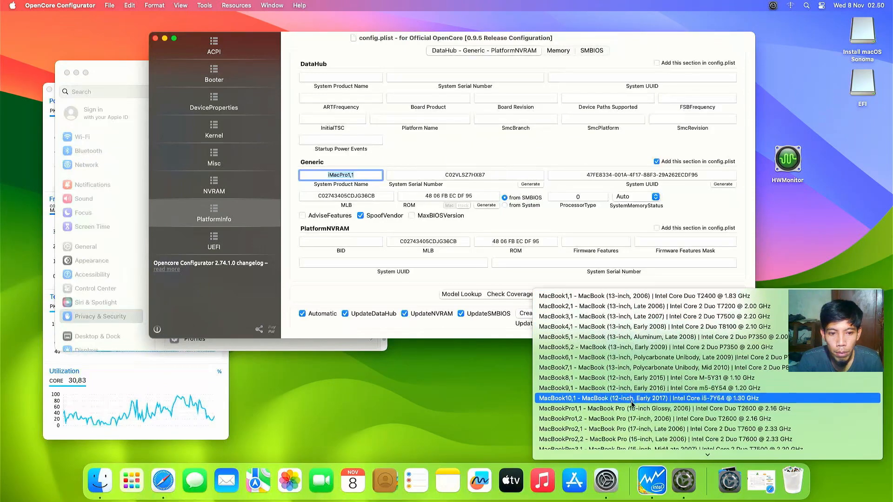
scroll(626, 411, down, 15)
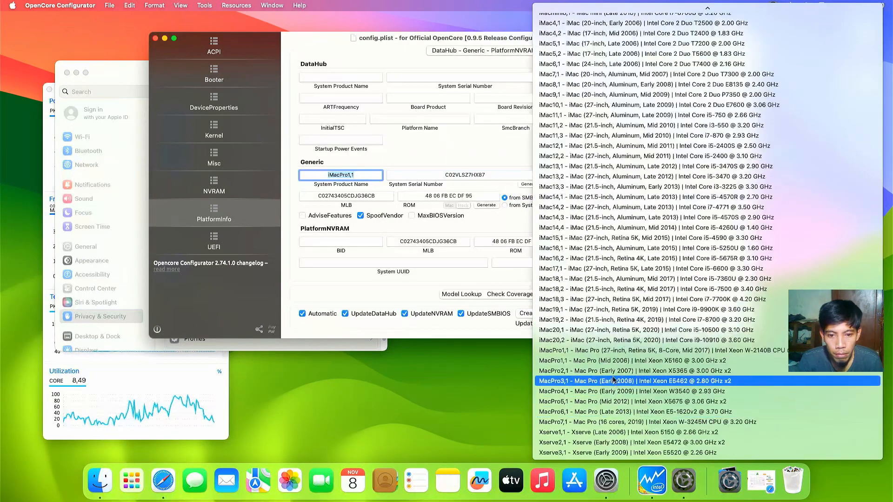
click(602, 412)
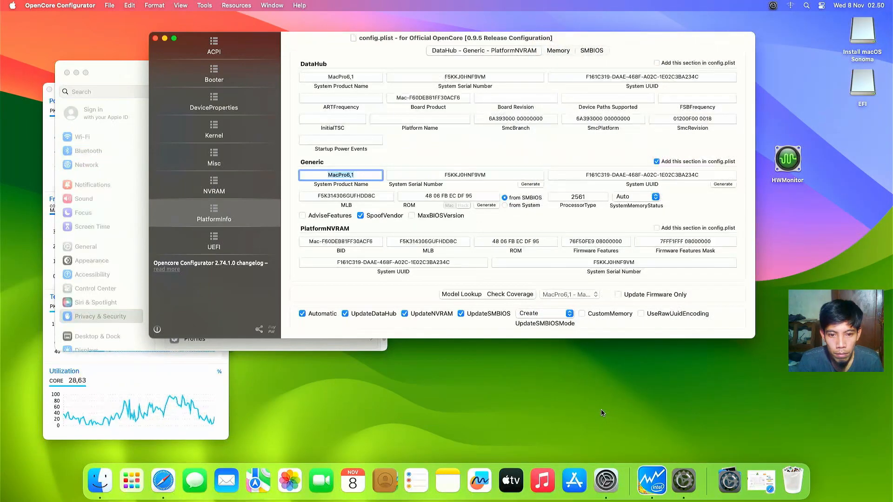
Step: Generate a new ROM value and change ProcessorType from 2561 to 0
click(481, 204)
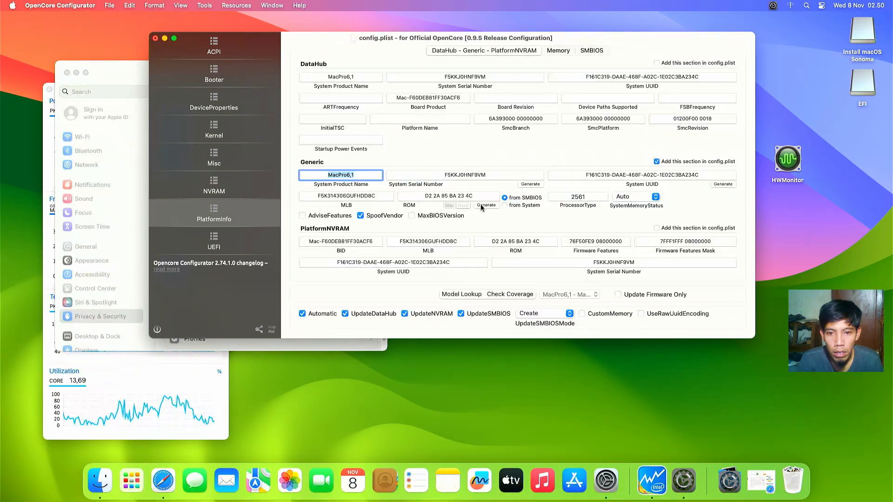
double_click(569, 198)
key(BackSpace)
text(0)
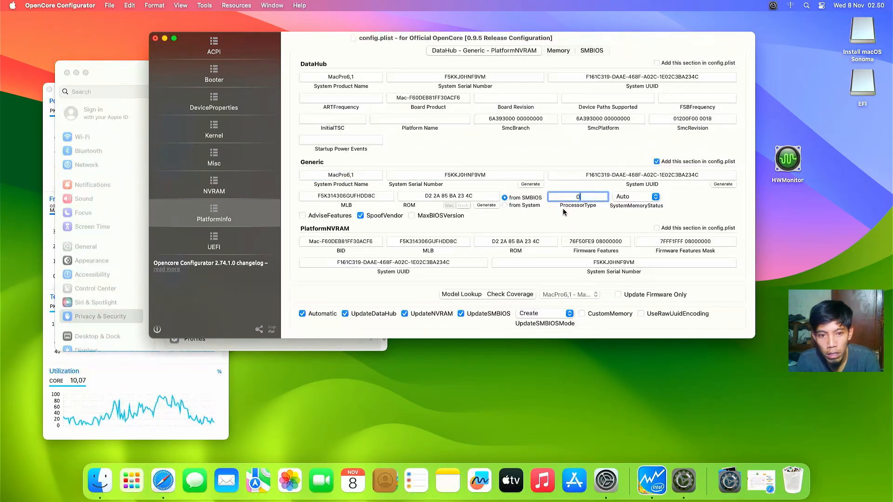
click(239, 186)
Step: Show the 7C436110 NVRAM entry and select its boot-args text from -no_compat_check onward
click(370, 86)
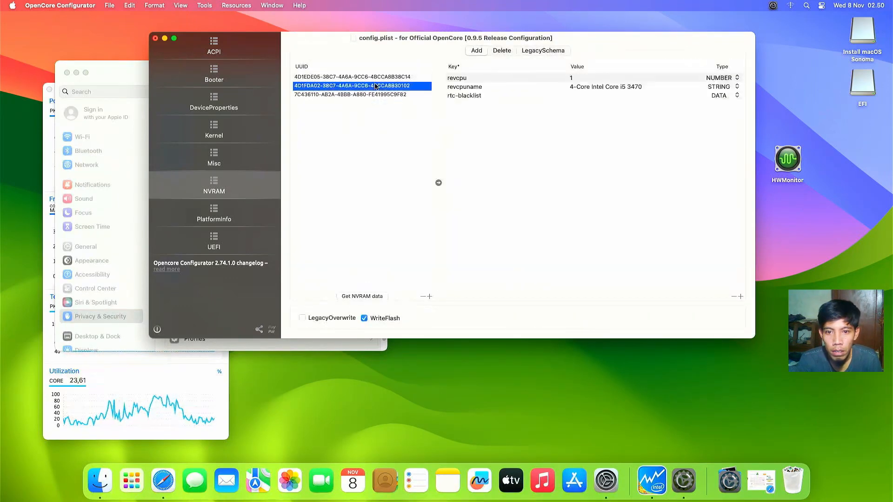
click(375, 95)
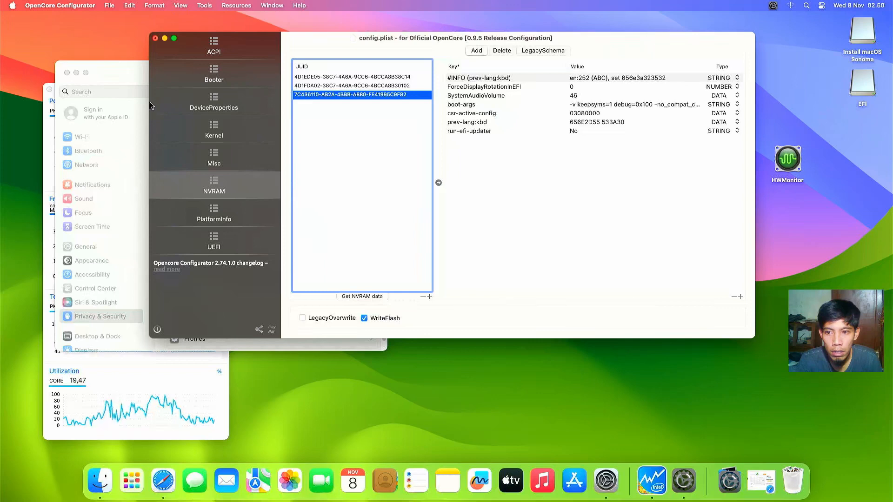
drag(150, 106, 60, 108)
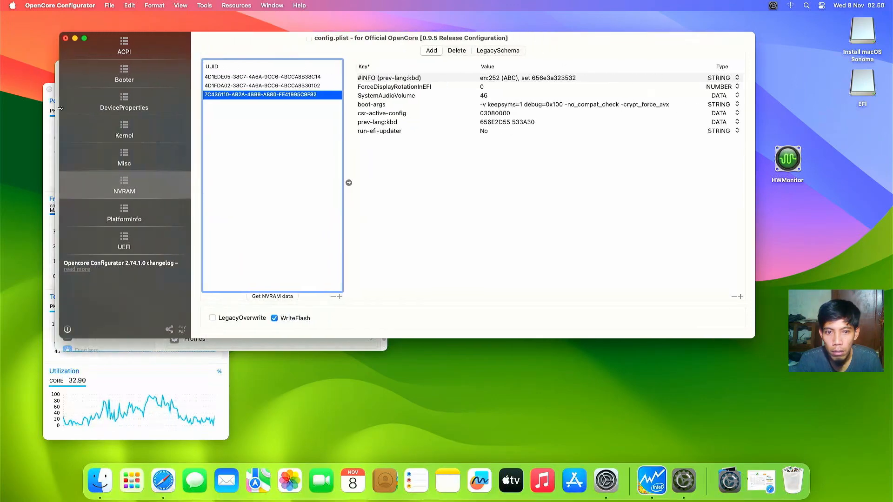
double_click(568, 106)
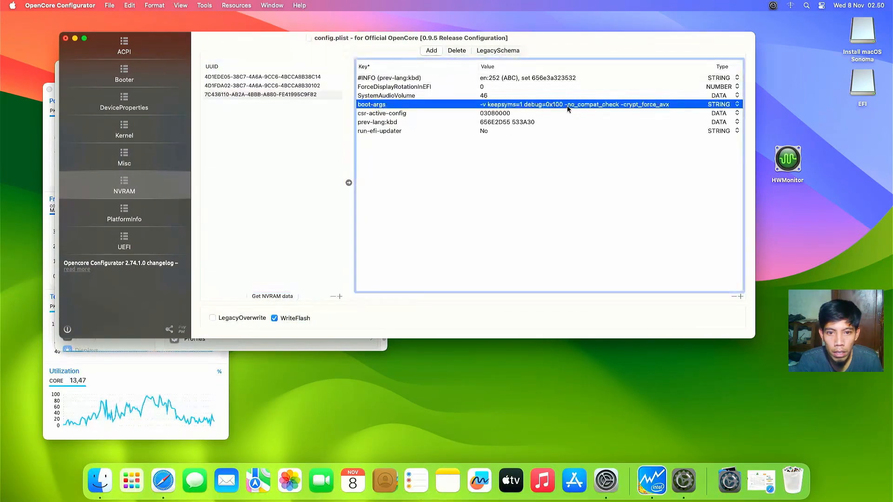
click(566, 104)
drag(566, 105, 620, 103)
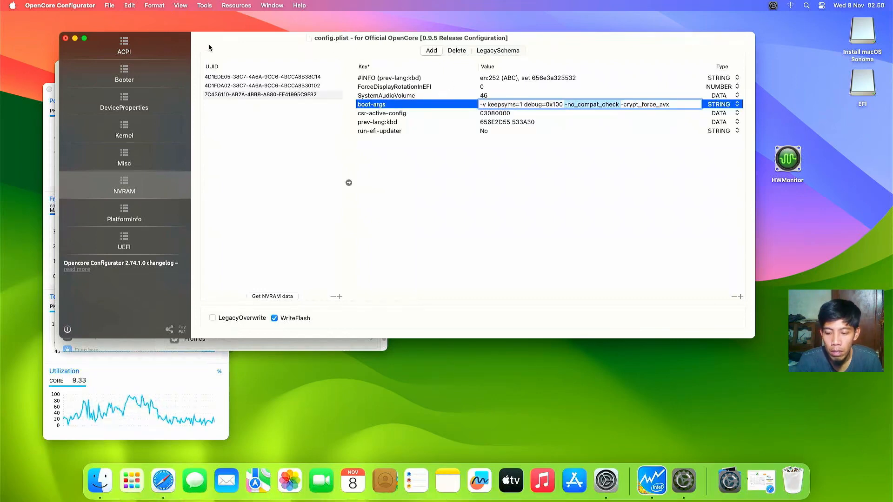
Step: Save config.plist with Cmd+S, dismiss the validation report and close the configurator
key(super+s)
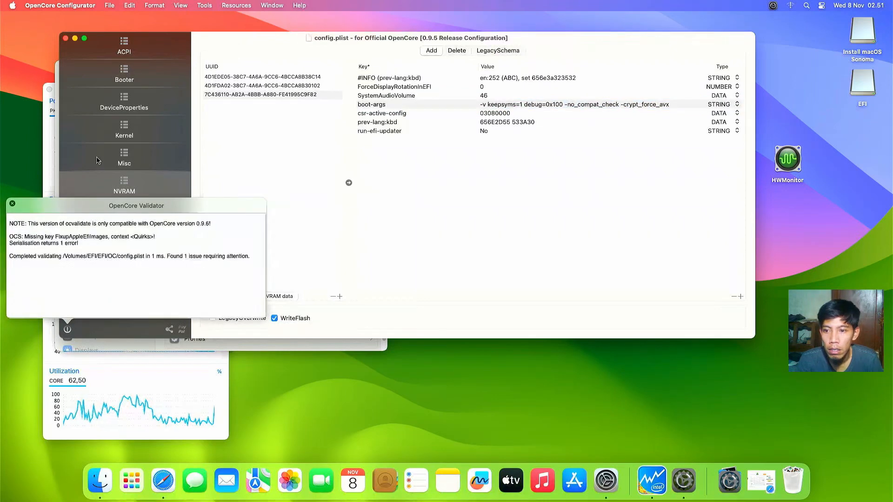
click(13, 204)
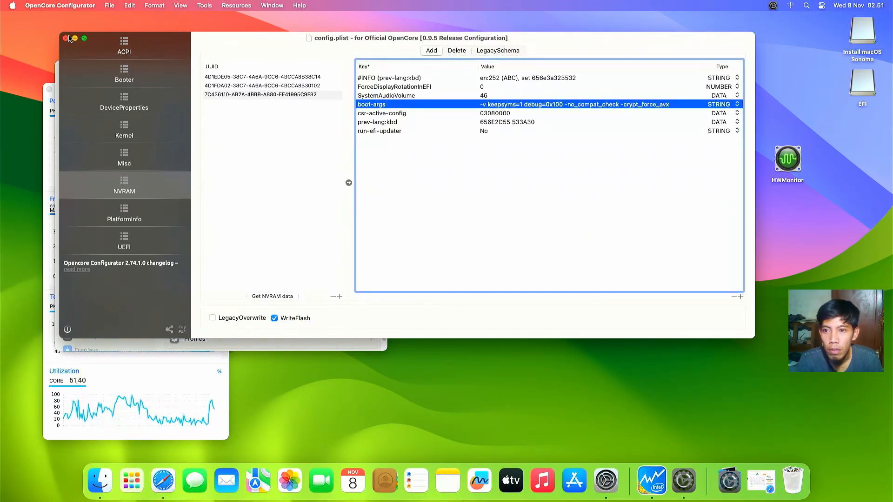
click(70, 50)
click(65, 39)
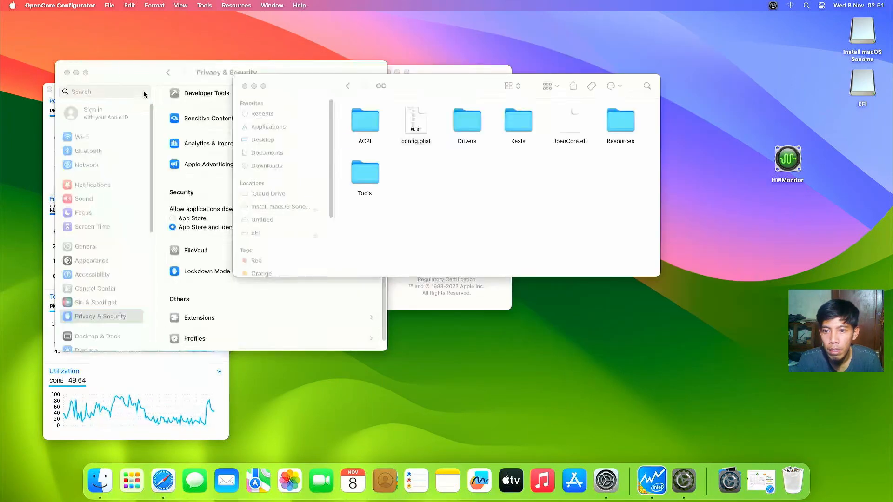
Step: Show the Mac's details with the macOS version 14.1 (23B74) revealed
click(413, 304)
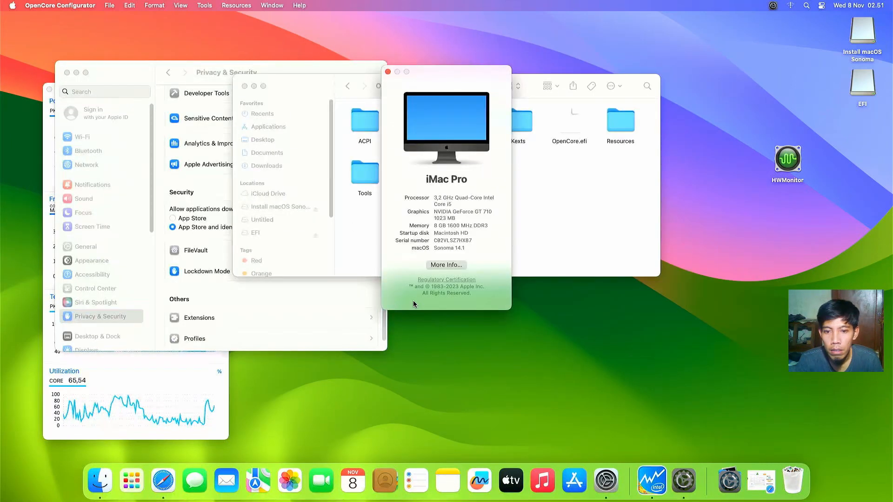
click(435, 248)
mouse_move(435, 248)
mouse_down()
mouse_move(468, 251)
mouse_move(441, 253)
mouse_up()
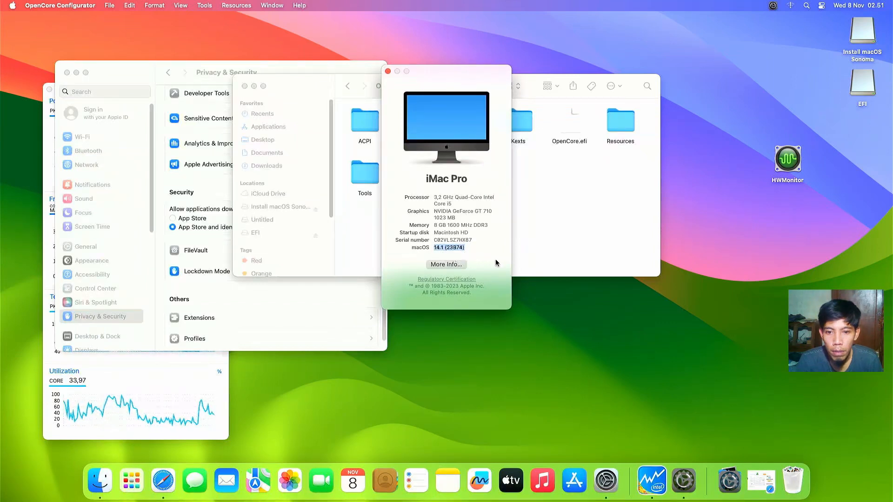
Step: Close About This Mac, the OC folder, Privacy & Security settings and Intel Power Gadget
click(447, 248)
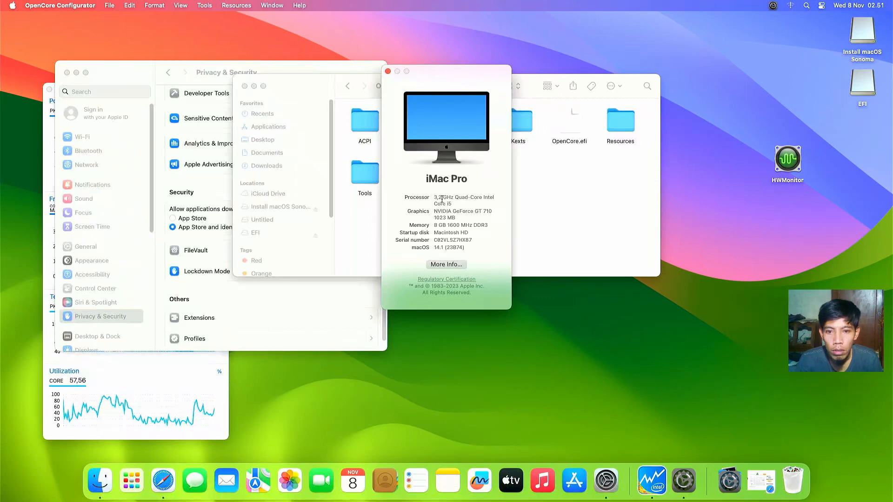
drag(426, 179, 467, 180)
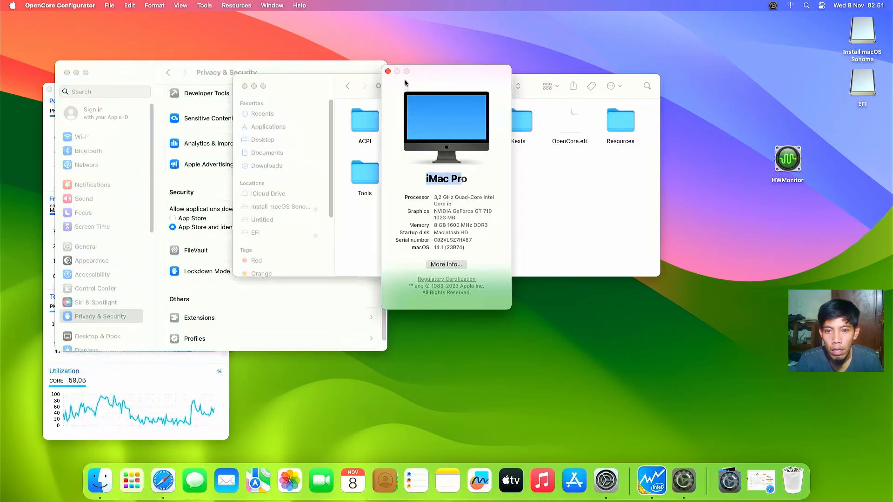
click(388, 72)
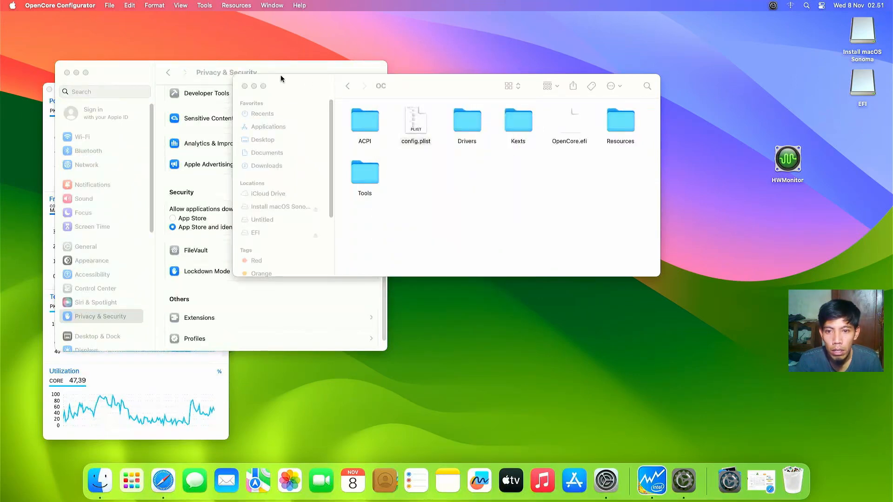
click(244, 86)
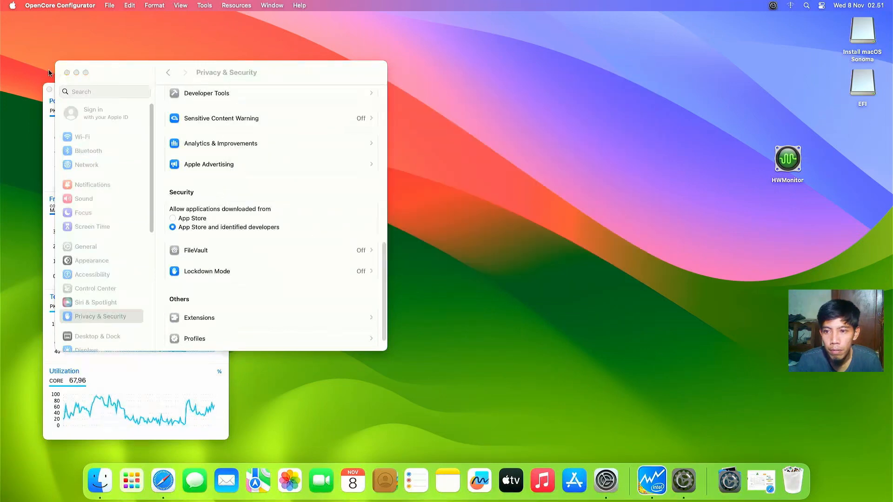
click(67, 73)
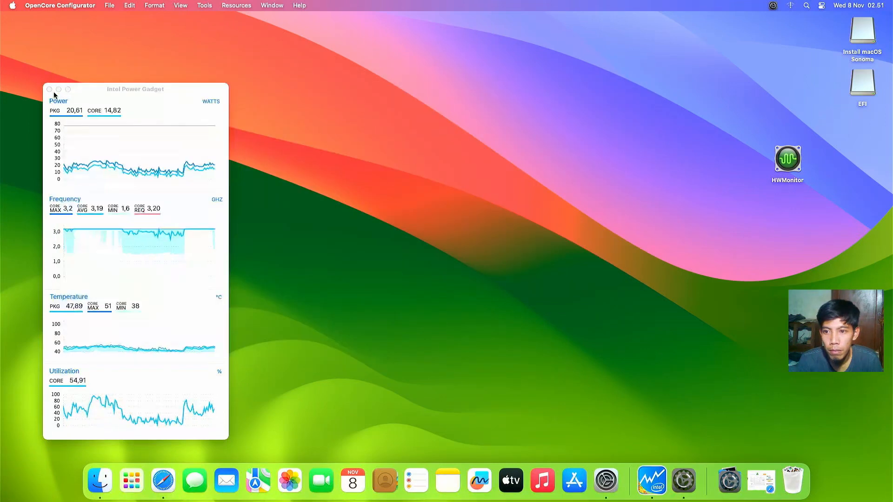
click(50, 90)
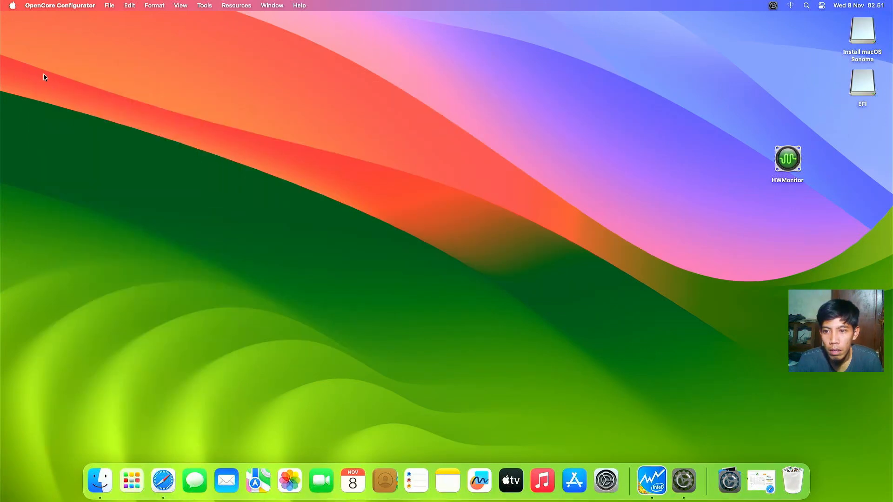
Step: Restart the Mac from the Apple menu and confirm the restart
click(12, 5)
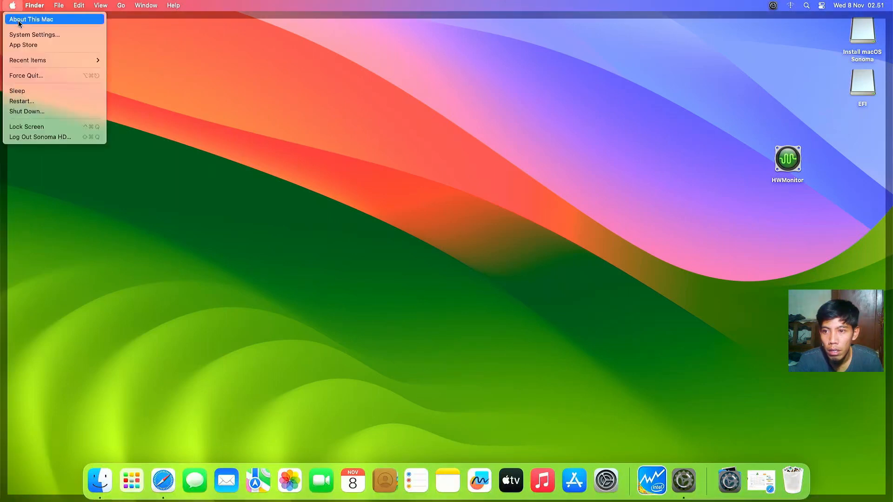
click(33, 102)
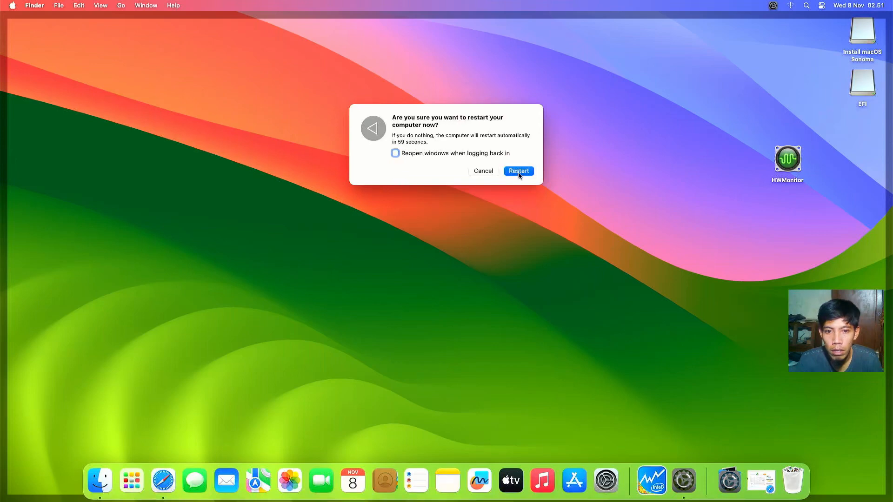
click(518, 172)
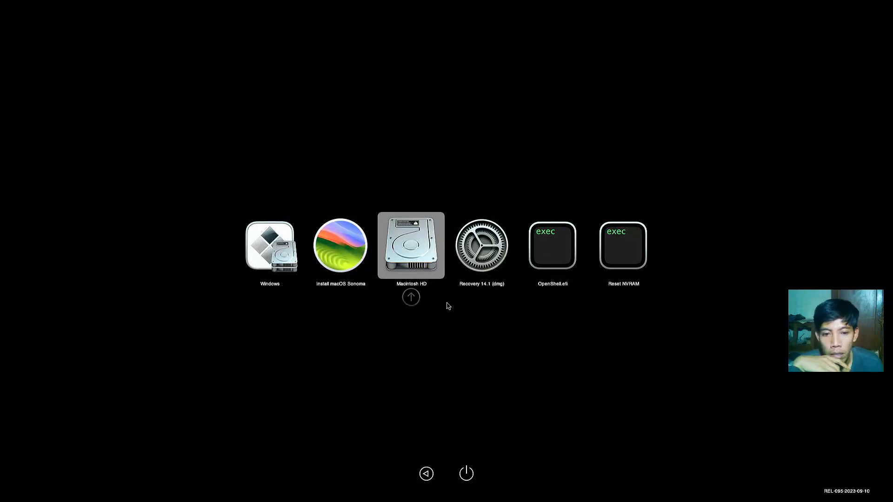
Step: Run Reset NVRAM from the OpenCore picker, then enter the Gigabyte BIOS setup
key(Right)
key(Right)
key(Right)
key(Return)
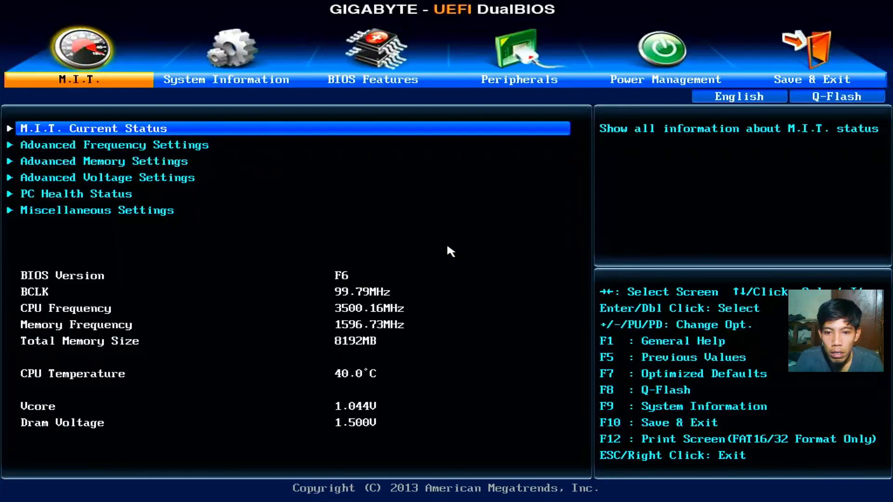
key(Right)
key(Right)
Step: Set Boot Option #1 to UEFI: USB, then Save & Exit Setup and confirm Yes
key(Return)
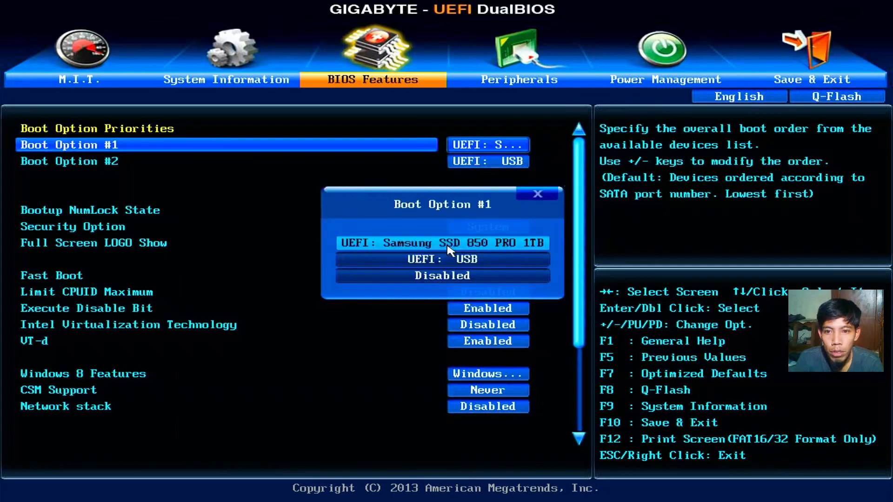
key(Down)
key(Return)
key(Right)
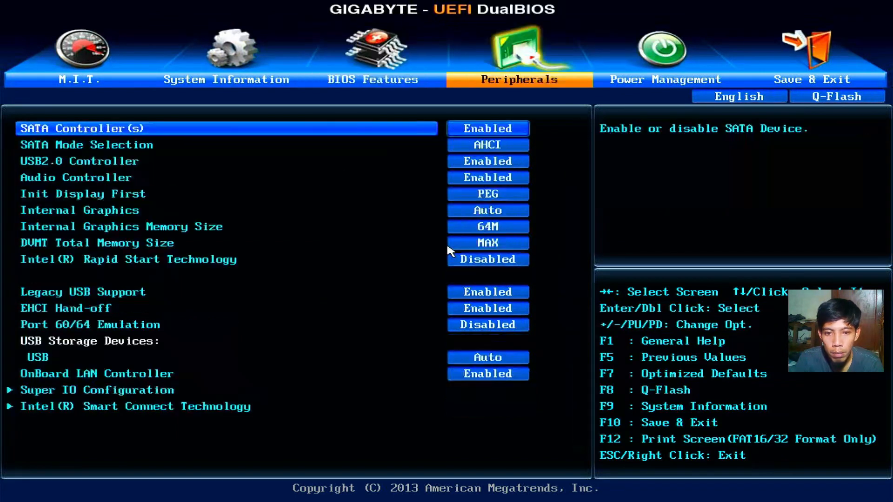
key(Right)
key(Right)
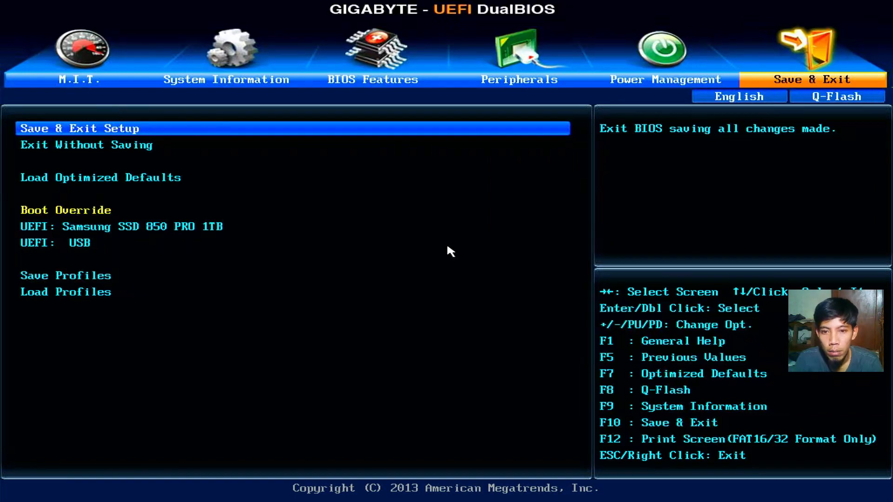
key(Return)
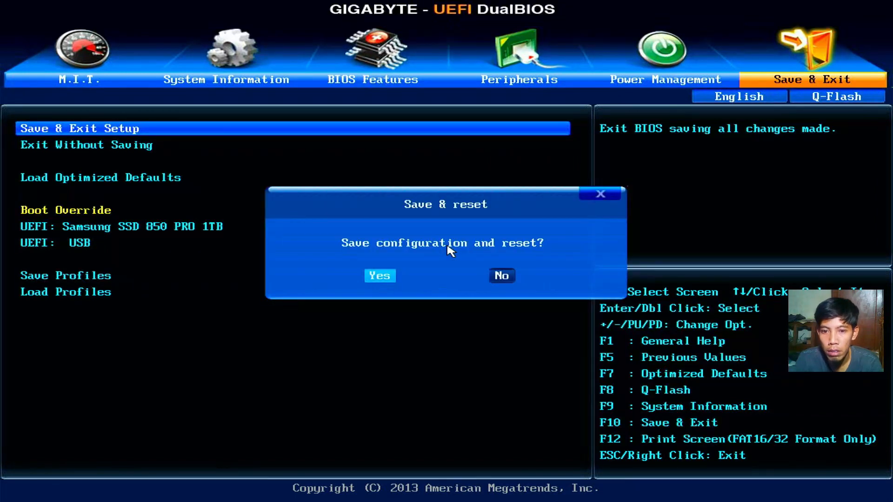
key(Return)
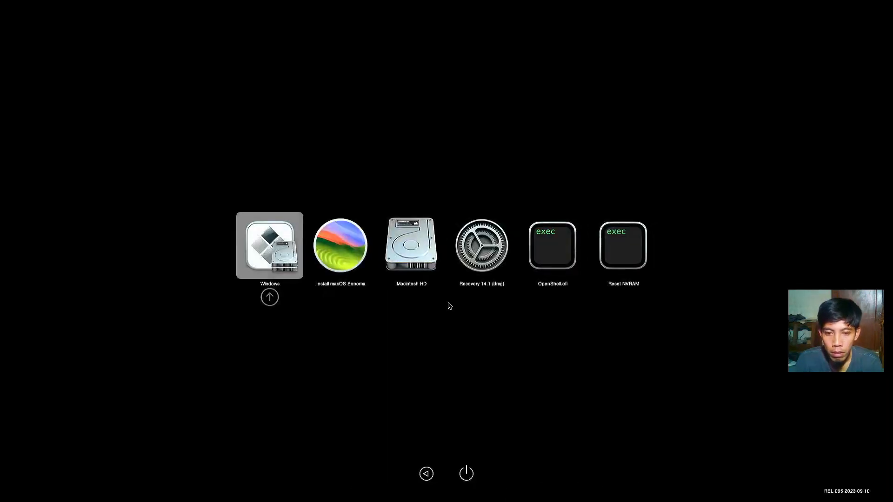
Step: Boot Macintosh HD from the OpenCore picker and log in with the account password
key(Right)
key(Right)
key(Return)
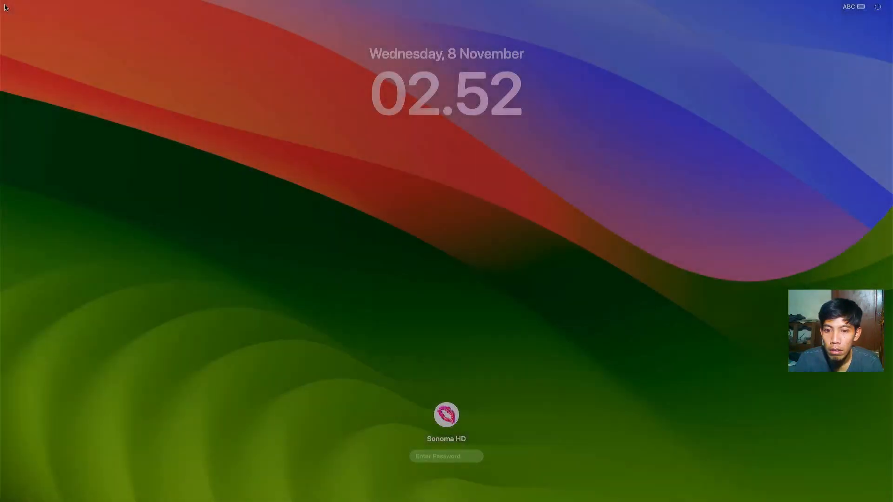
text(••)
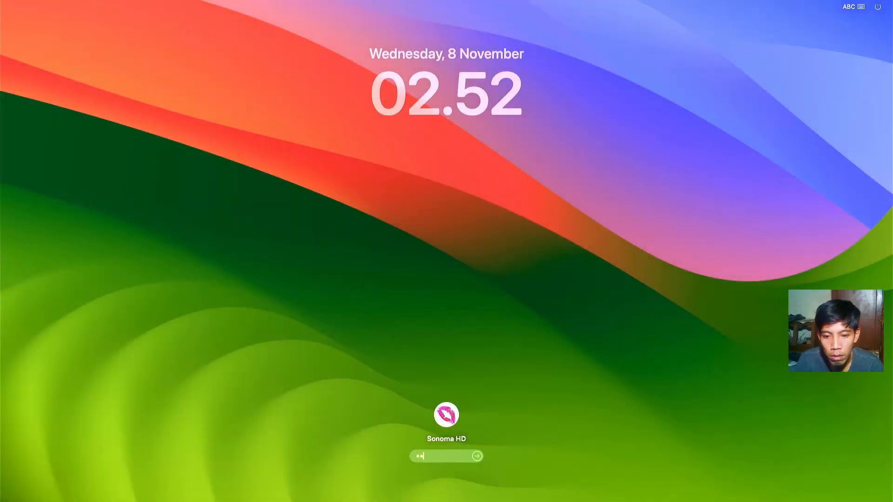
text(••)
key(Return)
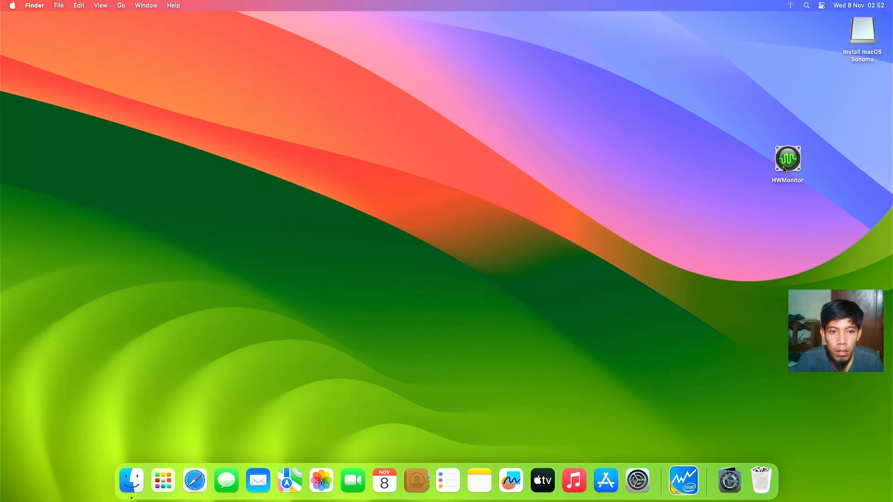
Step: Launch HWMonitorSMC2 from Downloads and view its CPU voltage and core frequencies
click(736, 479)
click(735, 397)
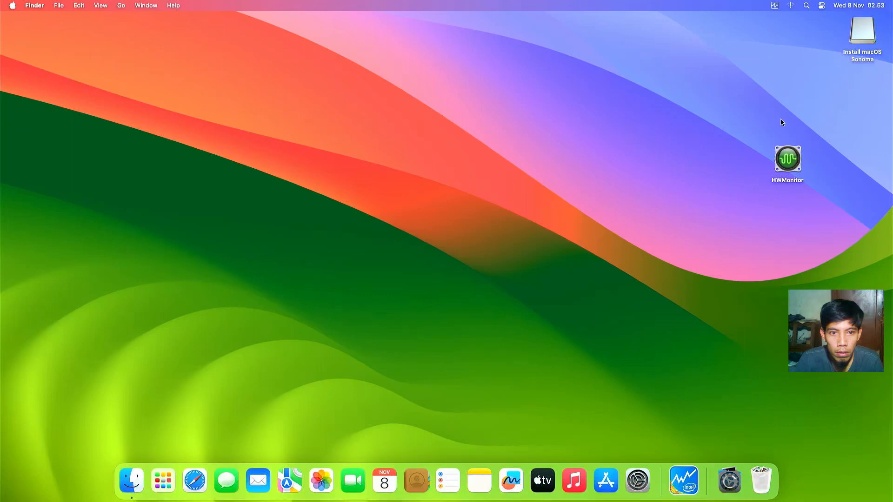
click(773, 7)
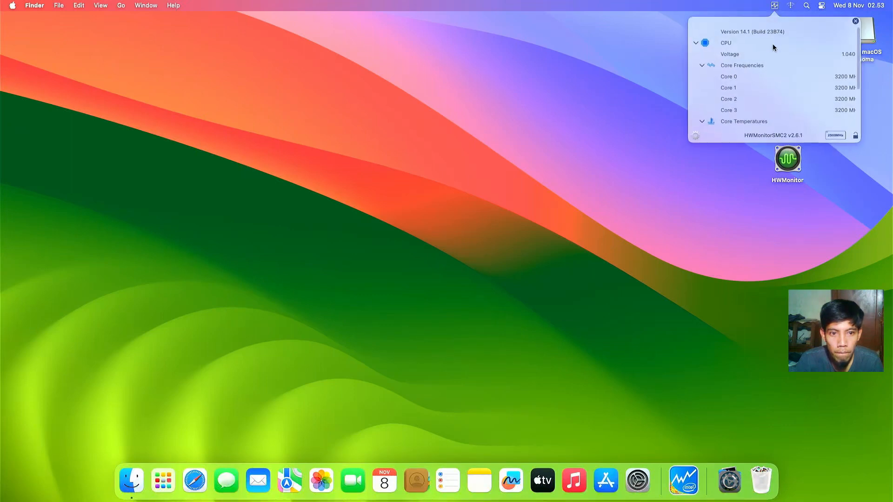
Step: Run Intel Power Gadget to check live CPU power, frequency and temperature, then close it
click(684, 480)
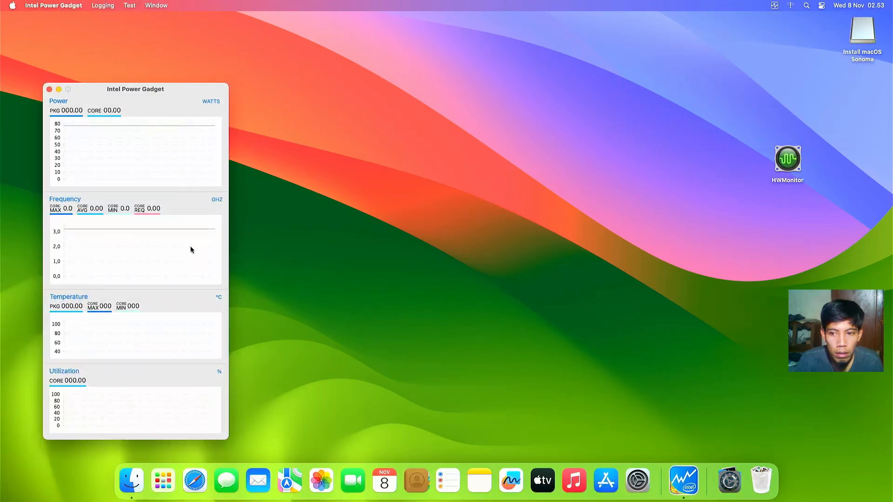
drag(175, 89, 237, 49)
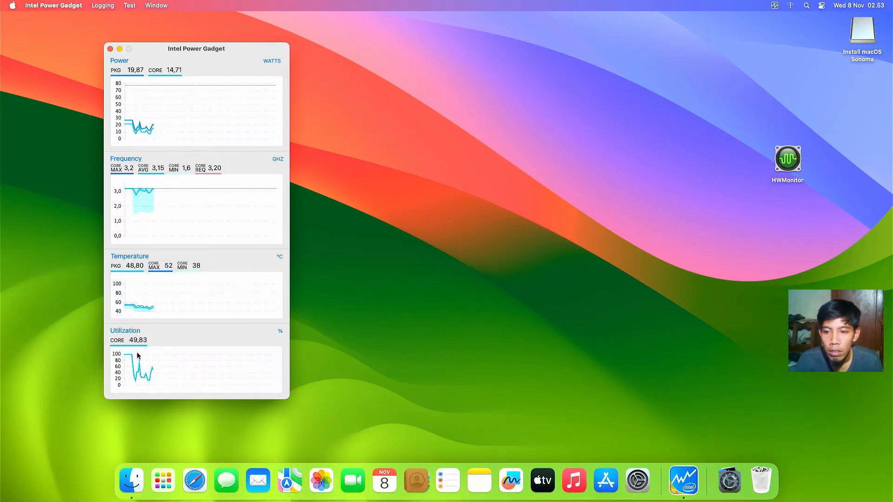
click(111, 50)
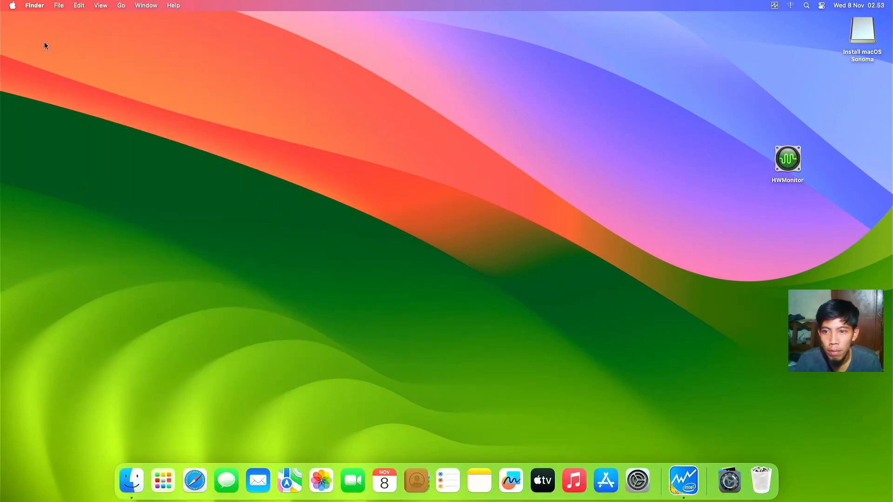
click(12, 7)
Step: In About This Mac, highlight the 3,2 GHz CPU, GeForce GT 710 and 14.1 (23B74), then More Info
click(18, 20)
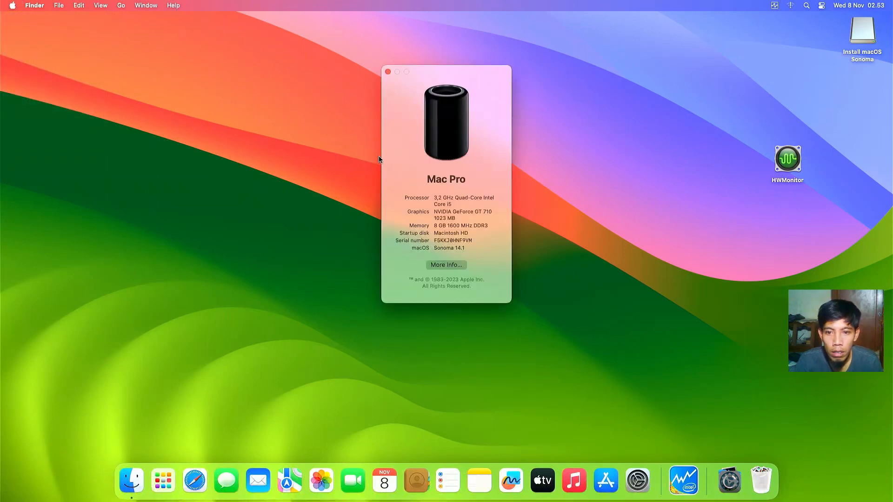
drag(384, 158, 385, 158)
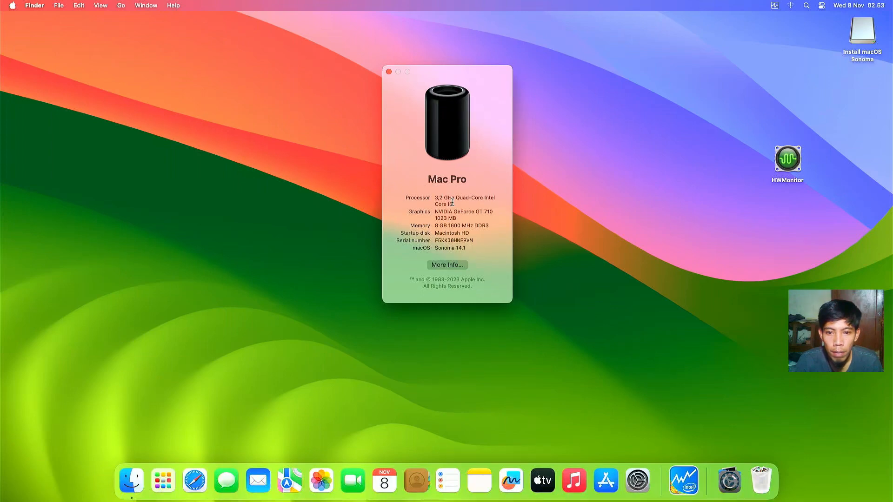
drag(434, 197, 502, 199)
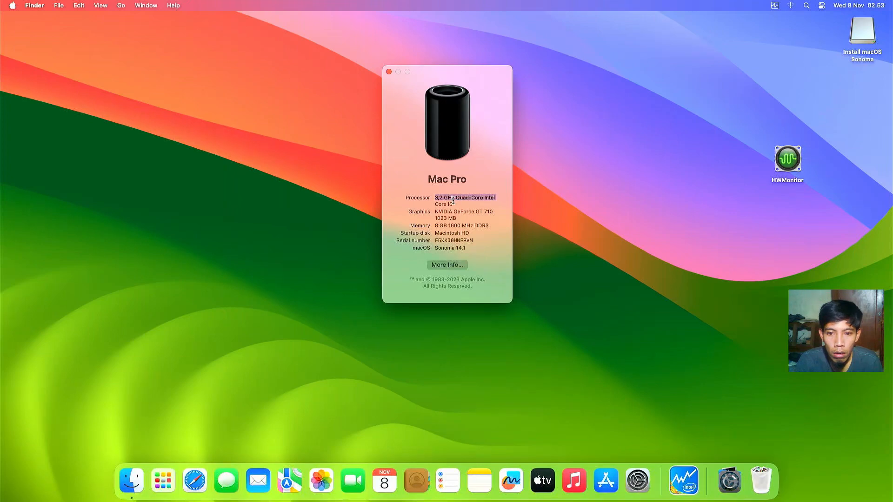
drag(435, 210, 461, 216)
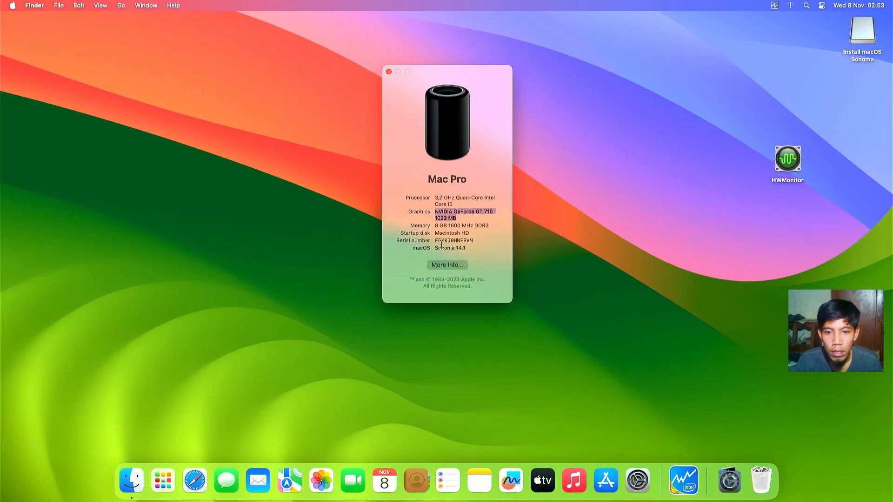
drag(435, 248, 465, 246)
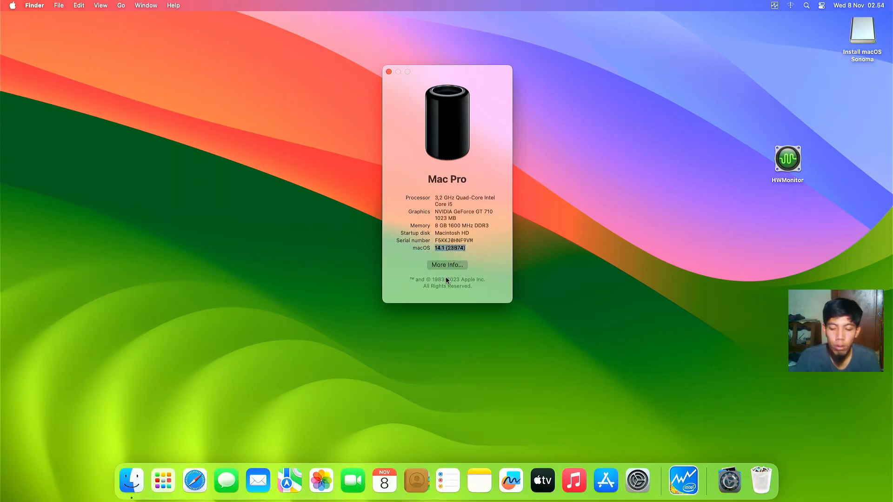
click(456, 265)
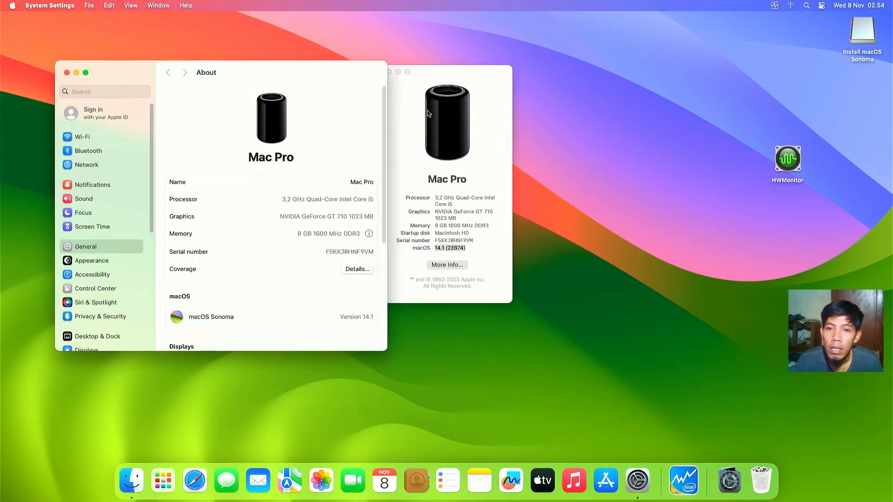
Step: Place the Mac Pro summary beside the About pane, showing the 32-inch HDMI TO USB and 15.6W displays
drag(484, 104, 520, 115)
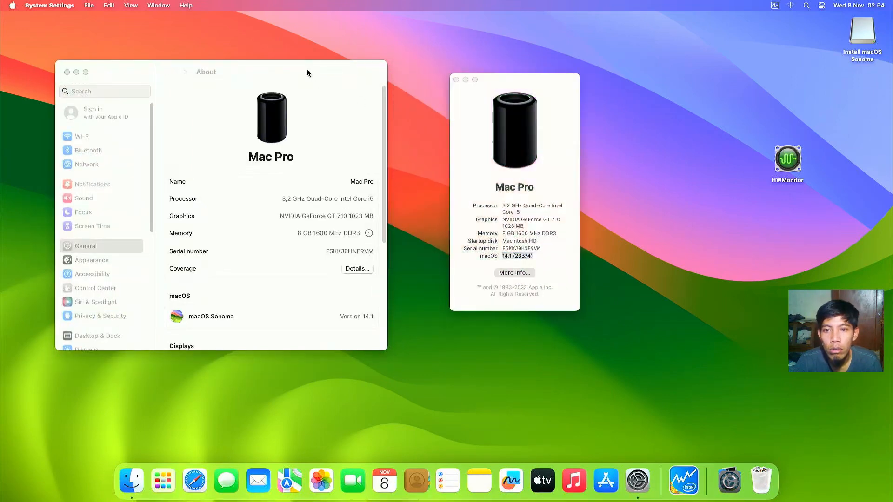
drag(306, 69, 347, 49)
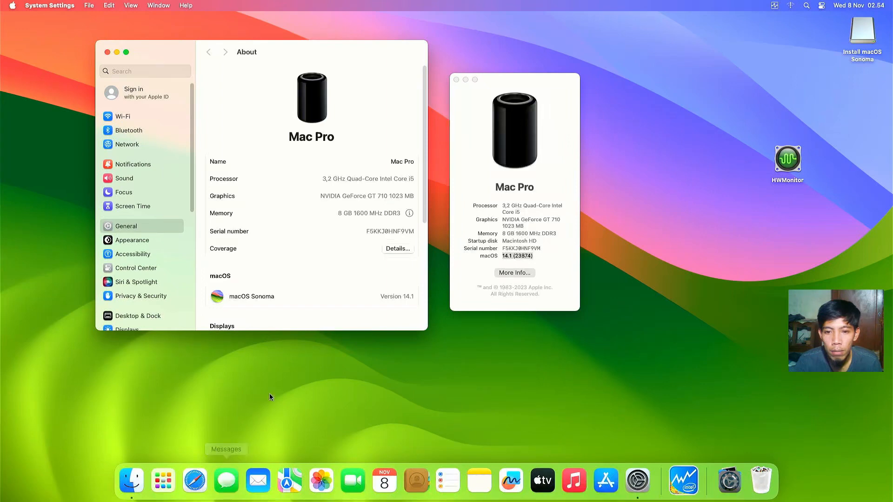
drag(427, 169, 423, 221)
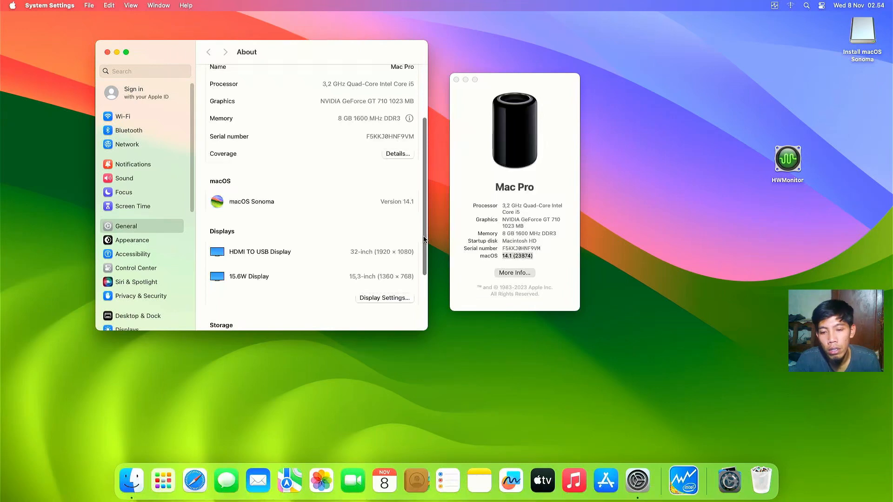
scroll(423, 240, down, 1)
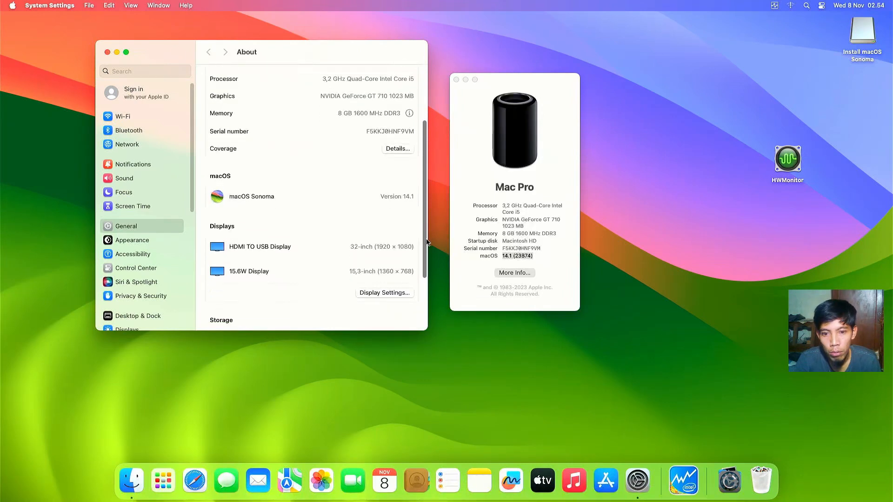
scroll(424, 240, up, 1)
scroll(426, 236, down, 1)
scroll(428, 232, up, 1)
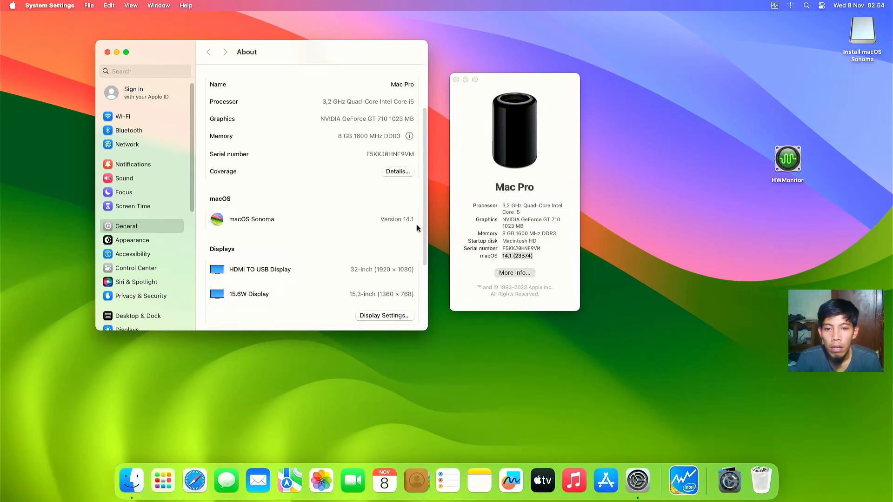
drag(426, 230, 425, 245)
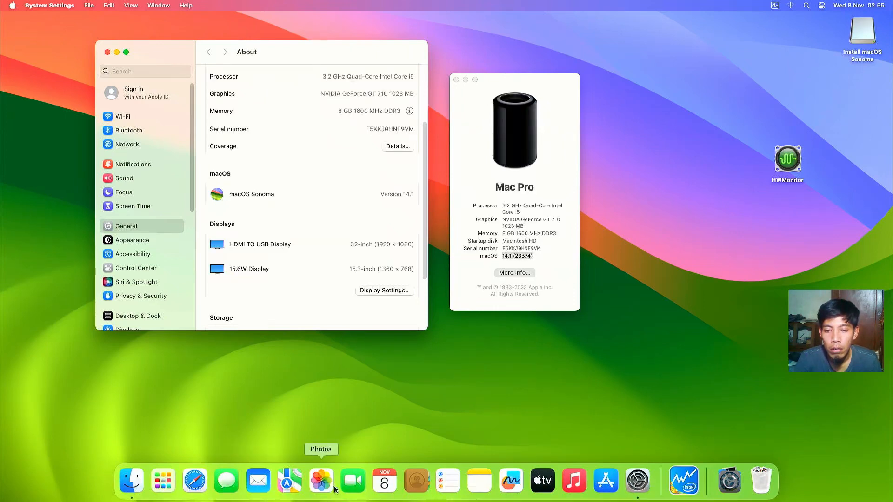
Step: Launch FaceTime and open the Camera page under Privacy & Security
click(344, 484)
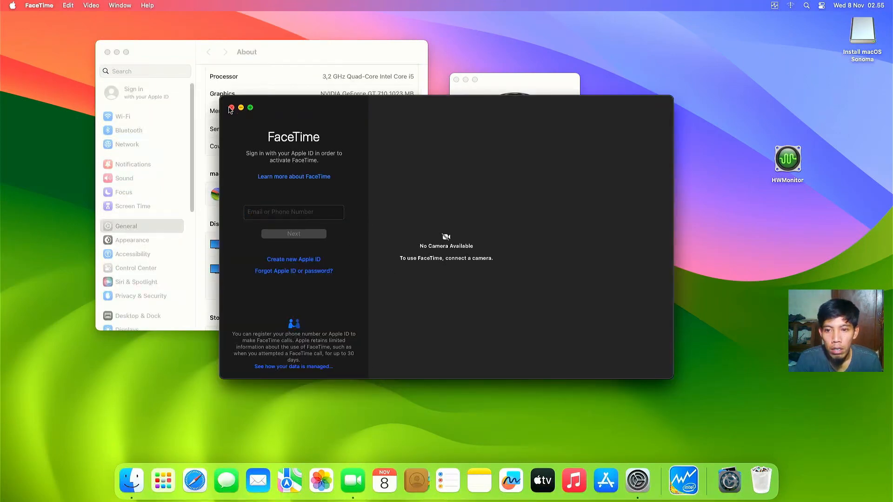
click(266, 59)
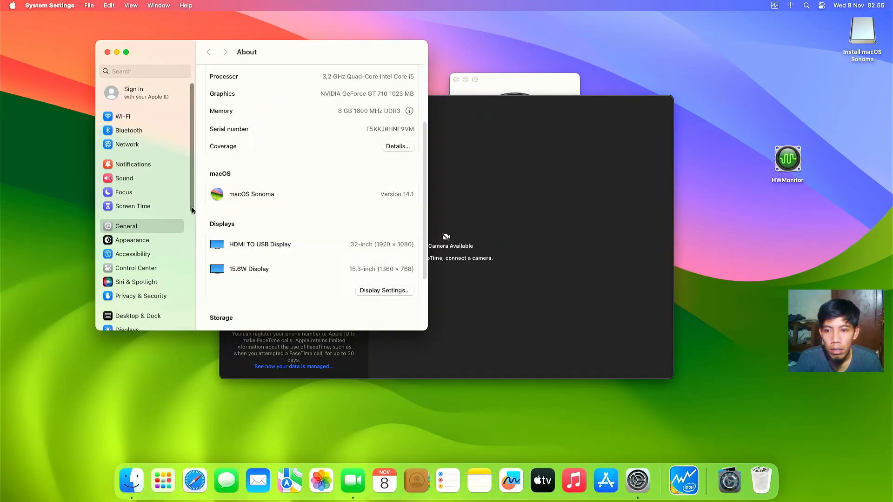
click(147, 296)
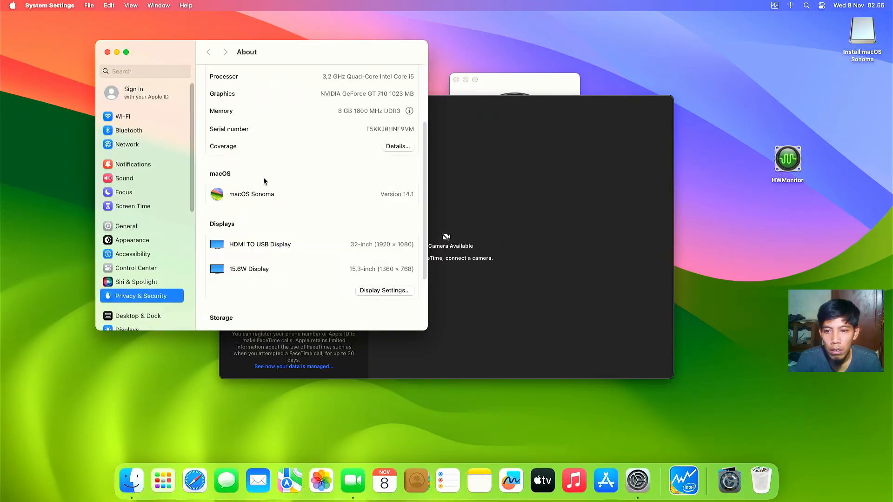
scroll(421, 149, down, 4)
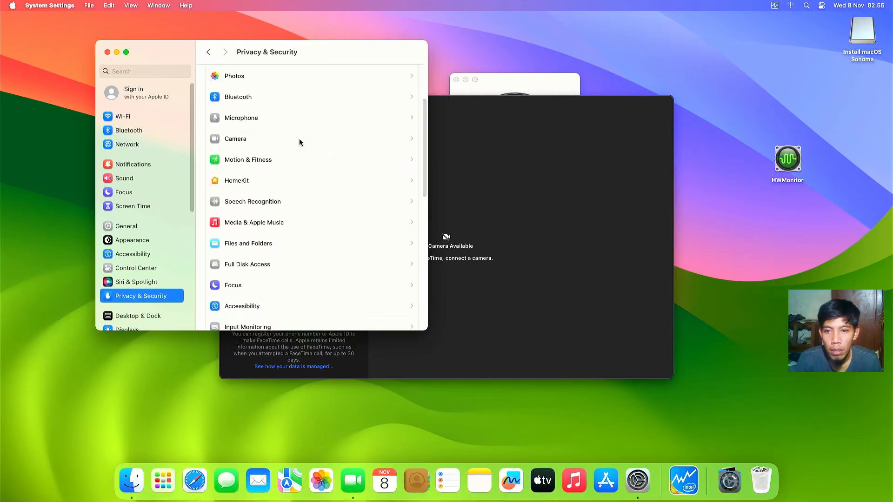
click(299, 139)
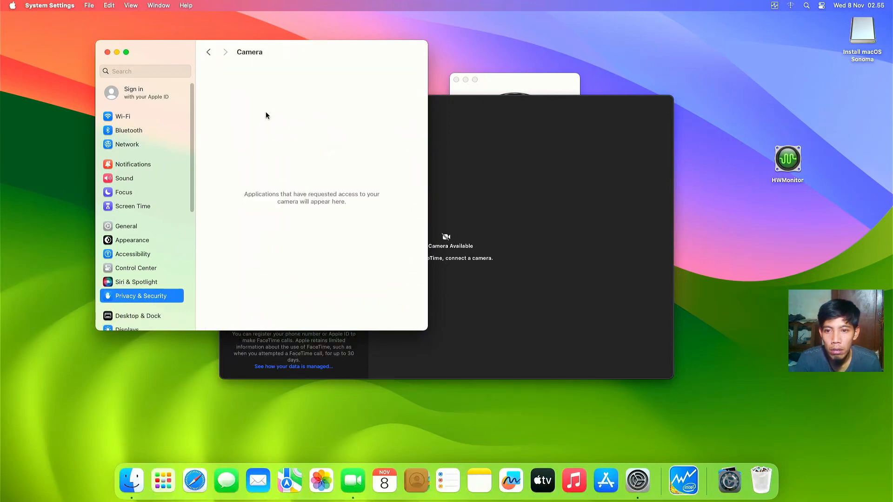
Step: Close the FaceTime window, returning to the Camera privacy settings
click(514, 197)
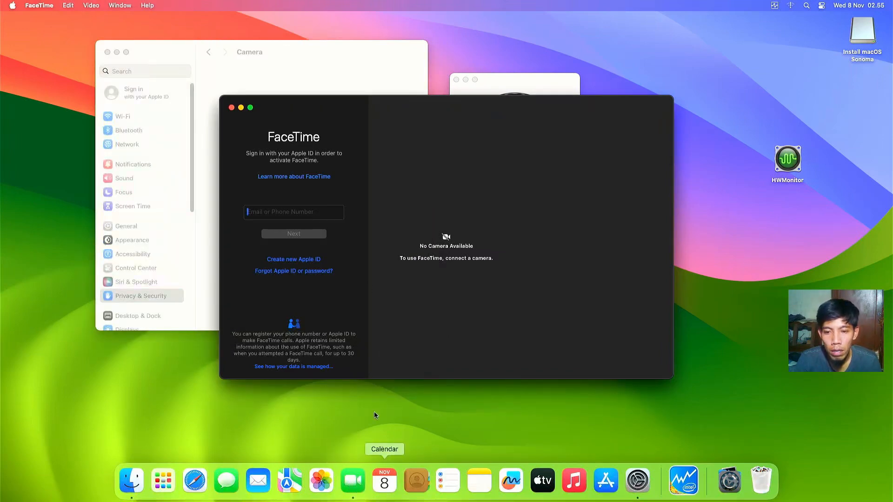
click(231, 108)
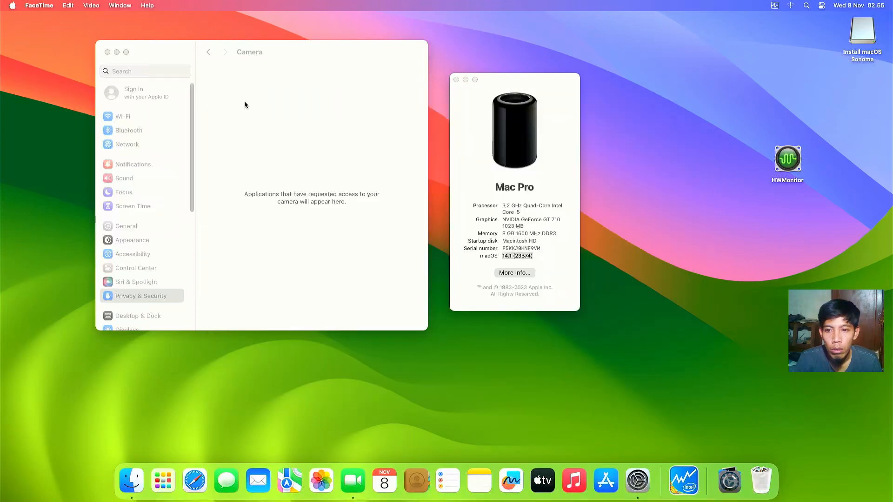
click(315, 160)
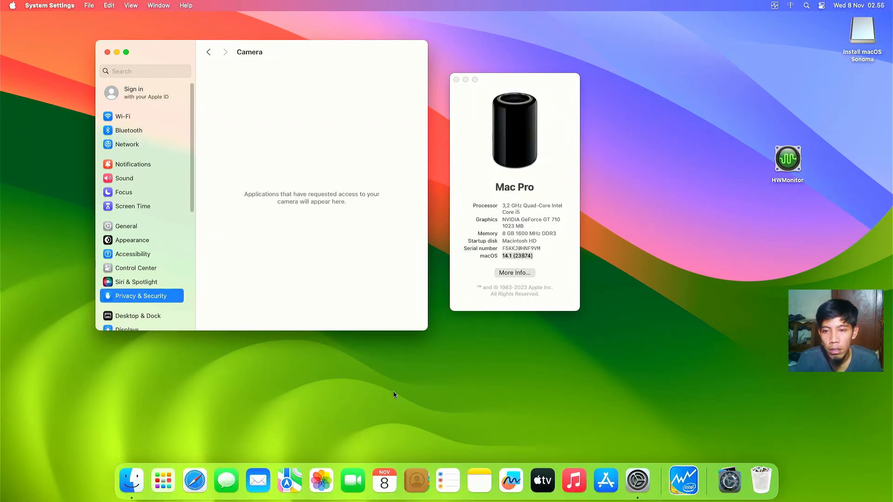
Step: Search Google in Safari for 'tccplus github', correcting the misspelled 'tccplush'
click(195, 479)
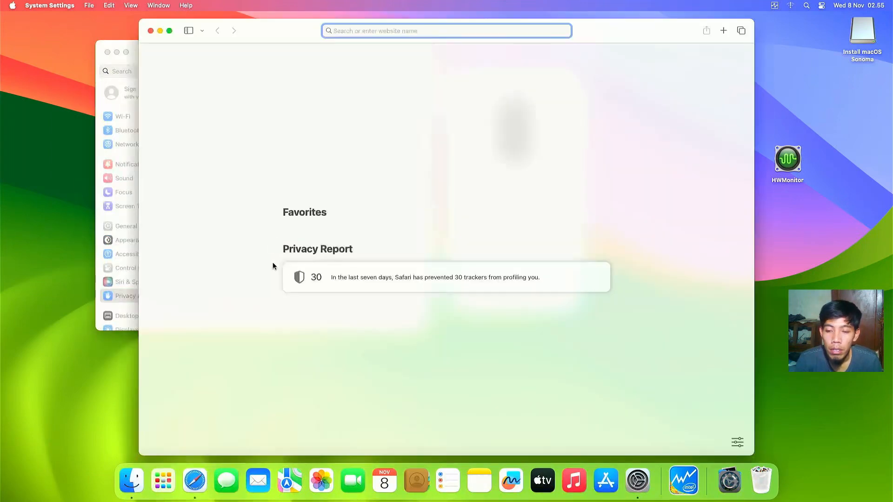
text(lush)
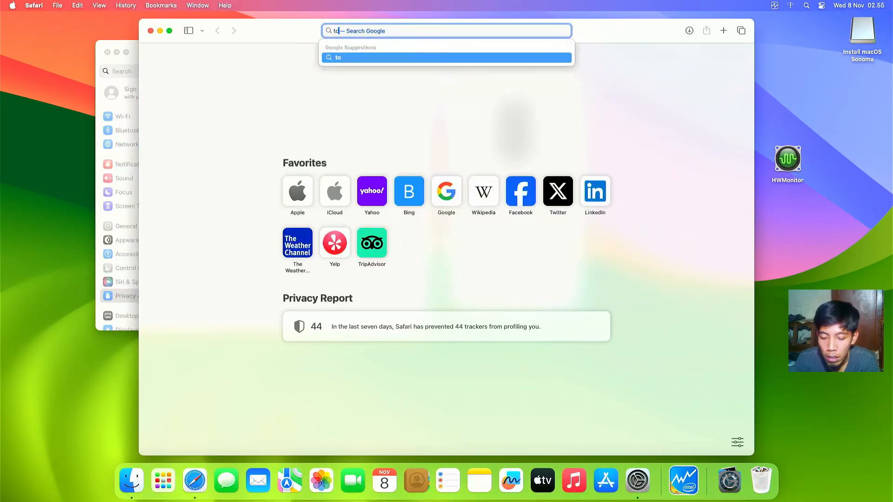
key(Return)
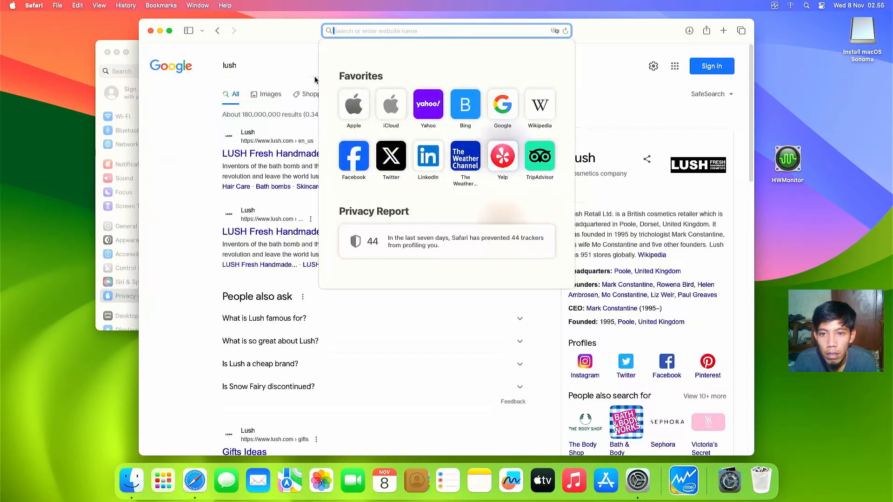
text(to)
text(cc)
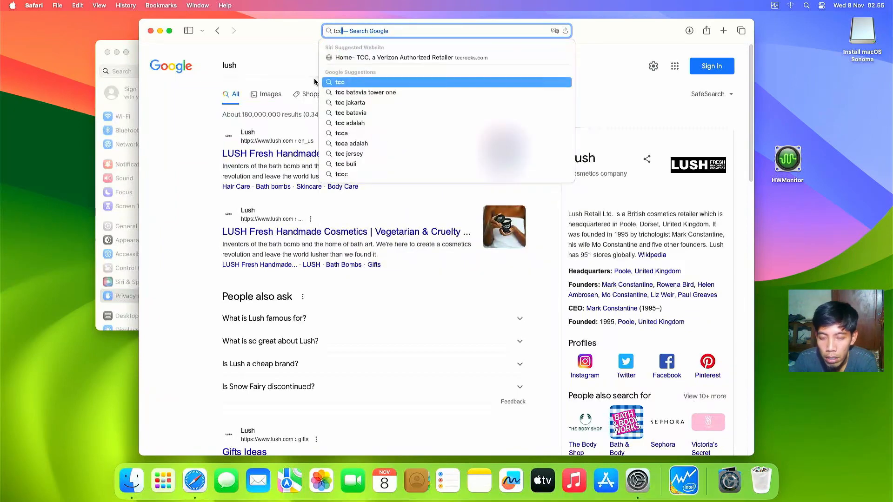
text( plu)
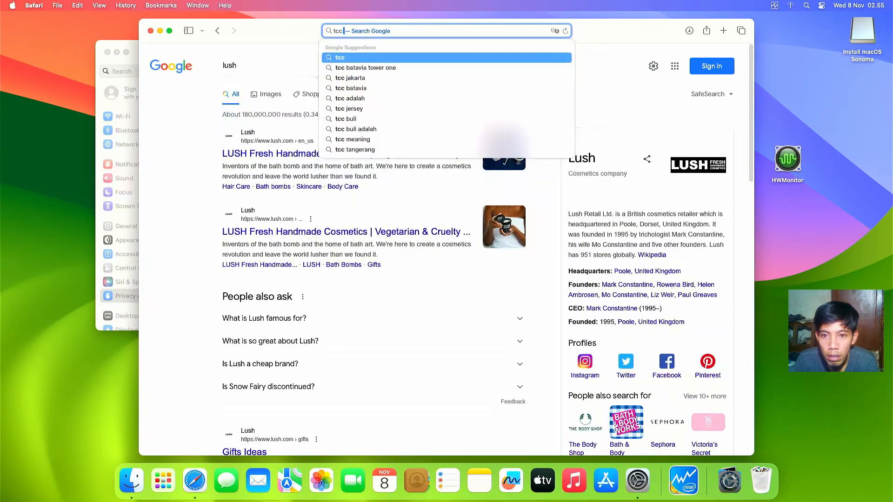
text(sh)
key(Return)
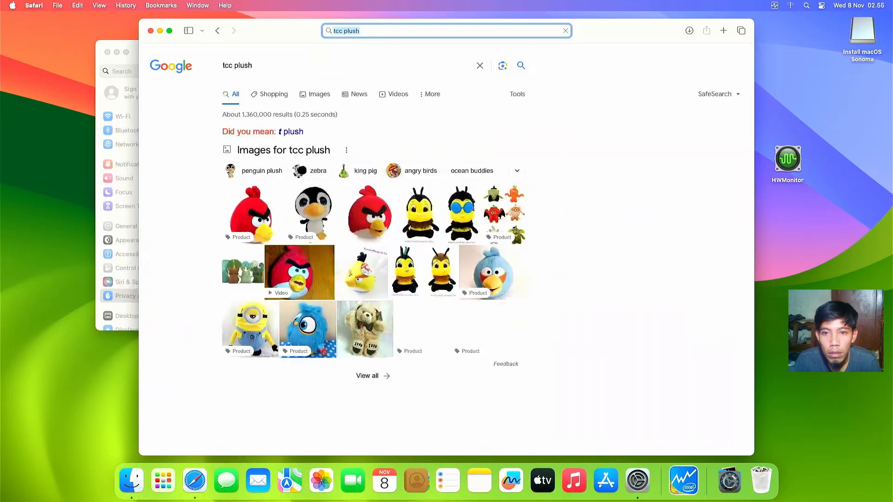
key(BackSpace)
text(tc)
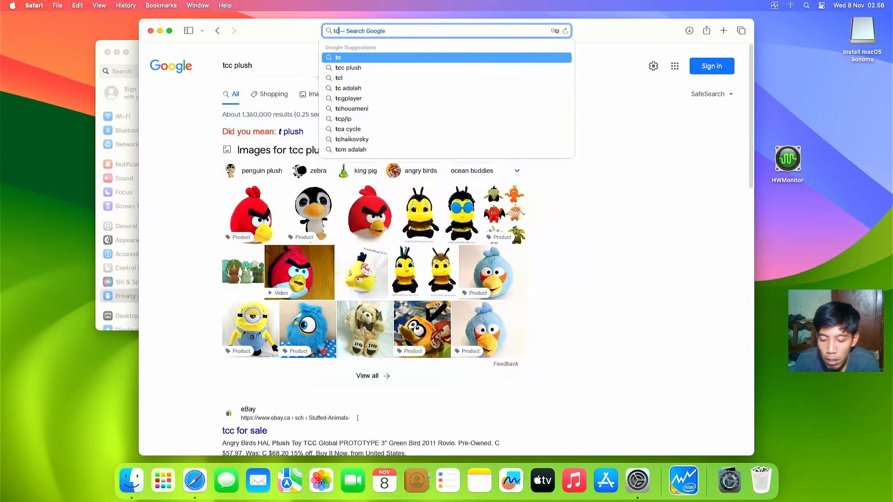
text(cplush)
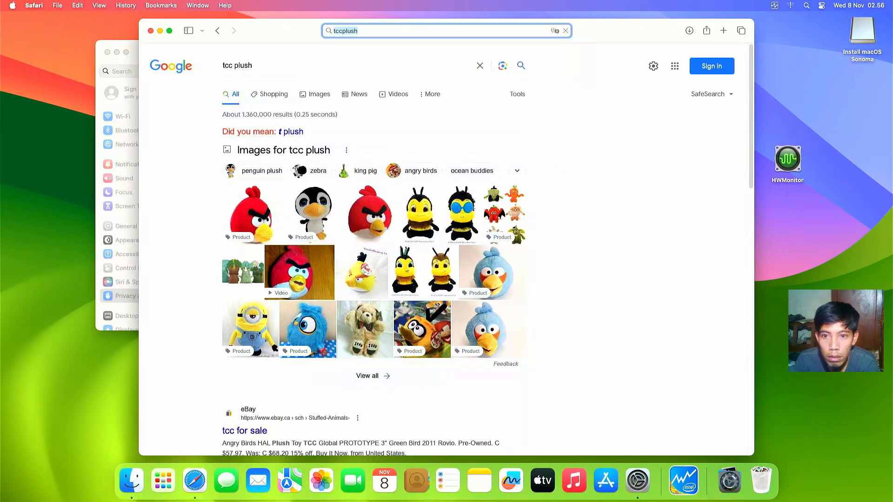
key(Return)
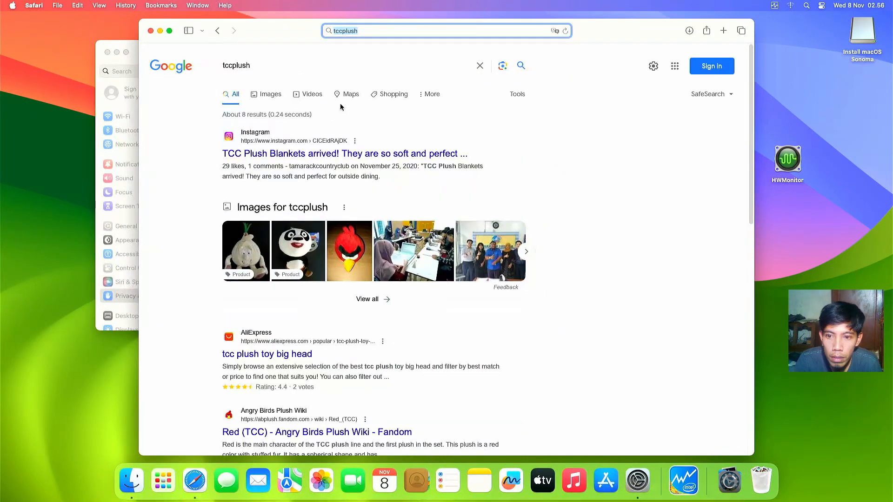
click(379, 28)
text(github)
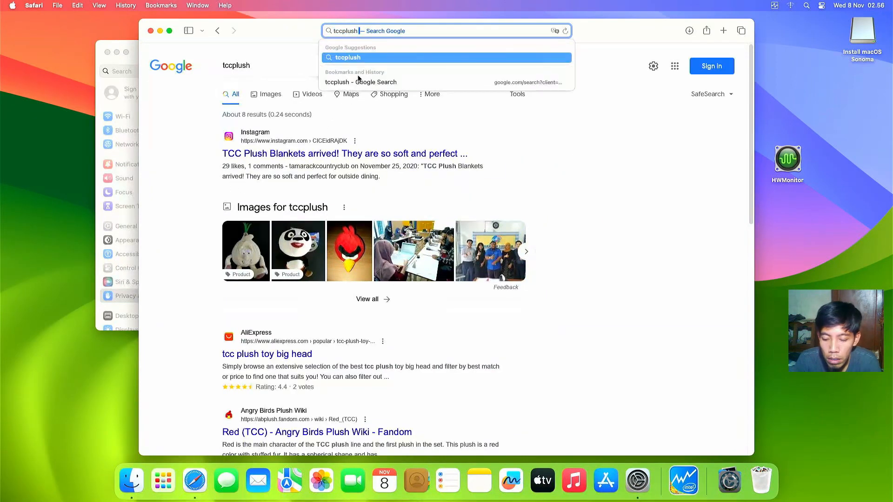
key(Return)
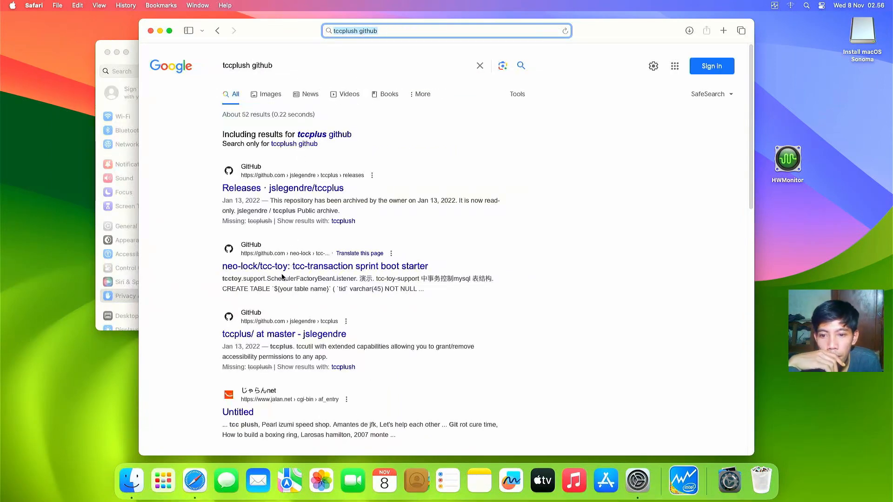
drag(222, 135, 318, 135)
click(319, 135)
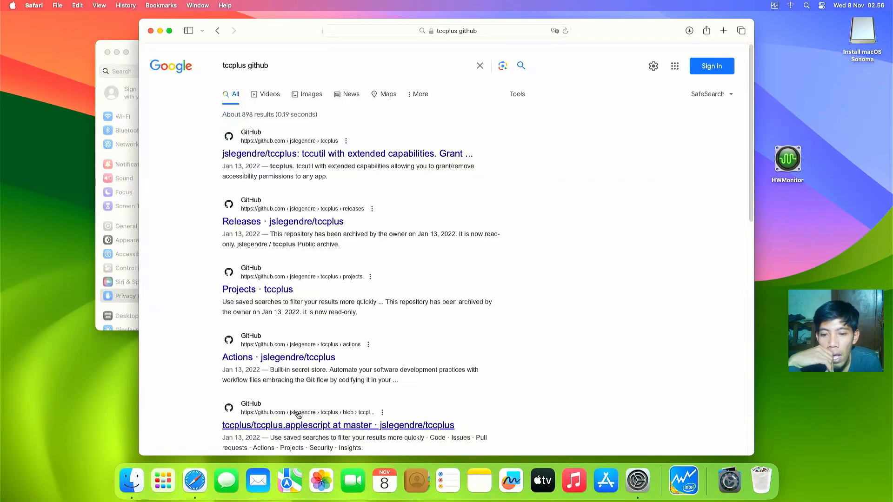
Step: Open the jslegendre/tccplus repository, read through its README, then close Safari
scroll(324, 260, down, 4)
scroll(325, 252, down, 1)
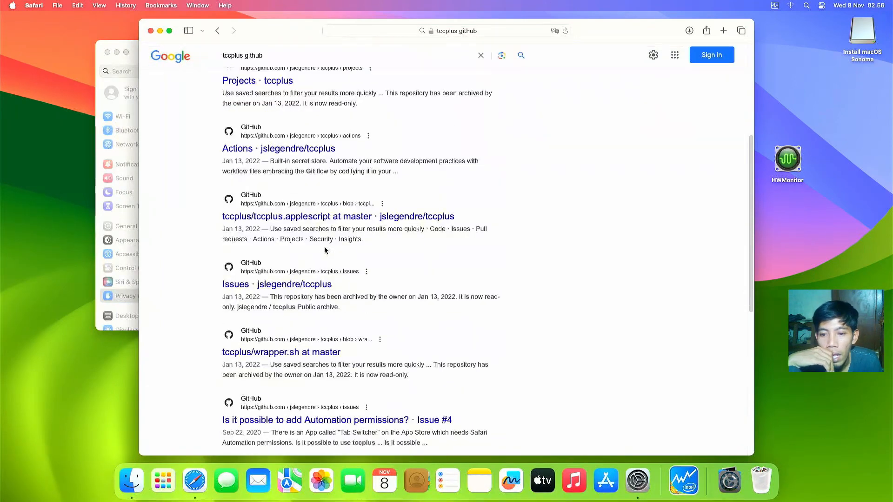
scroll(324, 251, up, 5)
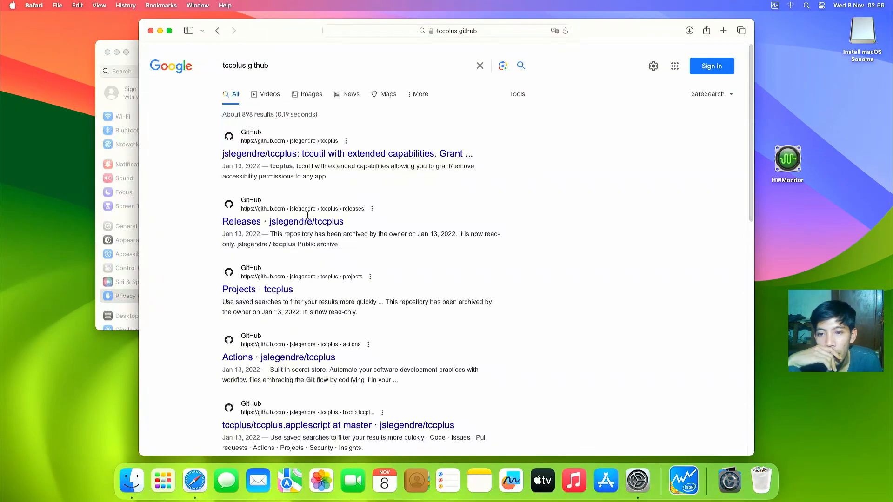
click(304, 156)
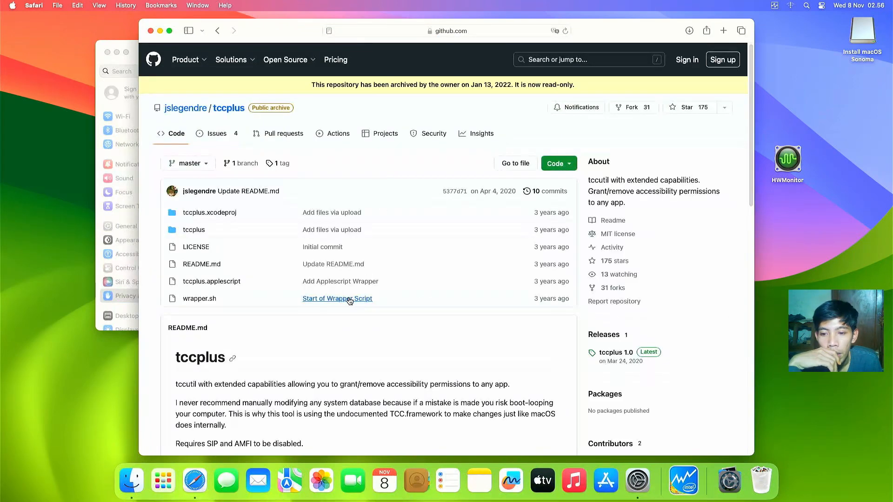
scroll(351, 297, down, 6)
scroll(347, 306, down, 5)
scroll(310, 293, down, 3)
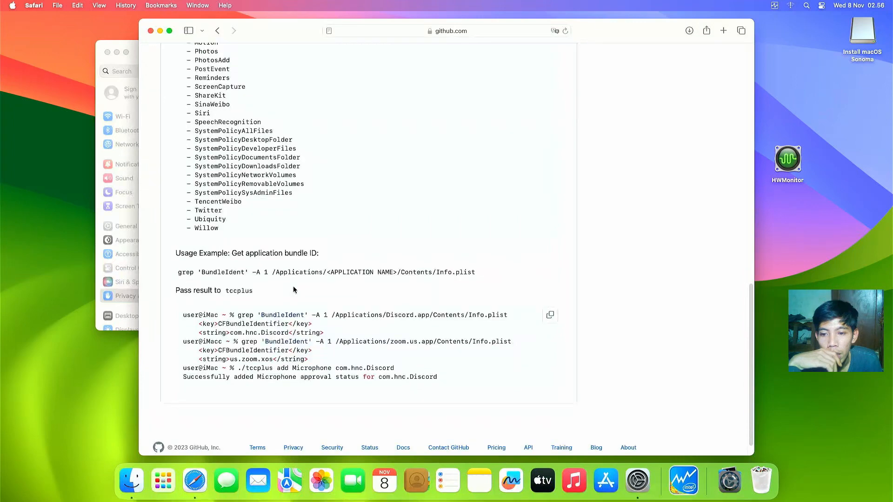
scroll(259, 275, down, 1)
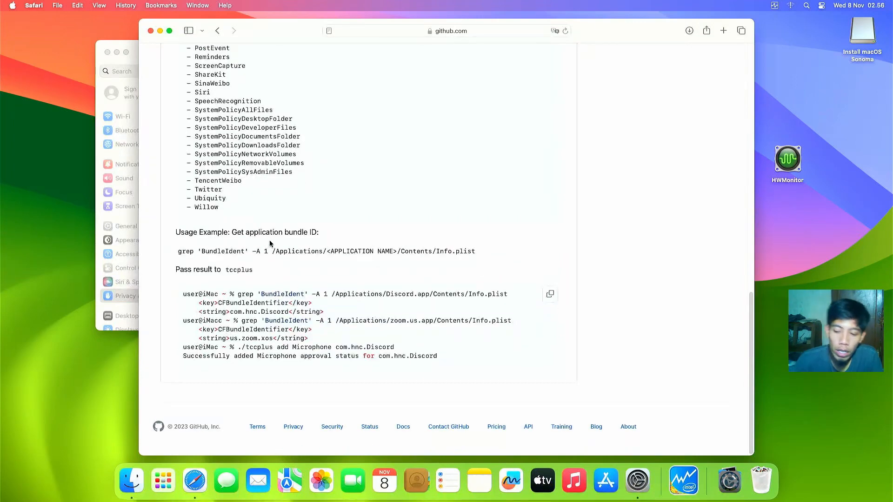
scroll(260, 163, up, 8)
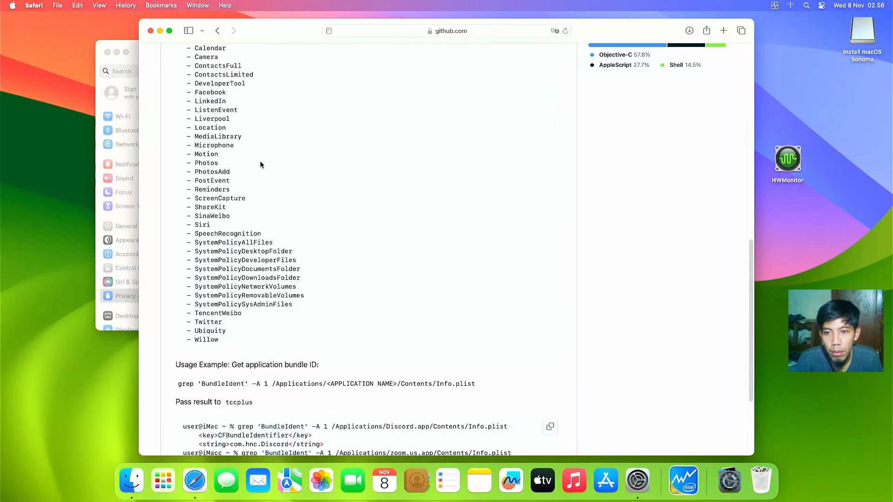
scroll(261, 163, up, 3)
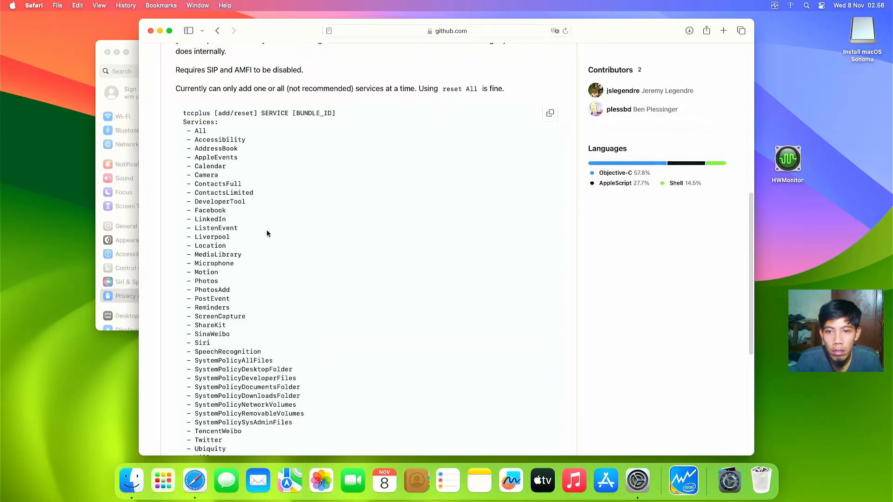
scroll(268, 235, down, 7)
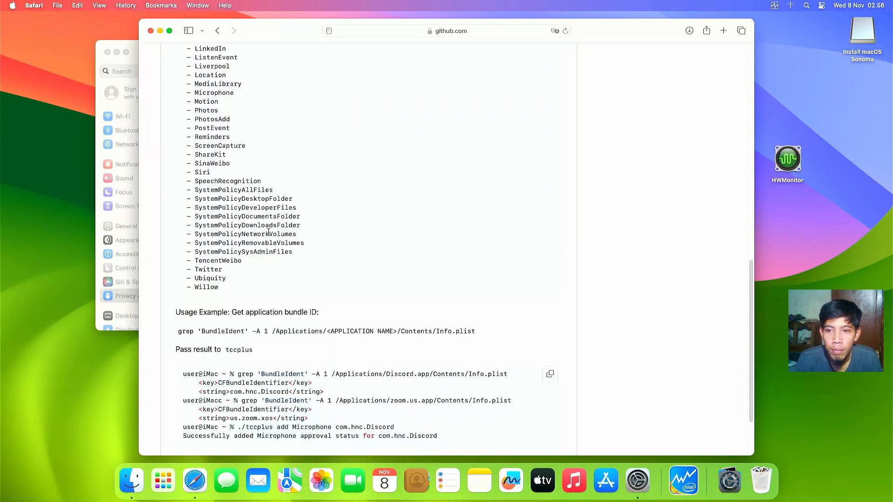
scroll(268, 232, up, 2)
scroll(268, 233, down, 3)
scroll(268, 233, up, 9)
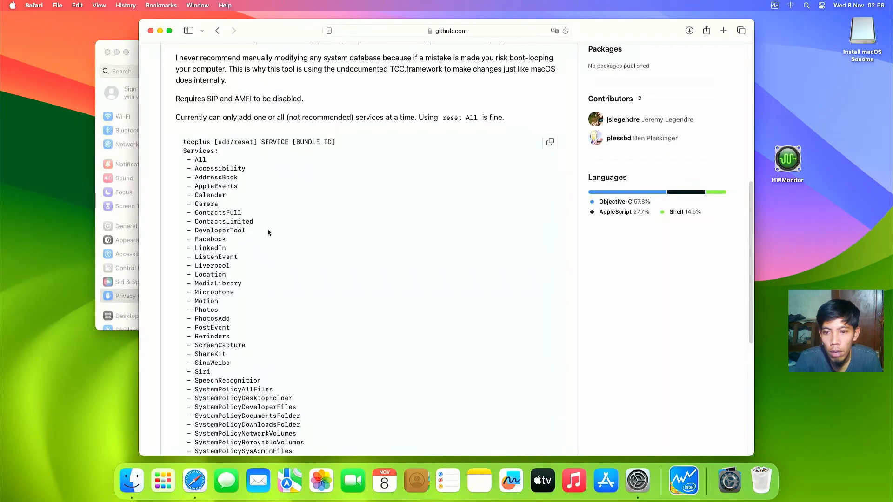
click(151, 31)
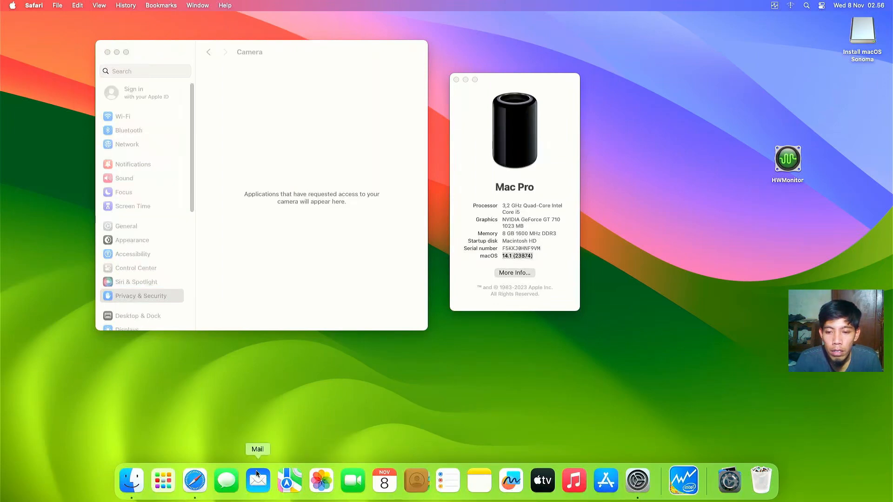
Step: Launch Messages, cancel the iMessage sign-in, and close About This Mac and System Settings
click(236, 478)
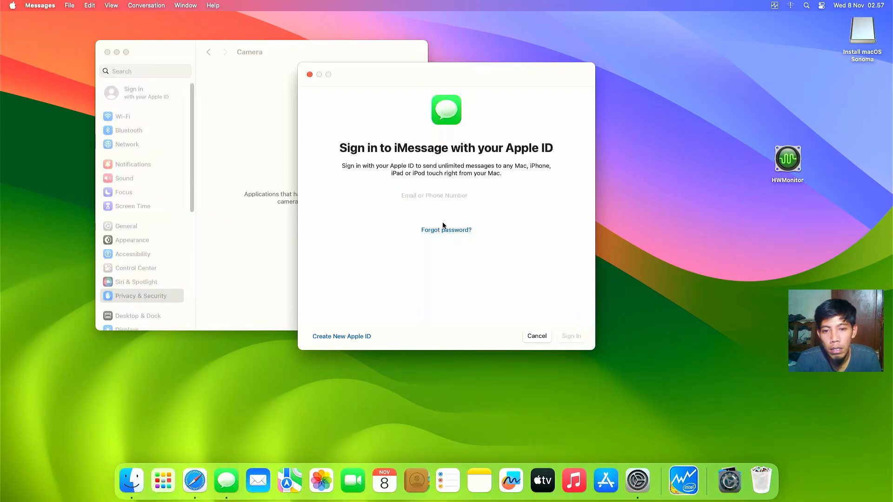
click(309, 74)
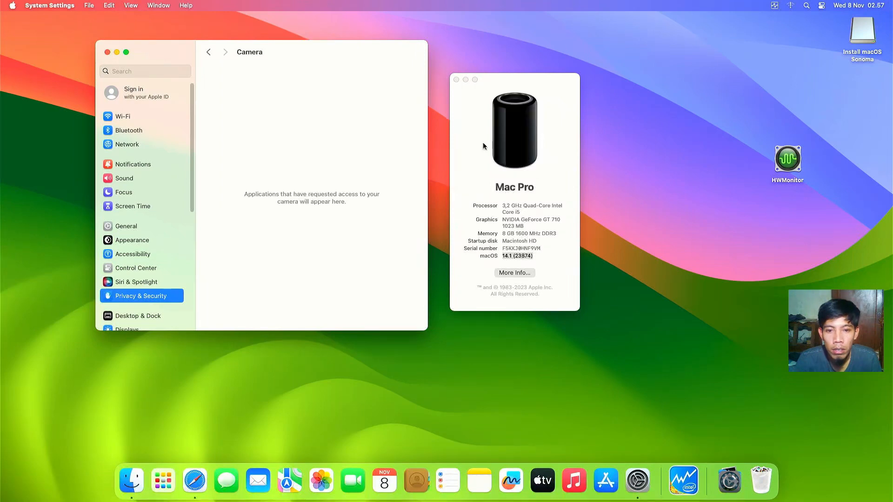
click(456, 80)
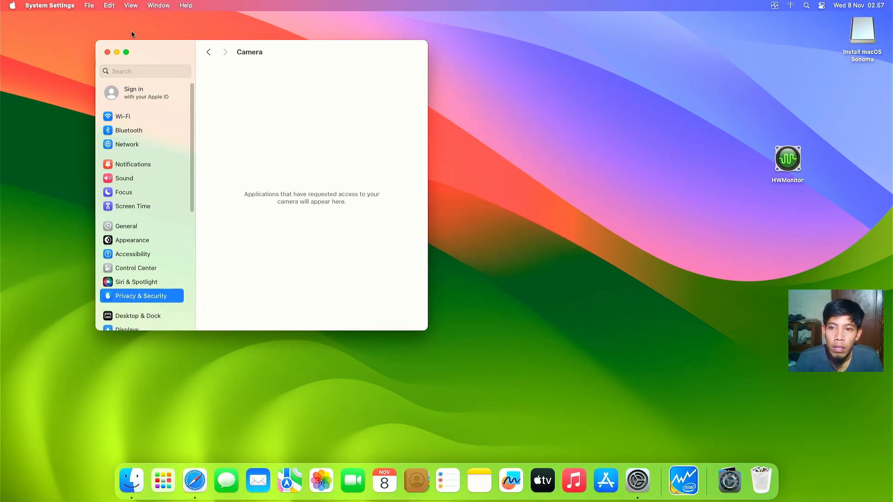
click(107, 51)
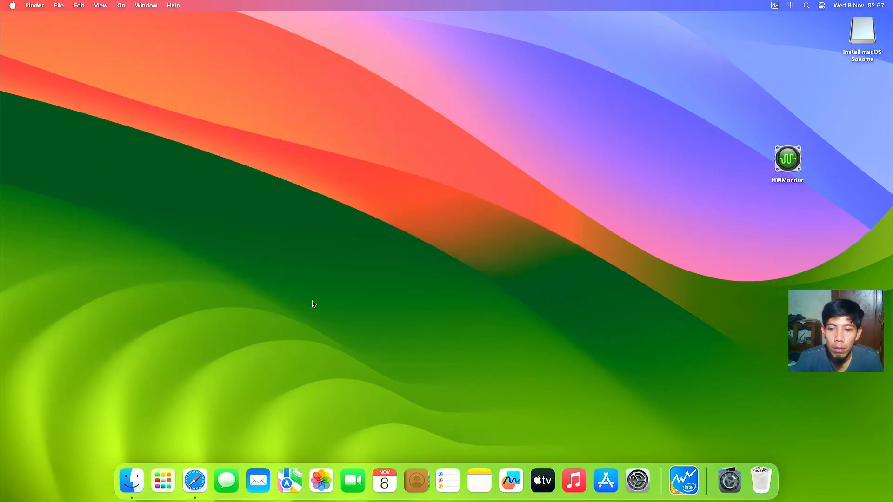
Step: Search Google for hackintool and download Hackintool.zip from the GitHub 4.0.3 release
click(195, 480)
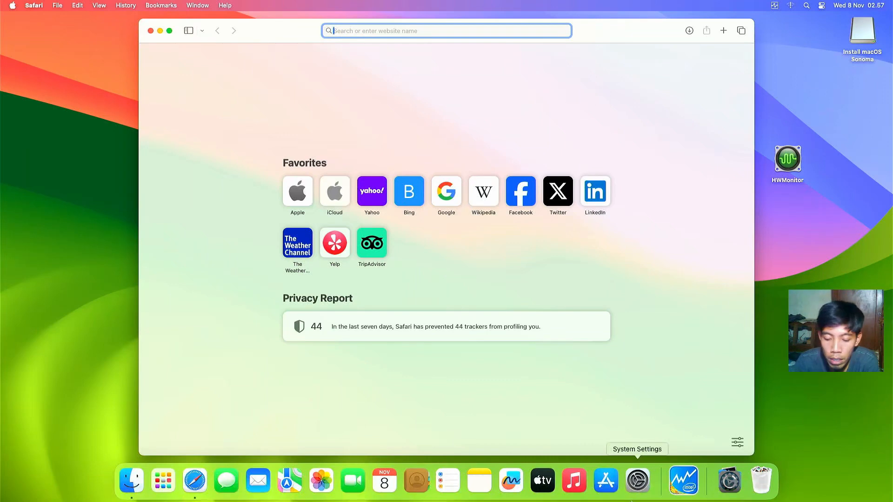
text(hackintoo)
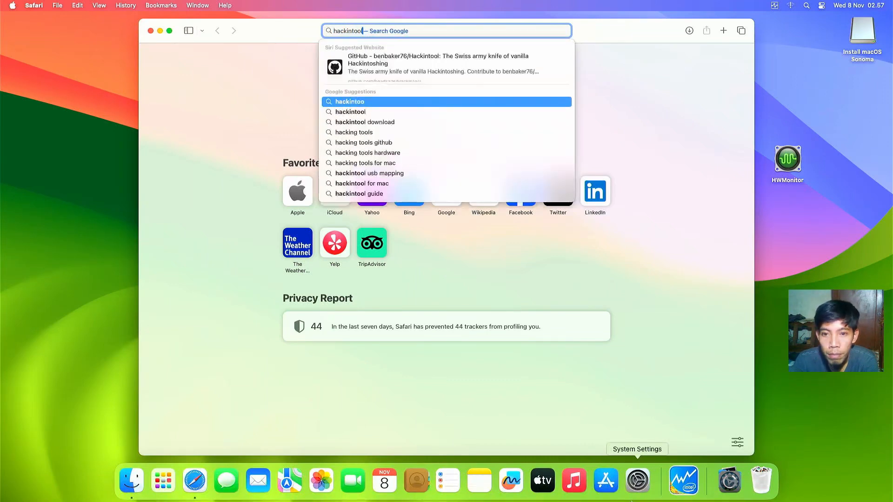
key(Return)
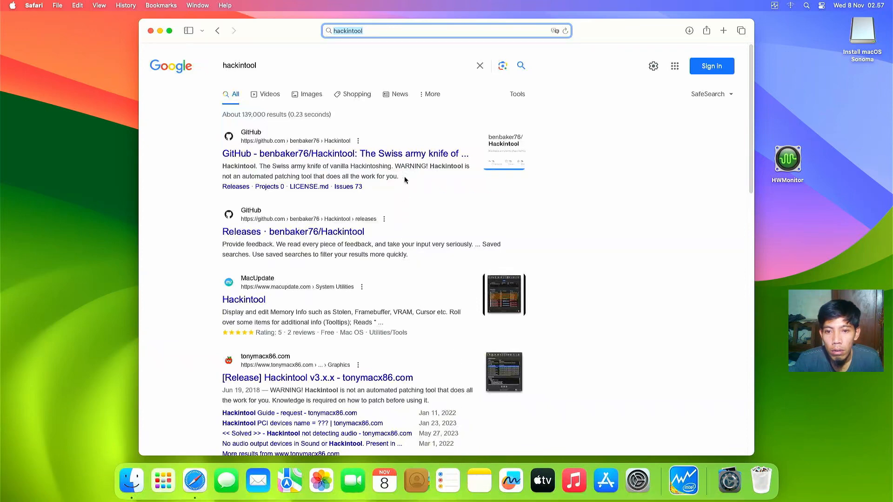
click(442, 155)
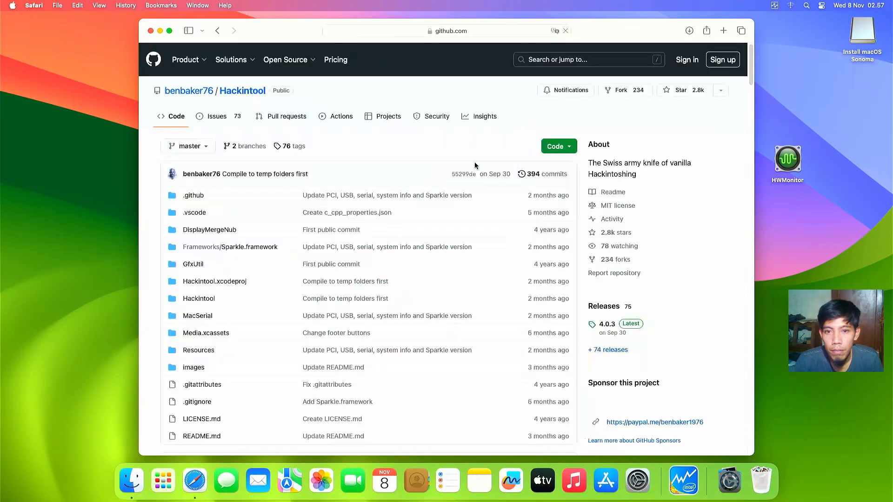
click(602, 351)
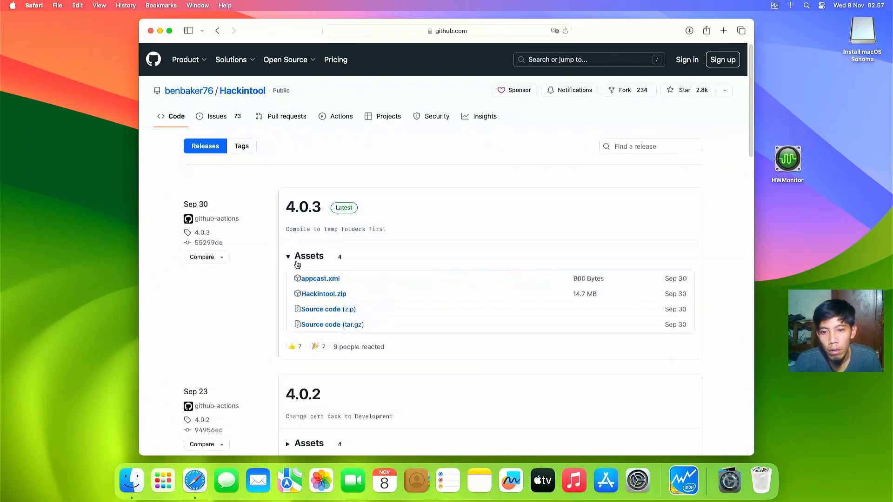
click(310, 293)
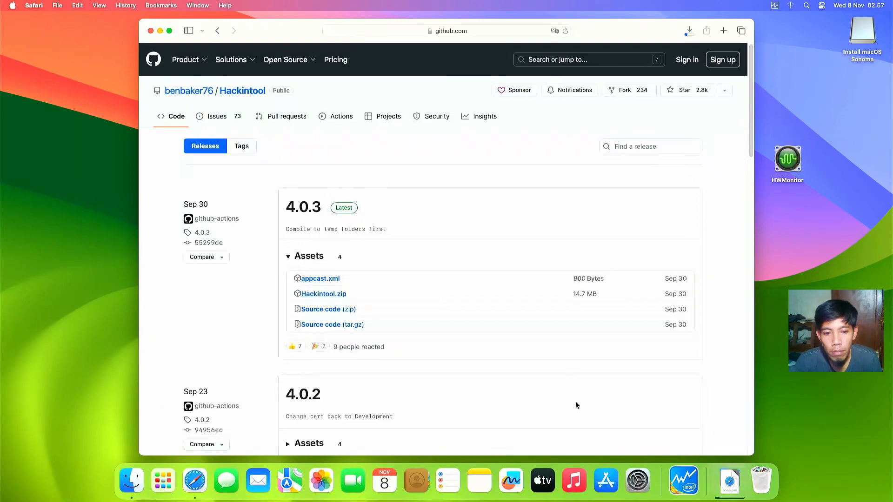
Step: Try launching the downloaded Hackintool and dismiss the unidentified-developer warning
click(729, 480)
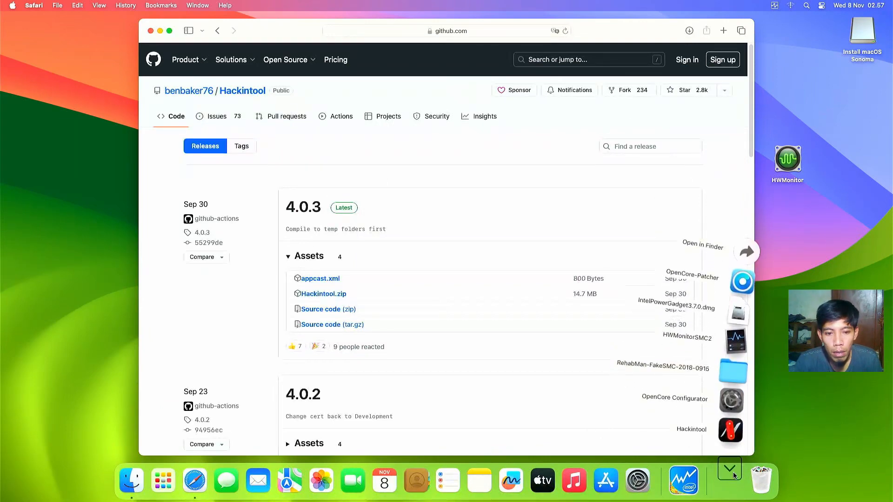
click(731, 441)
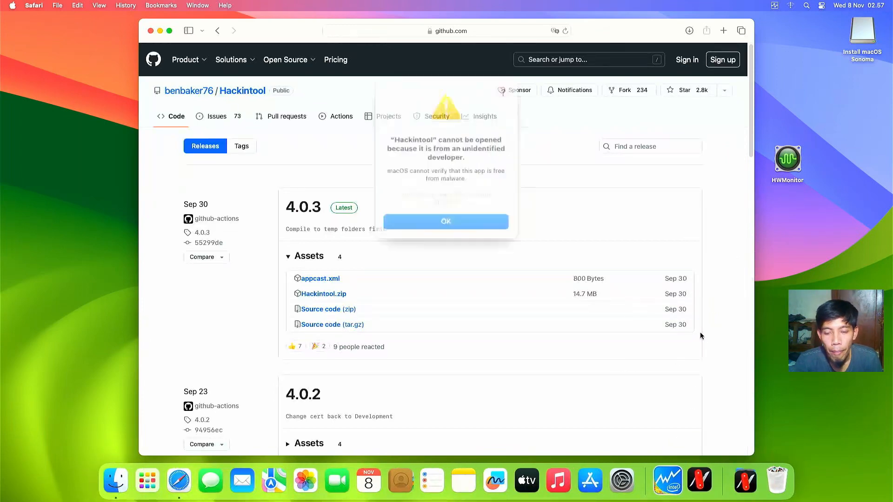
click(476, 213)
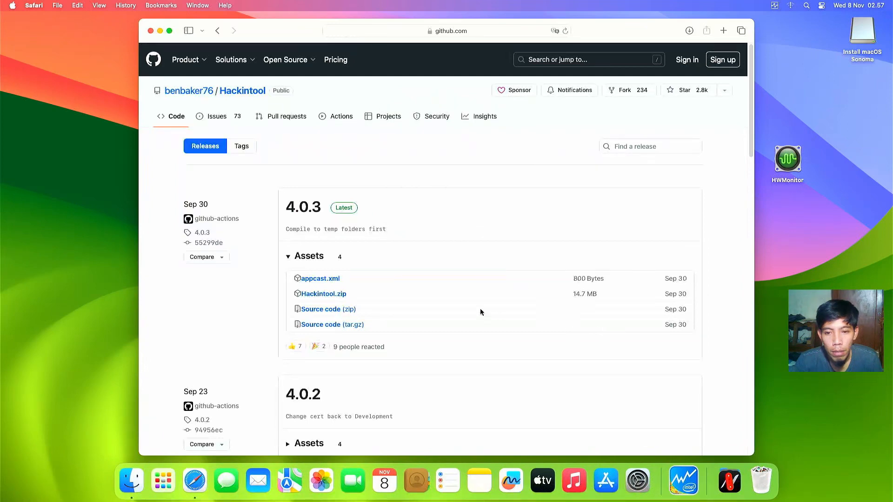
Step: Use Open Anyway in Privacy & Security, authorize with the admin password, and open Hackintool
click(638, 480)
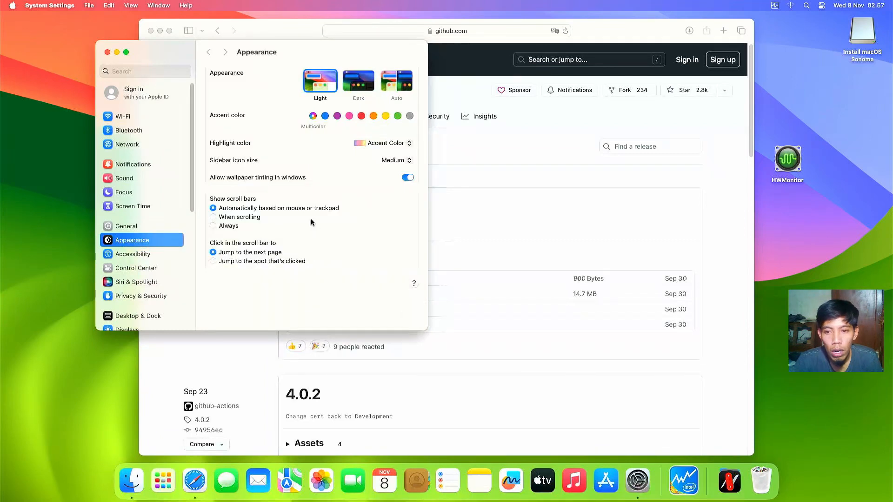
drag(194, 135, 197, 186)
click(146, 191)
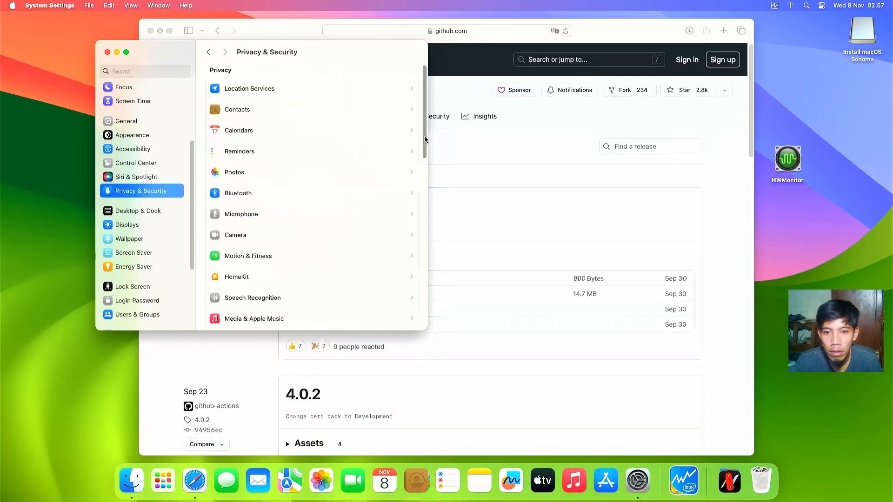
drag(424, 134, 408, 261)
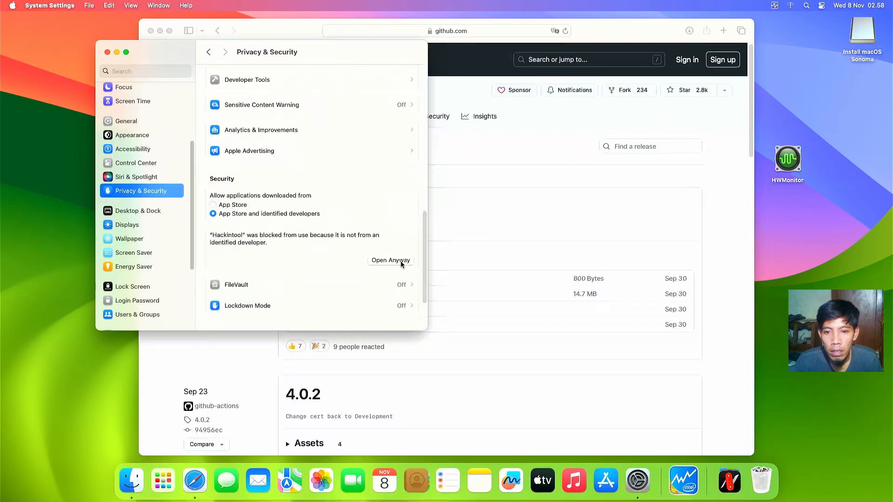
click(403, 261)
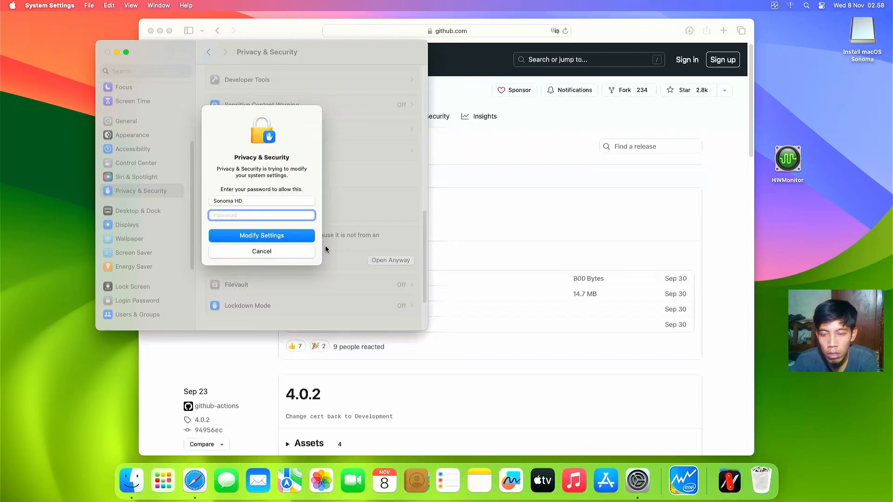
text(****)
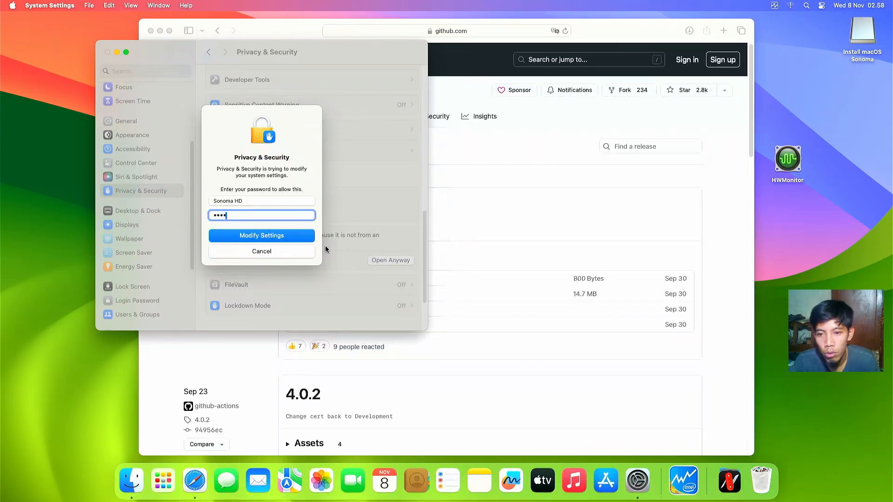
click(220, 240)
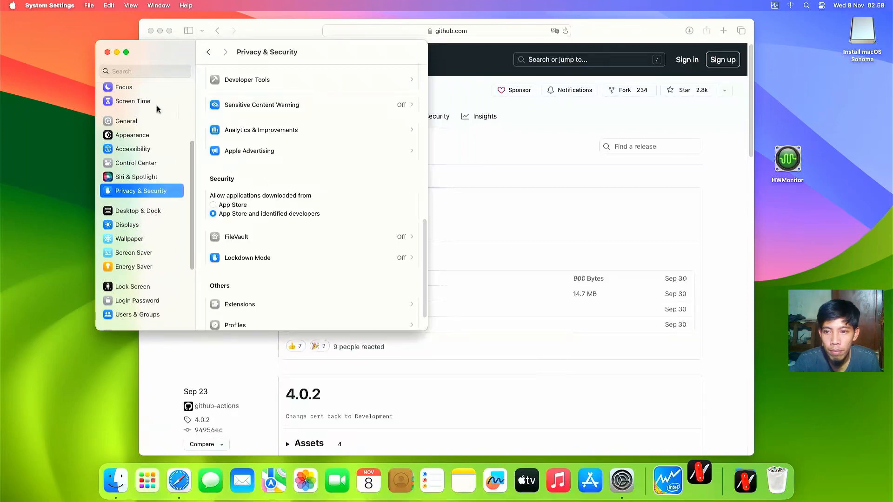
click(434, 231)
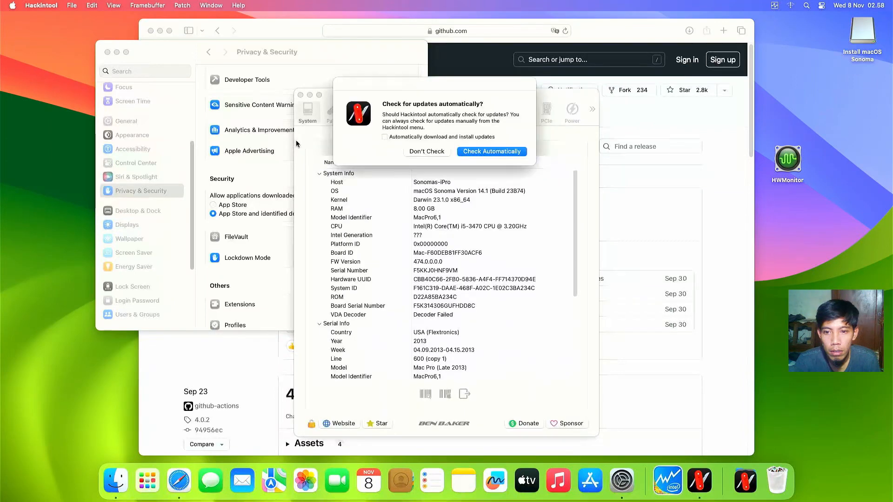
Step: Decline automatic update checks and widen the Hackintool window on both sides
click(413, 155)
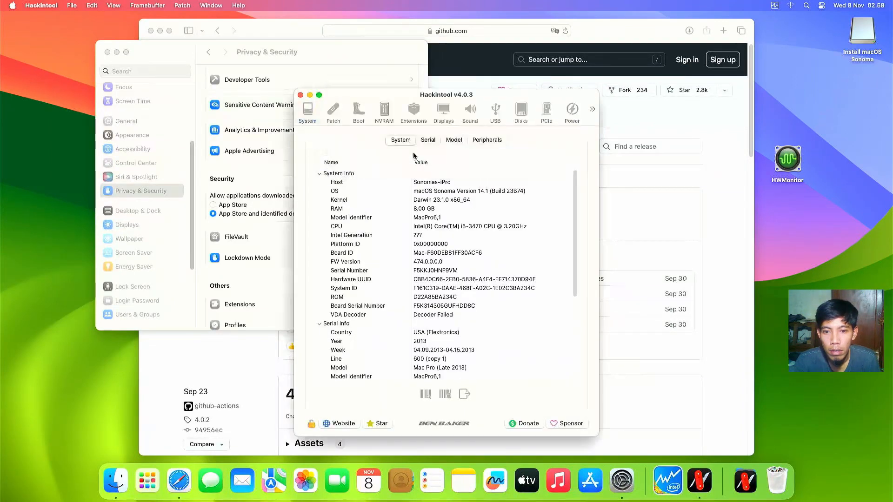
click(417, 316)
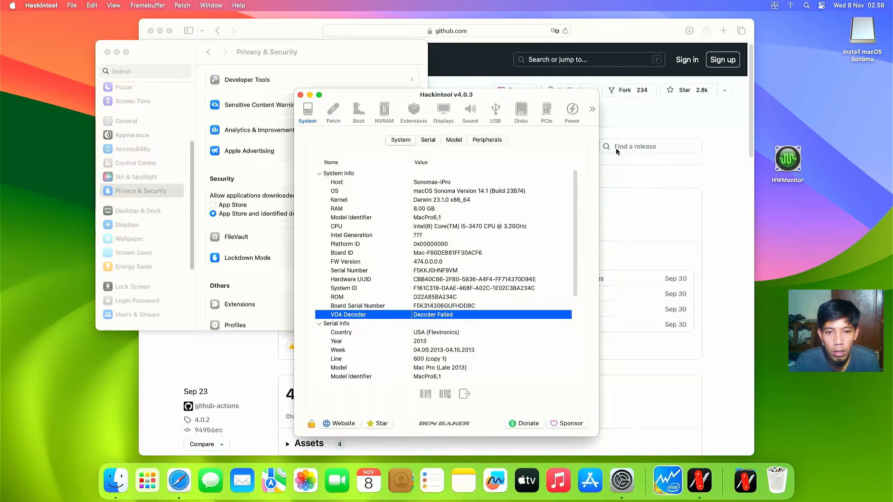
drag(599, 142, 825, 171)
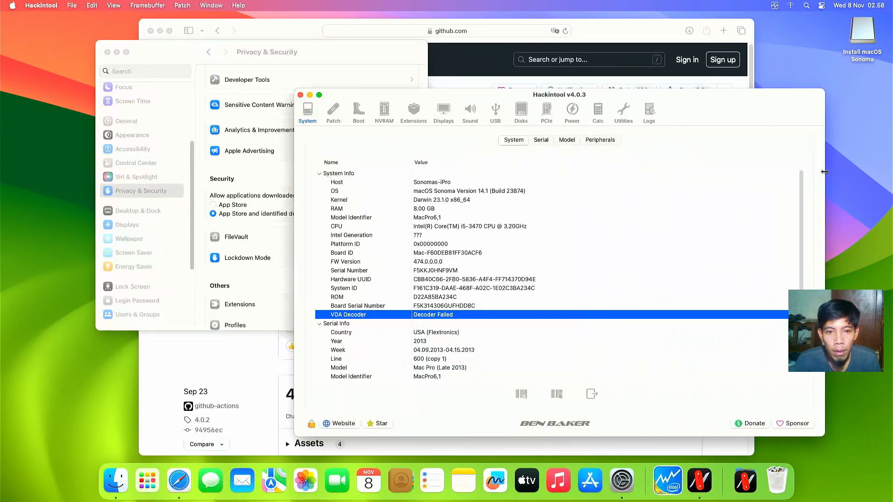
drag(295, 151, 57, 153)
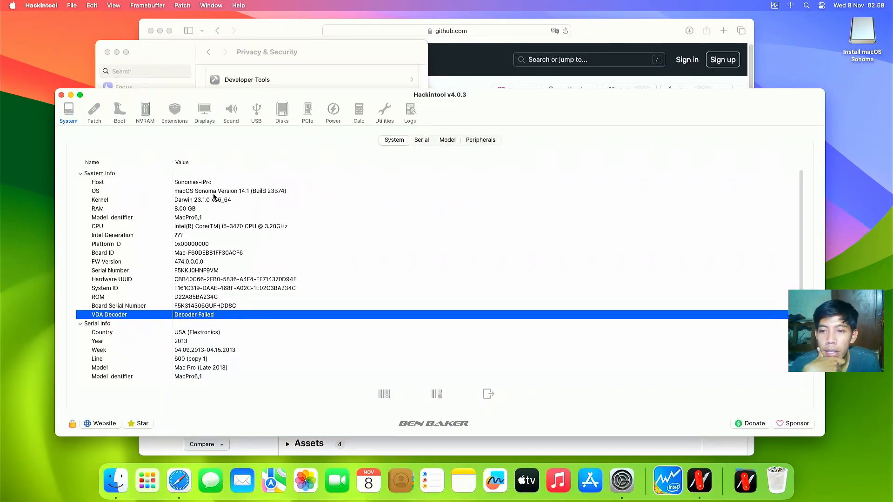
Step: Check the RAM, CPU, Intel Generation and GPU name details, then show the Peripherals overview
click(185, 209)
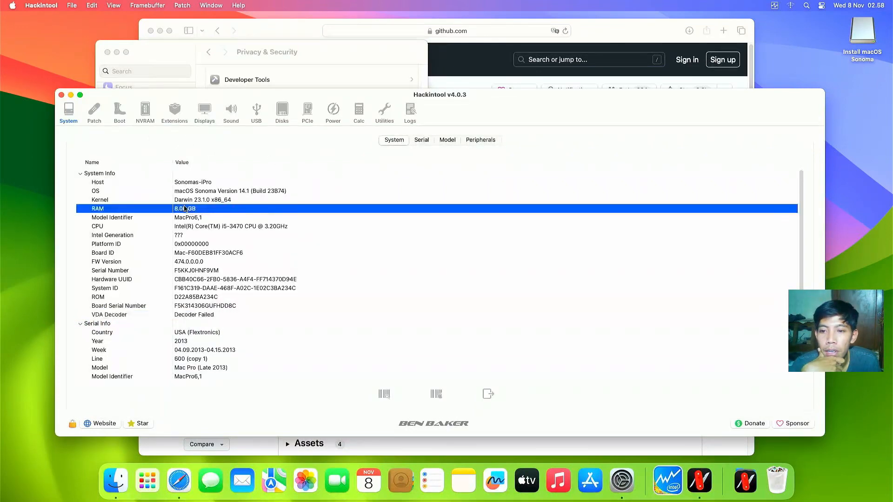
click(213, 227)
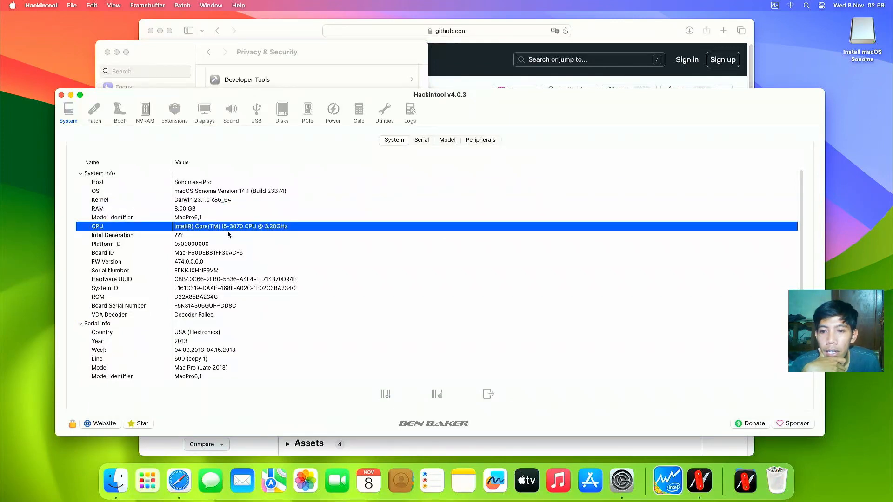
click(177, 237)
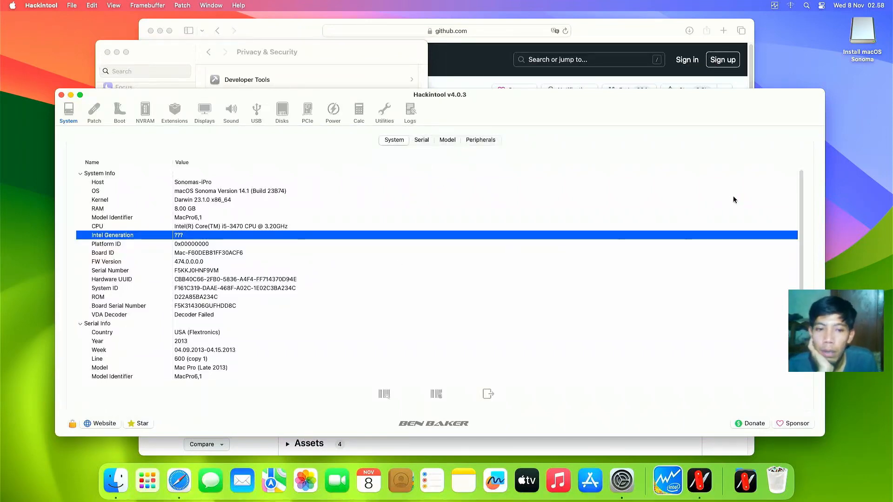
scroll(798, 233, down, 1)
scroll(798, 234, down, 5)
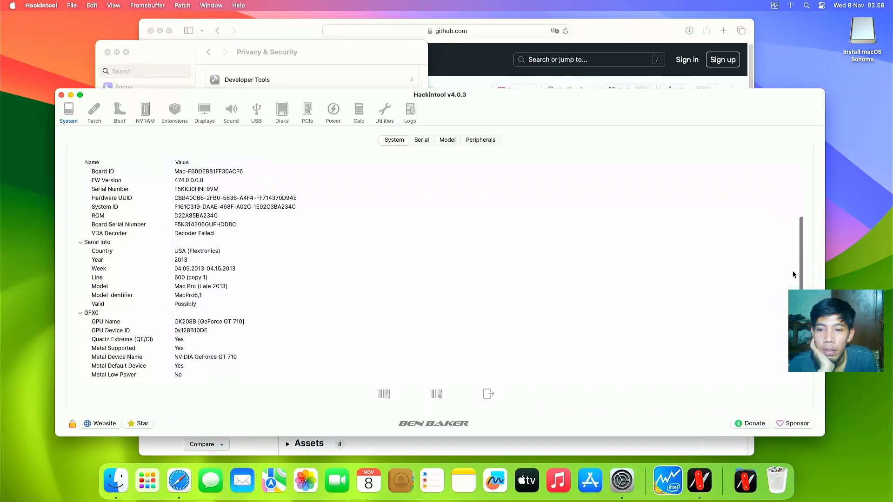
click(191, 323)
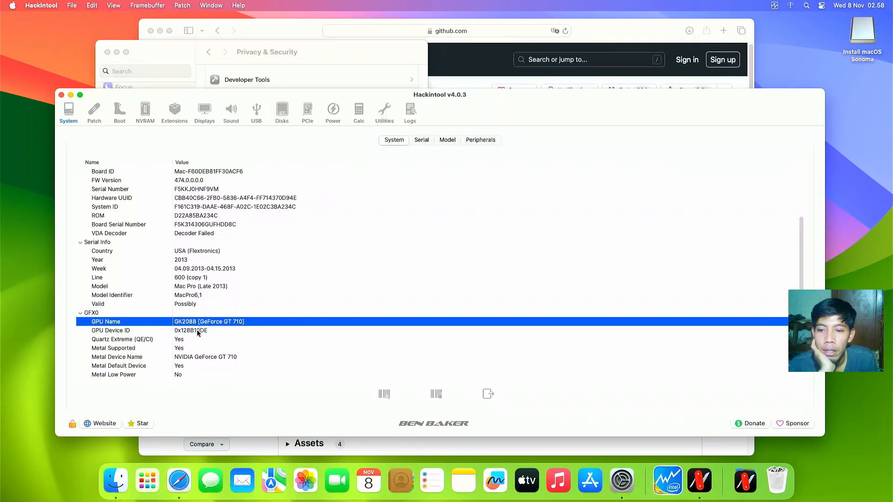
click(484, 141)
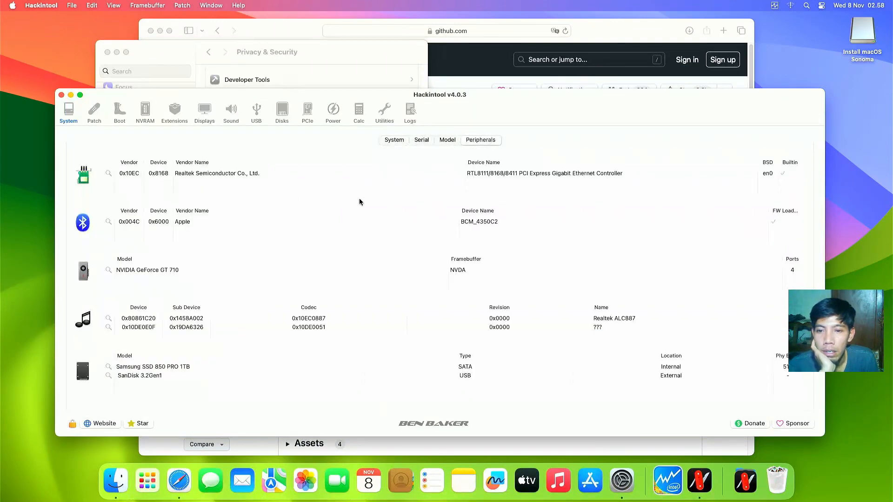
Step: Inspect the Realtek Ethernet, GeForce GT 710 and Realtek ALC887 audio entries, then view Displays
click(491, 176)
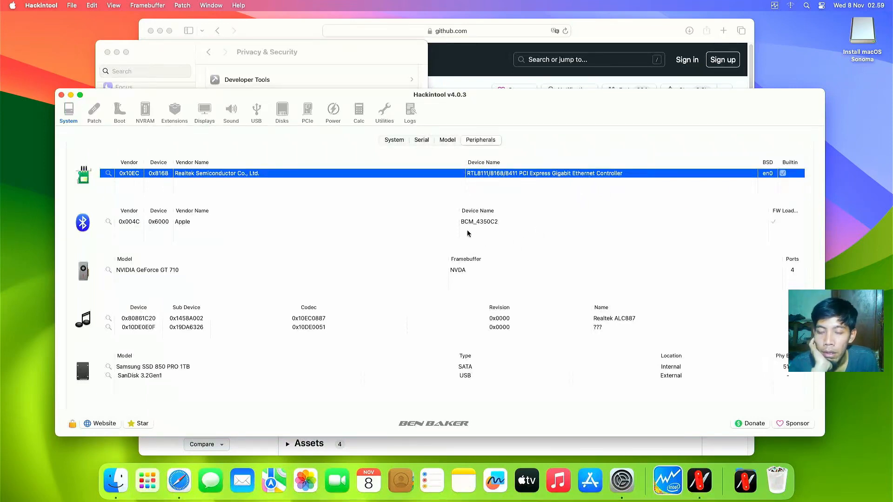
click(214, 271)
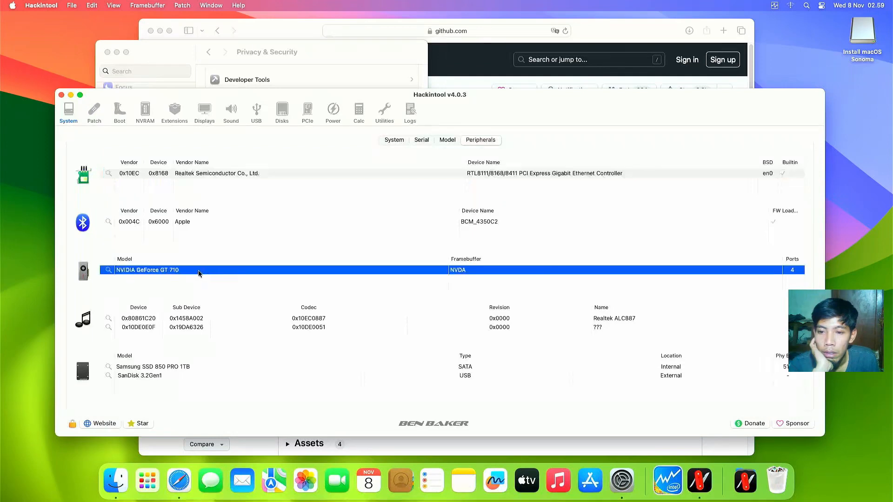
click(452, 327)
click(471, 318)
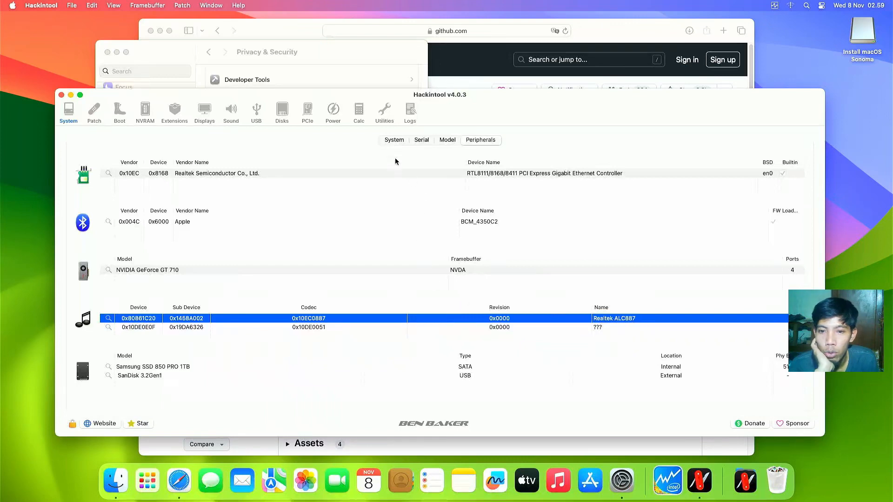
click(206, 119)
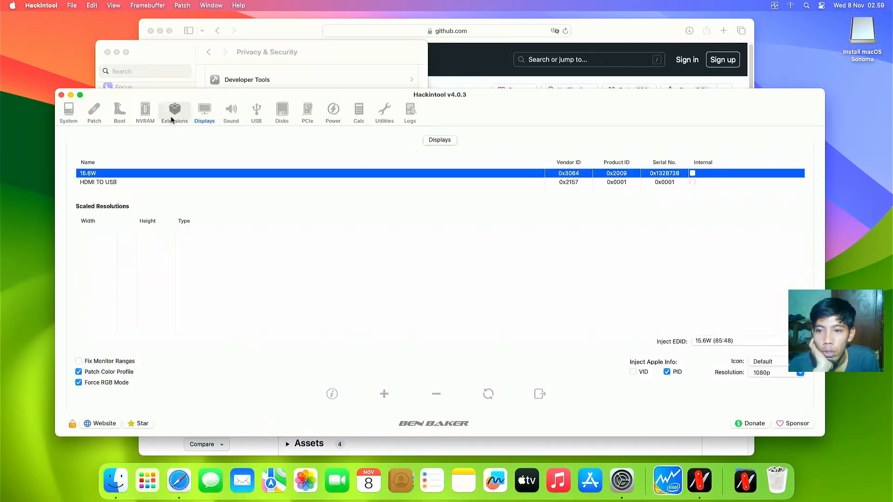
Step: Glance at the kexts list, dismiss the toolbar options, and view the EH01/EH02 USB ports
click(171, 116)
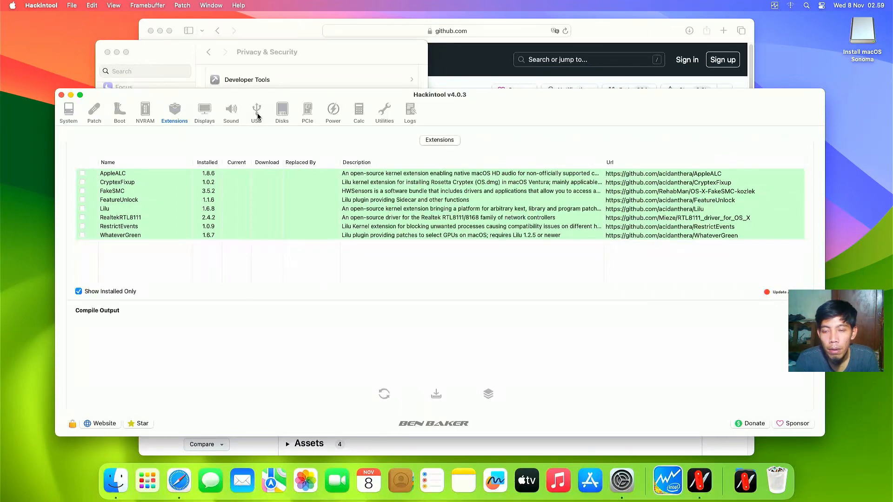
right_click(257, 116)
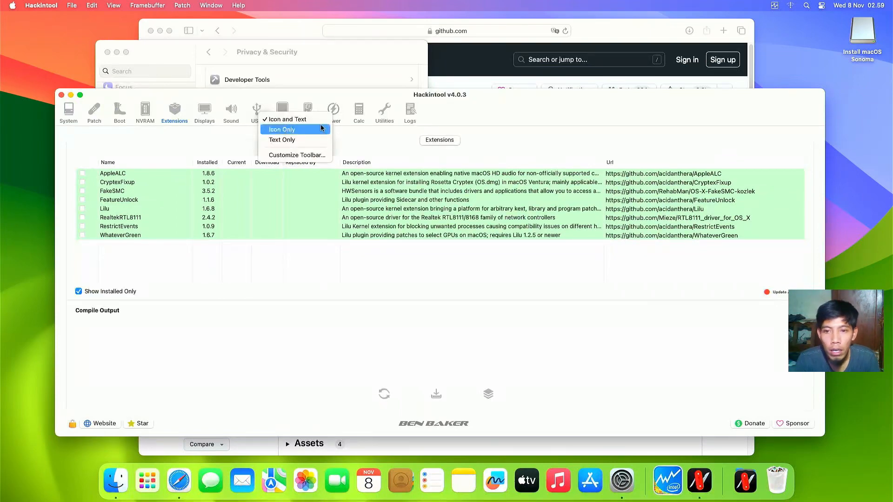
click(459, 110)
click(256, 111)
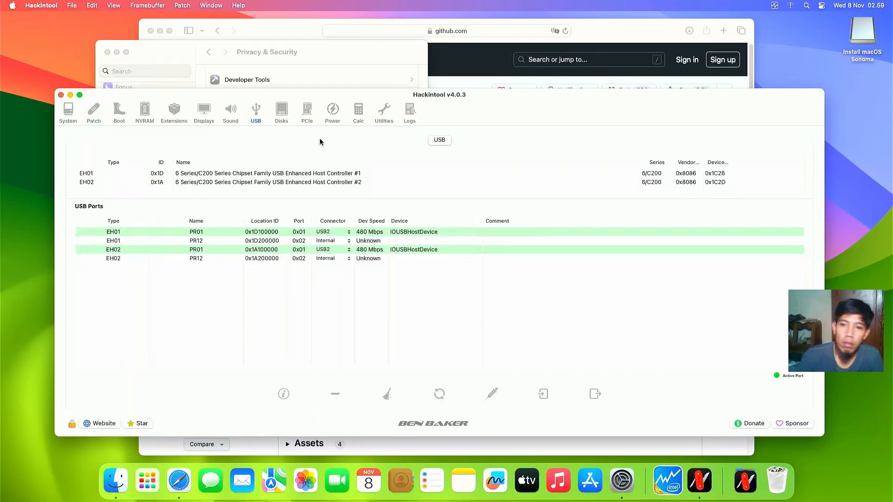
Step: Inspect the GeForce GT 710 and GK208 HDMI/DP Audio PCIe entries, then view USB and Power lists
click(309, 114)
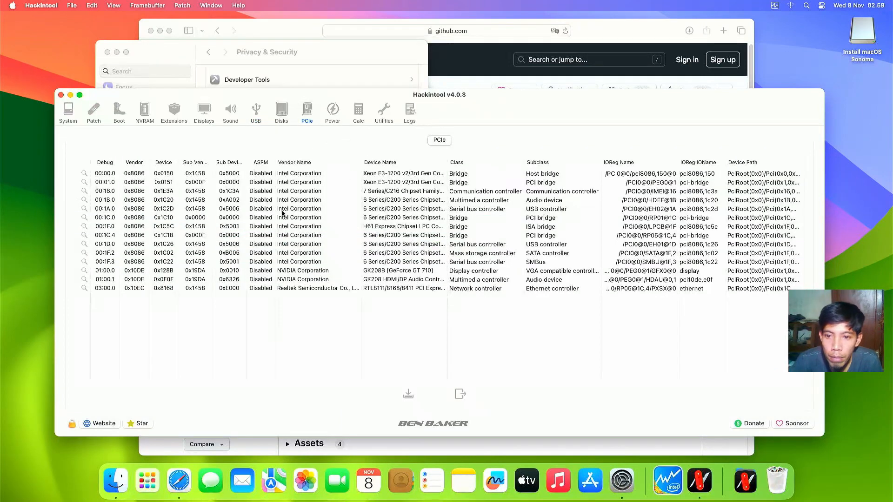
click(298, 271)
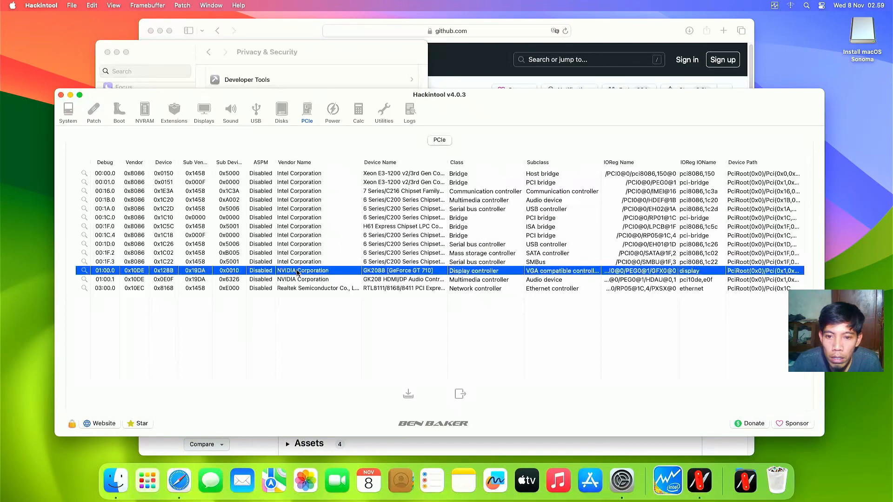
click(301, 280)
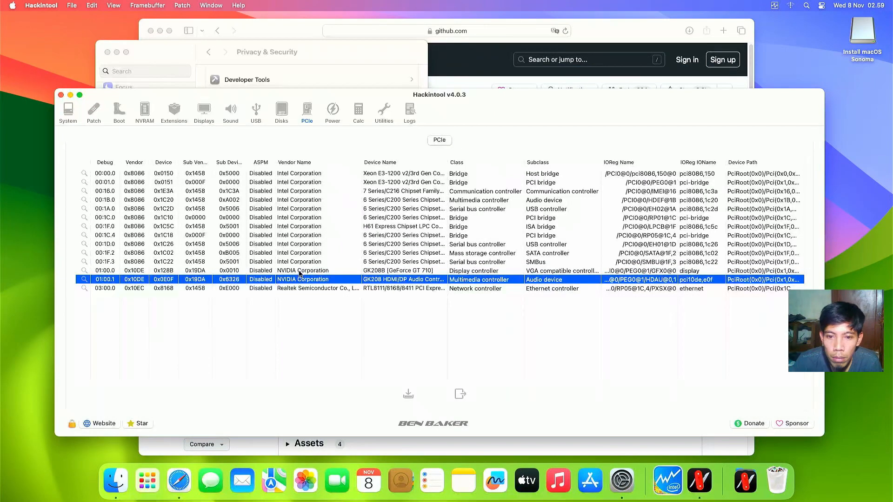
click(300, 272)
click(354, 279)
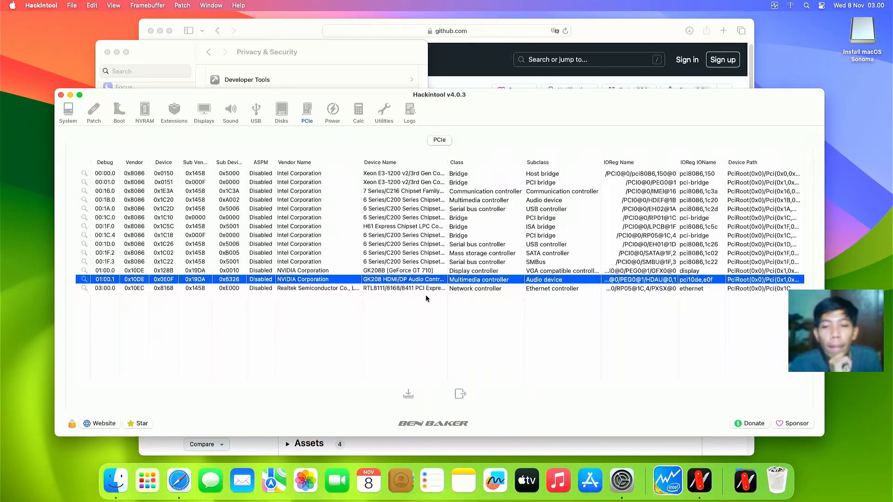
click(254, 117)
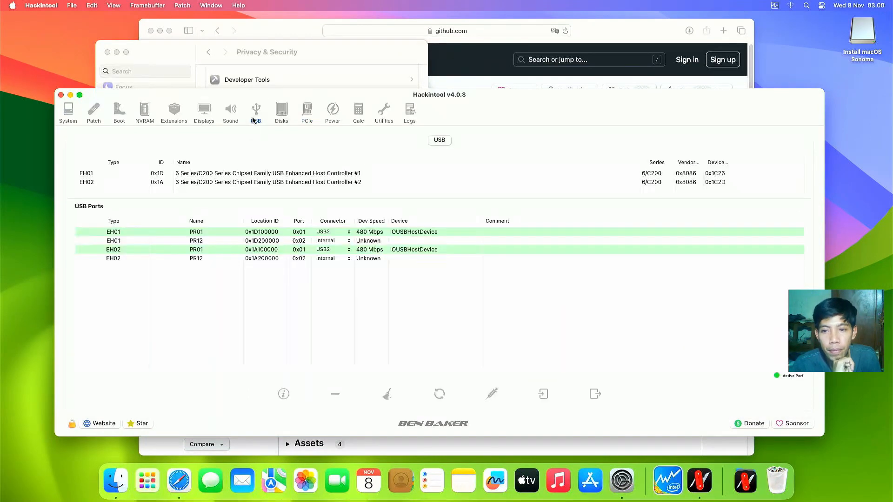
click(332, 115)
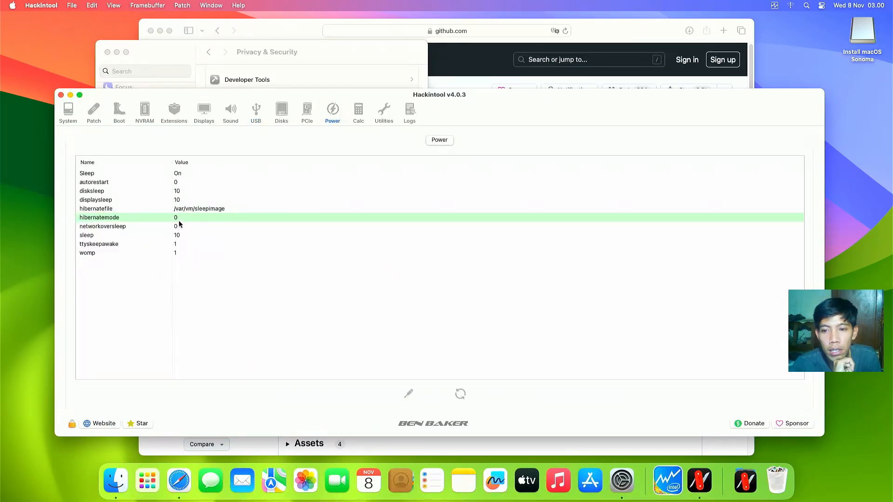
Step: Check the OpenCore 0.9.5 bootloader version and decline the 0.9.6 update
click(95, 119)
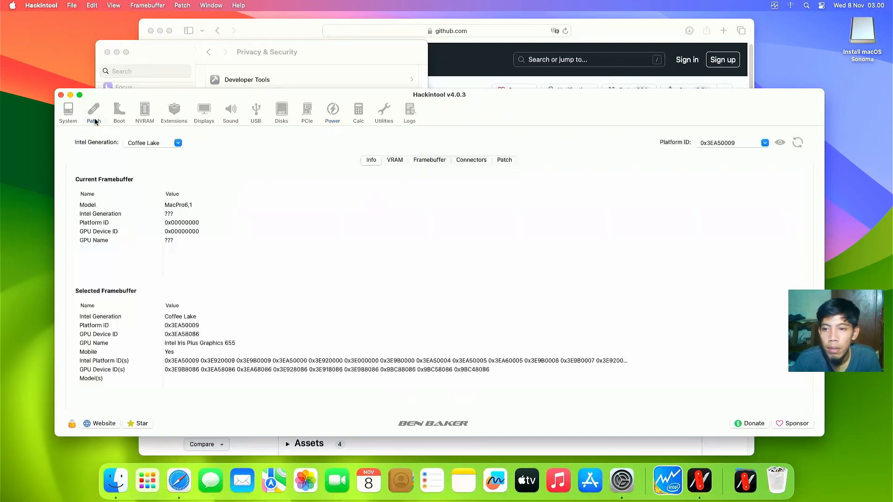
click(120, 113)
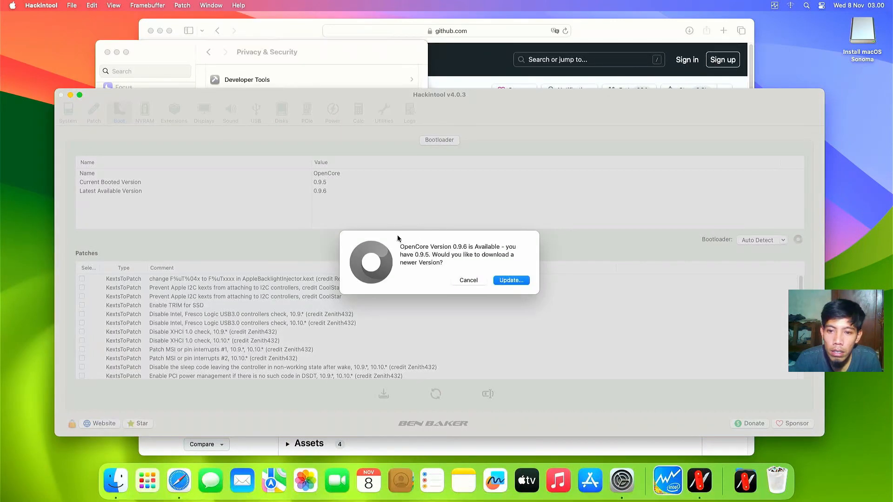
click(467, 281)
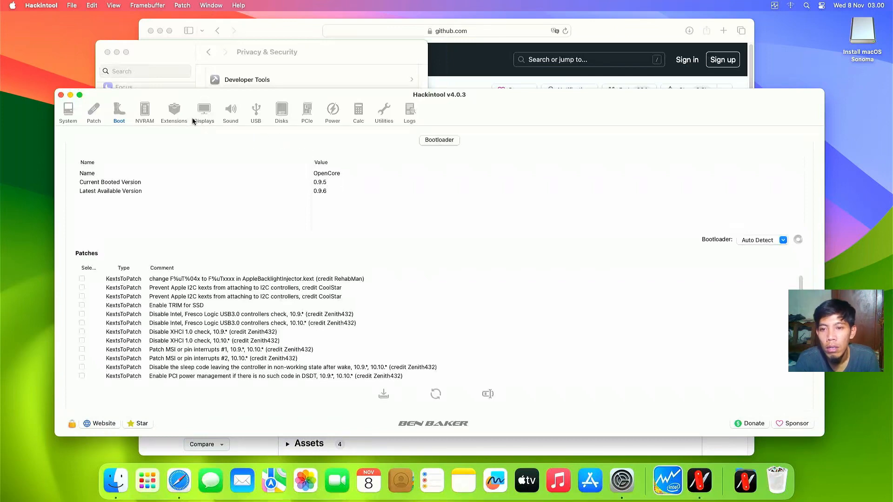
Step: Return to the Peripherals list and sort the storage drives by model
click(92, 114)
click(68, 114)
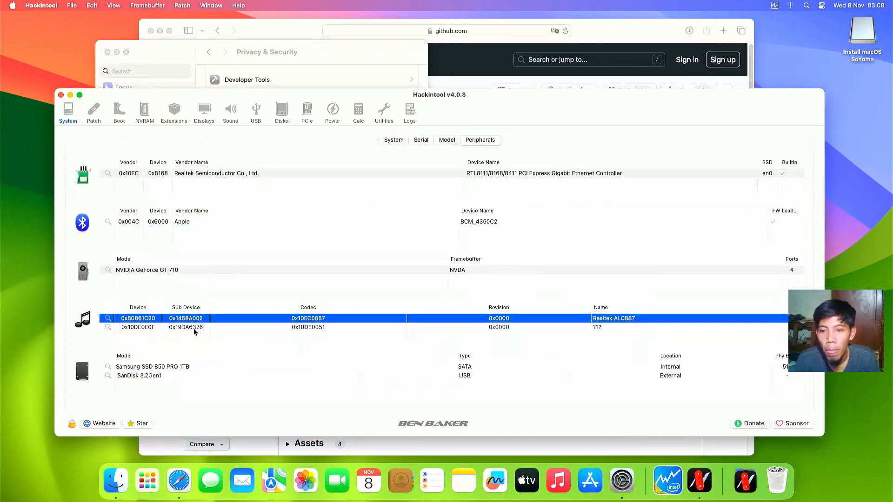
click(196, 359)
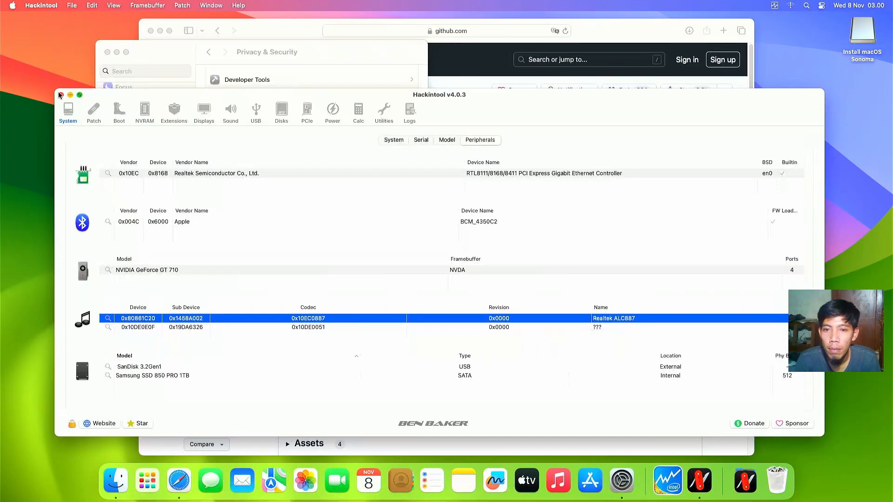
Step: Close Hackintool, System Settings and the browser, and arrange the desktop icons into stacks
click(60, 95)
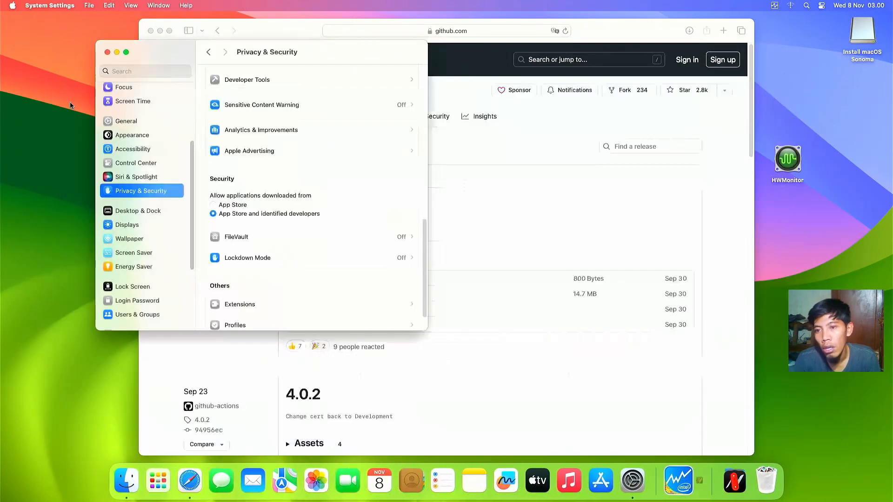
click(106, 52)
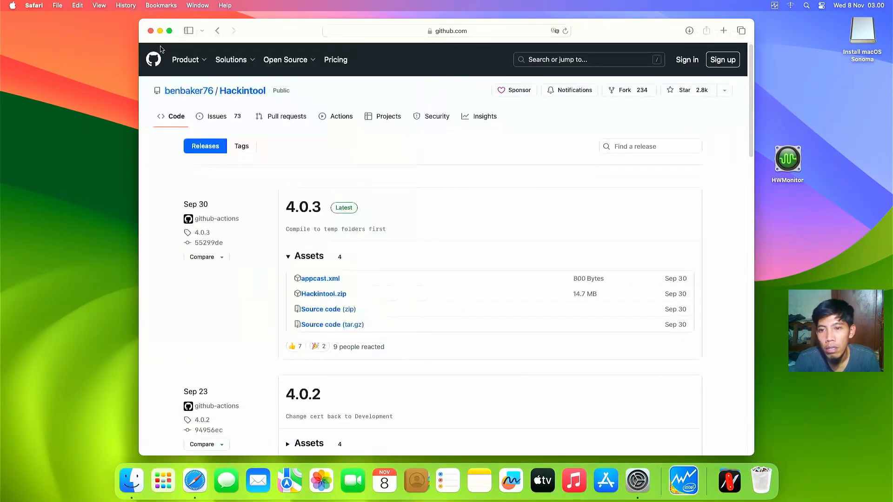
click(151, 31)
right_click(198, 86)
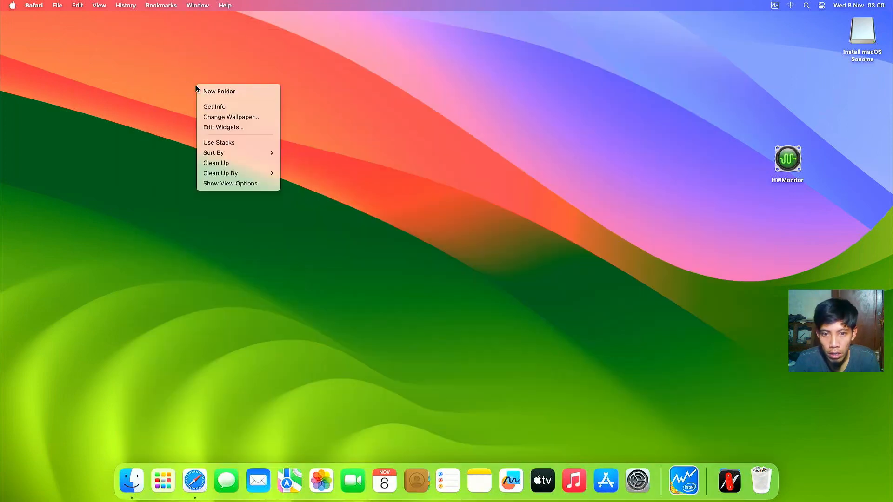
click(225, 147)
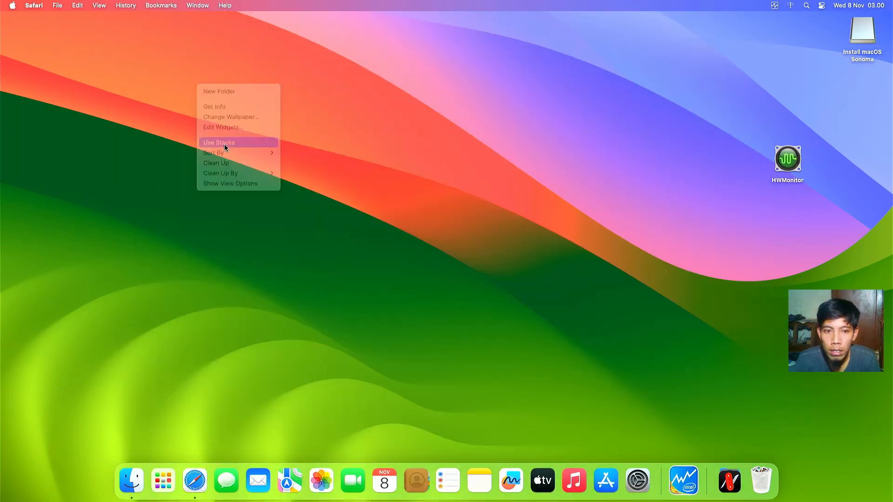
right_click(459, 205)
click(425, 251)
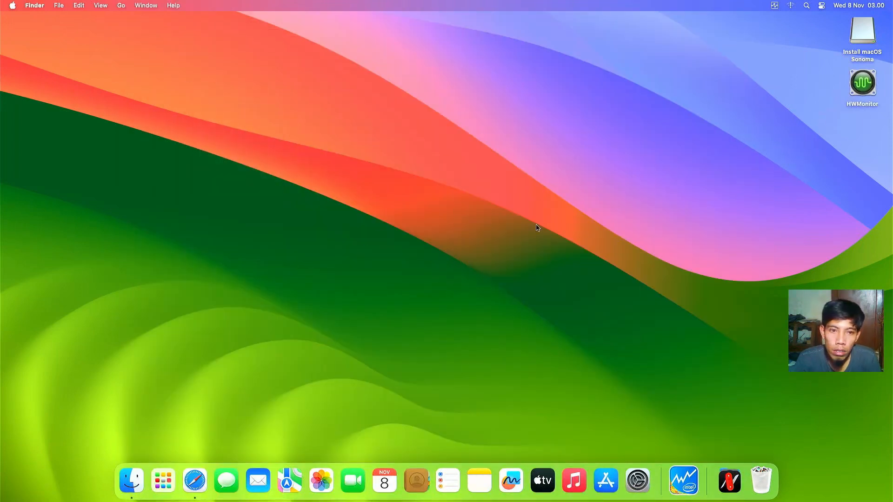
Step: Launch HWMonitor and check its CPU and SSD temperature readings from the menu bar
double_click(861, 75)
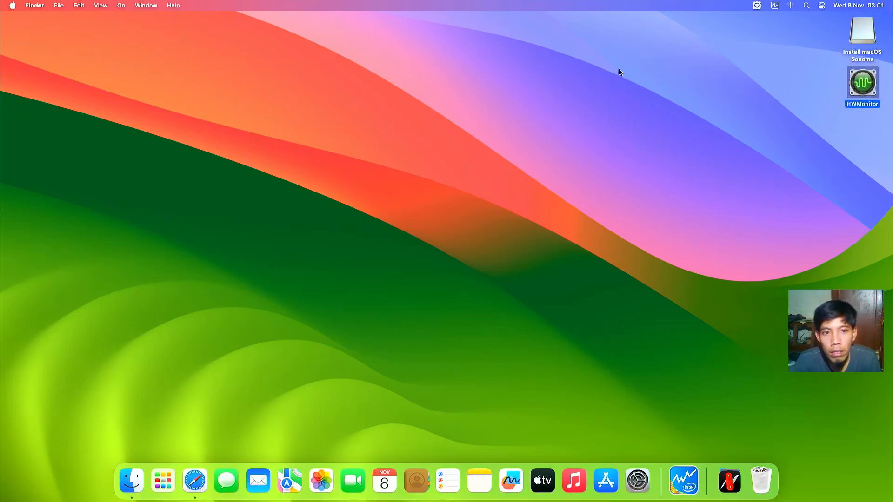
click(757, 5)
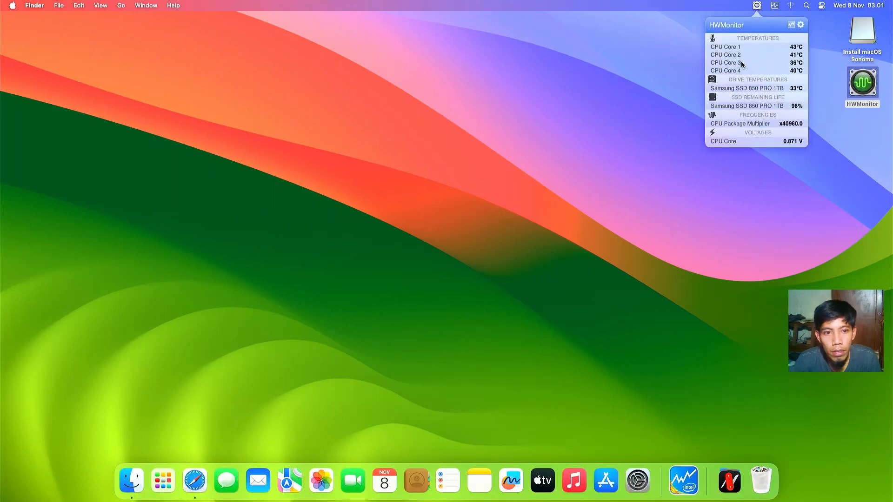
click(613, 79)
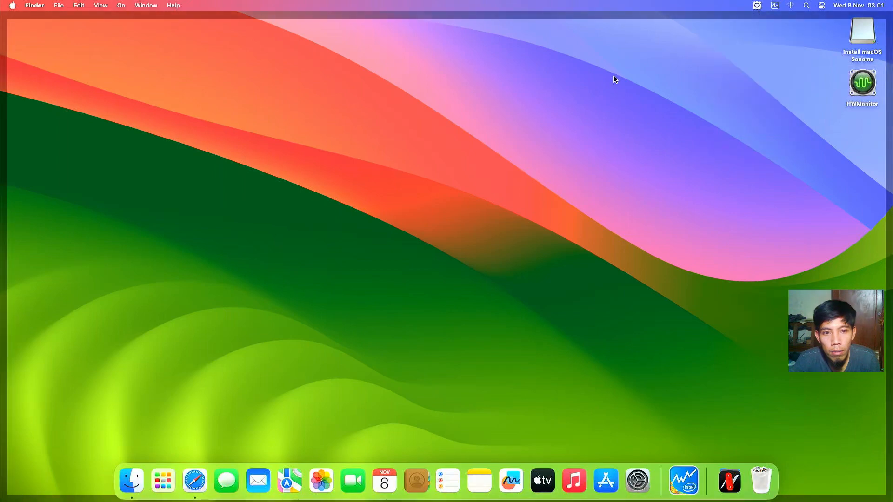
click(622, 141)
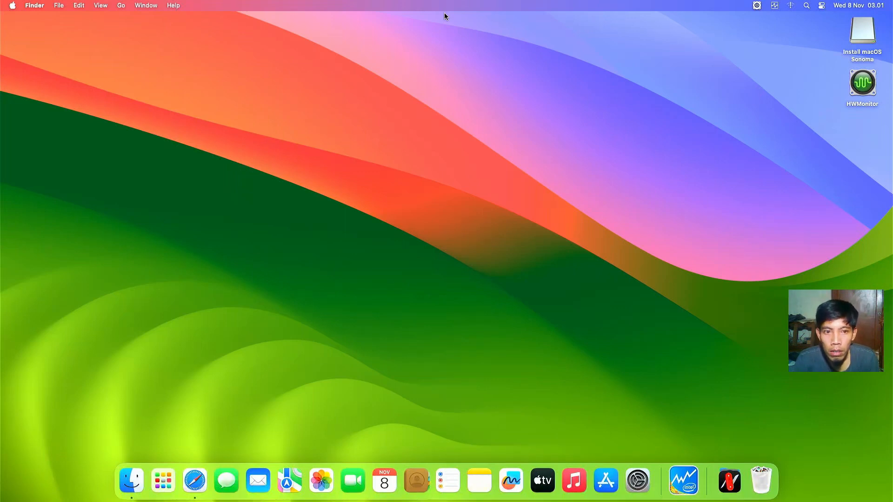
click(445, 14)
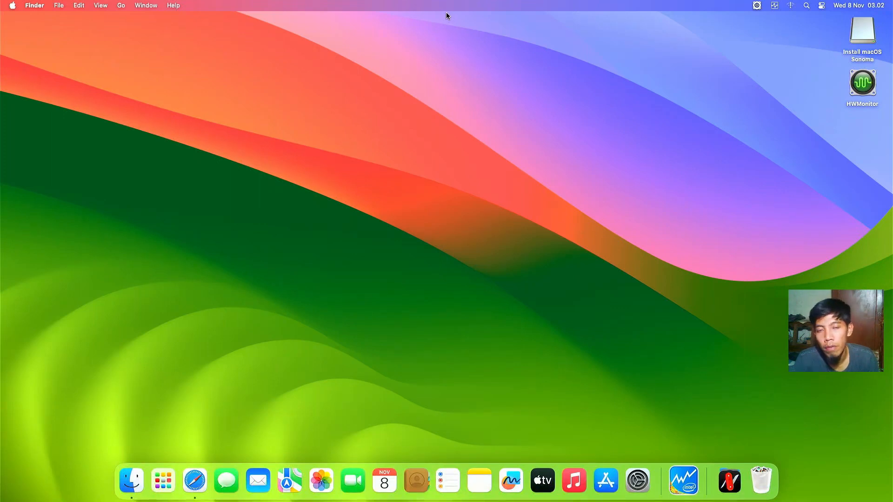
right_click(446, 12)
click(425, 20)
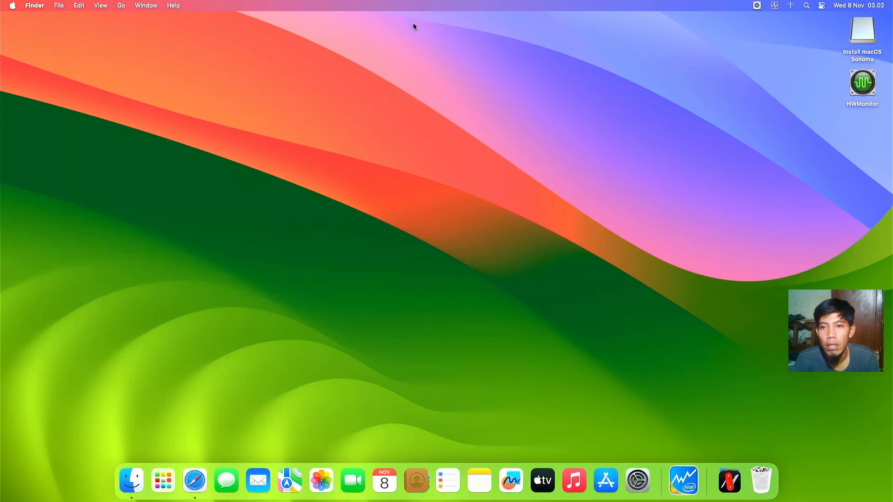